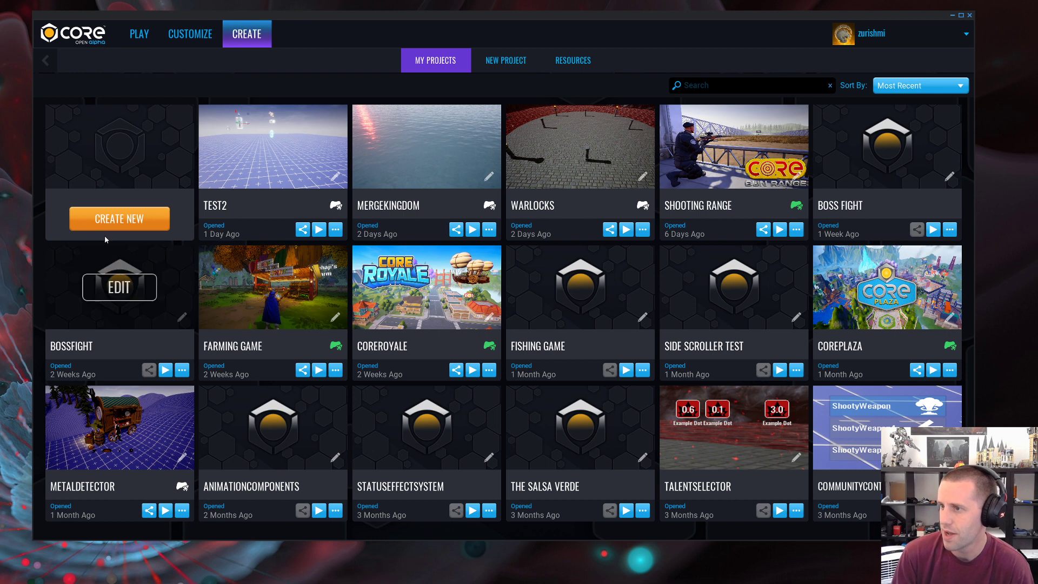
# Step: Create a new project named StreamComponents from the third-person Deathmatch gameplay framework
pyautogui.click(129, 219)
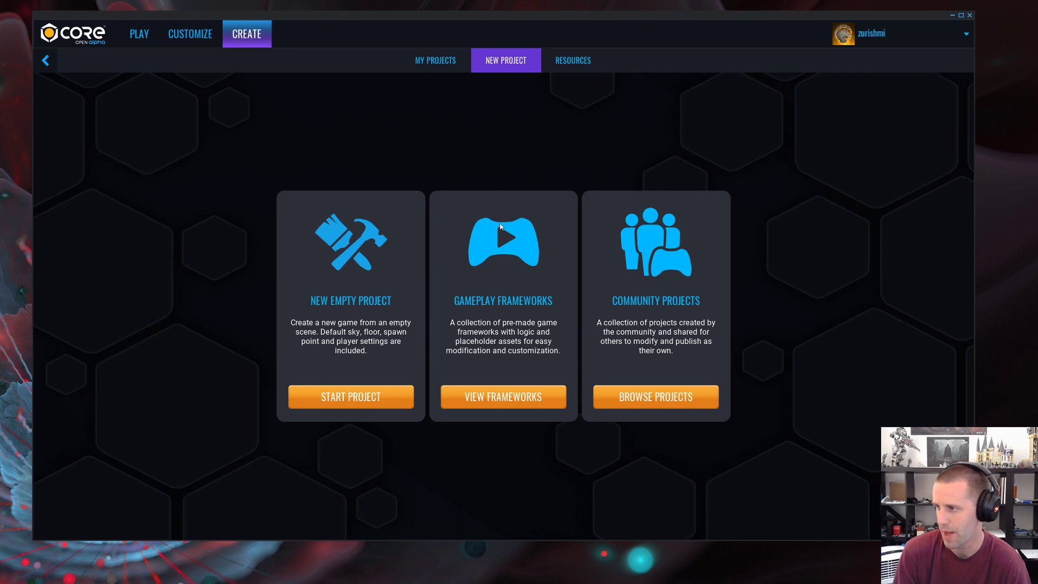
pyautogui.click(505, 399)
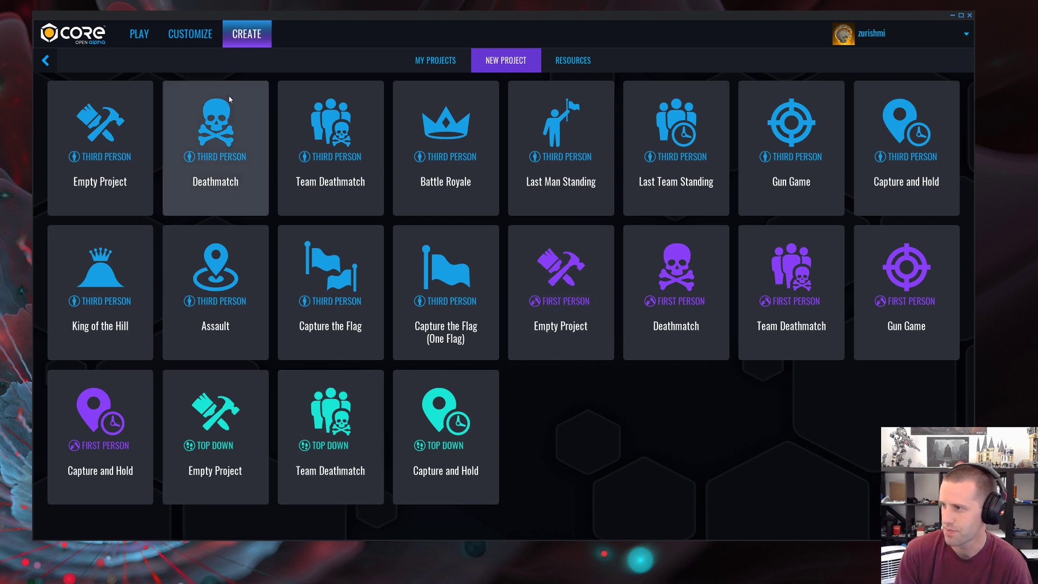
pyautogui.click(254, 127)
pyautogui.write('S')
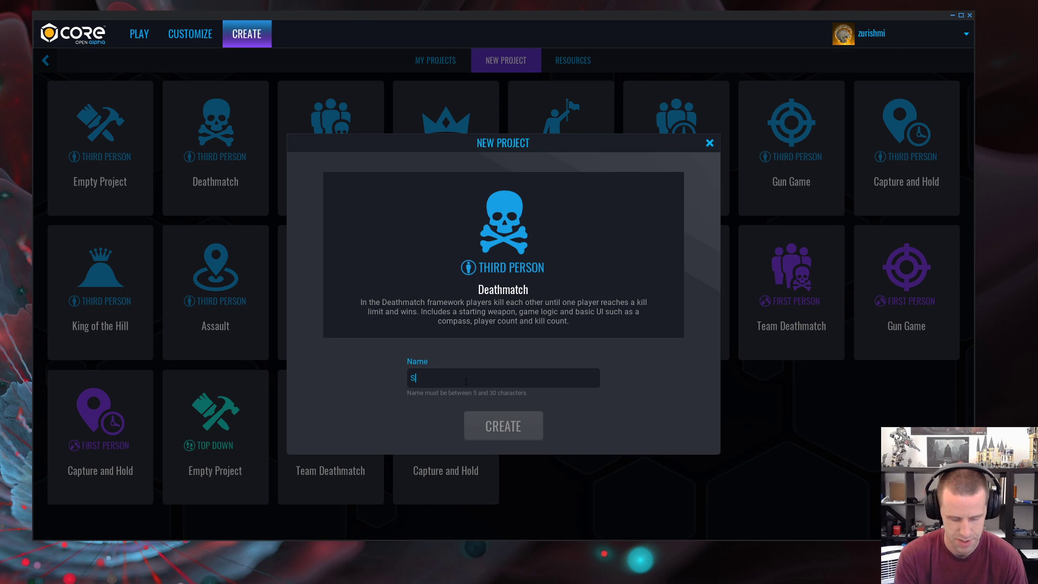
pyautogui.write('treamComponents')
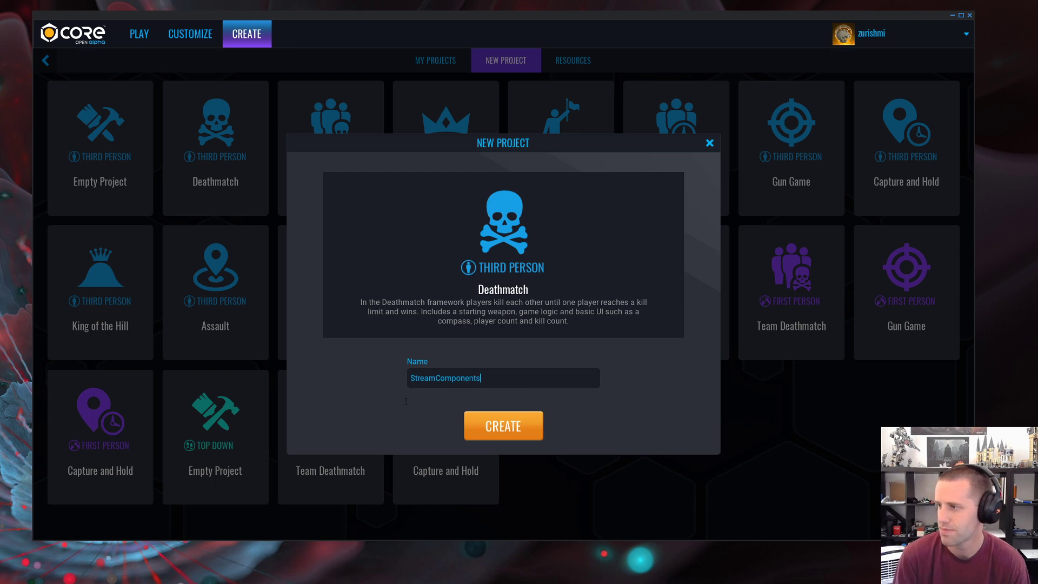
pyautogui.press('Return')
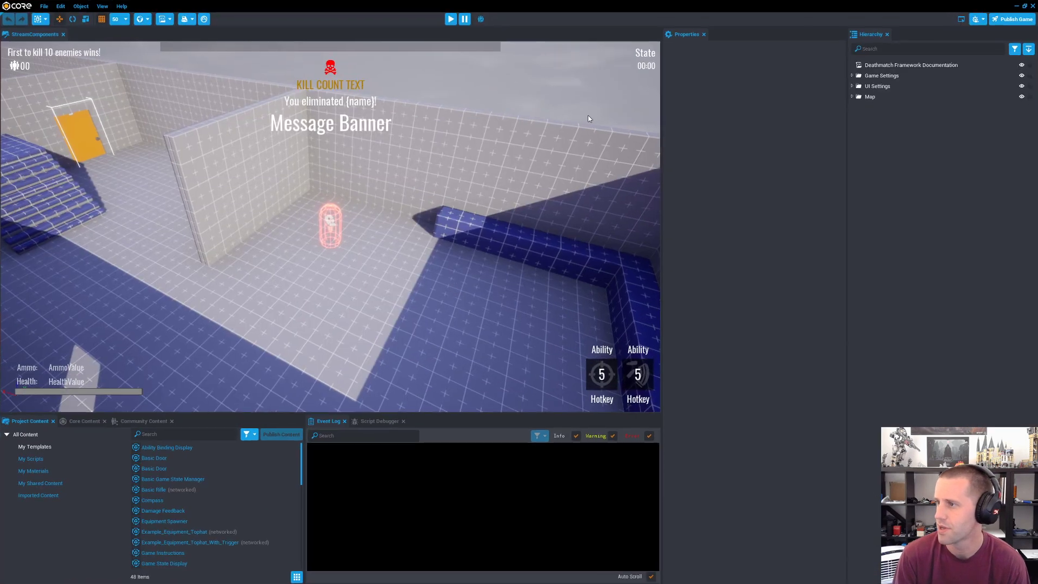
# Step: Maximize the editor window and look over the Deathmatch map from above
pyautogui.moveTo(588, 116); pyautogui.dragTo(162, 205, button='right')
pyautogui.press('s')
pyautogui.press('w')
pyautogui.press('s')
pyautogui.press('a')
pyautogui.press('d')
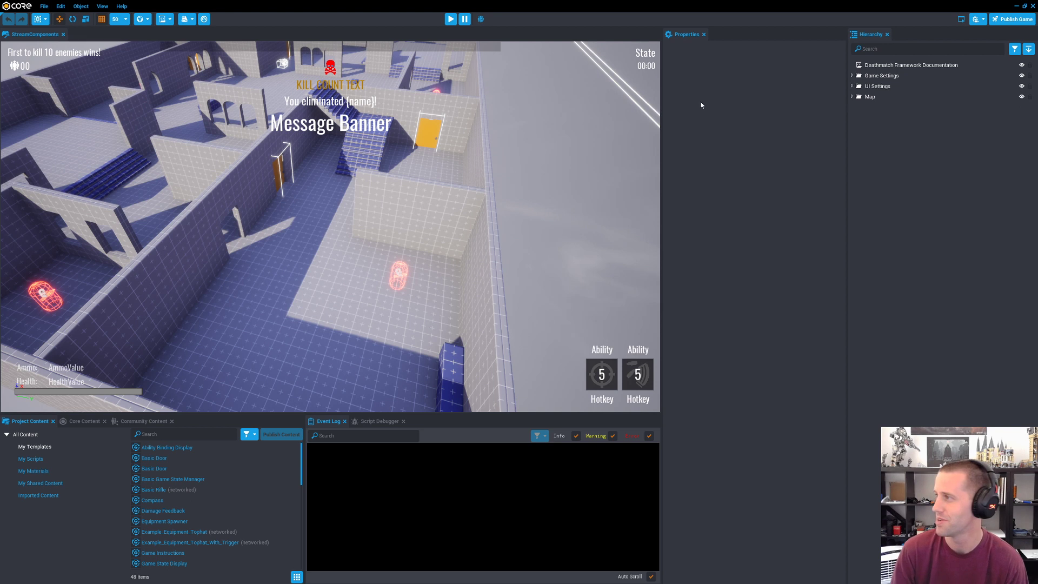
# Step: Expand the Map, UI Settings and Game Settings folders in the hierarchy to show their contents
pyautogui.click(852, 96)
pyautogui.click(852, 86)
pyautogui.click(852, 76)
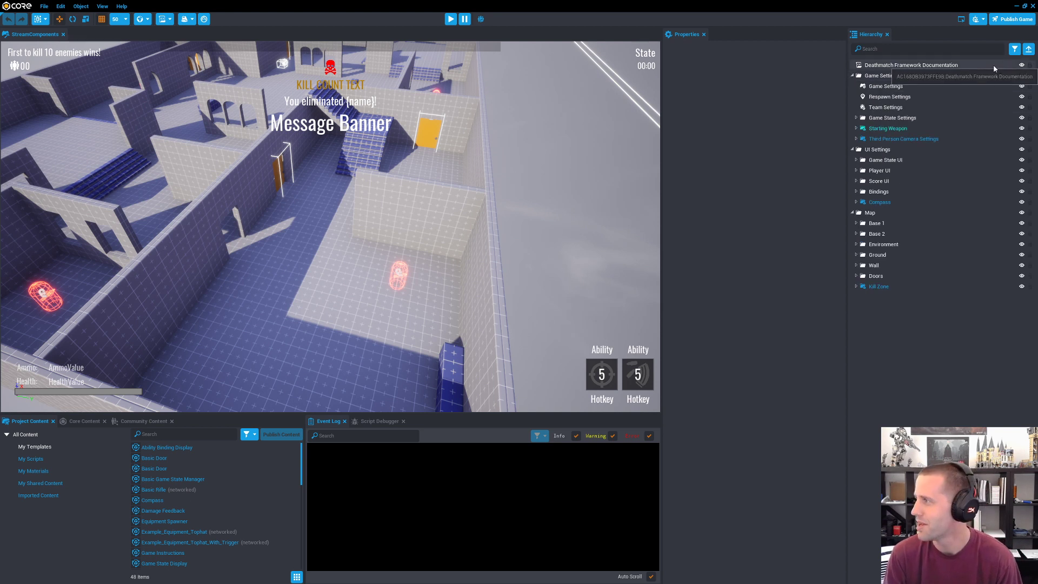
# Step: Open the Deathmatch Framework Documentation script in Sublime Text, widen its pane and read the framework instructions
pyautogui.click(909, 65)
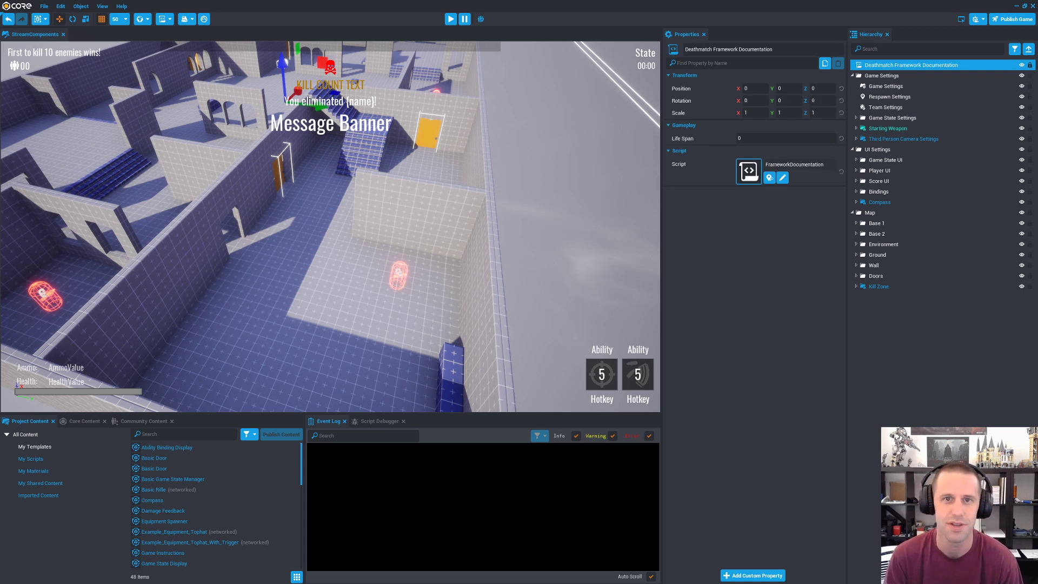
pyautogui.moveTo(1037, 143); pyautogui.dragTo(518, 27)
pyautogui.keyDown('ctrl'); pyautogui.scroll(5, 503, 208); pyautogui.keyUp('ctrl')
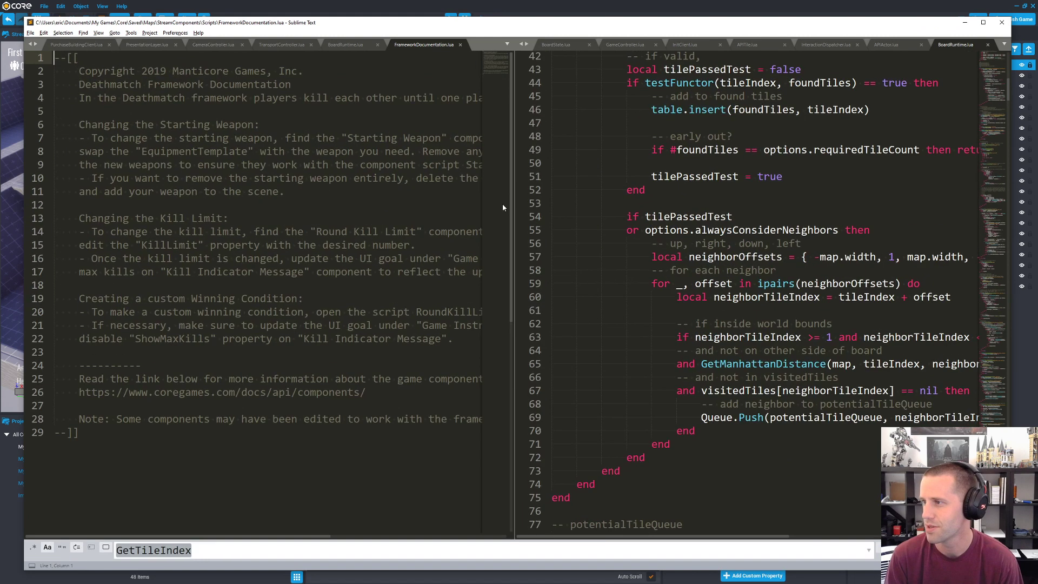
pyautogui.keyDown('ctrl'); pyautogui.scroll(2, 503, 208); pyautogui.keyUp('ctrl')
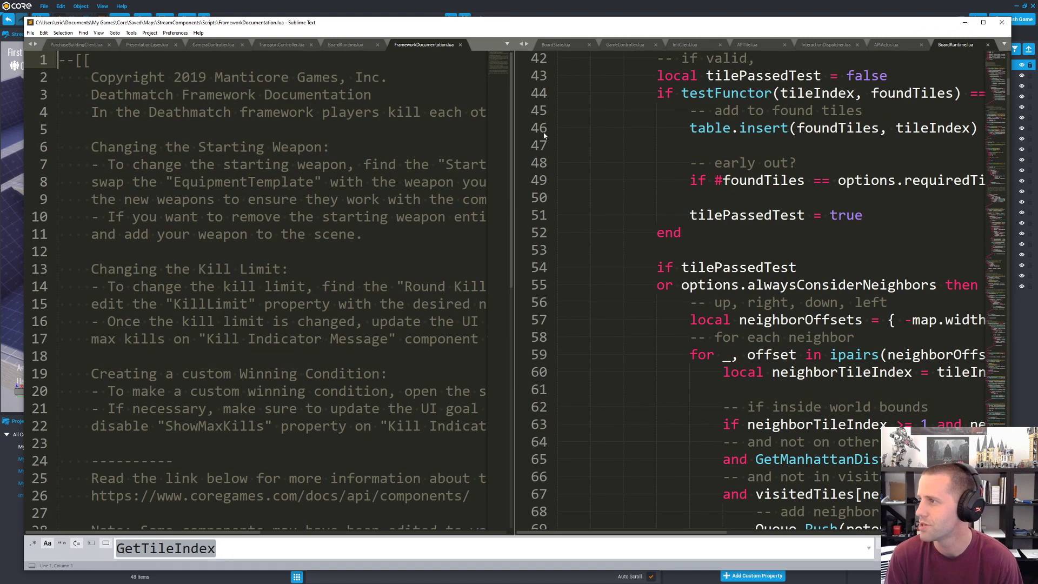
pyautogui.moveTo(513, 140); pyautogui.dragTo(903, 169)
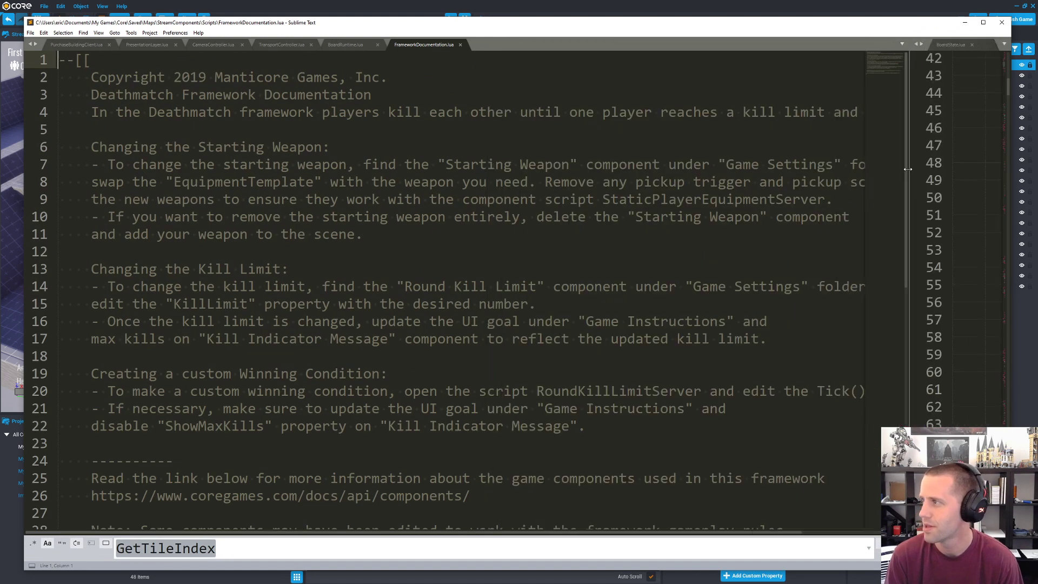
pyautogui.scroll(-8, 287, 85)
pyautogui.scroll(8, 287, 85)
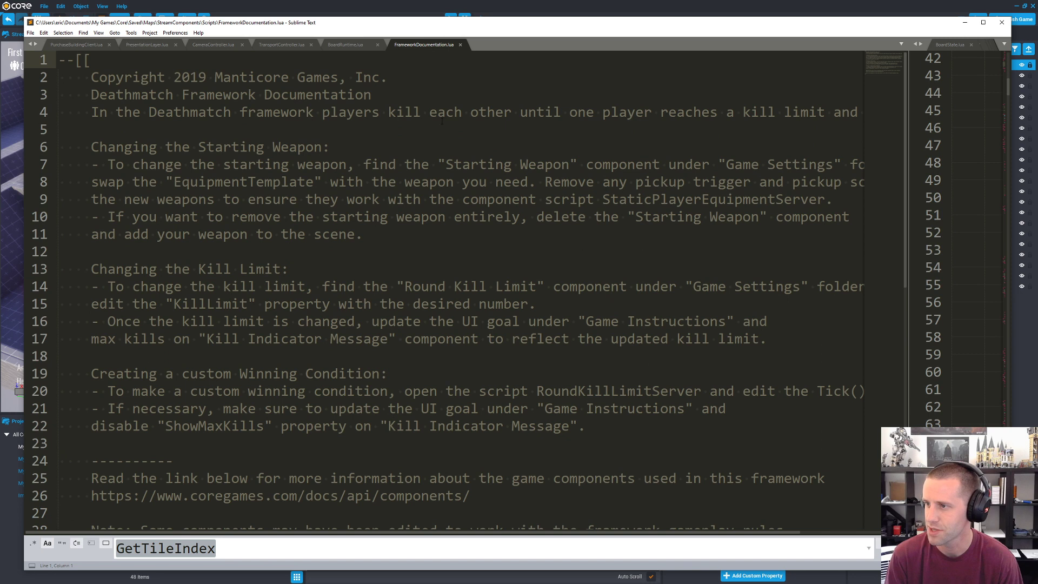
# Step: Return to the Core editor and examine the properties of the Game Settings folder and the Game Settings object inside it
pyautogui.click(965, 24)
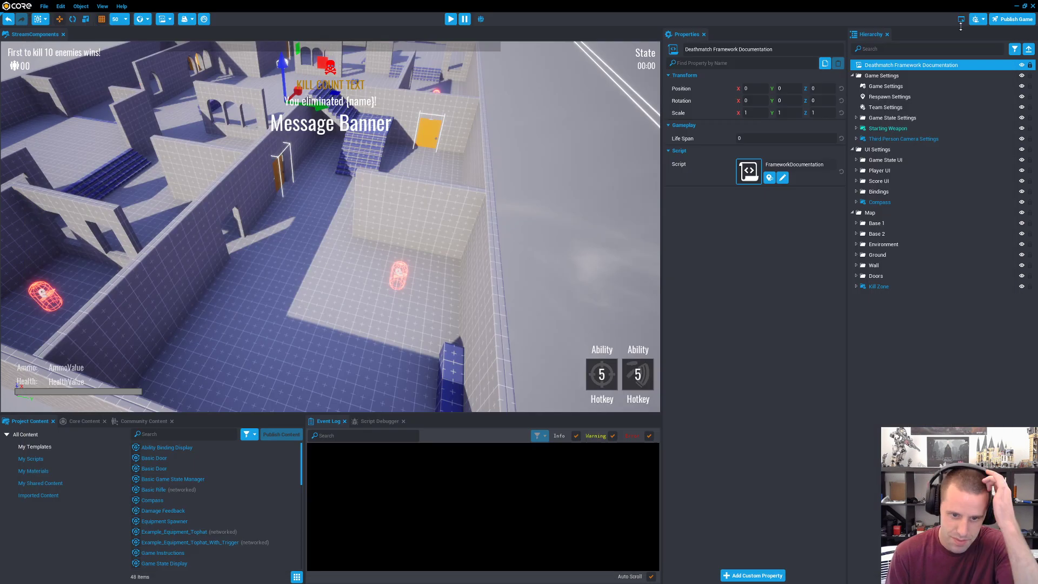
pyautogui.click(886, 75)
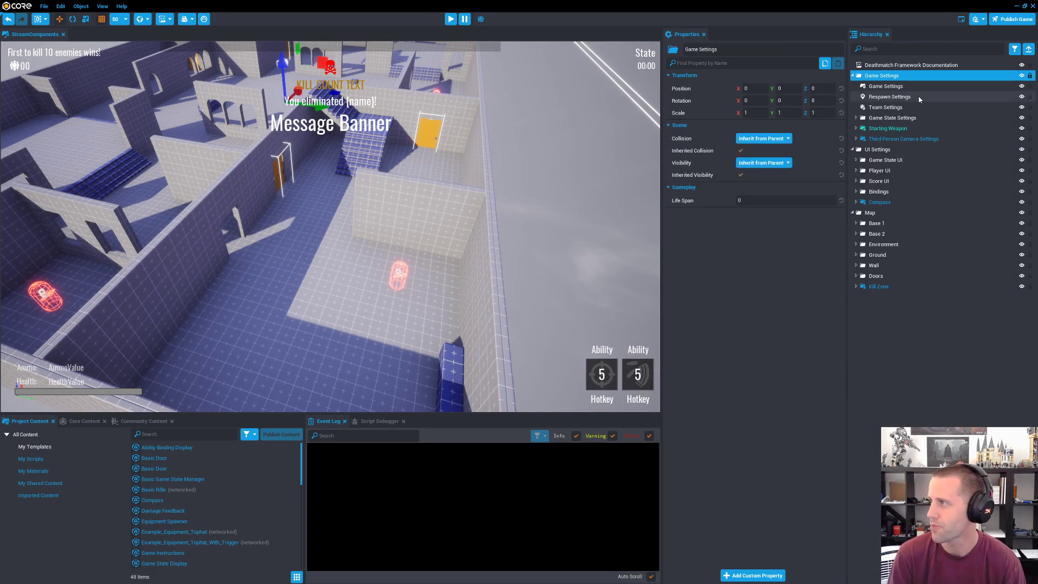
pyautogui.click(891, 85)
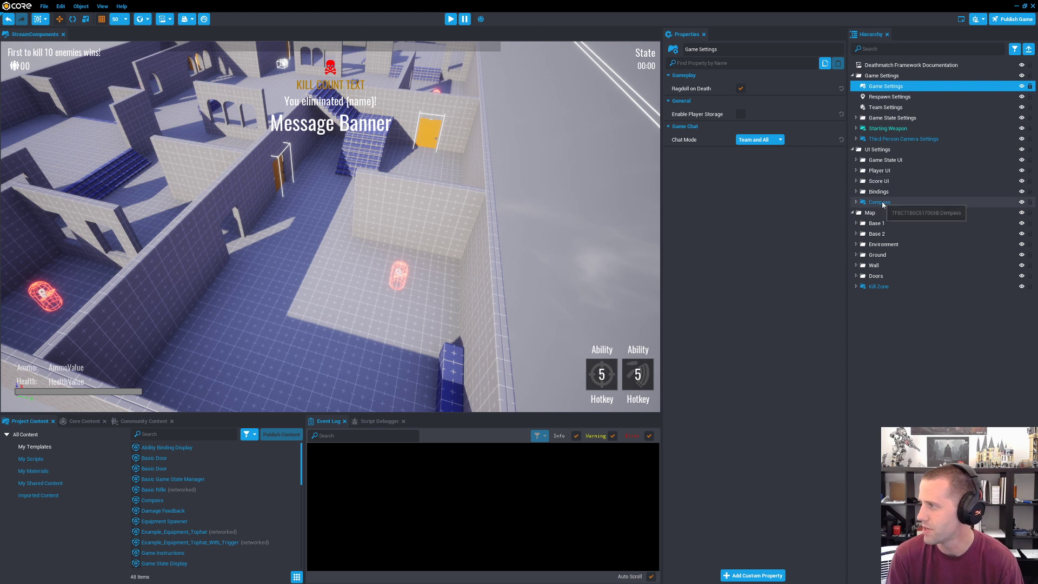
# Step: Start a full-screen preview of the game and run the character around the spawn area
pyautogui.click(450, 19)
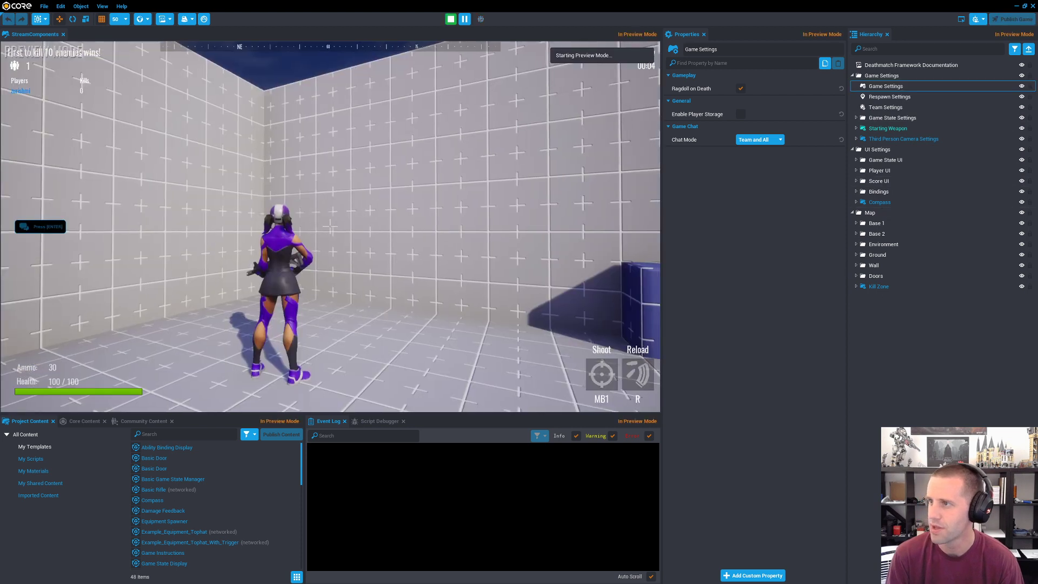
pyautogui.press('F11')
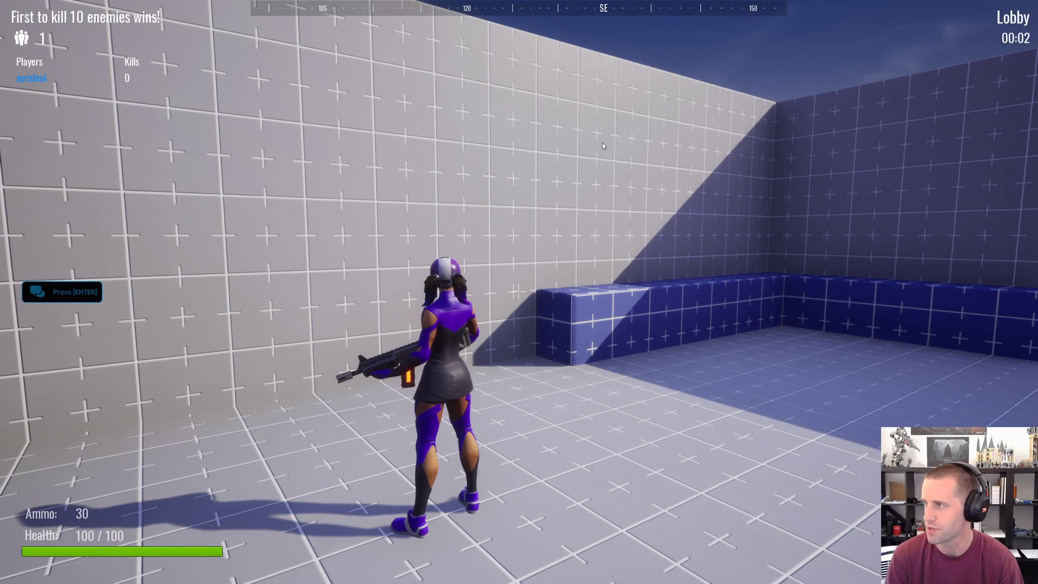
pyautogui.press('w')
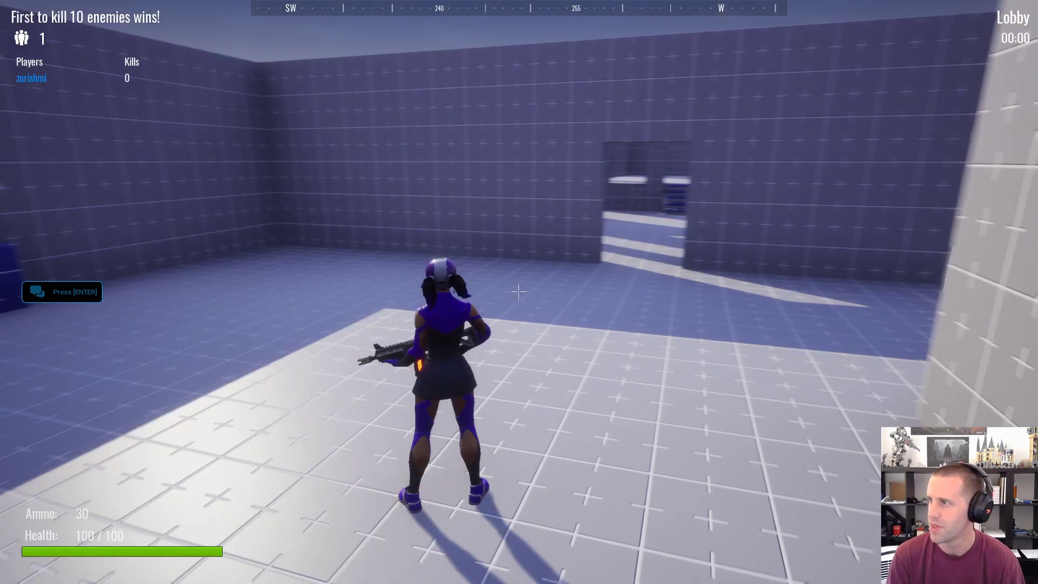
pyautogui.press('w')
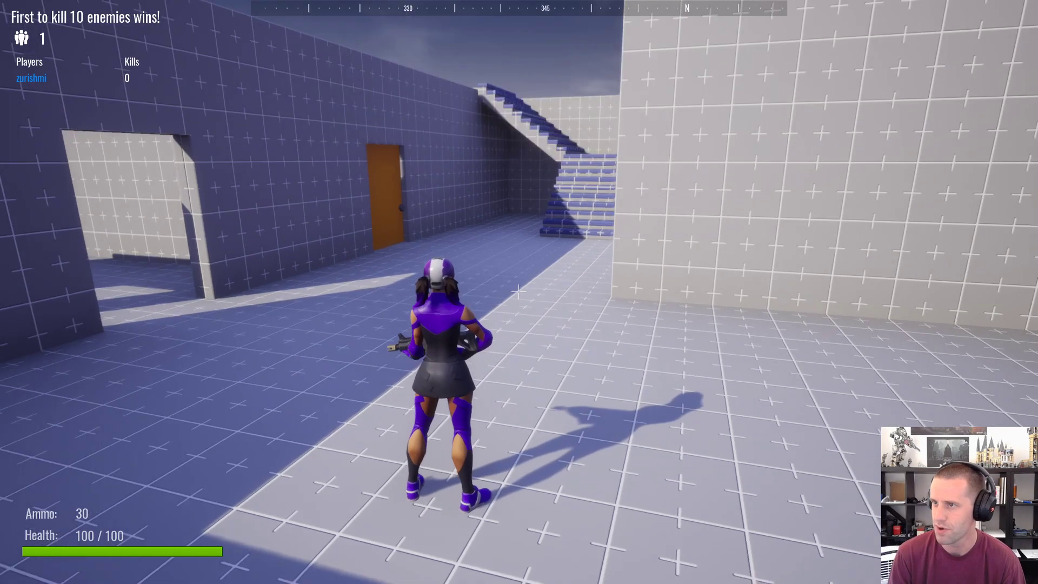
pyautogui.press('a')
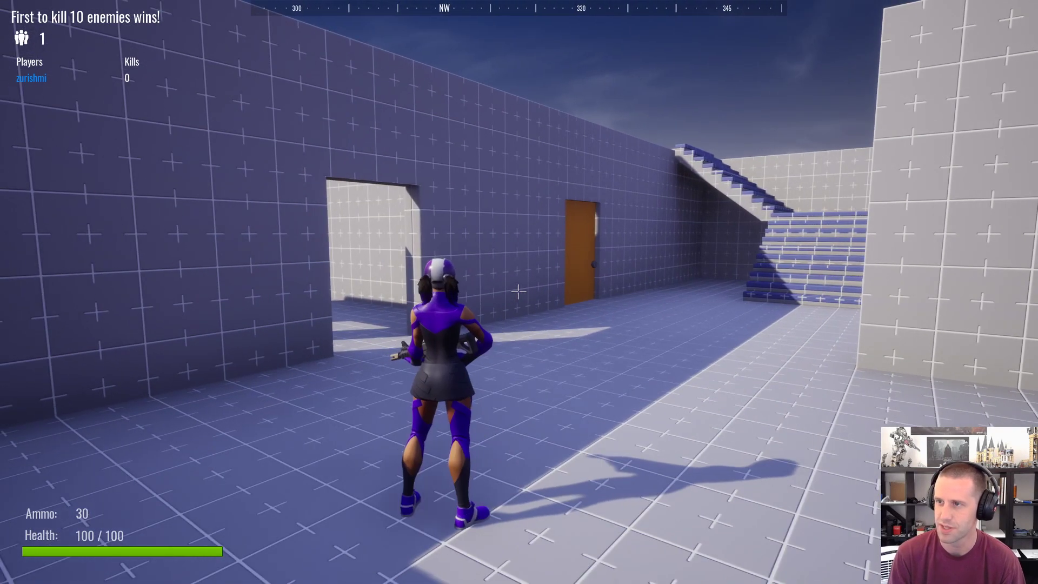
pyautogui.press('w')
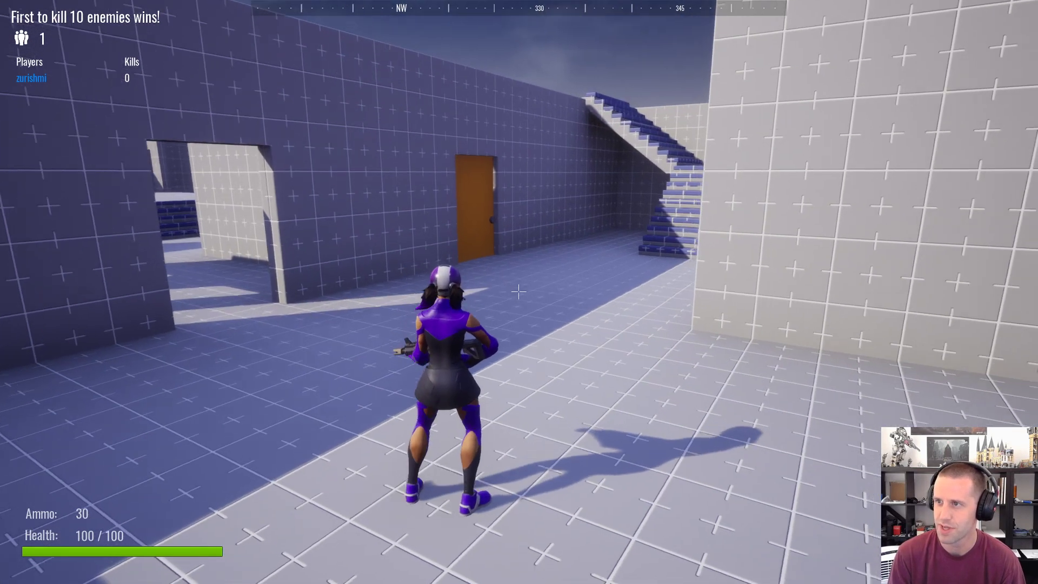
pyautogui.press('d')
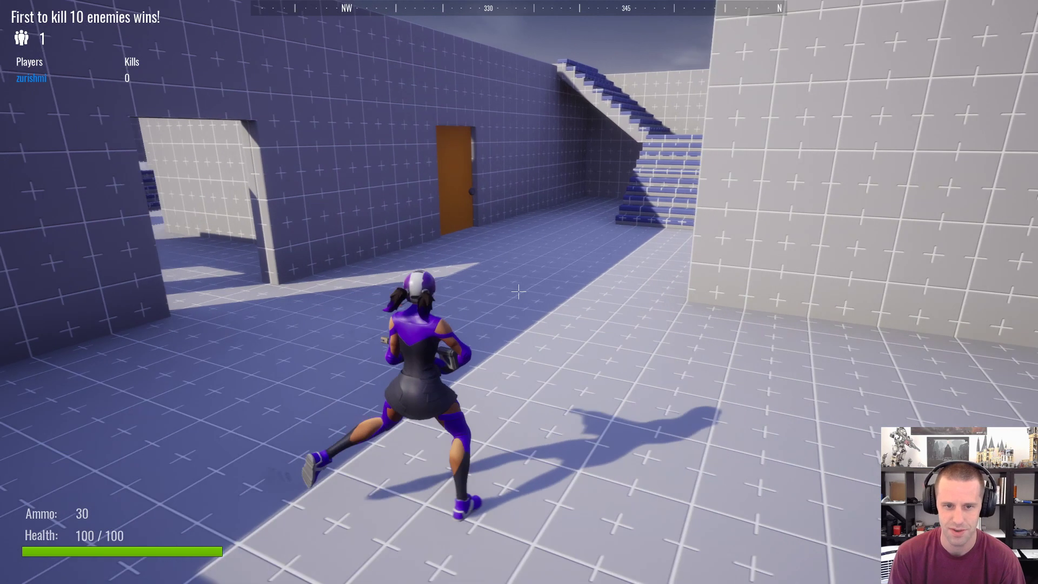
pyautogui.press('a')
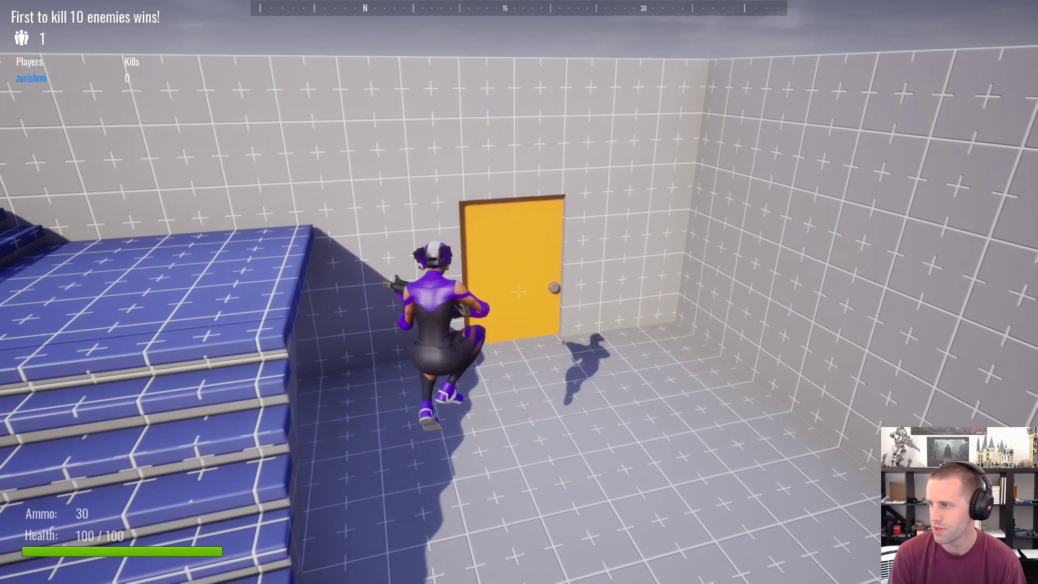
# Step: Test the level's orange doors by opening them, and try running up the blue staircase
pyautogui.press('f')
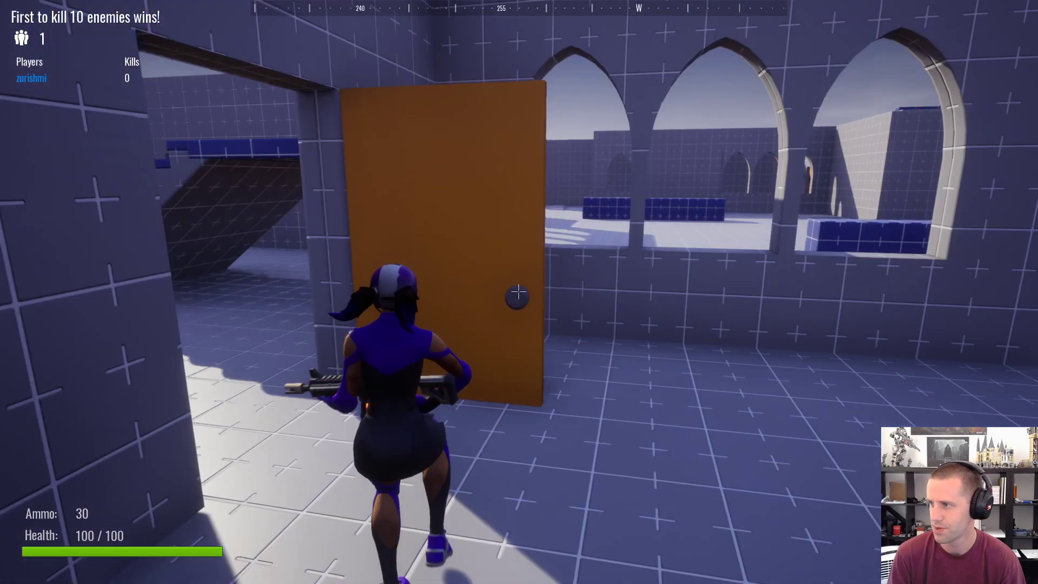
pyautogui.press('f')
pyautogui.press('w')
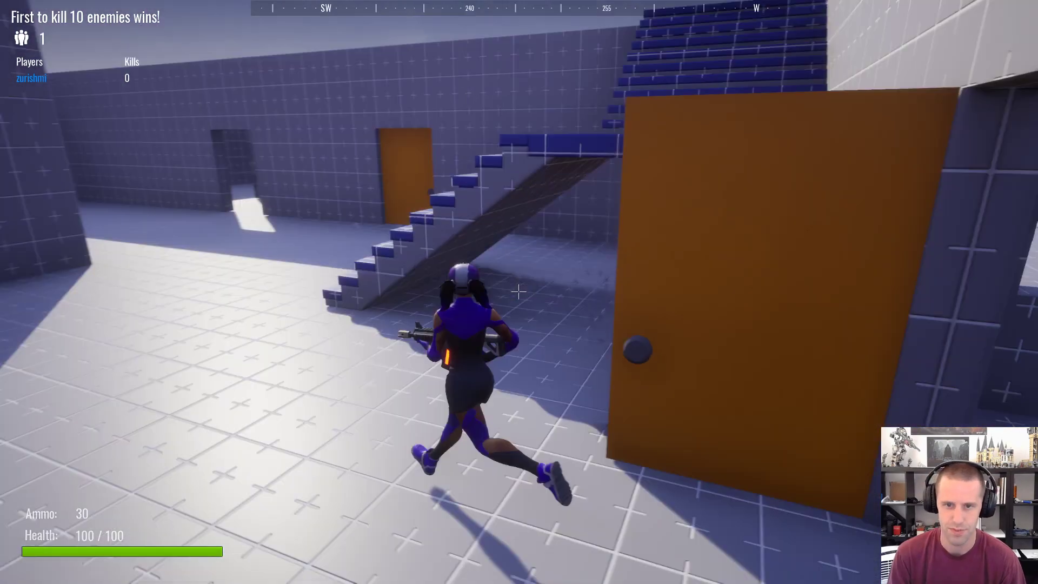
pyautogui.press('w')
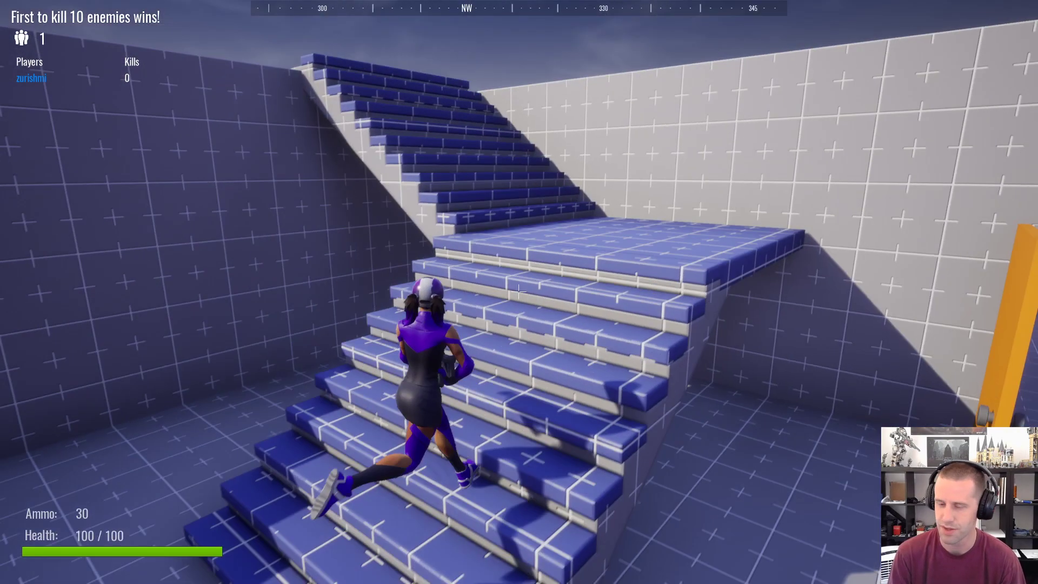
pyautogui.press('w')
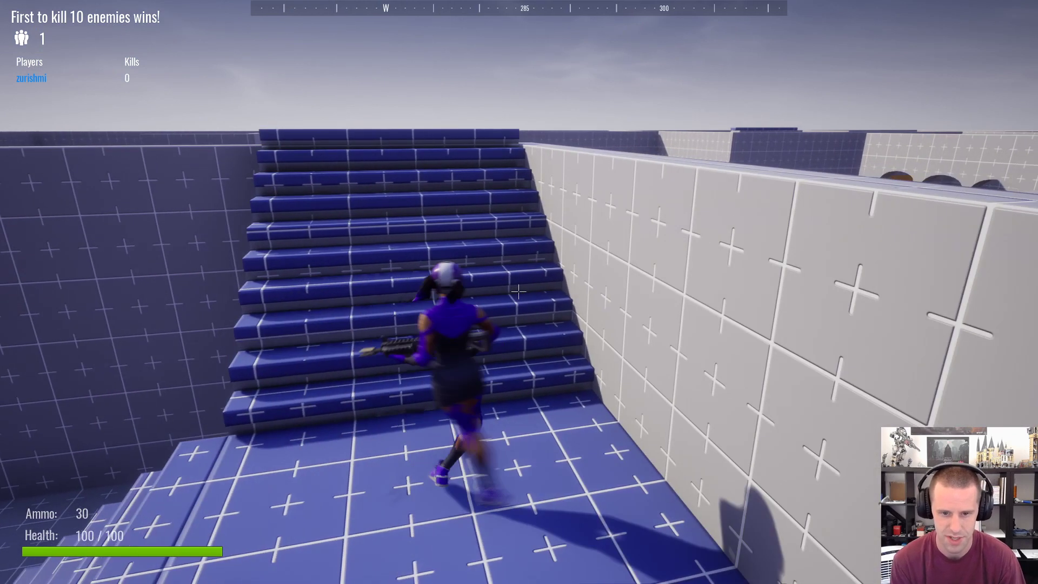
pyautogui.press('s')
pyautogui.press('a')
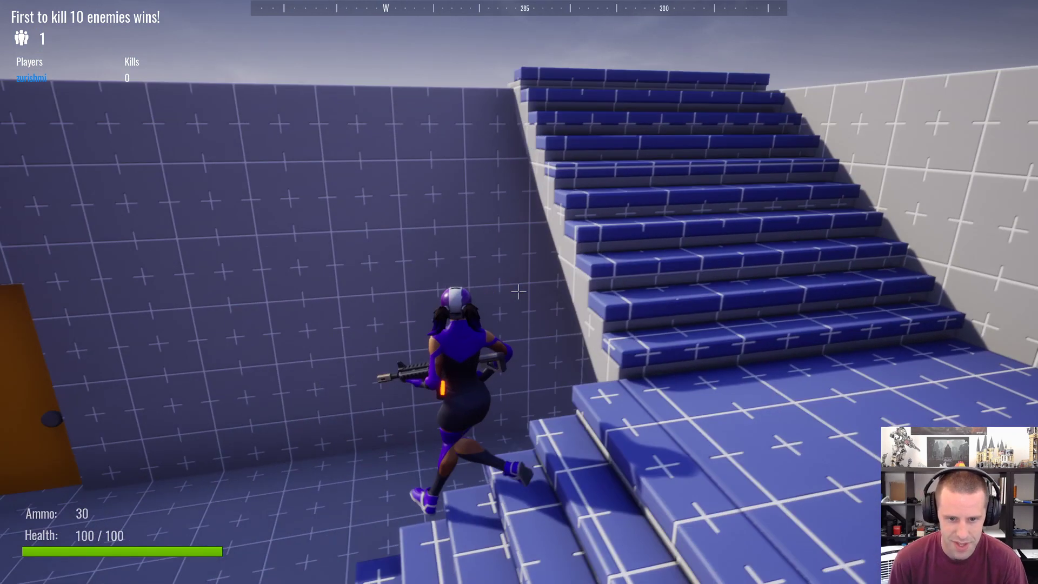
pyautogui.press('w')
pyautogui.press('f')
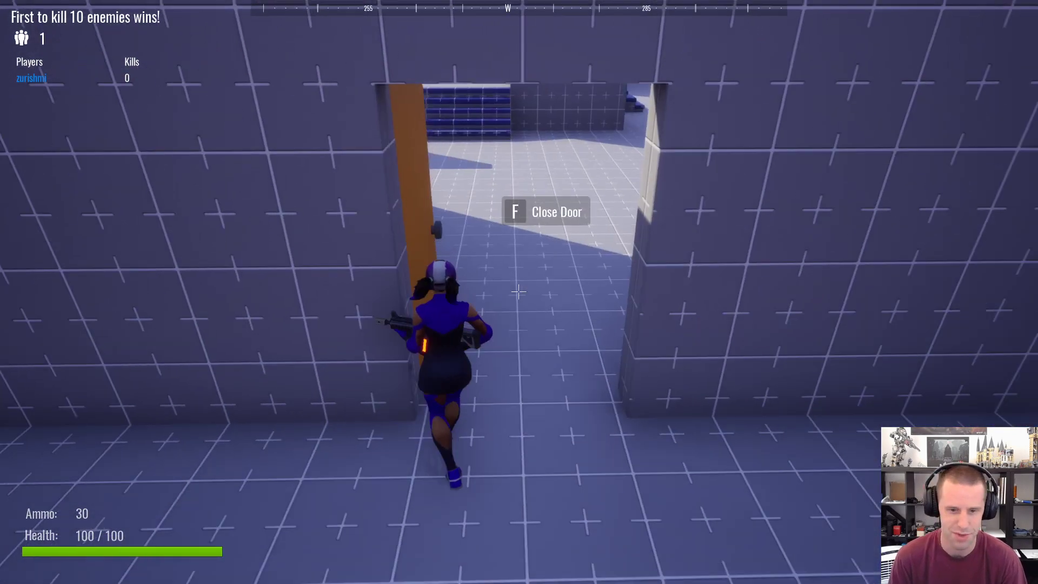
# Step: Run through the doorway and across the open courtyard, jump, and test-fire the starting rifle
pyautogui.press('w')
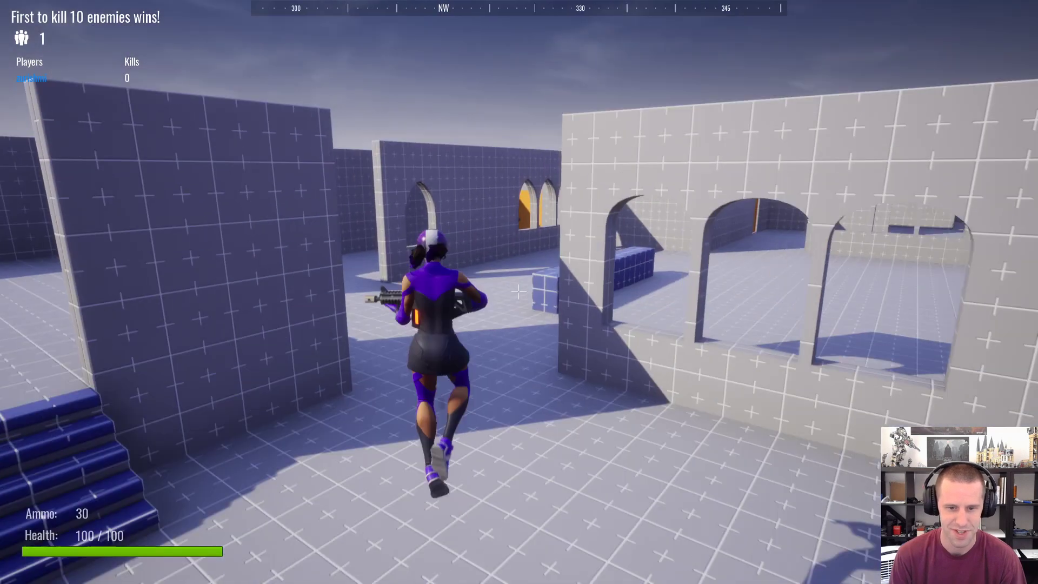
pyautogui.press('w')
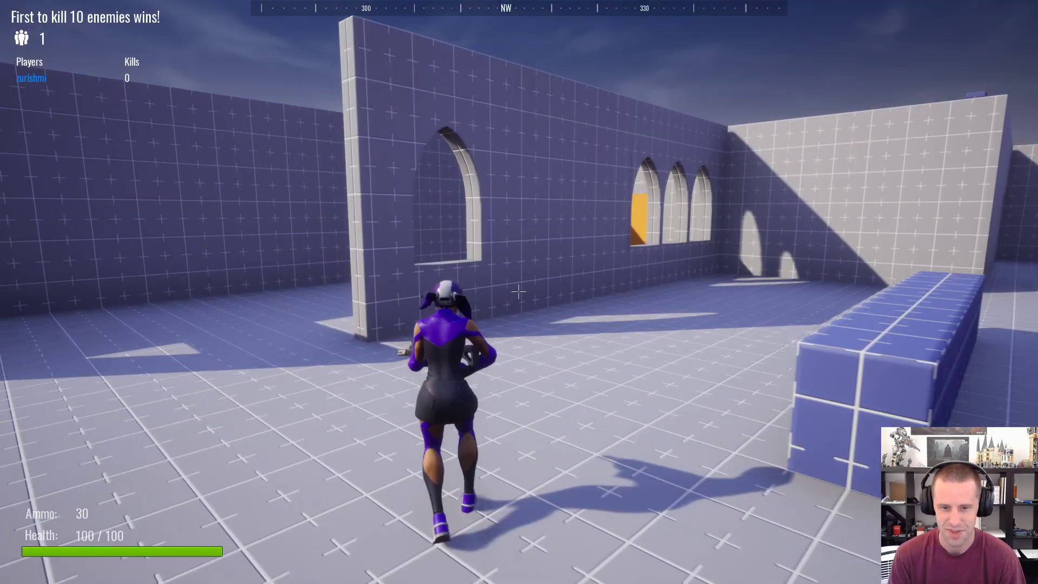
pyautogui.press('w')
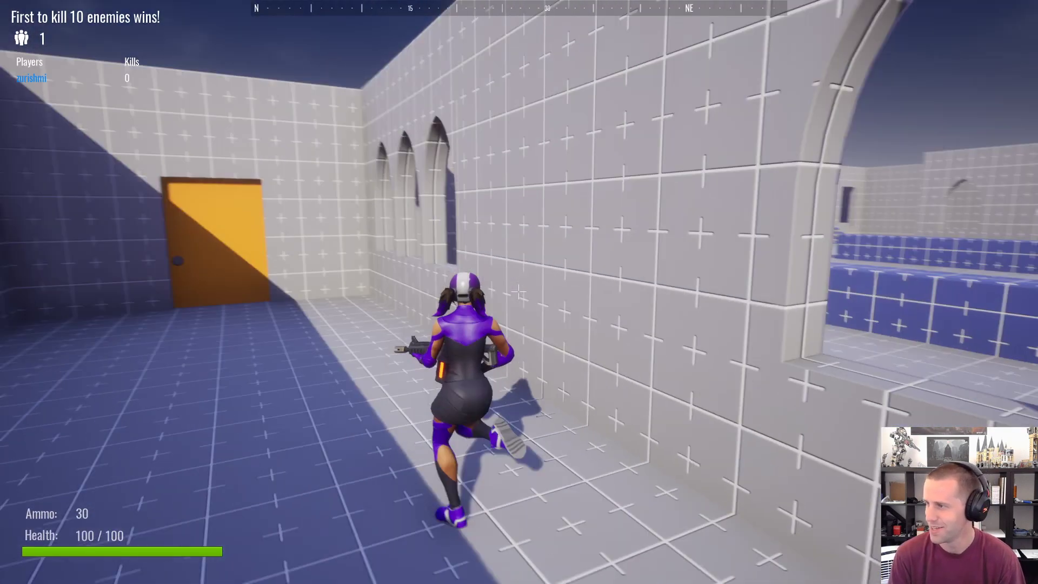
pyautogui.press('w')
pyautogui.press('space')
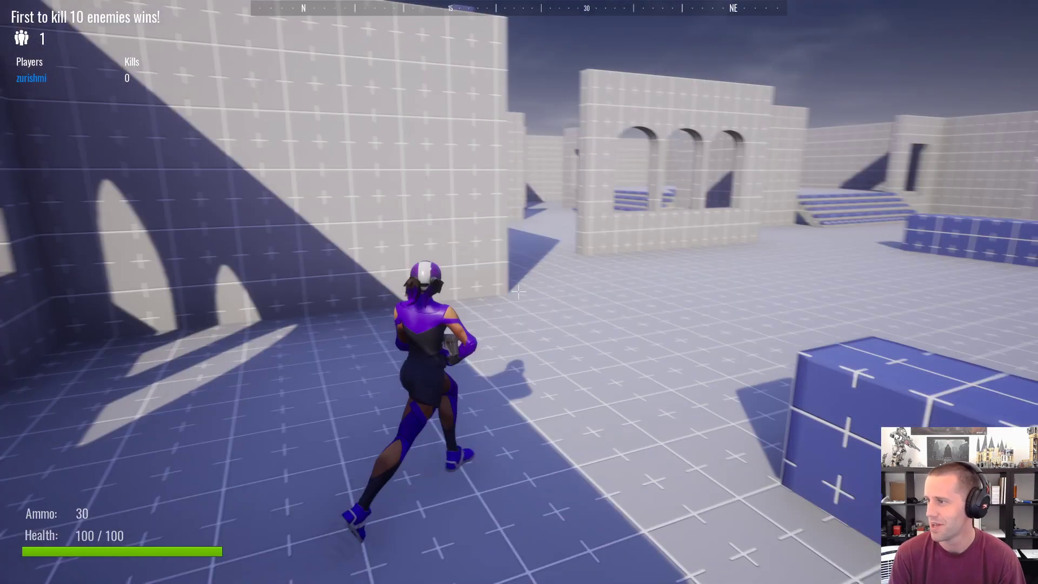
pyautogui.press('w')
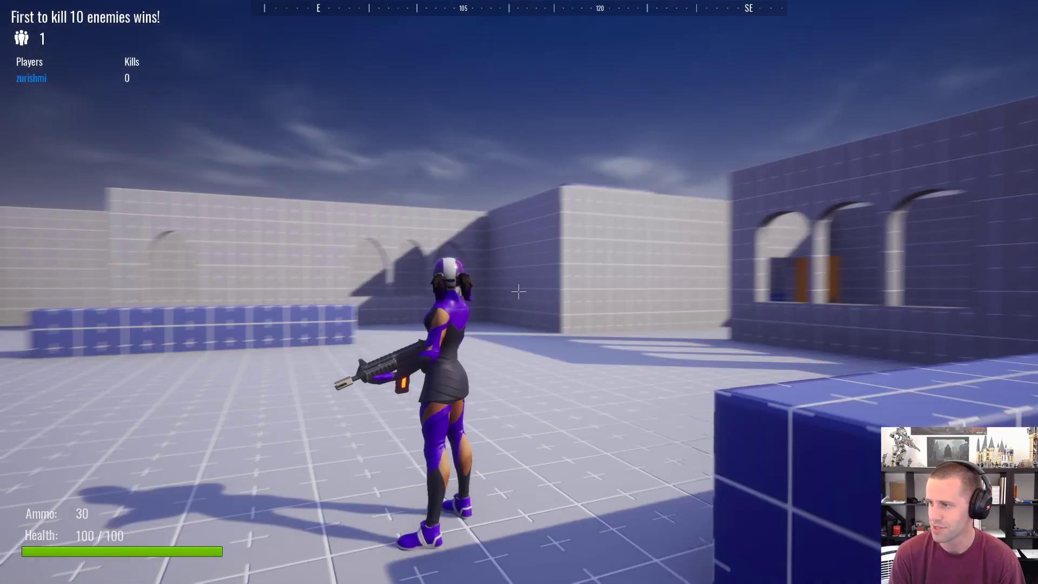
pyautogui.press('w')
pyautogui.click(518, 292)
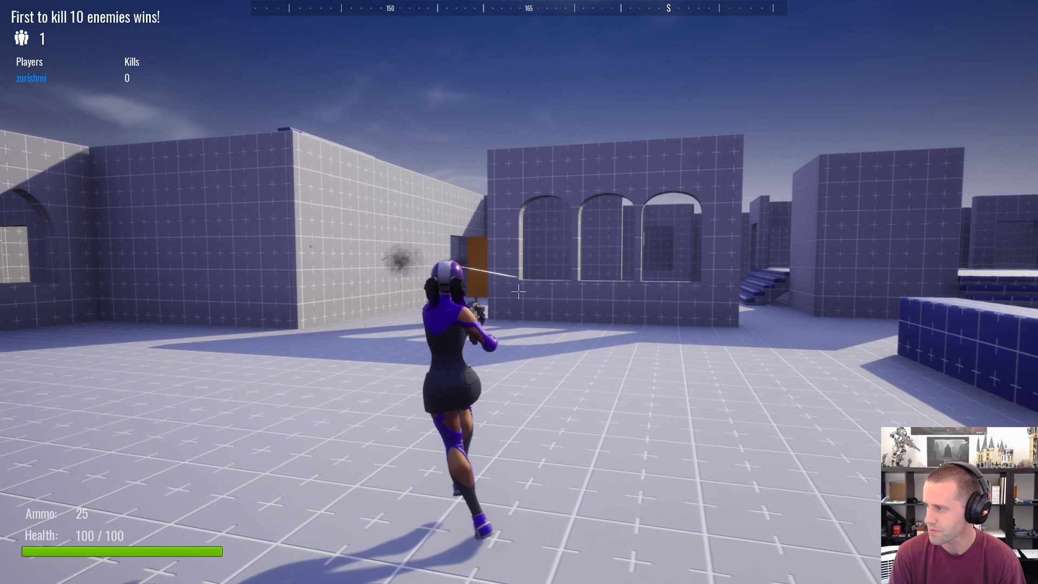
# Step: Run and jump across the courtyard toward the arched windows, and reload the rifle
pyautogui.press('w')
pyautogui.press('a')
pyautogui.press('w')
pyautogui.press('space')
pyautogui.press('r')
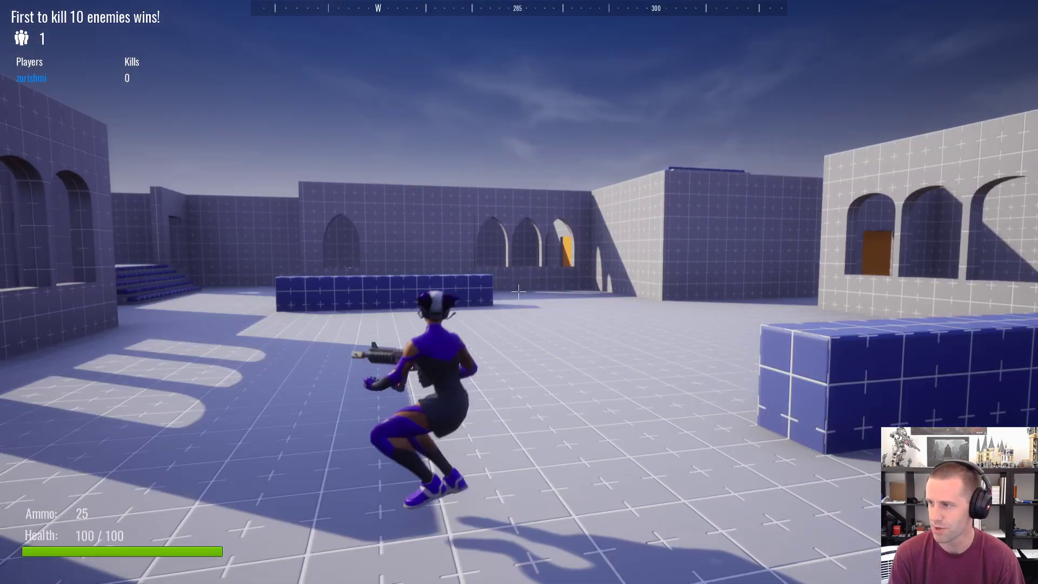
pyautogui.press('w')
pyautogui.press('space')
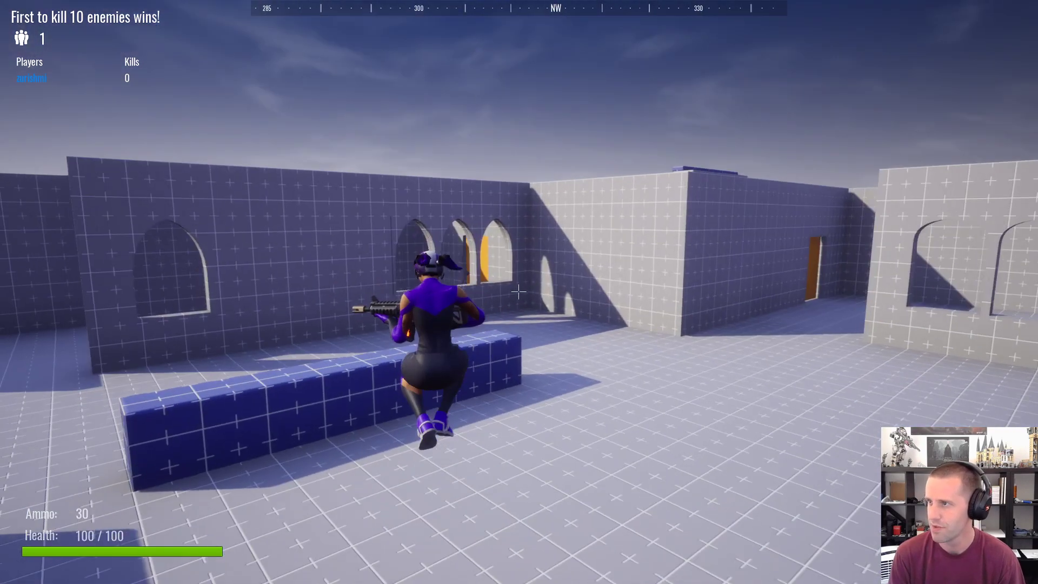
pyautogui.press('a')
pyautogui.press('w')
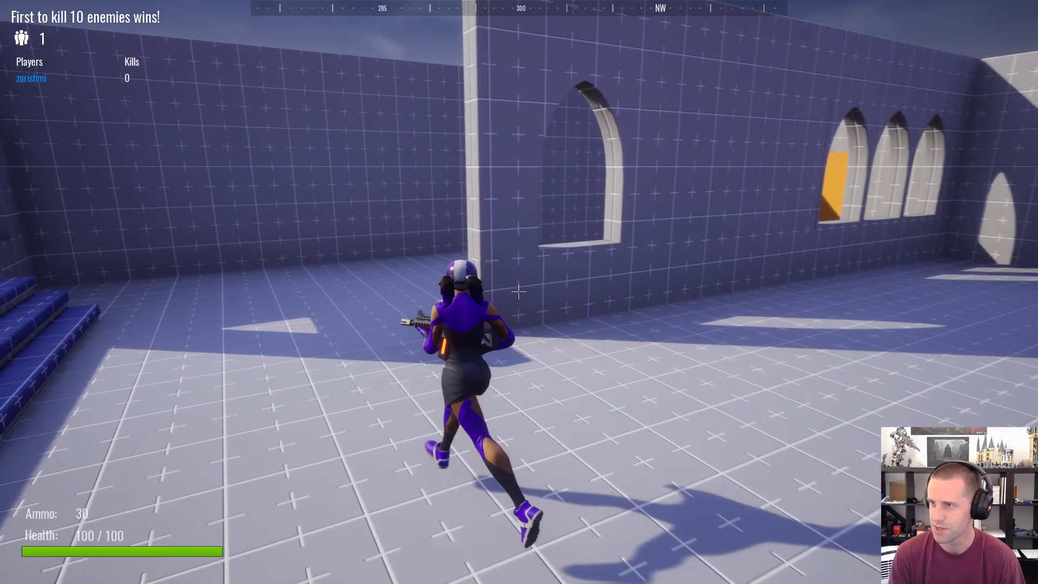
# Step: End the full-screen preview and start a multiplayer preview with 2 players
pyautogui.press('Escape')
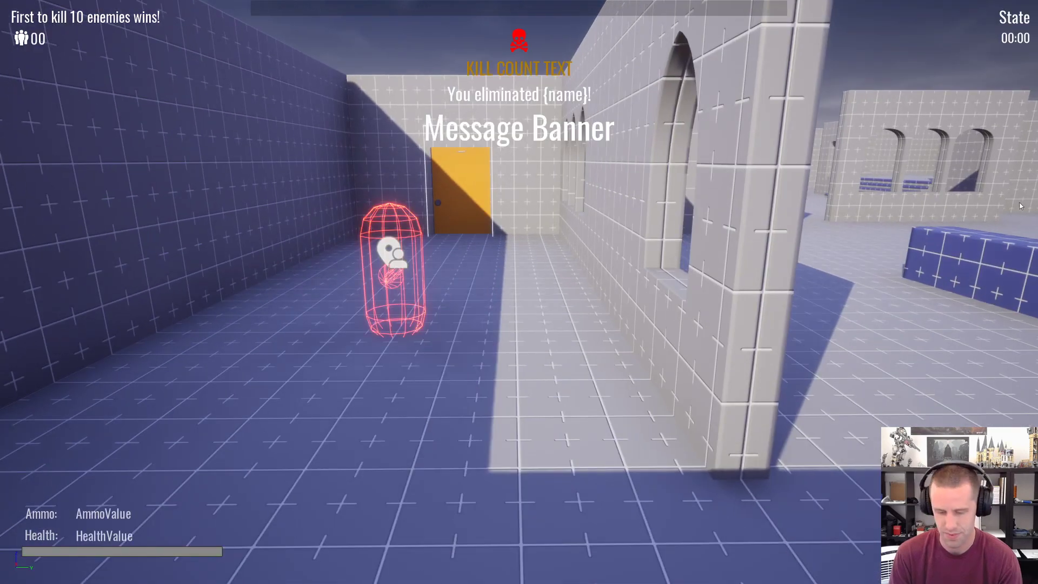
pyautogui.press('F11')
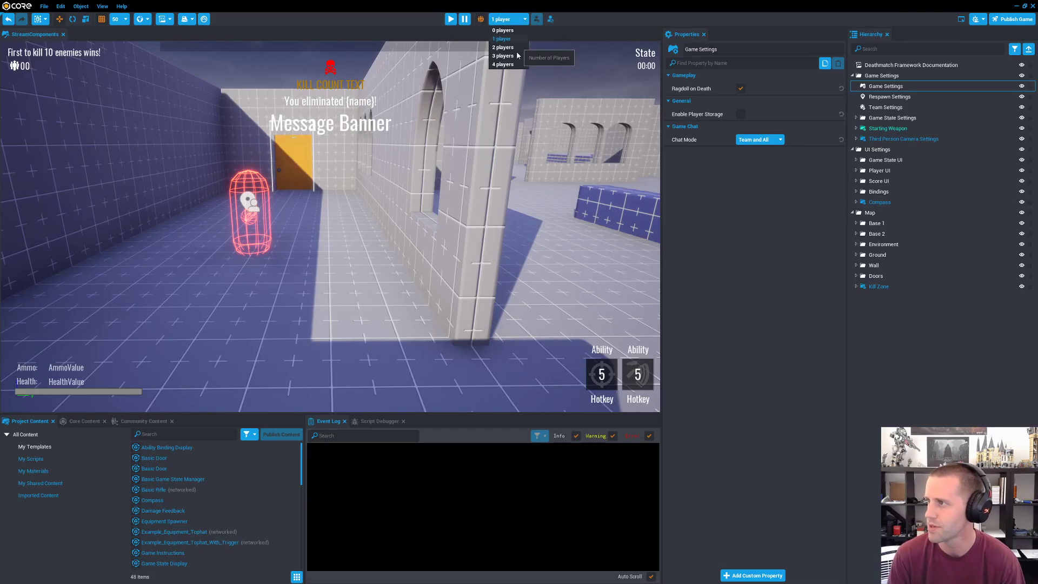
pyautogui.click(456, 20)
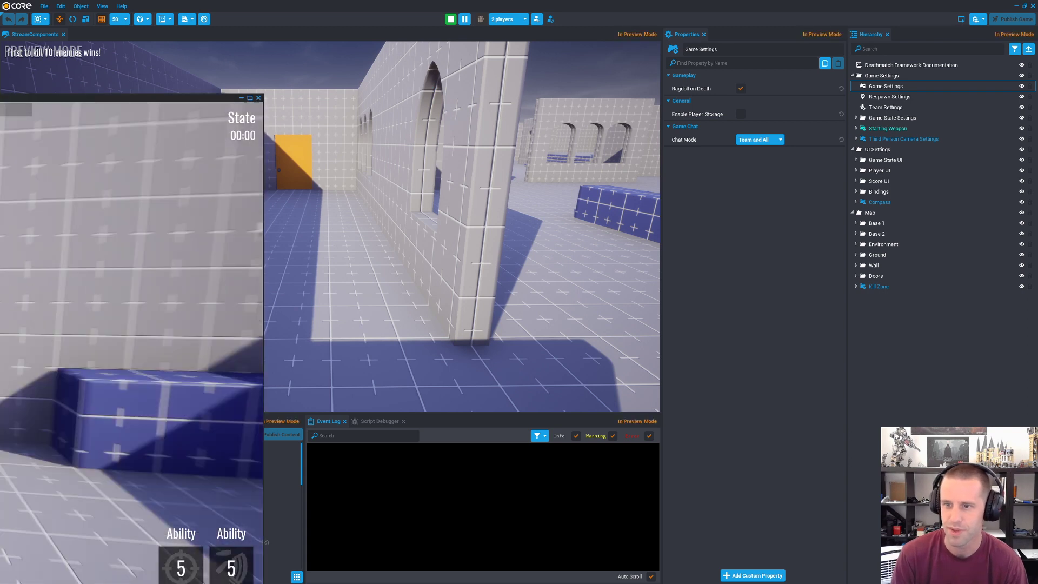
# Step: Arrange the two preview game windows over the editor and resume play in the front one
pyautogui.moveTo(0, 98); pyautogui.dragTo(532, 47)
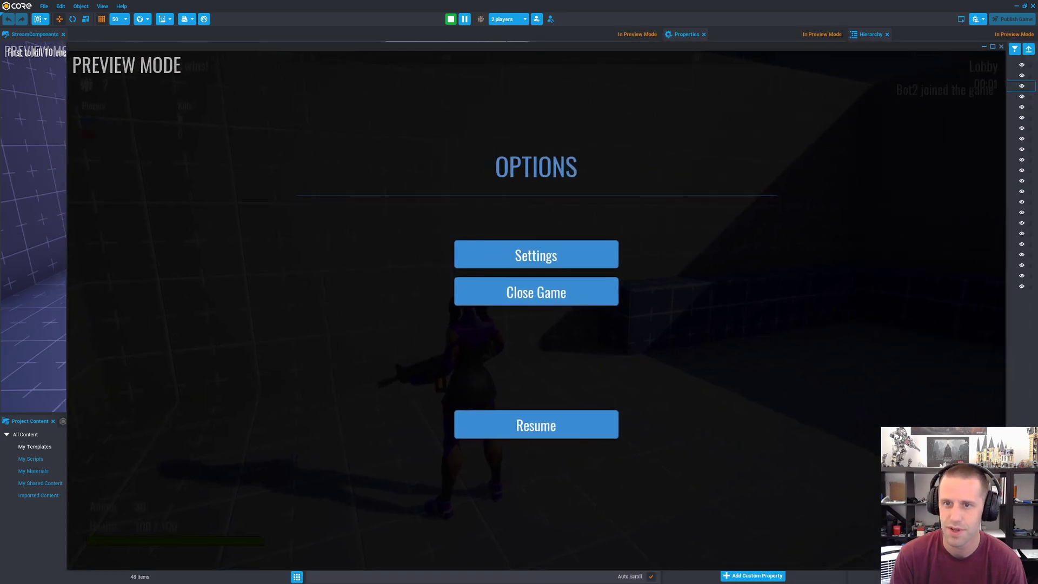
pyautogui.moveTo(0, 12); pyautogui.dragTo(667, 11)
pyautogui.press('Escape')
# Step: Switch to the other player's window and run over the blue steps toward the closed orange door
pyautogui.press('Escape')
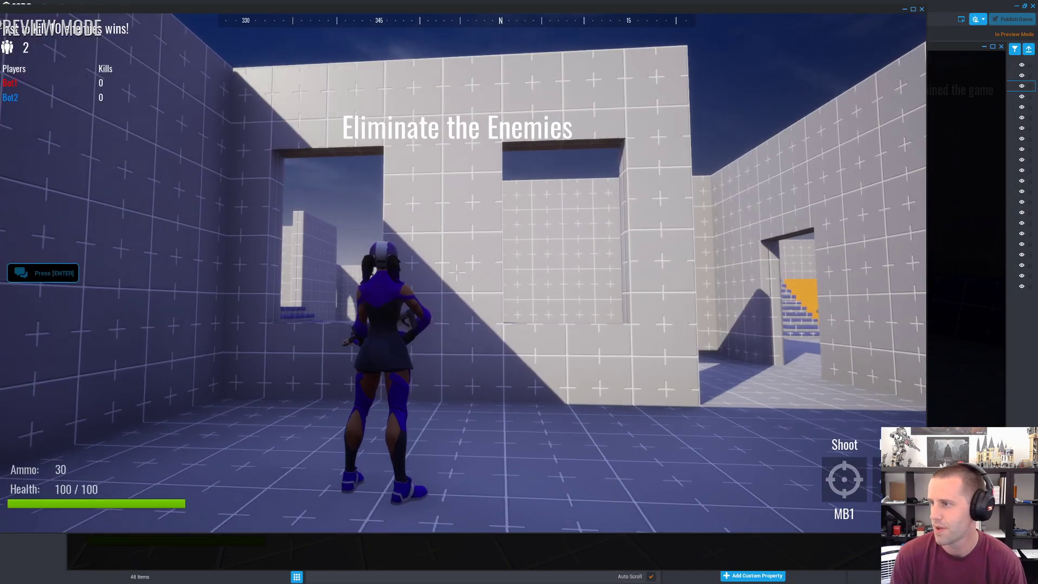
pyautogui.hotkey('alt', 'Tab')
pyautogui.press('Escape')
pyautogui.press('w')
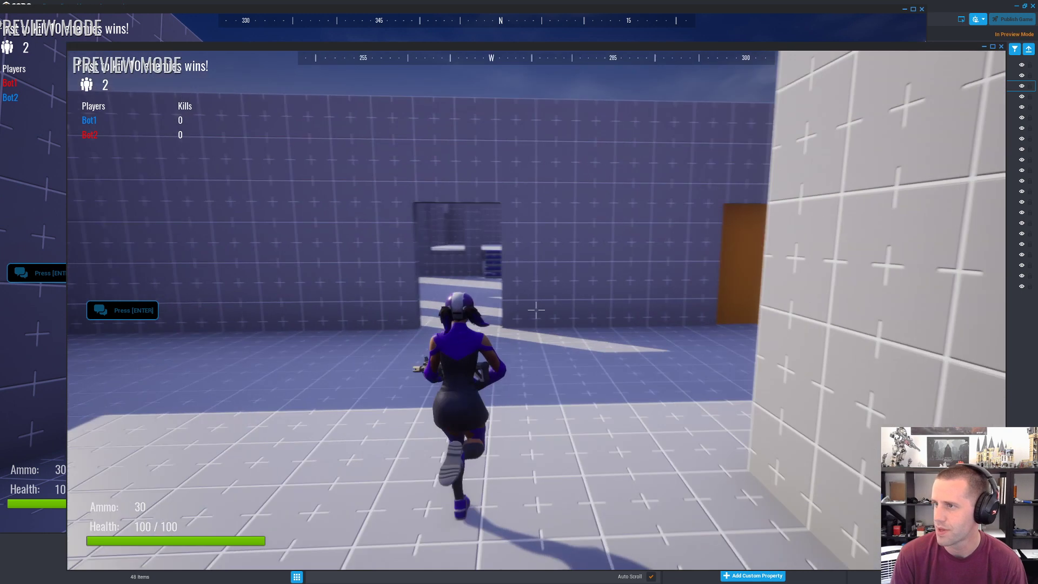
pyautogui.press('w')
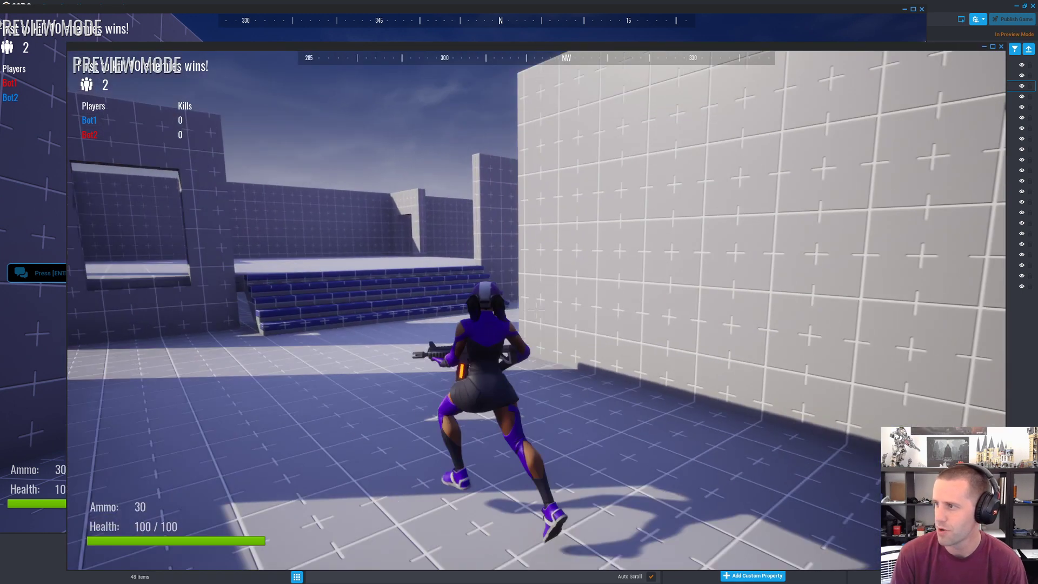
pyautogui.press('w')
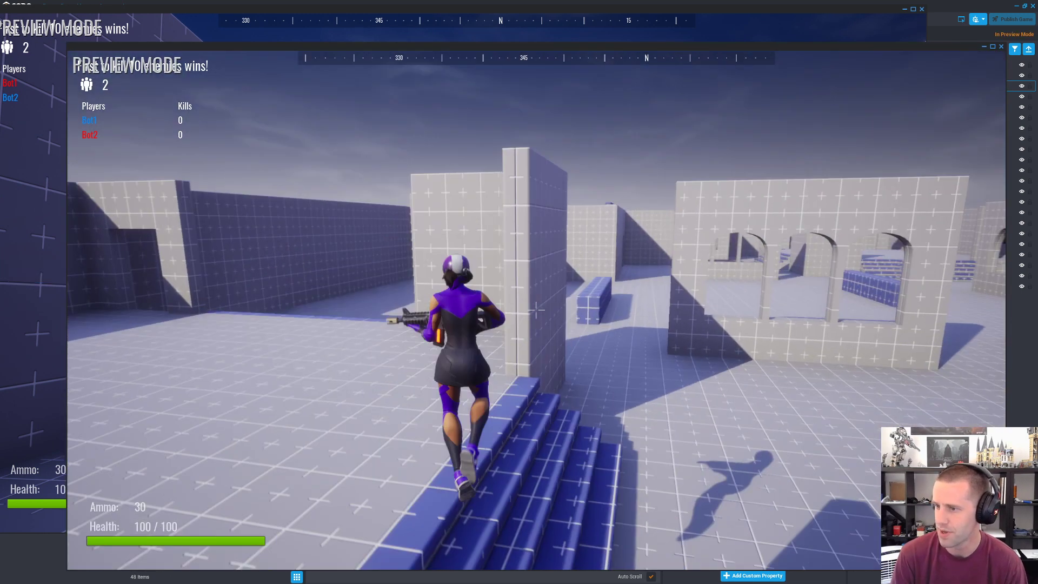
pyautogui.press('w')
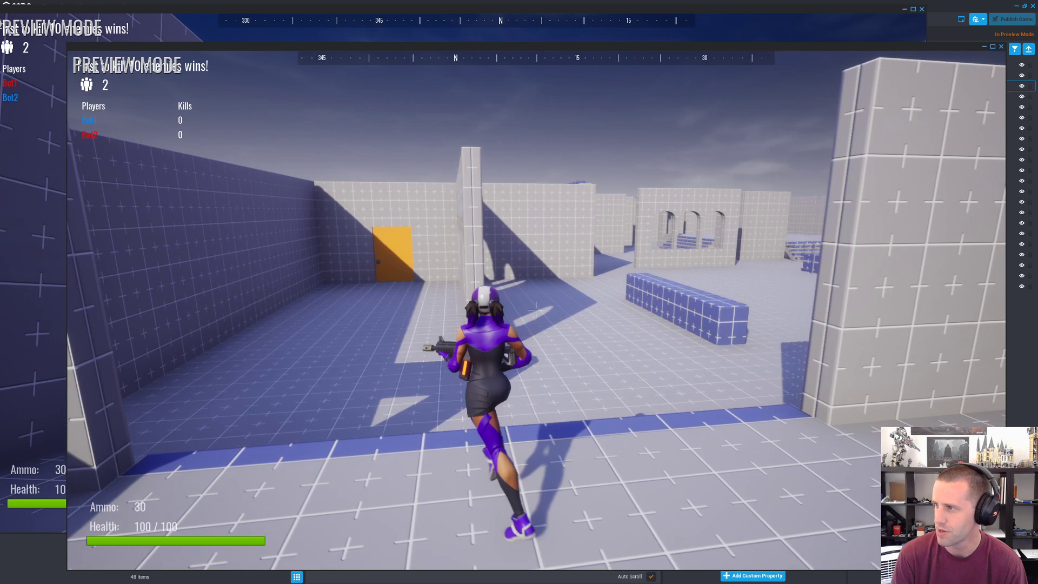
pyautogui.press('w')
pyautogui.press('space')
pyautogui.press('w')
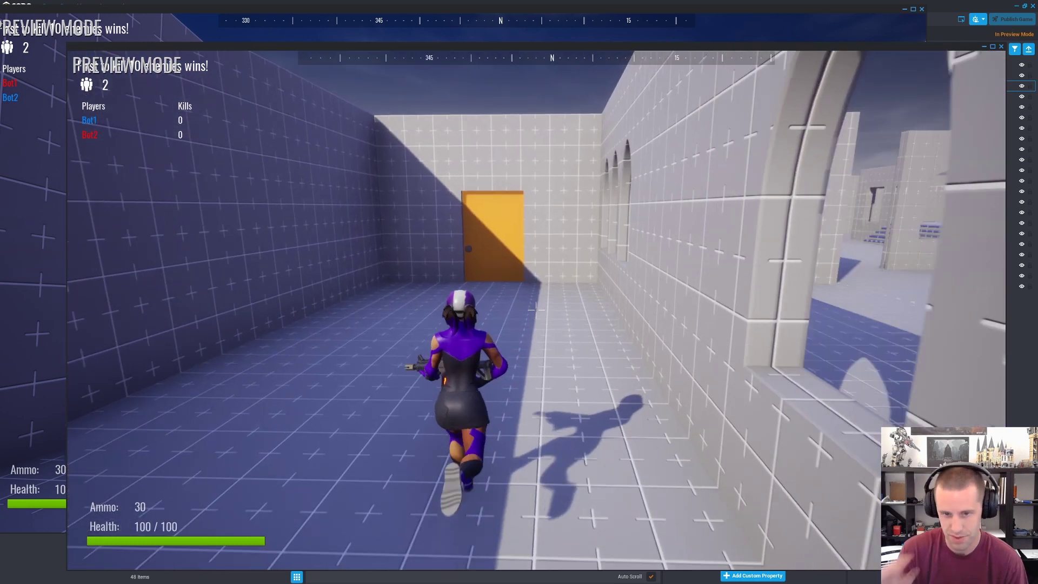
# Step: Open the orange door and run through the rooms beyond it back out to the courtyard
pyautogui.press('f')
pyautogui.press('w')
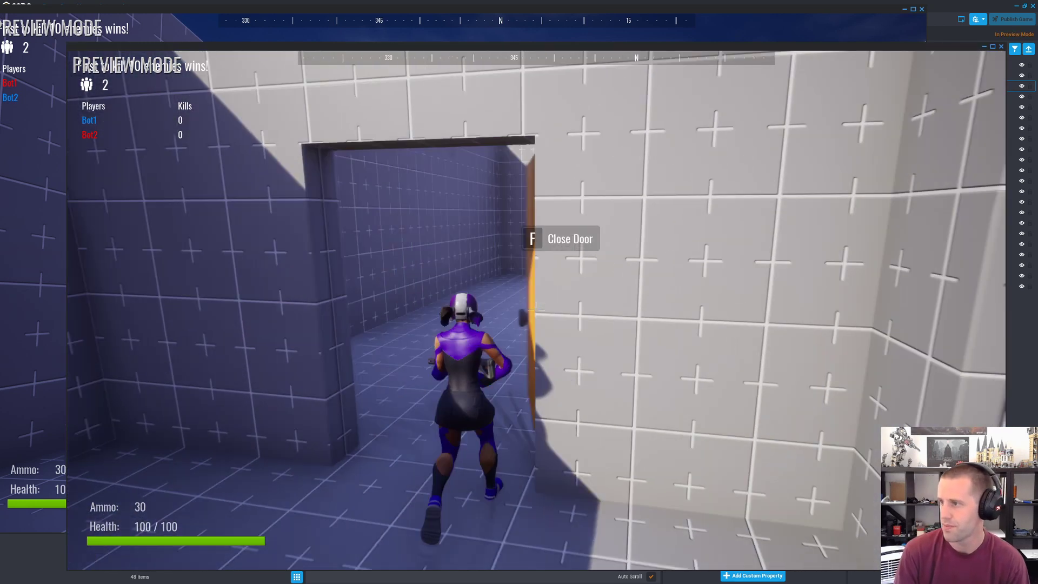
pyautogui.press('w')
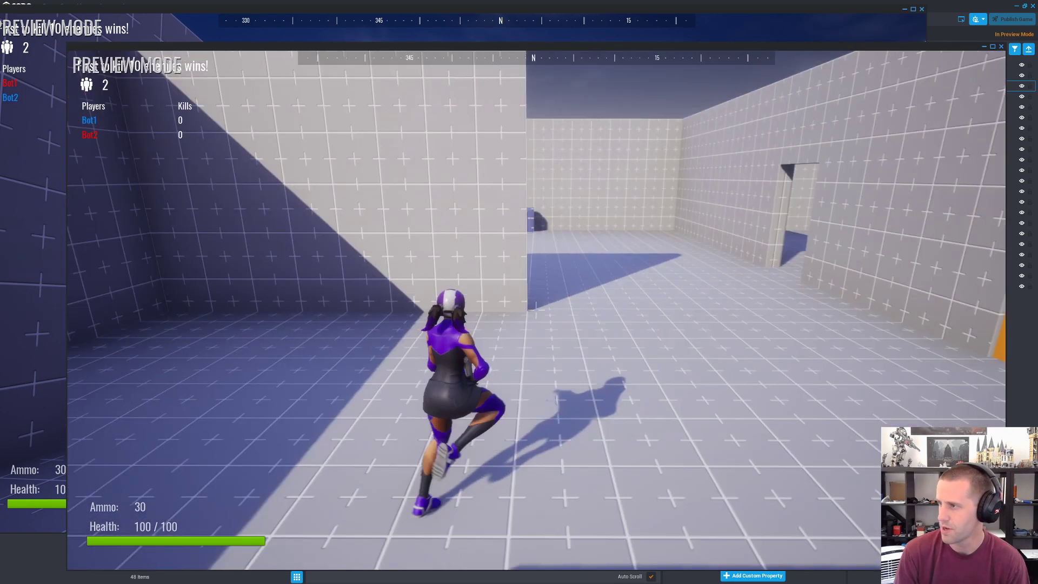
pyautogui.press('w')
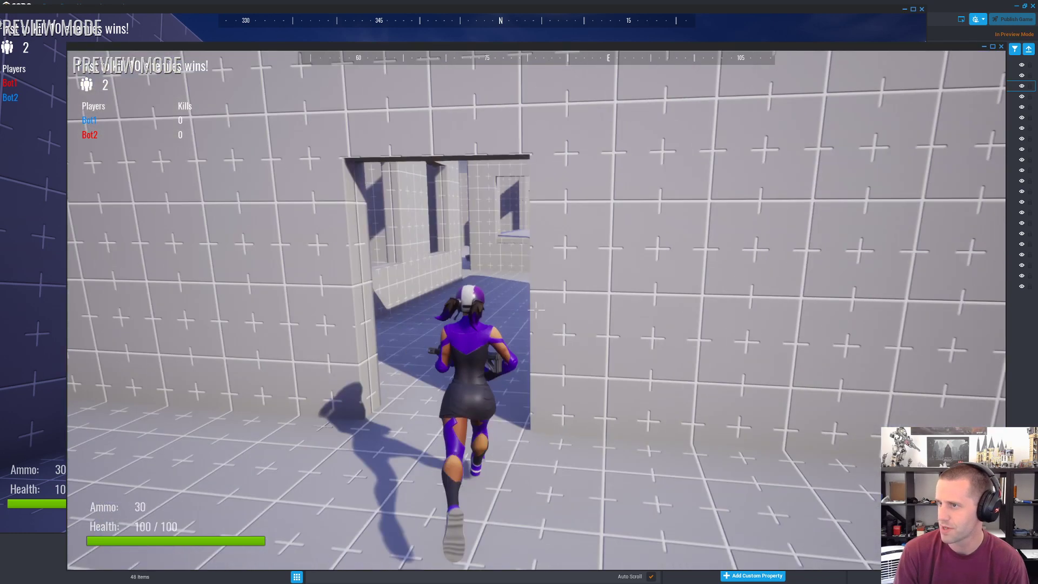
pyautogui.press('w')
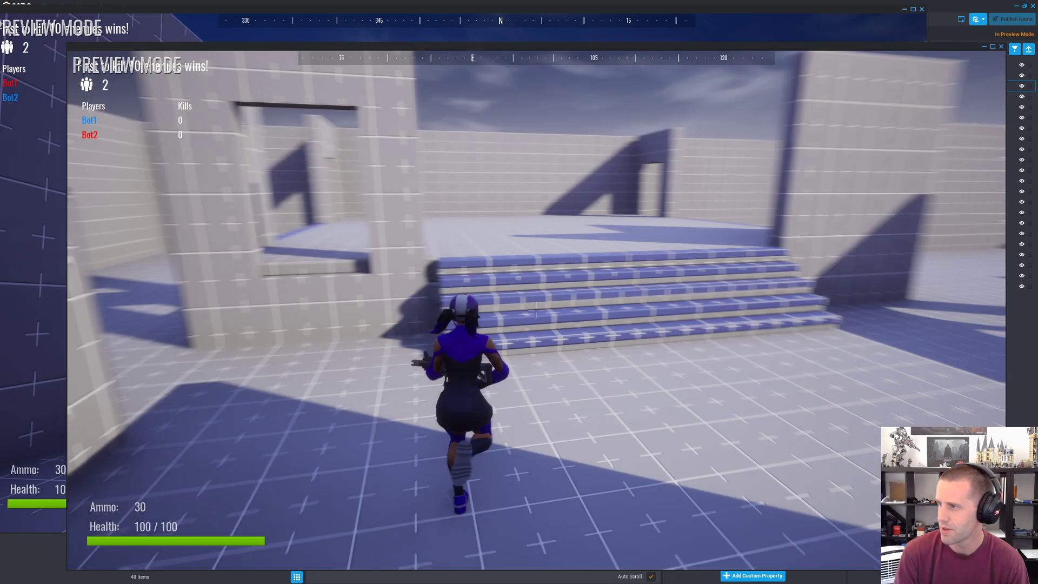
pyautogui.press('w')
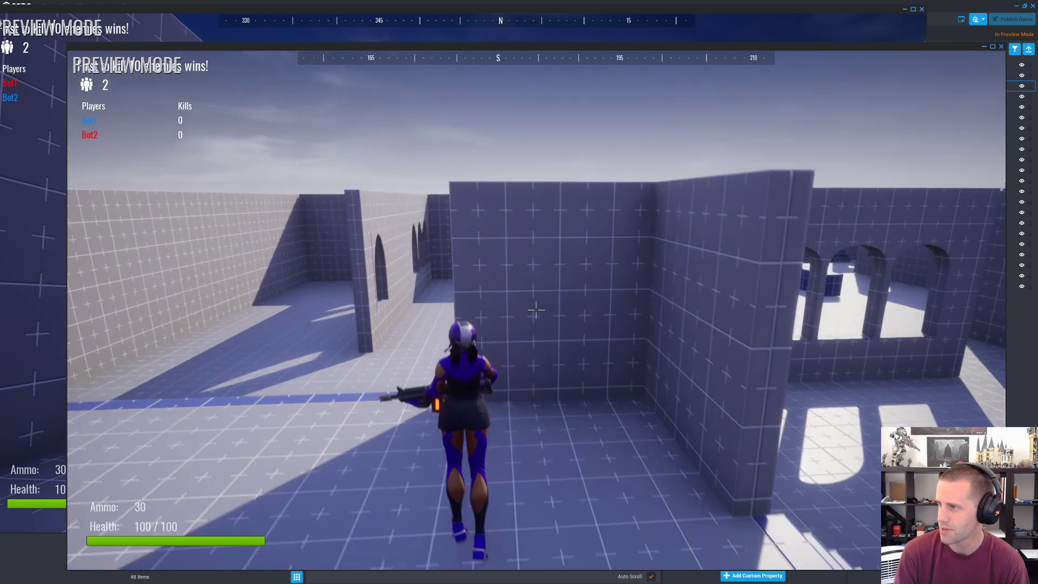
pyautogui.press('w')
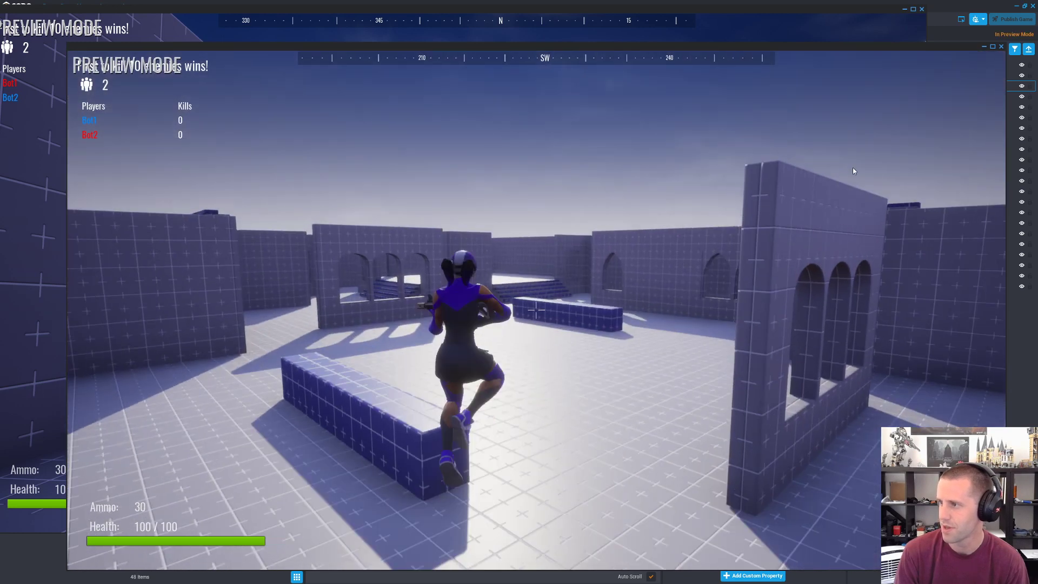
# Step: In the second player's window, cross the courtyard, shoot the enemy until eliminated, and reload the rifle
pyautogui.press('w')
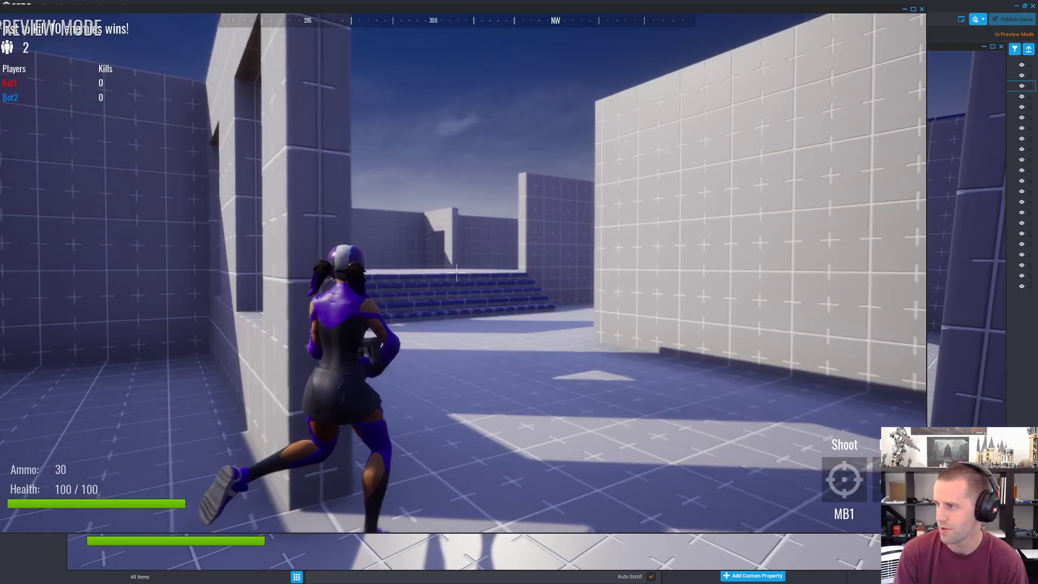
pyautogui.press('w')
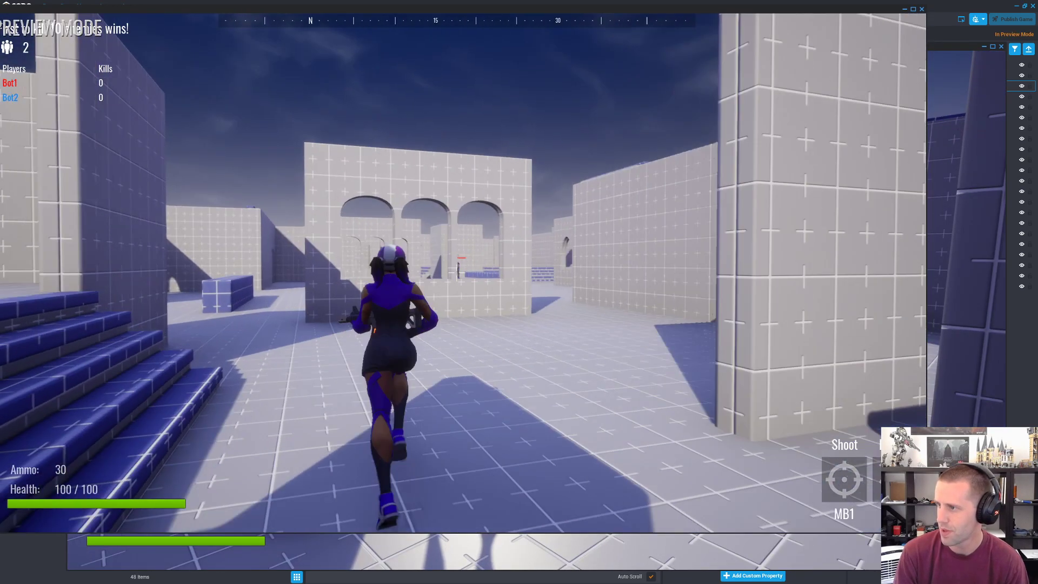
pyautogui.click(457, 273)
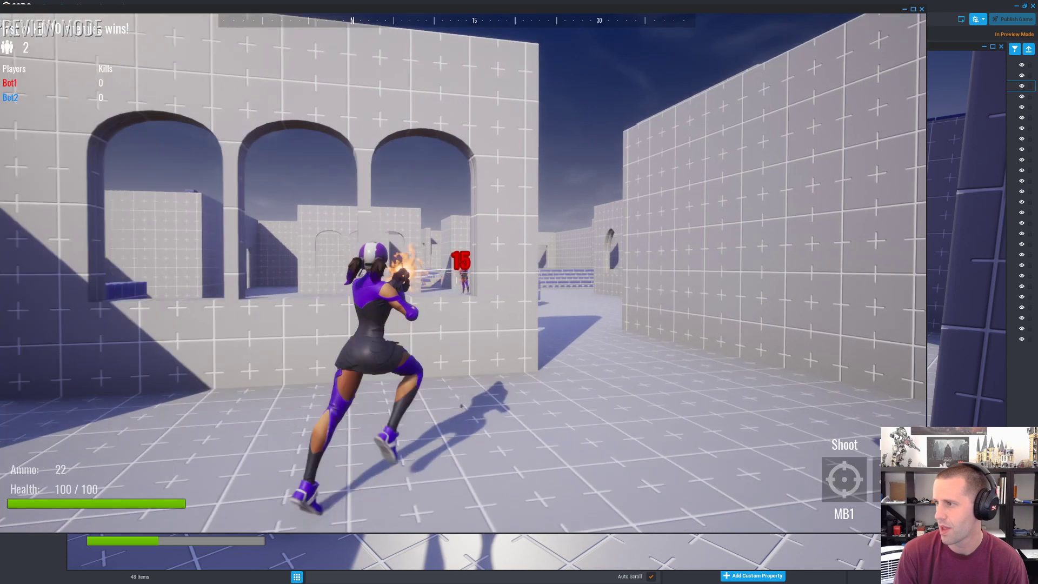
pyautogui.press('w')
pyautogui.press('d')
pyautogui.click(457, 272)
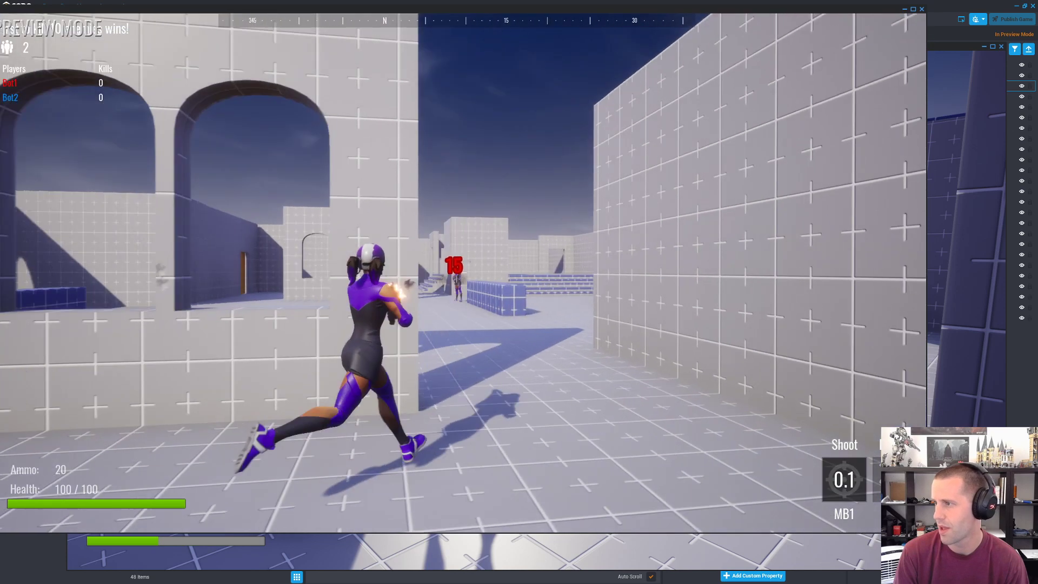
pyautogui.press('space')
pyautogui.press('w')
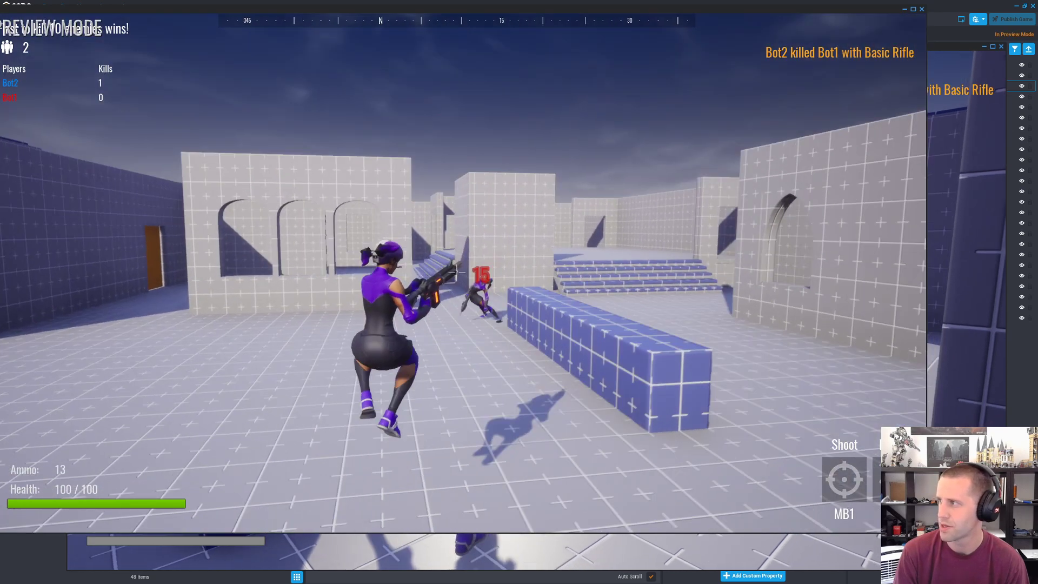
pyautogui.press('a')
pyautogui.press('r')
pyautogui.press('w')
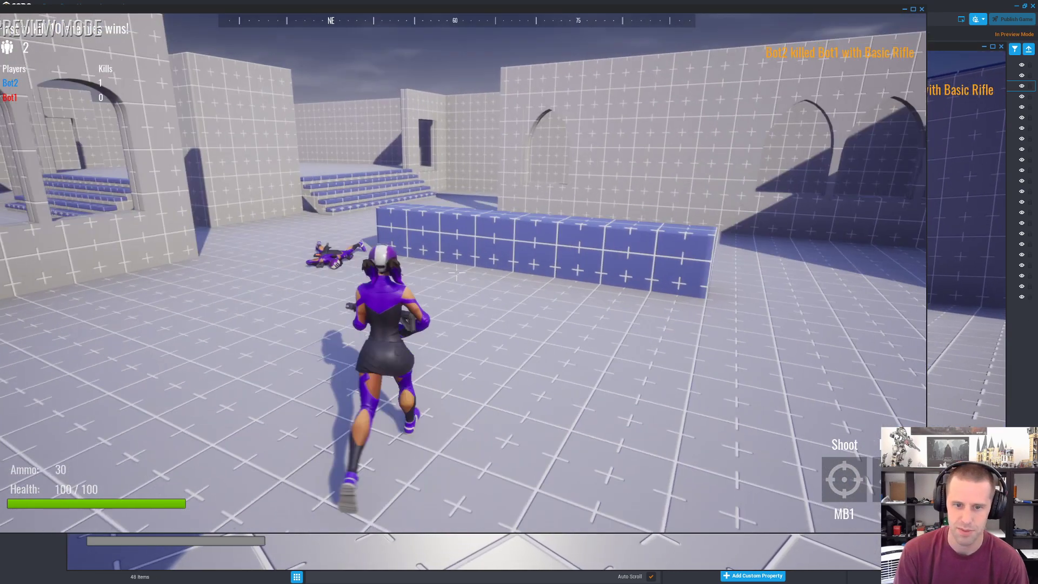
# Step: Stand the shooter on the low blue wall beside the body, and approach that player from the other window
pyautogui.press('d')
pyautogui.press('space')
pyautogui.press('w')
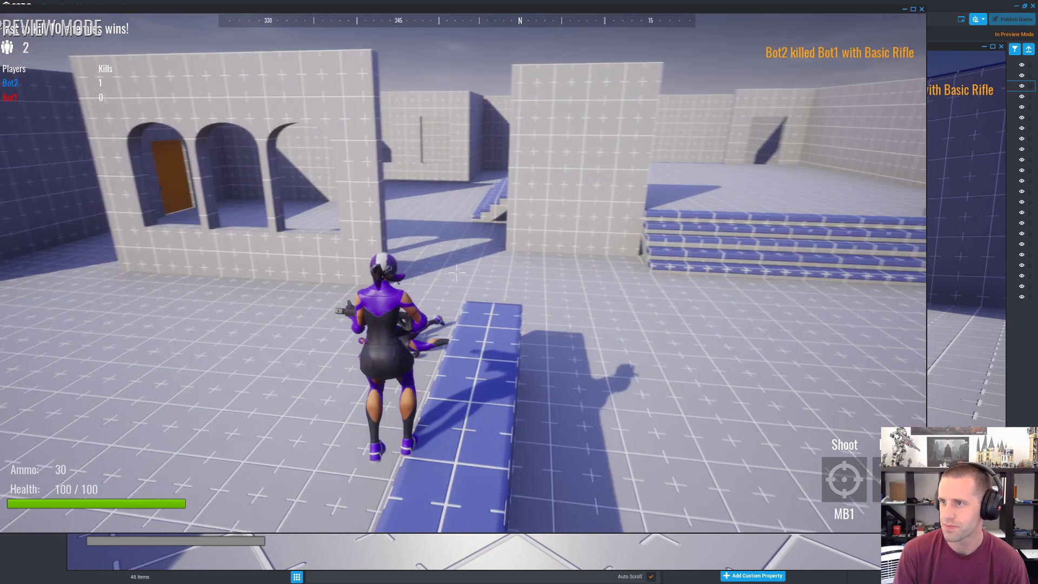
pyautogui.press('d')
pyautogui.hotkey('alt', 'Tab')
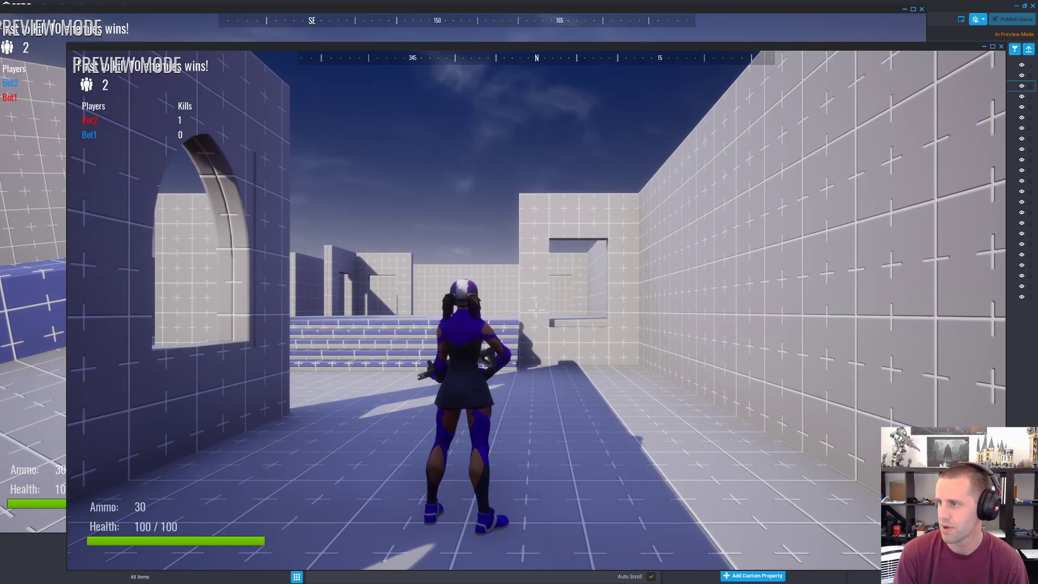
pyautogui.press('w')
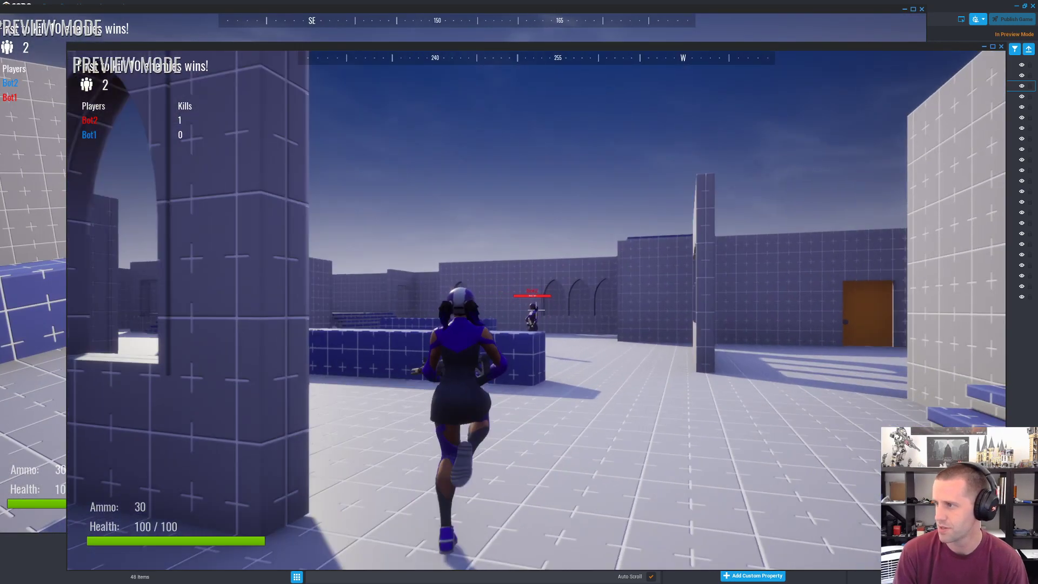
# Step: Close both game windows, confirming the close, to end the multiplayer preview
pyautogui.press('Escape')
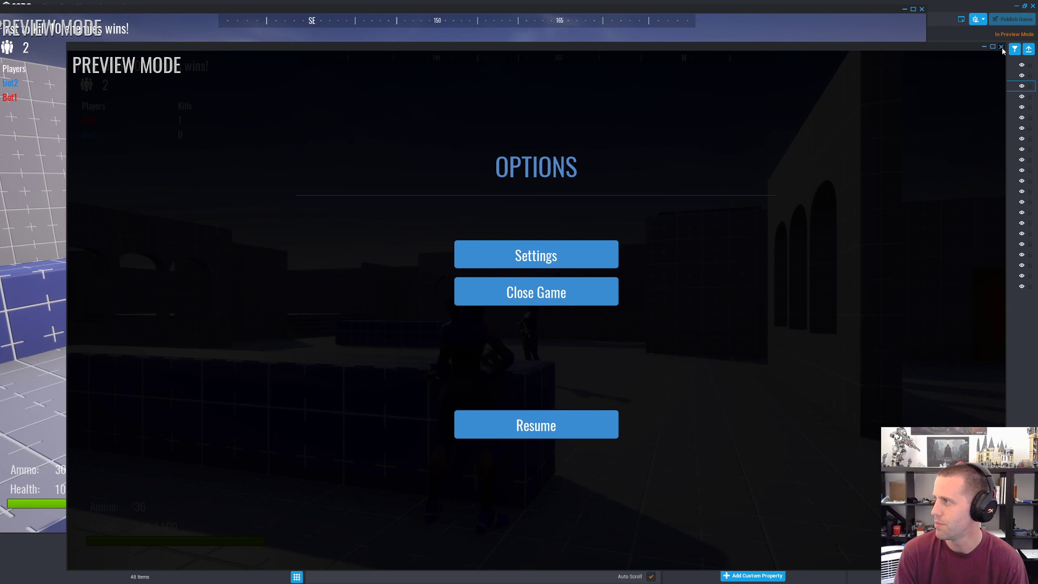
pyautogui.click(1001, 47)
pyautogui.press('Escape')
pyautogui.click(425, 266)
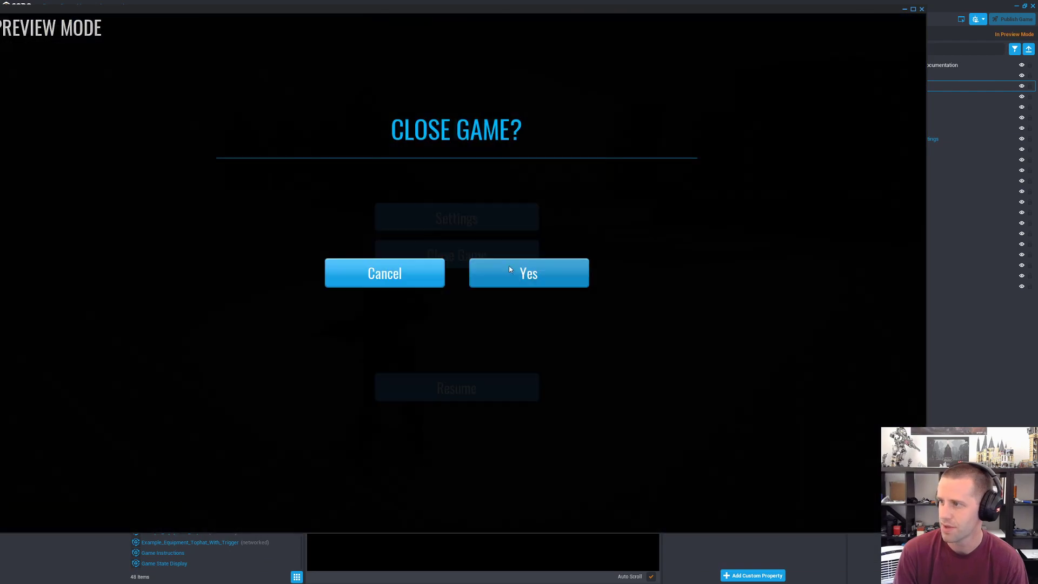
pyautogui.click(532, 272)
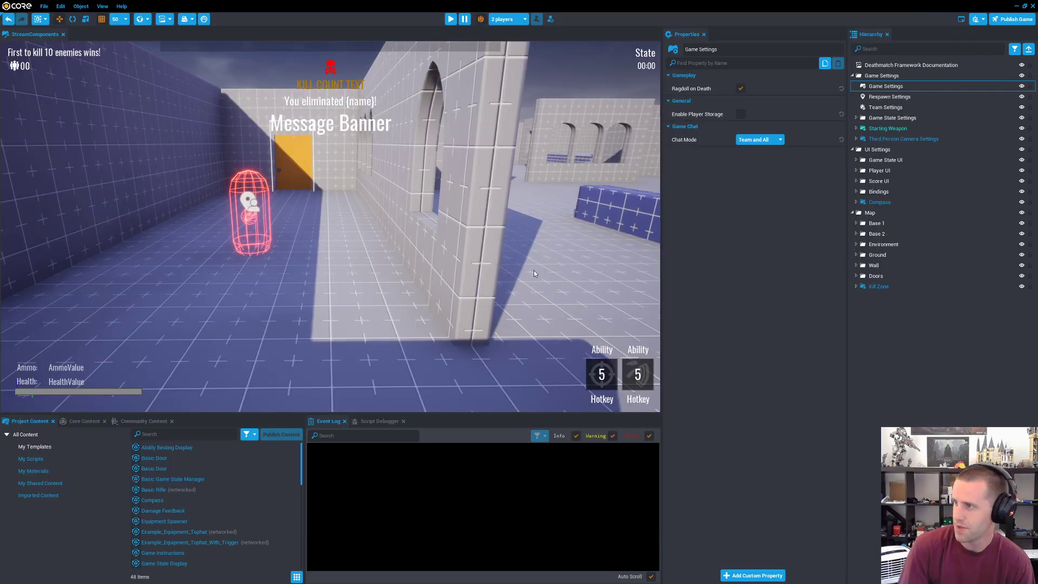
# Step: Focus on the Kill Zone object and inspect it in relation to the map from above
pyautogui.press('w')
pyautogui.moveTo(499, 169); pyautogui.dragTo(443, 138, button='right')
pyautogui.press('s')
pyautogui.doubleClick(878, 286)
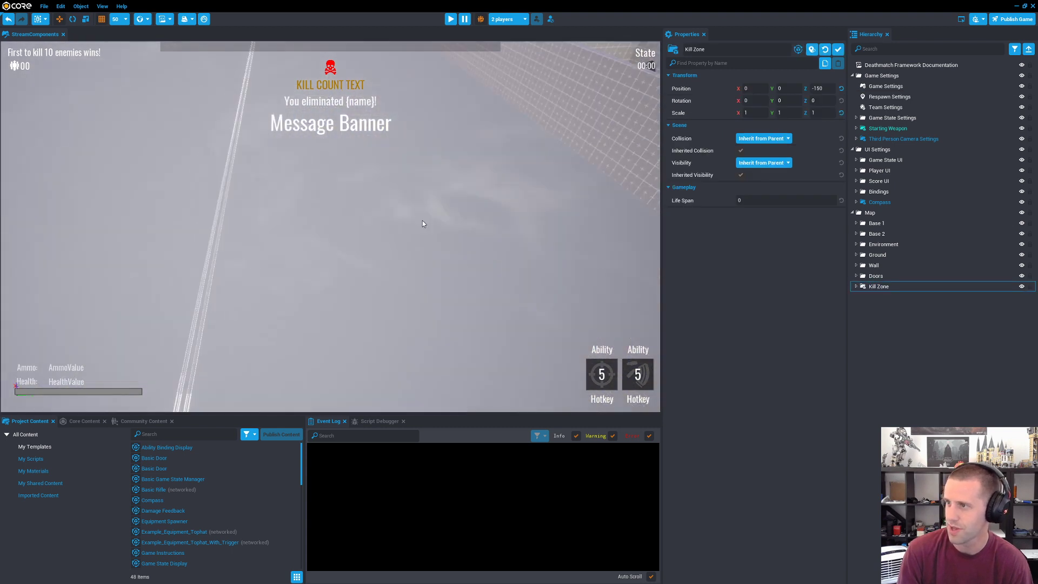
pyautogui.moveTo(697, 290); pyautogui.dragTo(493, 303, button='right')
pyautogui.press('s')
pyautogui.press('w')
pyautogui.press('w')
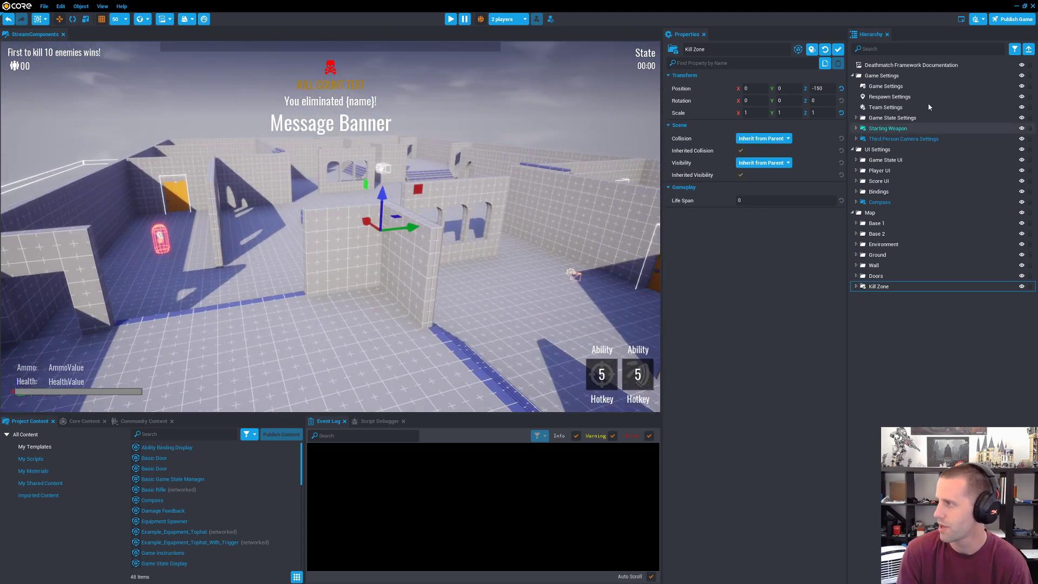
# Step: Examine the Third Person Camera Settings and the properties and script contents of Starting Weapon
pyautogui.click(903, 139)
pyautogui.moveTo(370, 178); pyautogui.dragTo(351, 227, button='right')
pyautogui.click(885, 129)
pyautogui.click(856, 129)
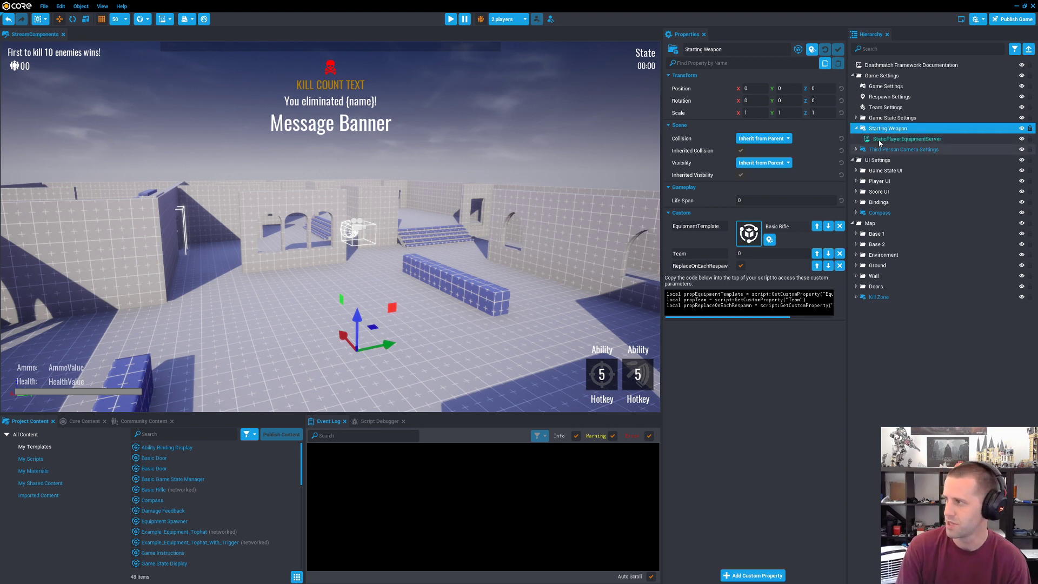
# Step: Expand the Game State UI folder and examine the properties of its Message Banner
pyautogui.click(856, 170)
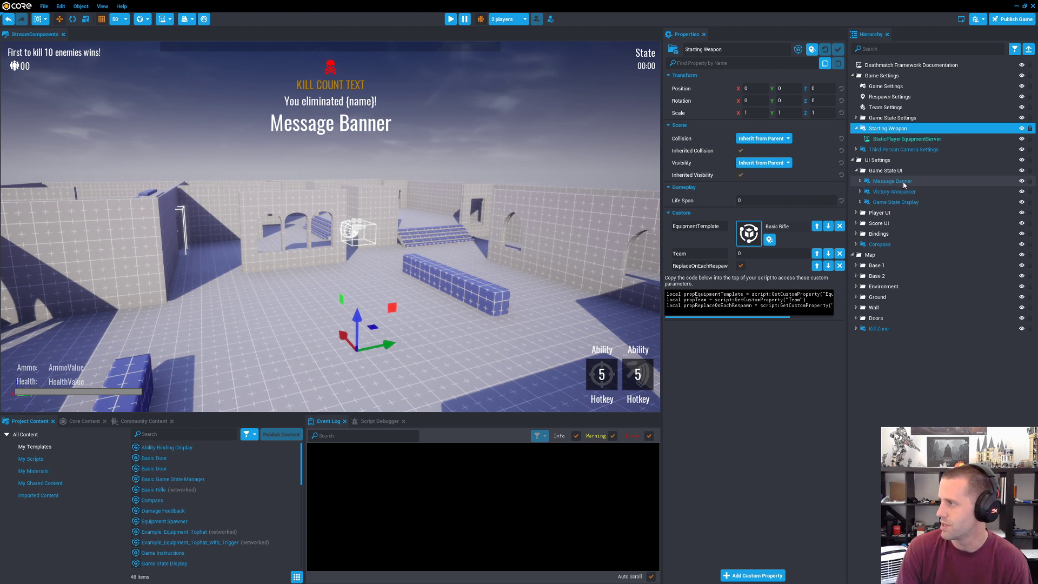
pyautogui.click(892, 181)
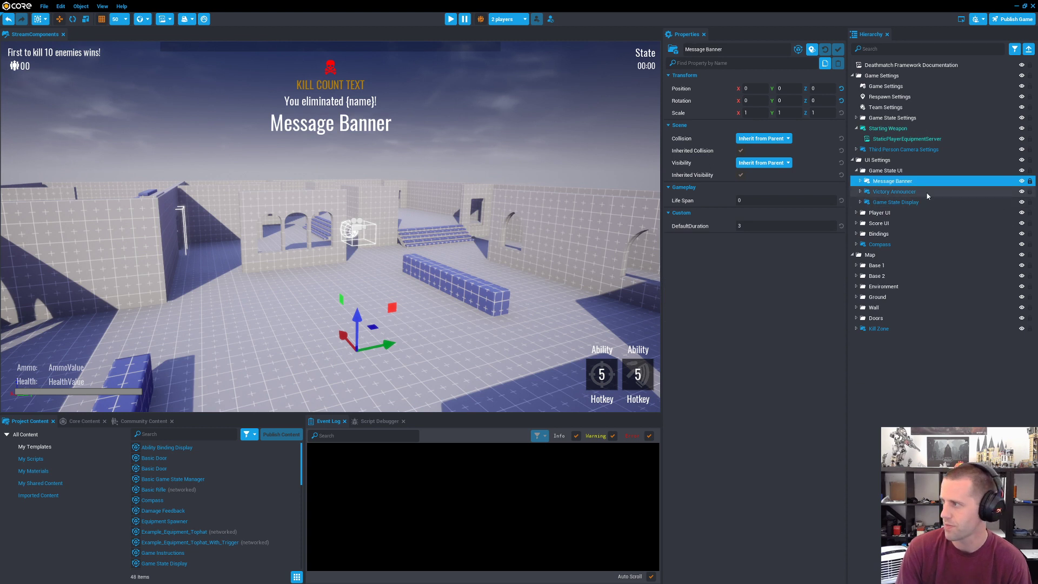
# Step: Examine the properties of Game State Display in the Game State UI folder and expand its contents
pyautogui.moveTo(460, 186); pyautogui.dragTo(498, 158, button='right')
pyautogui.press('w')
pyautogui.scroll(3, 503, 209)
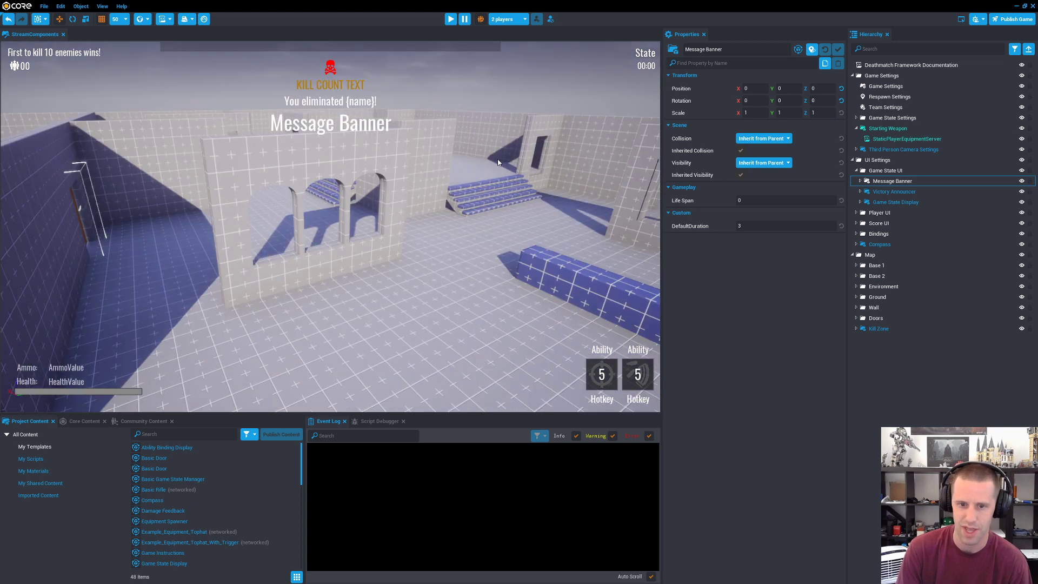
pyautogui.scroll(-4, 497, 157)
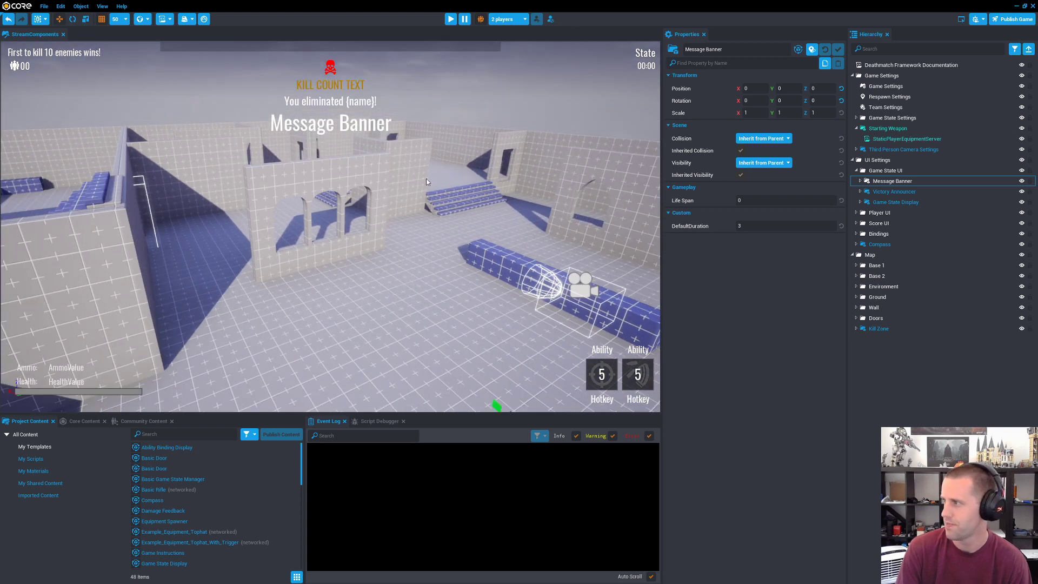
pyautogui.press('s')
pyautogui.moveTo(427, 180); pyautogui.dragTo(421, 158, button='right')
pyautogui.click(890, 203)
pyautogui.click(863, 203)
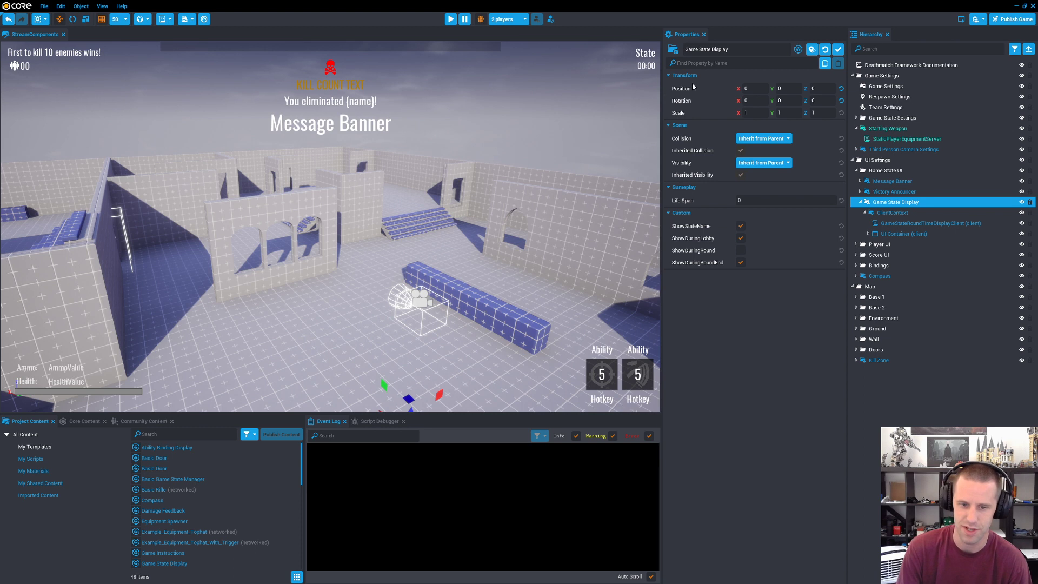
# Step: Expand the Player UI folder and examine the properties of Kill Feed, Killboard and Player Count Display
pyautogui.click(855, 244)
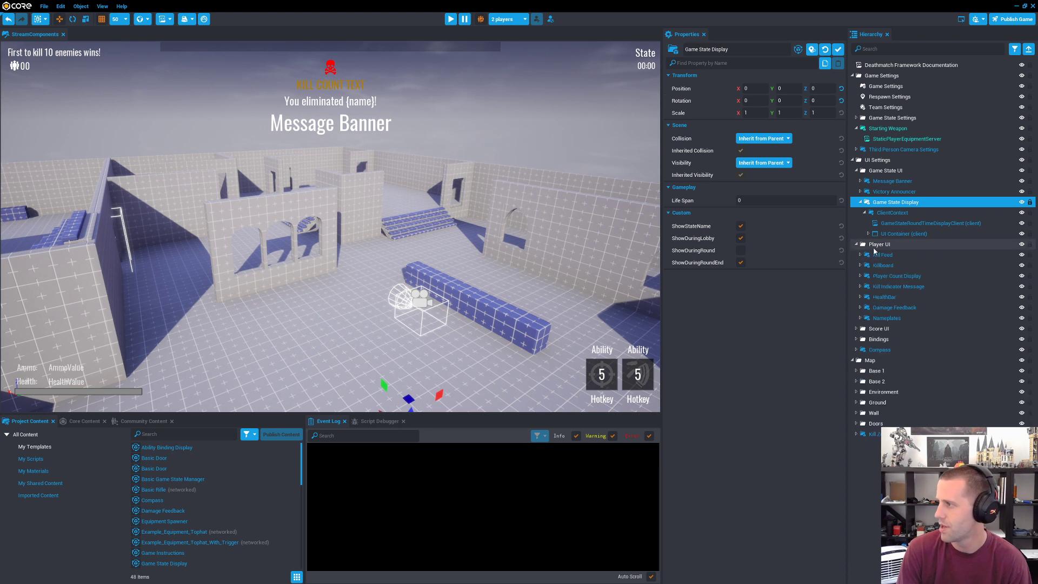
pyautogui.click(886, 265)
pyautogui.click(893, 256)
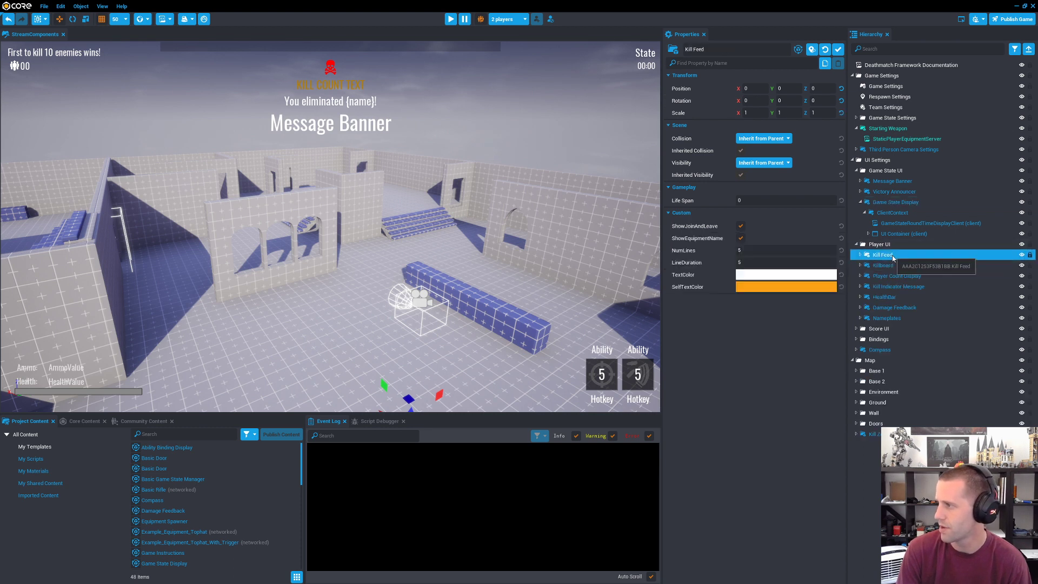
pyautogui.click(897, 266)
pyautogui.moveTo(503, 205); pyautogui.dragTo(479, 216, button='right')
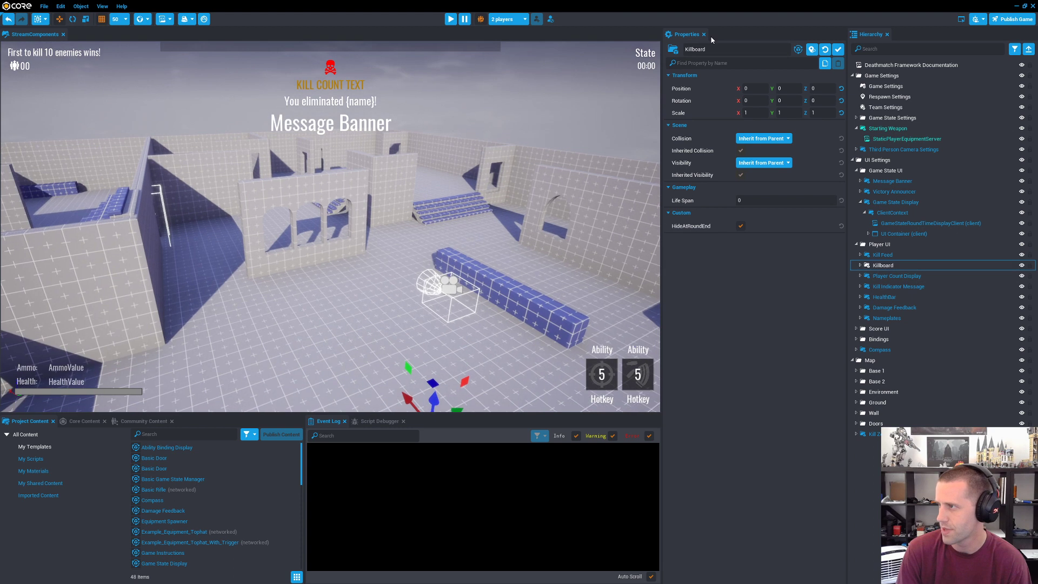
pyautogui.click(907, 275)
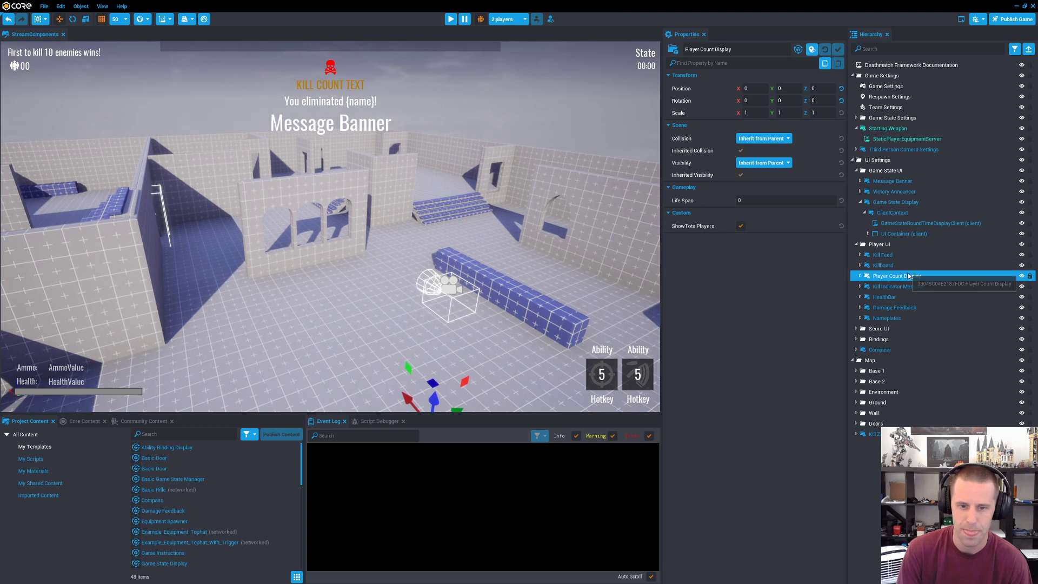
# Step: Show the Core Content library, enlarge its area in height and width, and search it for "door"
pyautogui.moveTo(484, 288); pyautogui.dragTo(24, 340, button='right')
pyautogui.press('w')
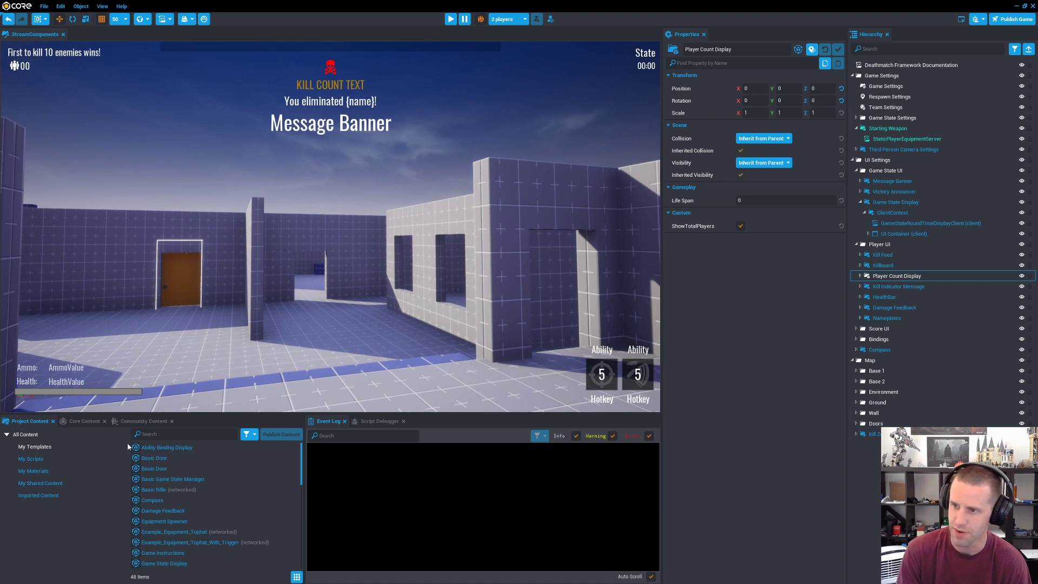
pyautogui.click(84, 422)
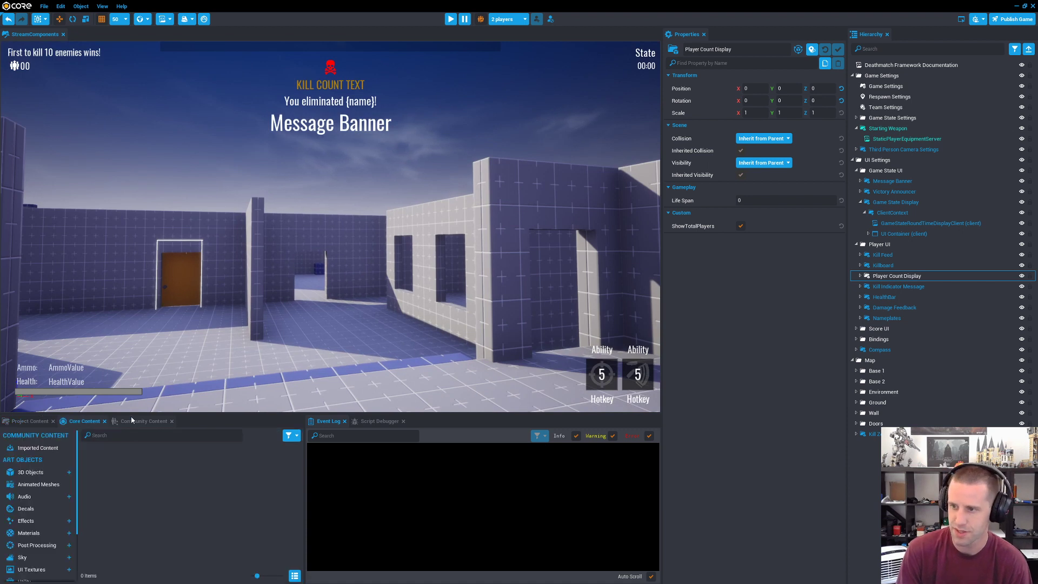
pyautogui.moveTo(118, 414); pyautogui.dragTo(216, 330)
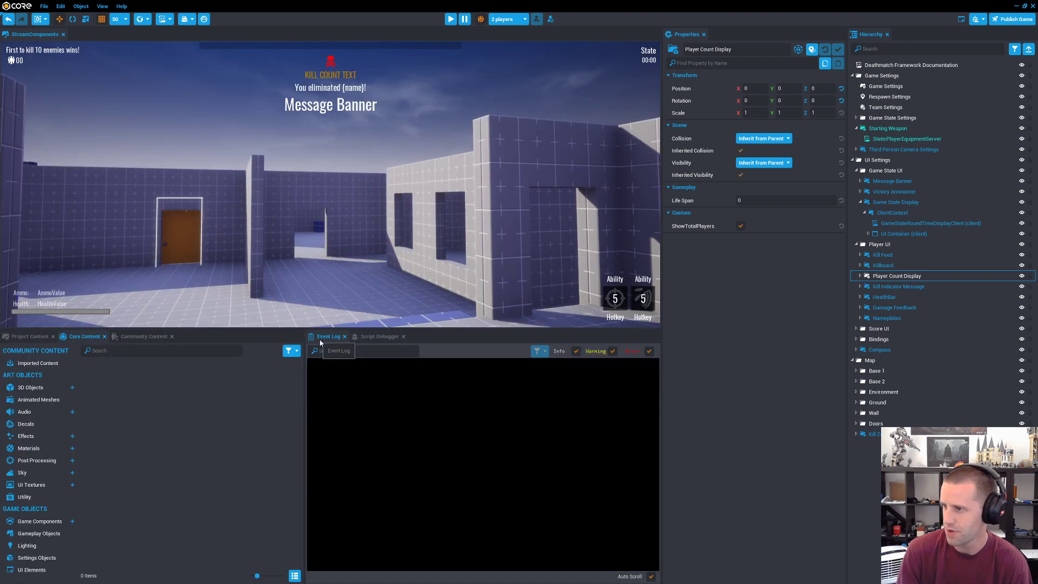
pyautogui.moveTo(304, 356); pyautogui.dragTo(528, 356)
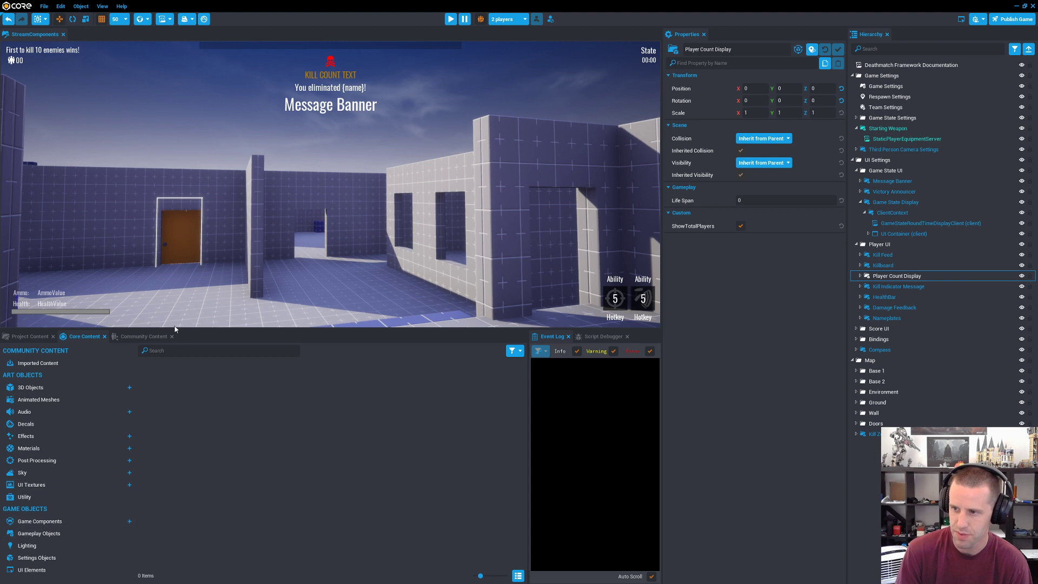
pyautogui.click(182, 350)
pyautogui.write('door')
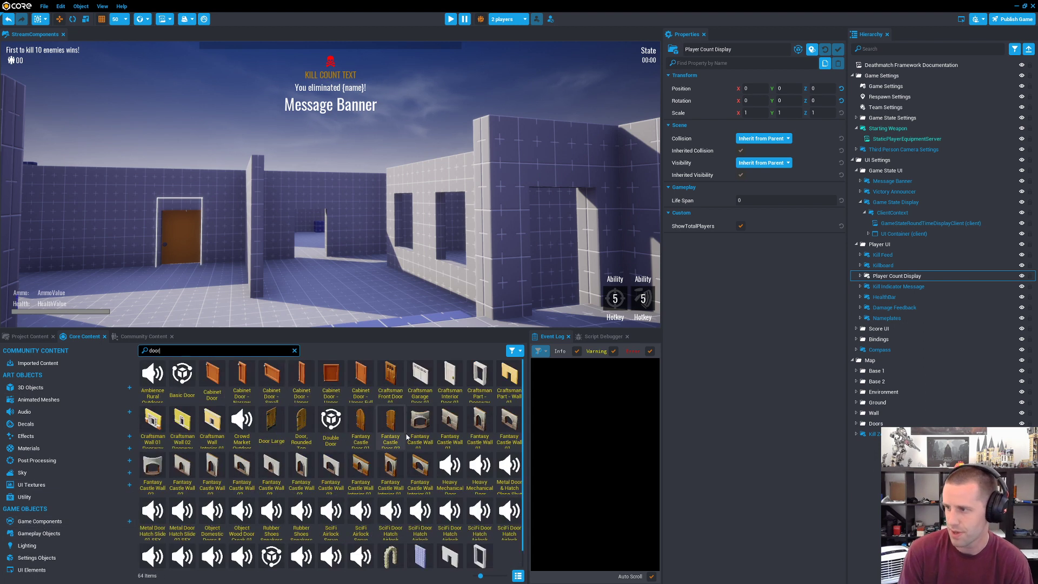
# Step: Try out a Cabinet Door - Upper Corner in the map and delete it
pyautogui.moveTo(327, 386); pyautogui.dragTo(310, 292)
pyautogui.press('f')
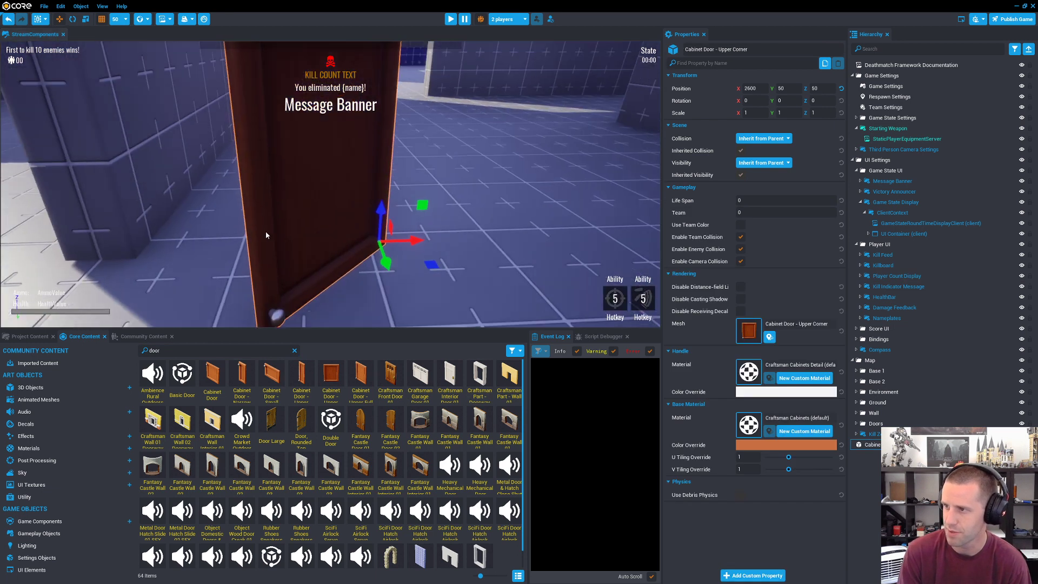
pyautogui.press('Delete')
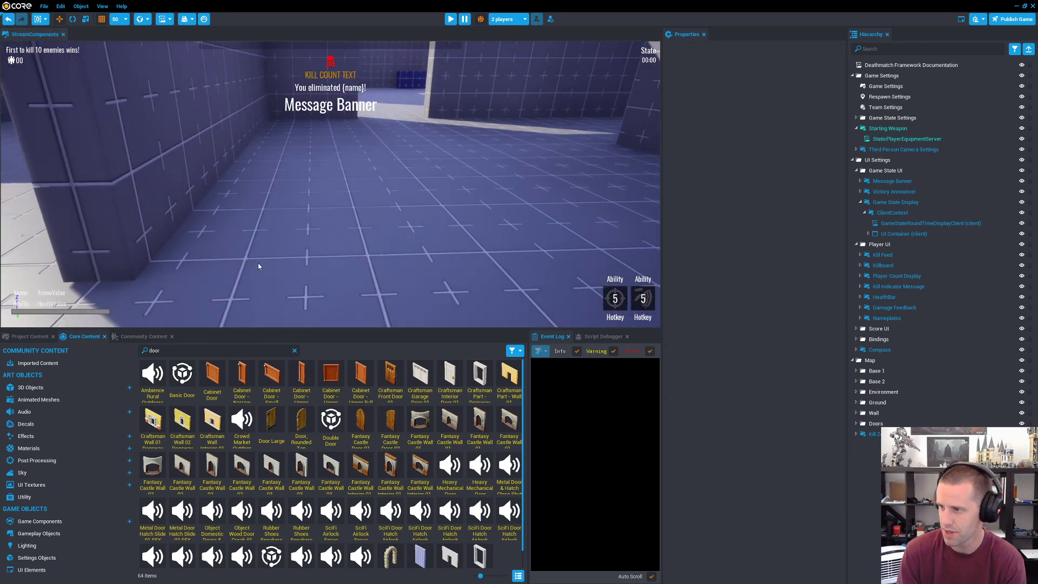
# Step: Check the Basic Door template's details, try out the door in the map and delete it
pyautogui.click(183, 374)
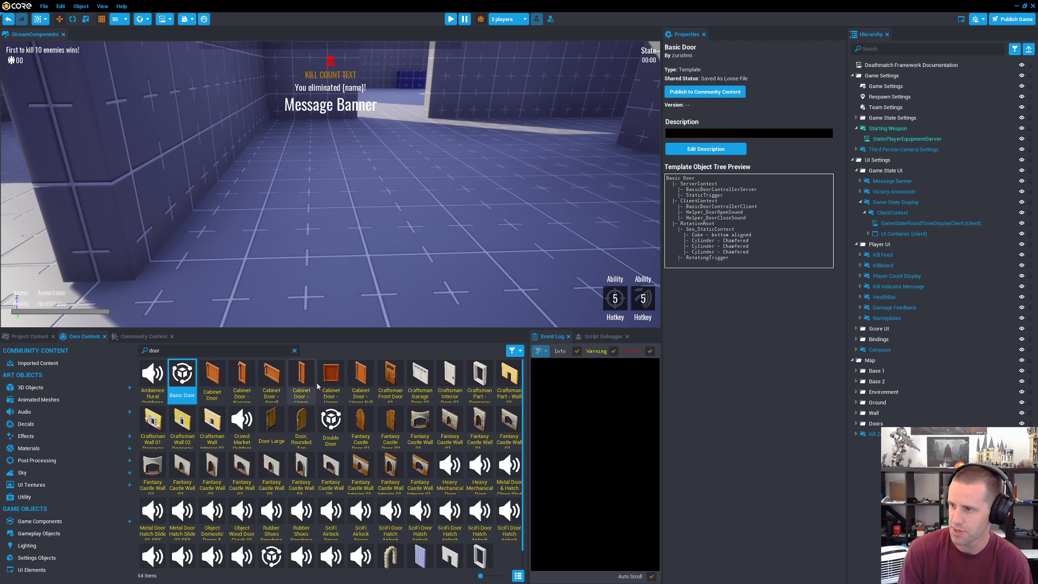
pyautogui.scroll(-1, 365, 417)
pyautogui.scroll(2, 365, 417)
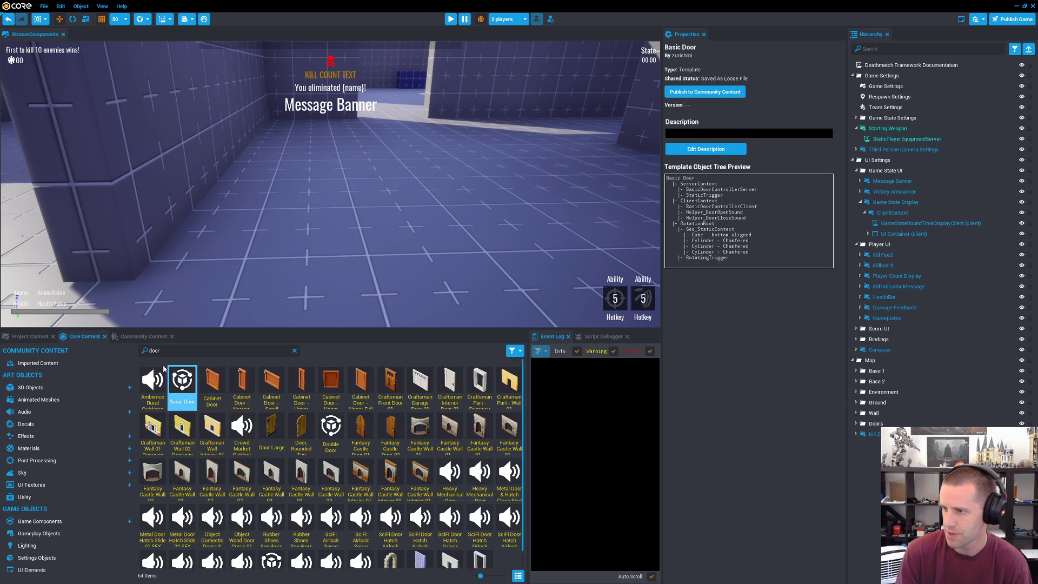
pyautogui.moveTo(182, 381); pyautogui.dragTo(234, 303)
pyautogui.moveTo(397, 263); pyautogui.dragTo(140, 252, button='right')
pyautogui.press('w')
pyautogui.press('s')
pyautogui.press('w')
pyautogui.press('Delete')
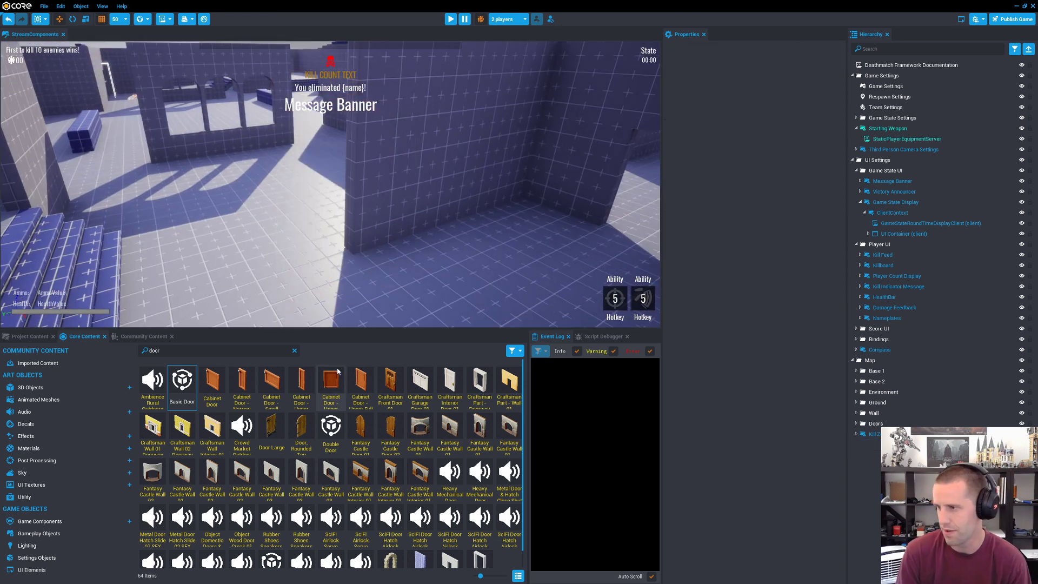
# Step: Try out a Double Door and a Sliding Door in the map, deleting each one after viewing it
pyautogui.moveTo(325, 425); pyautogui.dragTo(270, 282)
pyautogui.moveTo(270, 282); pyautogui.dragTo(238, 283, button='right')
pyautogui.press('s')
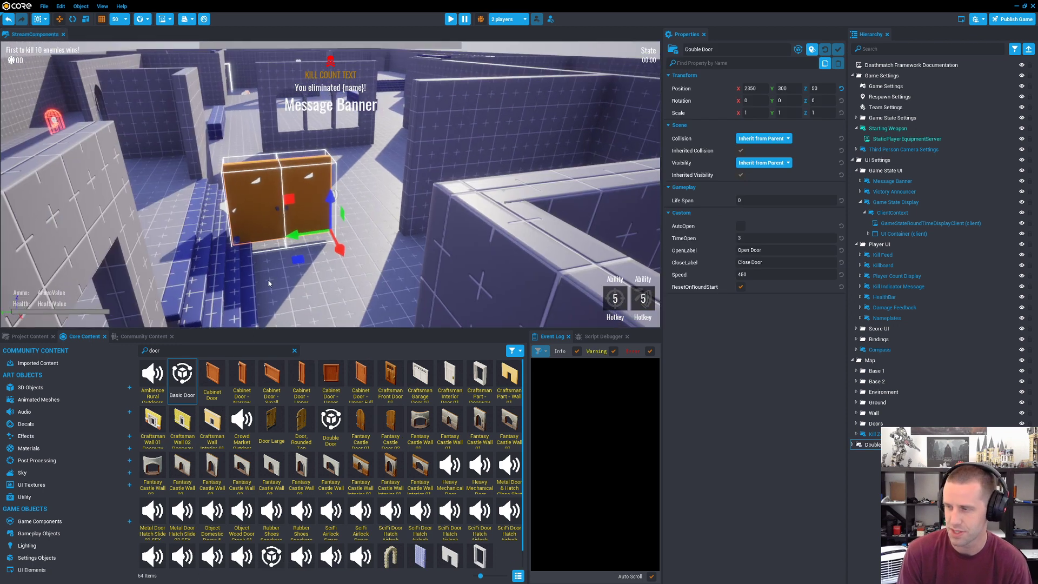
pyautogui.press('Delete')
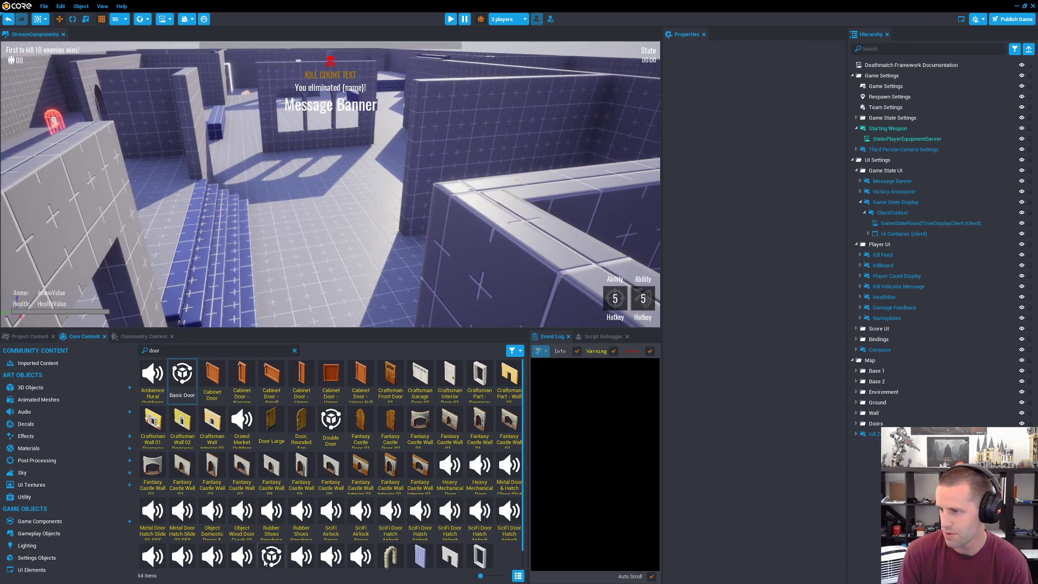
pyautogui.moveTo(265, 562); pyautogui.dragTo(315, 267)
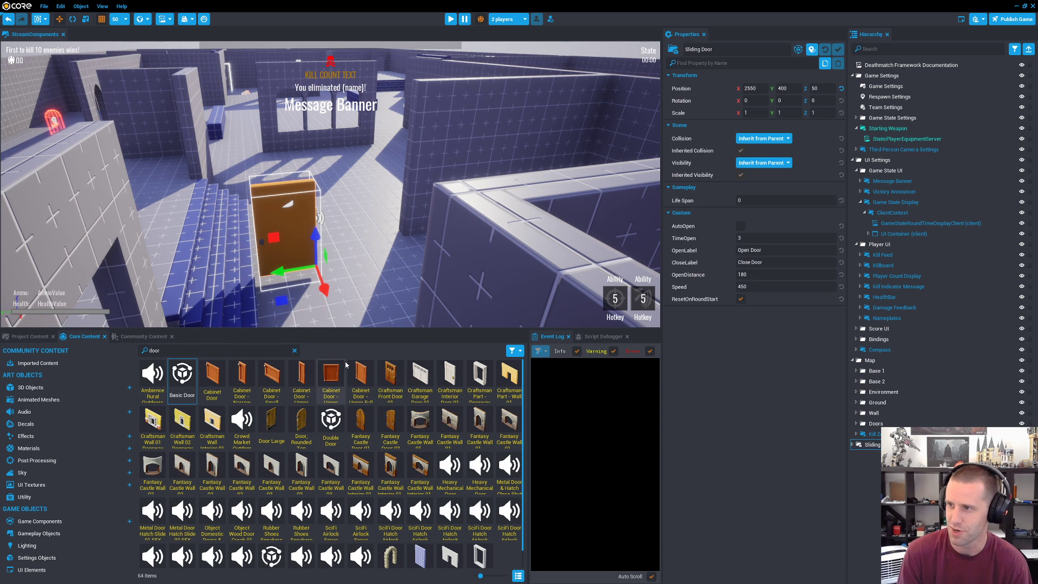
pyautogui.press('Delete')
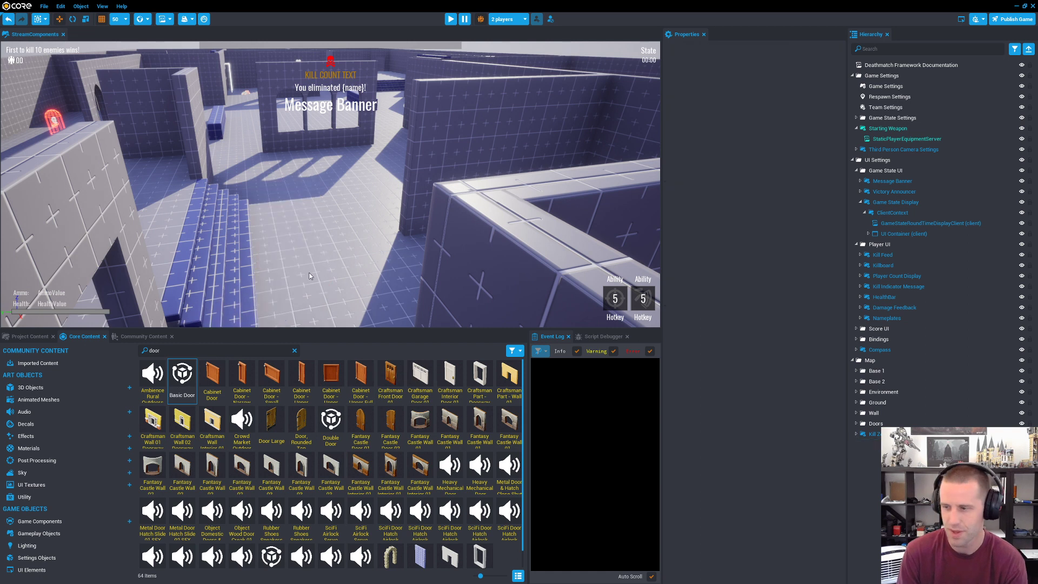
# Step: Browse the templates in the Game Components category of the Core Content library
pyautogui.click(50, 522)
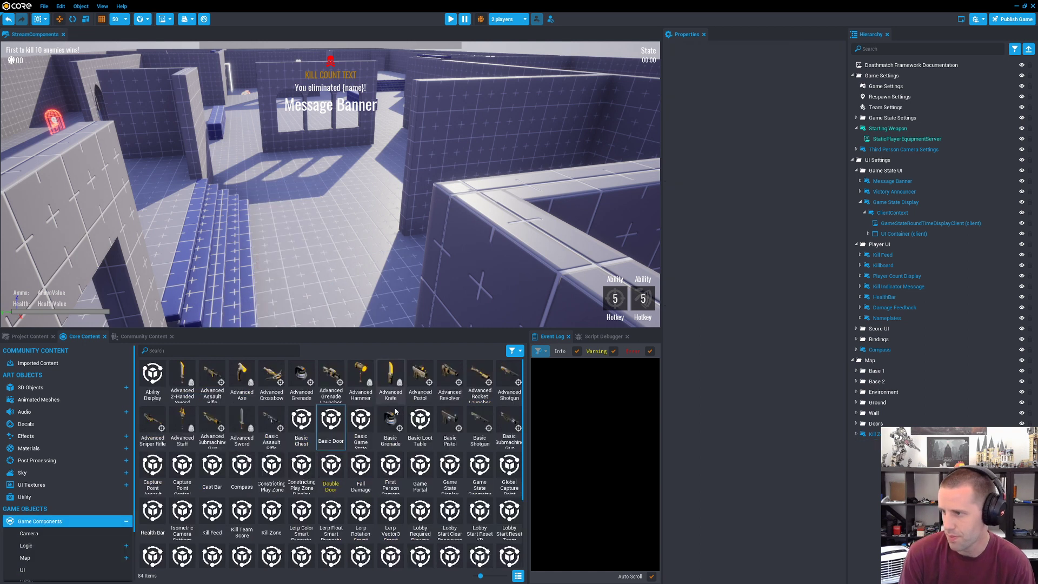
pyautogui.scroll(-5, 335, 422)
pyautogui.scroll(5, 359, 451)
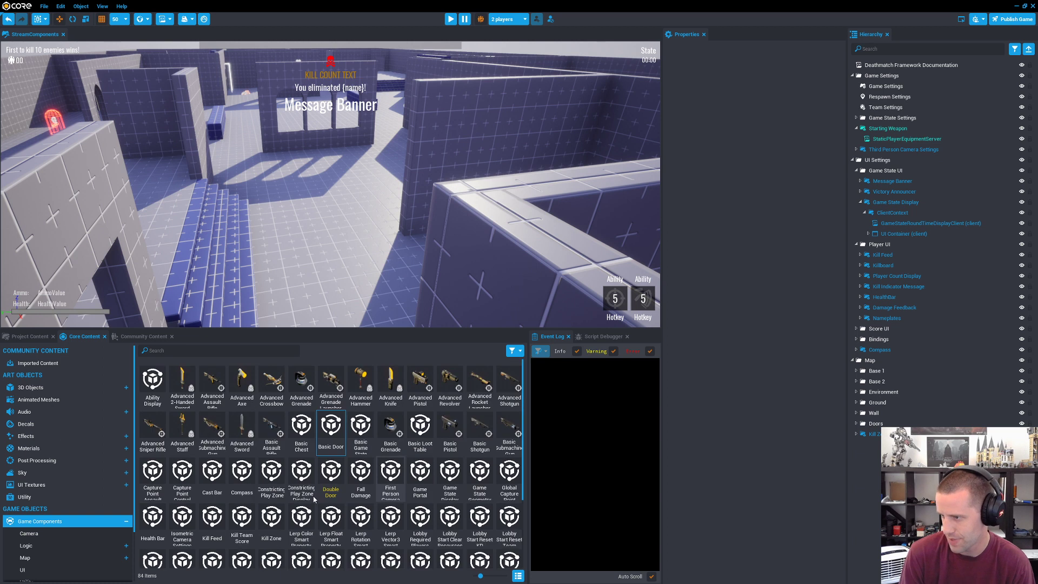
pyautogui.scroll(-5, 313, 498)
pyautogui.scroll(5, 419, 448)
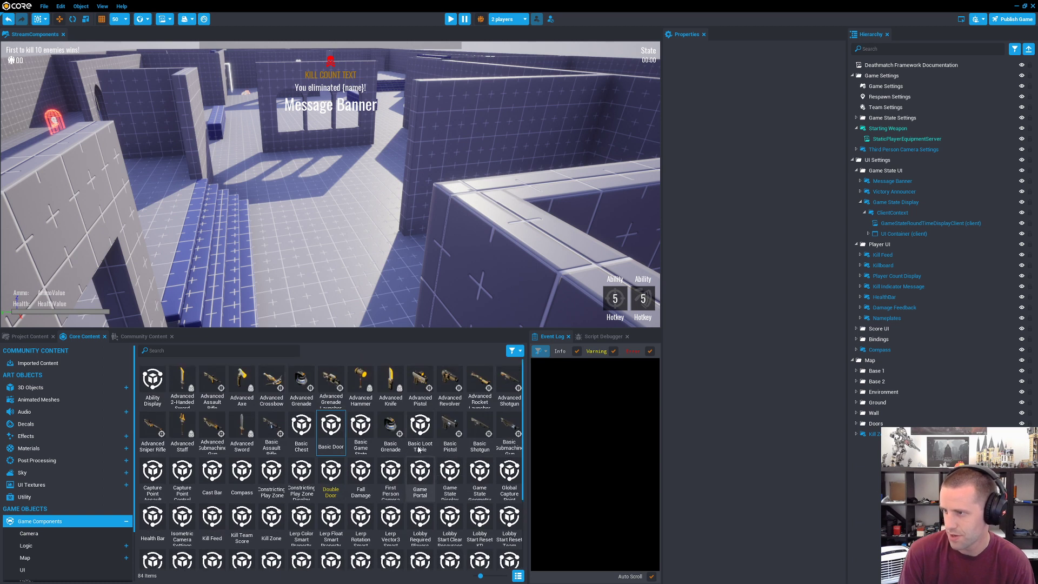
pyautogui.scroll(-2, 325, 433)
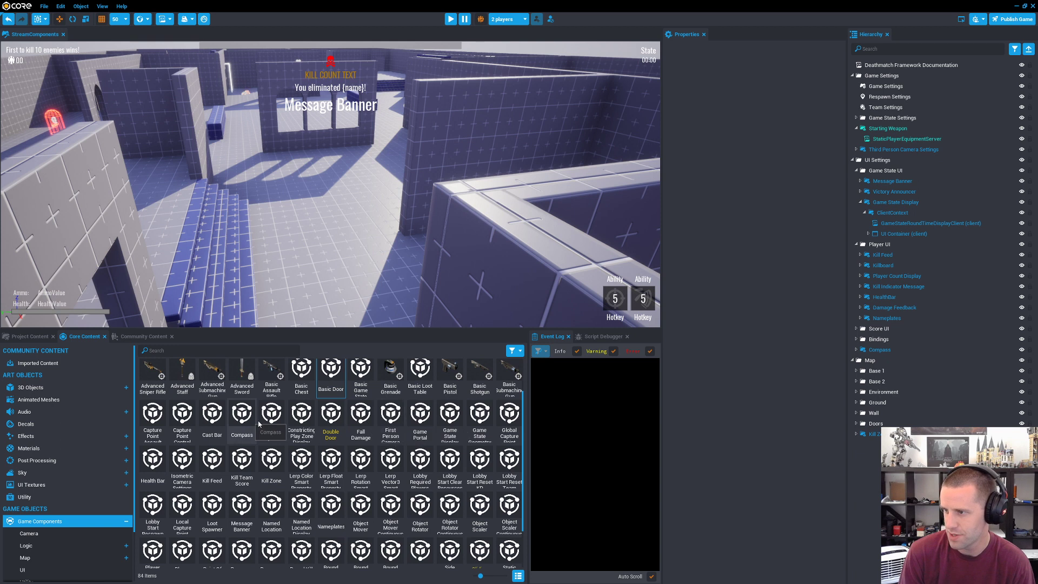
pyautogui.scroll(-1, 258, 424)
pyautogui.moveTo(396, 238); pyautogui.dragTo(429, 275, button='right')
pyautogui.scroll(1, 306, 443)
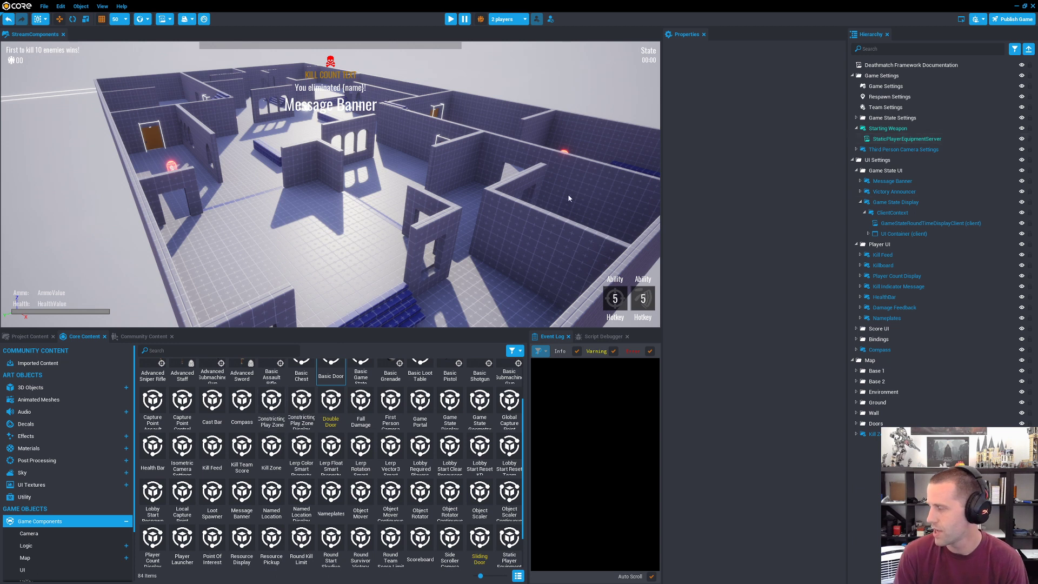
pyautogui.press('s')
pyautogui.moveTo(445, 217); pyautogui.dragTo(445, 194, button='right')
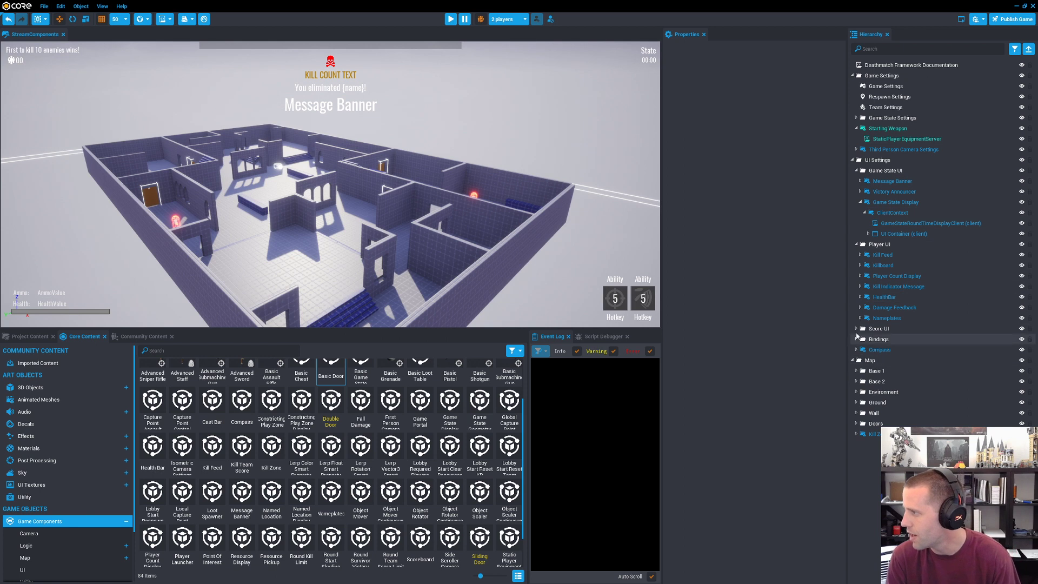
# Step: Expand the Game State Settings folder and examine the properties and script contents of Game State Message
pyautogui.click(856, 117)
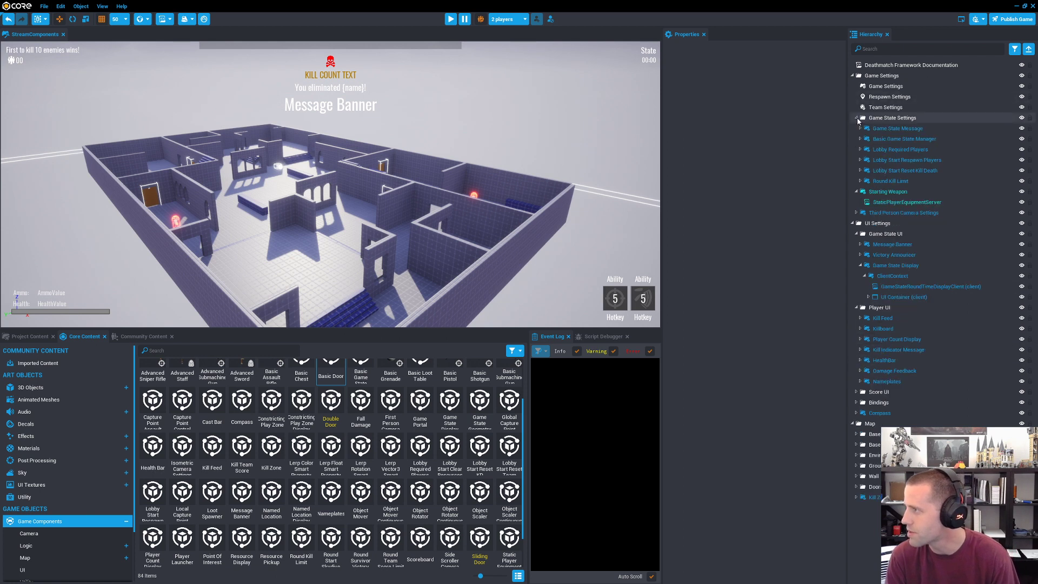
pyautogui.click(912, 138)
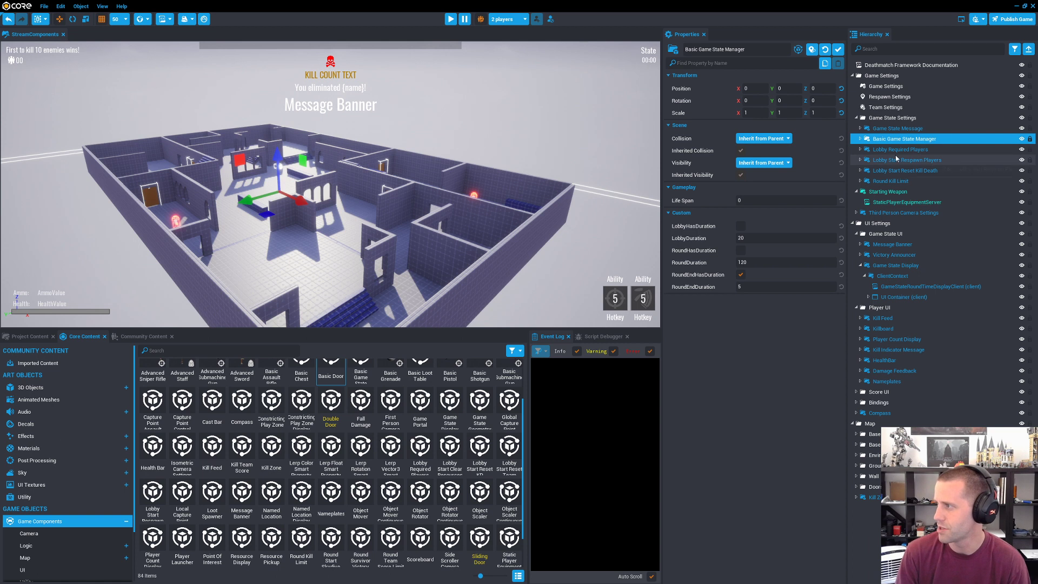
pyautogui.click(863, 129)
pyautogui.click(860, 128)
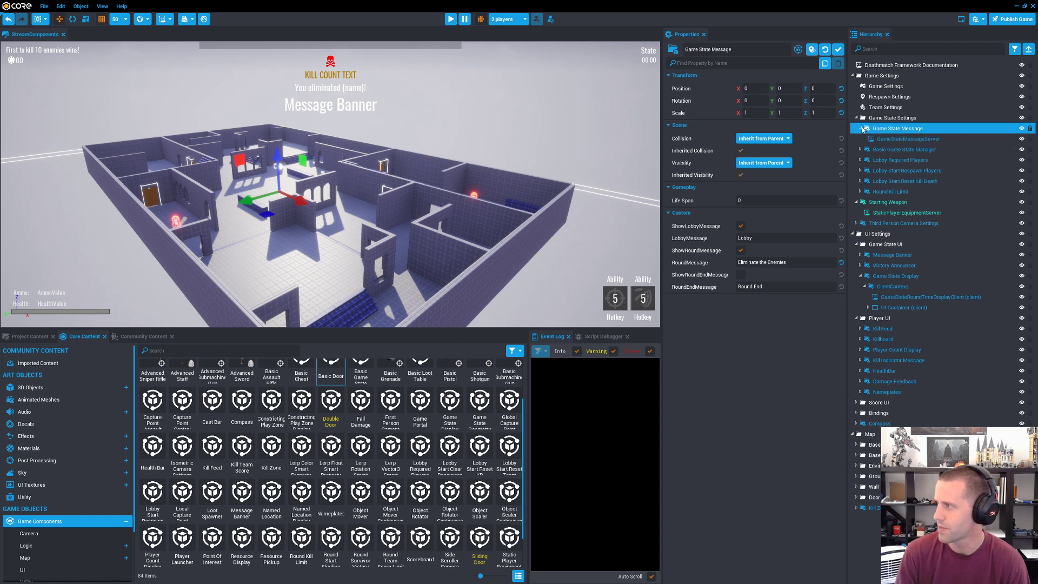
pyautogui.click(861, 128)
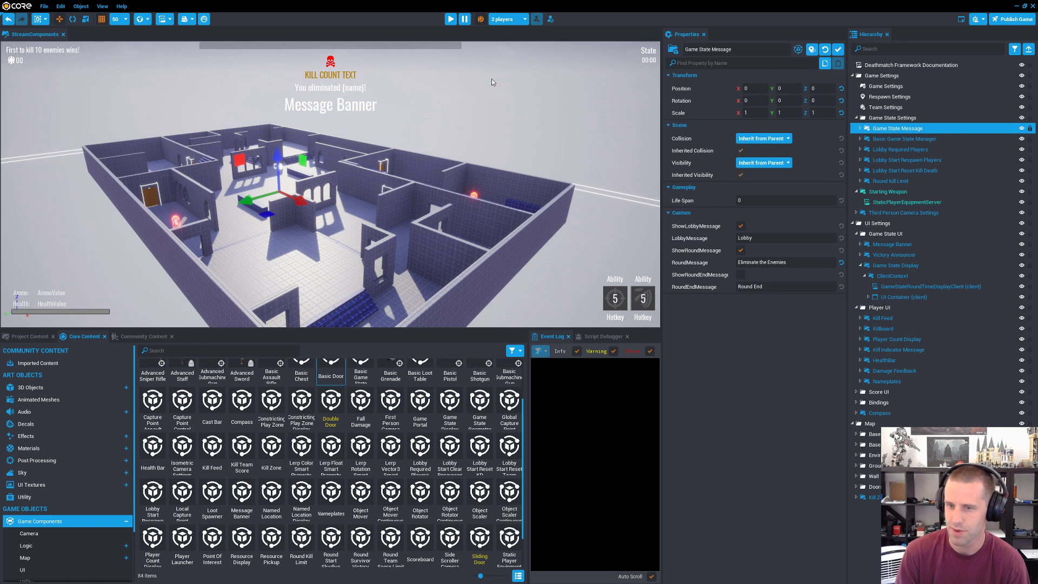
# Step: Examine the properties of Lobby Required Players, Basic Game State Manager and Lobby Start Respawn Players
pyautogui.click(913, 150)
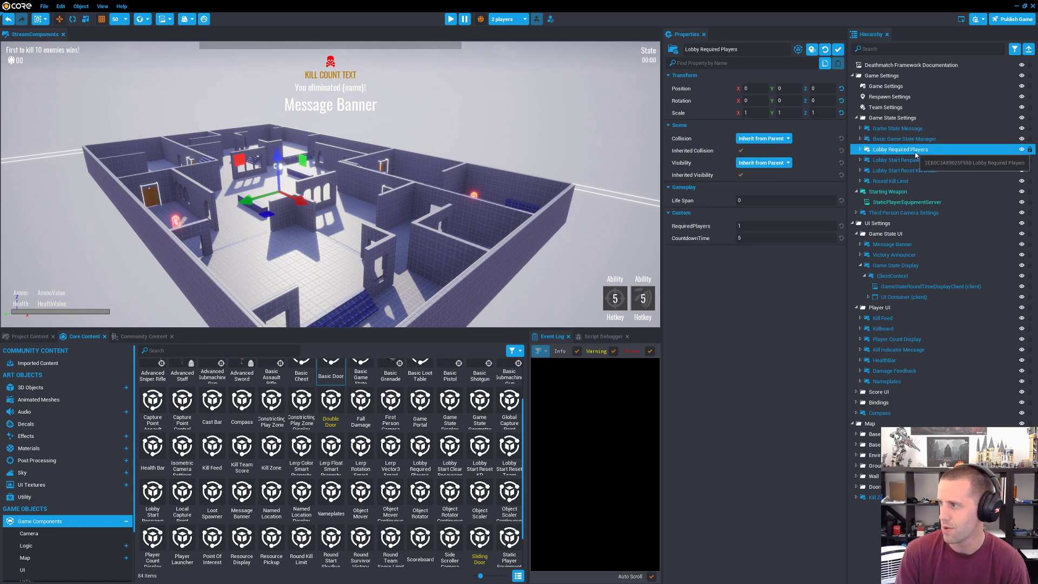
pyautogui.click(786, 226)
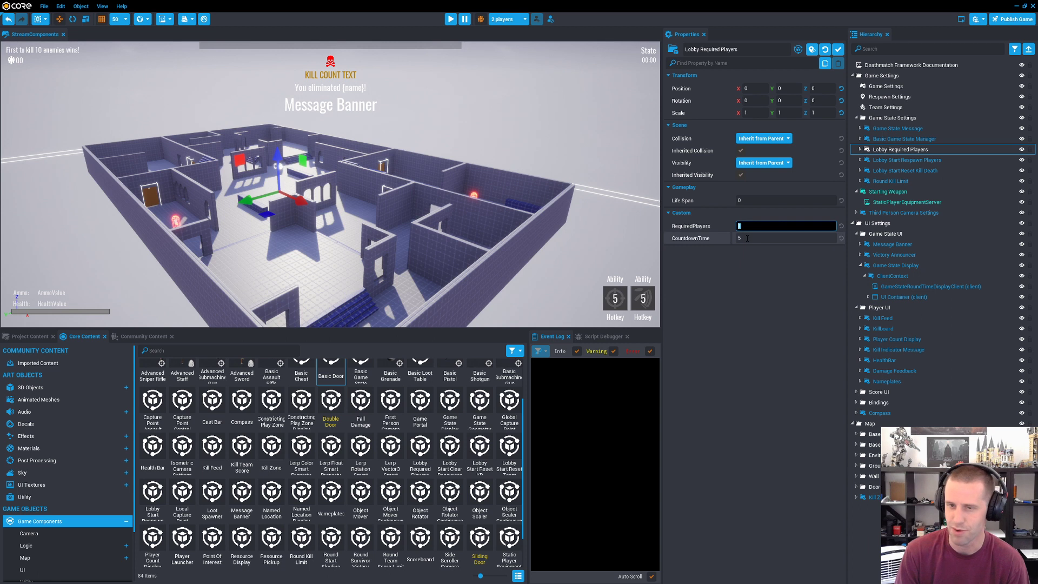
pyautogui.click(905, 139)
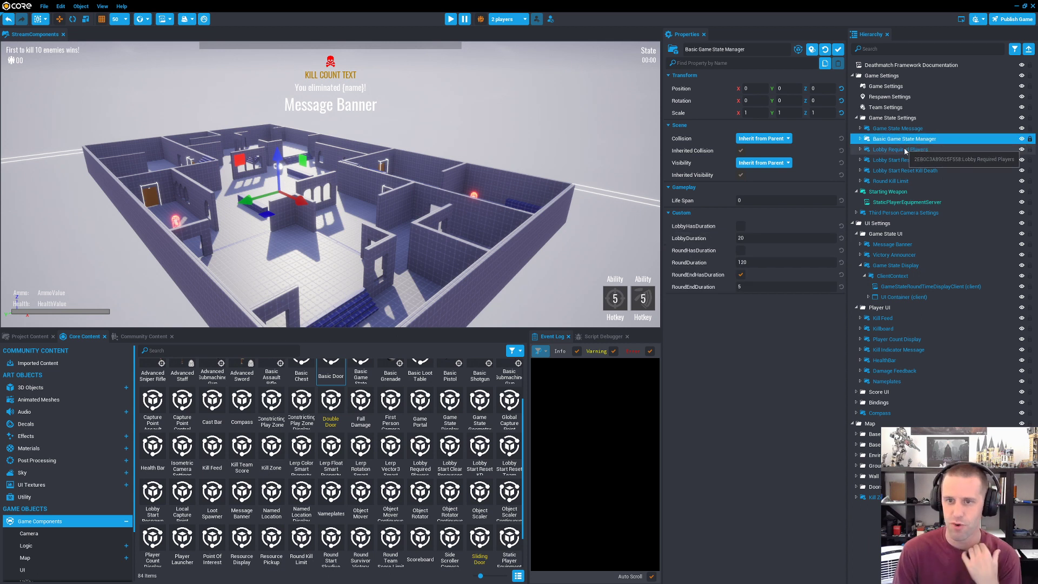
pyautogui.click(894, 161)
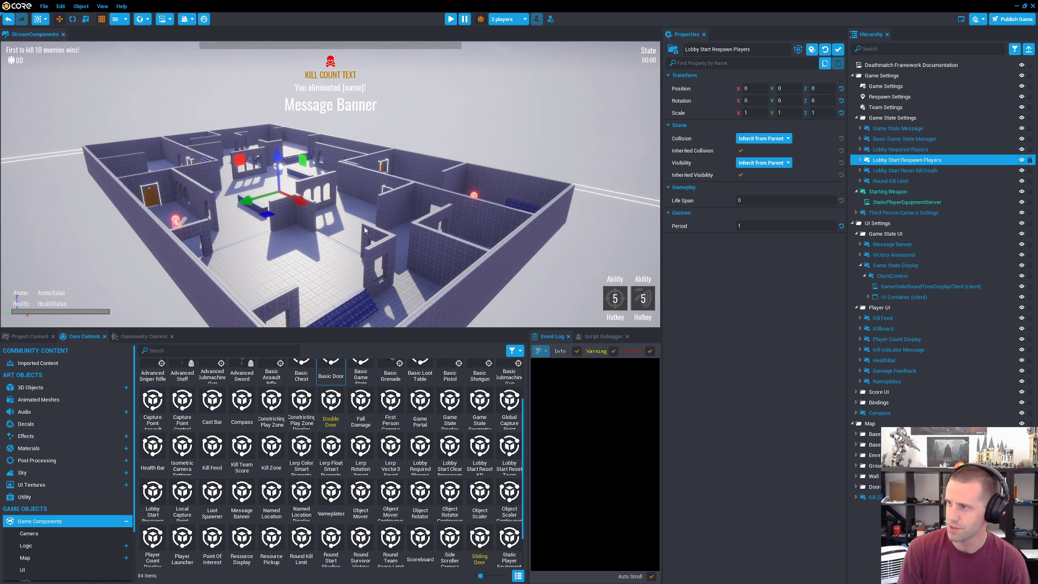
# Step: Examine the properties of Lobby Start Reset Kill Death and Round Kill Limit in the Game State Settings folder
pyautogui.press('w')
pyautogui.moveTo(353, 230); pyautogui.dragTo(329, 235, button='right')
pyautogui.press('s')
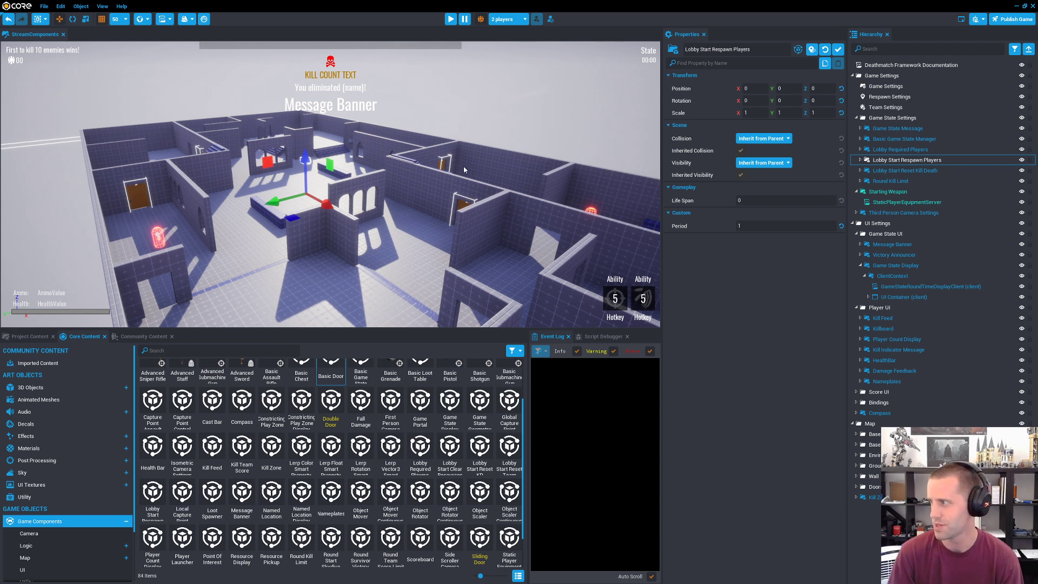
pyautogui.click(911, 172)
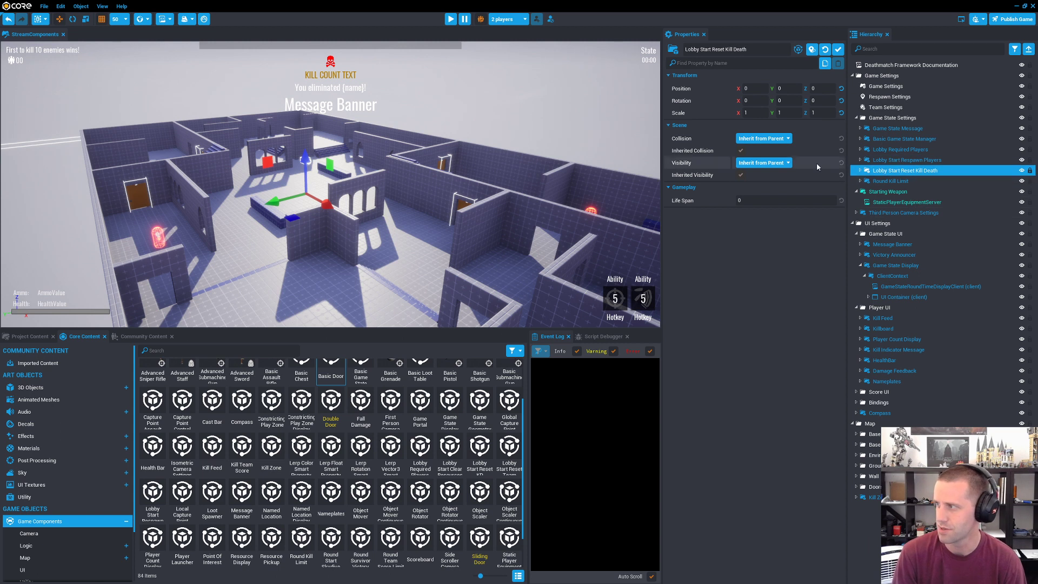
pyautogui.click(868, 182)
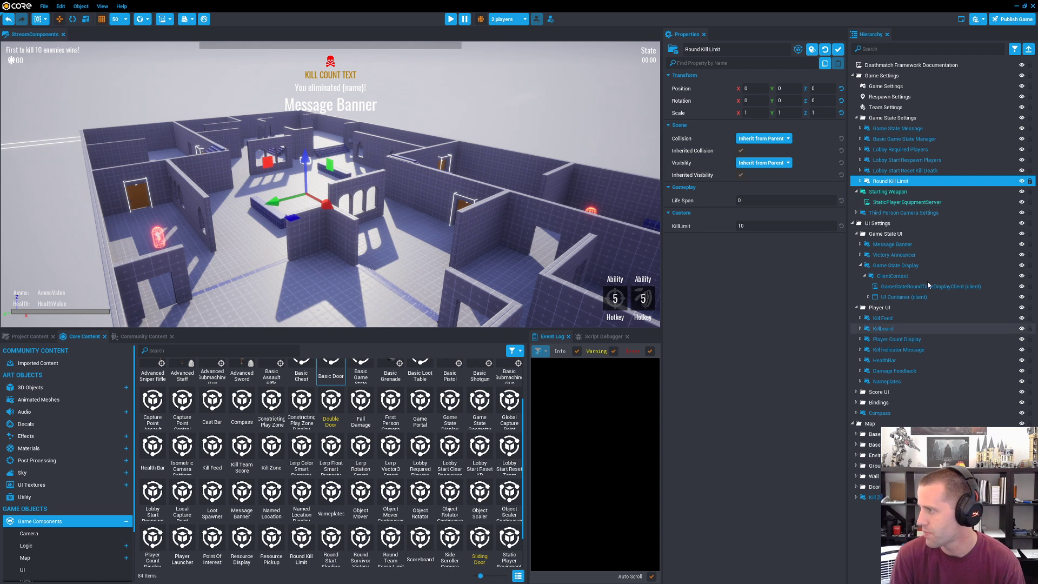
# Step: Examine the custom properties of Nameplates in the Player UI folder and look over the map from several angles
pyautogui.click(887, 381)
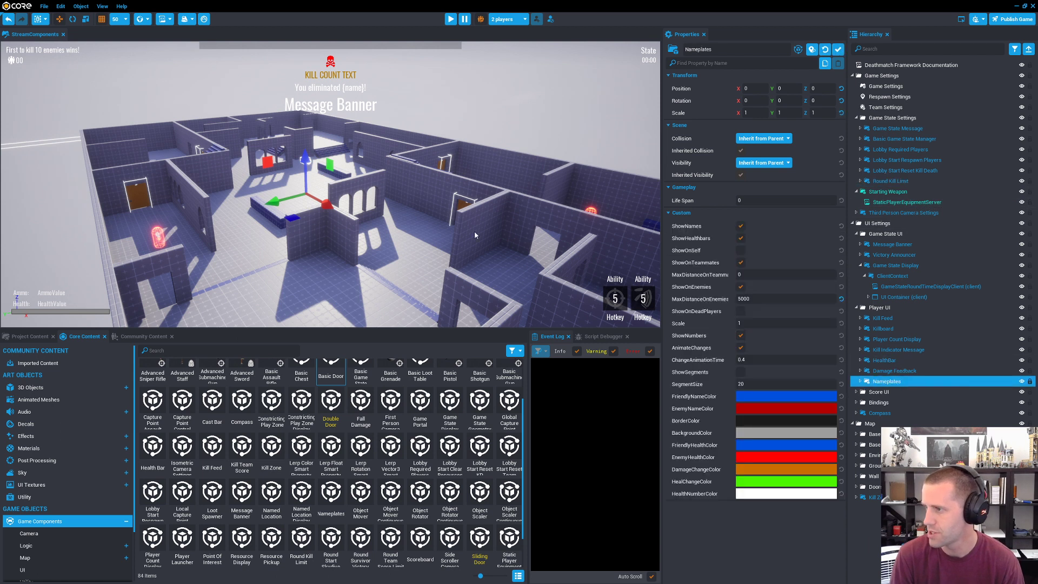
pyautogui.moveTo(447, 227); pyautogui.dragTo(552, 247, button='right')
pyautogui.press('w')
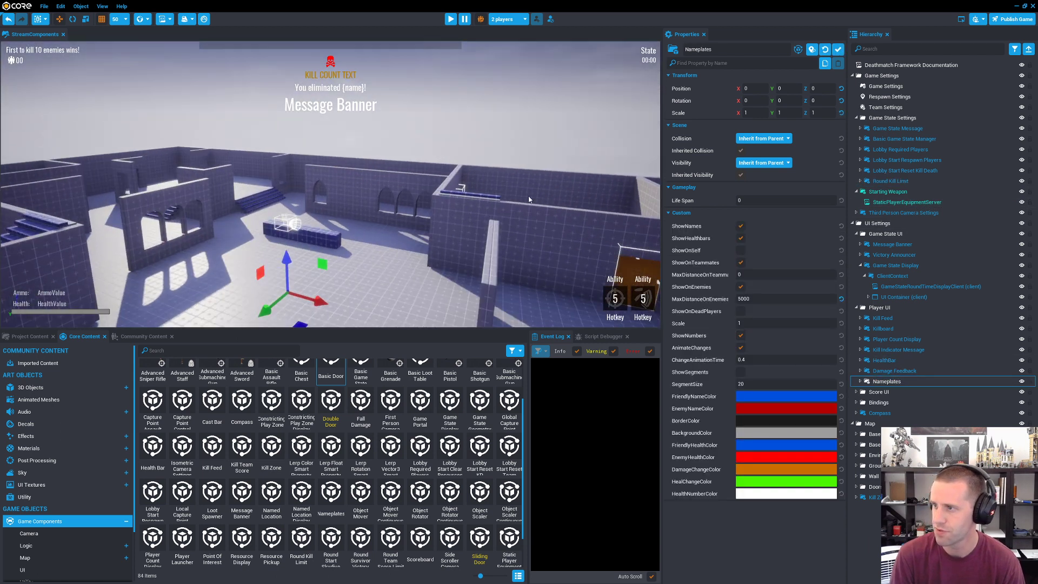
pyautogui.moveTo(468, 183); pyautogui.dragTo(492, 175, button='right')
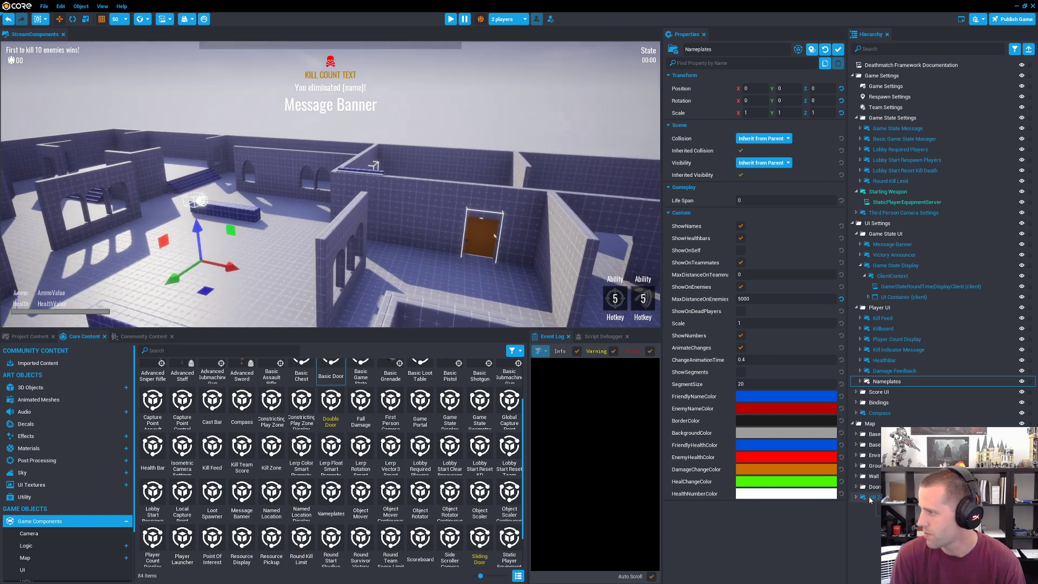
pyautogui.scroll(-2, 348, 489)
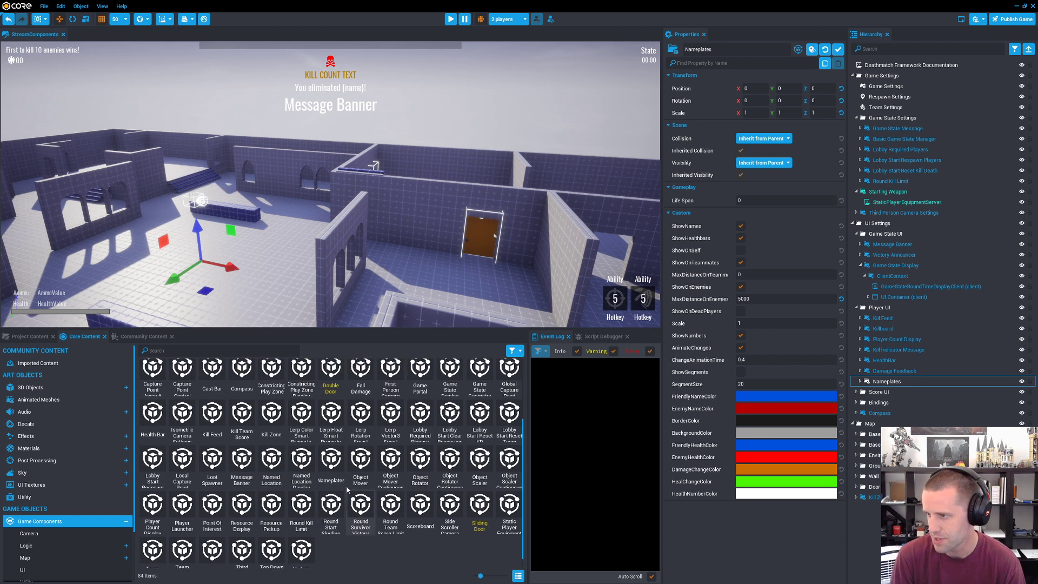
pyautogui.scroll(3, 347, 489)
pyautogui.moveTo(419, 238); pyautogui.dragTo(517, 211, button='right')
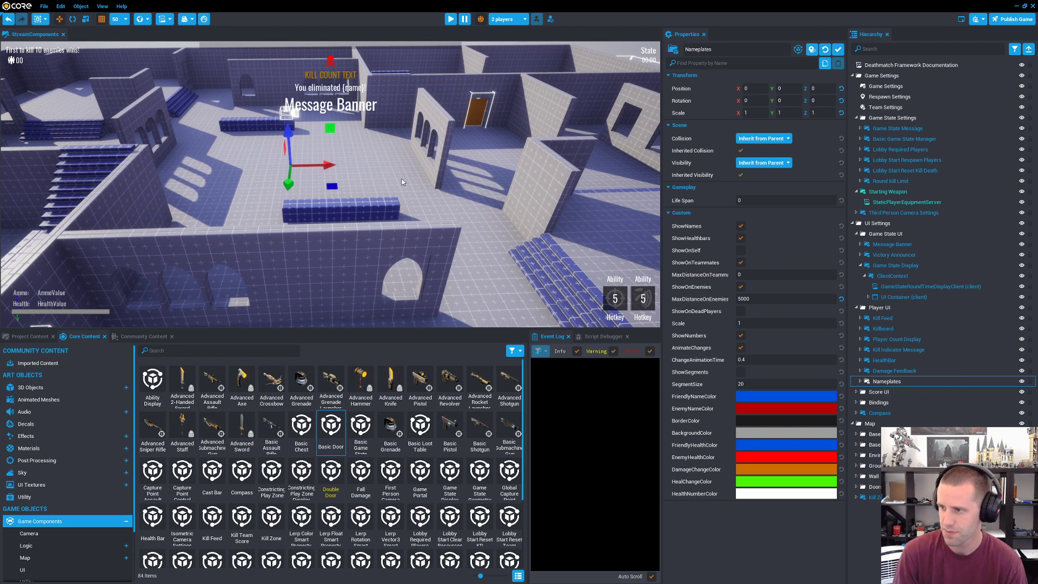
pyautogui.moveTo(401, 183); pyautogui.dragTo(412, 234, button='right')
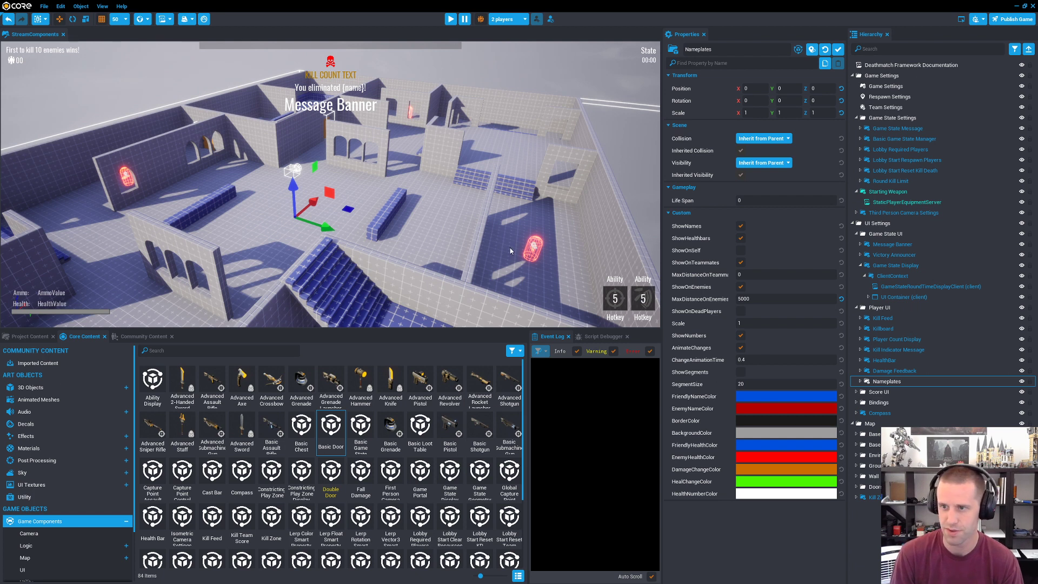
# Step: Browse the shared assets in the Community Content library, finishing back at the Core Content library
pyautogui.click(170, 343)
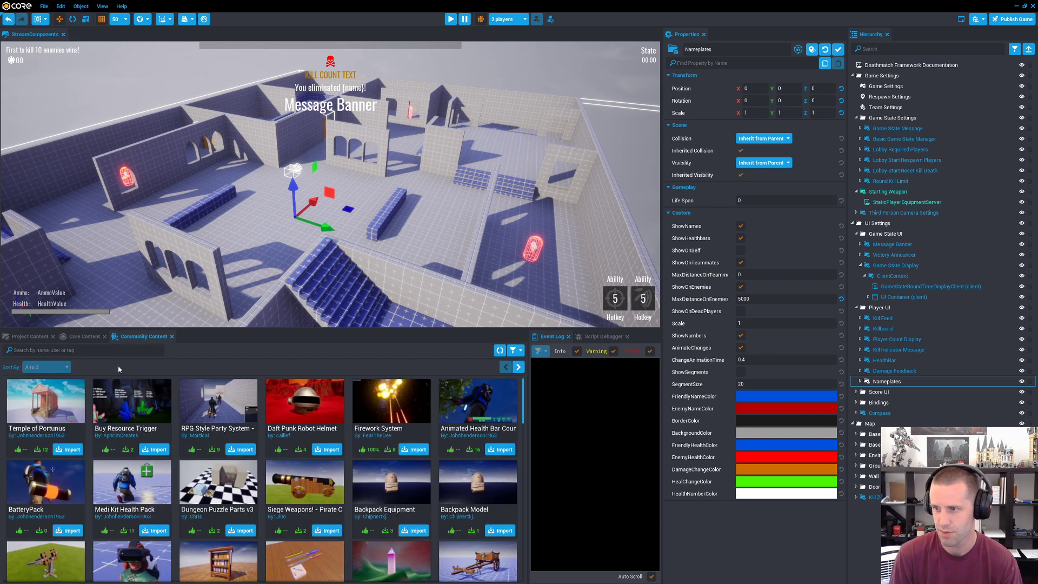
pyautogui.scroll(-3, 227, 424)
pyautogui.scroll(-10, 227, 424)
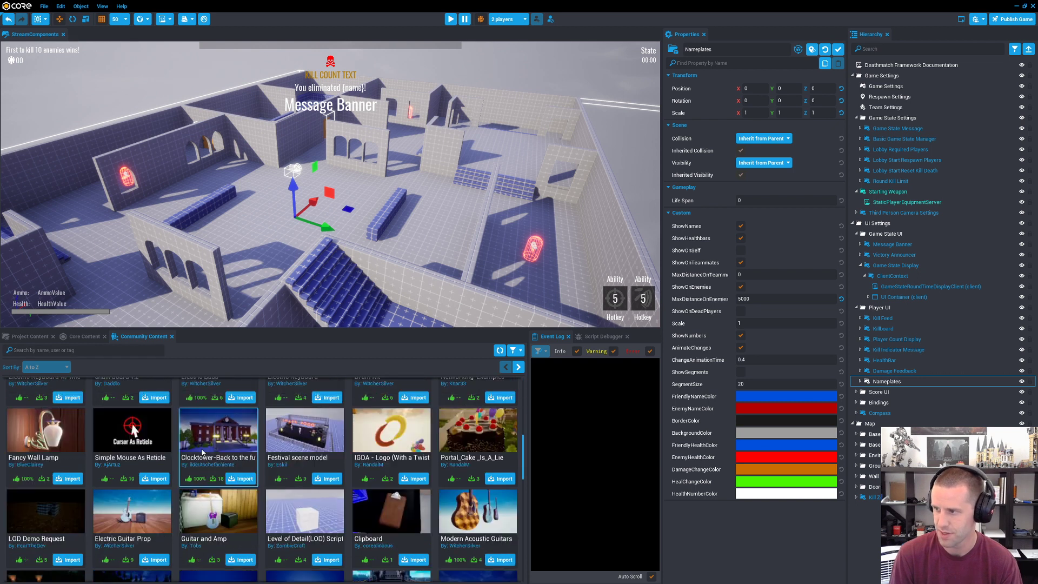
pyautogui.moveTo(522, 483); pyautogui.dragTo(523, 556)
pyautogui.scroll(5, 366, 506)
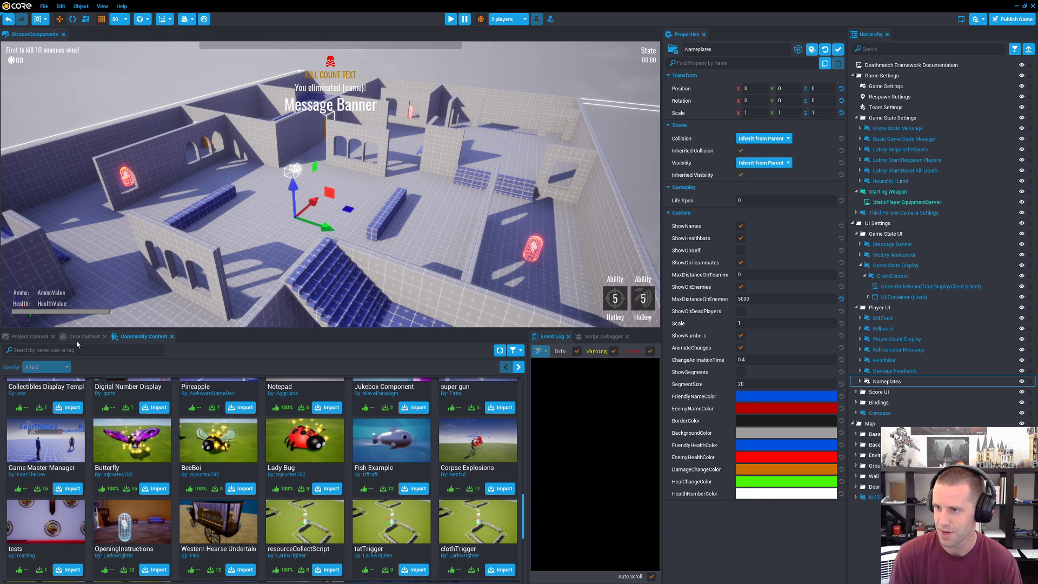
pyautogui.click(81, 336)
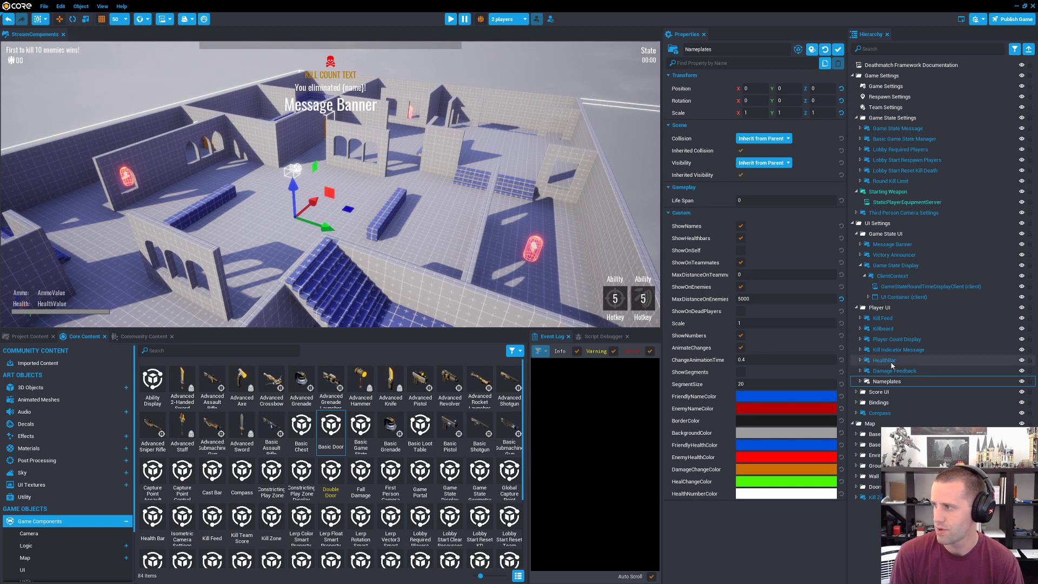
# Step: Select the Round Kill Limit component and expand it to show its server script
pyautogui.moveTo(533, 258); pyautogui.dragTo(33, 189, button='right')
pyautogui.press('w')
pyautogui.press('w')
pyautogui.moveTo(330, 184); pyautogui.dragTo(276, 201, button='right')
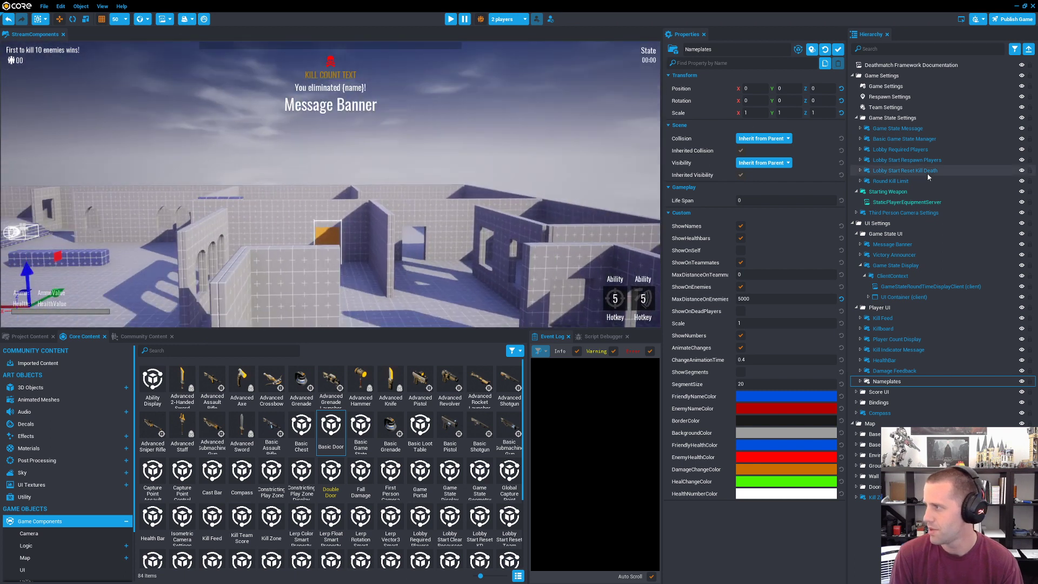
pyautogui.doubleClick(892, 181)
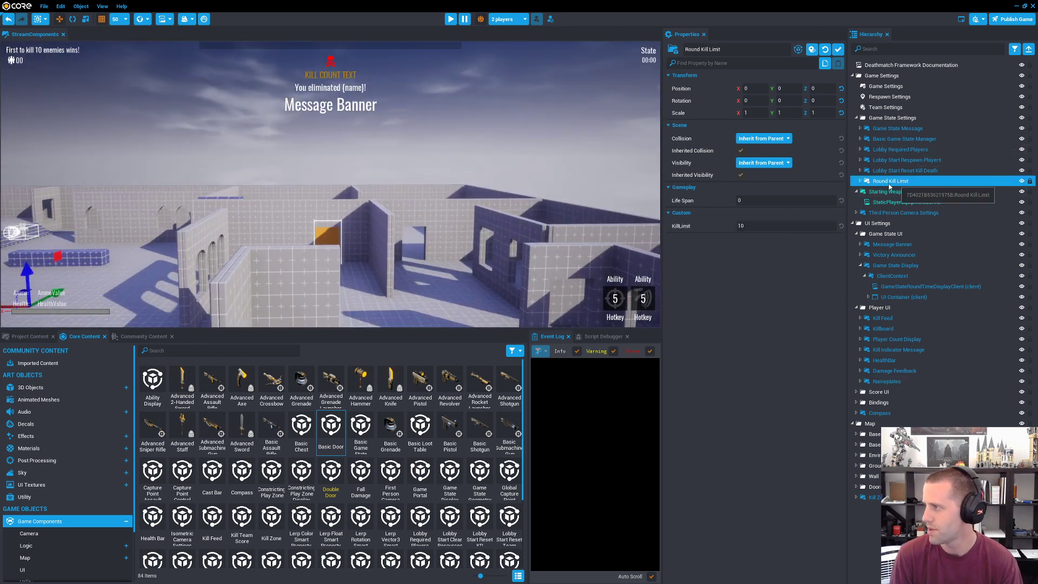
pyautogui.click(859, 182)
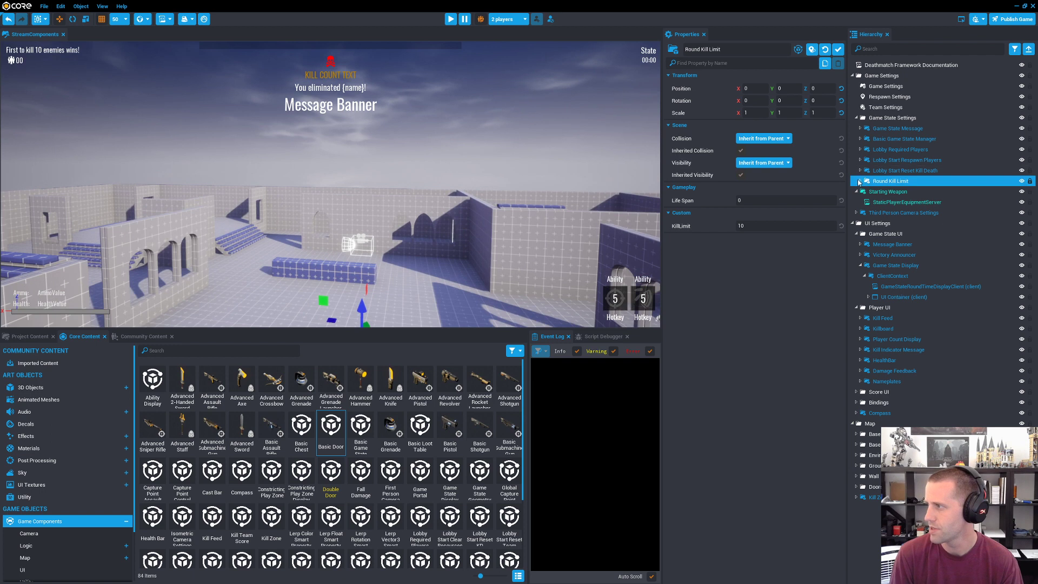
pyautogui.click(860, 182)
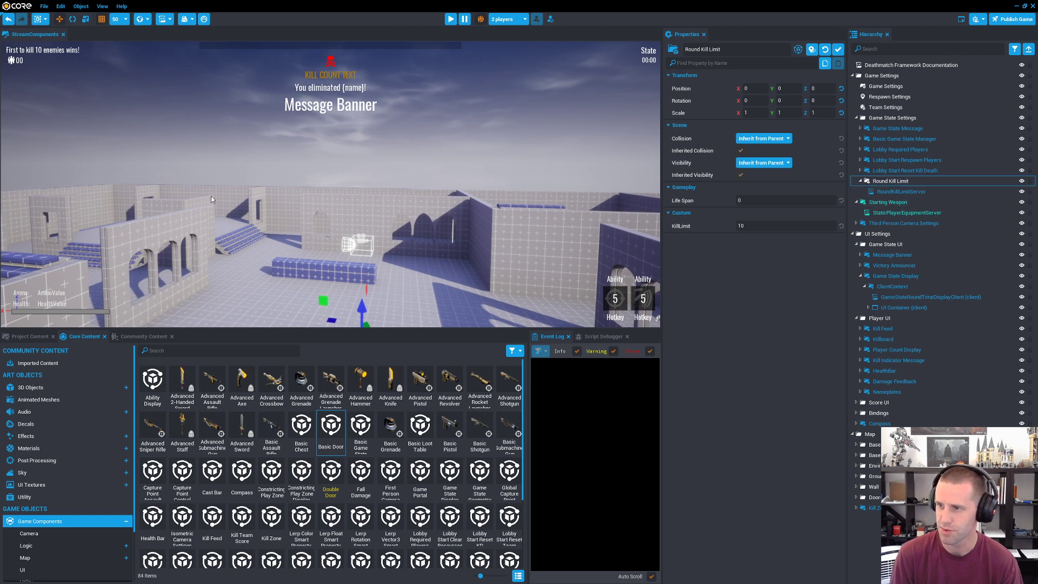
pyautogui.press('w')
pyautogui.moveTo(211, 195); pyautogui.dragTo(914, 190, button='right')
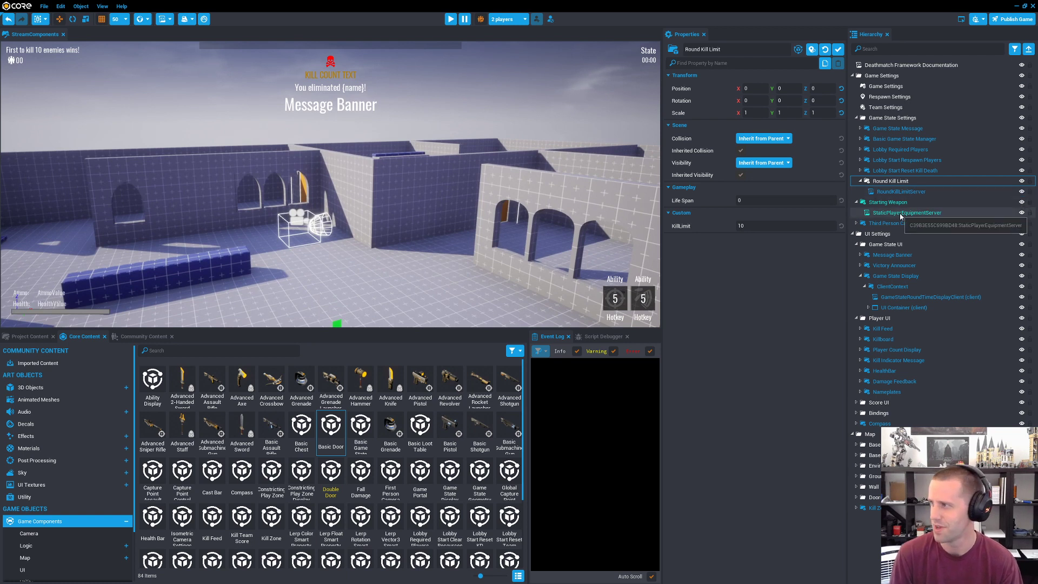
pyautogui.press('f')
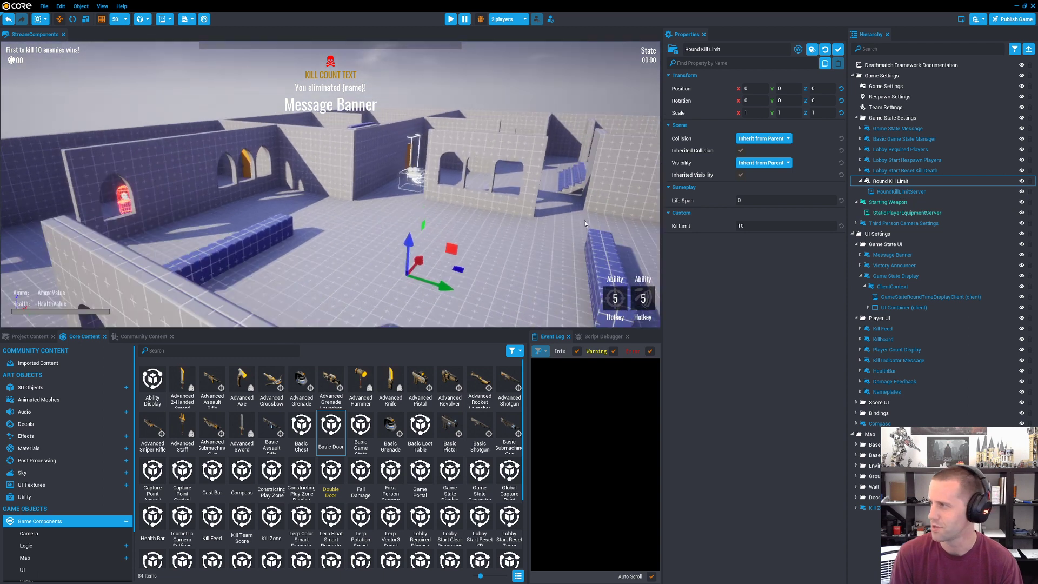
# Step: Check the properties of the RoundKillLimitServer script and open it in Sublime Text
pyautogui.doubleClick(905, 192)
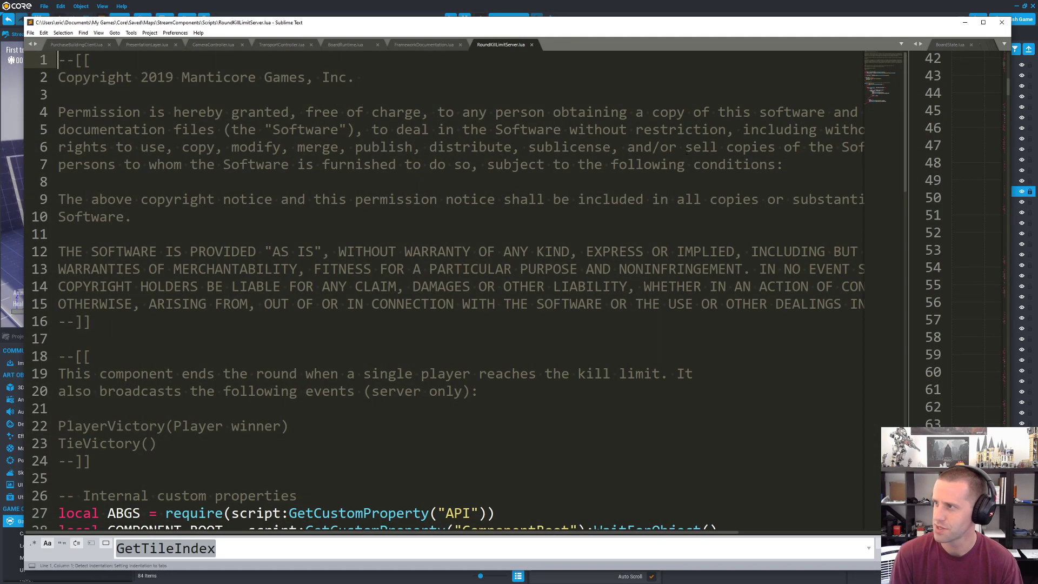
pyautogui.click(778, 8)
pyautogui.click(885, 182)
pyautogui.click(894, 194)
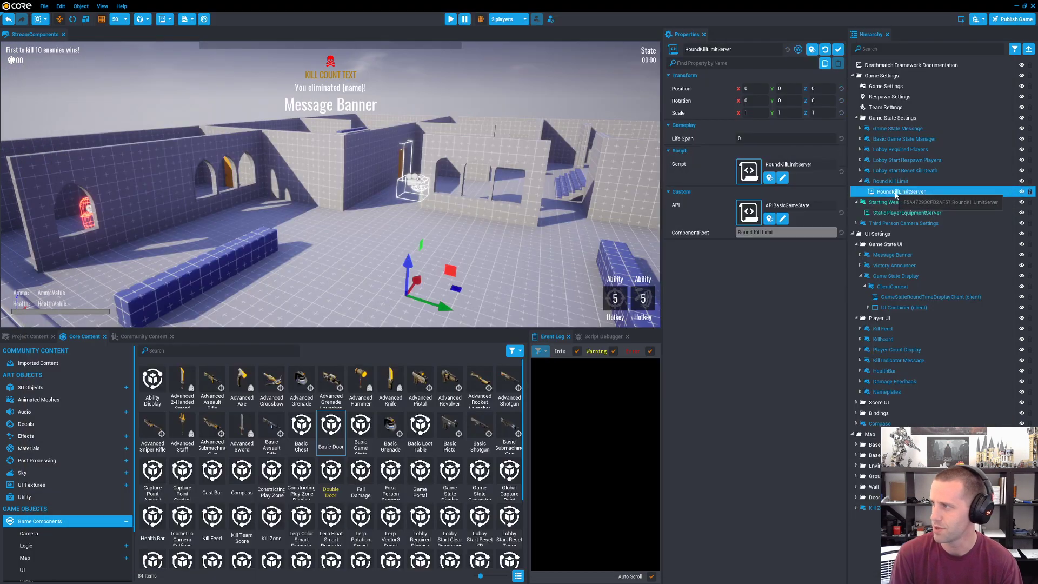
pyautogui.doubleClick(895, 192)
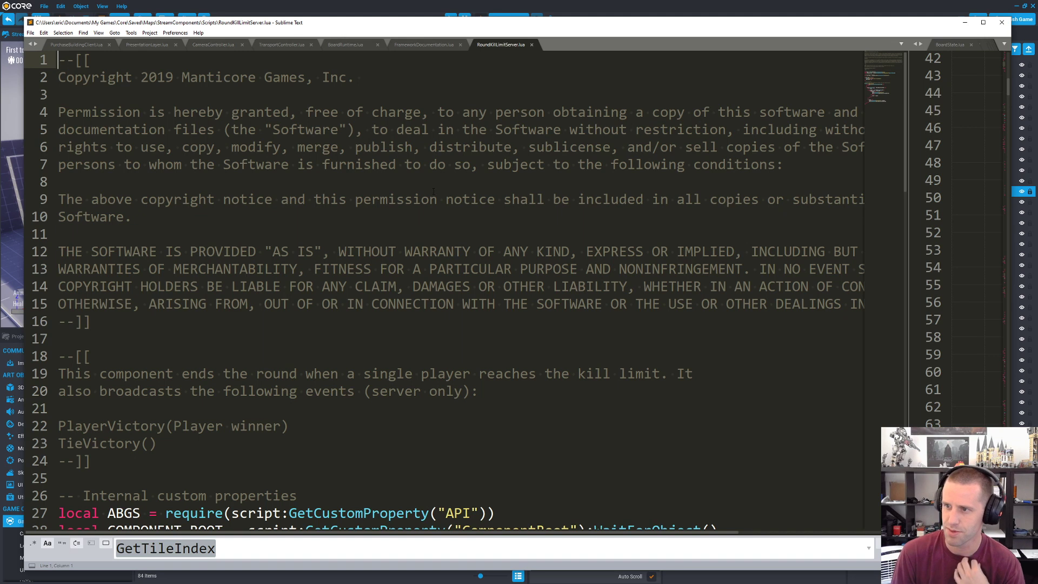
# Step: Skim the RoundKillLimitServer script from start to end, including its header comments and custom property declarations
pyautogui.scroll(-20, 420, 187)
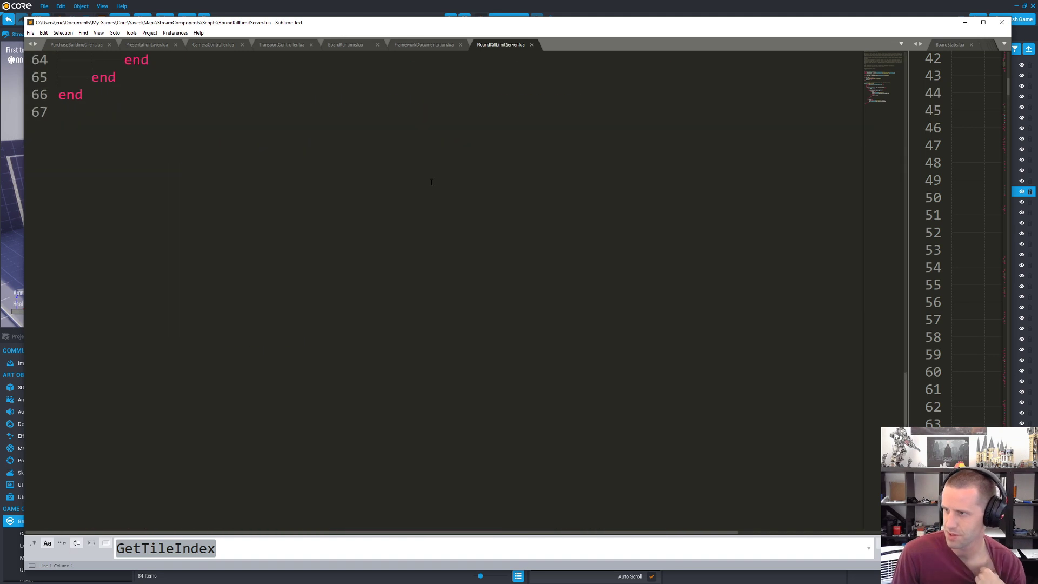
pyautogui.scroll(9, 430, 182)
pyautogui.scroll(4, 430, 182)
pyautogui.scroll(8, 431, 182)
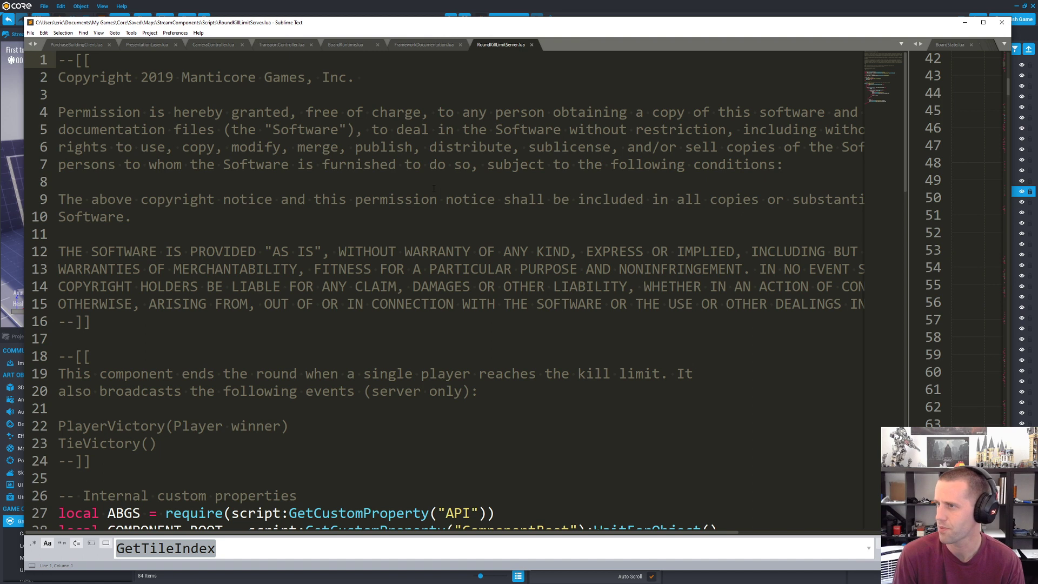
pyautogui.scroll(-2, 433, 188)
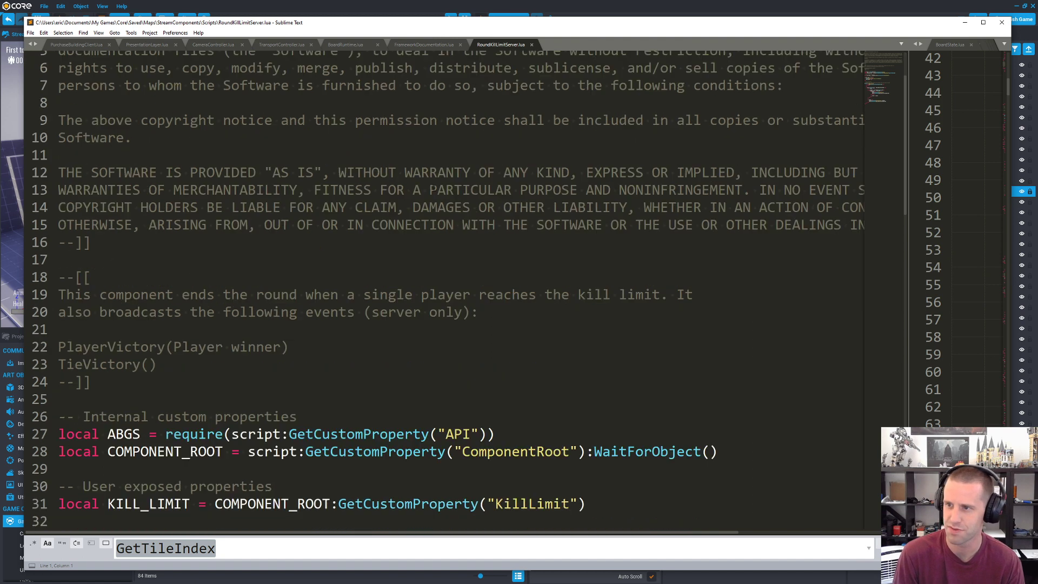
pyautogui.scroll(2, 434, 188)
pyautogui.scroll(-1, 433, 187)
pyautogui.scroll(-8, 434, 187)
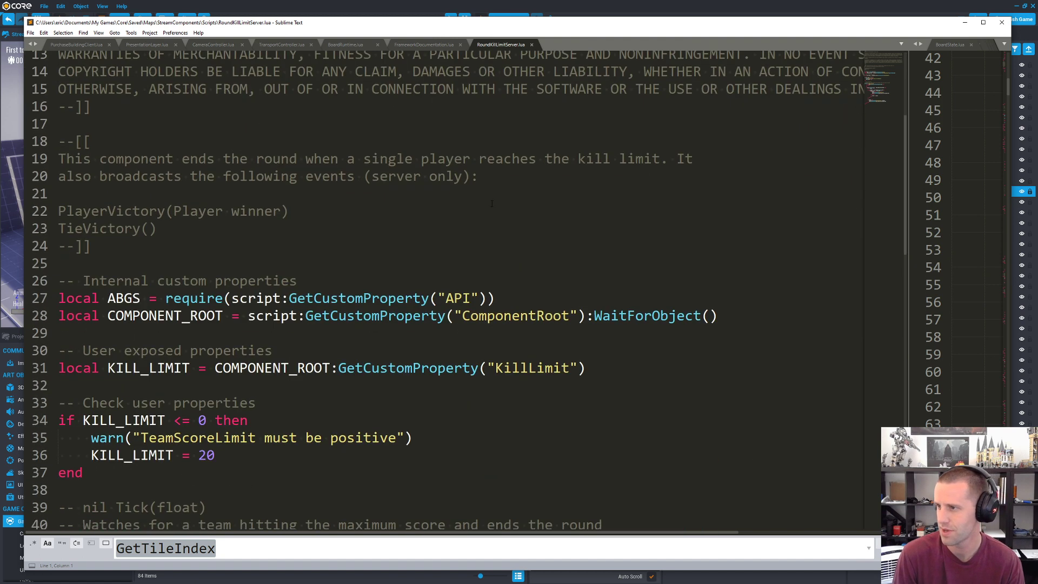
pyautogui.scroll(9, 501, 213)
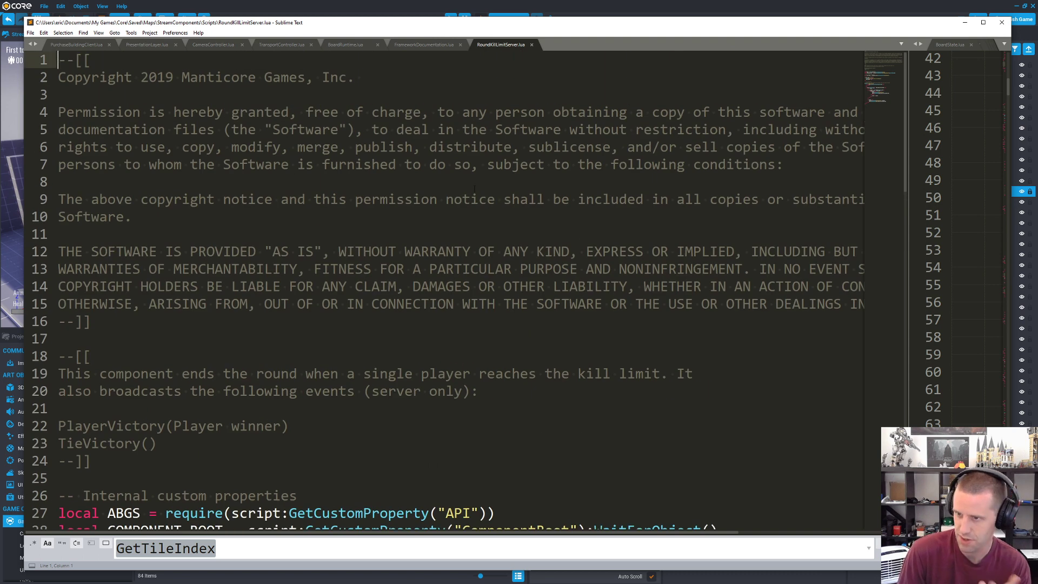
# Step: Highlight the copyright and licence comment at the start of the script to examine it
pyautogui.moveTo(65, 77); pyautogui.dragTo(377, 320)
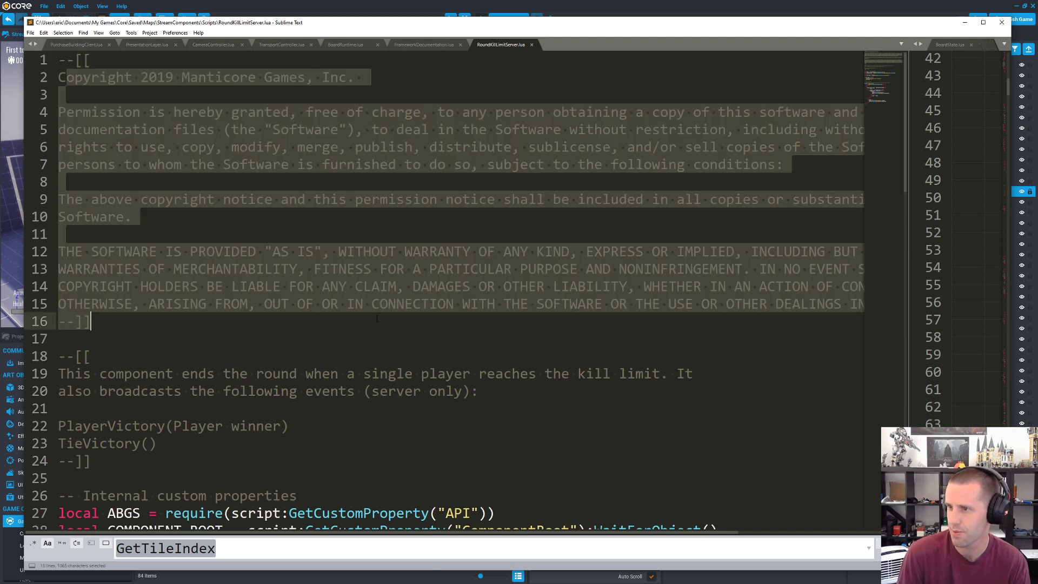
pyautogui.click(376, 319)
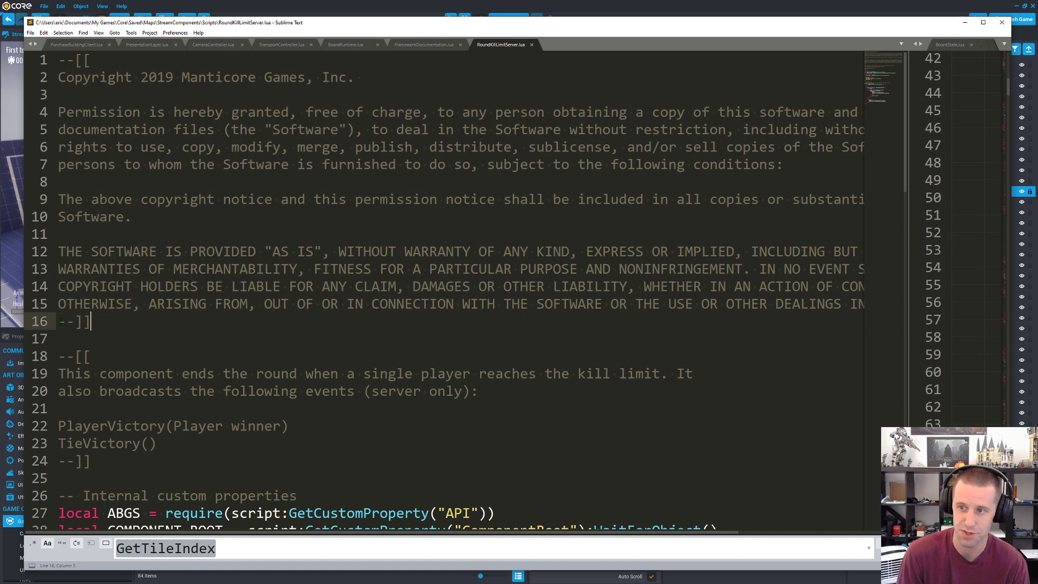
pyautogui.moveTo(61, 322); pyautogui.dragTo(55, 79)
pyautogui.click(140, 113)
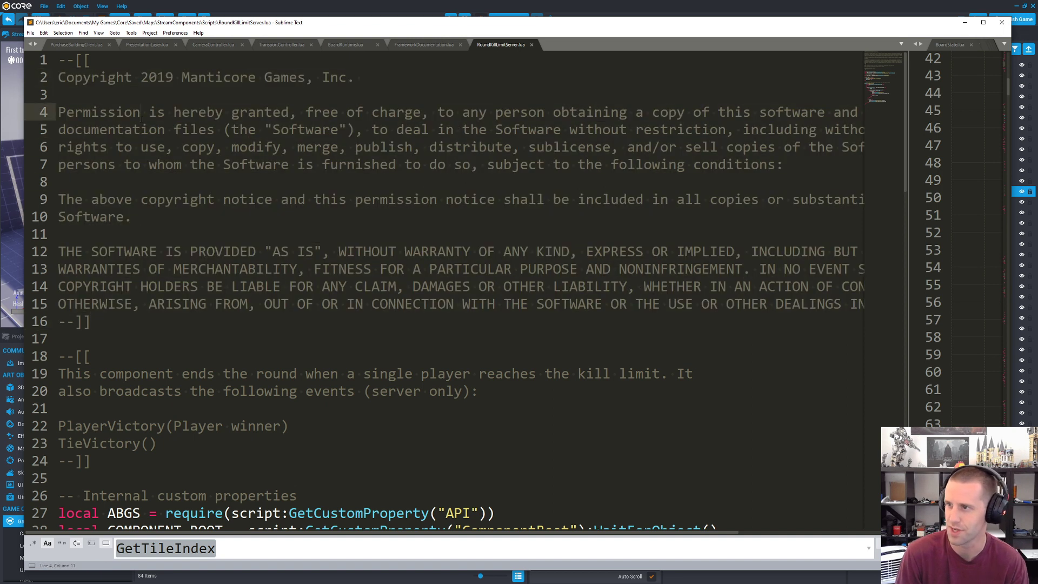
# Step: Examine the RoundKillLimitServer header comment, highlighting its description and the PlayerVictory event
pyautogui.scroll(-6, 223, 128)
pyautogui.scroll(3, 288, 244)
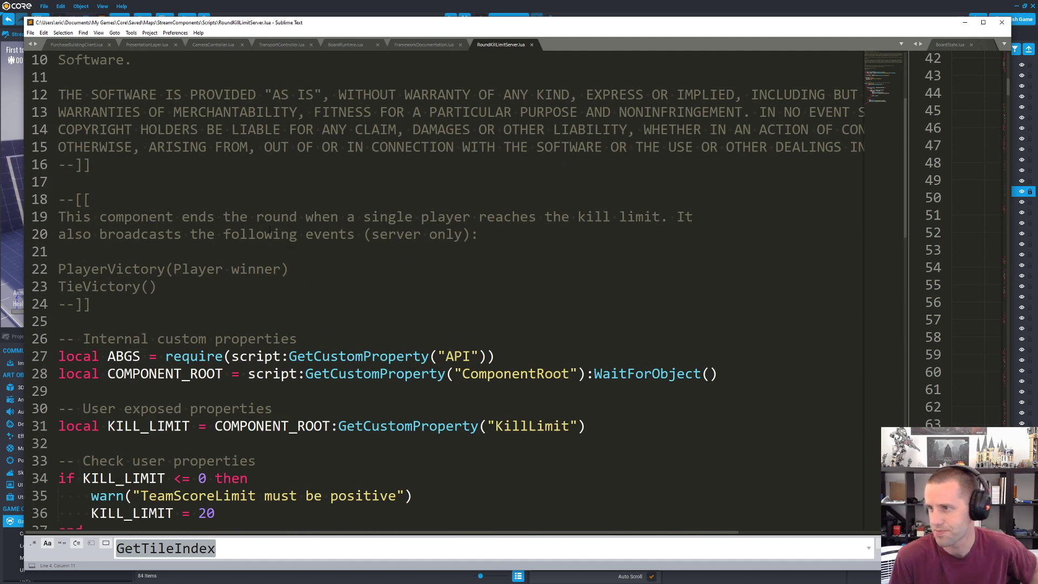
pyautogui.scroll(-2, 270, 229)
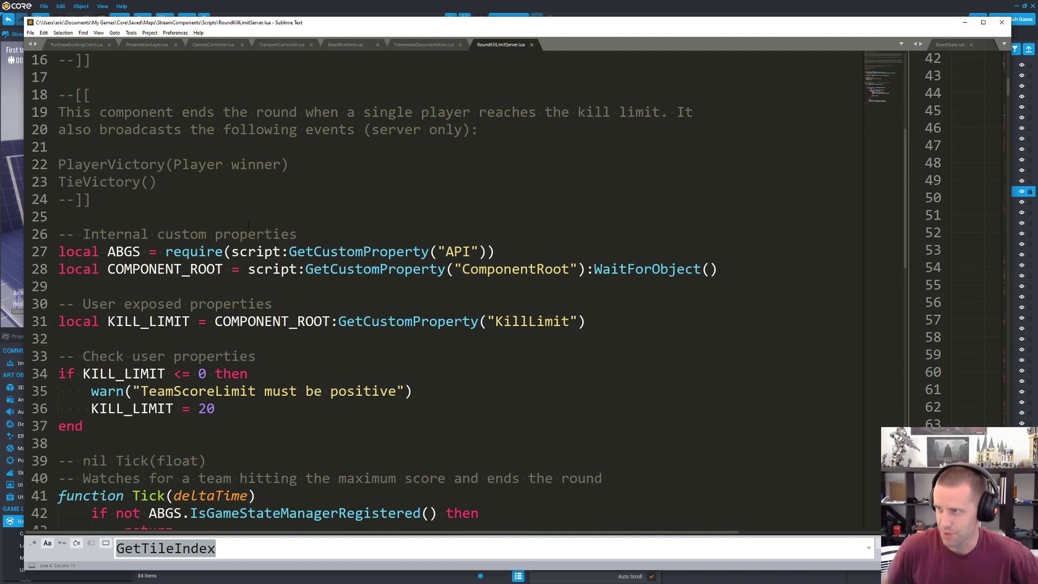
pyautogui.moveTo(165, 113); pyautogui.dragTo(488, 123)
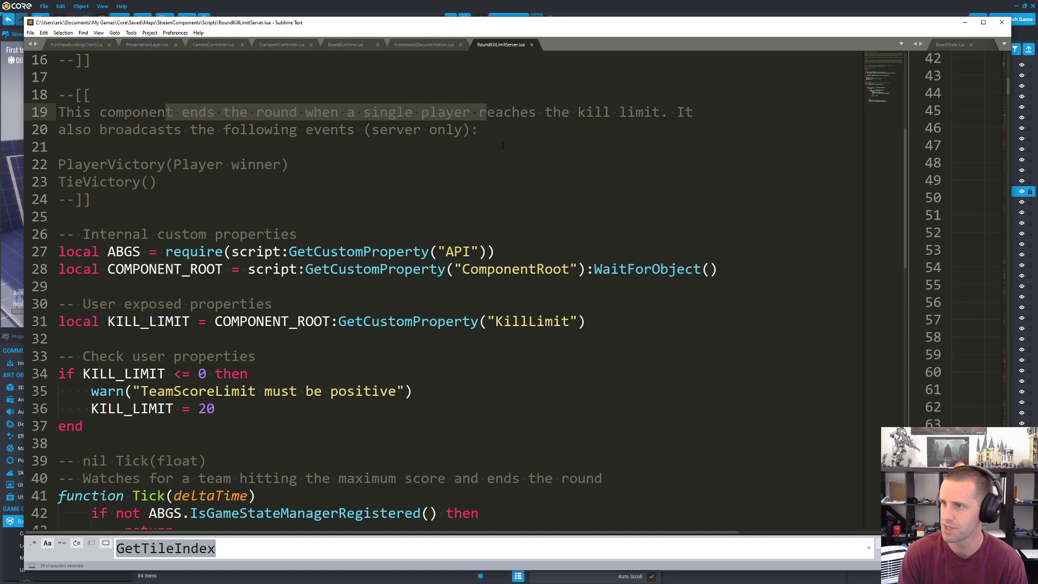
pyautogui.click(215, 164)
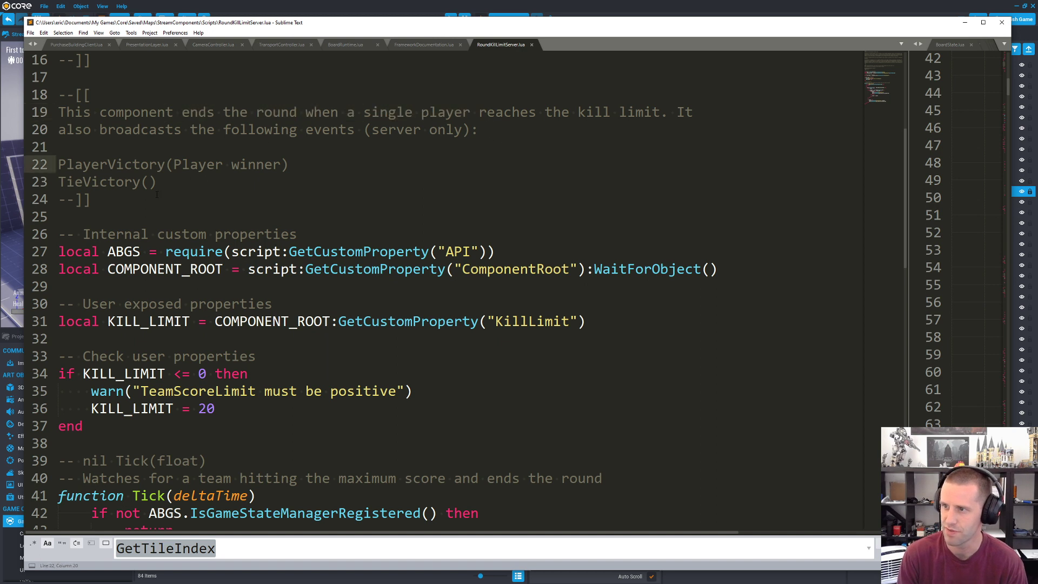
pyautogui.doubleClick(141, 164)
# Step: Highlight the internal custom property declarations for ABGS and COMPONENT_ROOT in the script
pyautogui.scroll(-4, 220, 205)
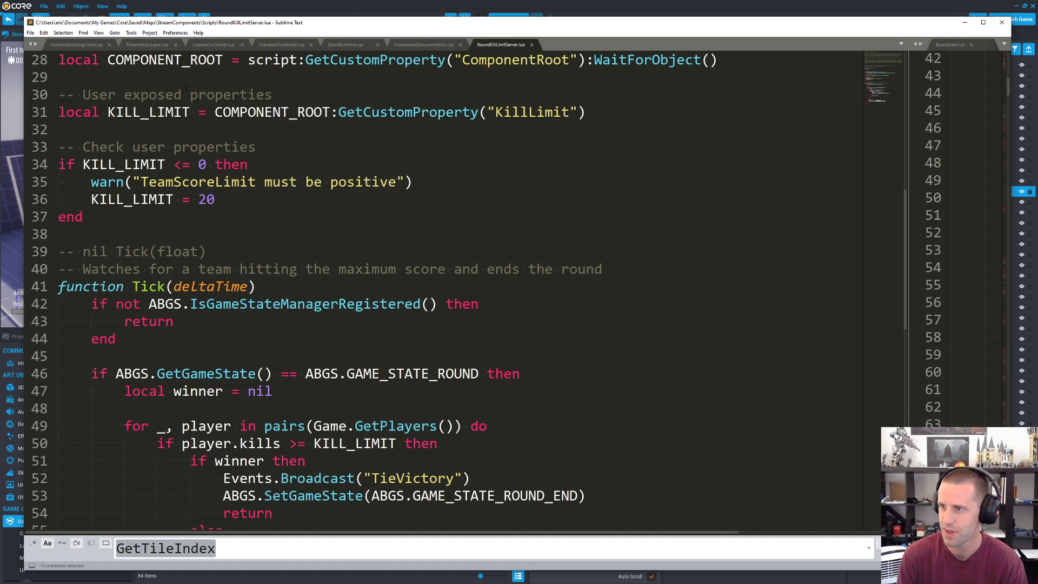
pyautogui.scroll(2, 186, 87)
pyautogui.moveTo(93, 147); pyautogui.dragTo(239, 164)
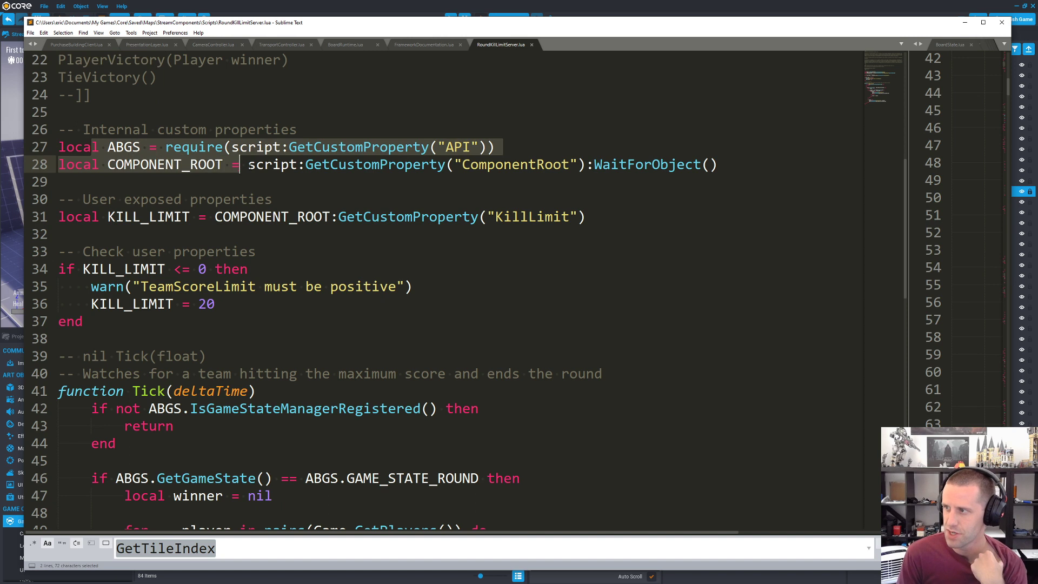
# Step: Switch back to Core and compare the server script's ComponentRoot reference with the custom properties of its parent, Round Kill Limit
pyautogui.click(621, 4)
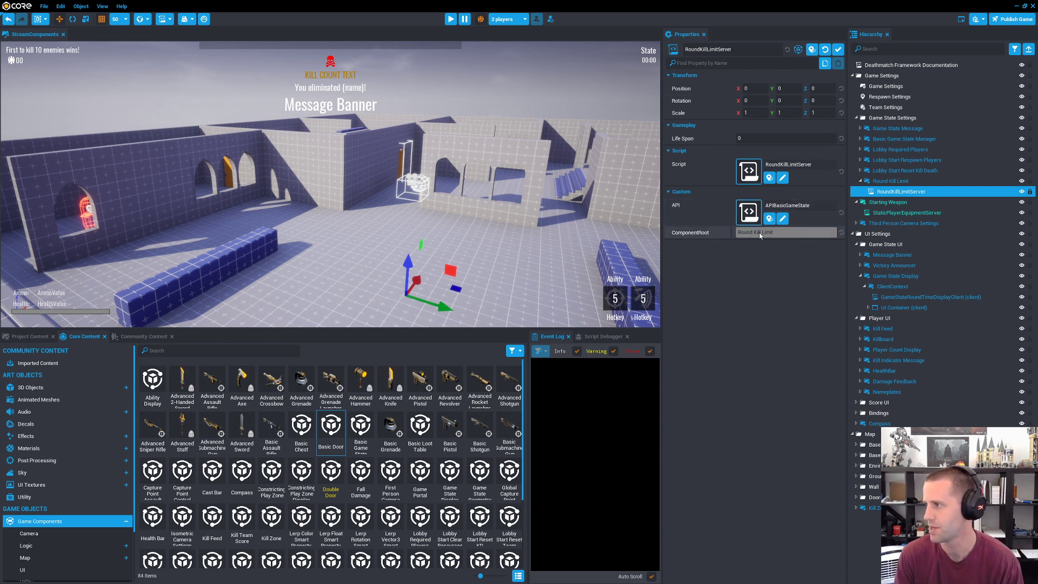
pyautogui.click(899, 182)
pyautogui.click(892, 193)
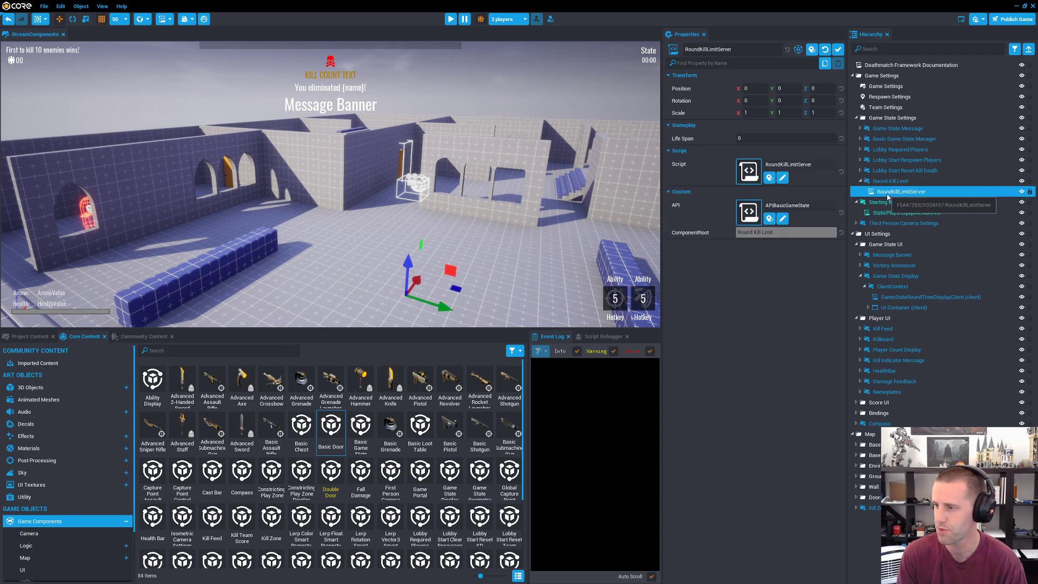
pyautogui.click(890, 181)
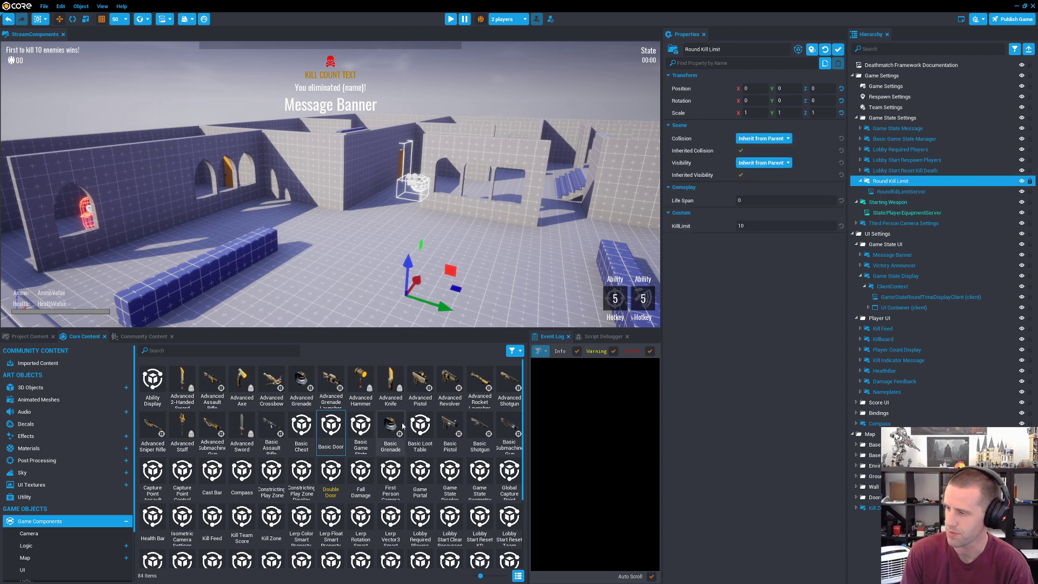
# Step: Inspect the custom properties of the orange door's Basic Door component and of the Nameplates component under Player UI
pyautogui.scroll(-2, 393, 425)
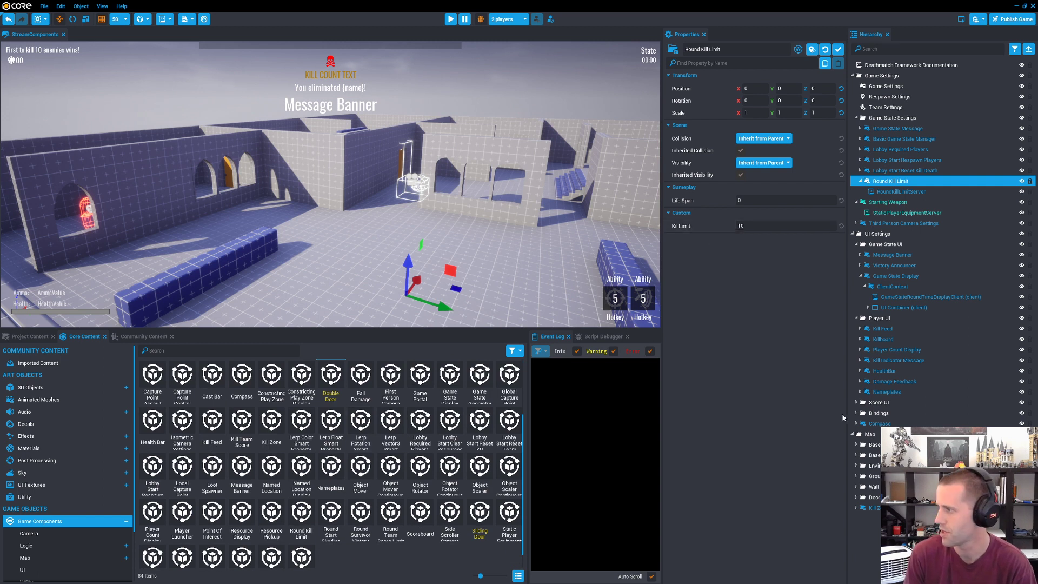
pyautogui.click(228, 179)
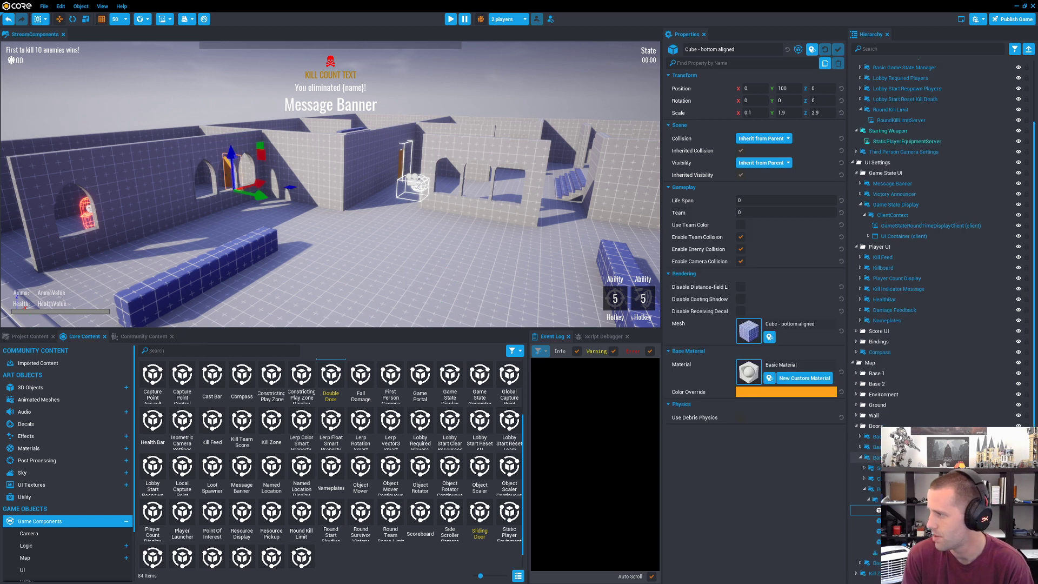
pyautogui.click(889, 457)
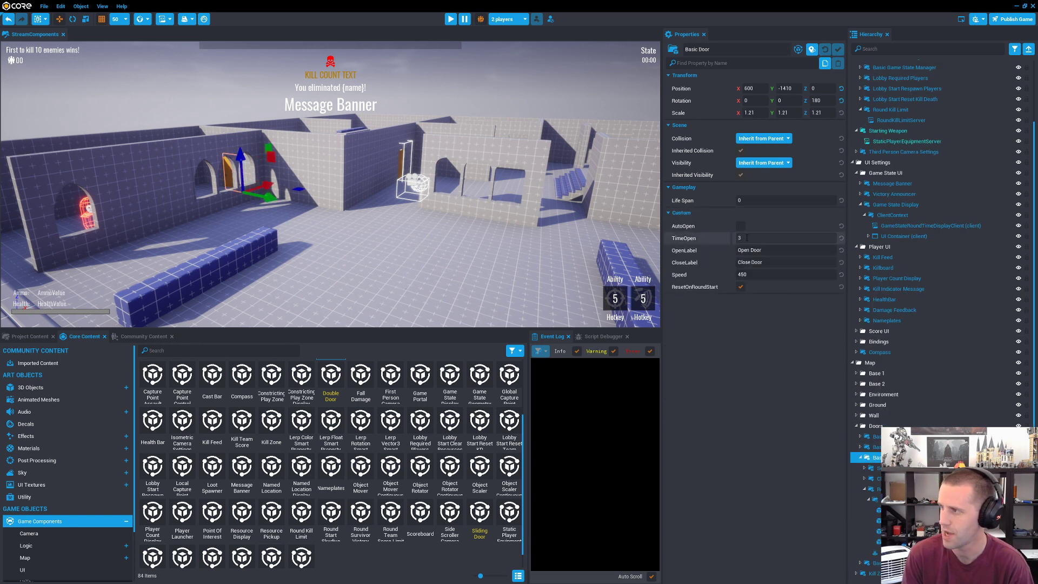
pyautogui.moveTo(701, 243)
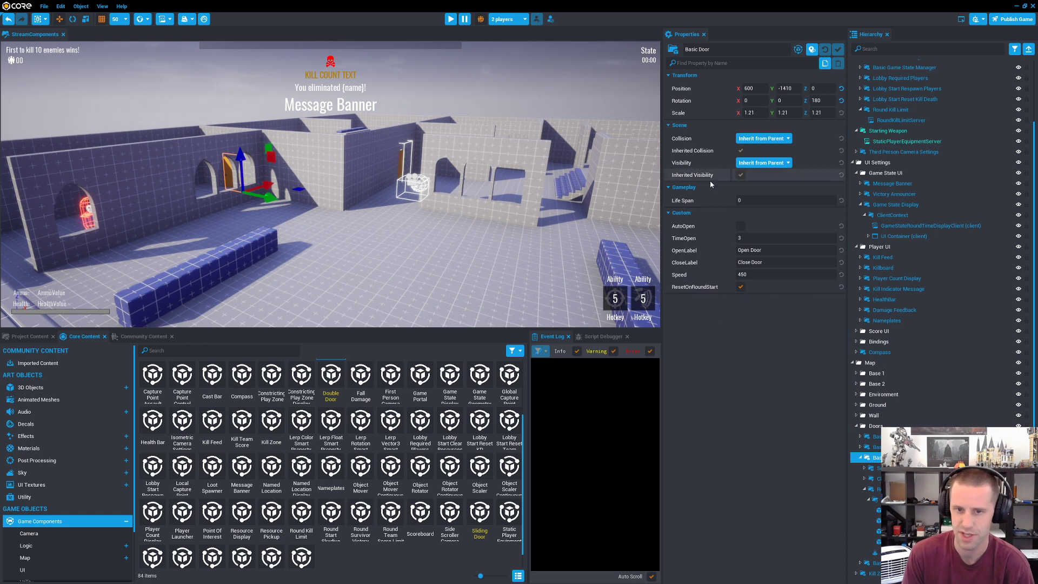
pyautogui.click(899, 320)
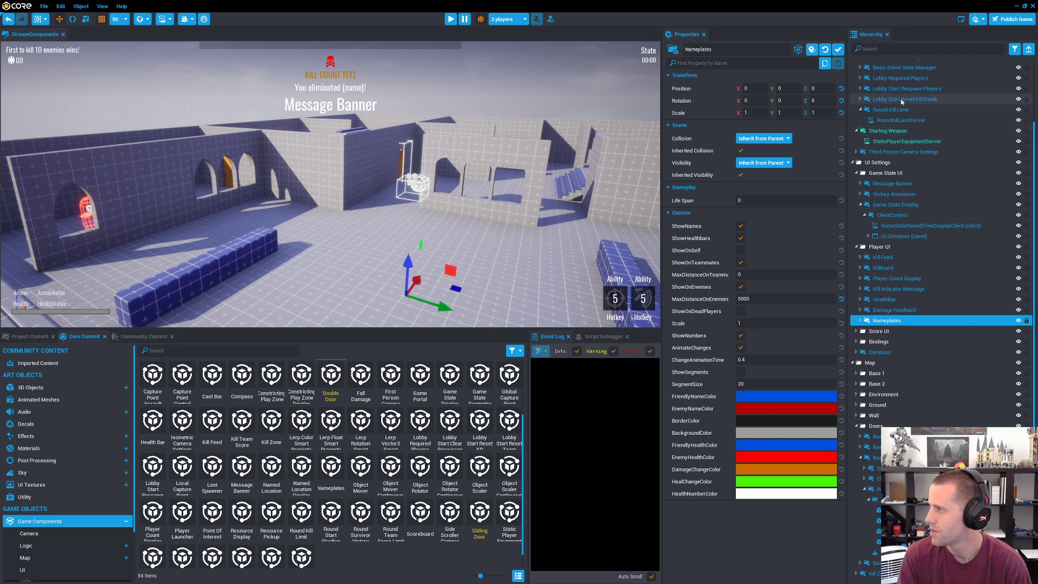
# Step: Reopen the RoundKillLimitServer script in Sublime Text and highlight the KILL_LIMIT declaration and its less-than-or-equal-to-zero check
pyautogui.scroll(1, 899, 120)
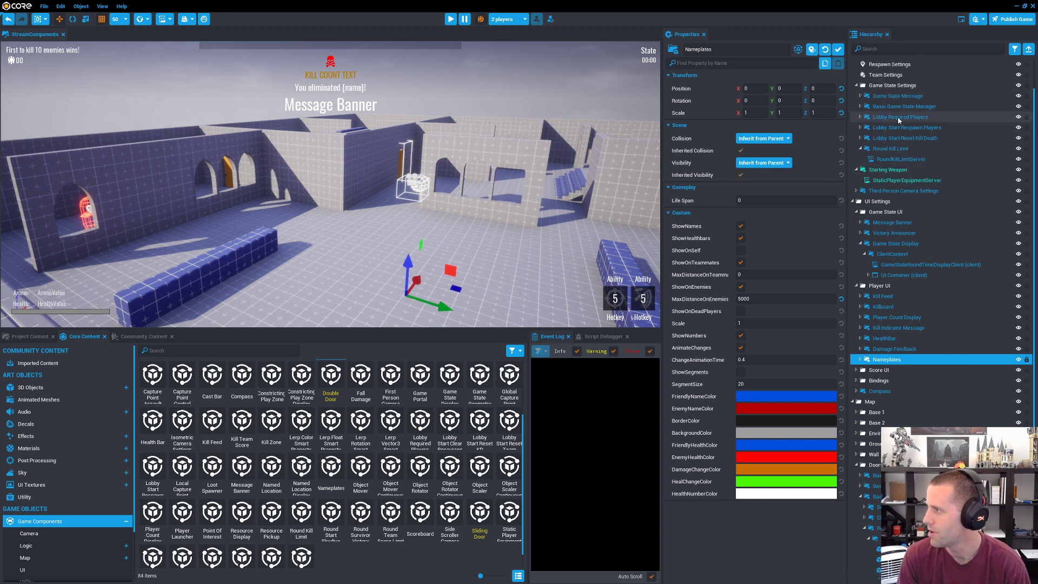
pyautogui.doubleClick(900, 186)
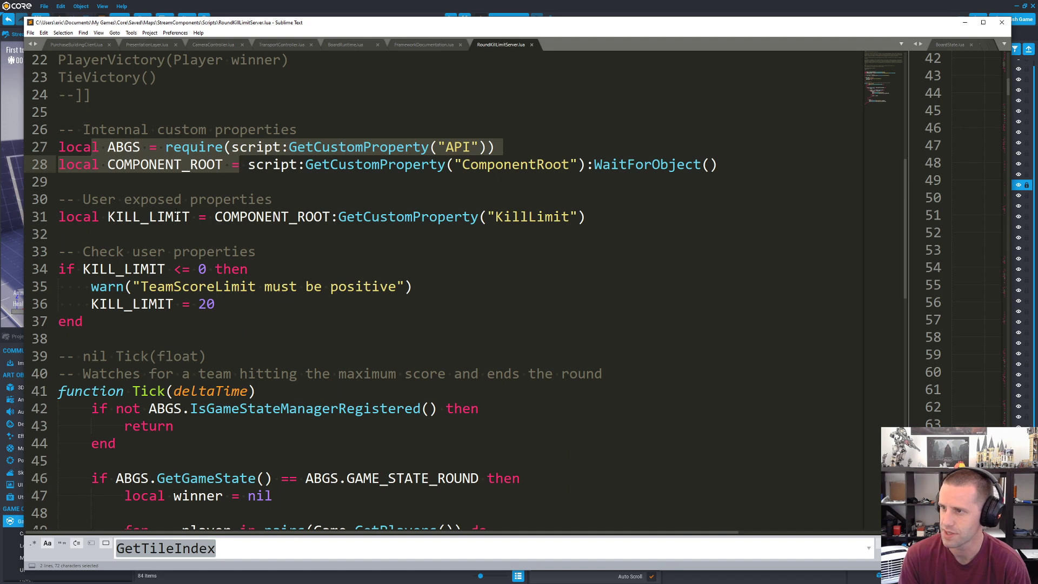
pyautogui.click(177, 213)
pyautogui.doubleClick(176, 216)
pyautogui.moveTo(174, 269); pyautogui.dragTo(205, 268)
# Step: Highlight the Tick function name and review the whole function through its closing end
pyautogui.scroll(-2, 336, 258)
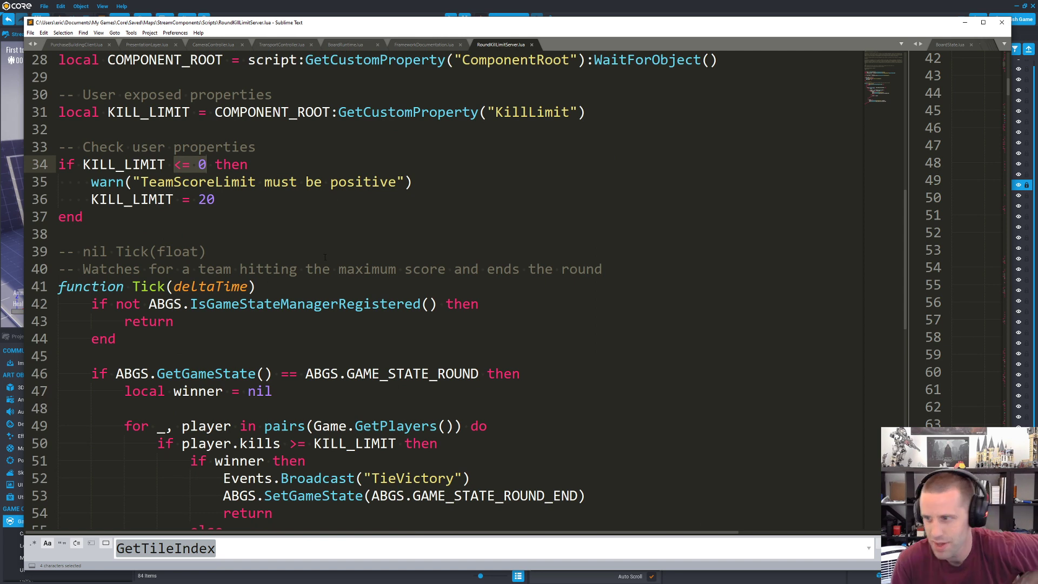
pyautogui.scroll(-4, 325, 257)
pyautogui.scroll(2, 243, 216)
pyautogui.doubleClick(148, 182)
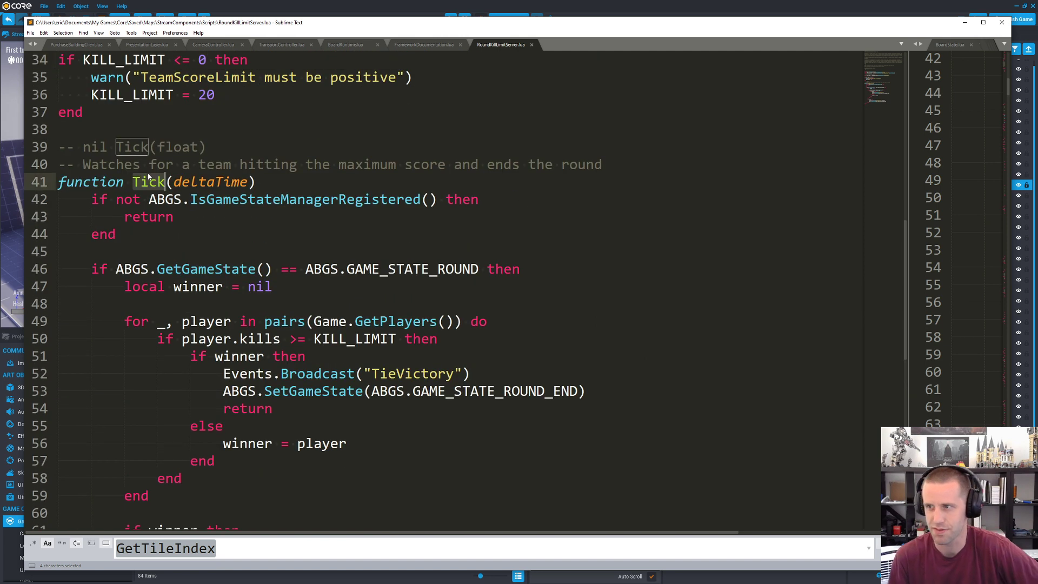
pyautogui.moveTo(148, 177)
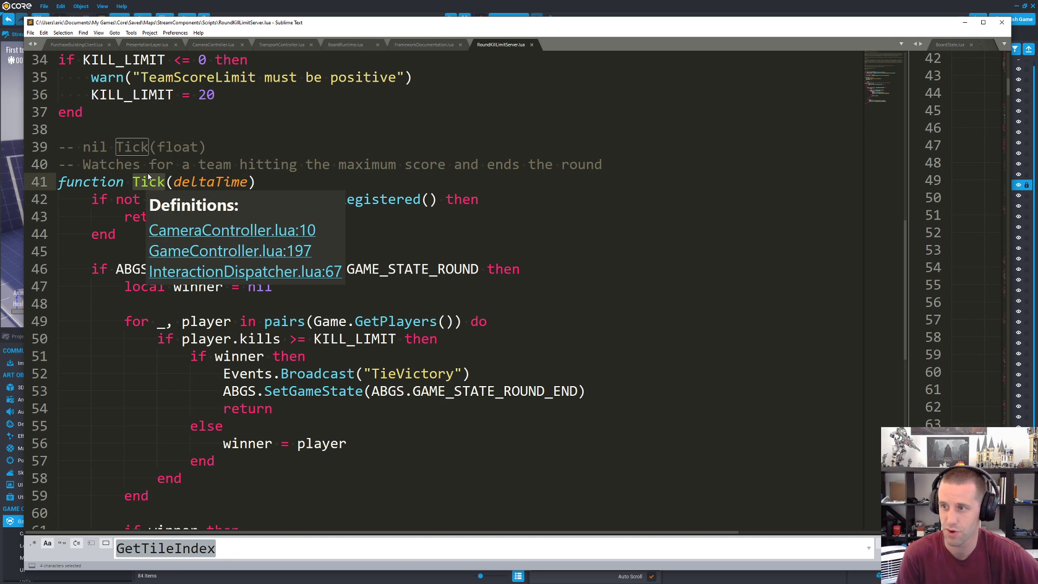
pyautogui.scroll(-2, 148, 173)
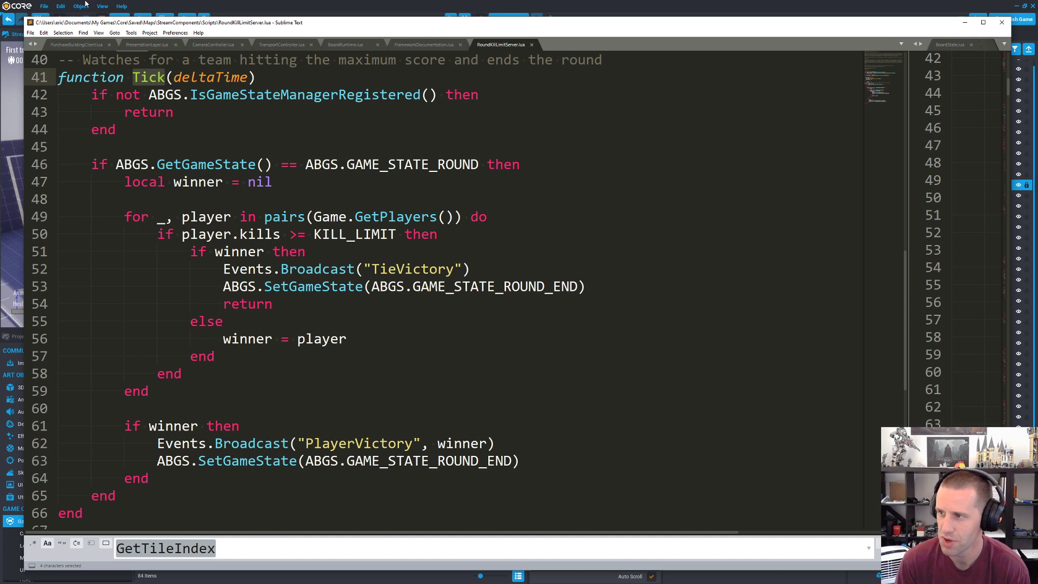
pyautogui.click(116, 496)
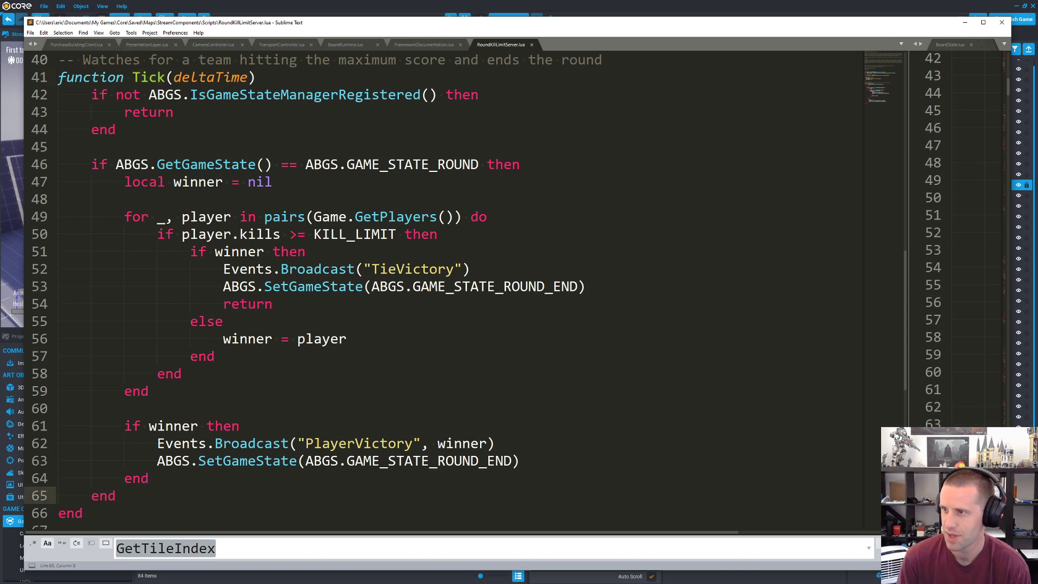
# Step: Highlight the ABGS references and the condition comparing the game state with GAME_STATE_ROUND in Tick
pyautogui.doubleClick(165, 95)
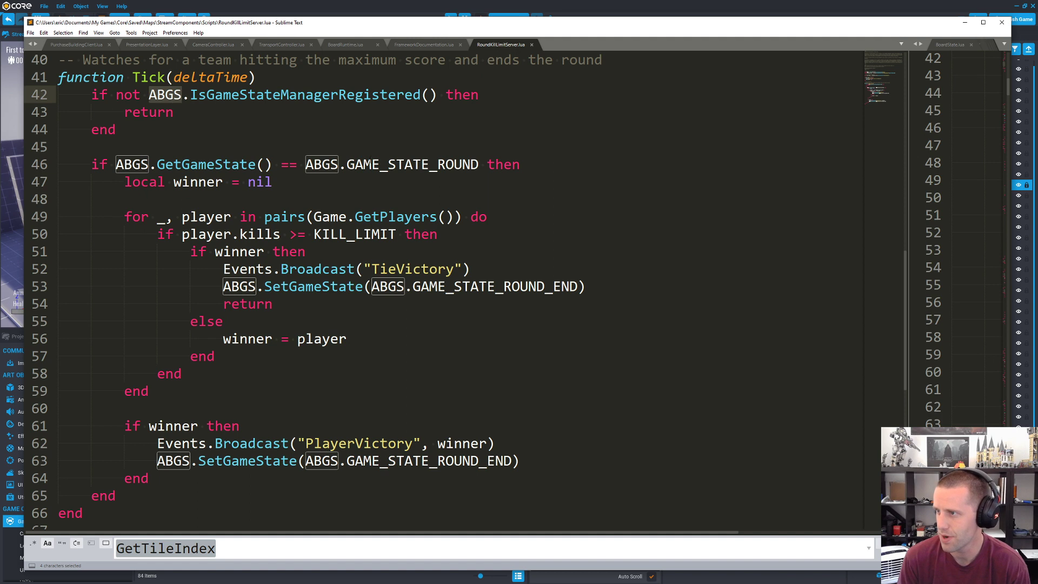
pyautogui.doubleClick(414, 164)
pyautogui.moveTo(115, 165); pyautogui.dragTo(273, 164)
pyautogui.keyDown('shift'); pyautogui.click(479, 164); pyautogui.keyUp('shift')
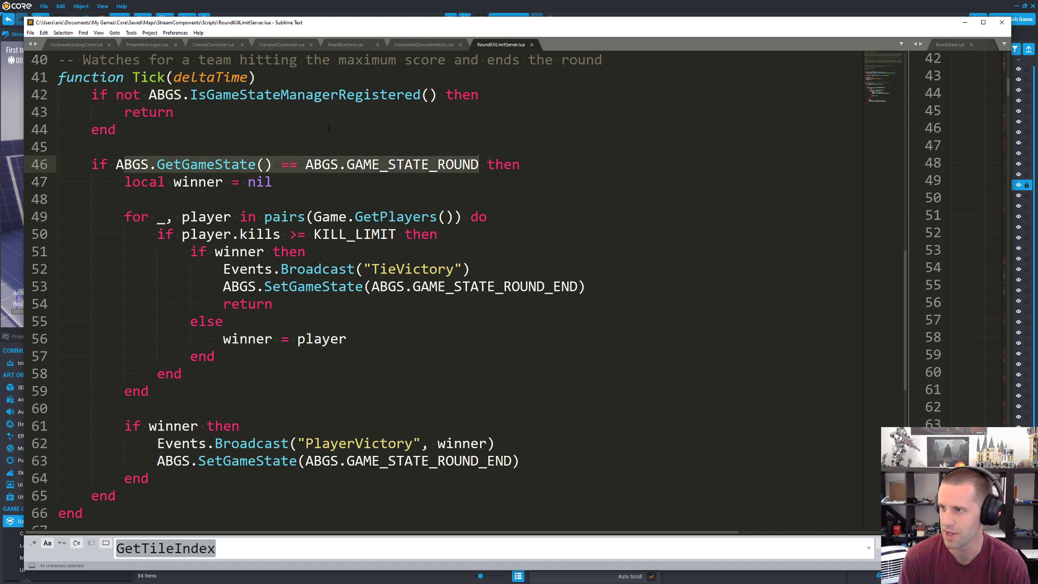
# Step: Highlight the loop over all players and the comparison of each player's kills with KILL_LIMIT
pyautogui.click(227, 186)
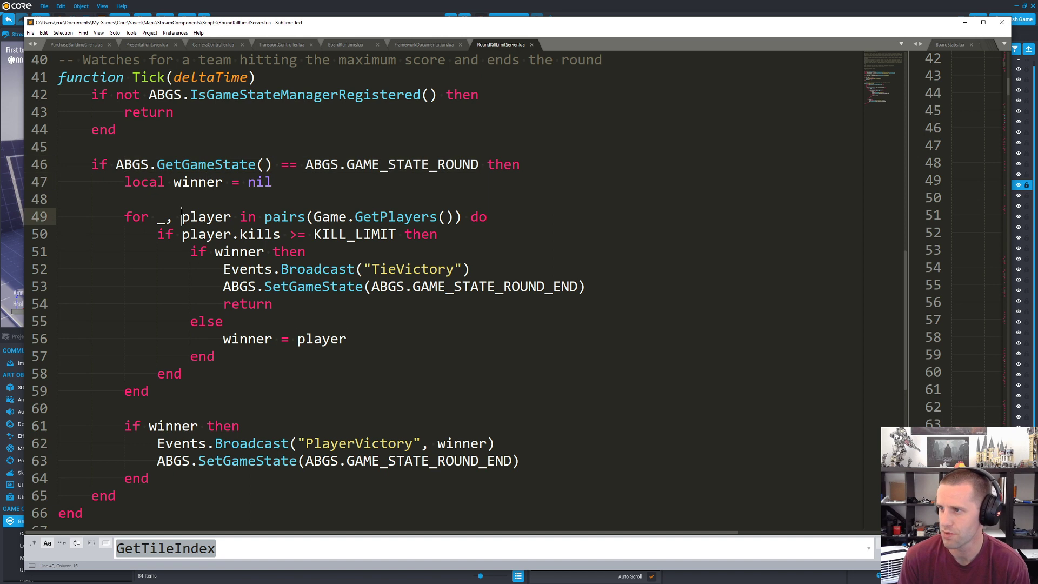
pyautogui.doubleClick(200, 216)
pyautogui.moveTo(119, 207); pyautogui.dragTo(537, 218)
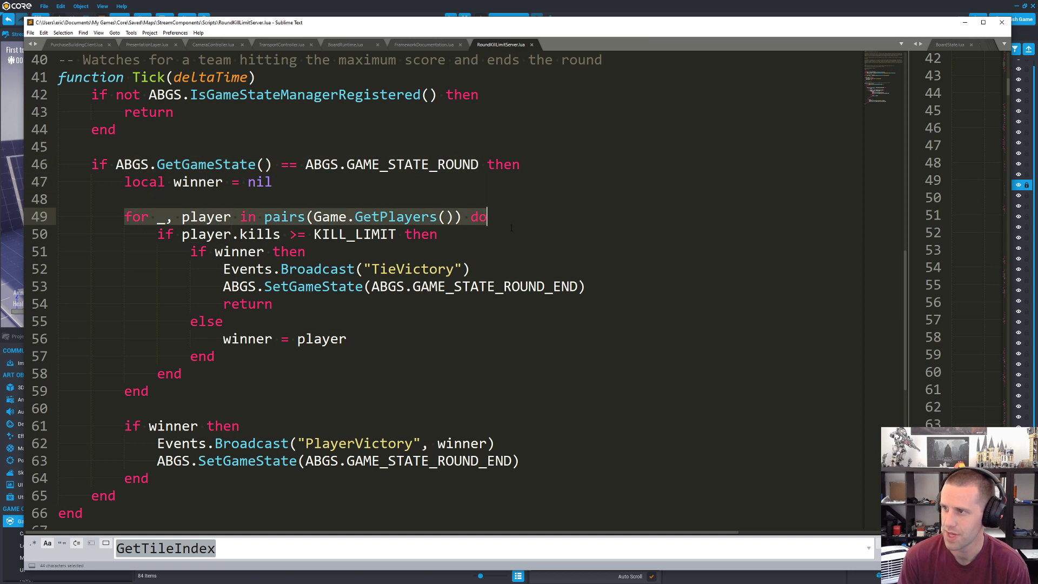
pyautogui.doubleClick(260, 234)
pyautogui.doubleClick(363, 237)
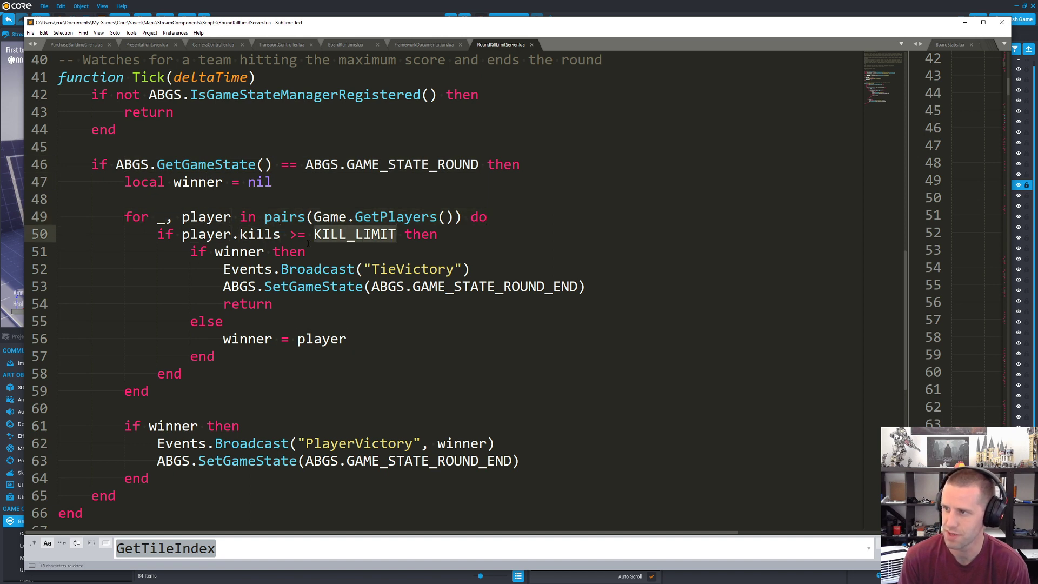
# Step: Examine the winner check inside the loop, highlighting the TieVictory broadcast, the round-end state and the winner assignment
pyautogui.doubleClick(239, 251)
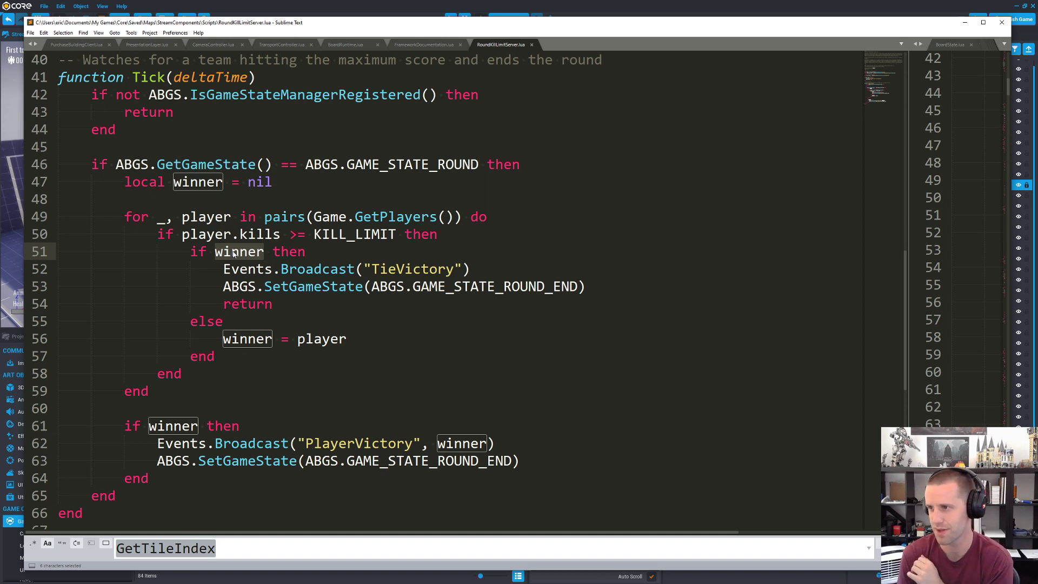
pyautogui.click(248, 252)
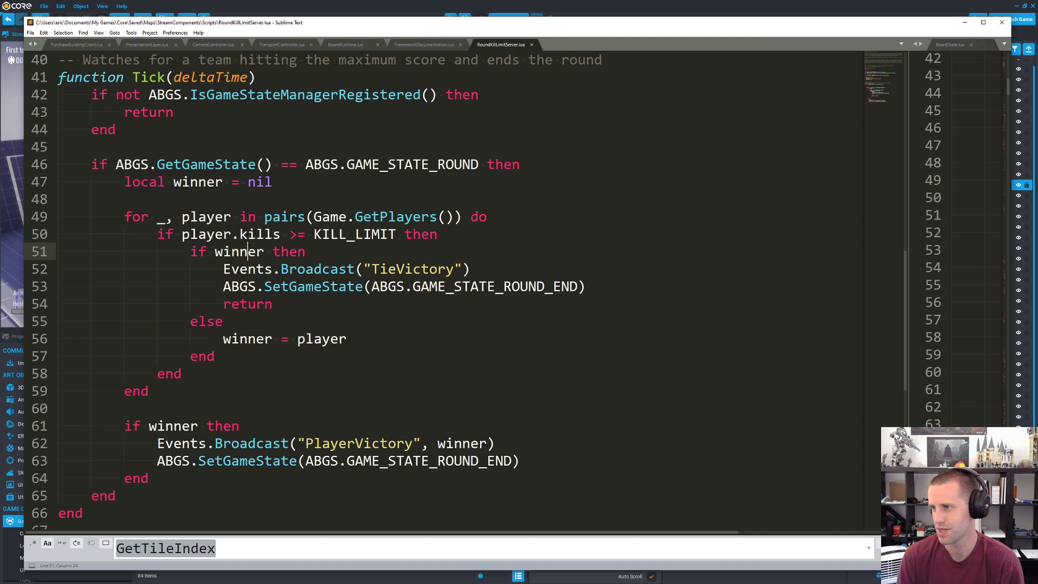
pyautogui.doubleClick(250, 252)
pyautogui.moveTo(378, 269); pyautogui.dragTo(454, 274)
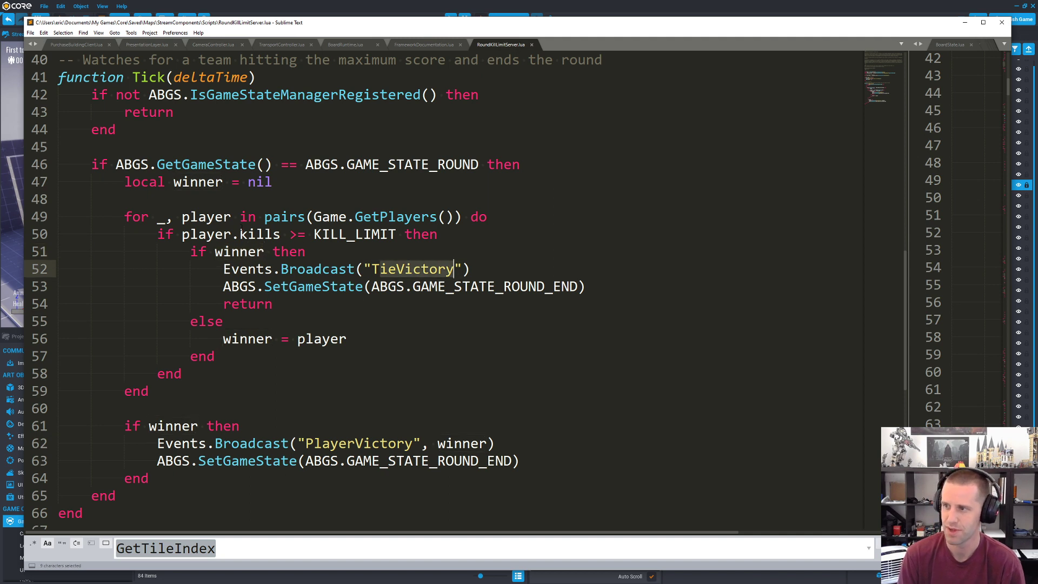
pyautogui.doubleClick(461, 292)
pyautogui.click(240, 252)
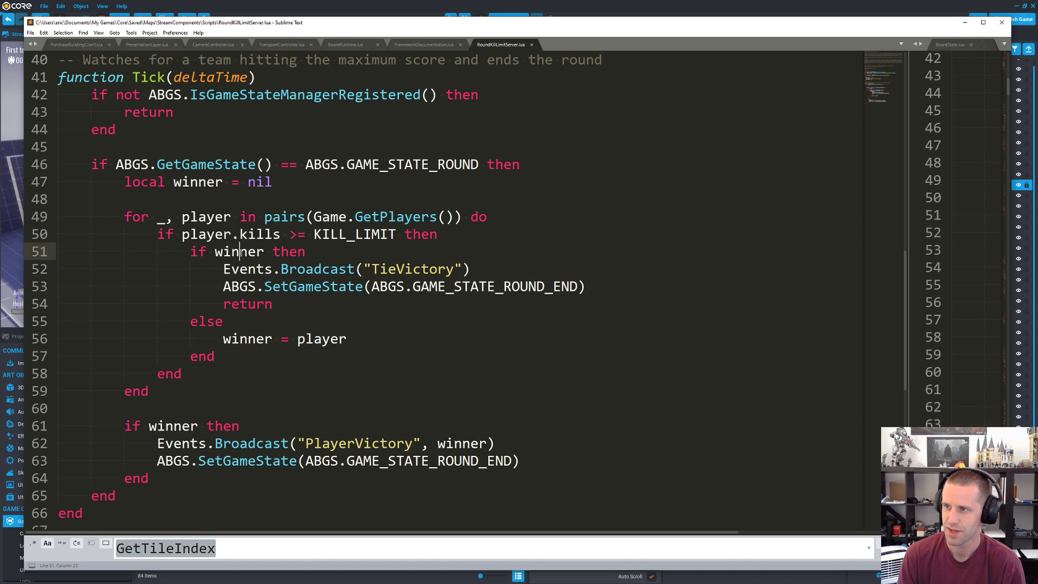
pyautogui.doubleClick(249, 339)
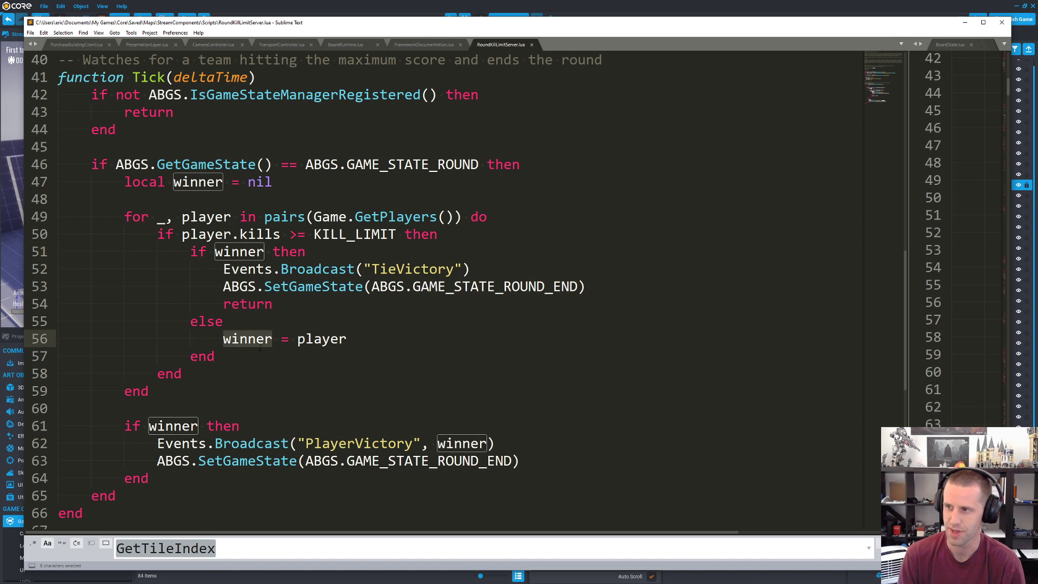
# Step: Highlight the player's kills property and the PlayerVictory event broadcast for the winner
pyautogui.doubleClick(264, 235)
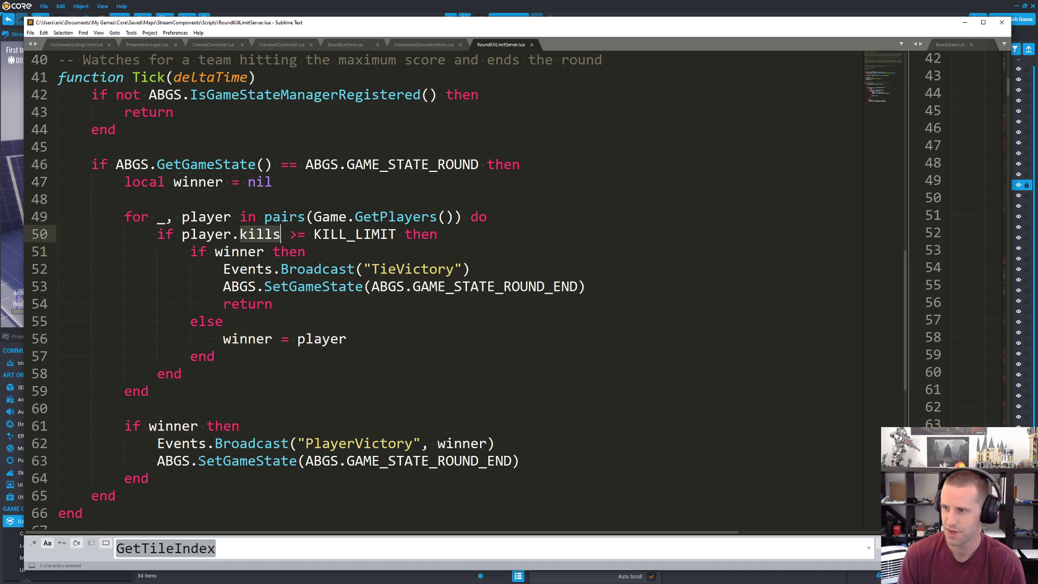
pyautogui.click(167, 425)
pyautogui.doubleClick(359, 443)
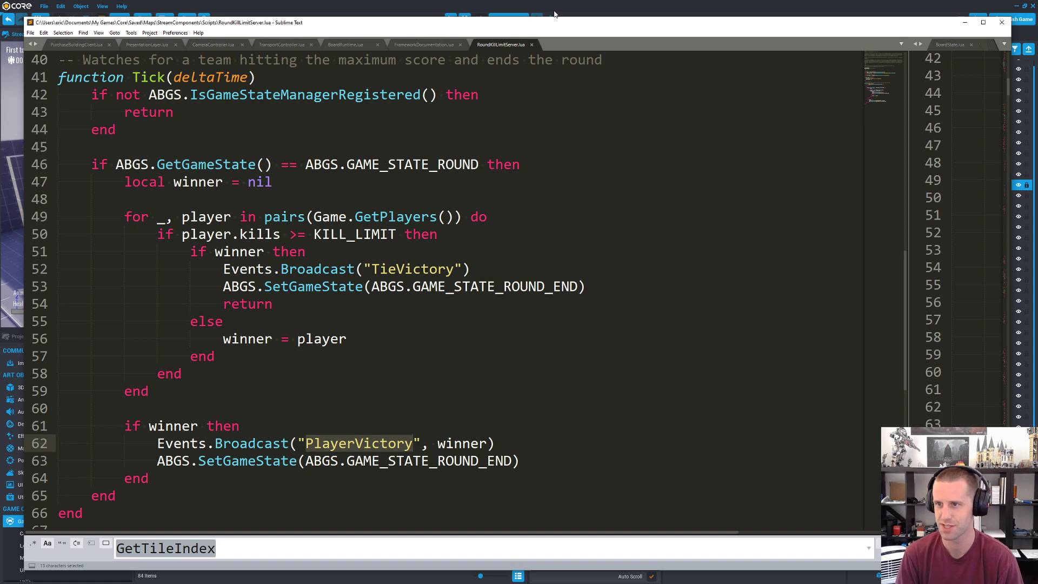
# Step: Switch back to Core and browse the remaining Game Components in the Core Content library
pyautogui.click(554, 14)
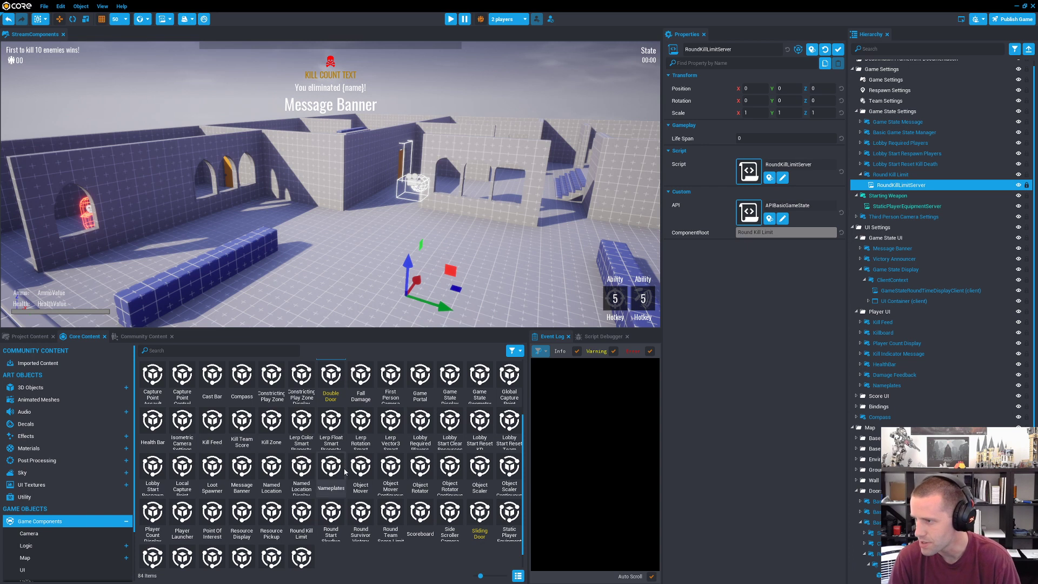
pyautogui.scroll(-1, 422, 494)
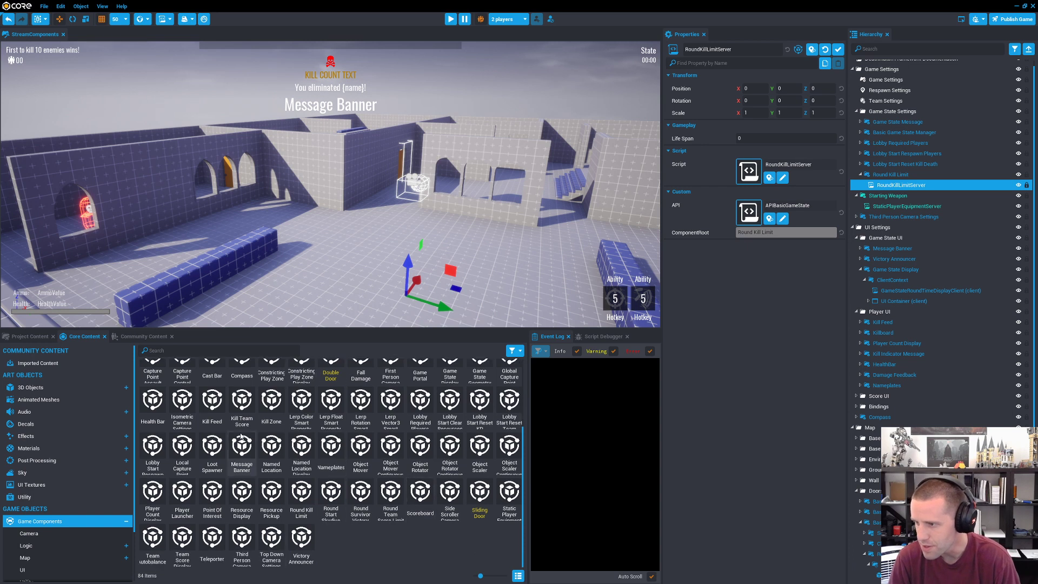
# Step: Collapse the hierarchy and add the Team Autobalancer component from Core Content to its root level
pyautogui.click(156, 539)
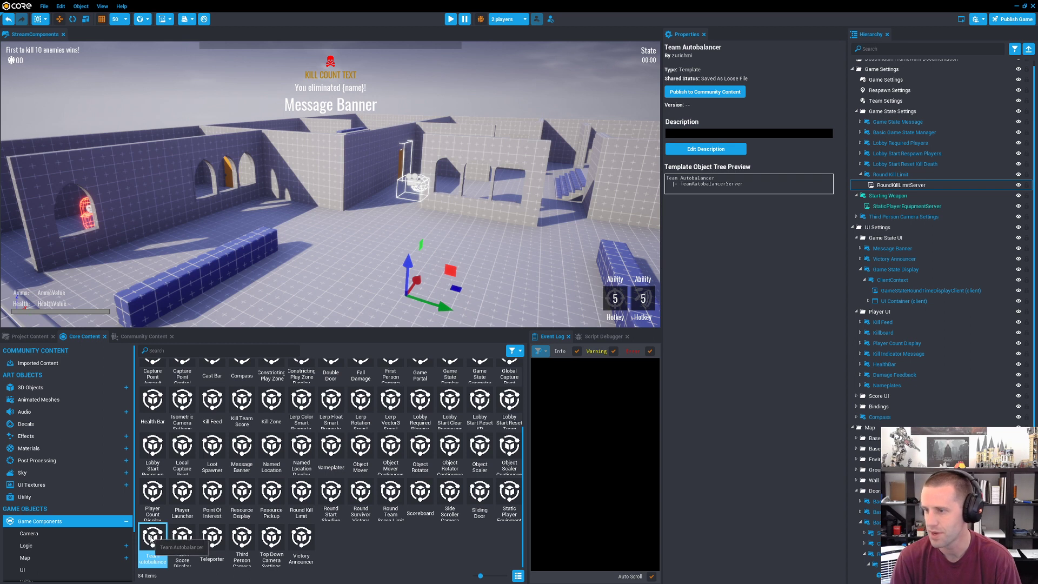
pyautogui.click(1027, 50)
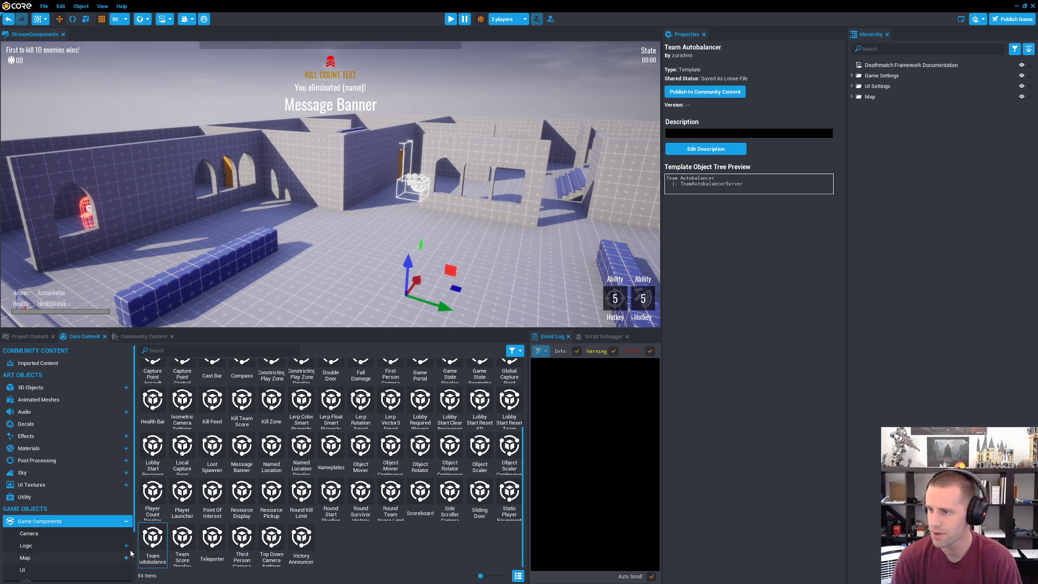
pyautogui.moveTo(152, 541); pyautogui.dragTo(983, 245)
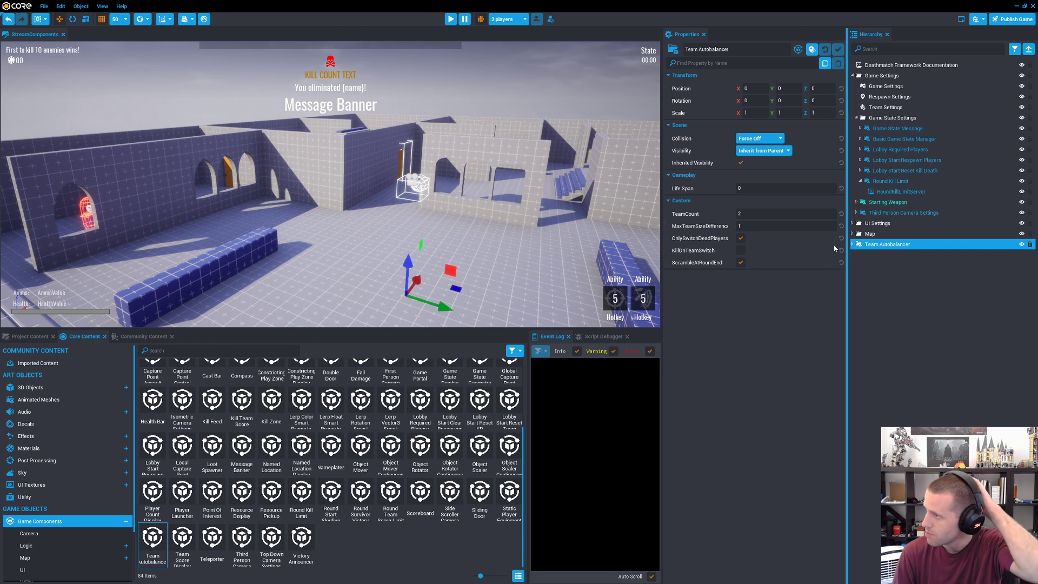
# Step: Try a TeamCount of 4 on the Team Autobalancer and set it back to 2
pyautogui.moveTo(713, 228)
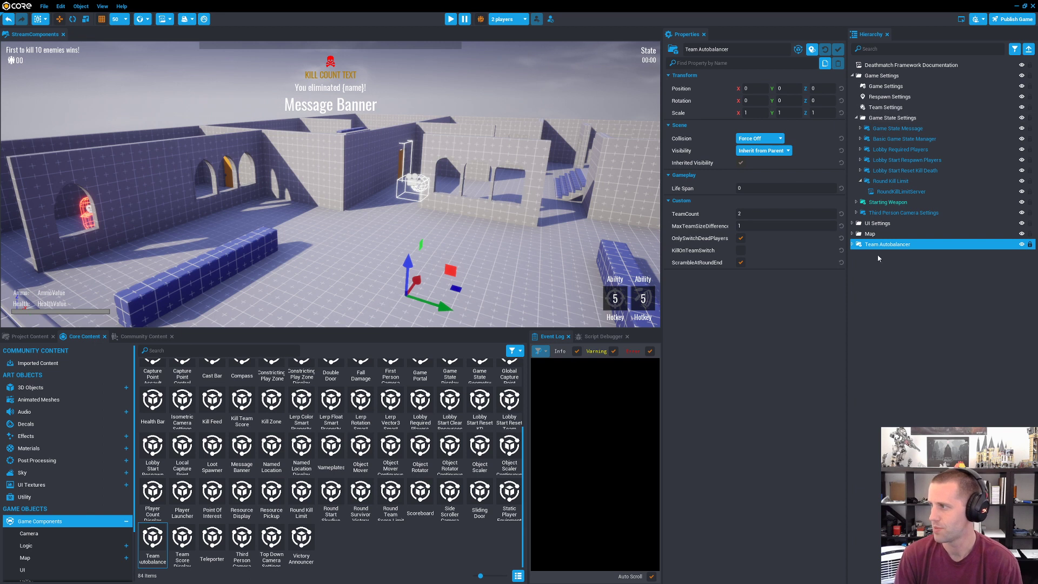
pyautogui.click(757, 214)
pyautogui.write('4')
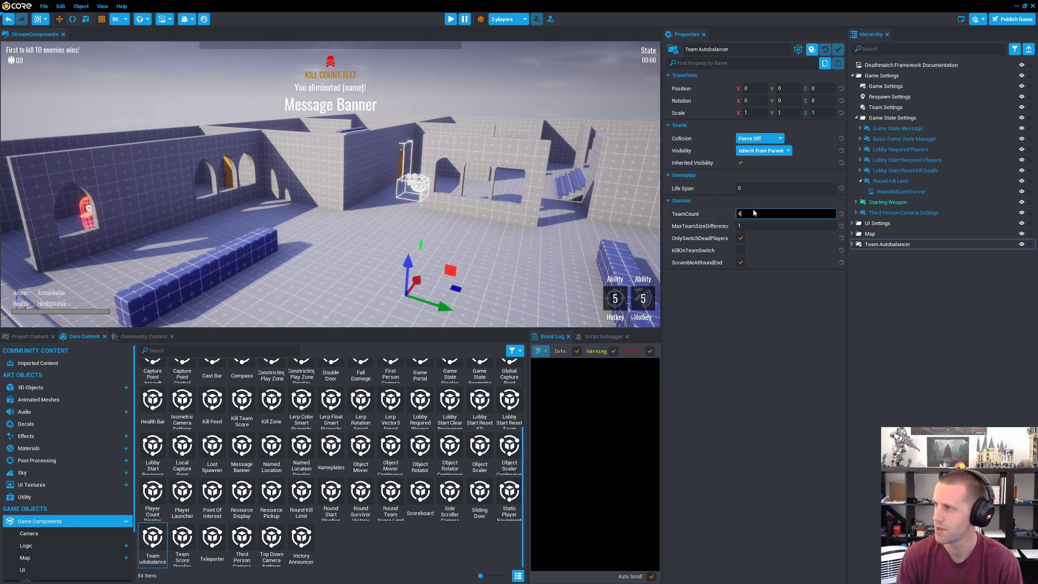
pyautogui.moveTo(753, 213); pyautogui.dragTo(715, 213)
pyautogui.write('2')
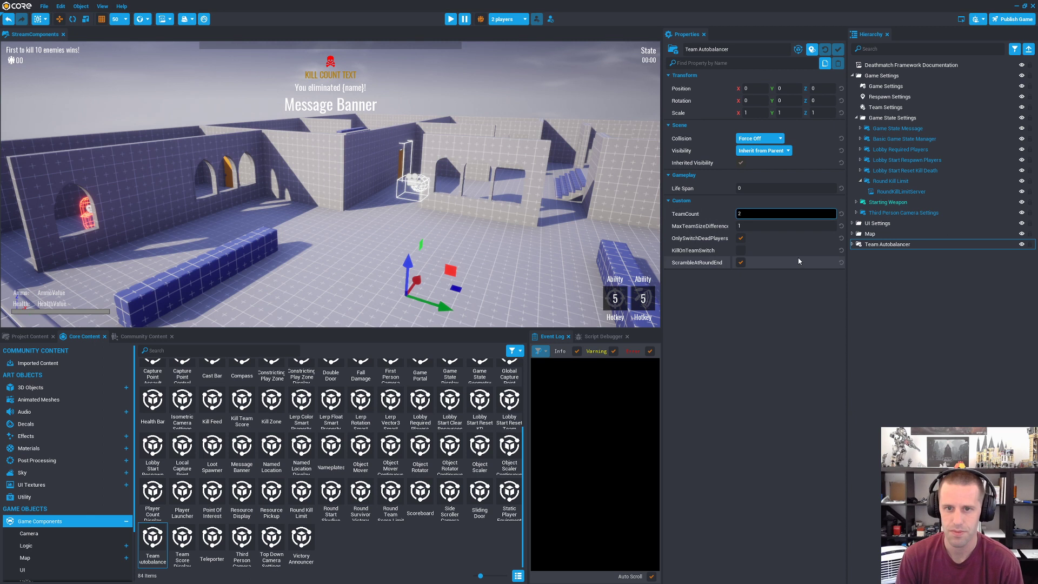
# Step: Return to the RoundKillLimitServer script in Sublime Text and highlight the comparison of the player's kills with KILL_LIMIT
pyautogui.hotkey('alt', 'Tab')
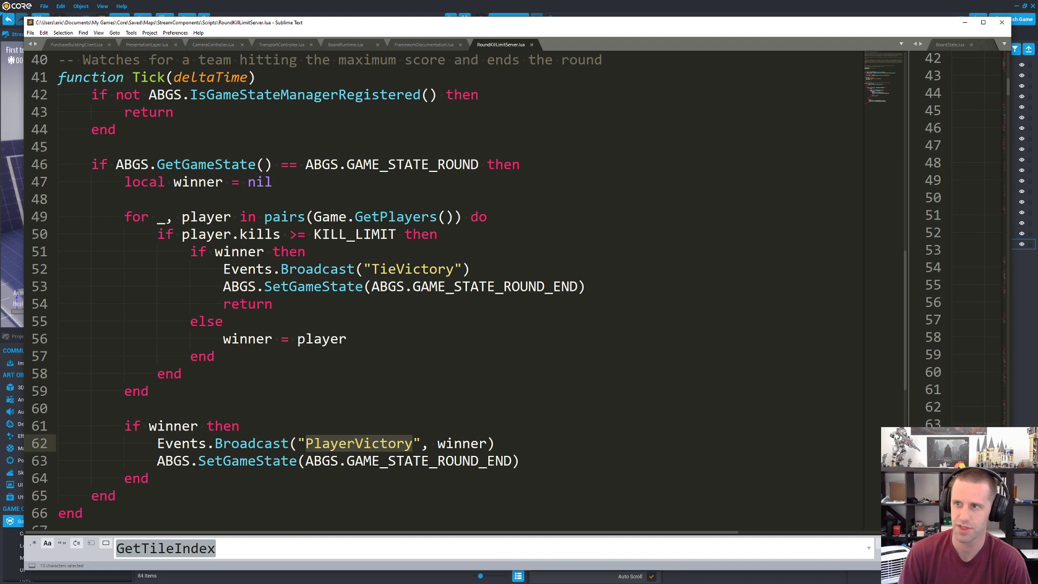
pyautogui.hotkey('alt', 'Tab')
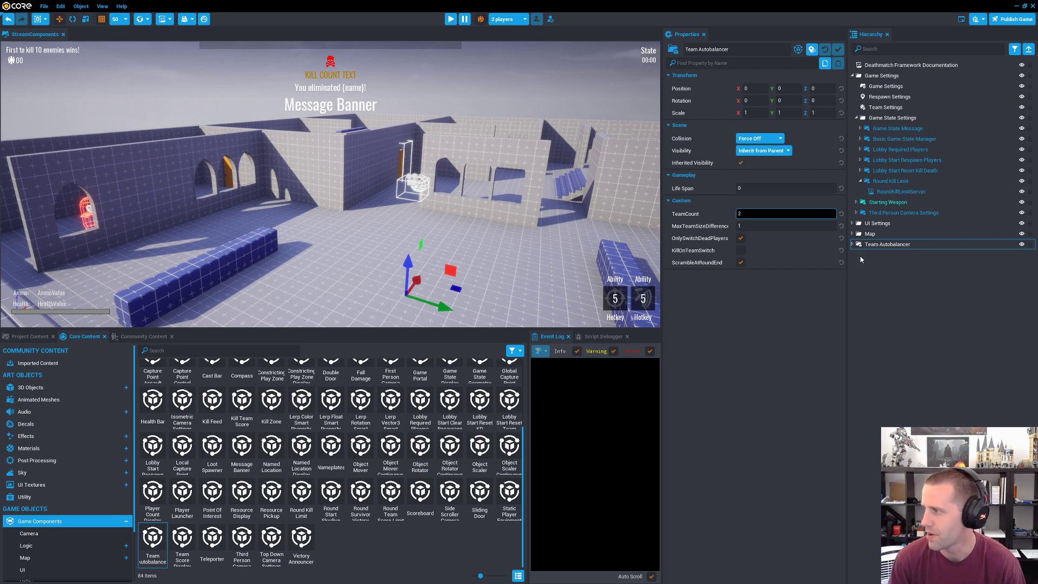
pyautogui.click(886, 193)
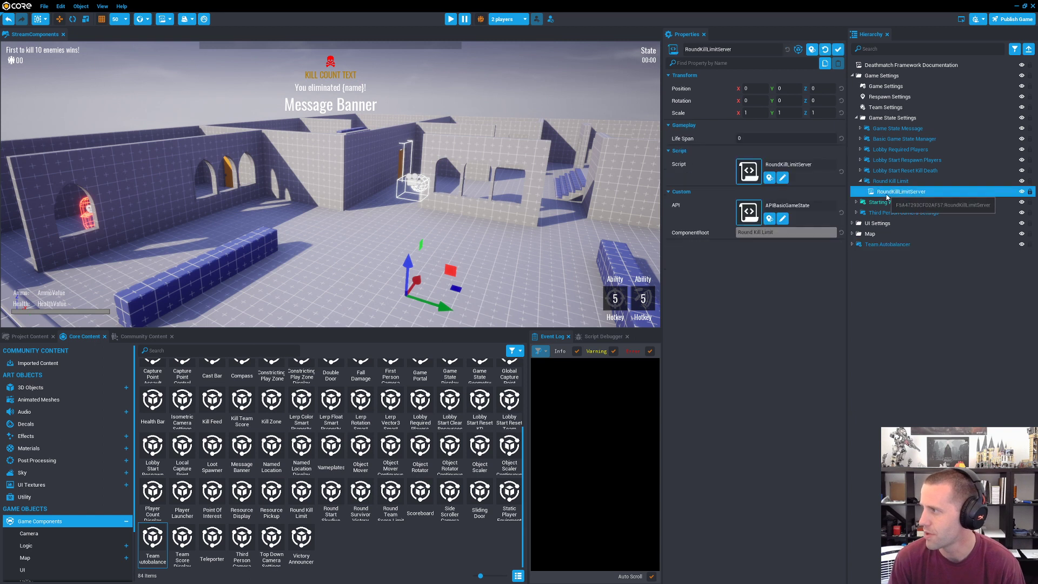
pyautogui.click(878, 200)
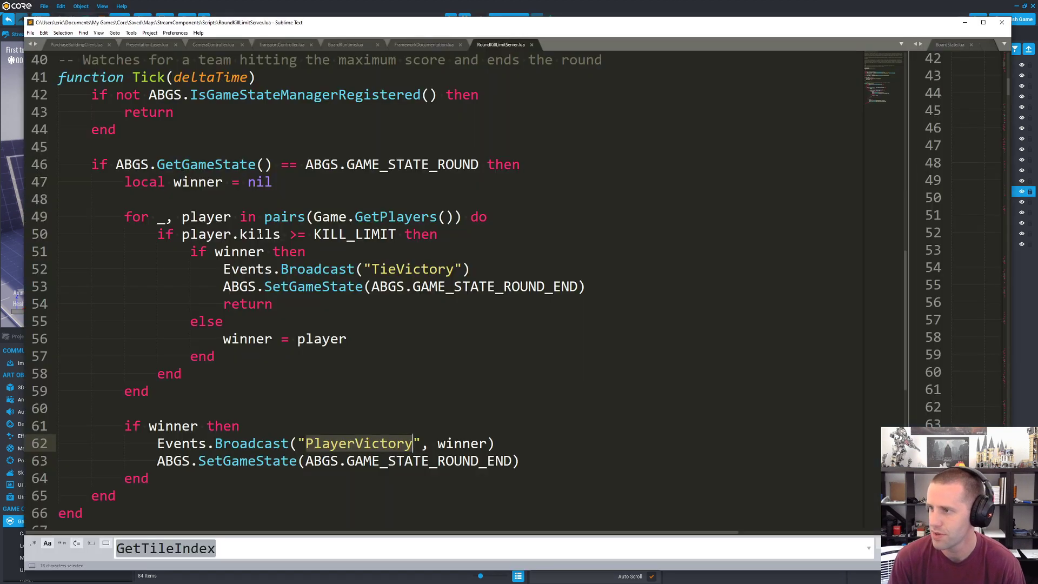
pyautogui.doubleClick(259, 234)
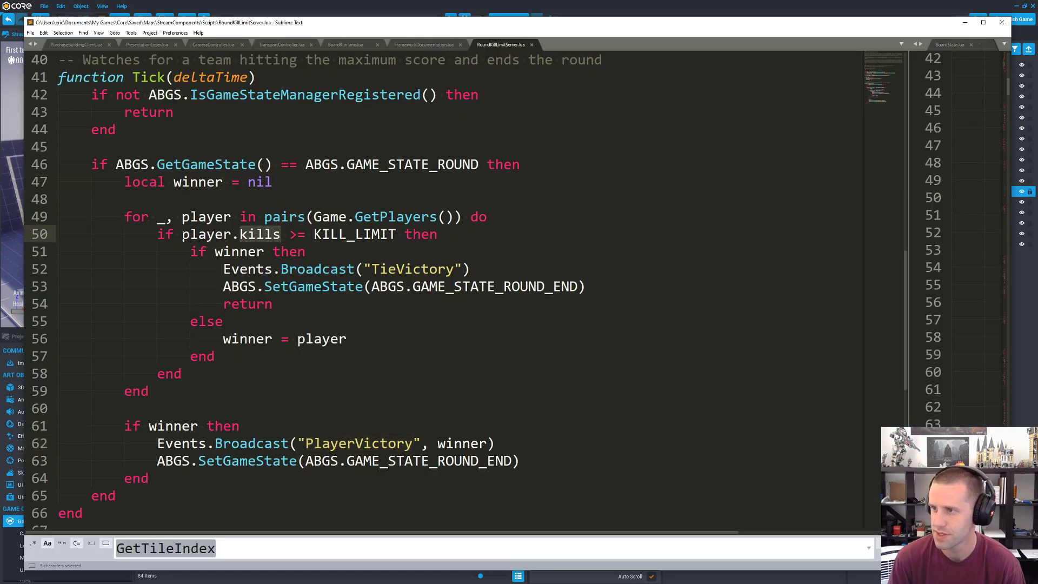
pyautogui.moveTo(182, 234); pyautogui.dragTo(397, 236)
pyautogui.scroll(3, 398, 237)
pyautogui.scroll(-1, 398, 236)
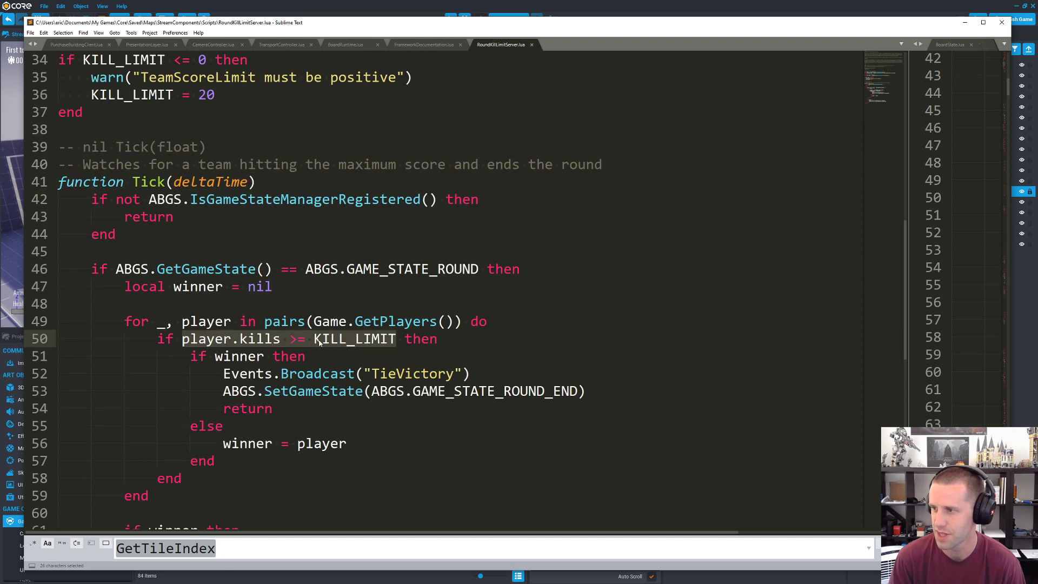
# Step: Insert 2 * player.deaths before KILL_LIMIT on line 50, reusing a copy of player.kills with the property changed to deaths
pyautogui.doubleClick(319, 343)
pyautogui.moveTo(182, 339); pyautogui.dragTo(281, 339)
pyautogui.hotkey('ctrl', 'c')
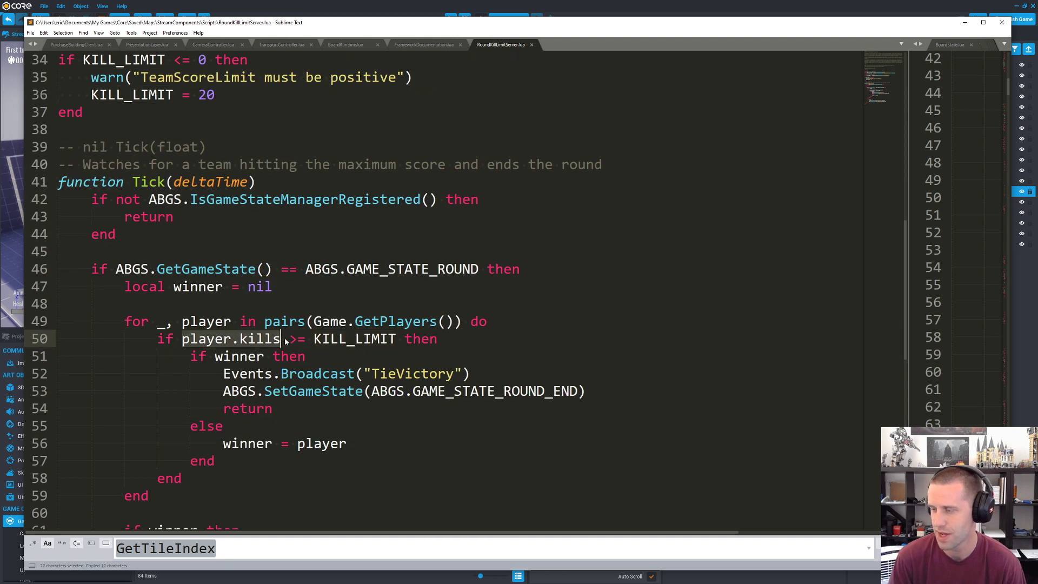
pyautogui.click(286, 342)
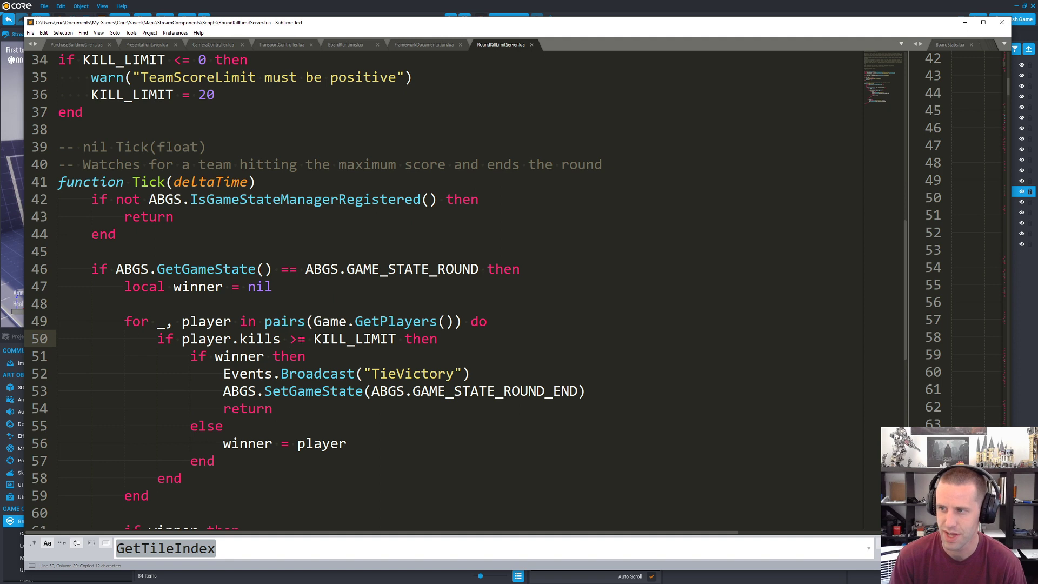
pyautogui.click(314, 339)
pyautogui.write('2 *')
pyautogui.hotkey('ctrl', 'v')
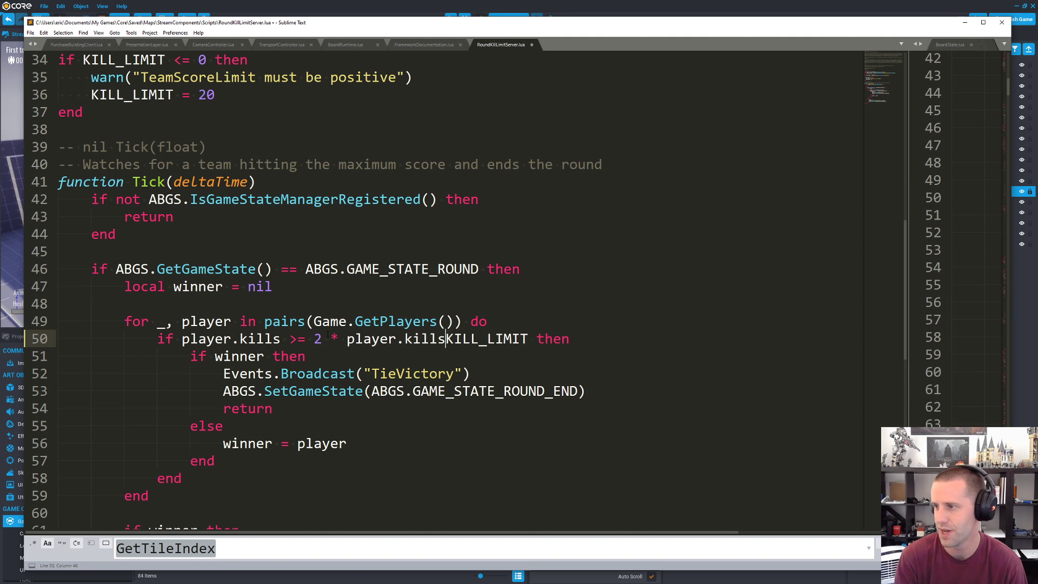
pyautogui.press('BackSpace')
pyautogui.press('BackSpace')
pyautogui.press('BackSpace')
pyautogui.press('BackSpace')
pyautogui.press('BackSpace')
pyautogui.write('deaths')
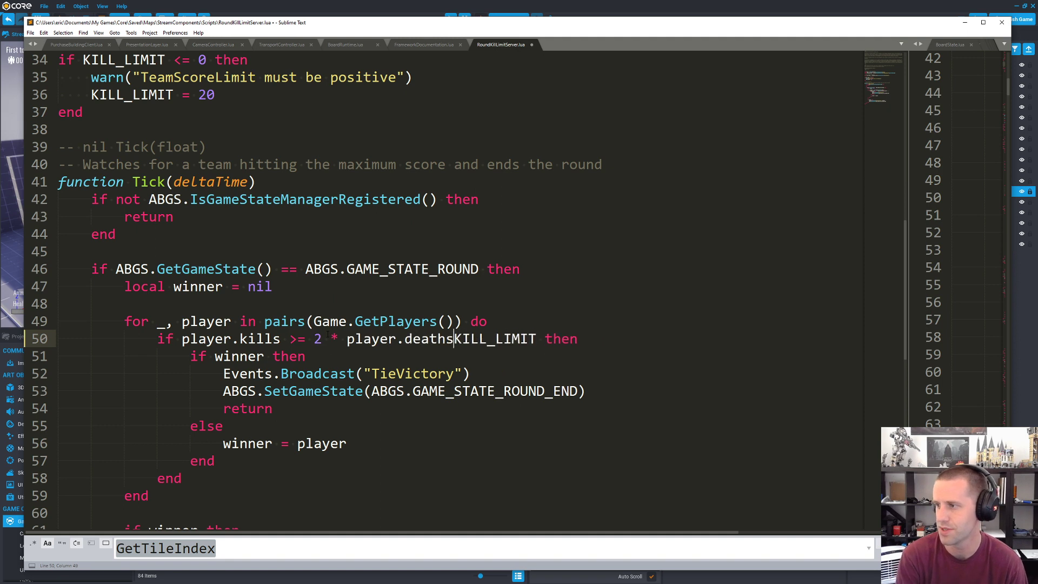
# Step: Replace KILL_LIMIT on line 50 with the extra condition "and player.kills >= 2" and save the script
pyautogui.hotkey('ctrl', 'shift', 'Right')
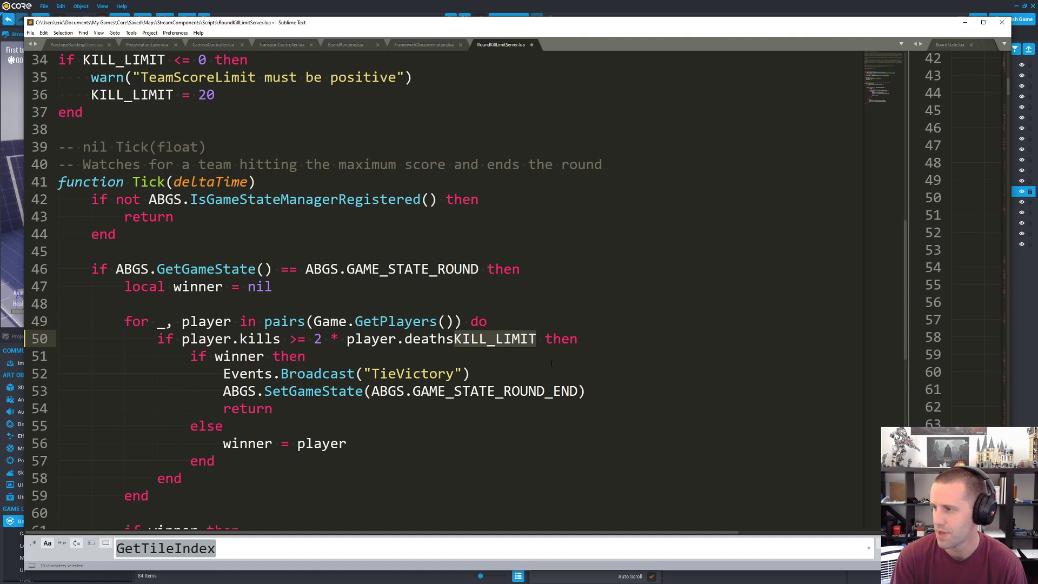
pyautogui.write('an')
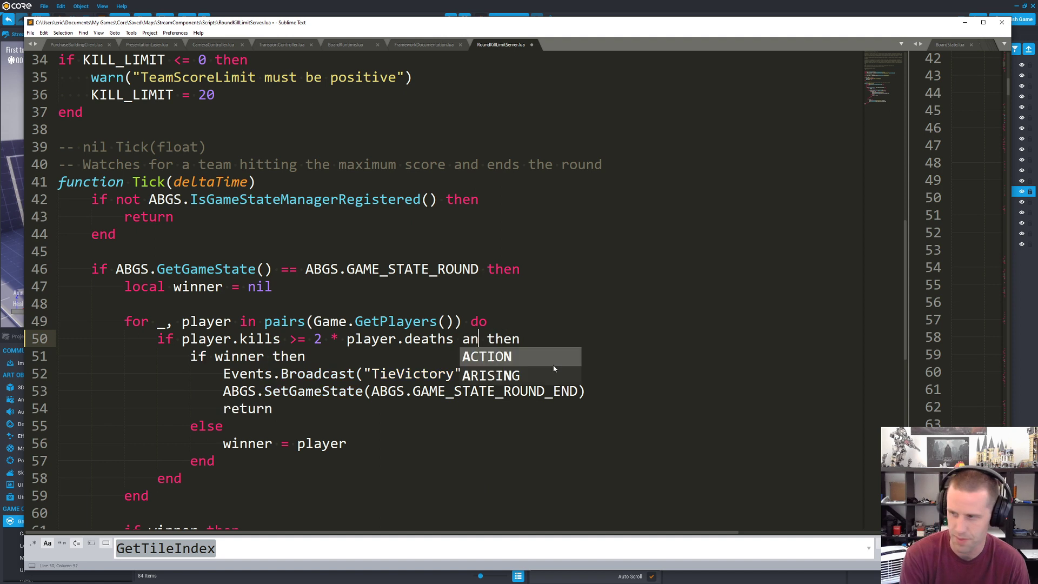
pyautogui.write('d')
pyautogui.moveTo(183, 338); pyautogui.dragTo(282, 338)
pyautogui.hotkey('ctrl', 'c')
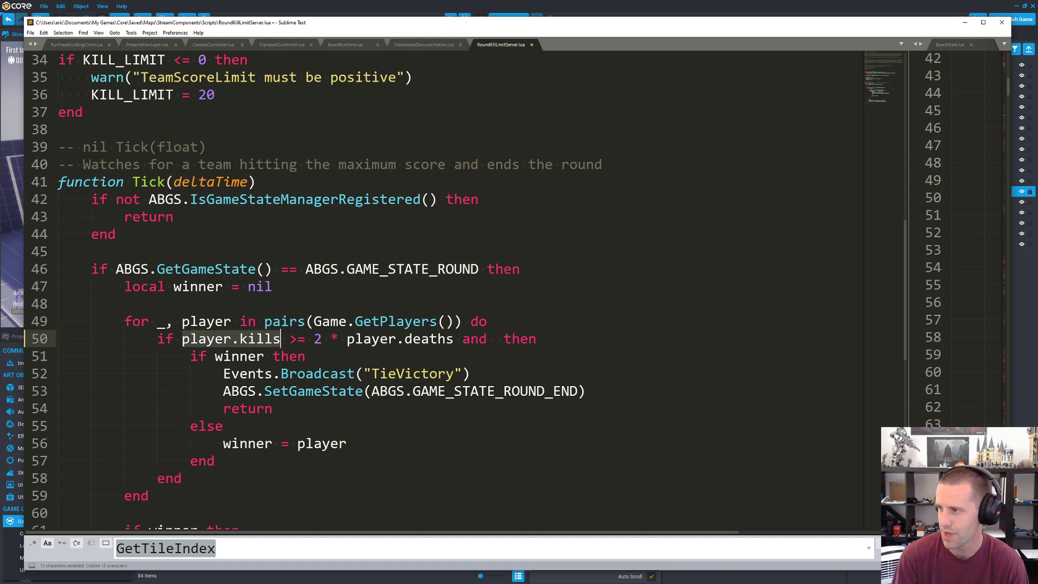
pyautogui.click(495, 338)
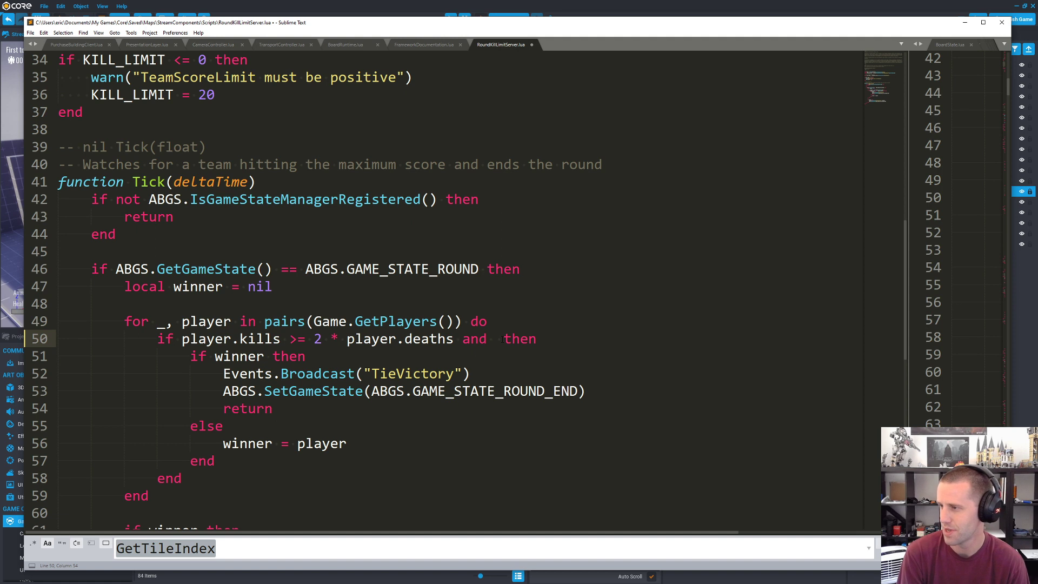
pyautogui.write('player.kills >')
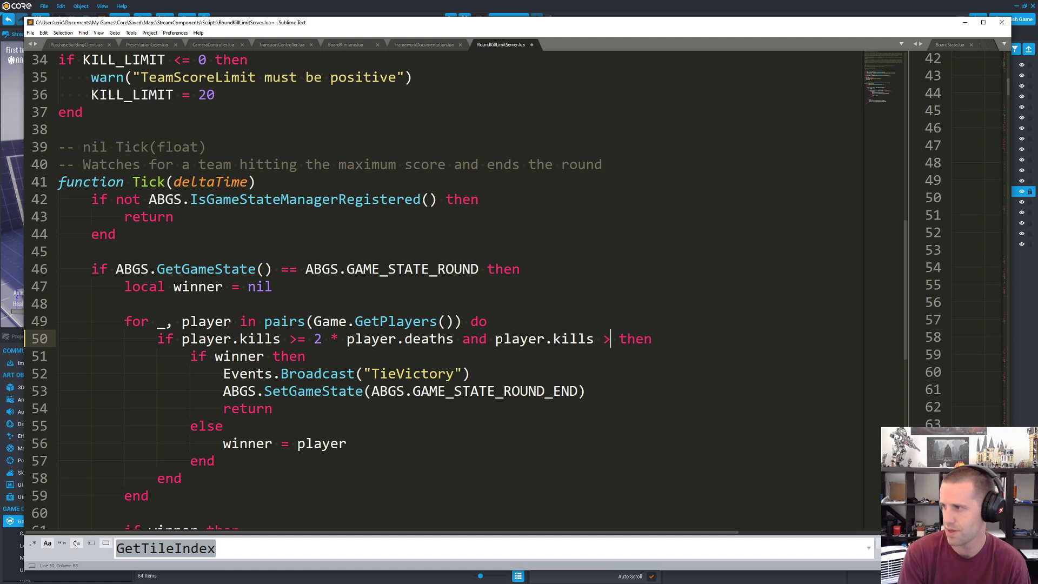
pyautogui.write('= 2.0')
pyautogui.press('BackSpace')
pyautogui.press('BackSpace')
pyautogui.hotkey('ctrl', 's')
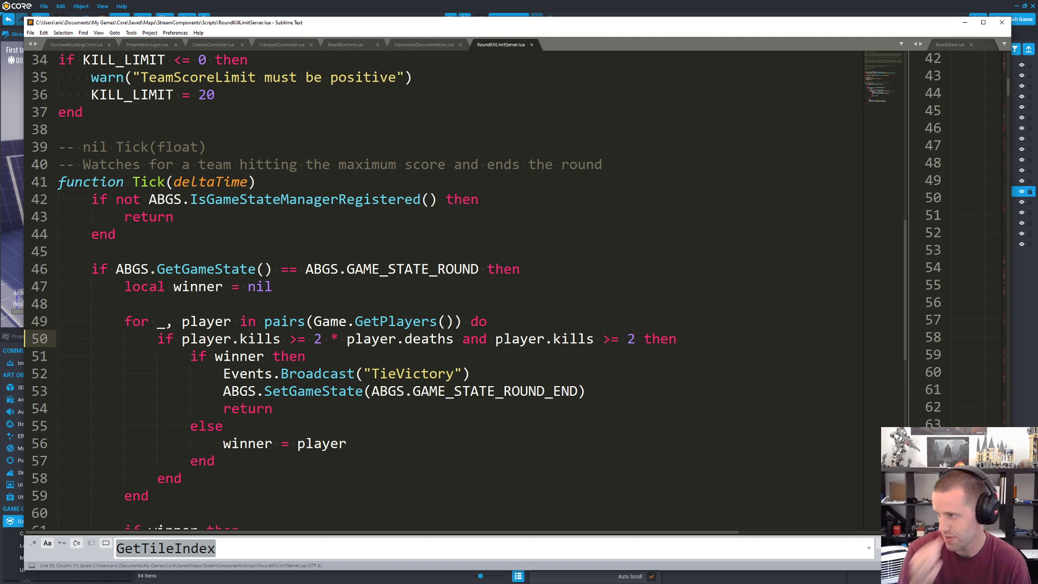
# Step: Highlight both halves of the new win condition, review the surrounding Tick function and save the script again
pyautogui.moveTo(495, 340); pyautogui.dragTo(635, 339)
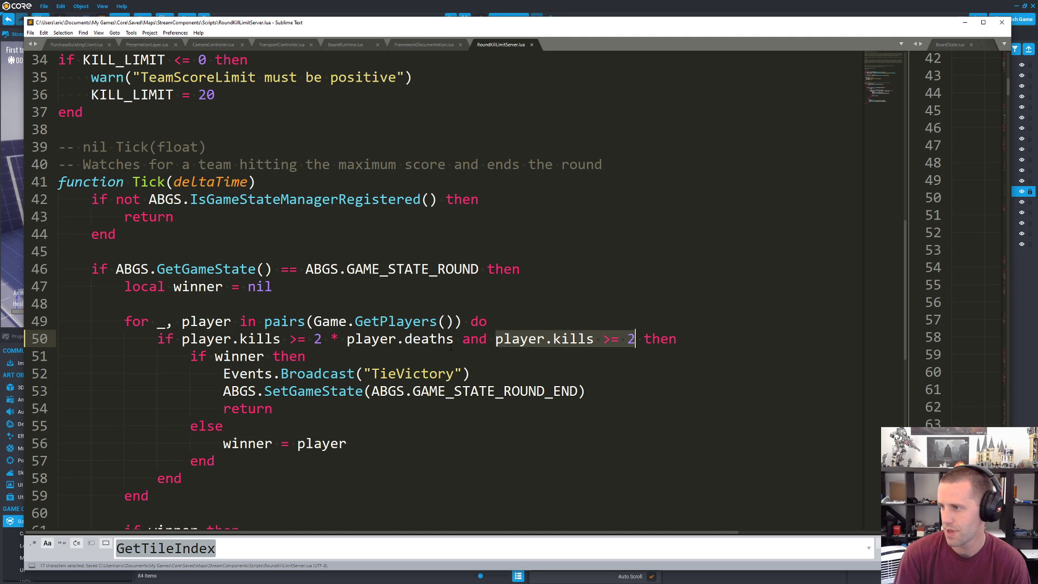
pyautogui.moveTo(452, 339); pyautogui.dragTo(183, 344)
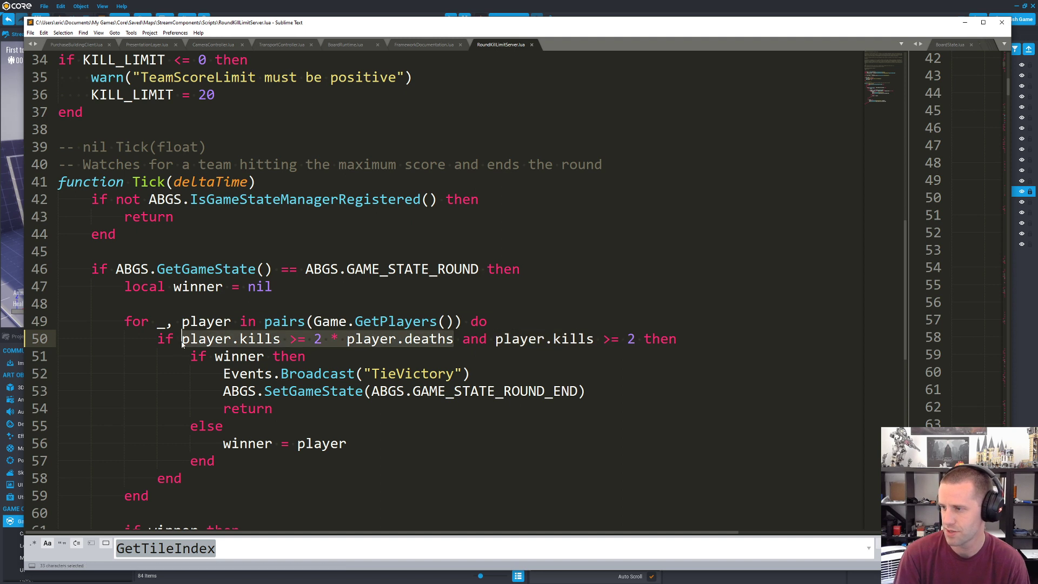
pyautogui.click(256, 339)
pyautogui.scroll(-3, 258, 332)
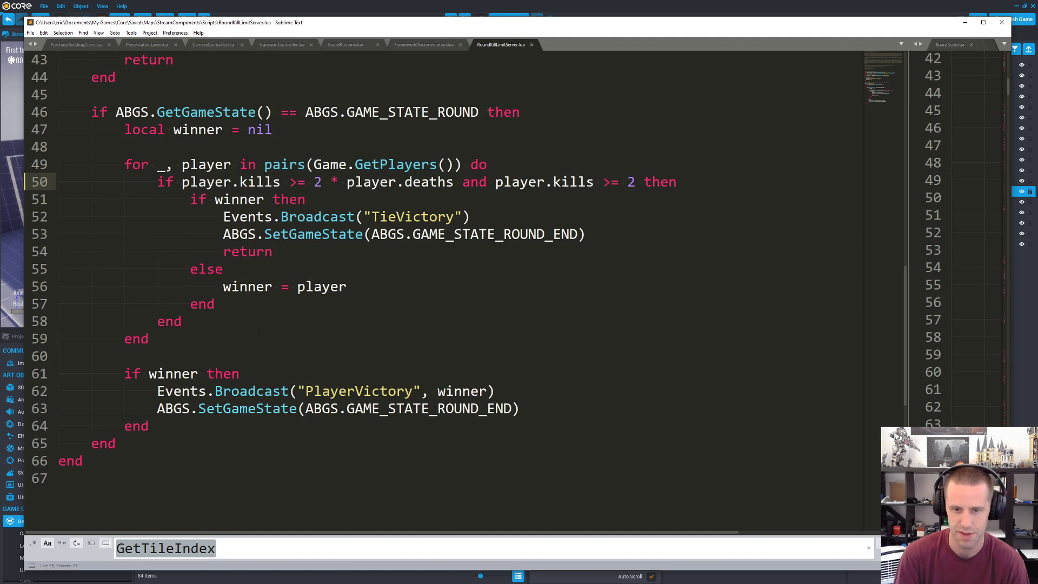
pyautogui.scroll(5, 285, 288)
pyautogui.hotkey('ctrl', 's')
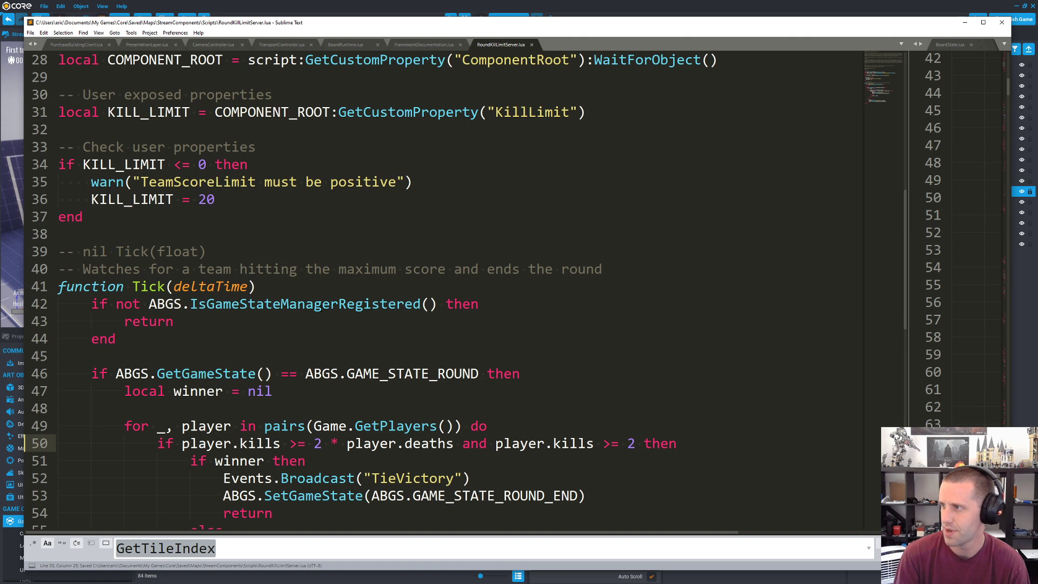
# Step: Switch back to Core, start a two-player preview and move the second player's window so both previews are reachable
pyautogui.click(555, 5)
pyautogui.click(450, 20)
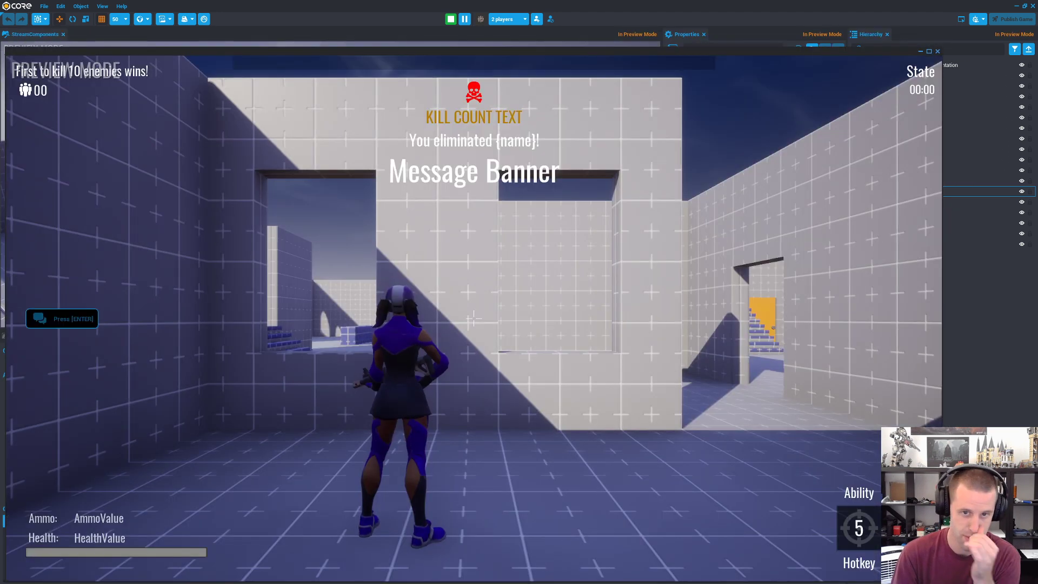
pyautogui.click(336, 65)
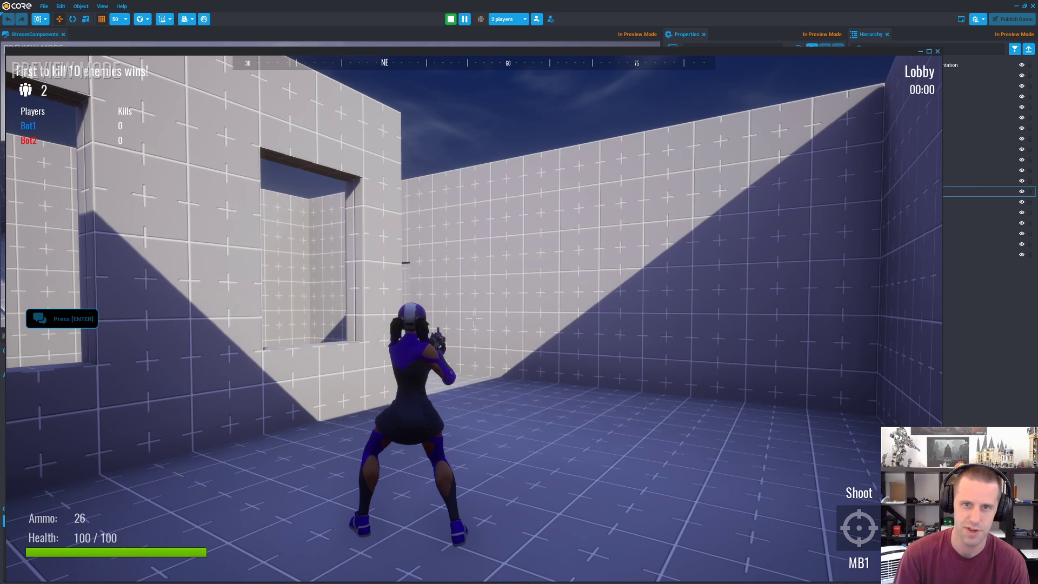
pyautogui.moveTo(0, 104); pyautogui.dragTo(349, 16)
pyautogui.press('Escape')
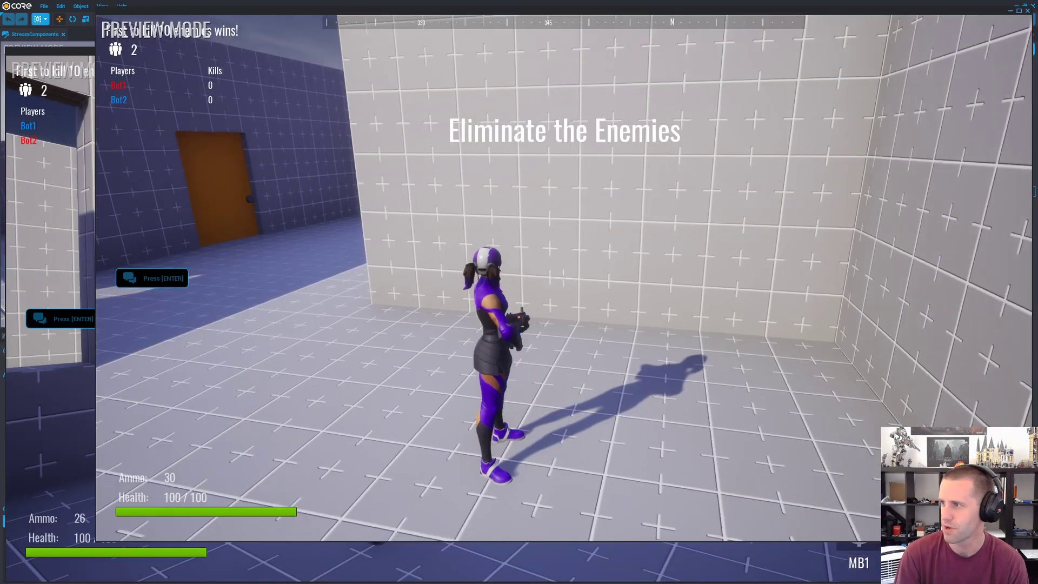
pyautogui.hotkey('alt', 'Tab')
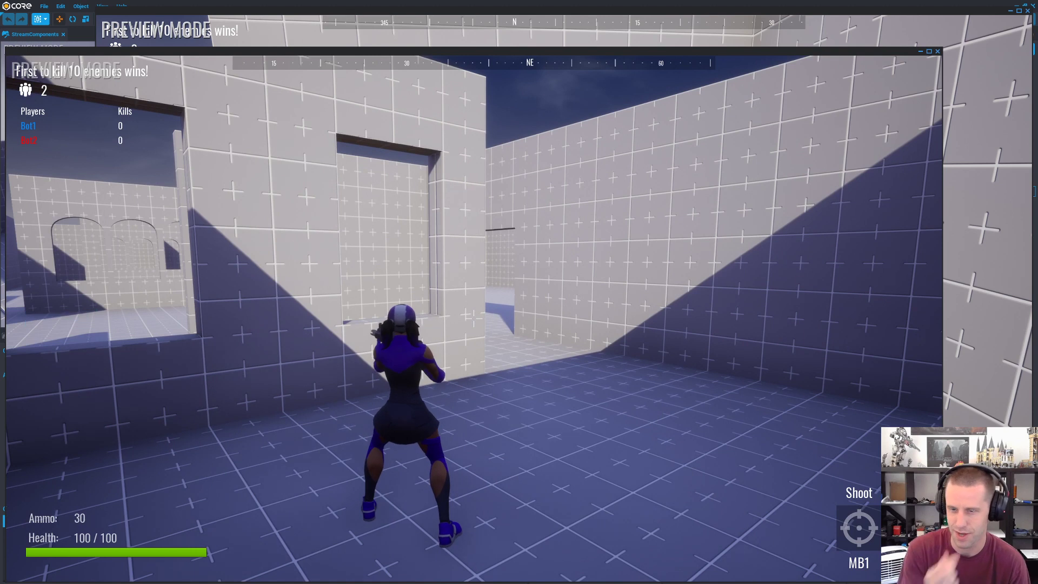
# Step: Walk the first player's character out of the starting building and through the map into the open courtyard
pyautogui.press('d')
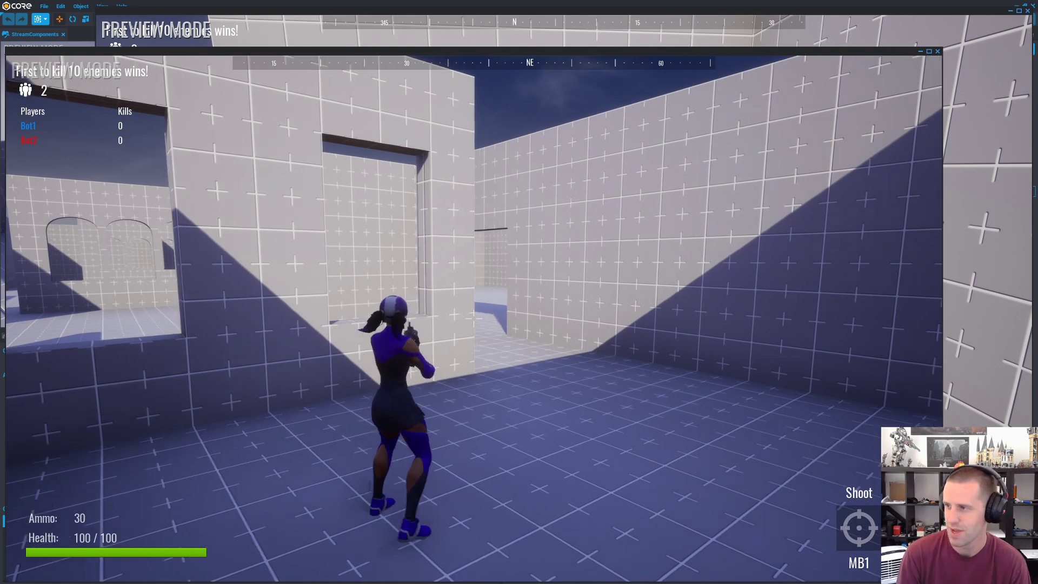
pyautogui.press('w')
pyautogui.press('d')
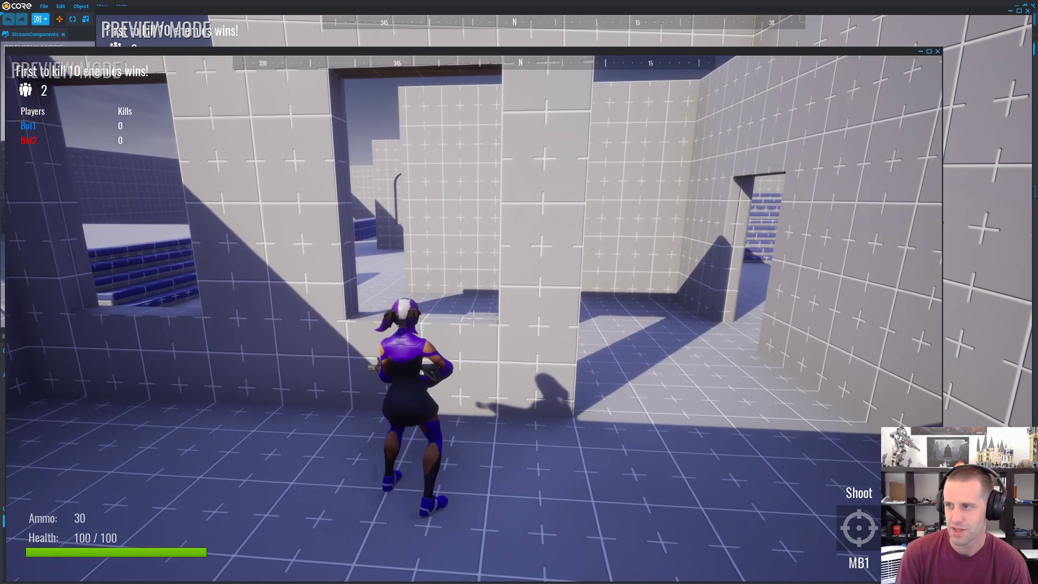
pyautogui.press('w')
pyautogui.press('w')
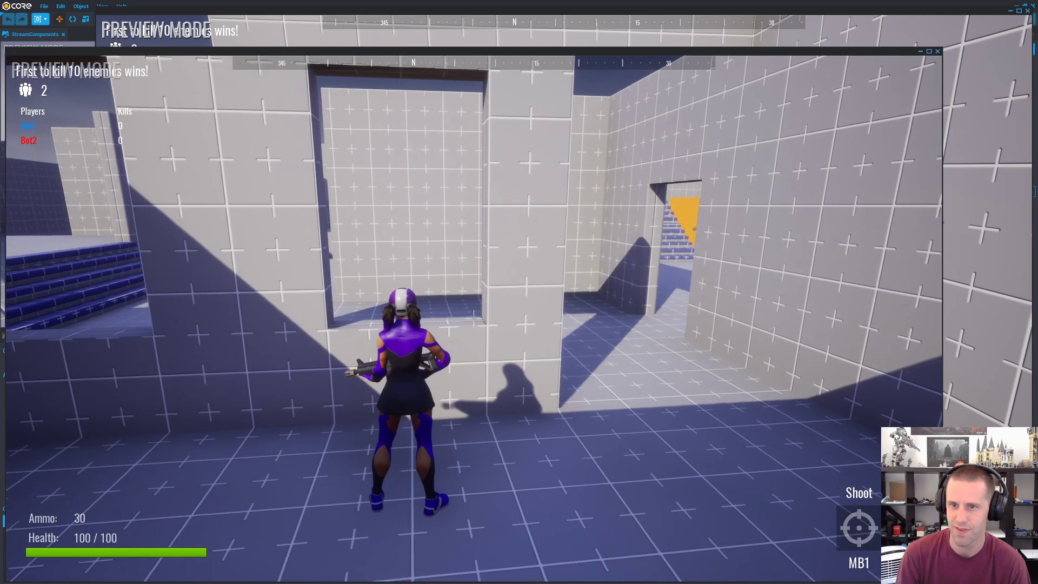
pyautogui.press('d')
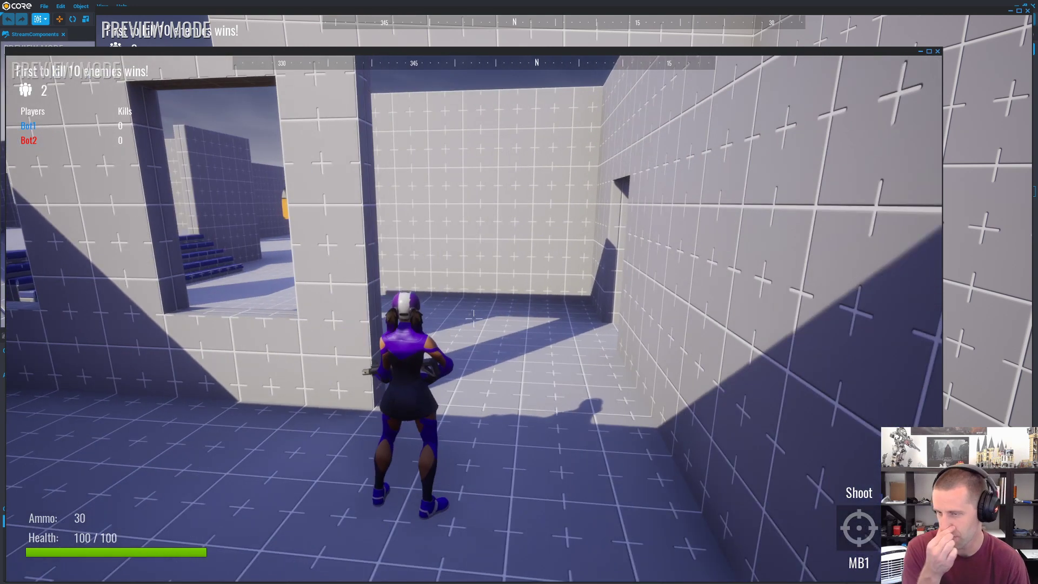
pyautogui.press('w')
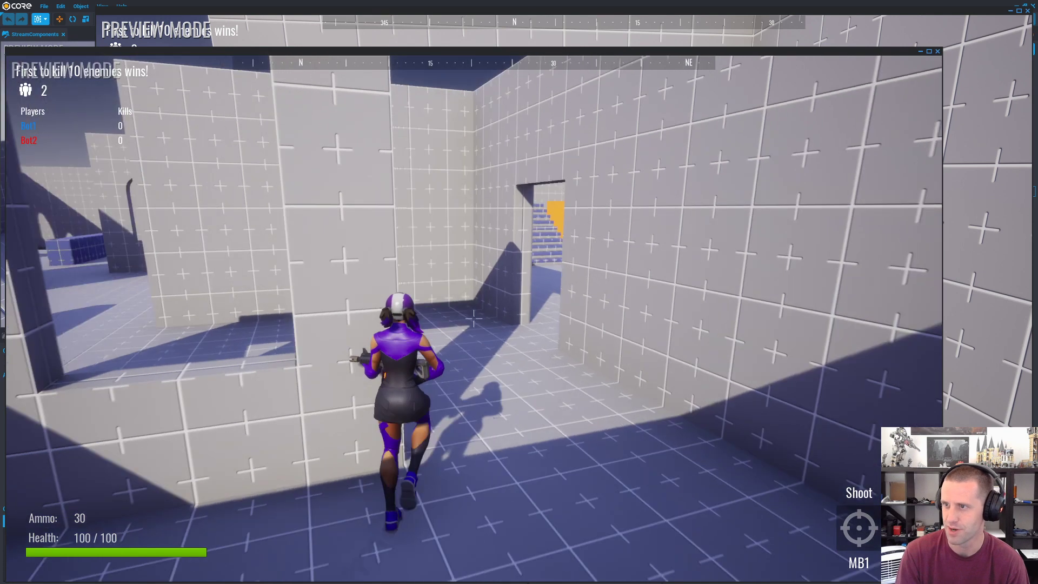
pyautogui.press('w')
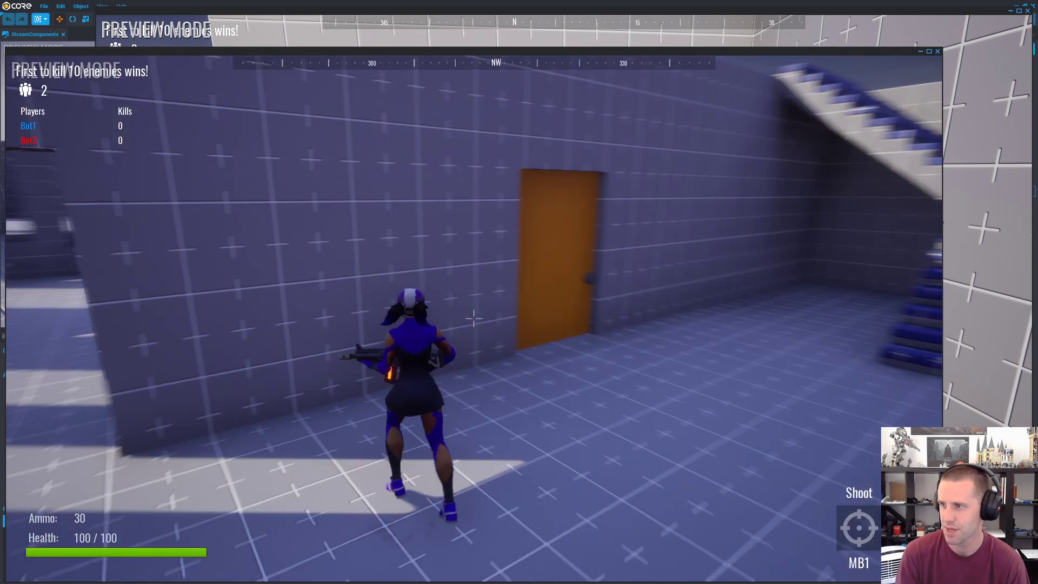
pyautogui.press('w')
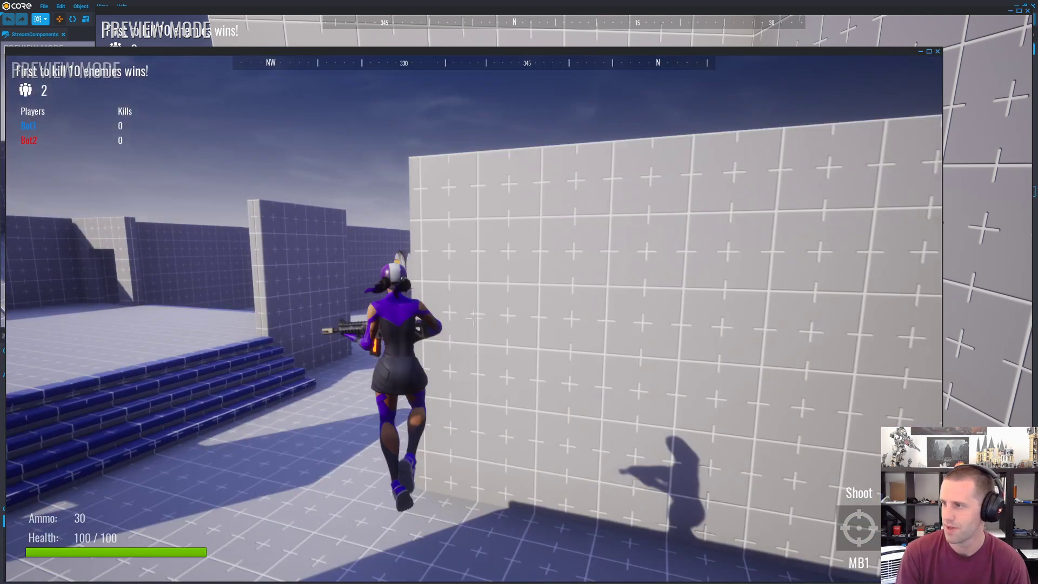
pyautogui.press('w')
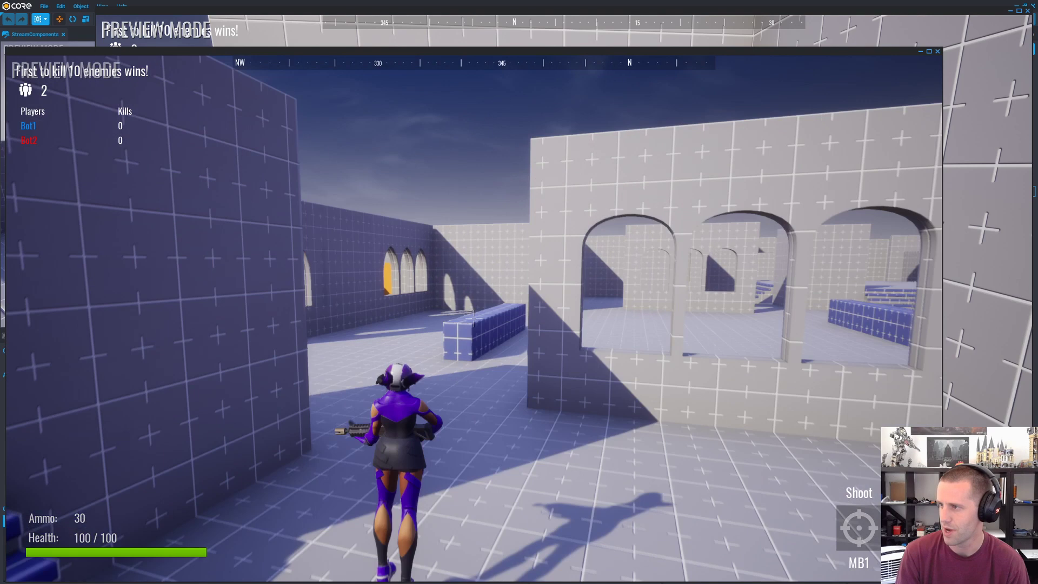
# Step: Switch to the second player's preview, approach the first player's character and shoot it until it is eliminated
pyautogui.hotkey('alt', 'Tab')
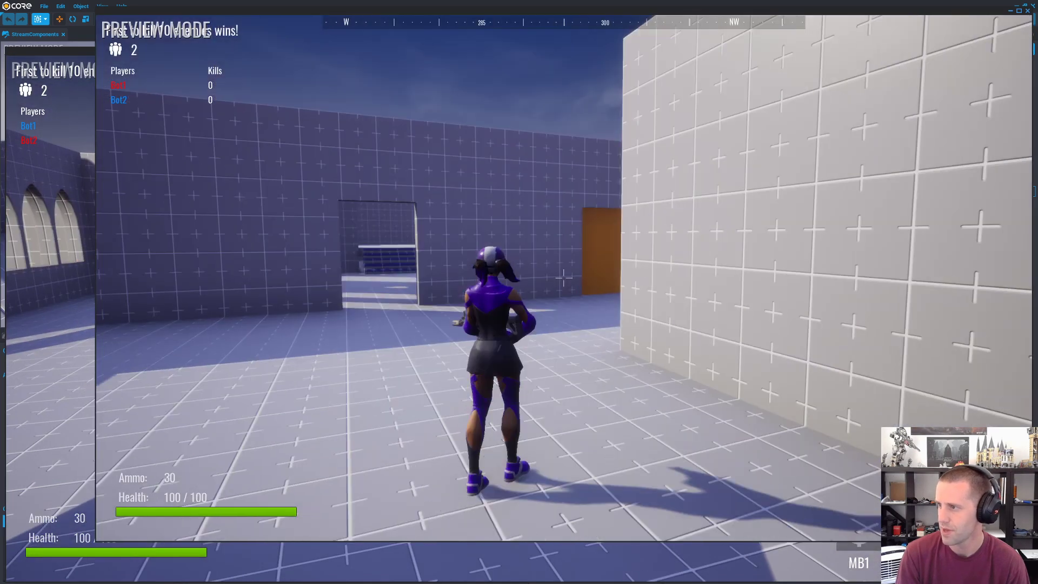
pyautogui.press('w')
pyautogui.press('w')
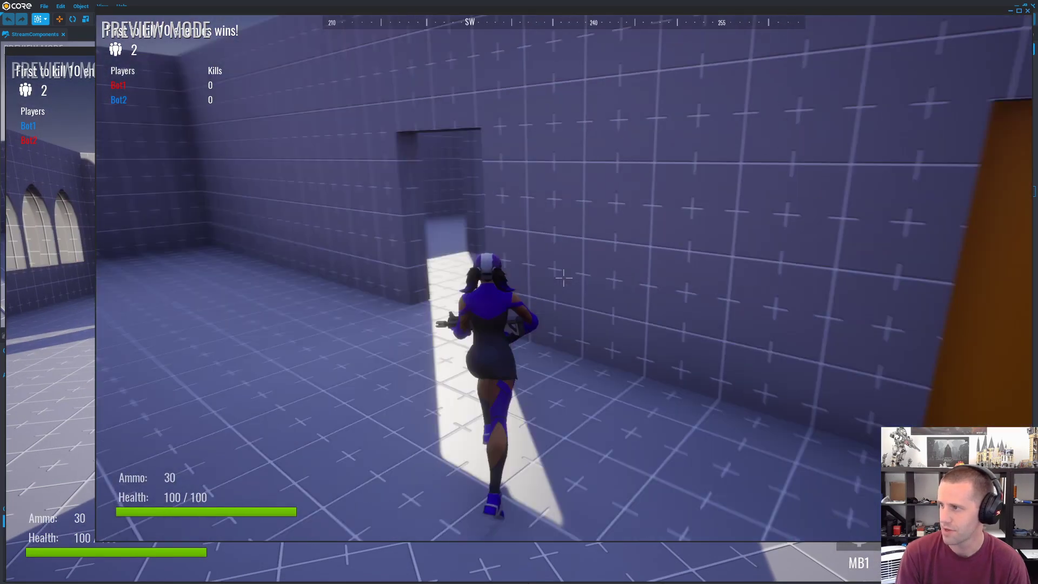
pyautogui.press('w')
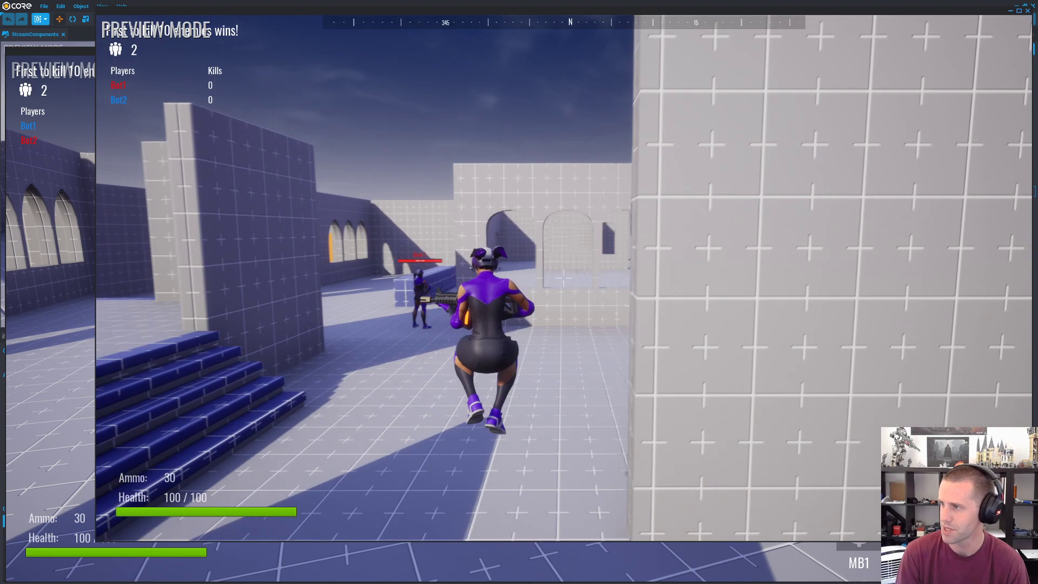
pyautogui.press('w')
pyautogui.click(563, 277)
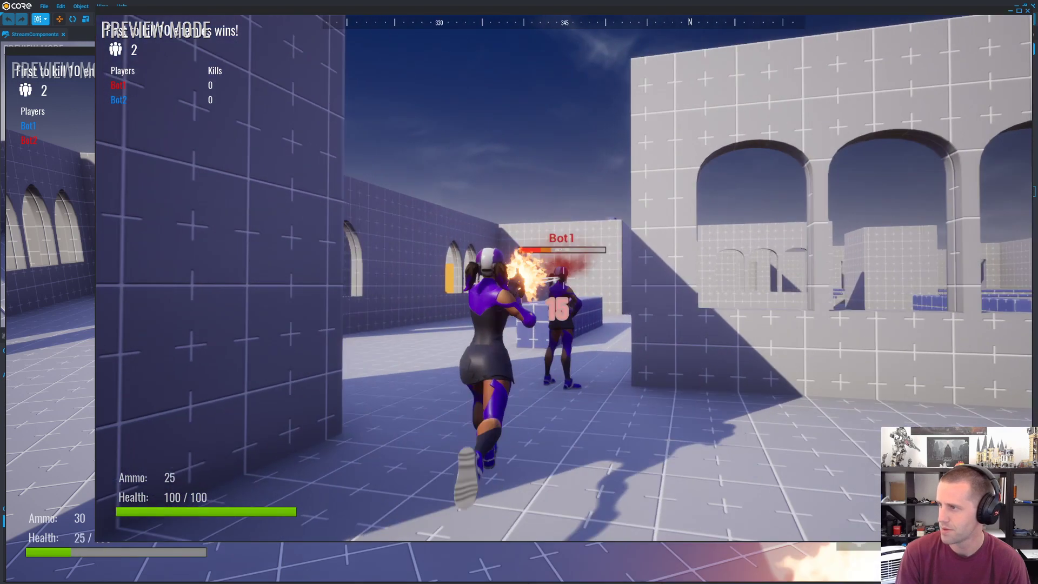
pyautogui.press('w')
pyautogui.press('r')
pyautogui.press('space')
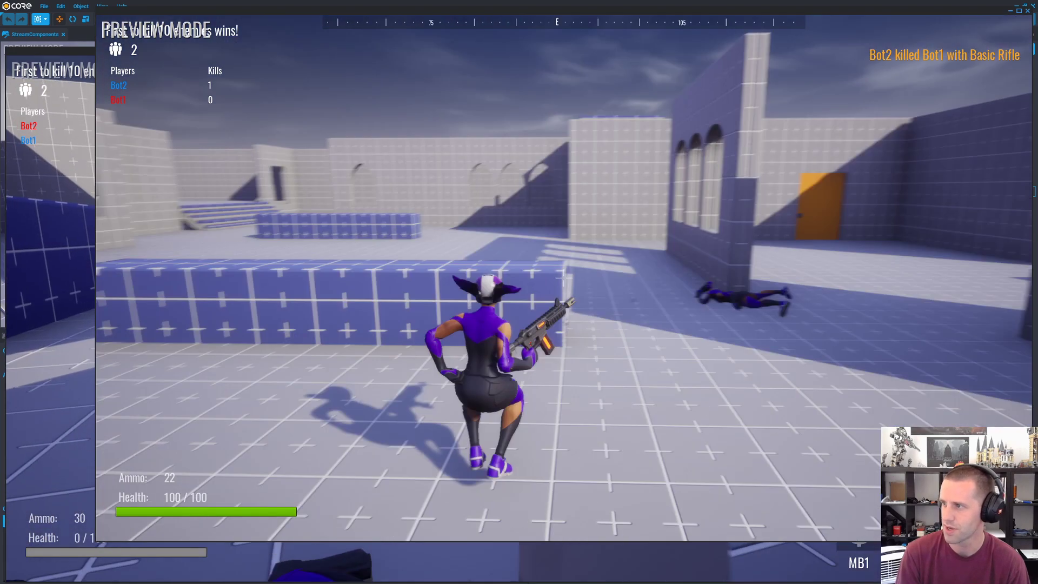
pyautogui.press('space')
# Step: Switch back to the first player's preview, climb the long block and shoot the second player's character until it is eliminated
pyautogui.hotkey('alt', 'Tab')
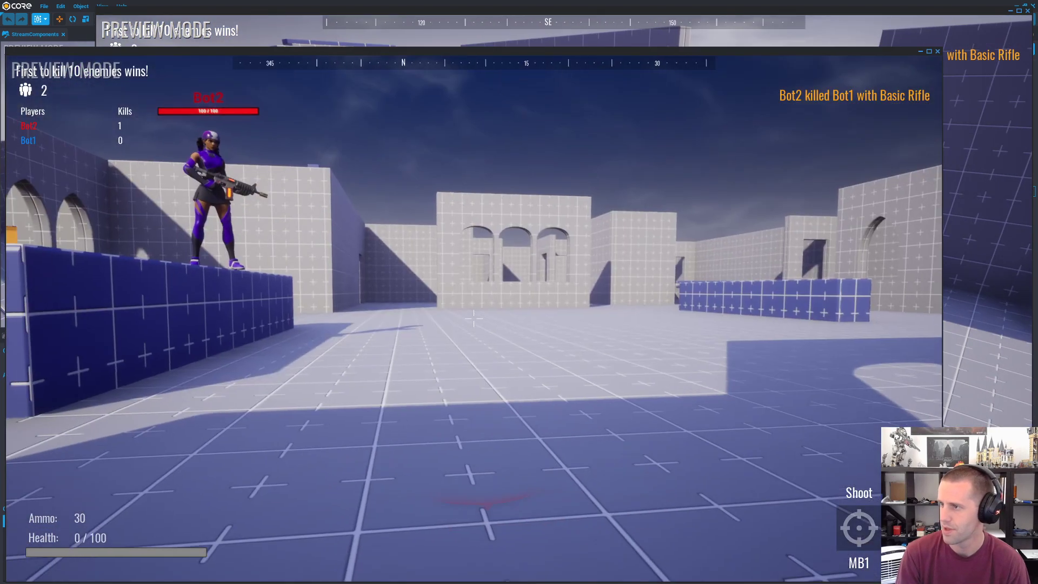
pyautogui.press('w')
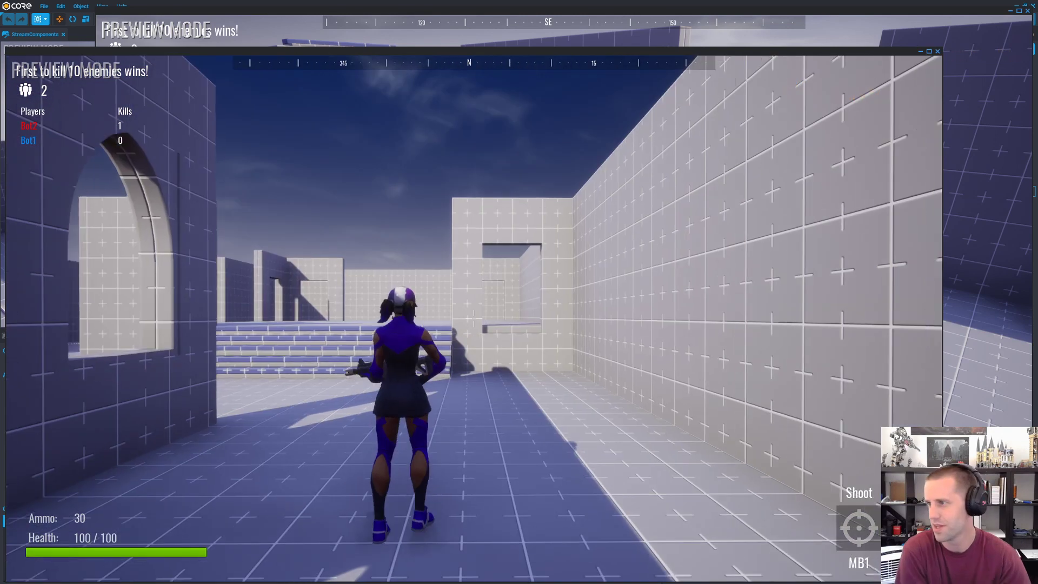
pyautogui.press('w')
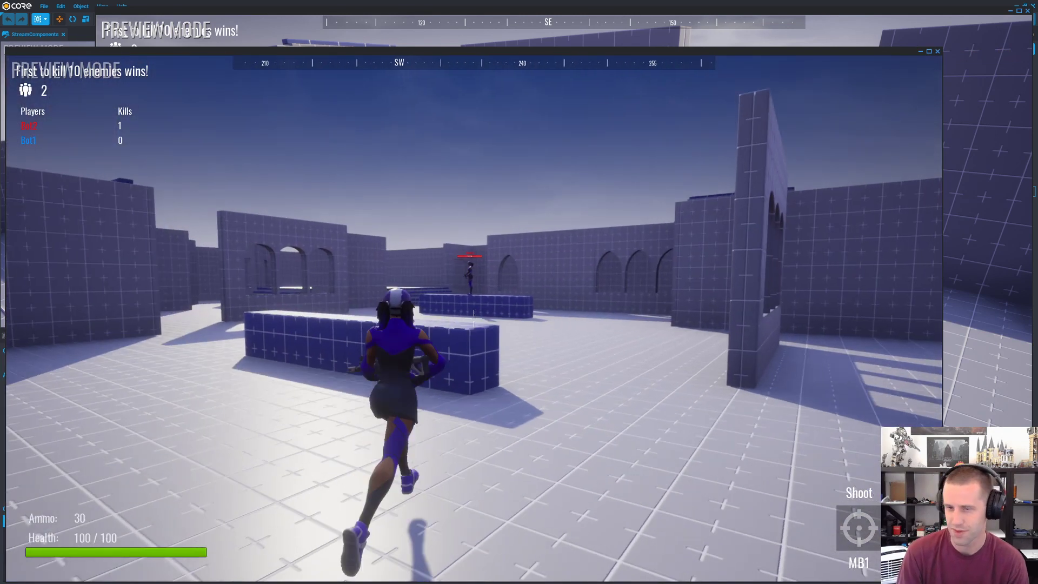
pyautogui.press('w')
pyautogui.press('space')
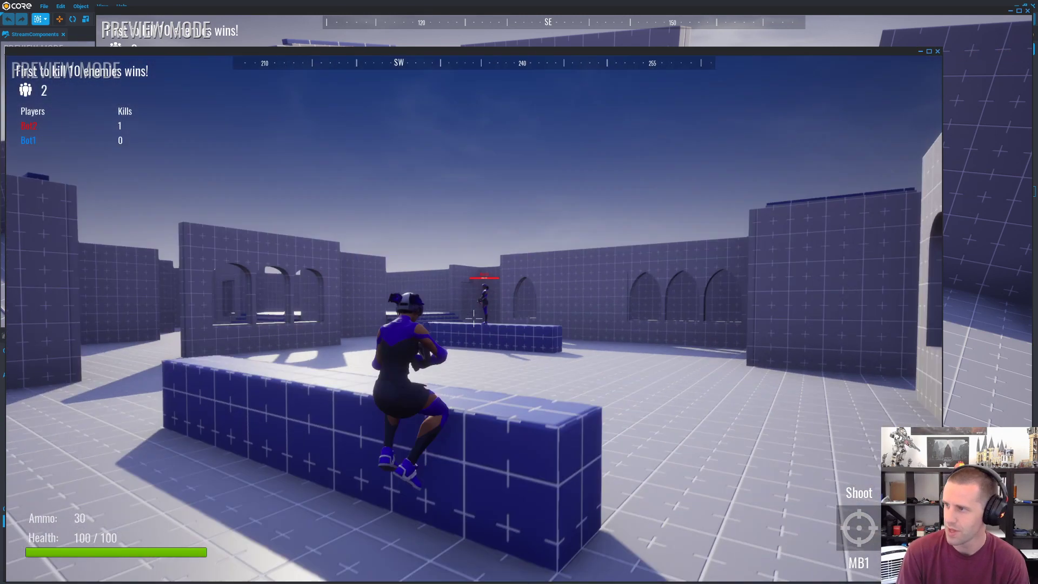
pyautogui.press('space')
pyautogui.press('space')
pyautogui.click(474, 319)
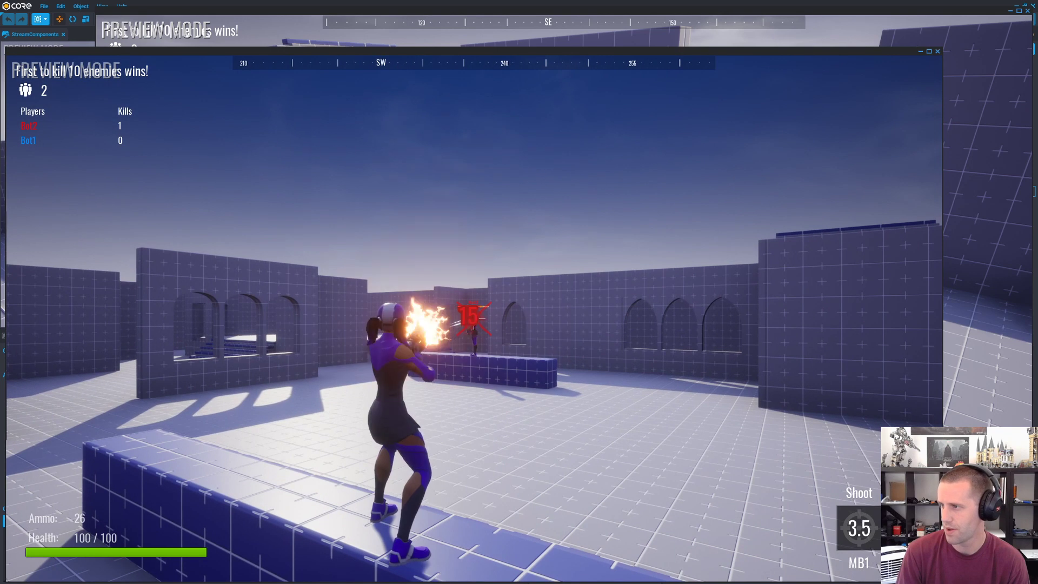
pyautogui.press('w')
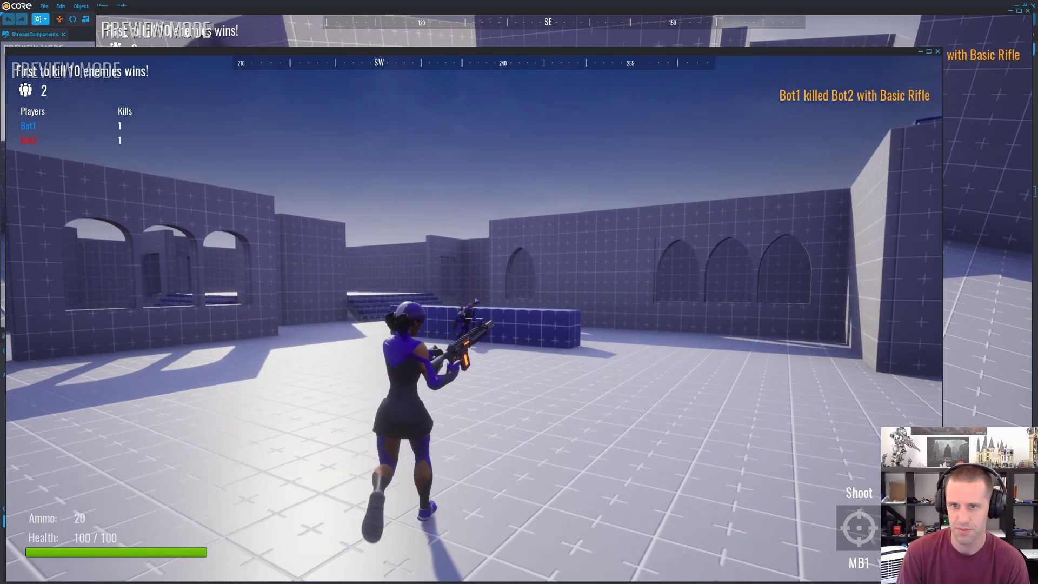
# Step: Reload the first player's rifle, roam the courtyard and leave the character on the block, switching to the second player's preview
pyautogui.press('w')
pyautogui.press('r')
pyautogui.press('space')
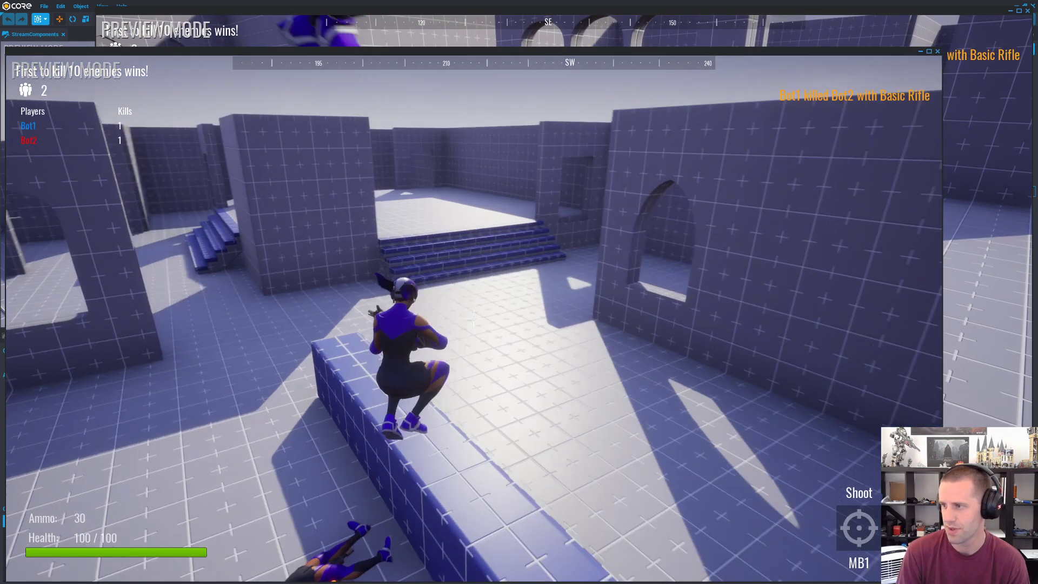
pyautogui.press('w')
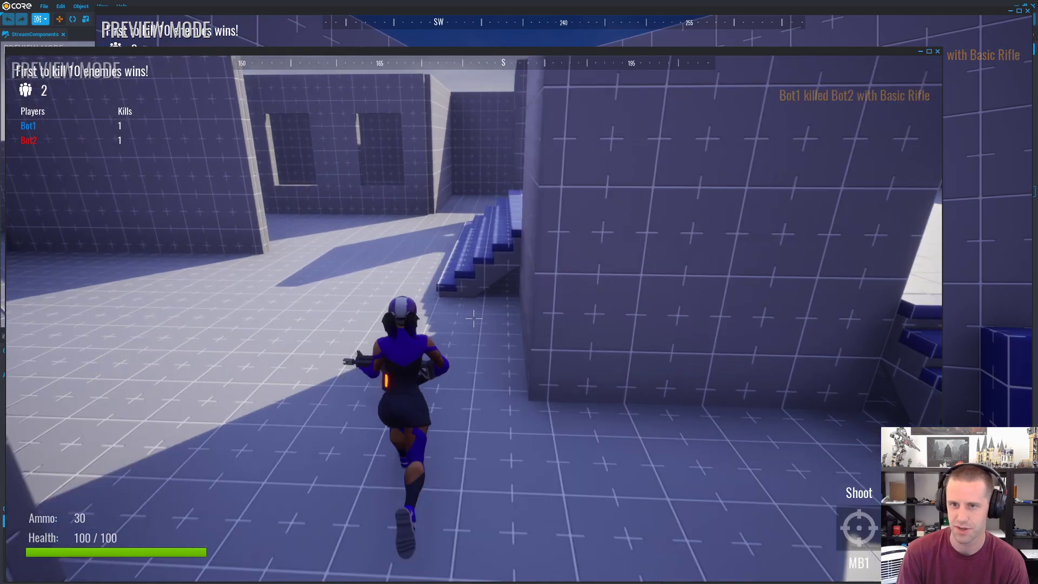
pyautogui.press('w')
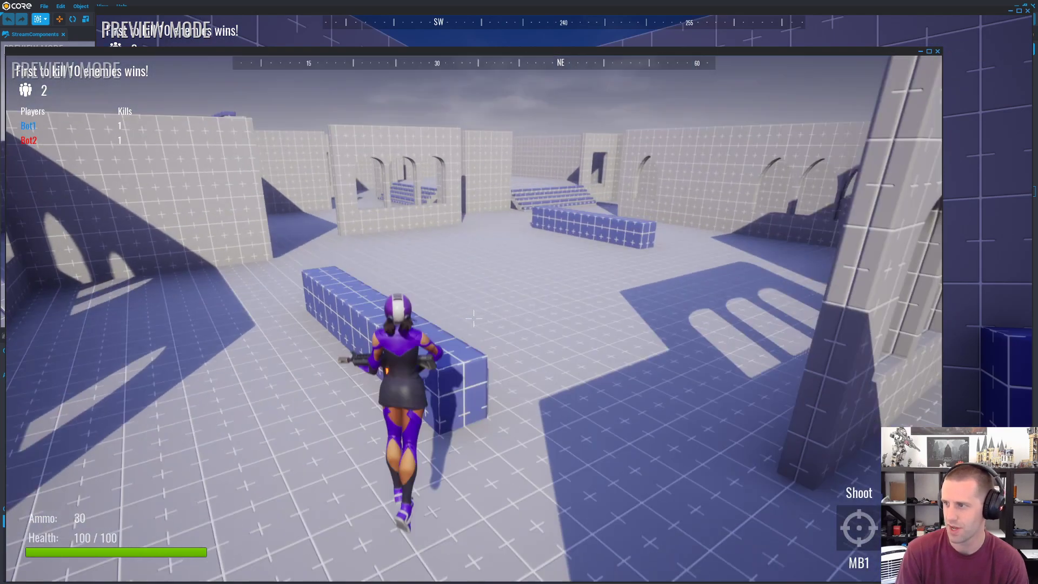
pyautogui.press('w')
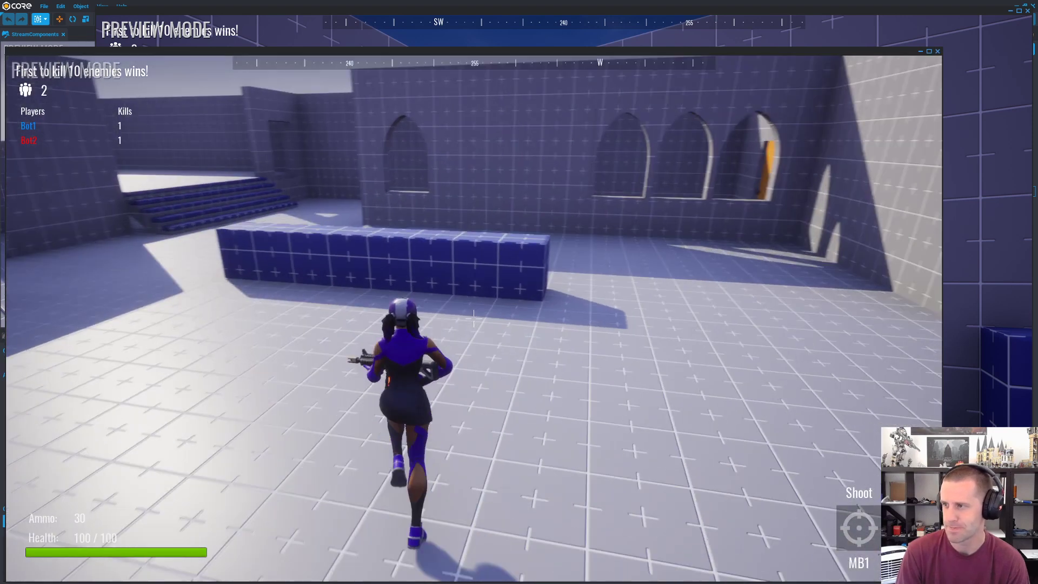
pyautogui.press('space')
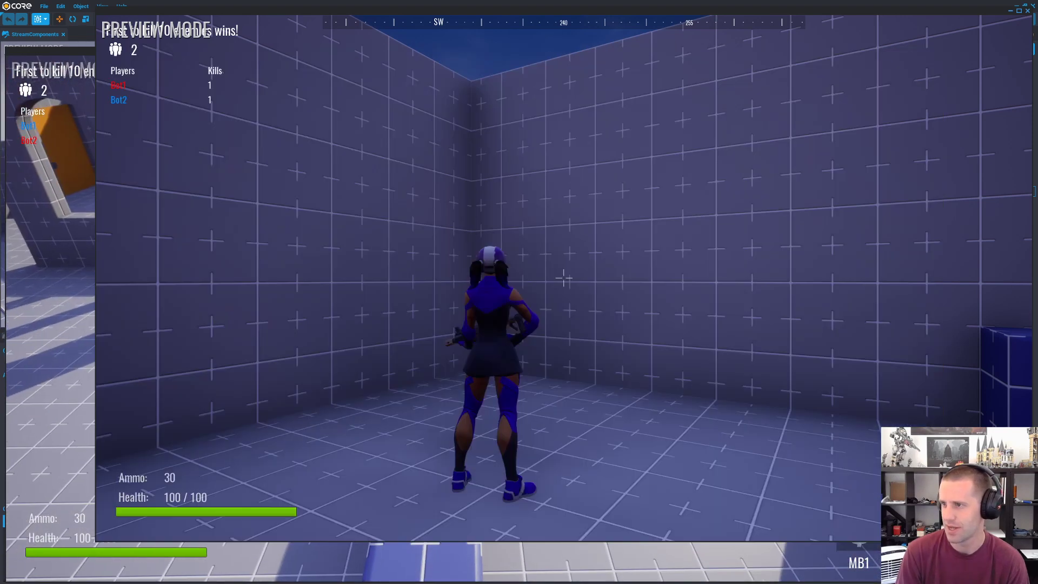
# Step: Move the second player's character into the courtyard and shoot the first player's character for a second kill
pyautogui.press('w')
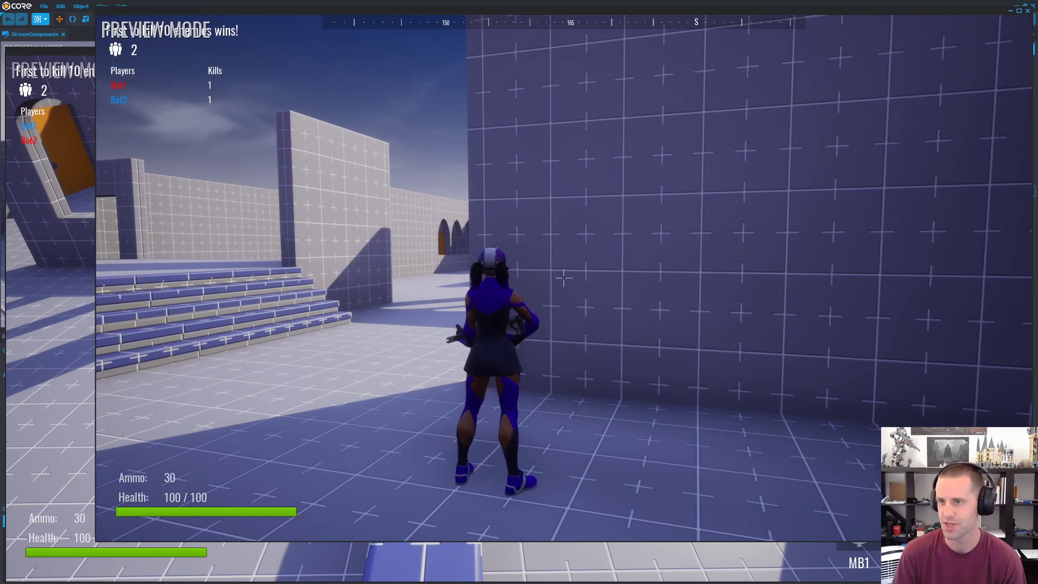
pyautogui.press('w')
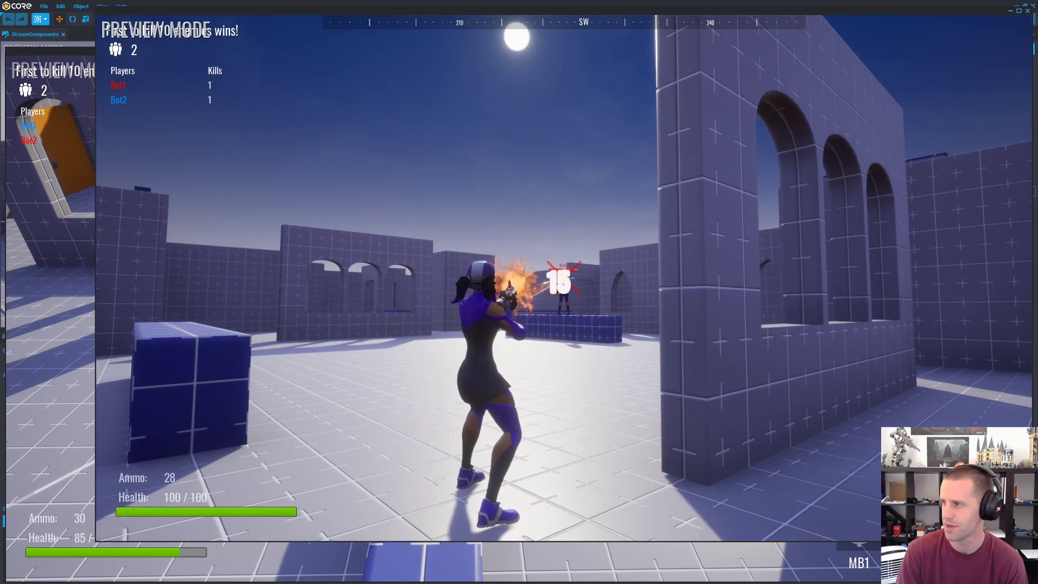
pyautogui.press('w')
pyautogui.click(564, 278)
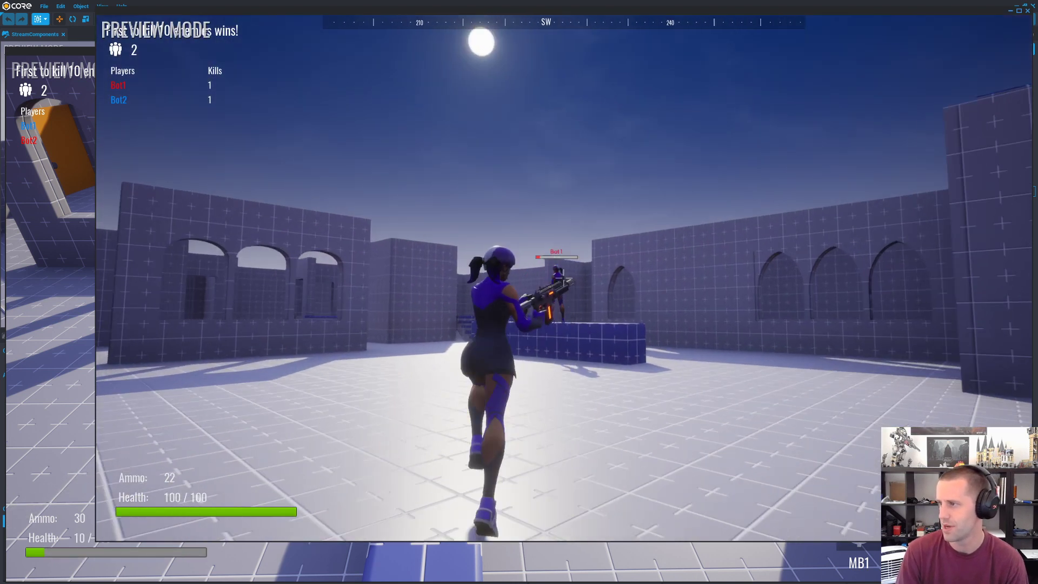
pyautogui.click(563, 278)
pyautogui.press('space')
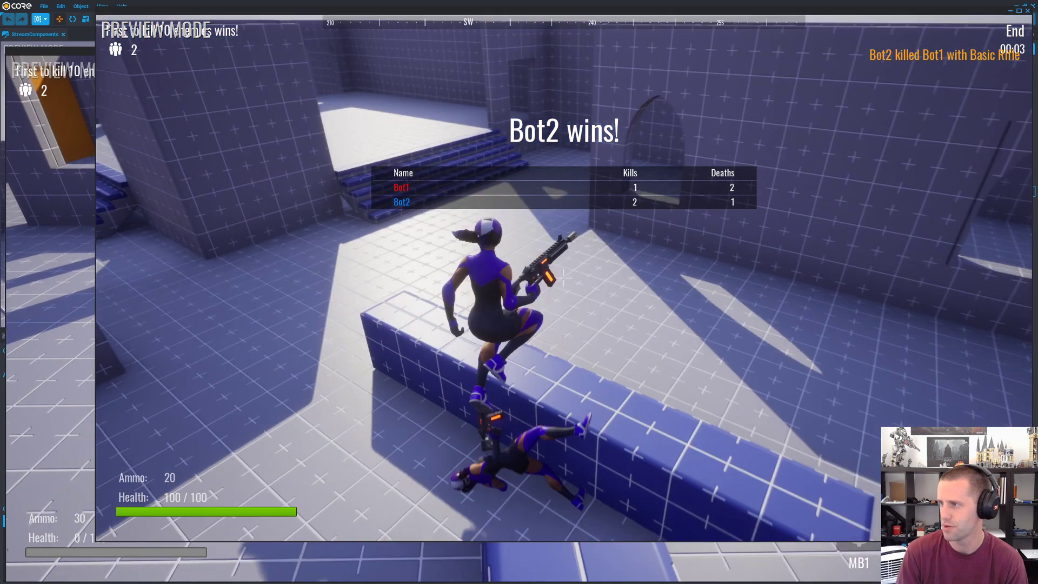
# Step: Keep moving the second player's character through the round end into the new round, and stop the two-player preview
pyautogui.press('w')
pyautogui.press('space')
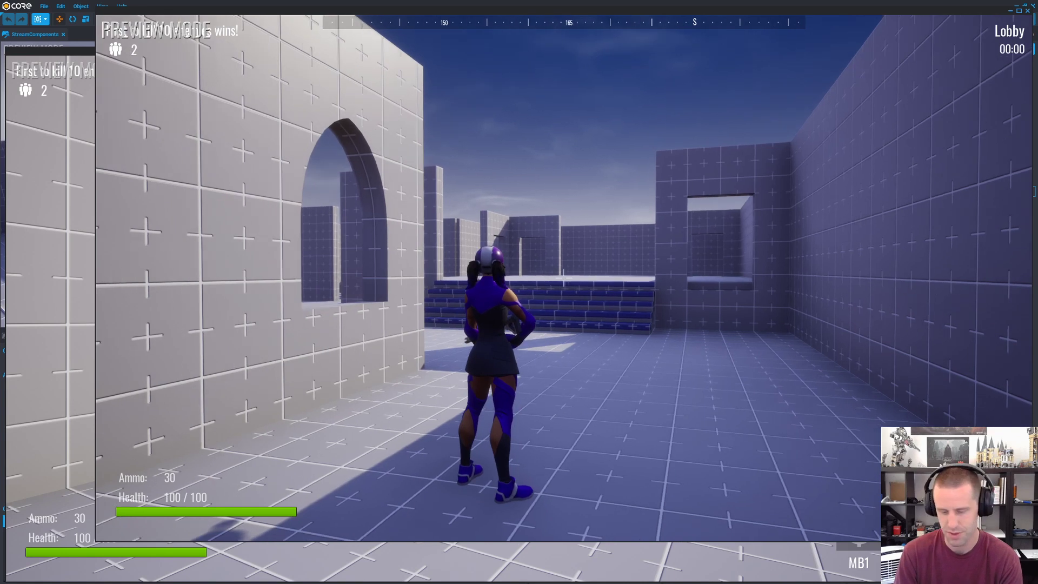
pyautogui.press('w')
pyautogui.press('space')
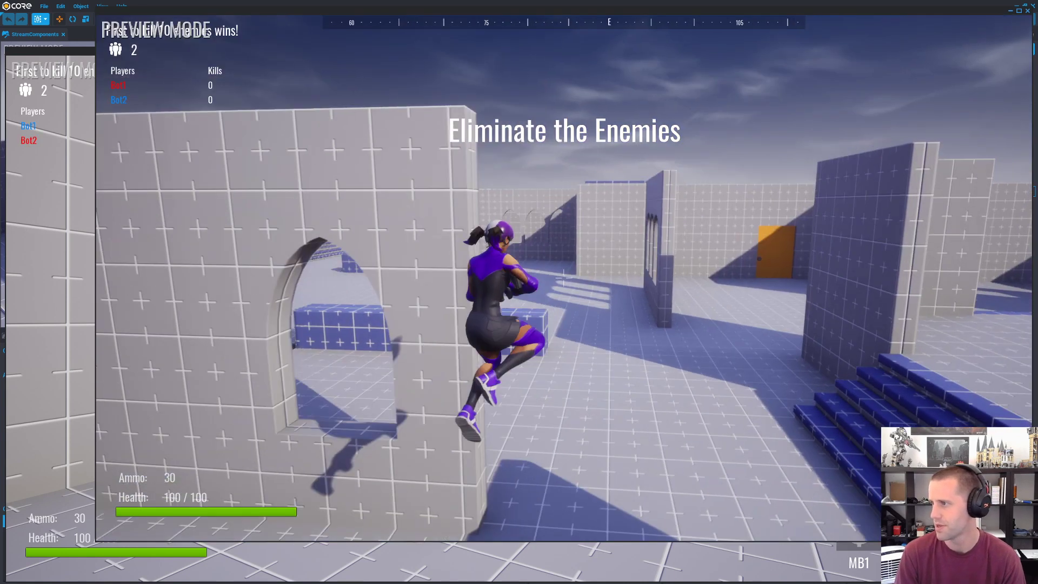
pyautogui.press('Escape')
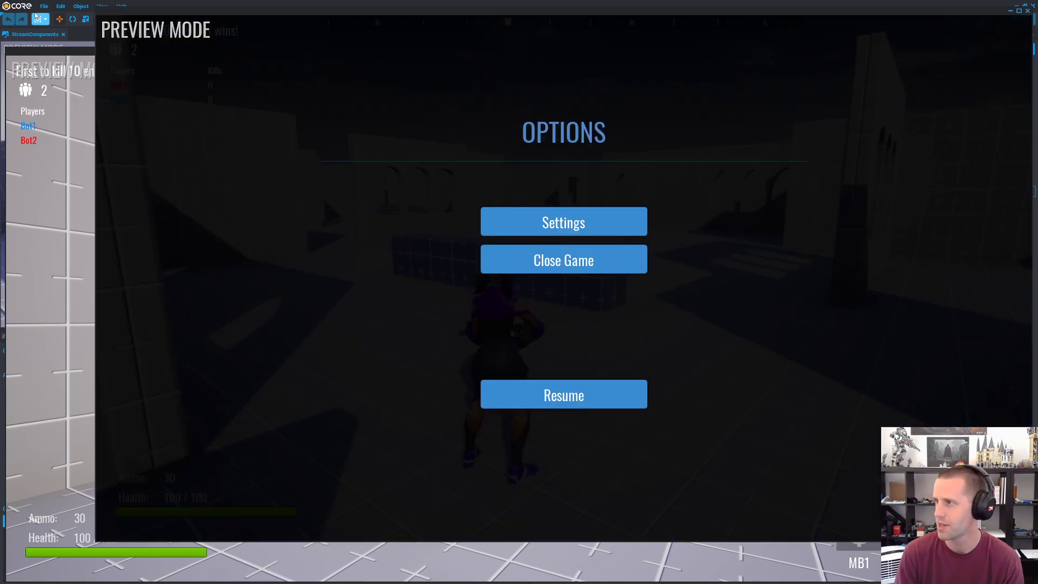
pyautogui.click(192, 3)
pyautogui.click(451, 20)
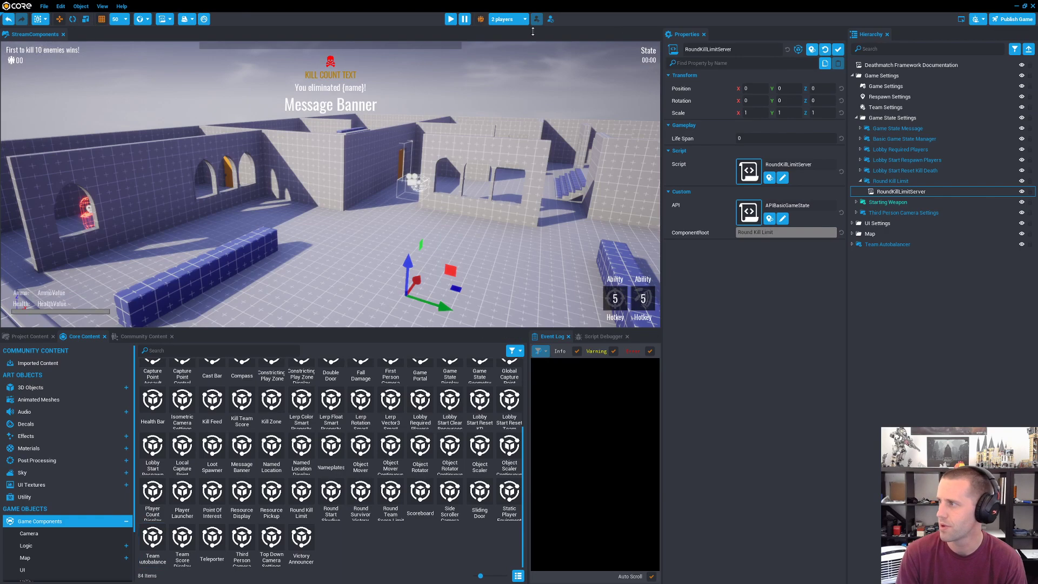
# Step: Search the hierarchy for scoreboard, select the Scoreboard object and highlight its Binding value
pyautogui.click(889, 49)
pyautogui.write('scoreboard')
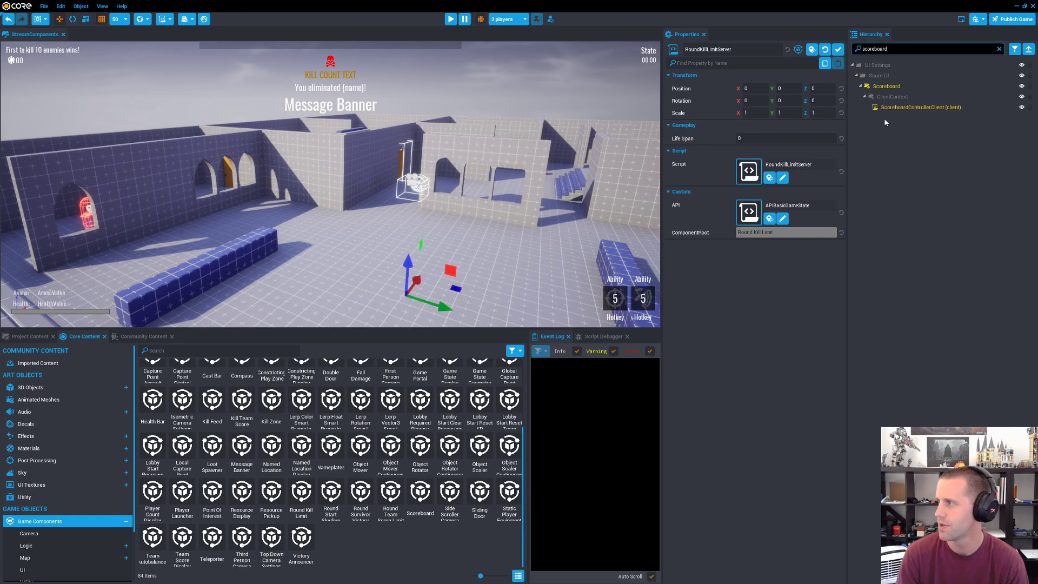
pyautogui.click(886, 87)
pyautogui.click(778, 227)
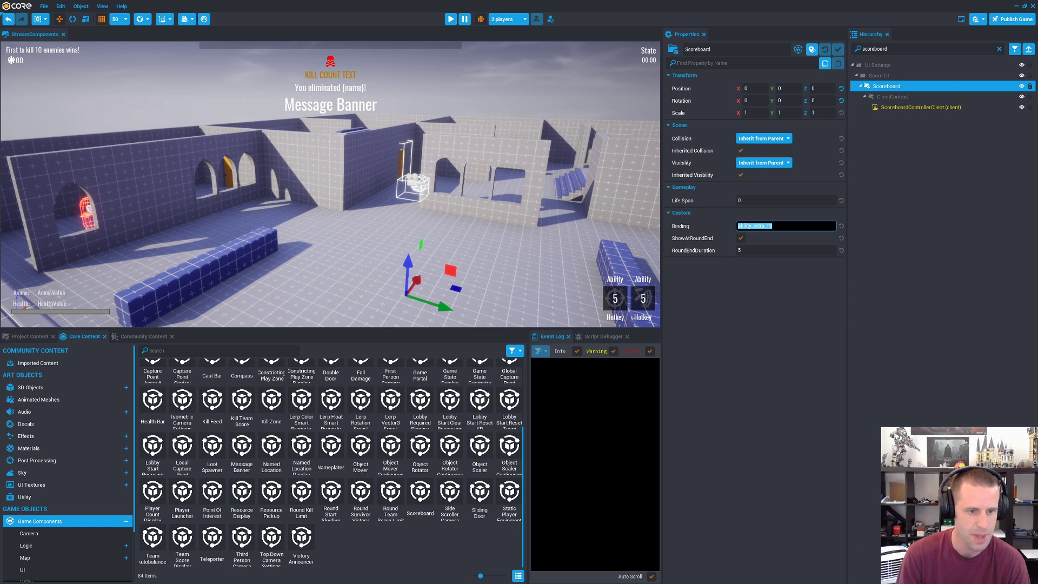
# Step: Open the Lua API documentation in the browser and look through the Core API overview, placing the browser window over the editor
pyautogui.click(122, 7)
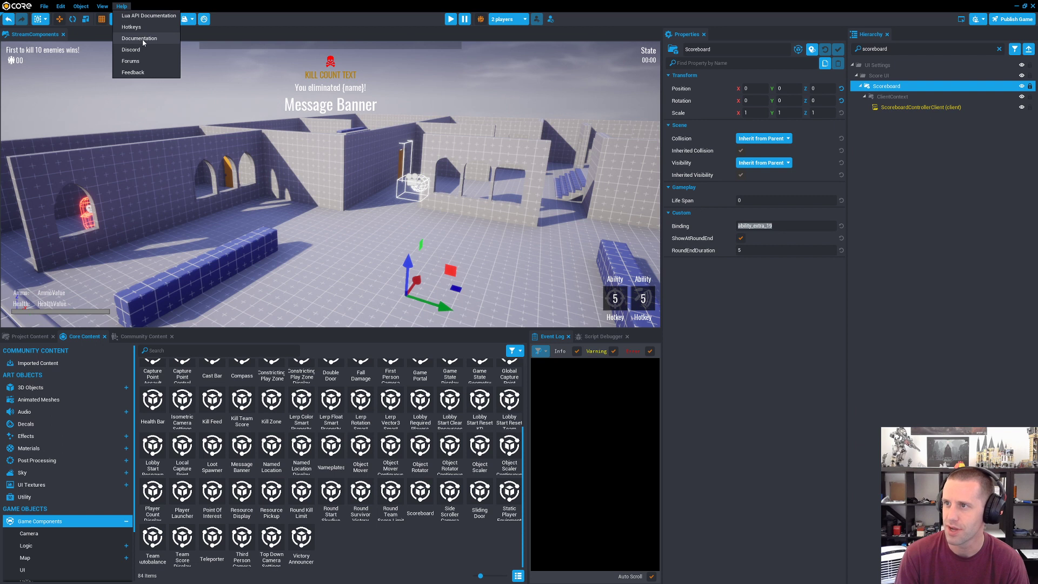
pyautogui.click(124, 6)
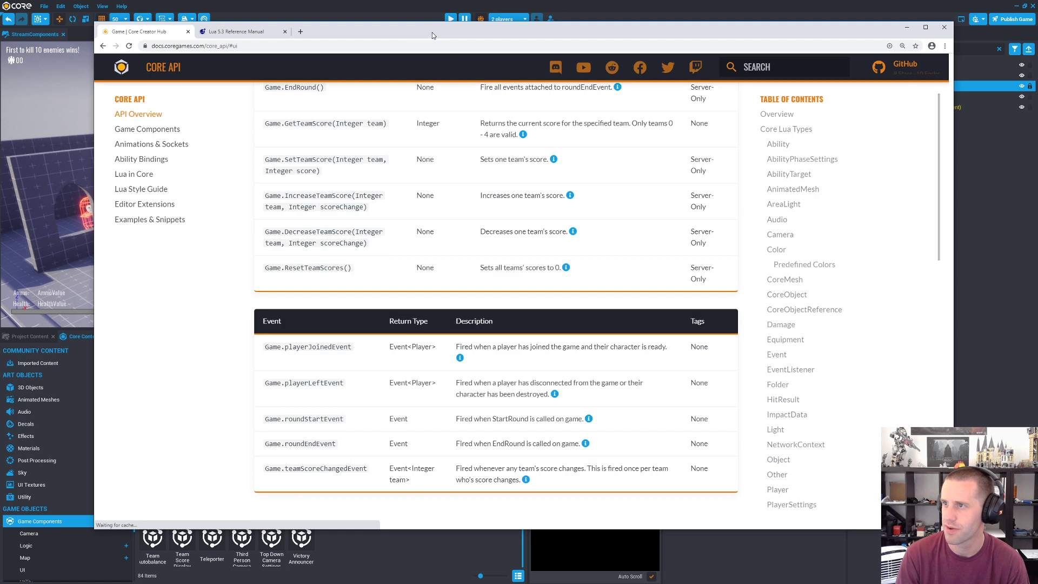
pyautogui.moveTo(432, 33); pyautogui.dragTo(424, 33)
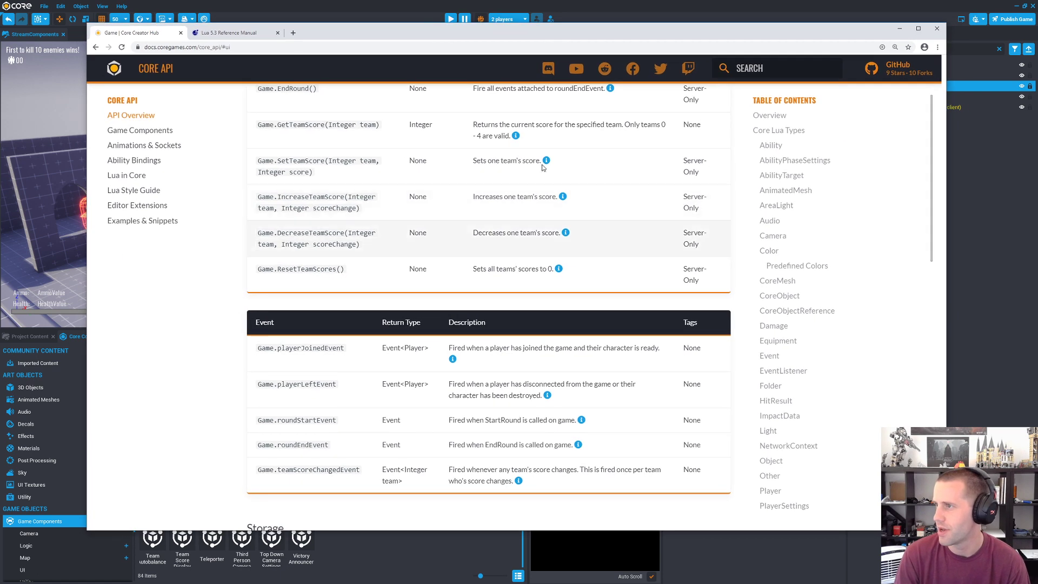
pyautogui.scroll(15, 500, 260)
pyautogui.scroll(15, 502, 261)
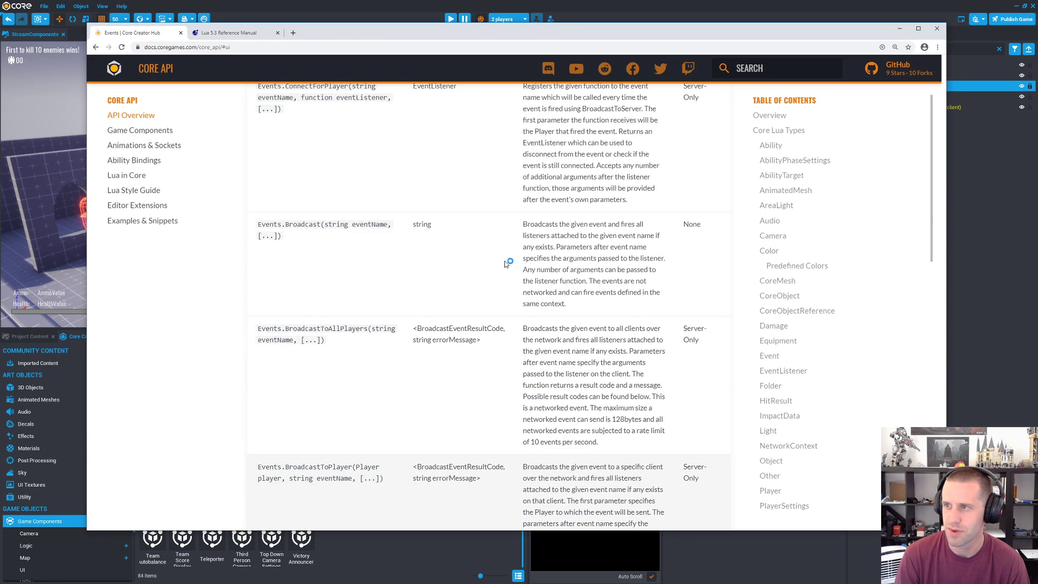
pyautogui.scroll(6, 504, 262)
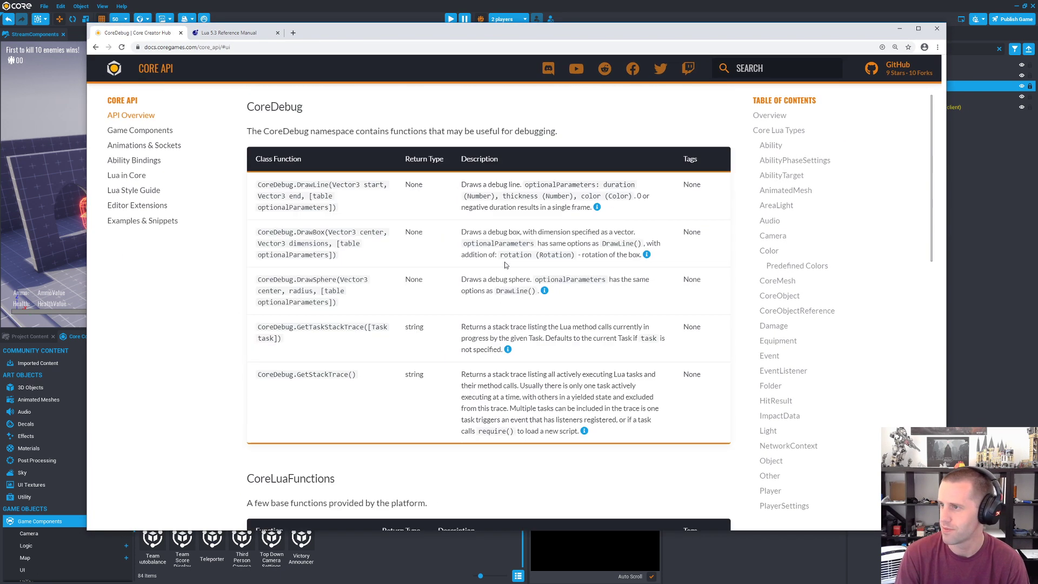
pyautogui.scroll(-5, 504, 262)
pyautogui.moveTo(629, 37); pyautogui.dragTo(629, 295)
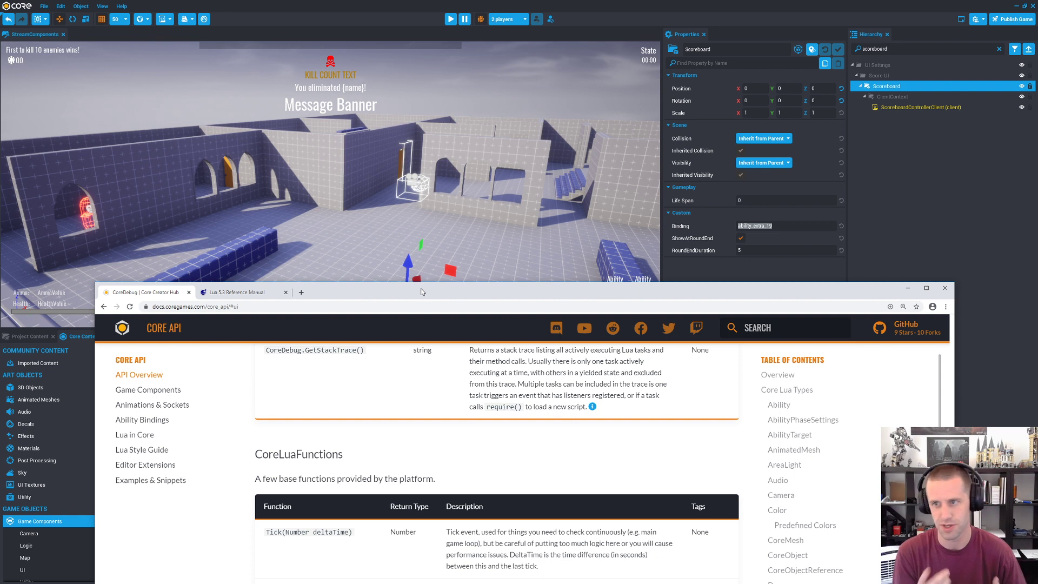
pyautogui.moveTo(413, 296); pyautogui.dragTo(414, 121)
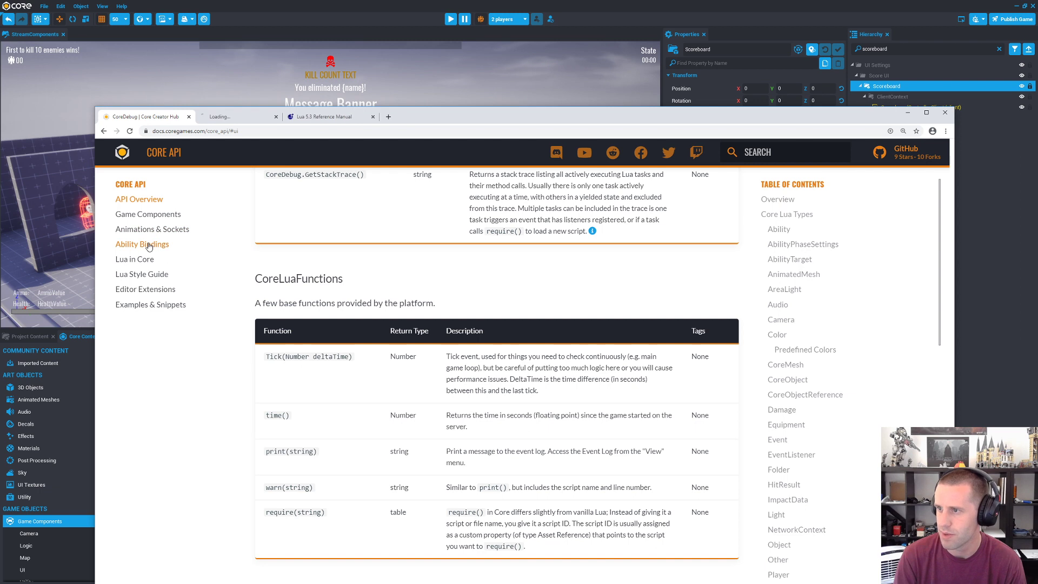
# Step: Open the Ability Bindings page, refresh the site and find which key the ability_extra_19 binding uses
pyautogui.click(237, 118)
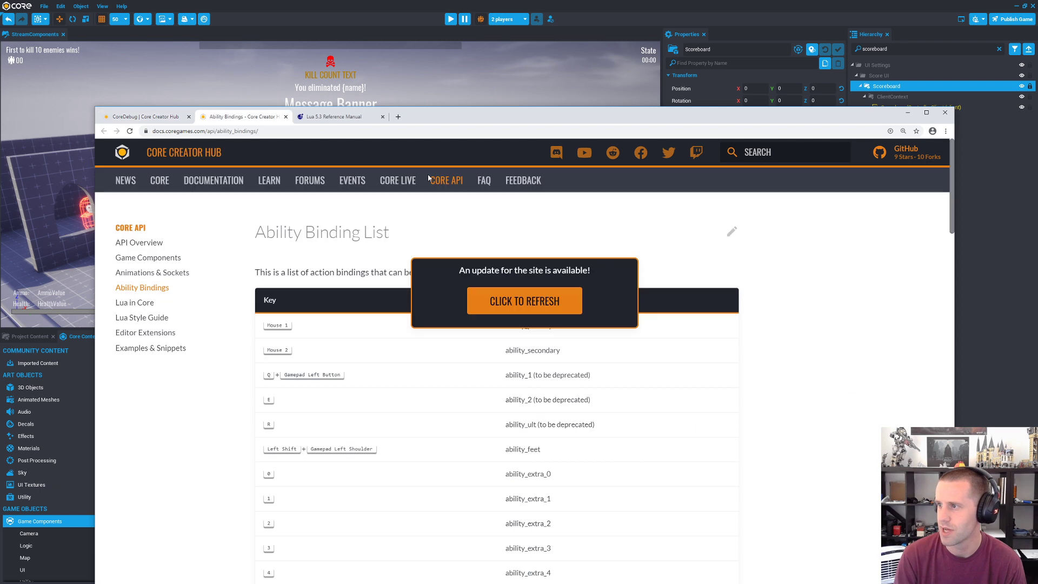
pyautogui.click(528, 311)
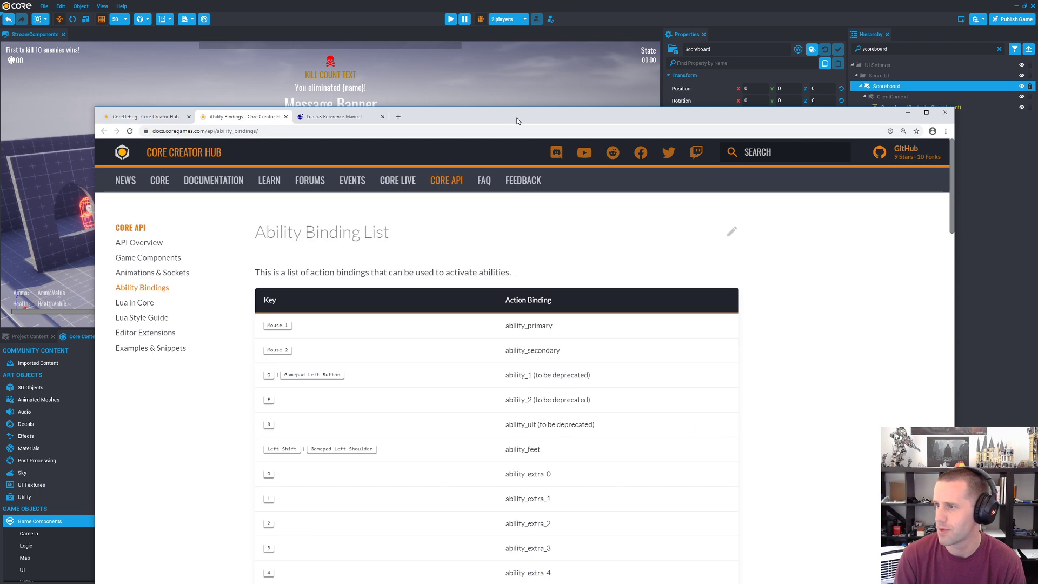
pyautogui.moveTo(516, 121); pyautogui.dragTo(504, 52)
pyautogui.scroll(-10, 498, 336)
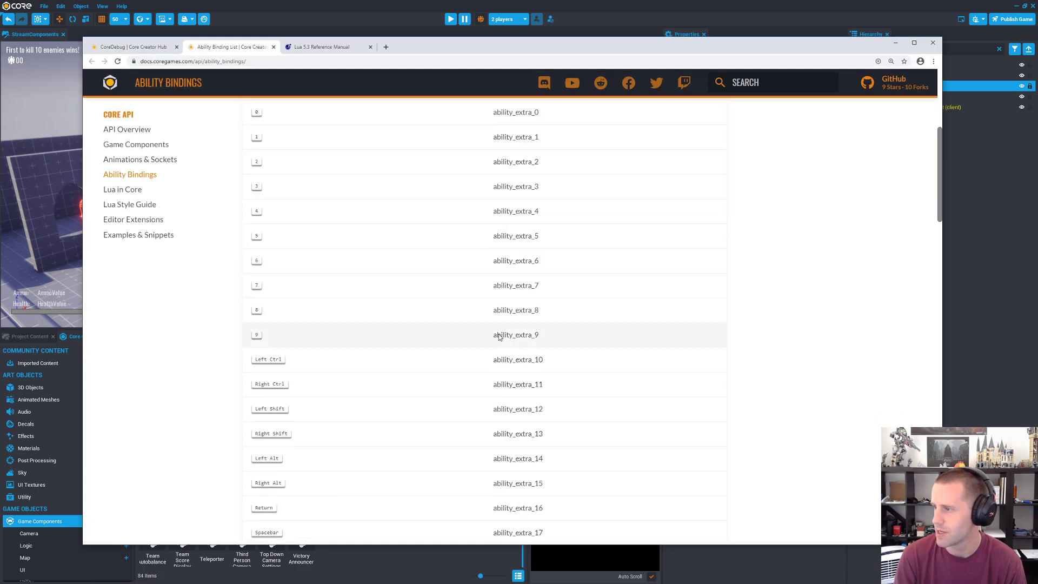
pyautogui.moveTo(248, 309); pyautogui.dragTo(241, 312)
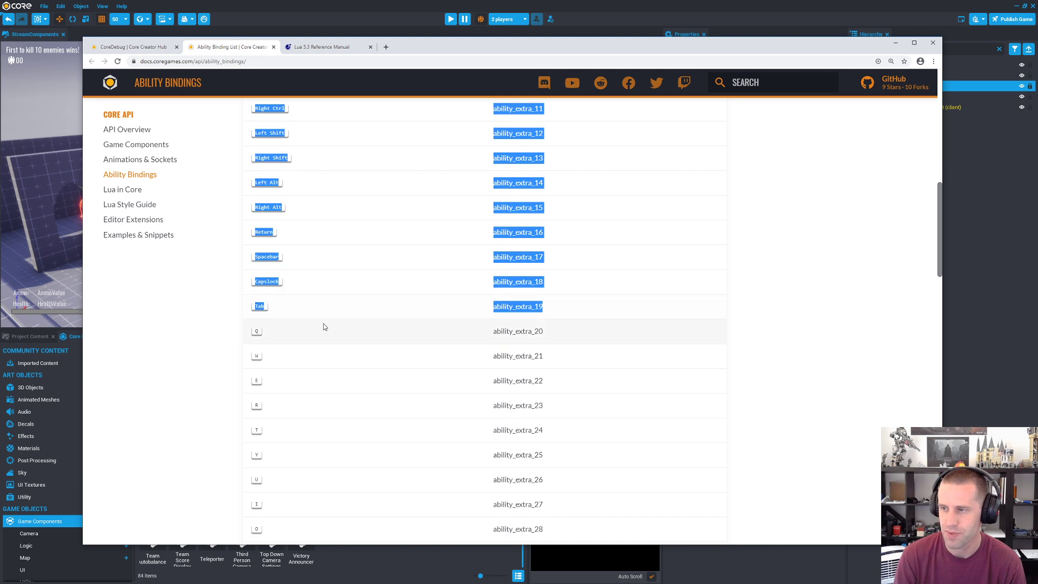
pyautogui.click(539, 306)
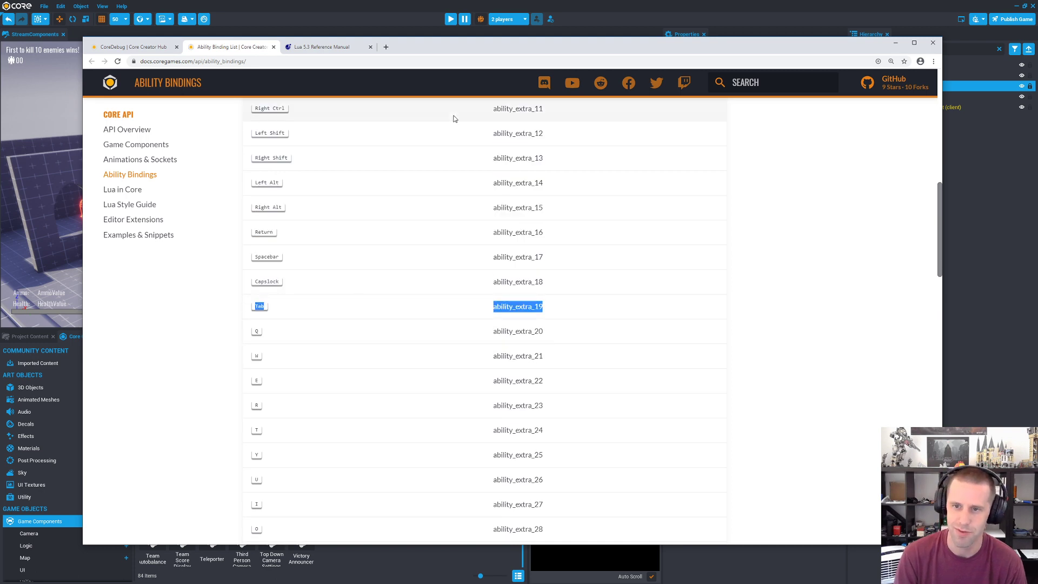
# Step: Return to the Core editor, start a two-player preview and move Bot1's preview window aside
pyautogui.click(374, 4)
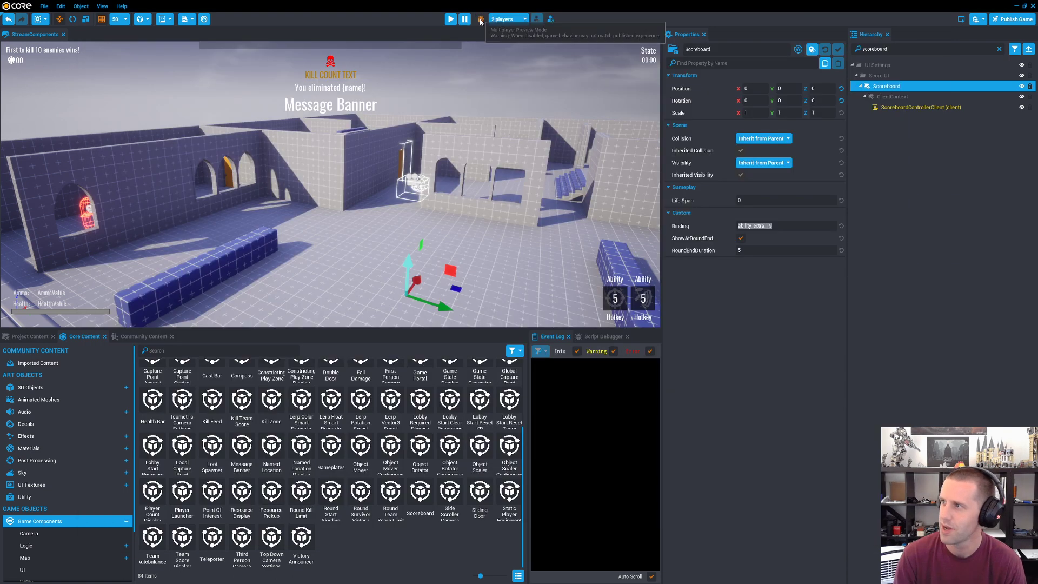
pyautogui.click(508, 19)
pyautogui.click(451, 20)
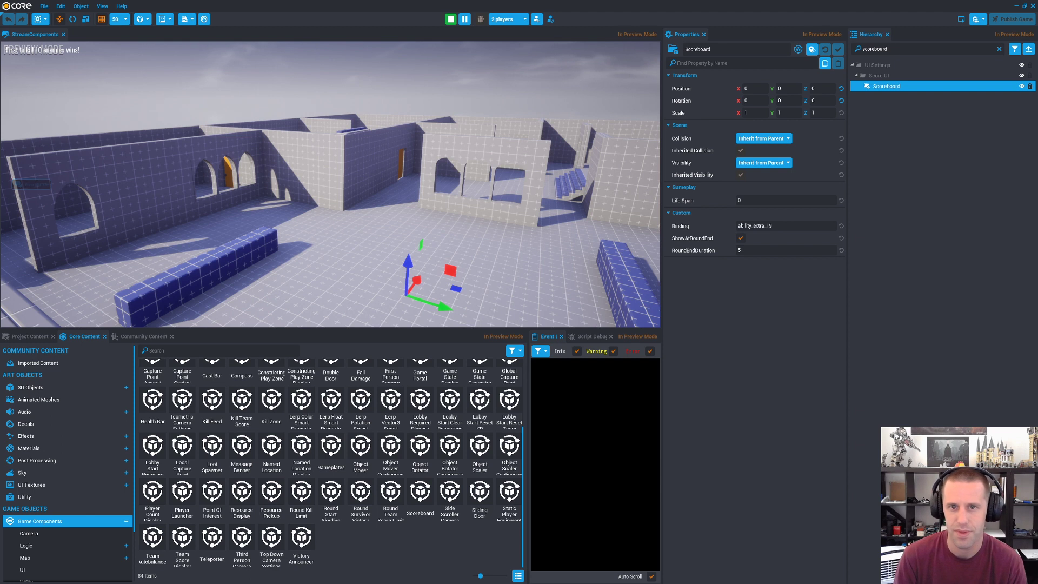
pyautogui.press('Escape')
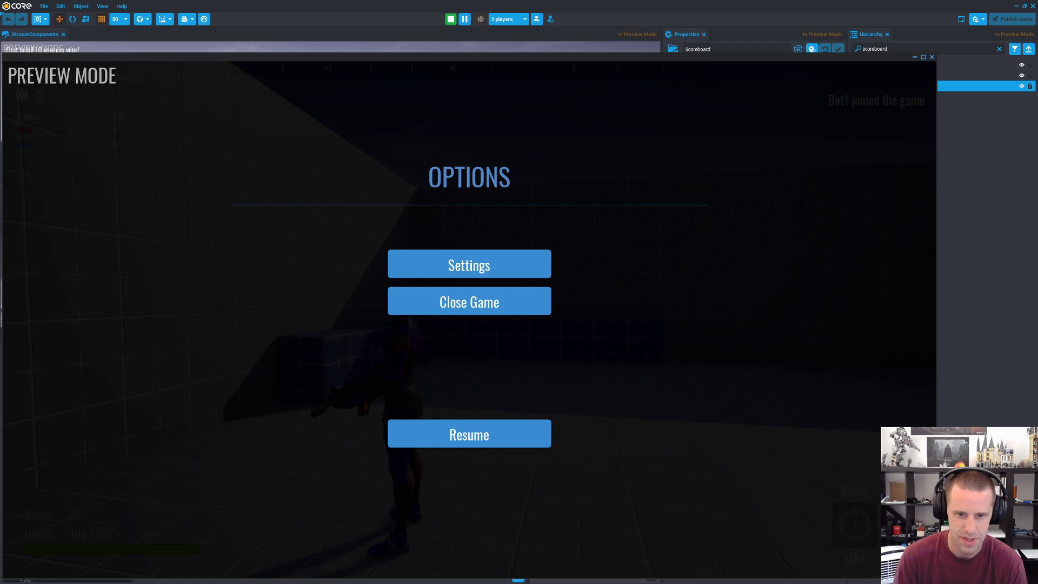
pyautogui.moveTo(0, 20); pyautogui.dragTo(541, 20)
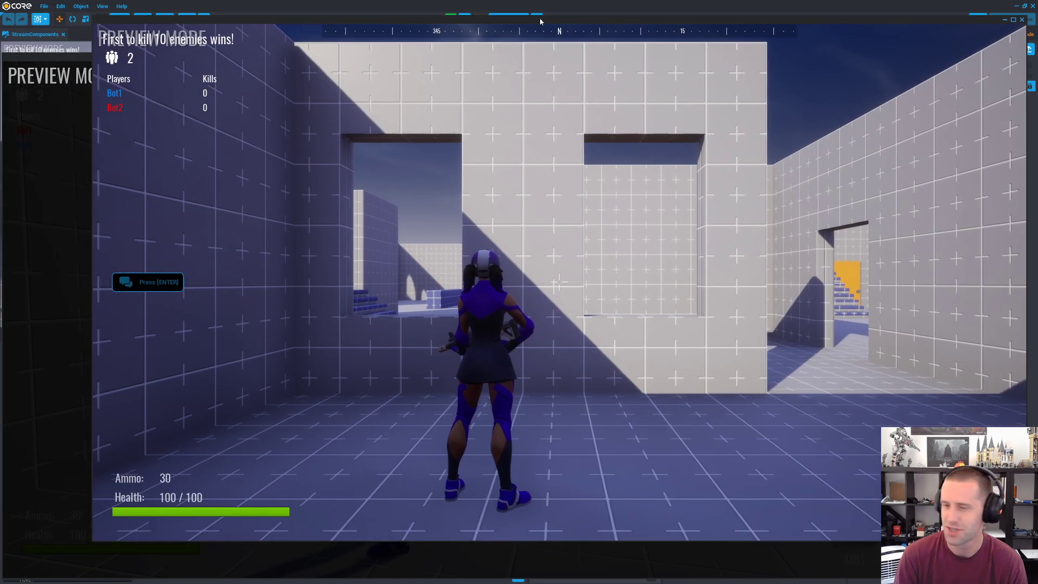
pyautogui.press('Escape')
# Step: Switch to Bot2's preview, display the scoreboard and run the character around the courtyard and the room where Bot1 stands
pyautogui.press('Escape')
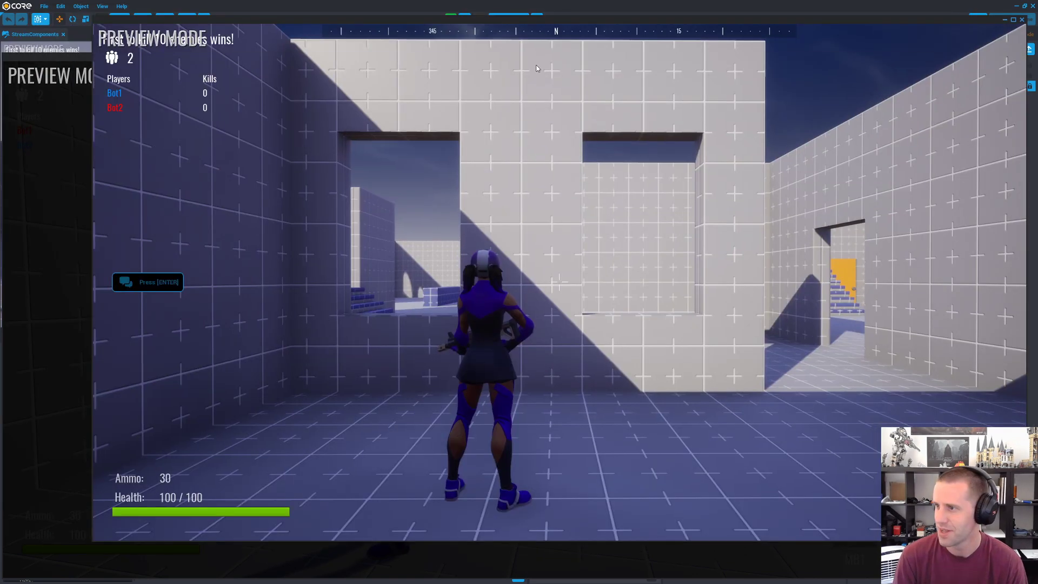
pyautogui.hotkey('alt', 'Tab')
pyautogui.press('Escape')
pyautogui.press('w')
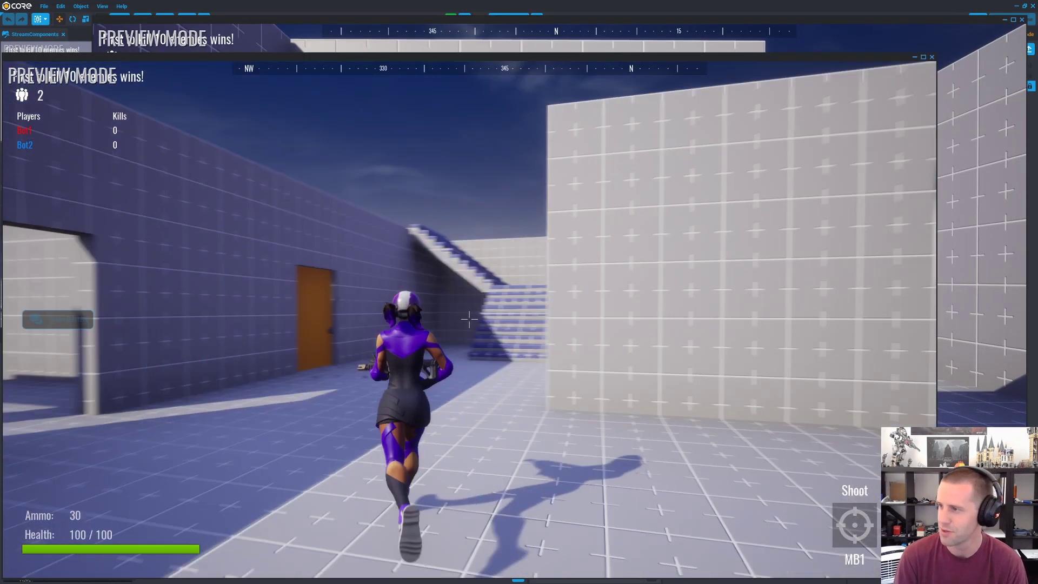
pyautogui.press('w')
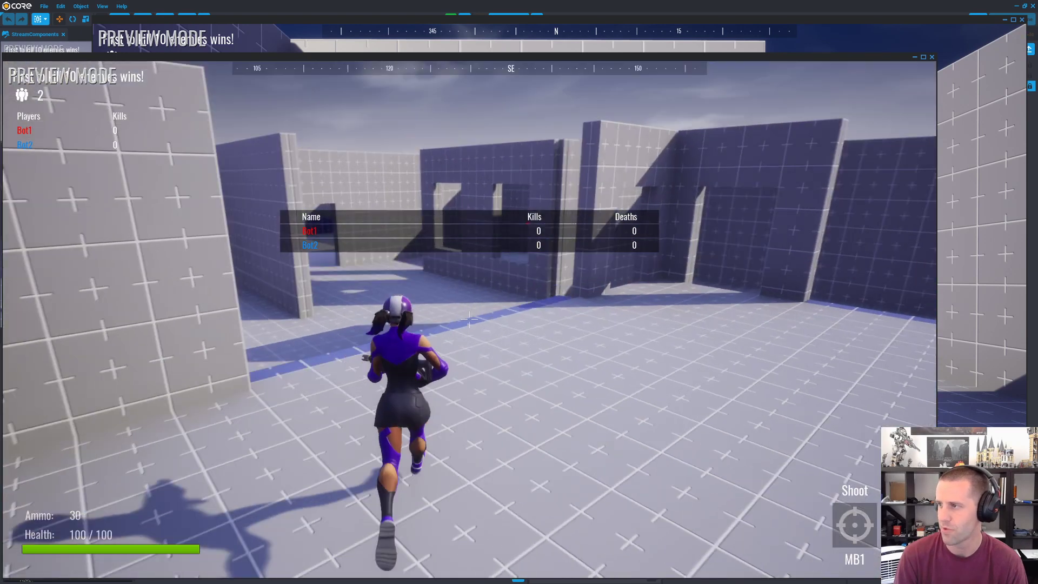
pyautogui.press('w')
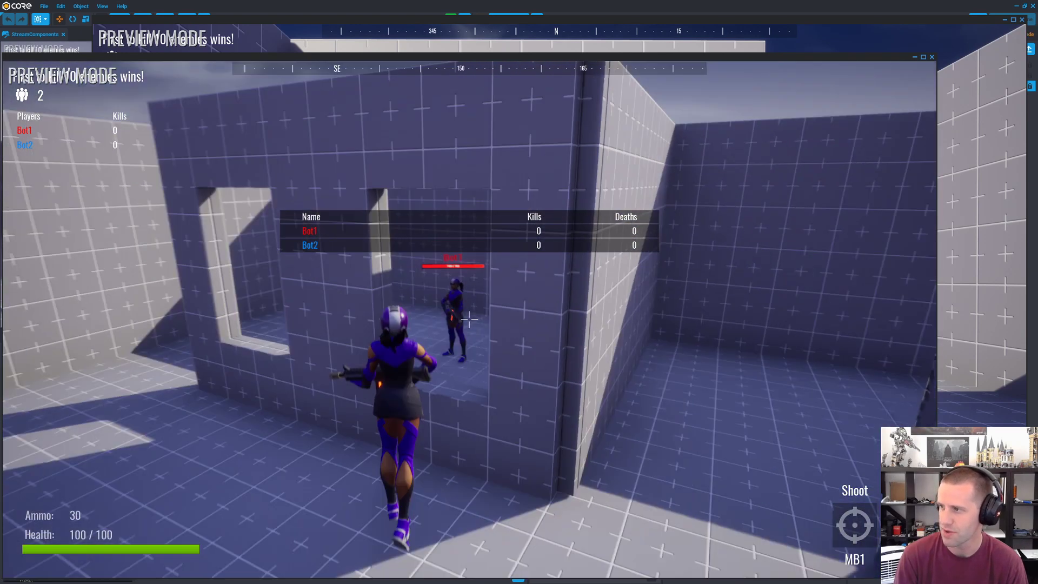
pyautogui.press('w')
pyautogui.press('space')
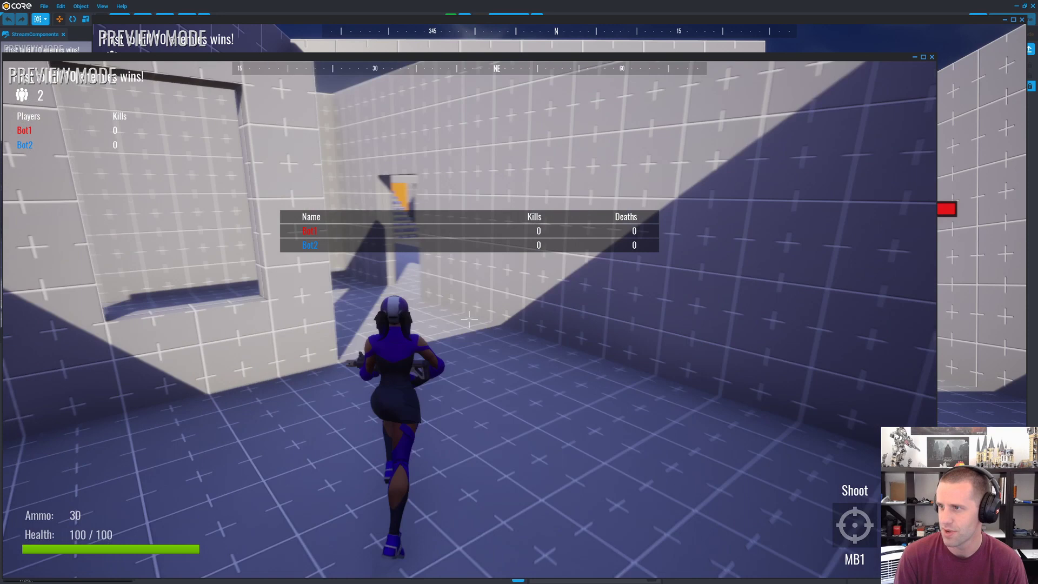
pyautogui.press('w')
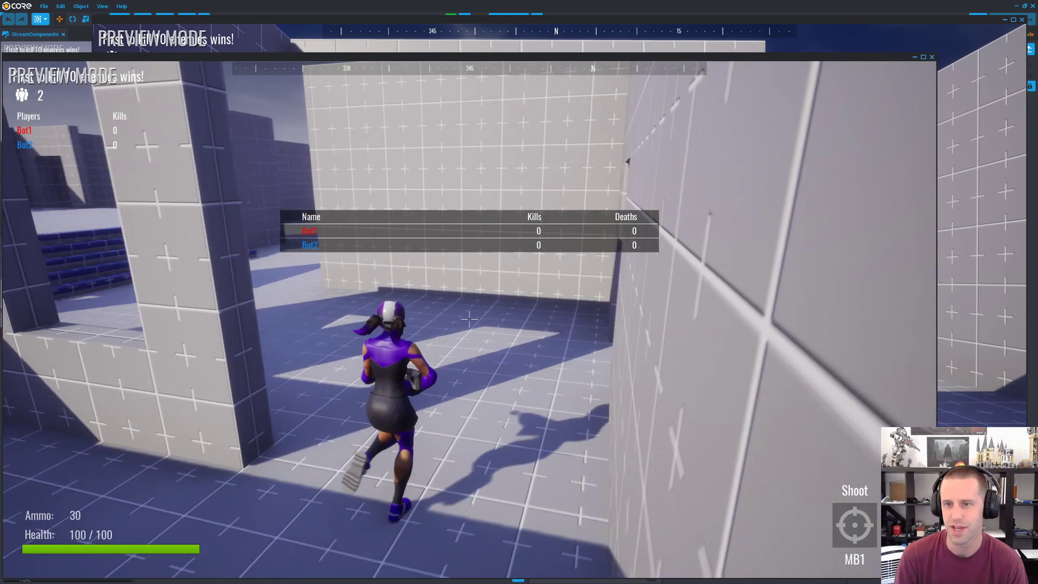
pyautogui.press('w')
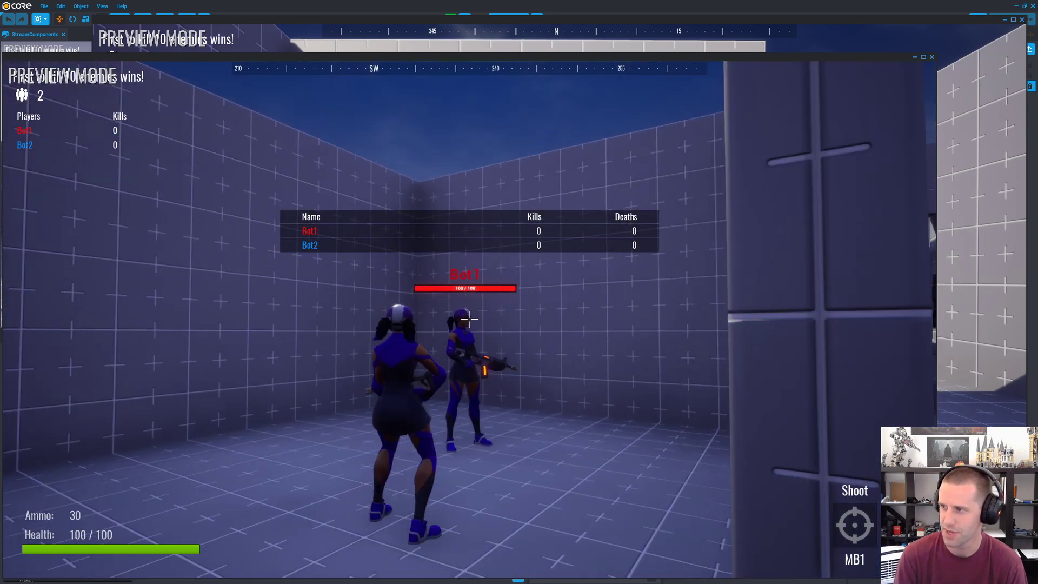
pyautogui.press('w')
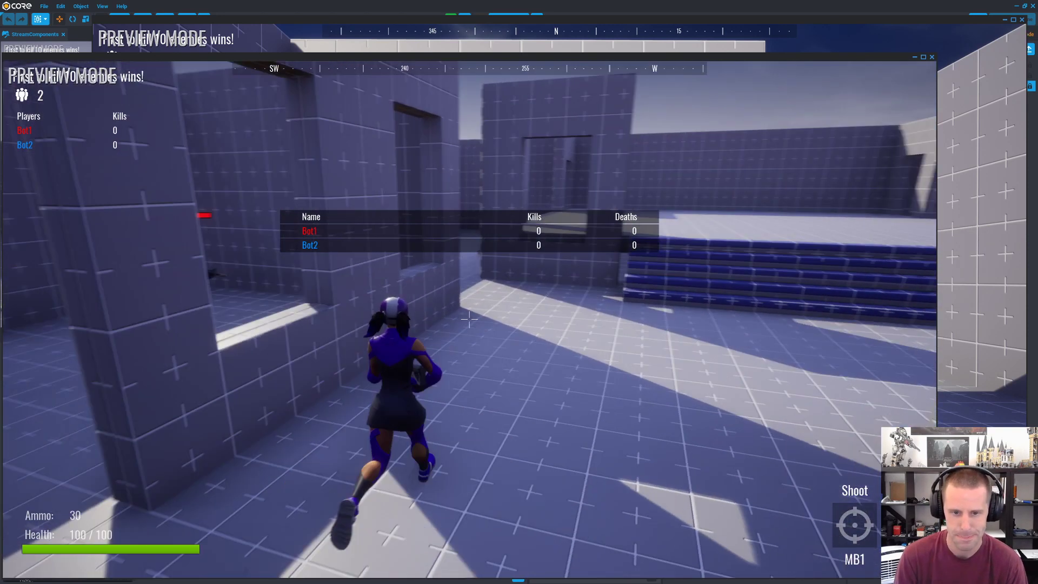
# Step: Move Bot2's character through the window opening, eliminate Bot1 with the rifle and check the kill on the scoreboard
pyautogui.press('w')
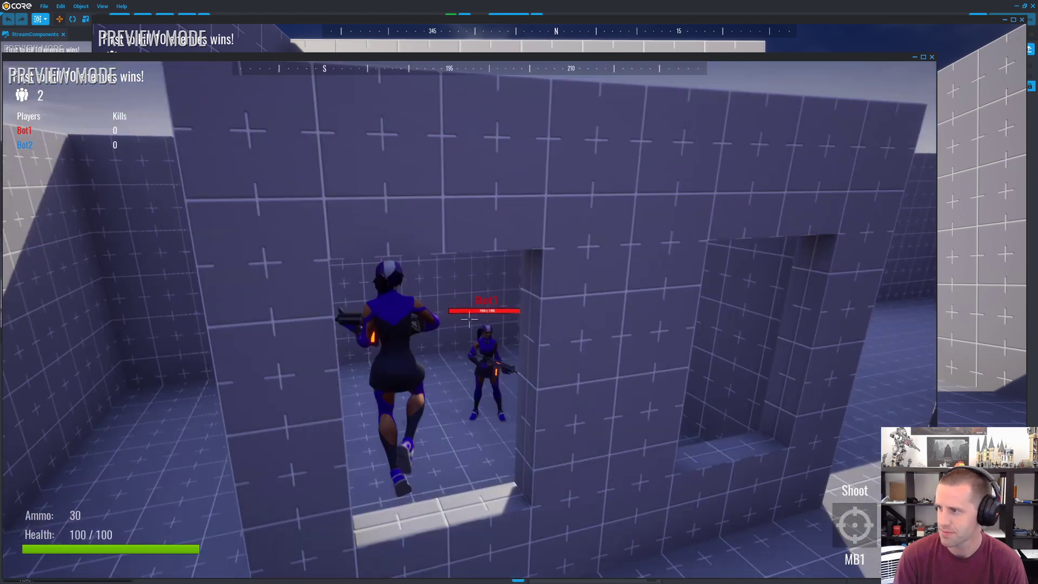
pyautogui.press('w')
pyautogui.click(469, 320)
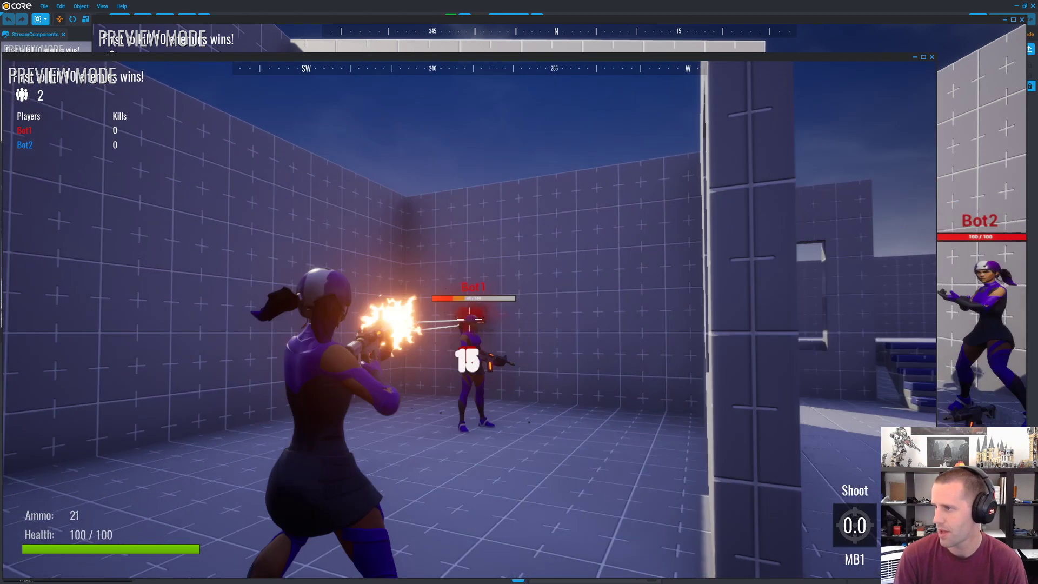
pyautogui.click(470, 320)
pyautogui.press('w')
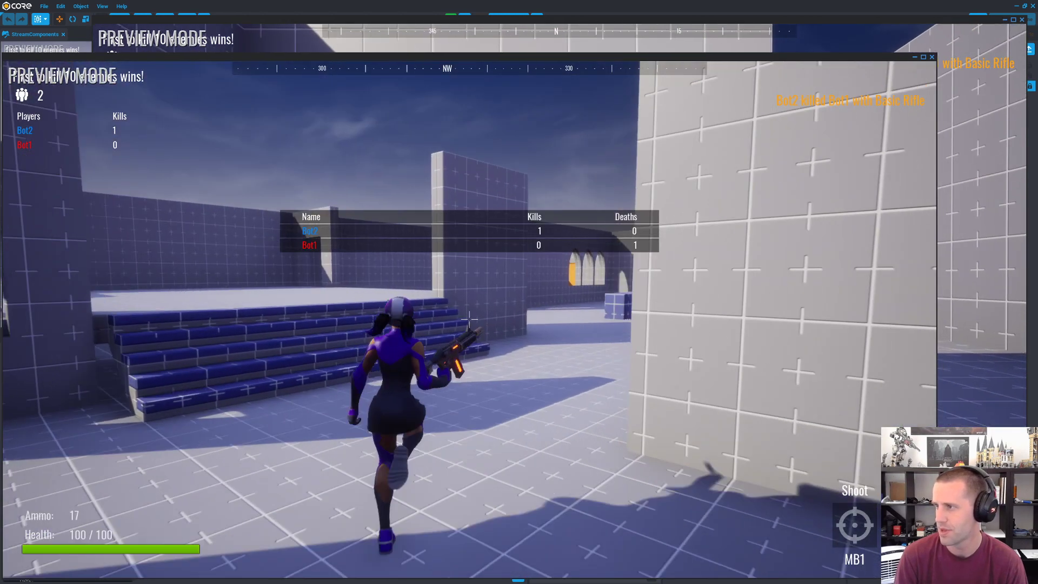
# Step: Leave Bot2's preview and stop the two-player preview in the editor
pyautogui.press('Escape')
pyautogui.click(424, 4)
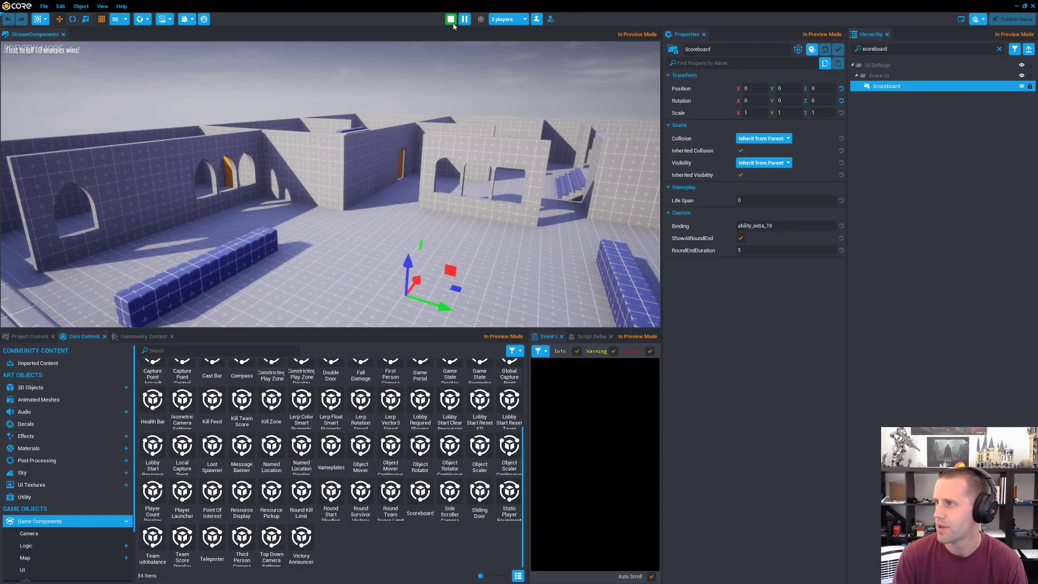
pyautogui.click(451, 21)
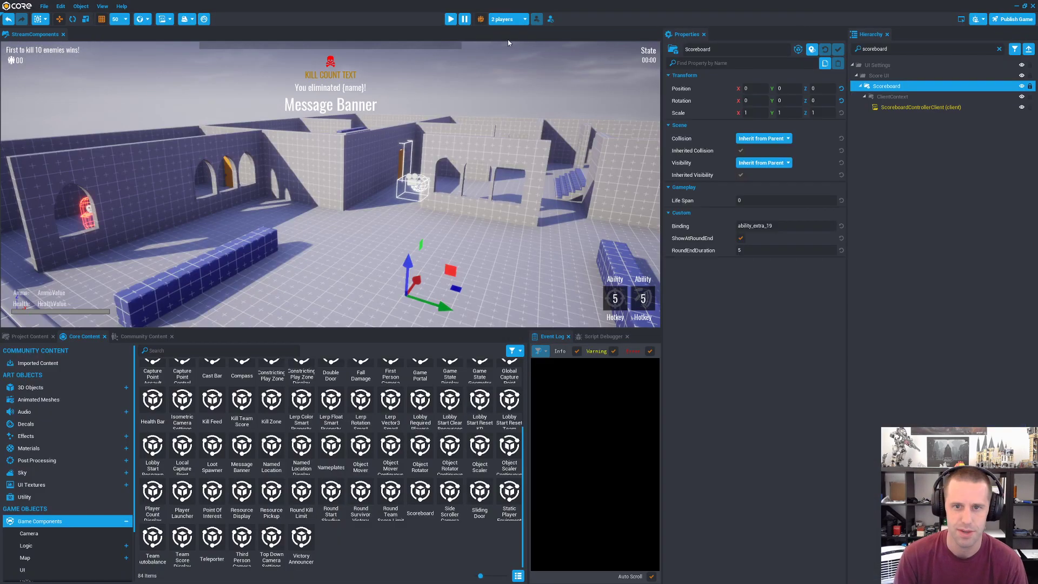
# Step: Switch back to the Core API reference in the browser and look through its Lua namespaces and types
pyautogui.hotkey('alt', 'Tab')
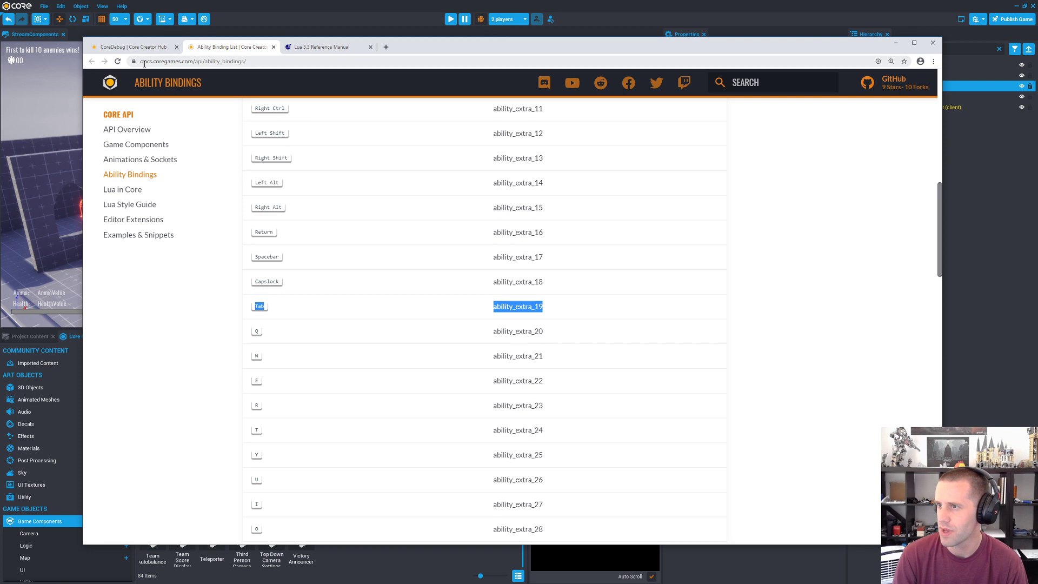
pyautogui.click(135, 48)
pyautogui.scroll(1, 465, 303)
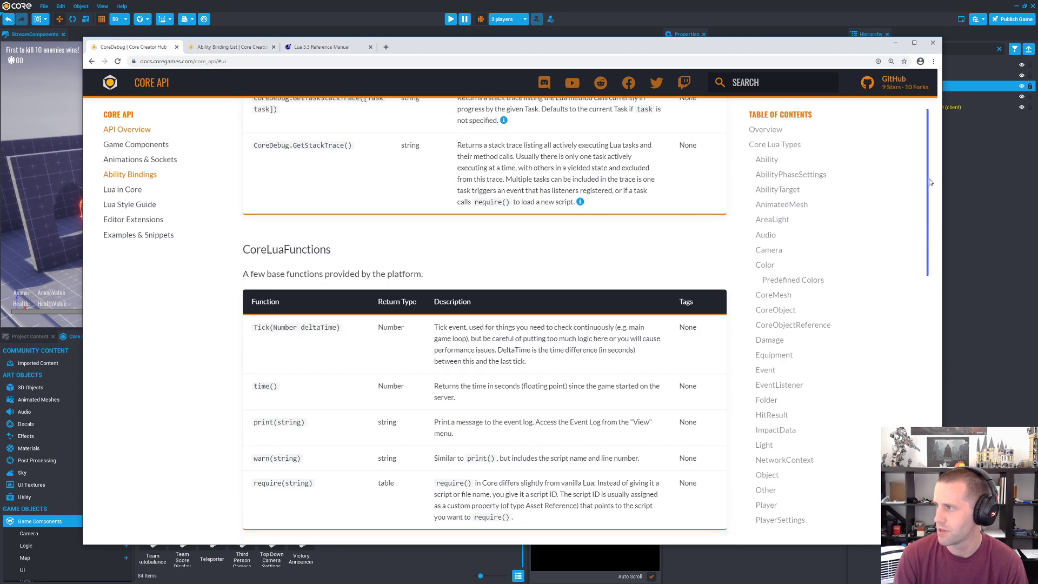
pyautogui.moveTo(929, 184); pyautogui.dragTo(916, 467)
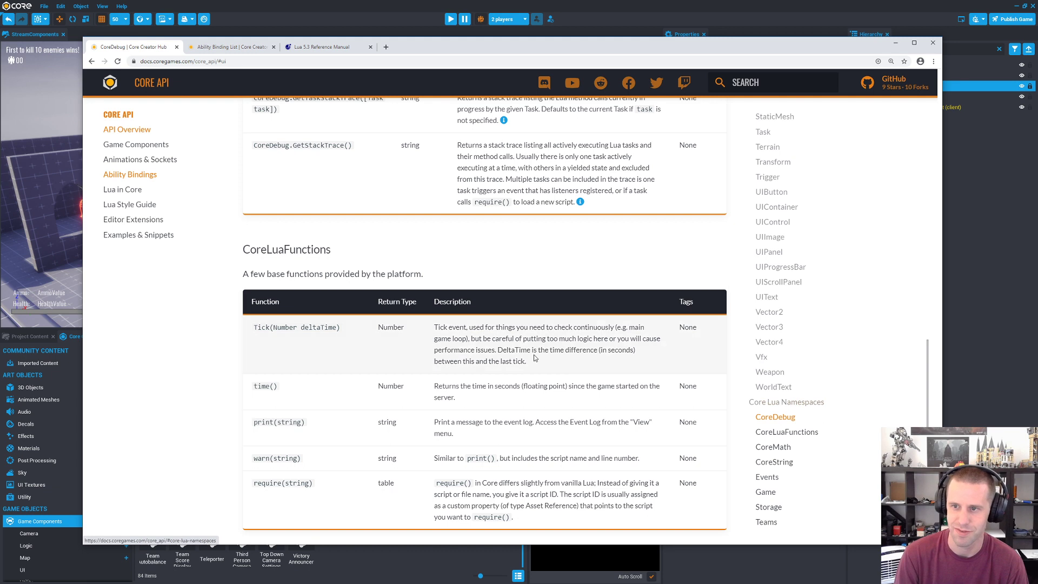
pyautogui.moveTo(928, 455); pyautogui.dragTo(915, 227)
pyautogui.scroll(7, 480, 319)
pyautogui.scroll(15, 480, 319)
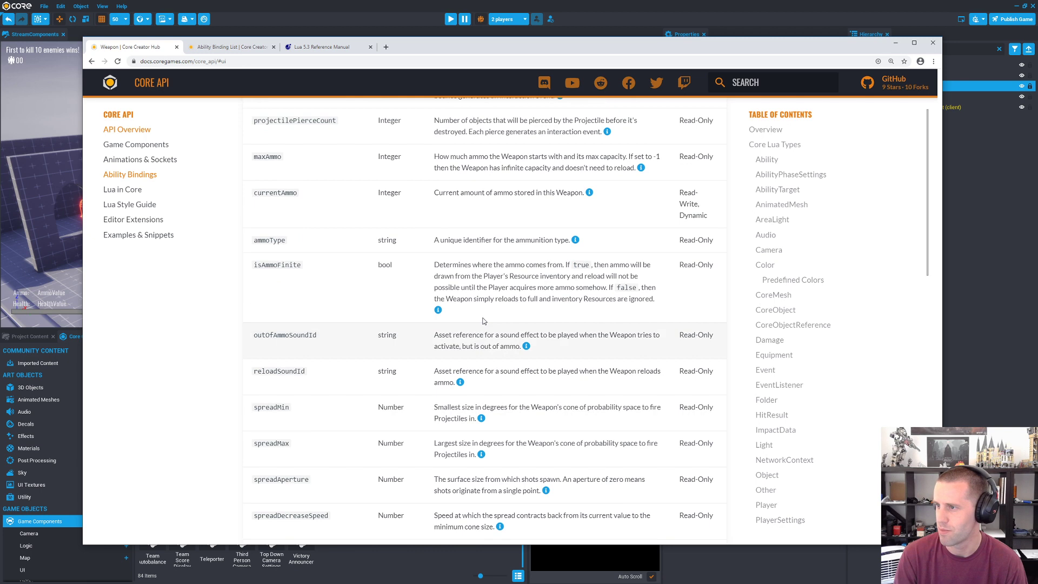
pyautogui.scroll(4, 623, 351)
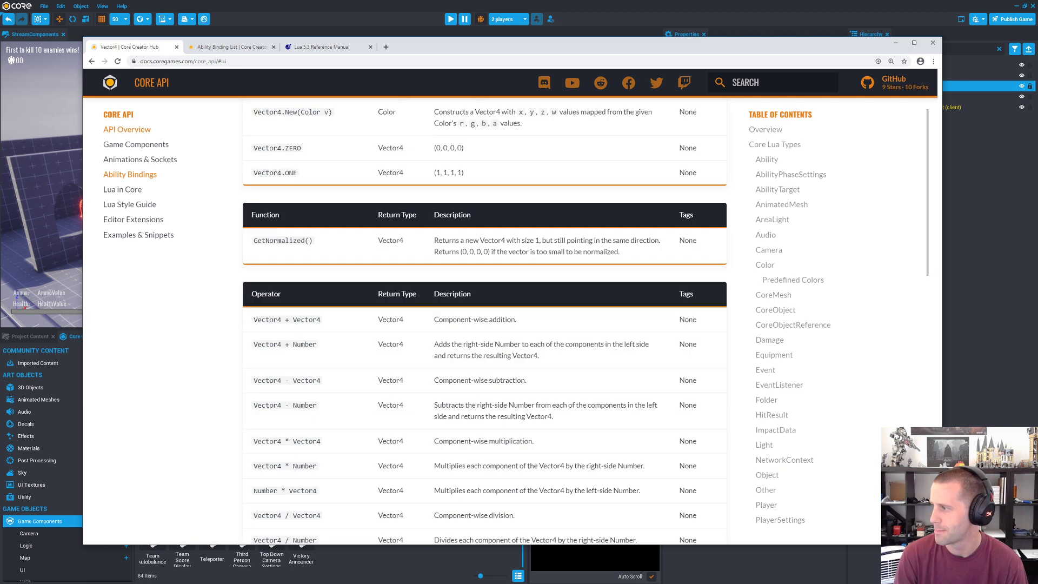
pyautogui.scroll(20, 915, 195)
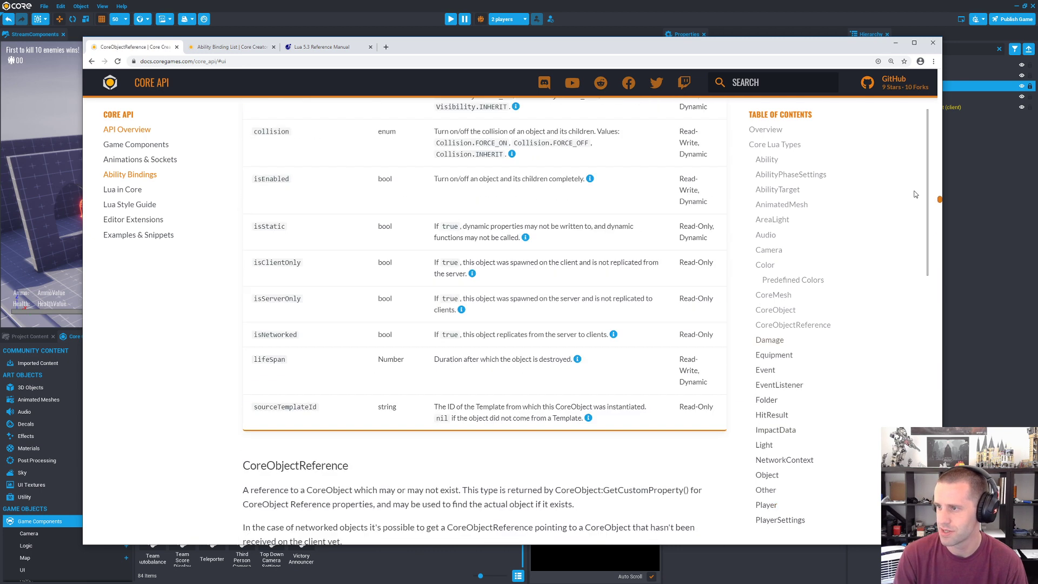
# Step: Read the AbilityPhaseSettings description in the Core API reference and open the Object type's section
pyautogui.moveTo(900, 101)
pyautogui.mouseDown()
pyautogui.moveTo(901, 76)
pyautogui.moveTo(901, 92)
pyautogui.mouseUp()
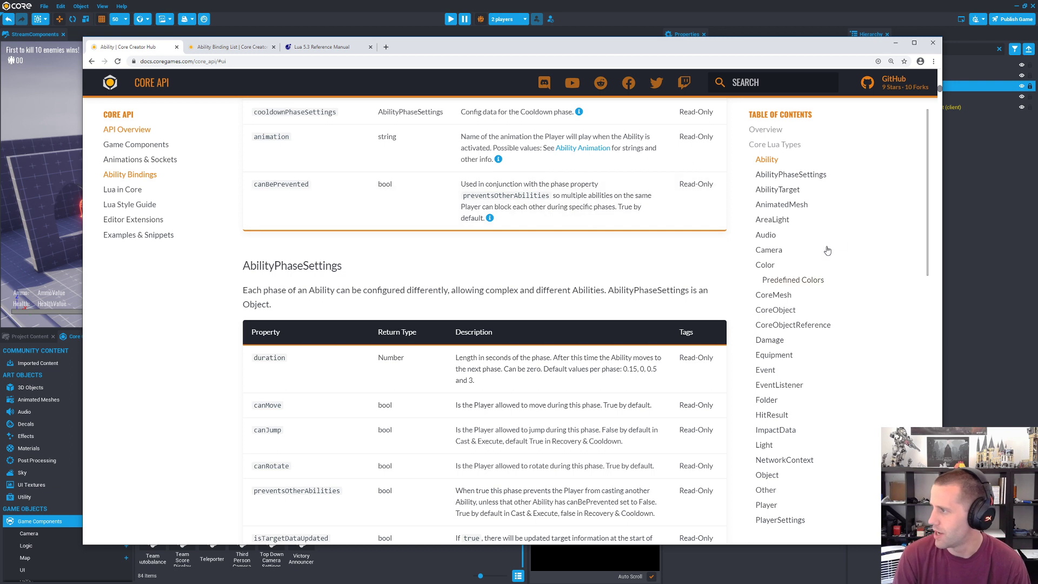
pyautogui.moveTo(927, 213)
pyautogui.mouseDown()
pyautogui.moveTo(928, 231)
pyautogui.moveTo(930, 197)
pyautogui.mouseUp()
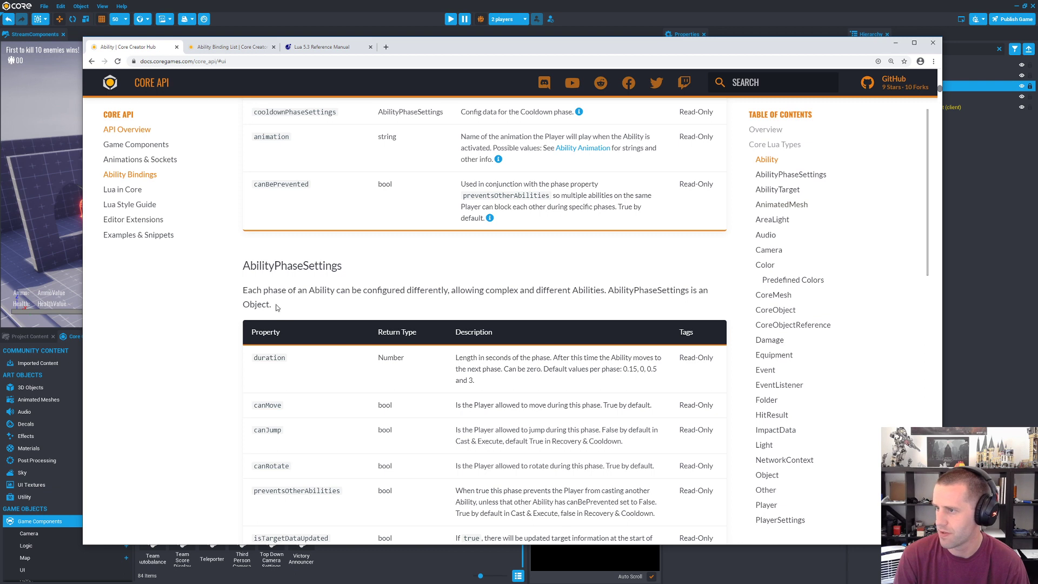
pyautogui.moveTo(276, 307); pyautogui.dragTo(247, 290)
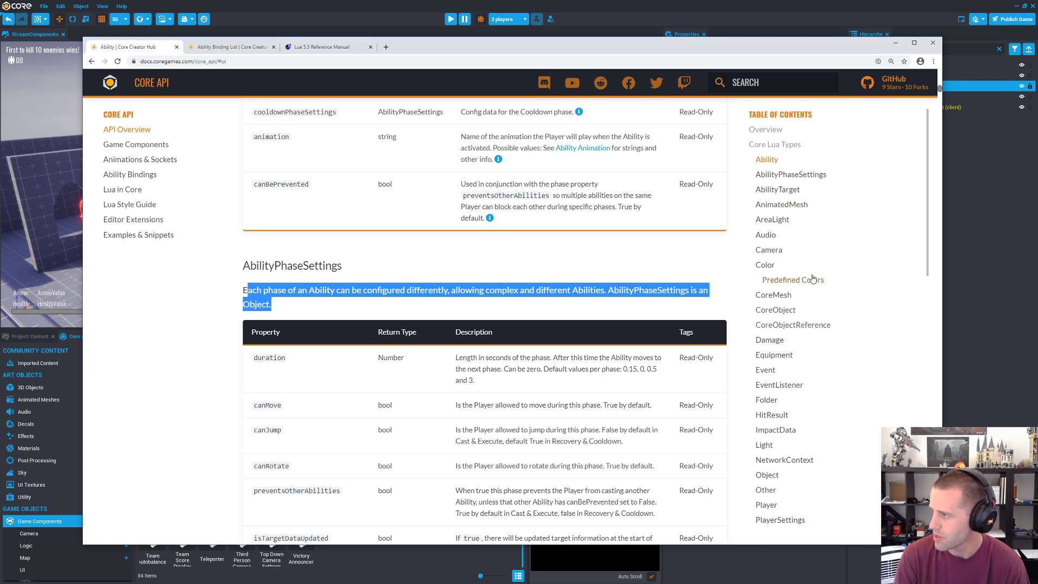
pyautogui.scroll(-5, 810, 278)
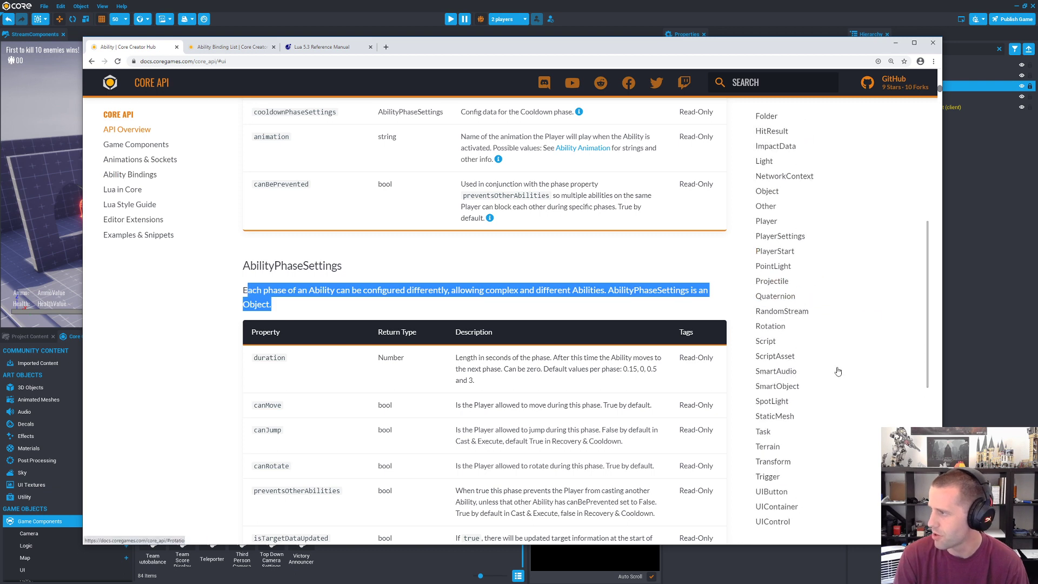
pyautogui.click(767, 192)
# Step: Switch to the Core editor, clear the scoreboard filter from the hierarchy and return to the API reference in the browser
pyautogui.click(676, 3)
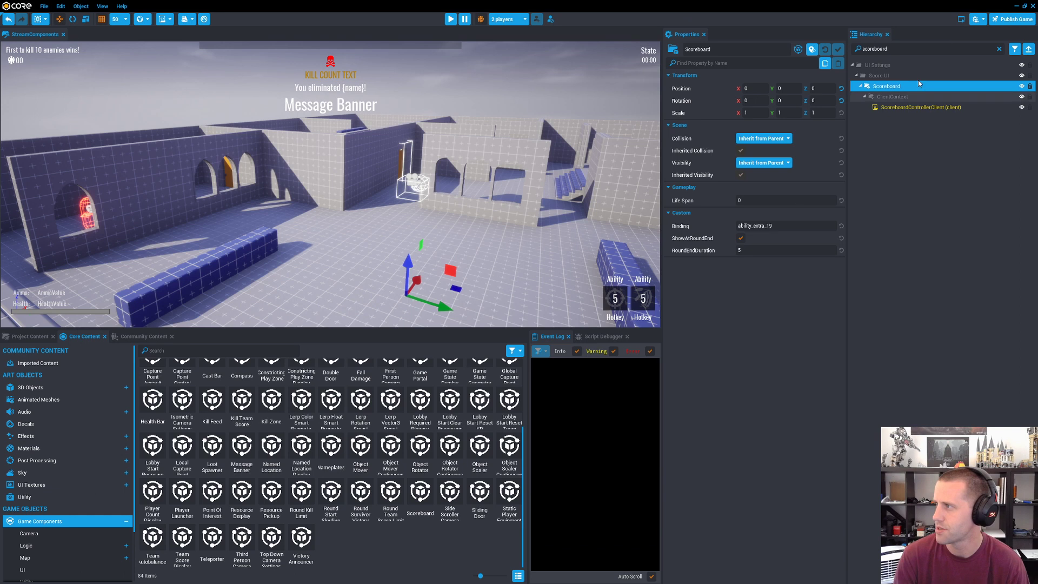
pyautogui.click(998, 49)
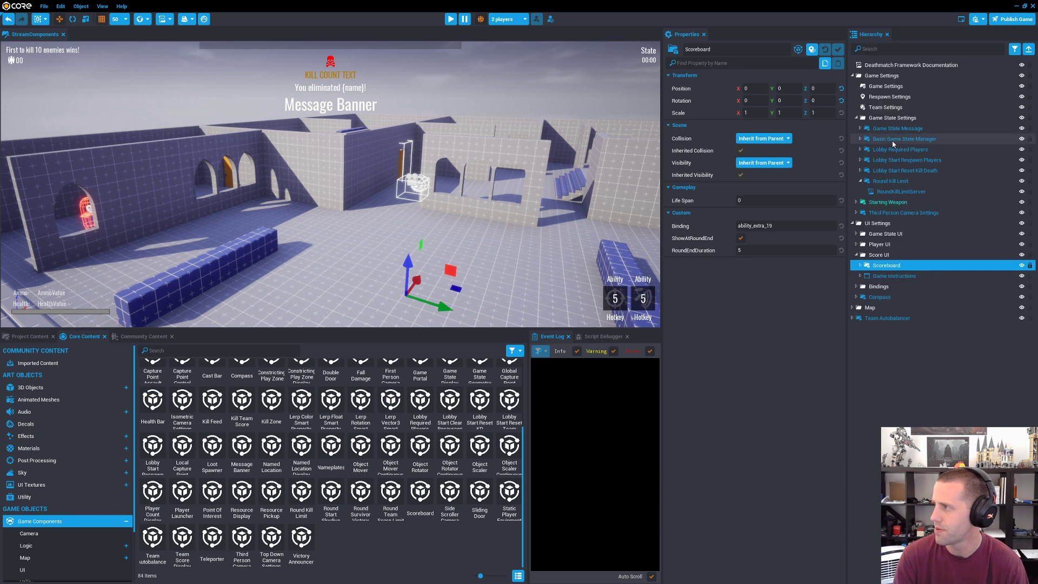
pyautogui.hotkey('alt', 'Tab')
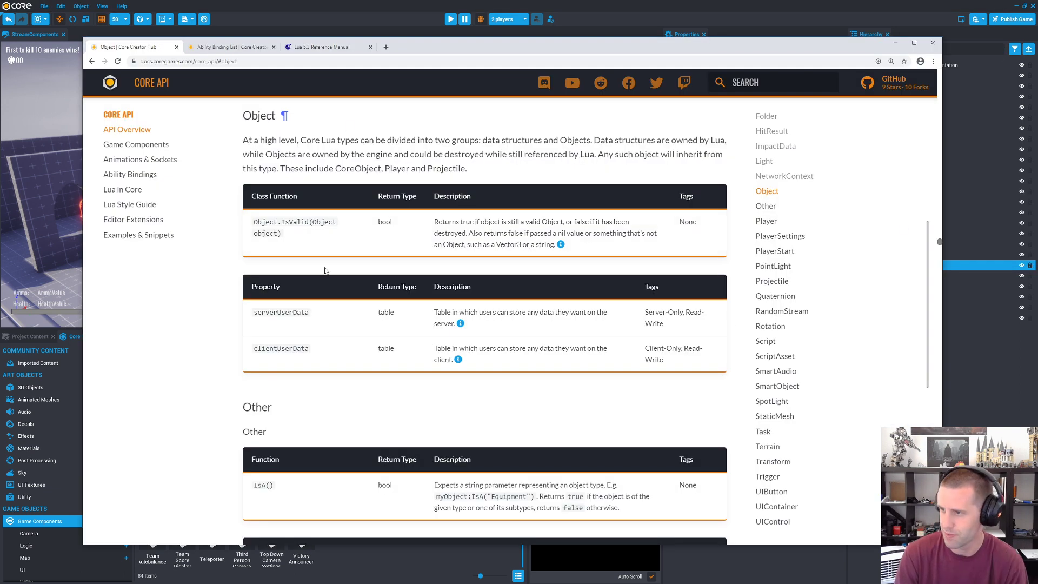
# Step: Examine the Object type's serverUserData and clientUserData properties, its IsValid function and the types that inherit from it
pyautogui.moveTo(701, 360); pyautogui.dragTo(252, 320)
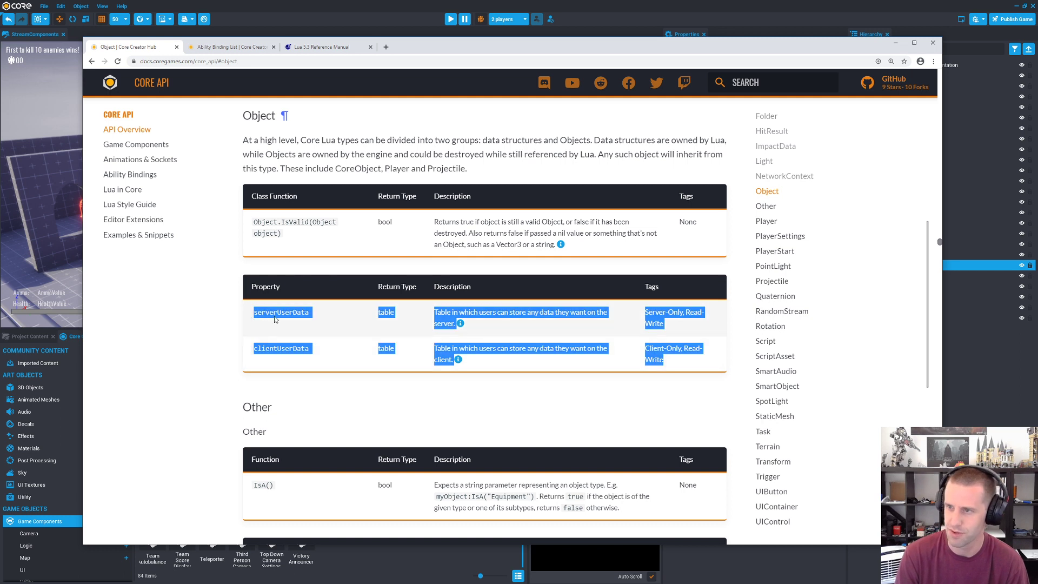
pyautogui.click(289, 221)
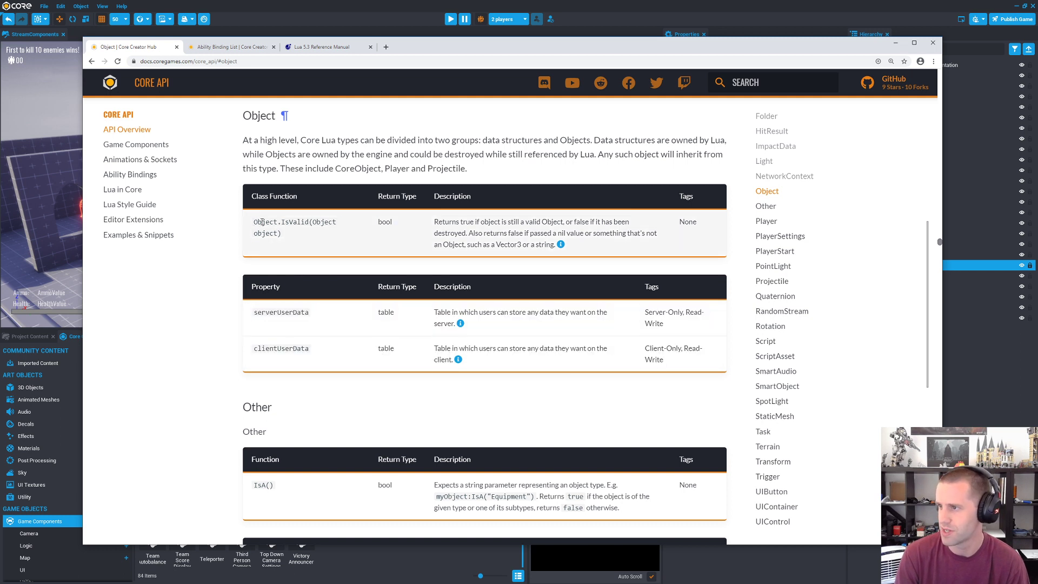
pyautogui.moveTo(254, 222); pyautogui.dragTo(532, 246)
pyautogui.click(532, 246)
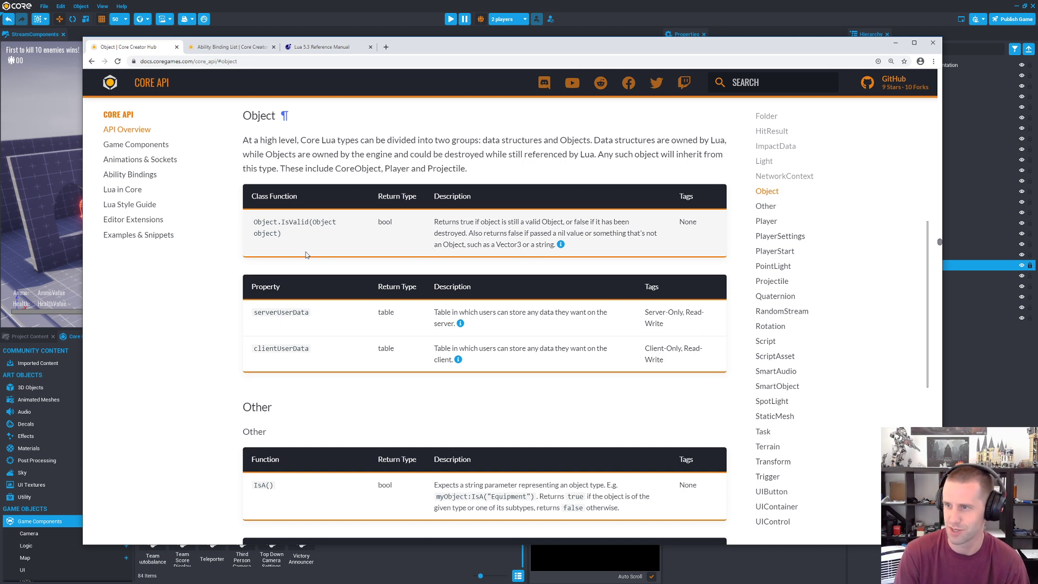
pyautogui.moveTo(252, 222); pyautogui.dragTo(311, 238)
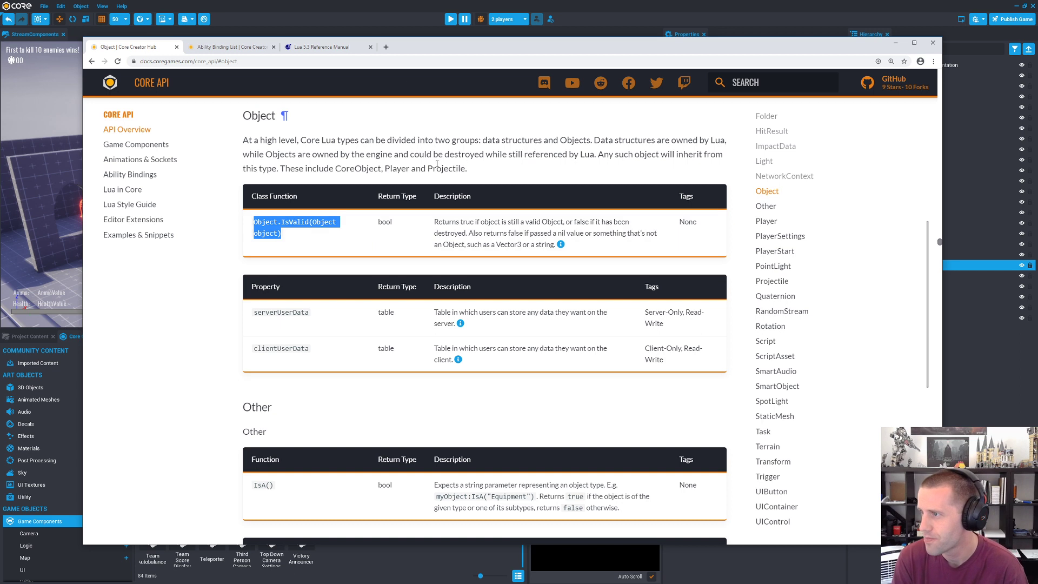
pyautogui.moveTo(285, 169); pyautogui.dragTo(515, 178)
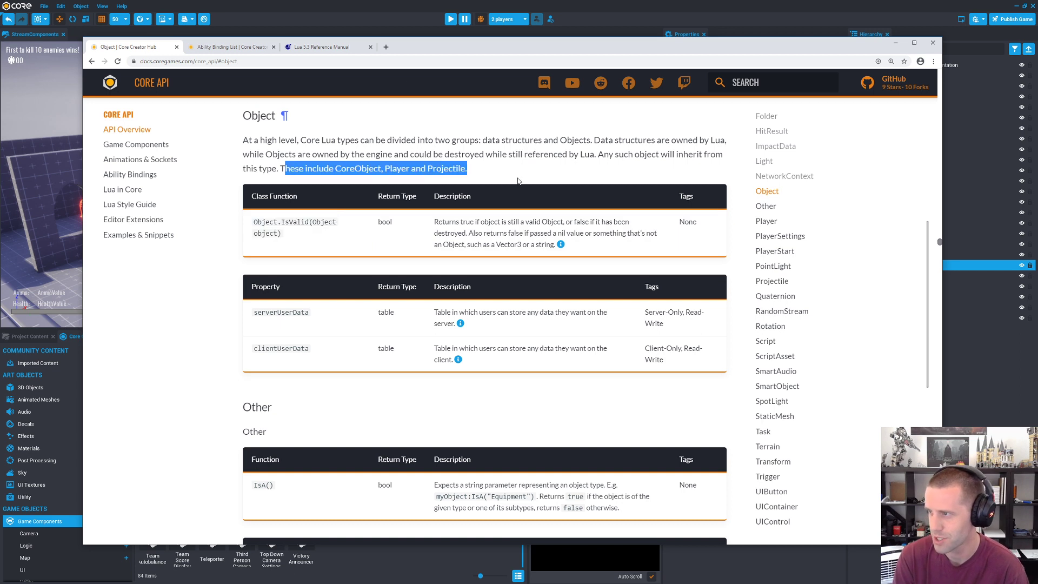
pyautogui.scroll(-1, 872, 268)
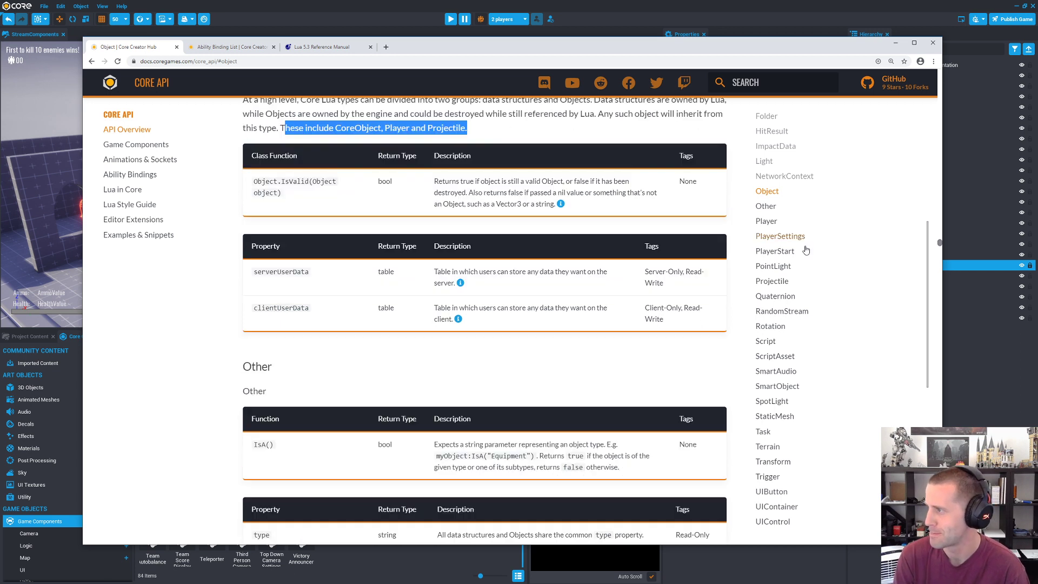
pyautogui.scroll(3, 872, 268)
pyautogui.scroll(5, 865, 268)
# Step: Glance at the scene in the Core editor, return to the API reference and look through the CoreObject type's functions
pyautogui.click(744, 15)
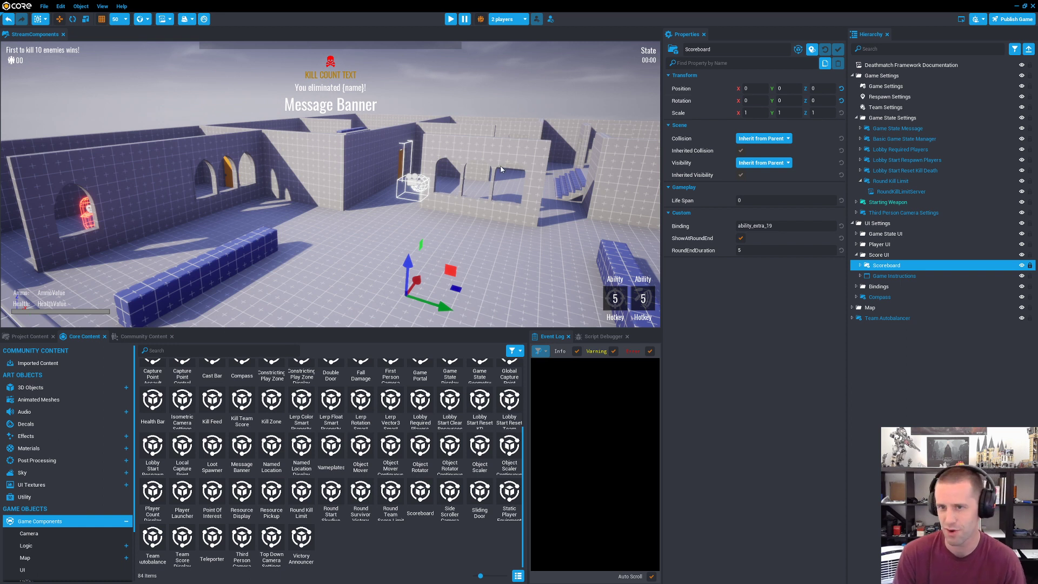
pyautogui.hotkey('alt', 'Tab')
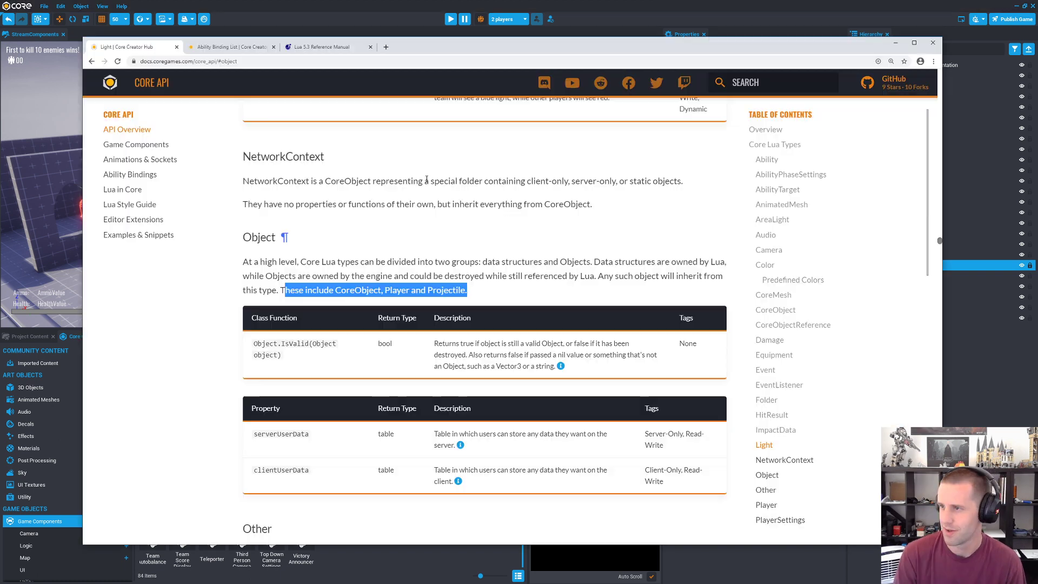
pyautogui.click(776, 311)
pyautogui.scroll(-15, 410, 268)
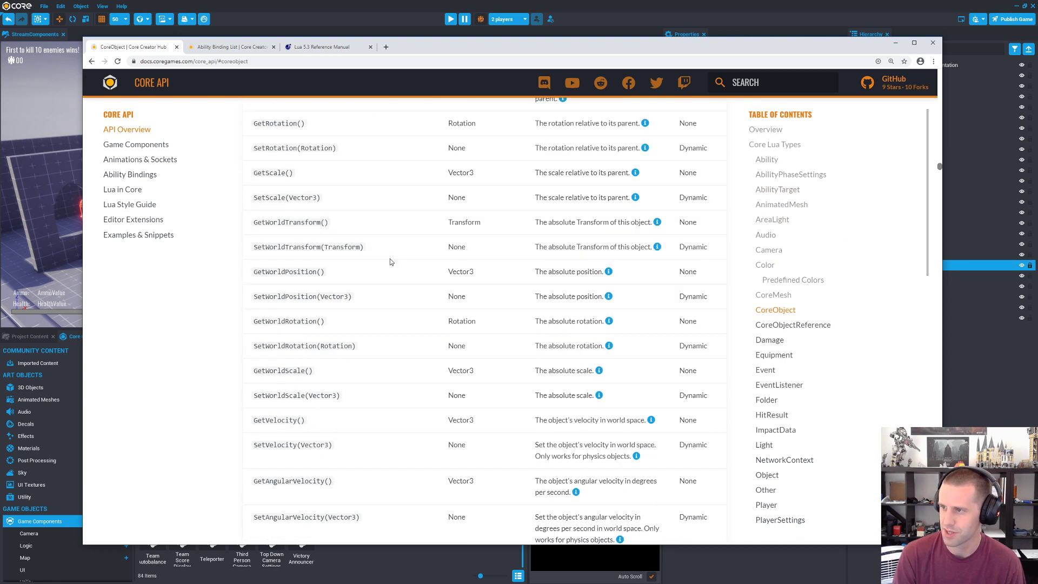
pyautogui.scroll(6, 398, 271)
pyautogui.scroll(10, 398, 270)
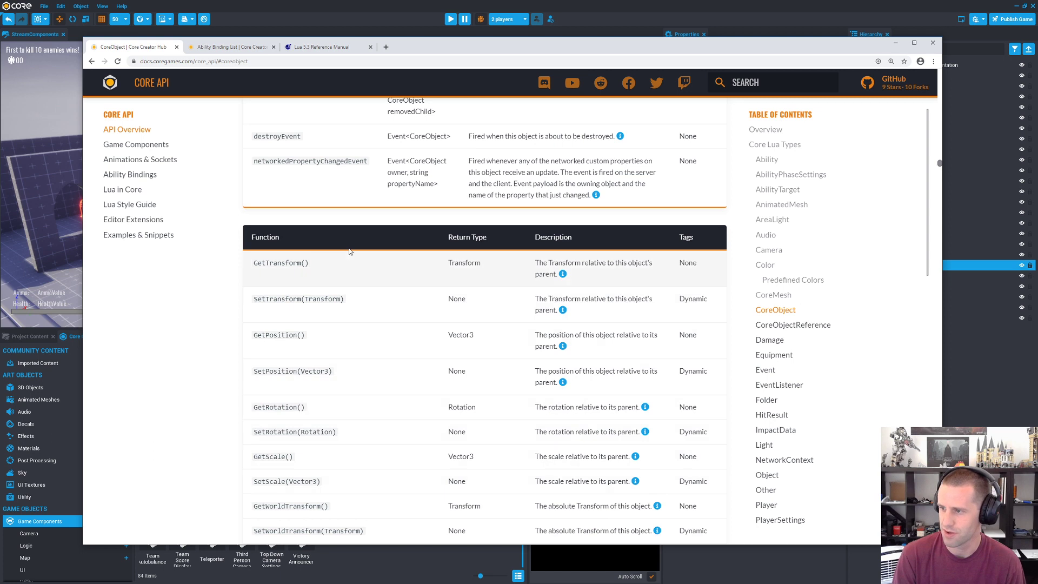
pyautogui.scroll(5, 335, 378)
pyautogui.scroll(-12, 387, 301)
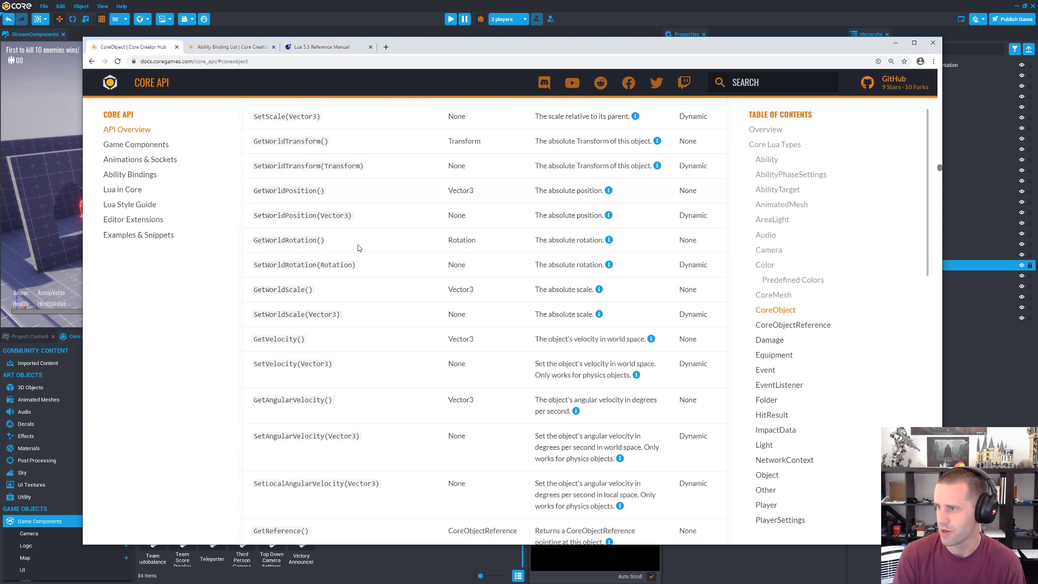
pyautogui.scroll(10, 333, 290)
pyautogui.scroll(-15, 307, 325)
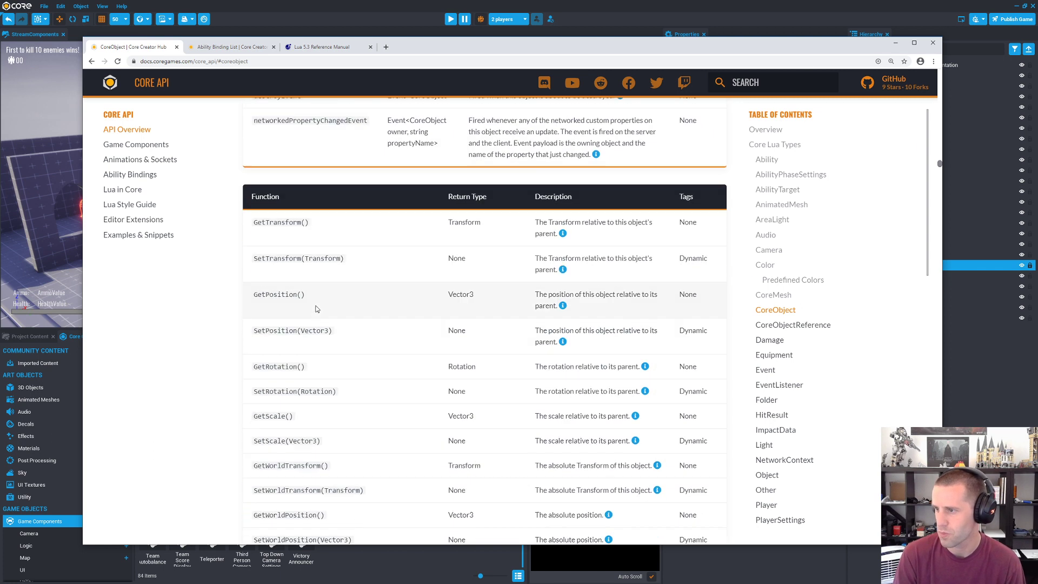
pyautogui.scroll(-15, 316, 310)
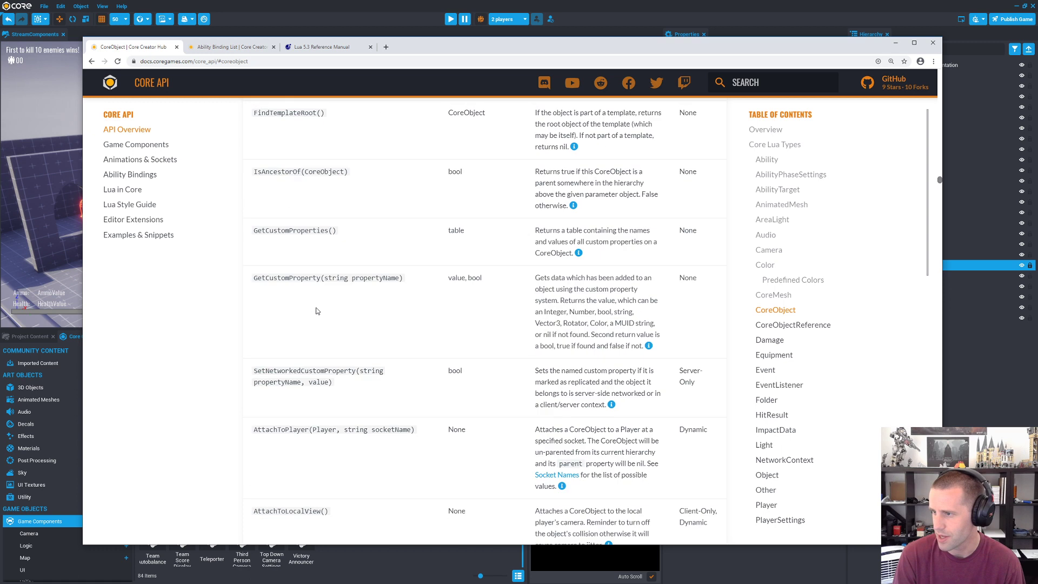
pyautogui.scroll(-5, 316, 313)
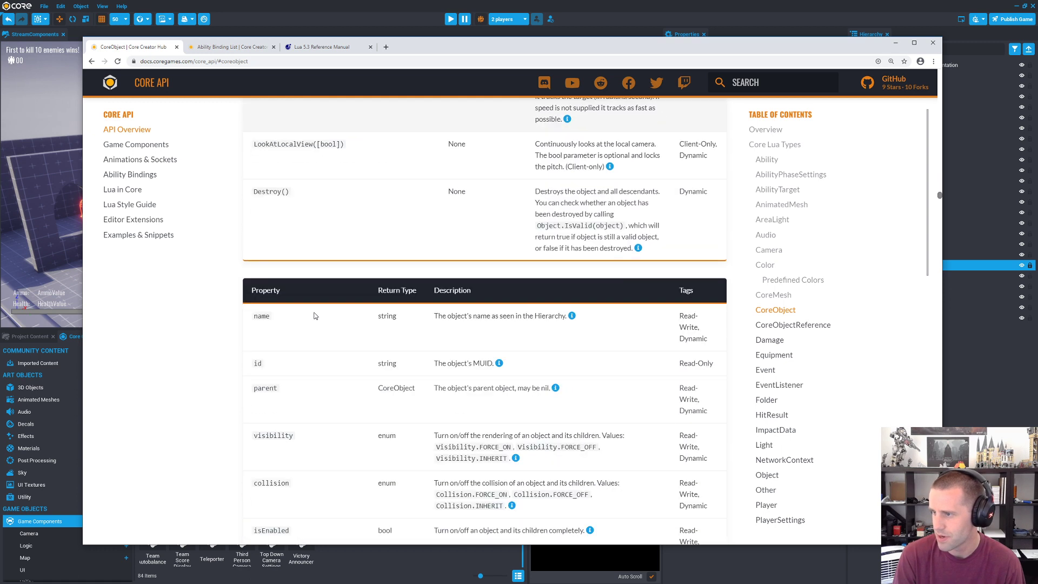
# Step: Examine CoreObject's parent, visibility and other properties, and review its functions and the neighbouring CoreMesh section
pyautogui.moveTo(254, 387); pyautogui.dragTo(285, 379)
pyautogui.scroll(3, 284, 379)
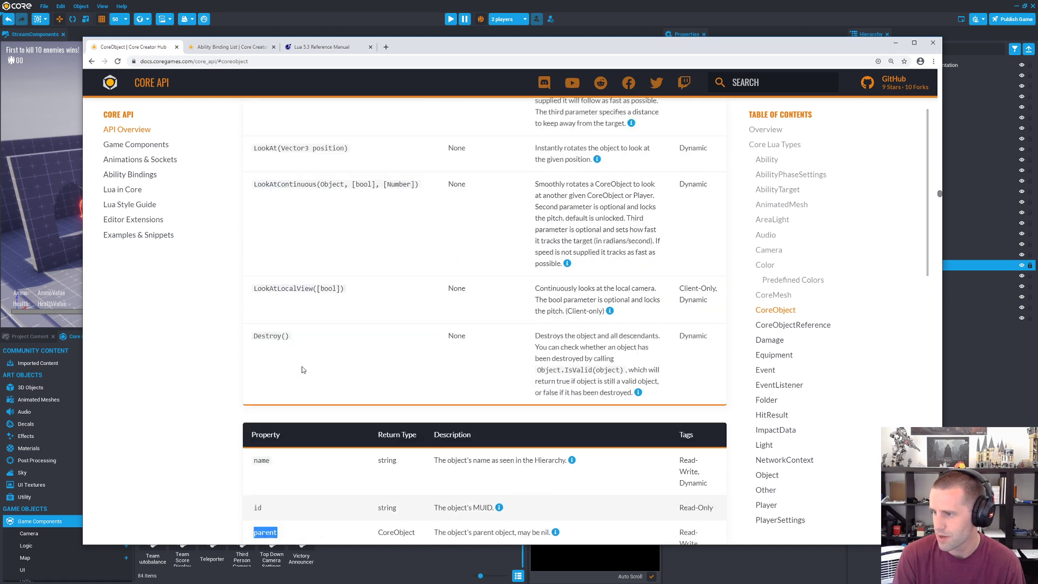
pyautogui.scroll(-7, 288, 246)
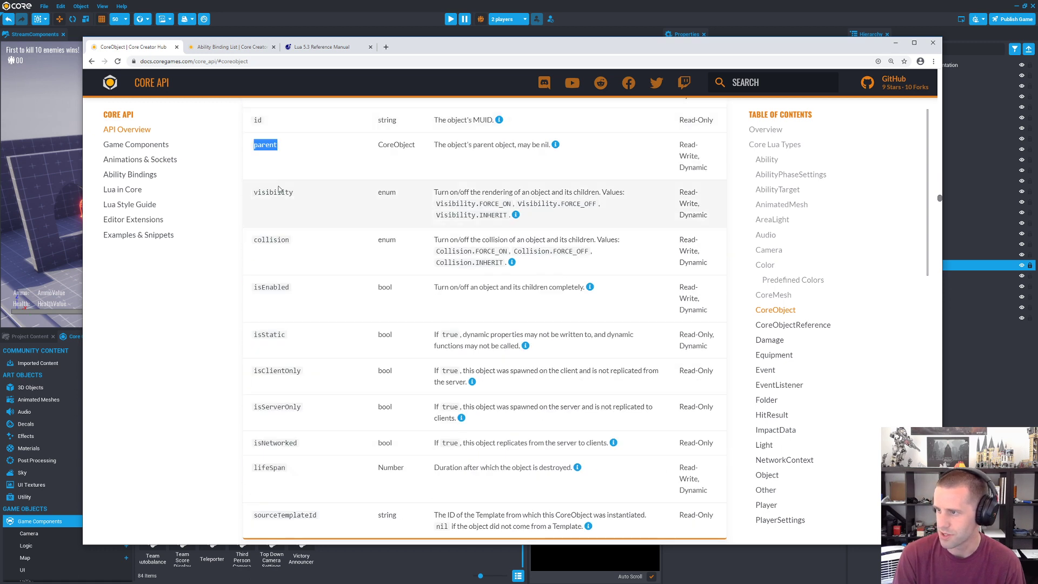
pyautogui.scroll(-4, 281, 254)
pyautogui.scroll(3, 295, 299)
pyautogui.scroll(20, 295, 299)
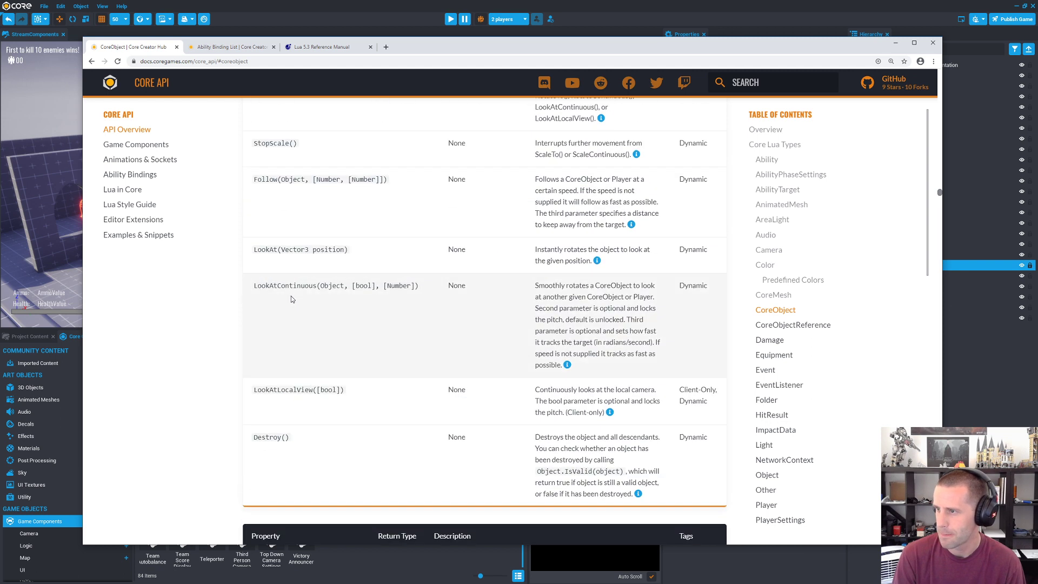
pyautogui.scroll(4, 290, 299)
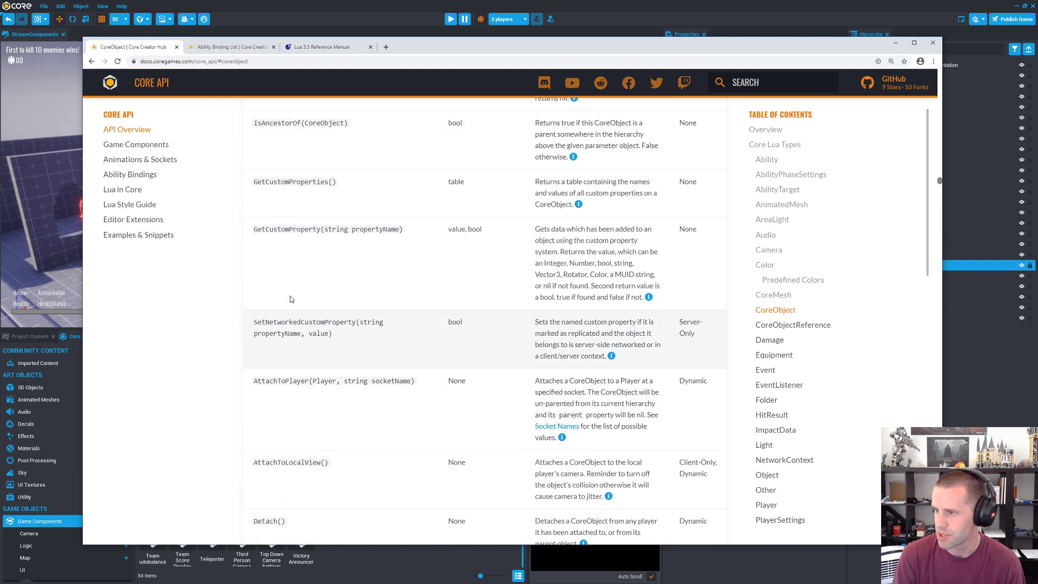
pyautogui.scroll(15, 304, 440)
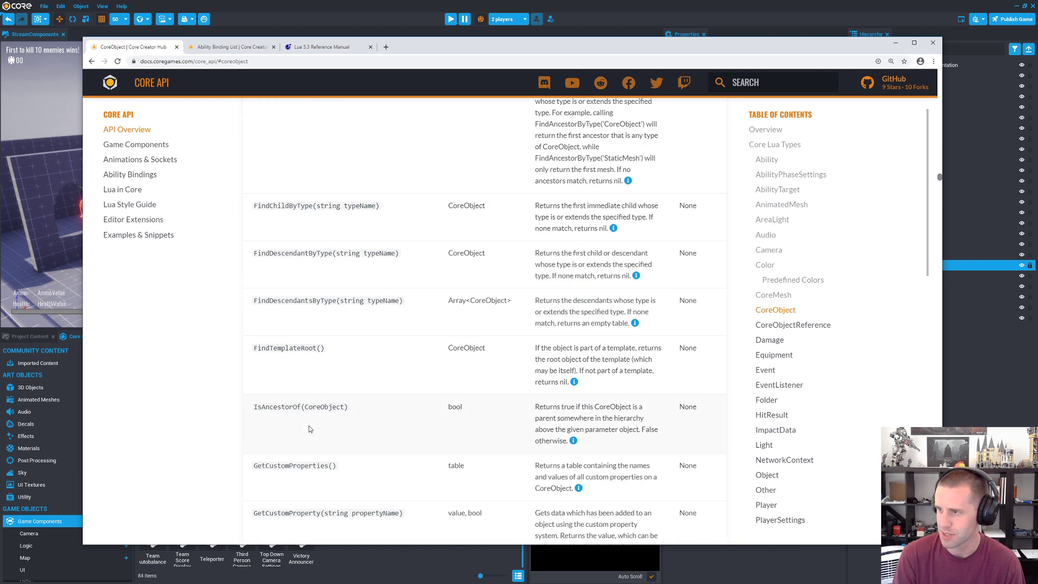
pyautogui.scroll(20, 319, 302)
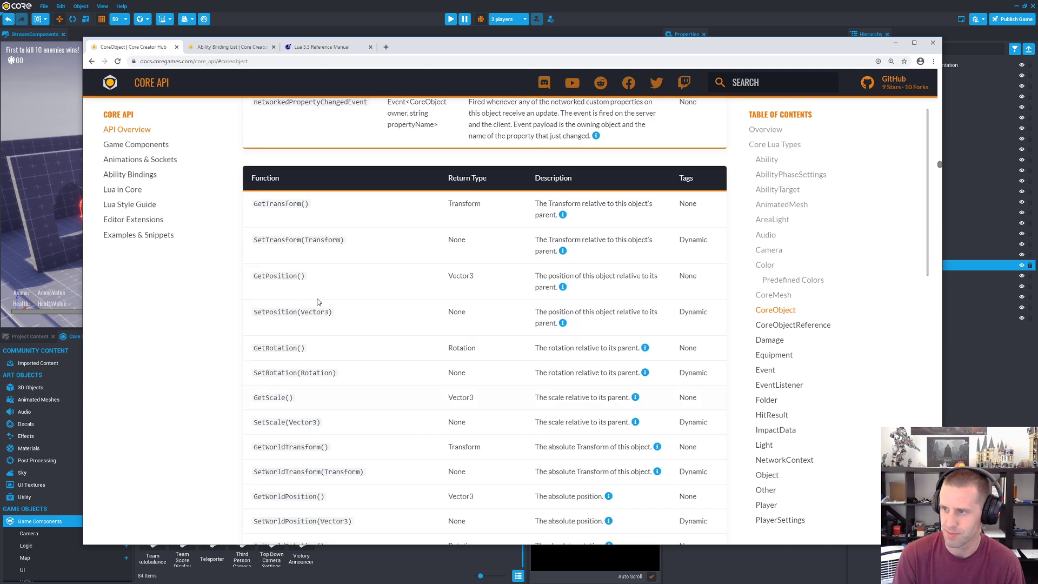
pyautogui.scroll(-6, 318, 318)
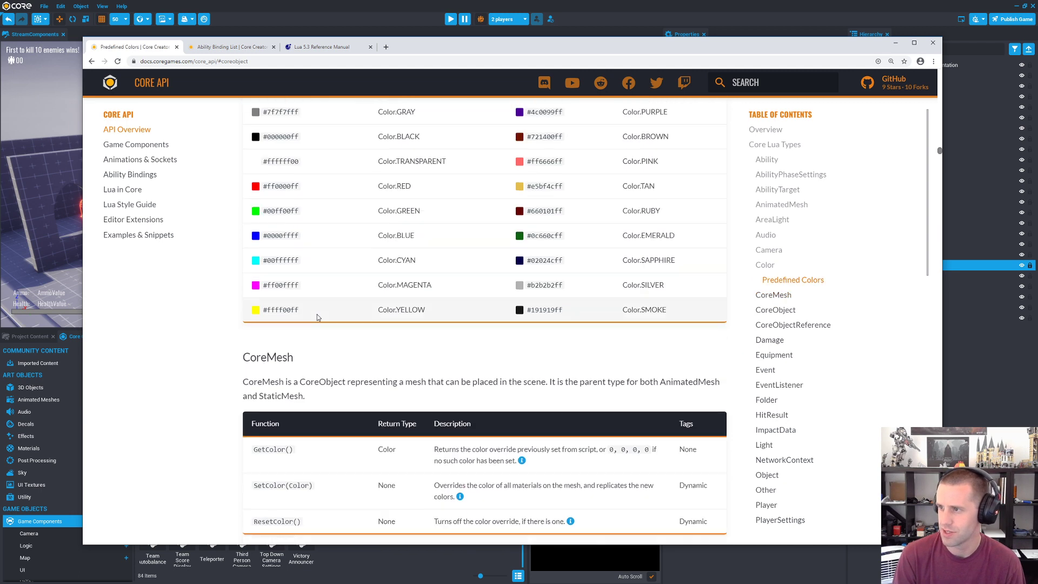
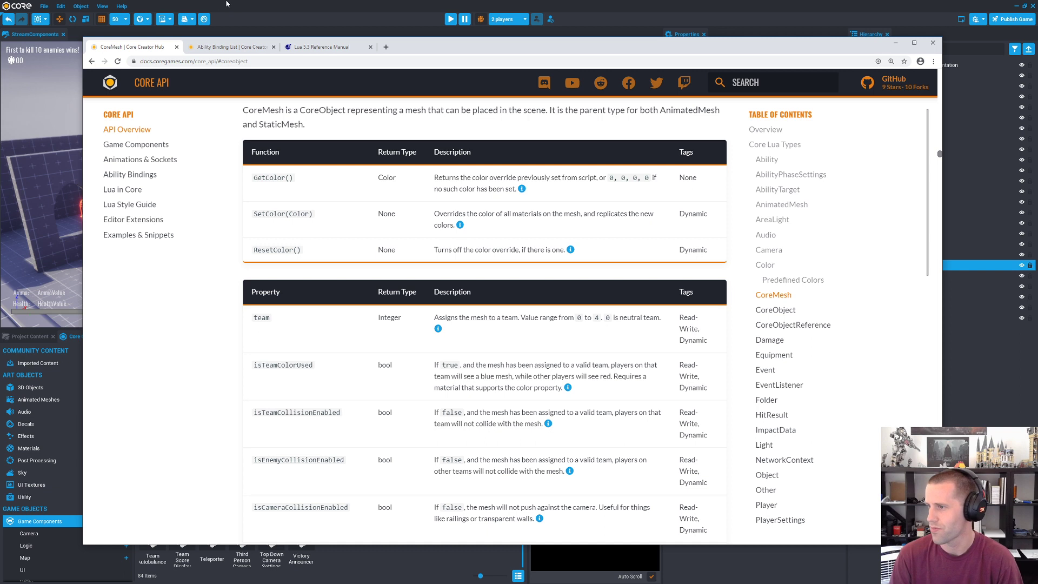
# Step: Switch back to the Core editor and look over the scene and the Game Components library
pyautogui.click(250, 4)
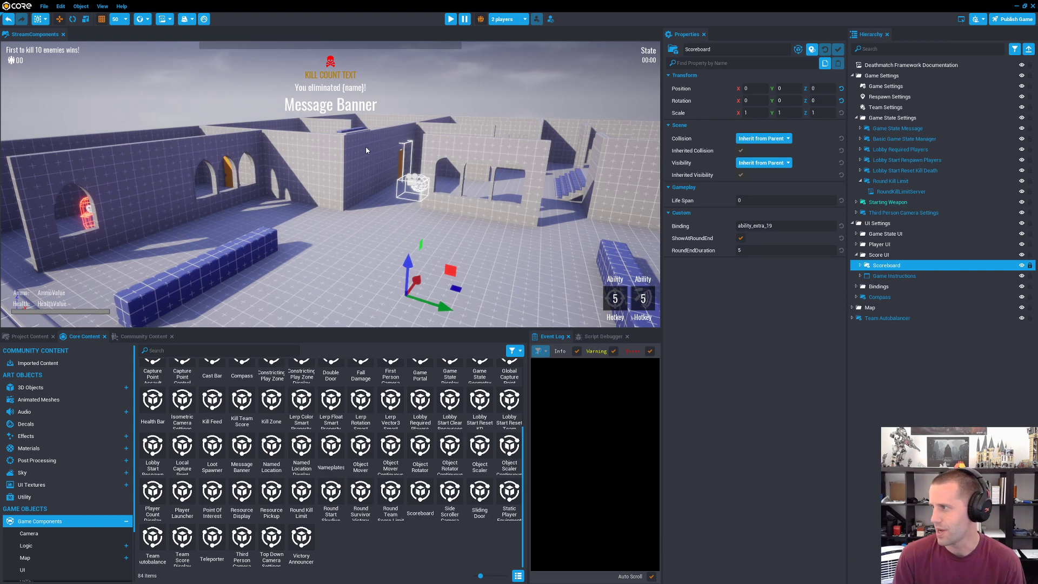
pyautogui.press('w')
pyautogui.moveTo(366, 151); pyautogui.dragTo(377, 295, button='right')
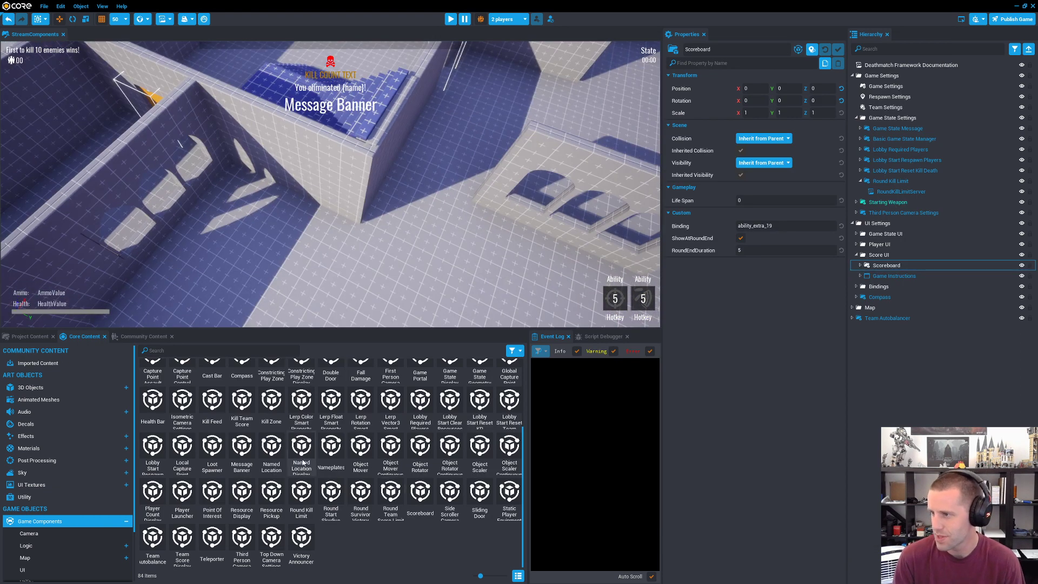
pyautogui.scroll(2, 302, 462)
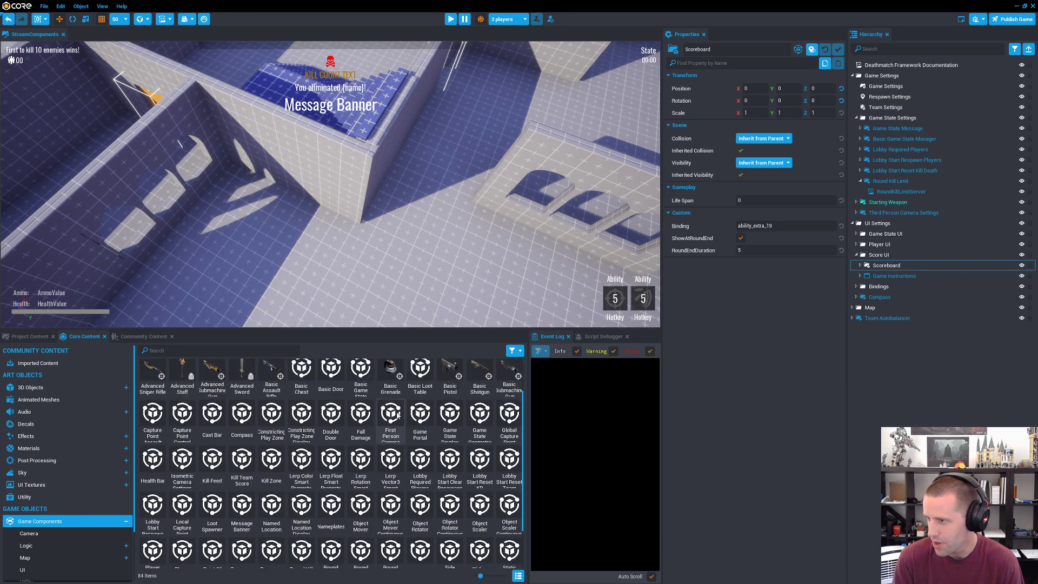
pyautogui.scroll(1, 397, 411)
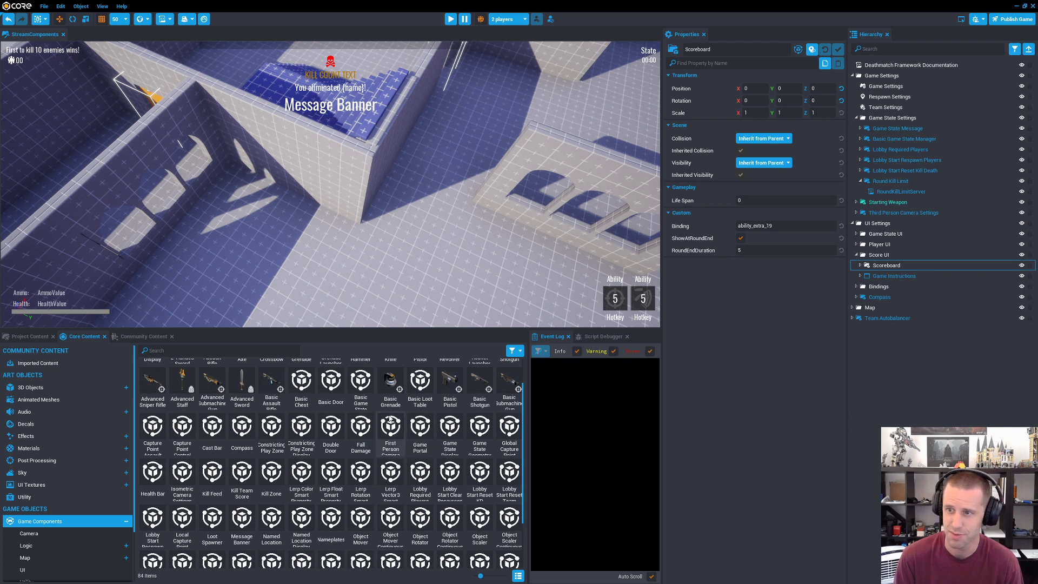
# Step: Expand the Scoreboard in the hierarchy, open the RoundKillLimitServer script and examine its Tick function
pyautogui.click(861, 265)
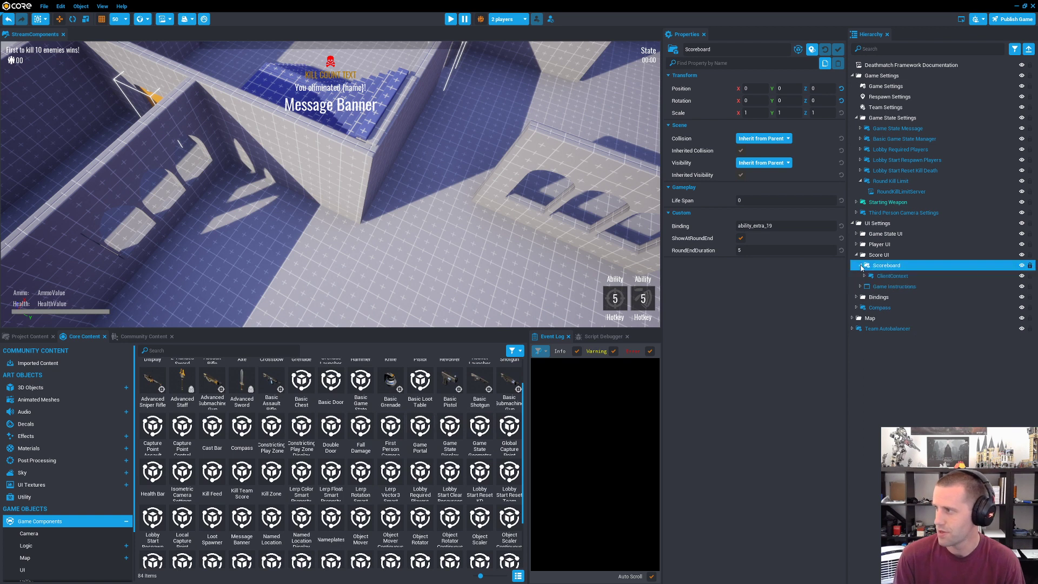
pyautogui.doubleClick(901, 192)
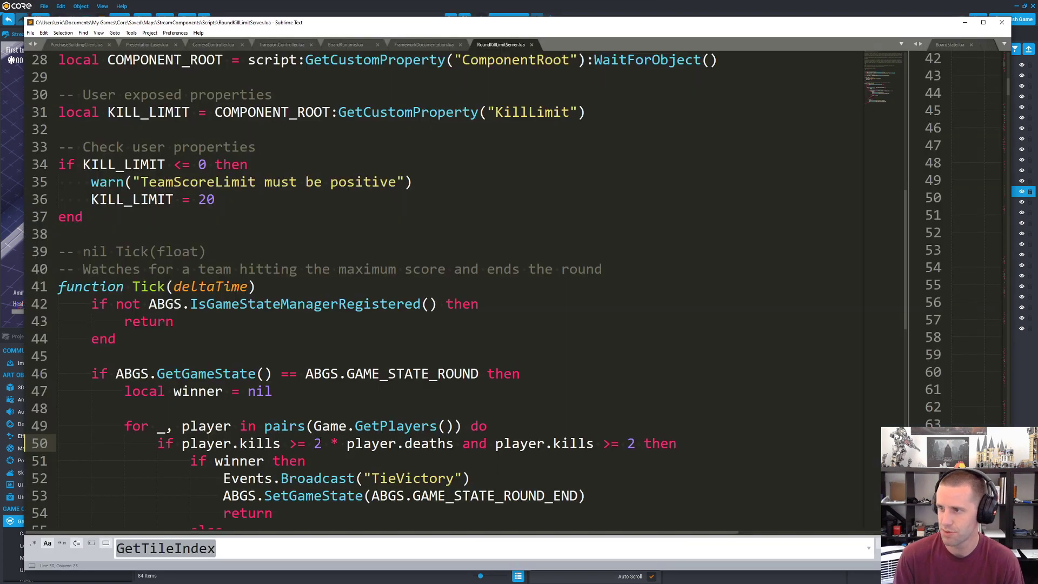
pyautogui.scroll(-6, 300, 459)
pyautogui.scroll(3, 304, 448)
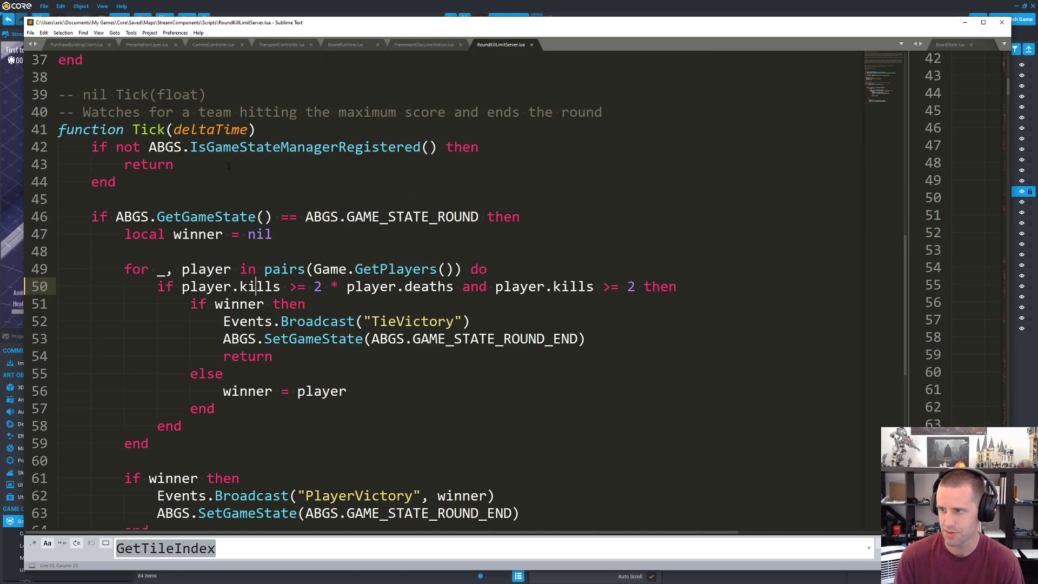
pyautogui.scroll(1, 299, 489)
pyautogui.scroll(-3, 299, 489)
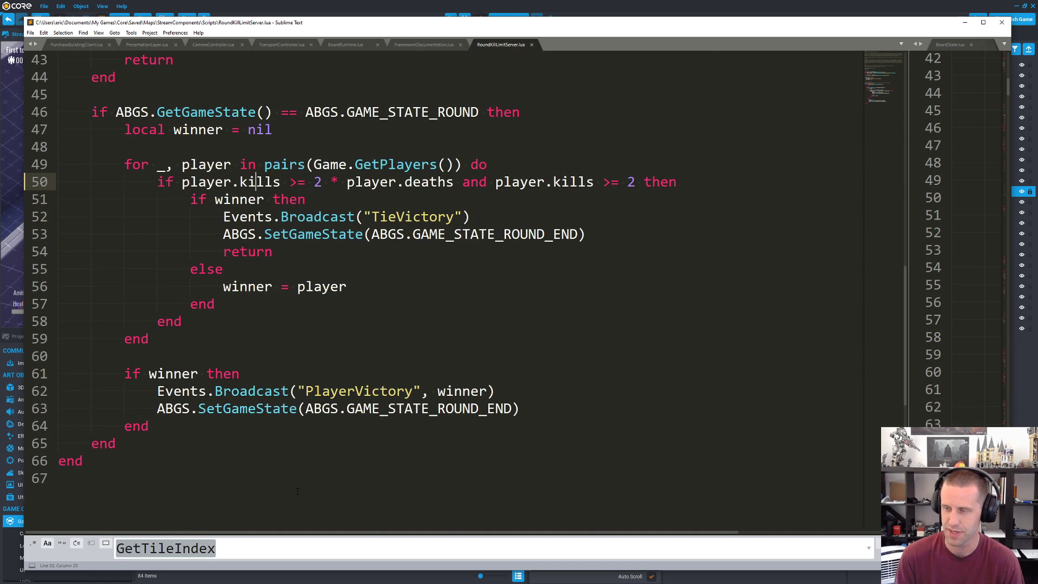
pyautogui.scroll(1, 299, 489)
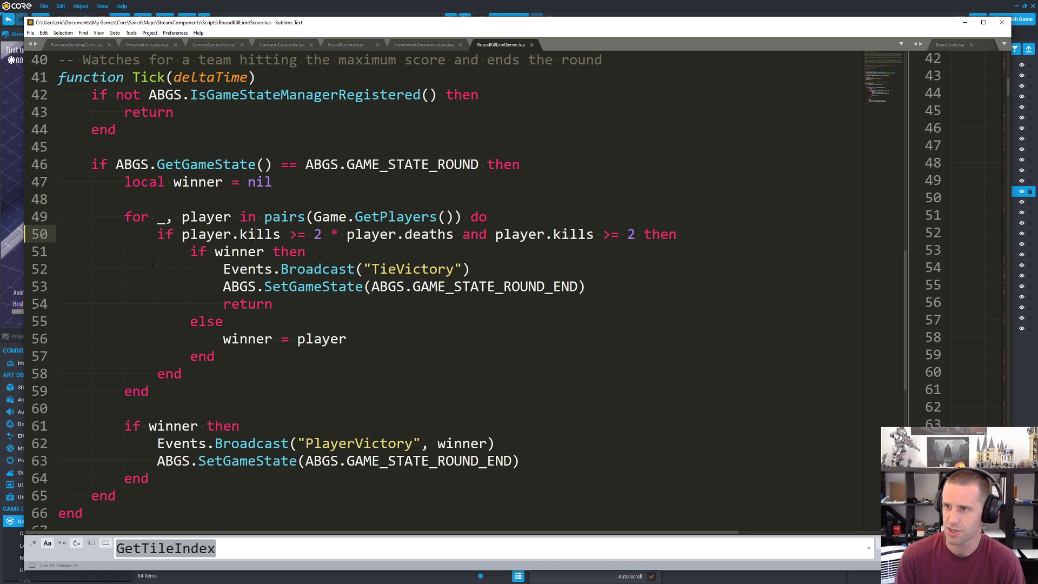
pyautogui.click(201, 508)
pyautogui.scroll(-4, 162, 491)
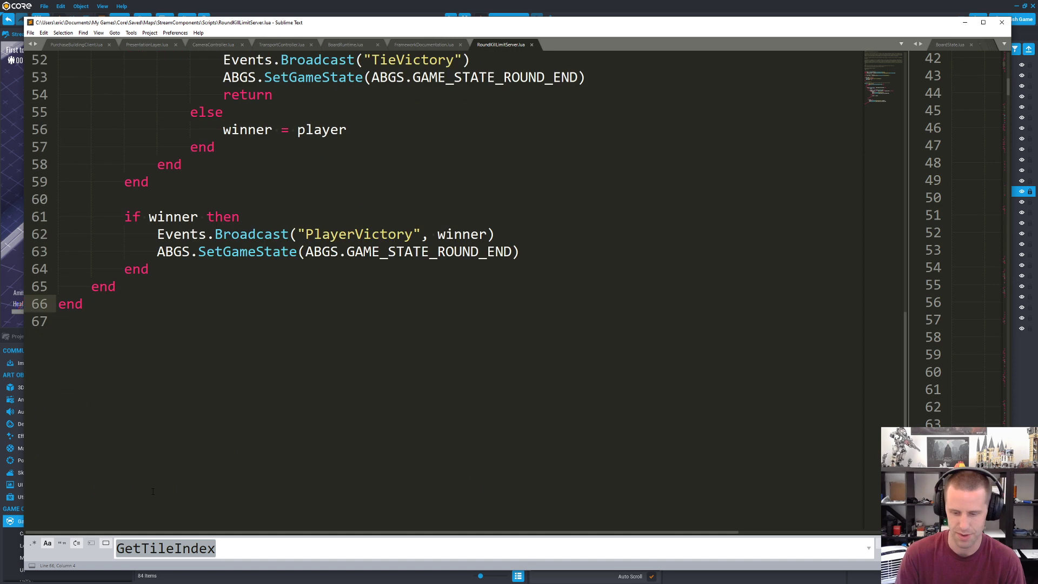
pyautogui.press('Return')
pyautogui.press('Return')
pyautogui.write('gfanjk')
pyautogui.press('BackSpace')
pyautogui.press('BackSpace')
pyautogui.press('BackSpace')
pyautogui.press('BackSpace')
pyautogui.press('BackSpace')
pyautogui.press('BackSpace')
pyautogui.press('BackSpace')
pyautogui.press('BackSpace')
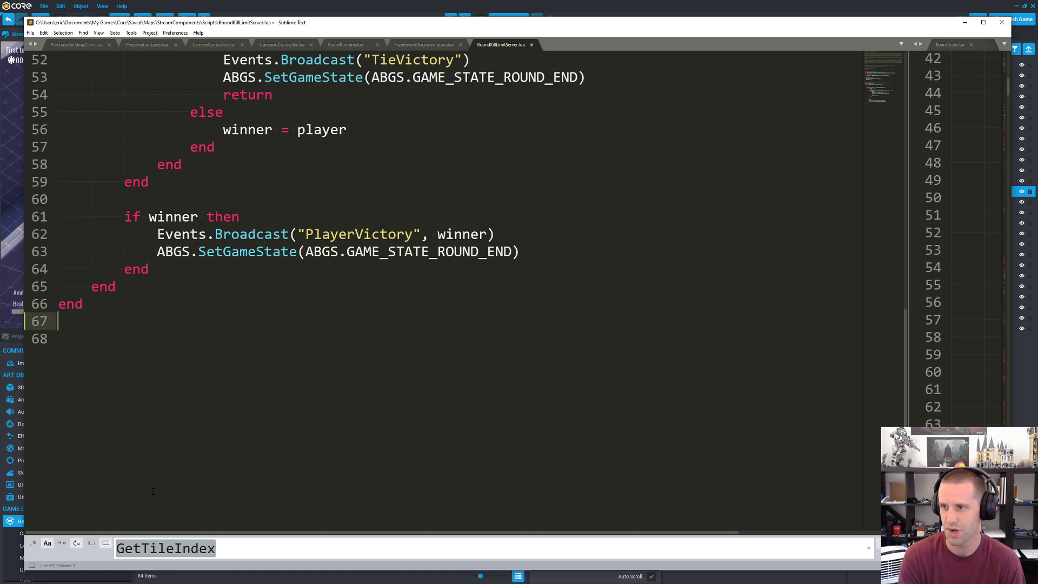
pyautogui.hotkey('ctrl', 's')
# Step: Read through the kill limit check and the winner logic of the RoundKillLimitServer script
pyautogui.scroll(5, 162, 476)
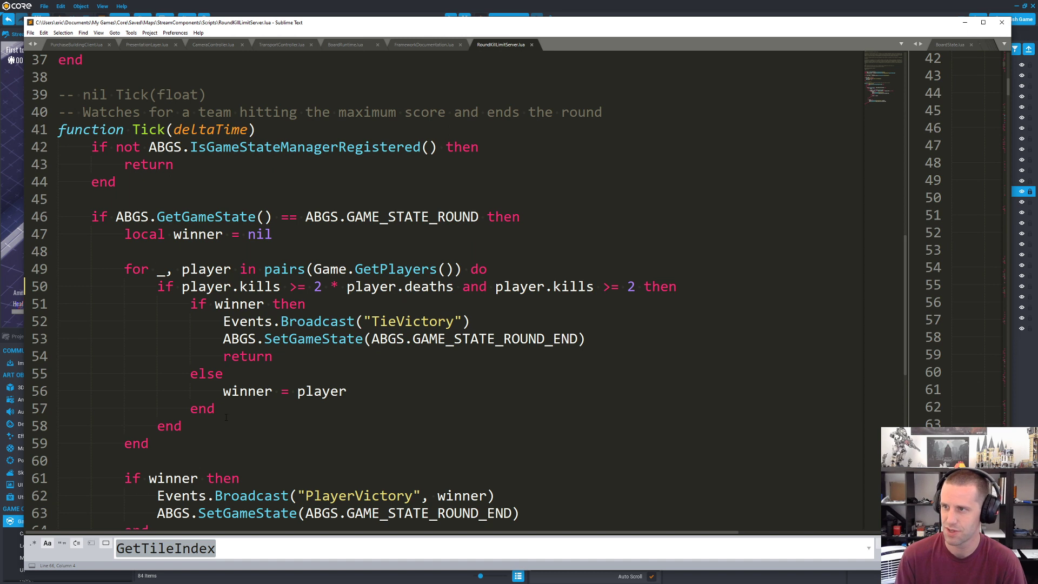
pyautogui.scroll(5, 227, 423)
pyautogui.scroll(-4, 228, 423)
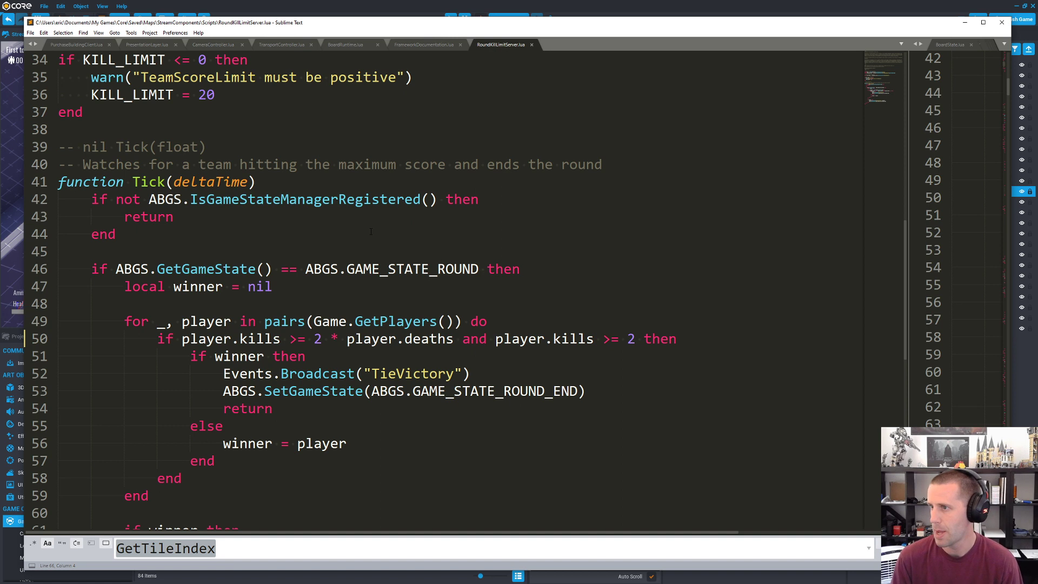
pyautogui.scroll(11, 371, 231)
pyautogui.scroll(-14, 365, 249)
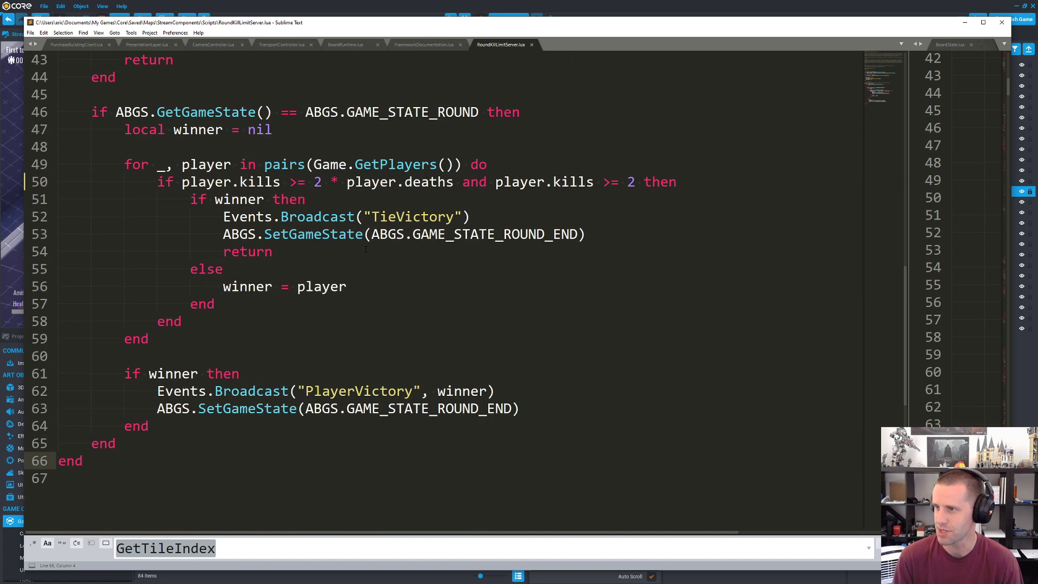
# Step: Return to the Core editor, search the hierarchy for "nameplates", select the Nameplates component and clear the search
pyautogui.click(537, 4)
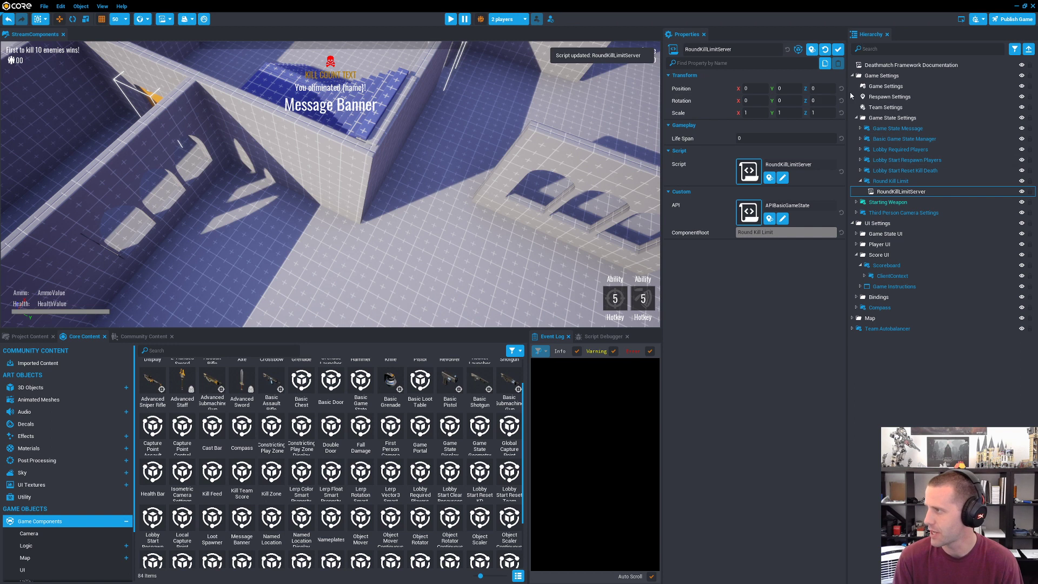
pyautogui.scroll(1, 378, 484)
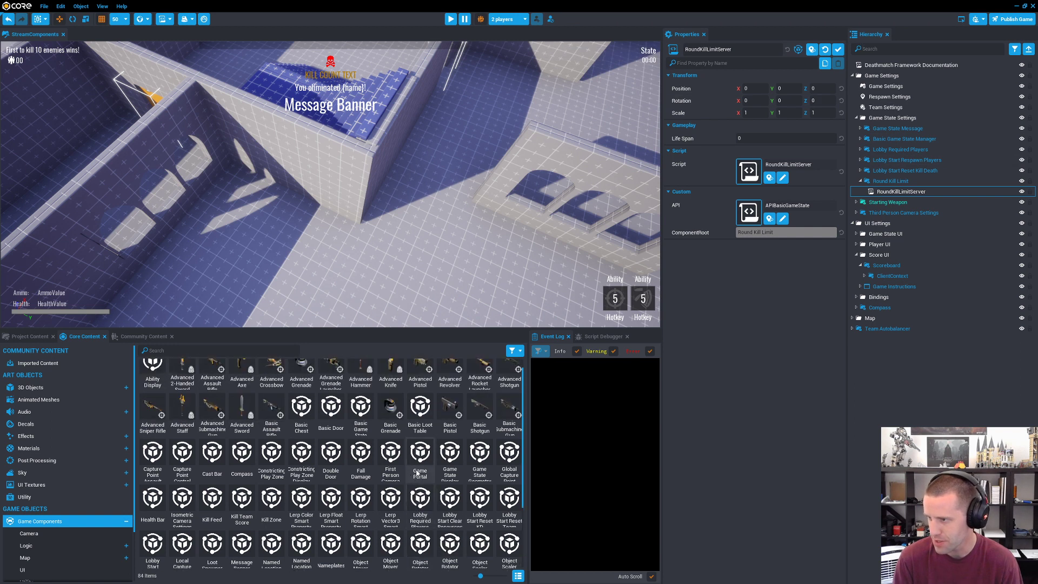
pyautogui.scroll(-2, 380, 467)
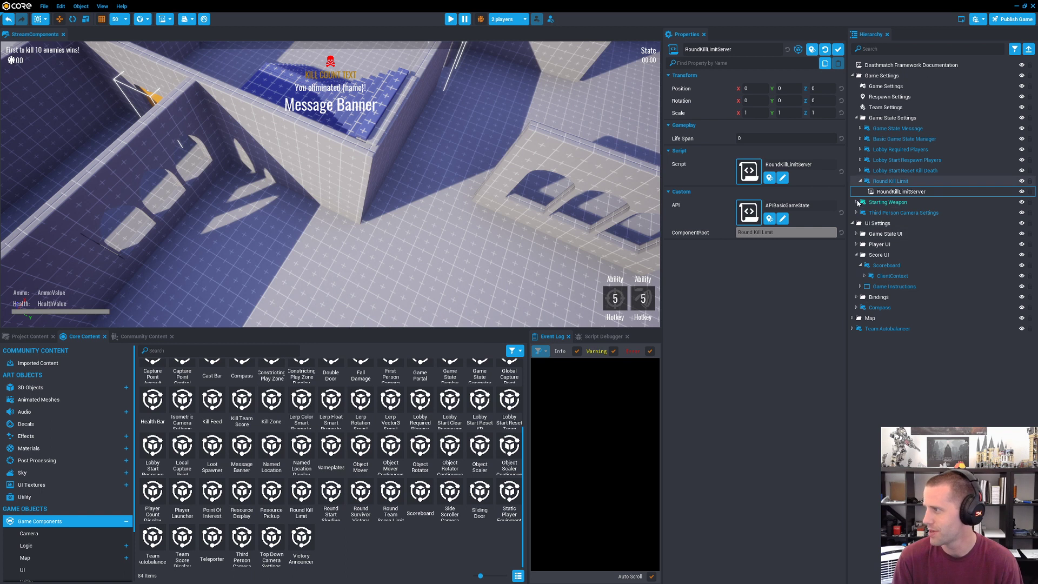
pyautogui.click(880, 48)
pyautogui.write('nameplates')
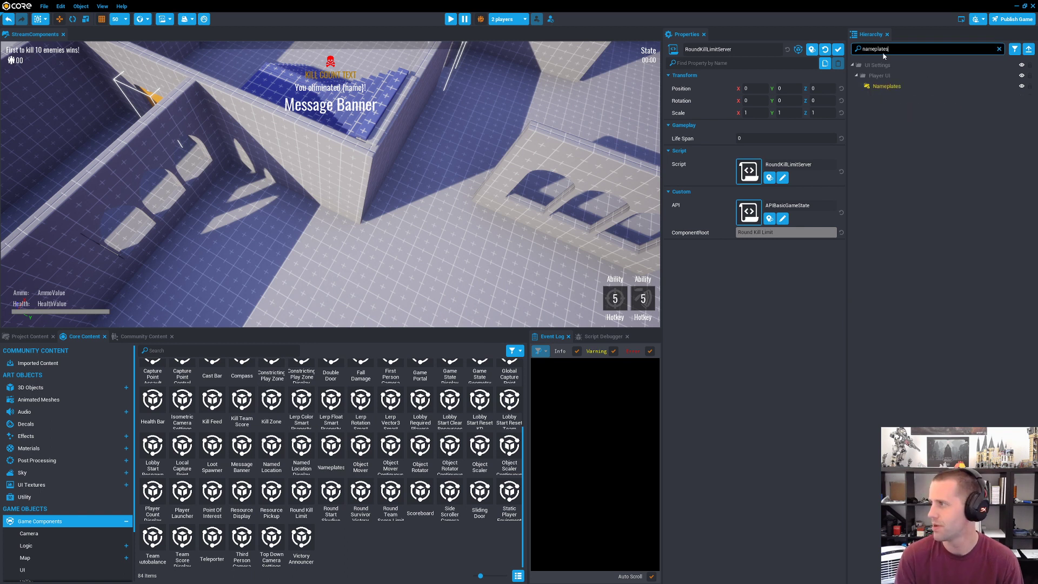
pyautogui.click(887, 86)
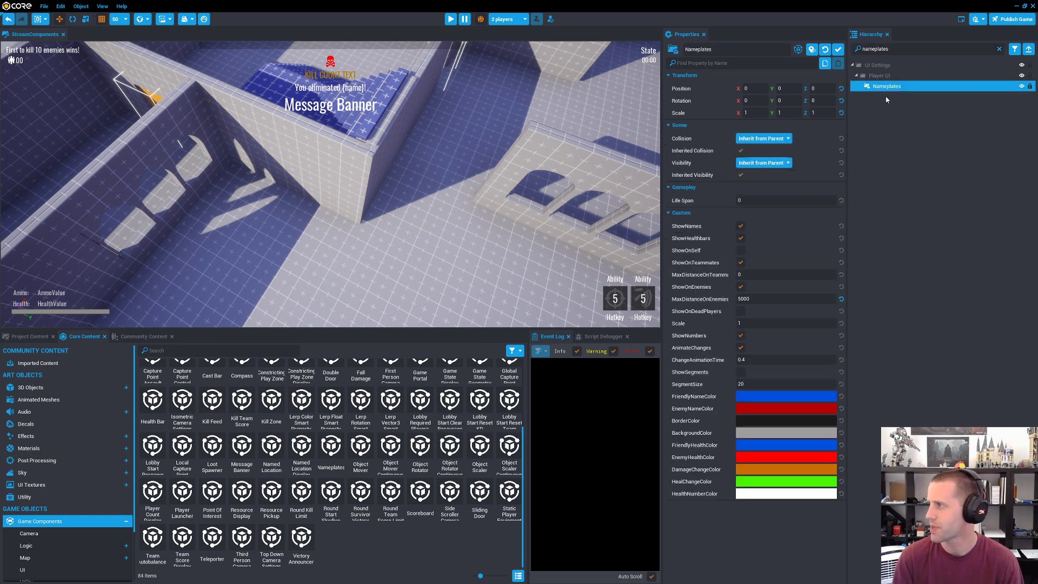
pyautogui.click(999, 49)
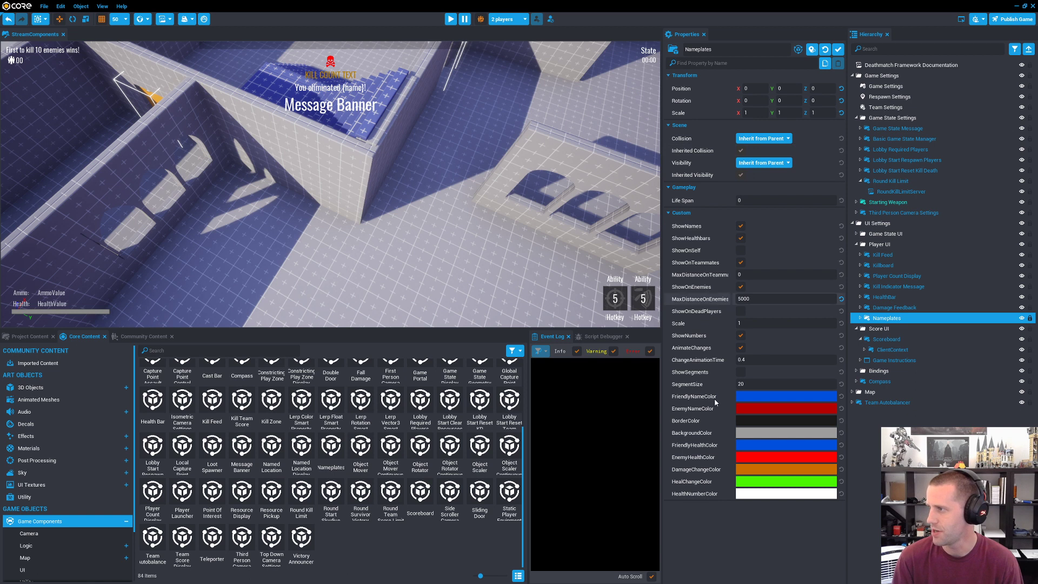
# Step: Focus the scene view on Nameplates and expand the component in the hierarchy
pyautogui.moveTo(426, 231); pyautogui.dragTo(487, 251, button='right')
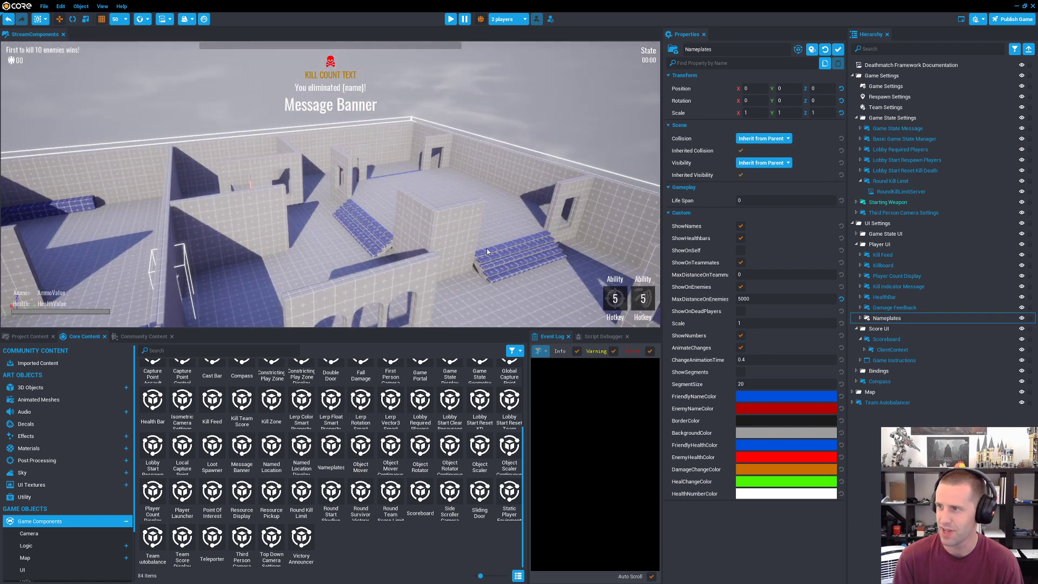
pyautogui.press('f')
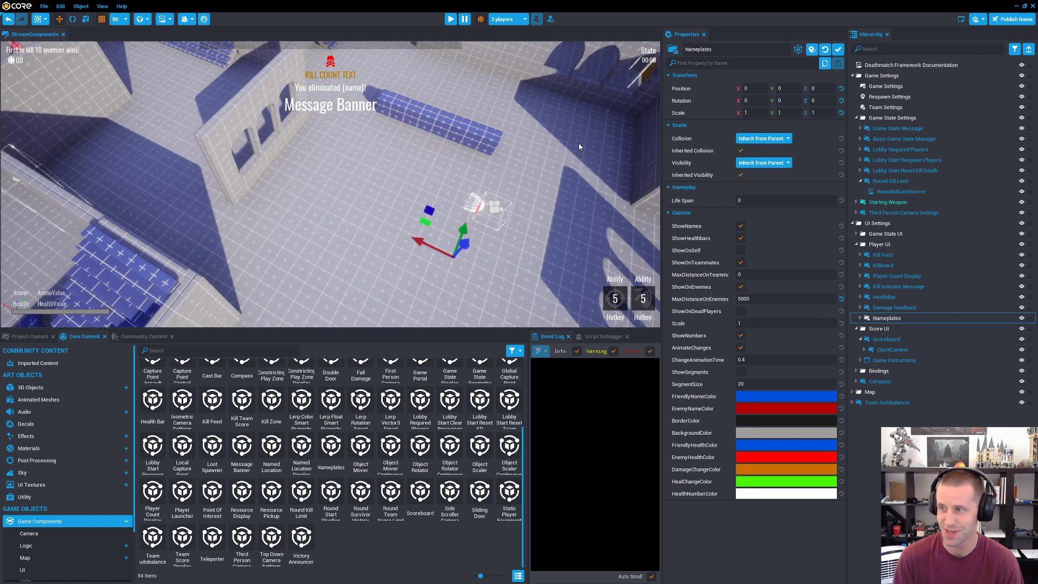
pyautogui.moveTo(578, 147); pyautogui.dragTo(657, 154, button='right')
pyautogui.click(860, 318)
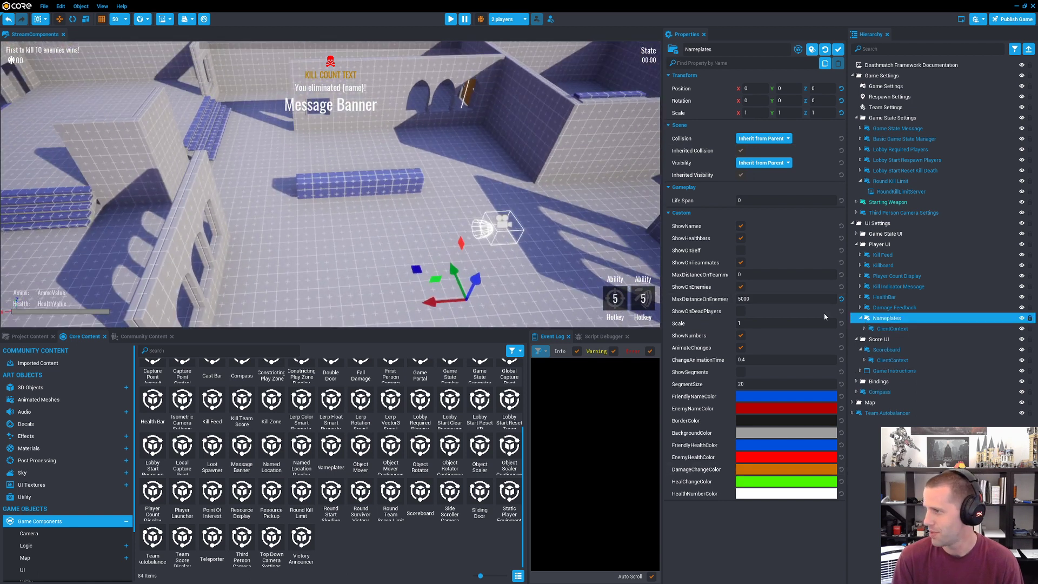
pyautogui.moveTo(464, 233); pyautogui.dragTo(520, 130, button='right')
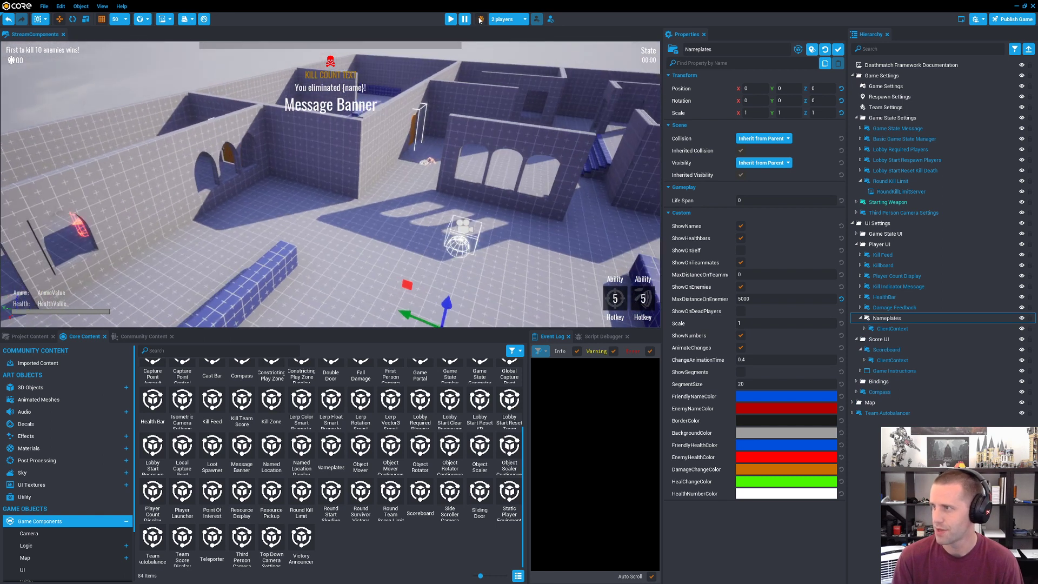
# Step: Start the two-player preview and run the first character out into the open area of the map
pyautogui.click(450, 18)
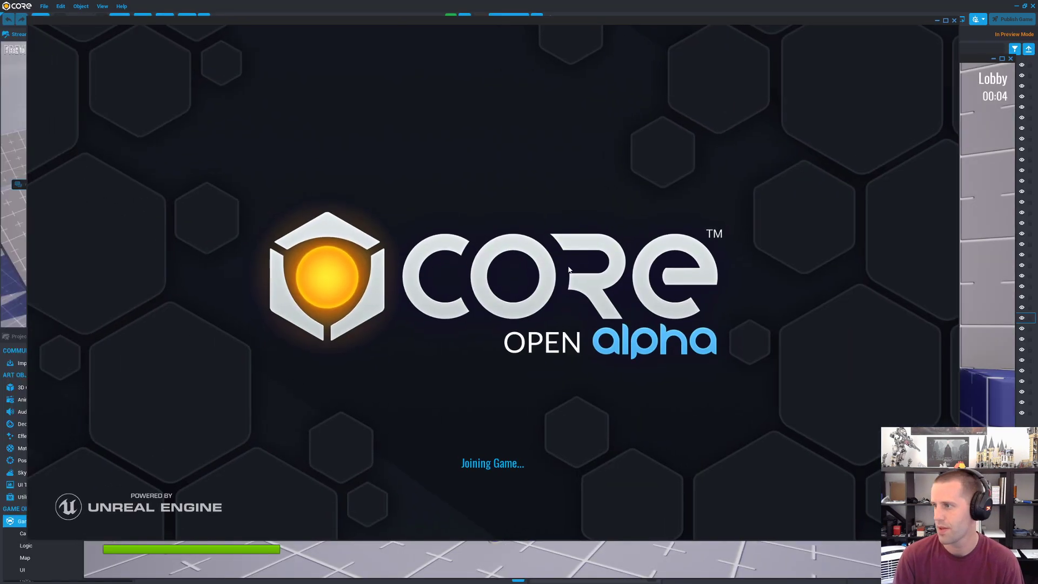
pyautogui.press('w')
pyautogui.press('space')
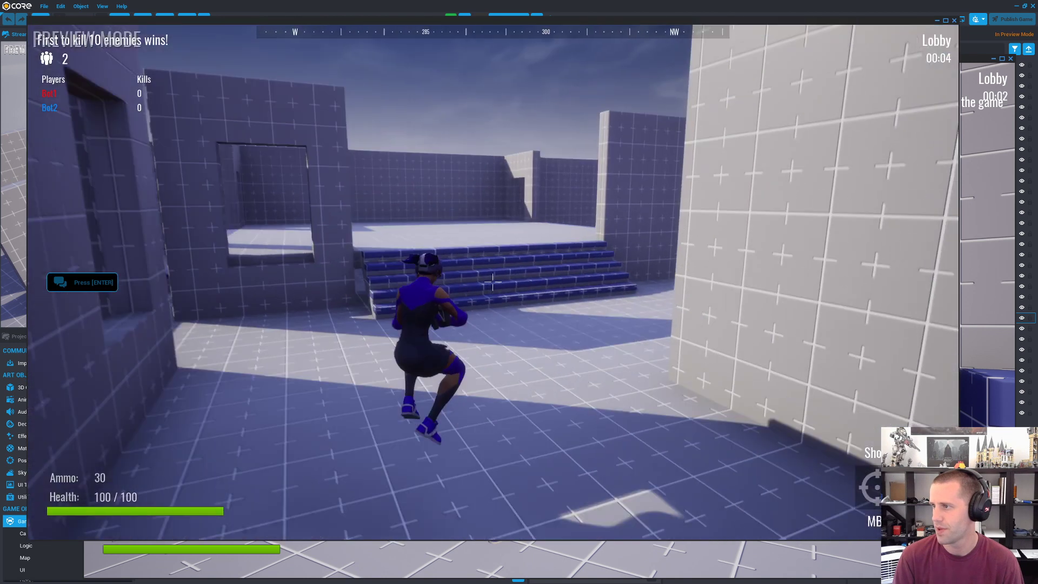
pyautogui.press('w')
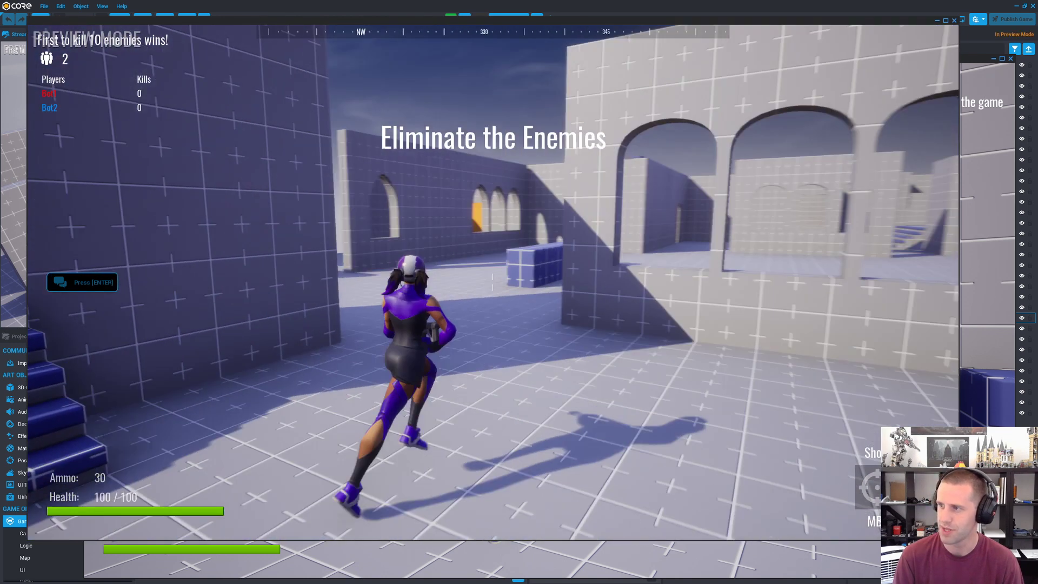
pyautogui.press('w')
pyautogui.press('space')
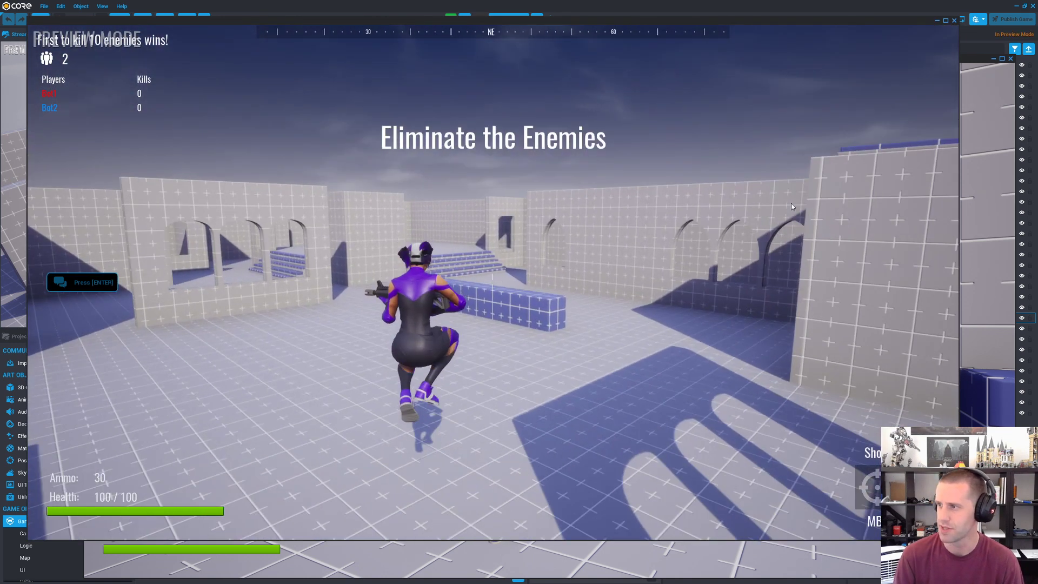
# Step: Switch to the other player's preview window and run that character up to the enemy to view the nameplate
pyautogui.click(985, 165)
pyautogui.press('w')
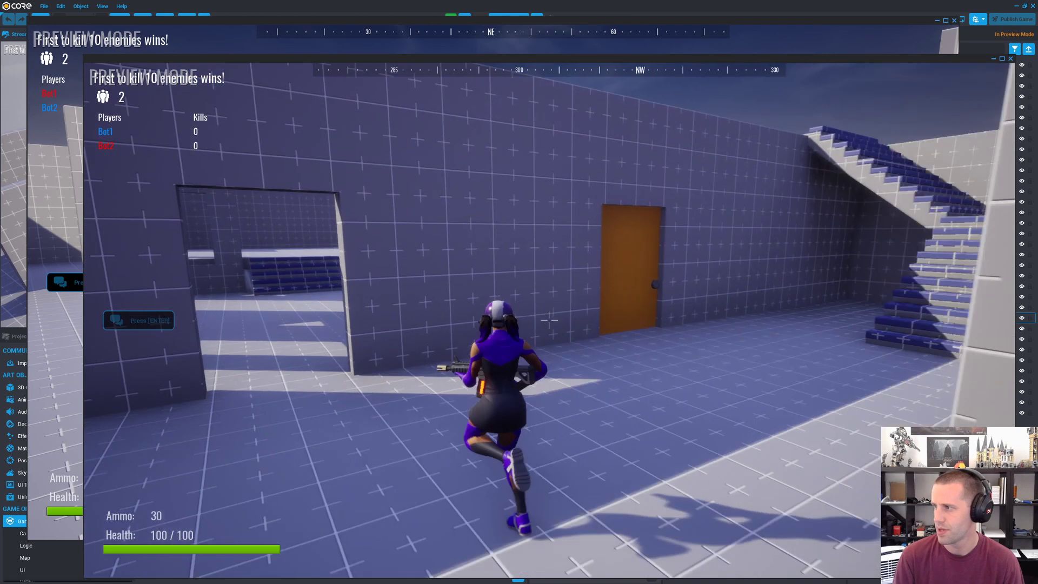
pyautogui.press('w')
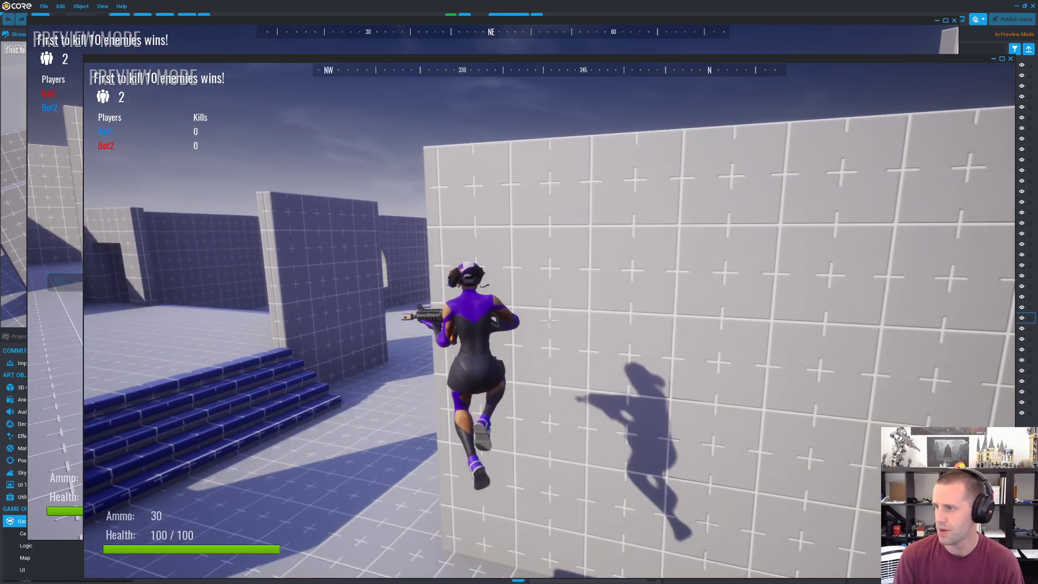
pyautogui.press('w')
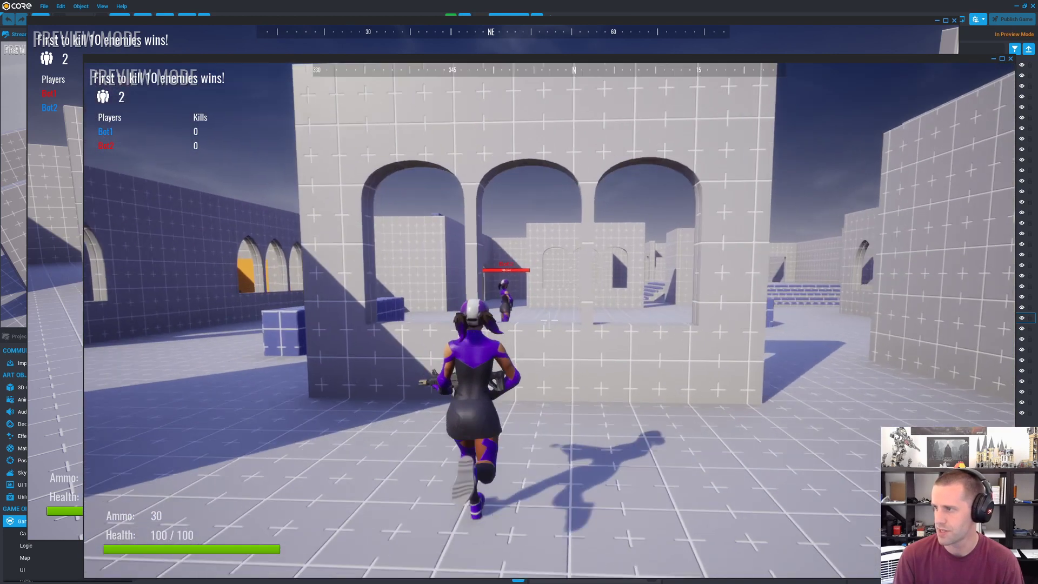
pyautogui.press('w')
pyautogui.press('space')
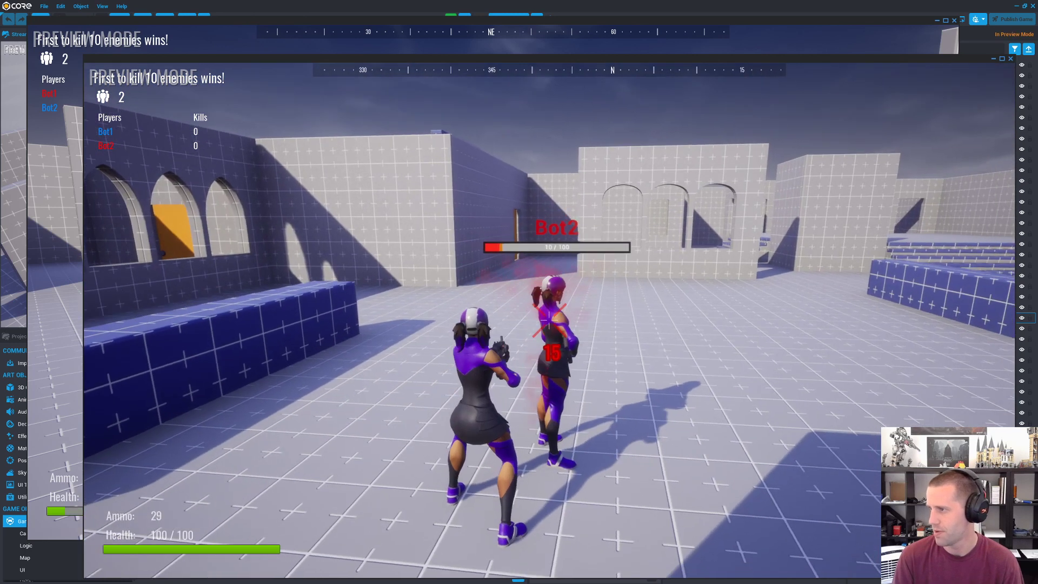
# Step: Shoot Bot2 with the rifle to test its health bar and the kill feed, and reload the weapon
pyautogui.click(549, 319)
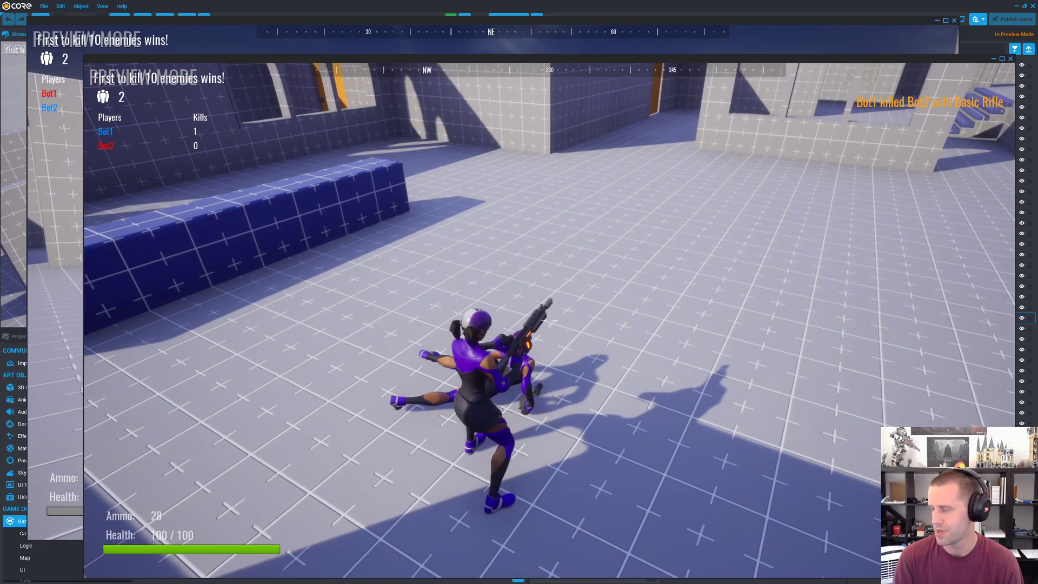
pyautogui.press('r')
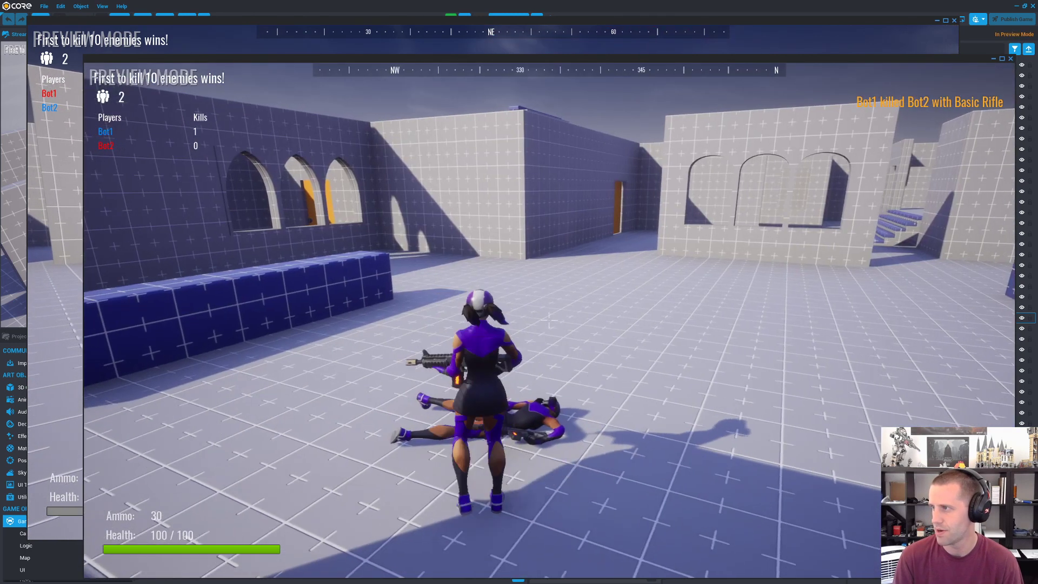
pyautogui.press('a')
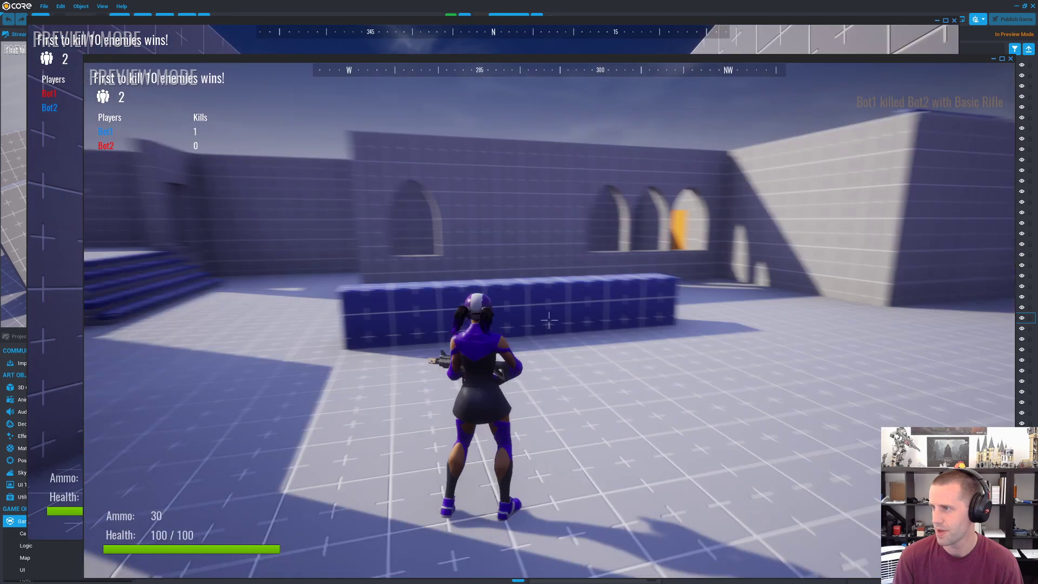
# Step: Run and jump the character through the arched room and up the blue stairs, and stop the two-player preview
pyautogui.press('w')
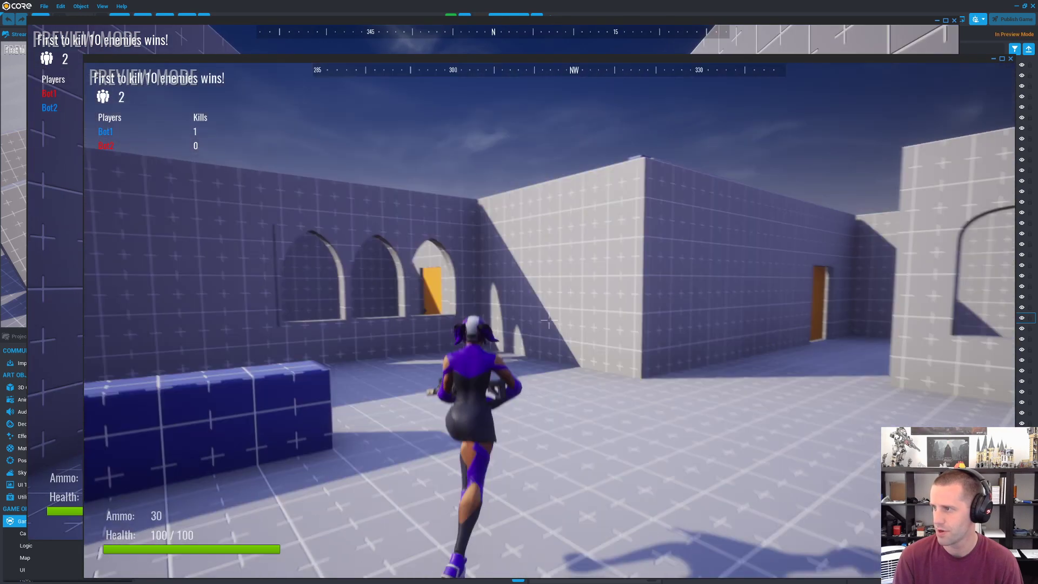
pyautogui.press('space')
pyautogui.press('space')
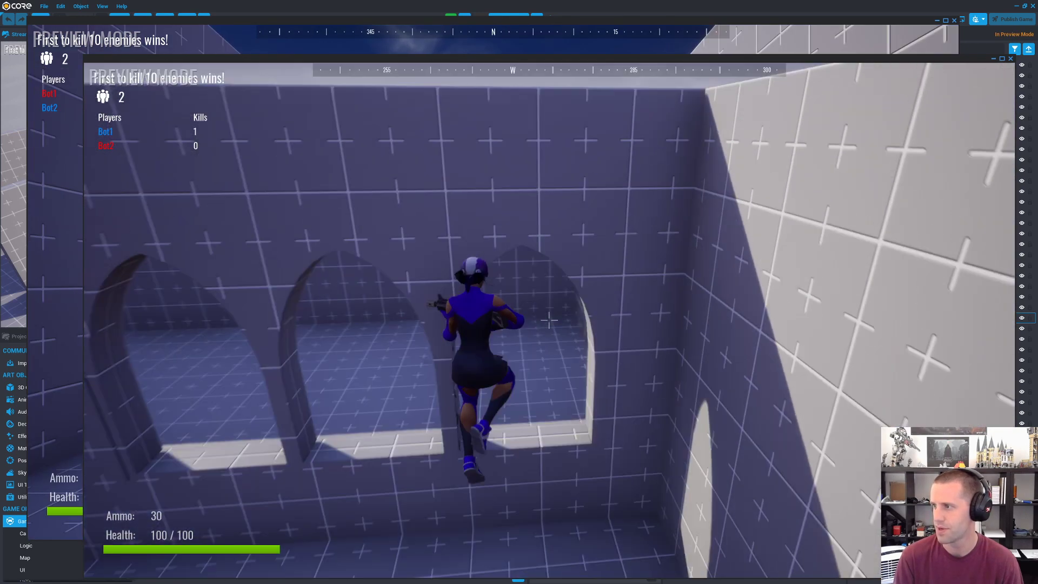
pyautogui.press('space')
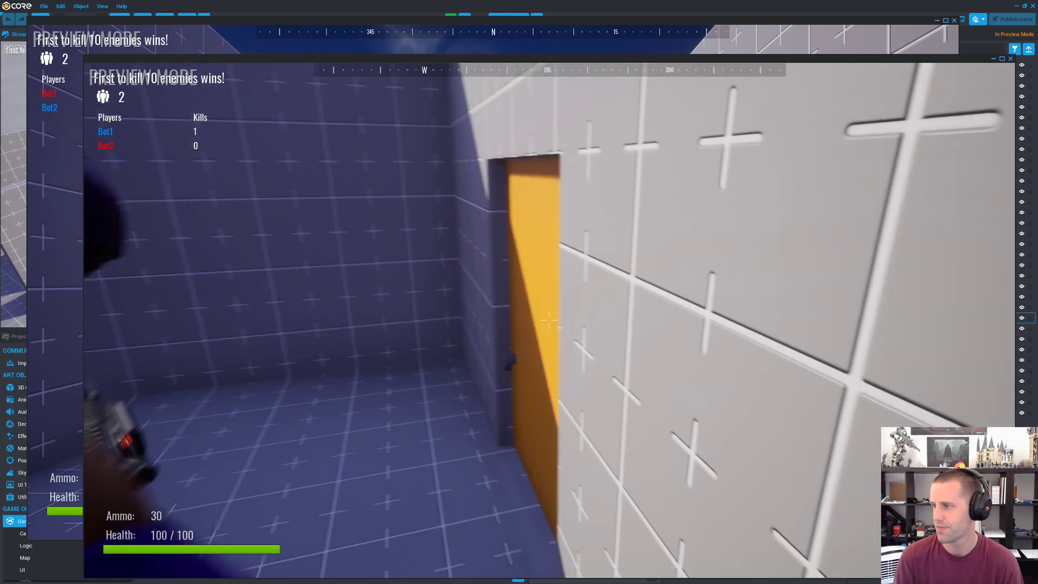
pyautogui.press('w')
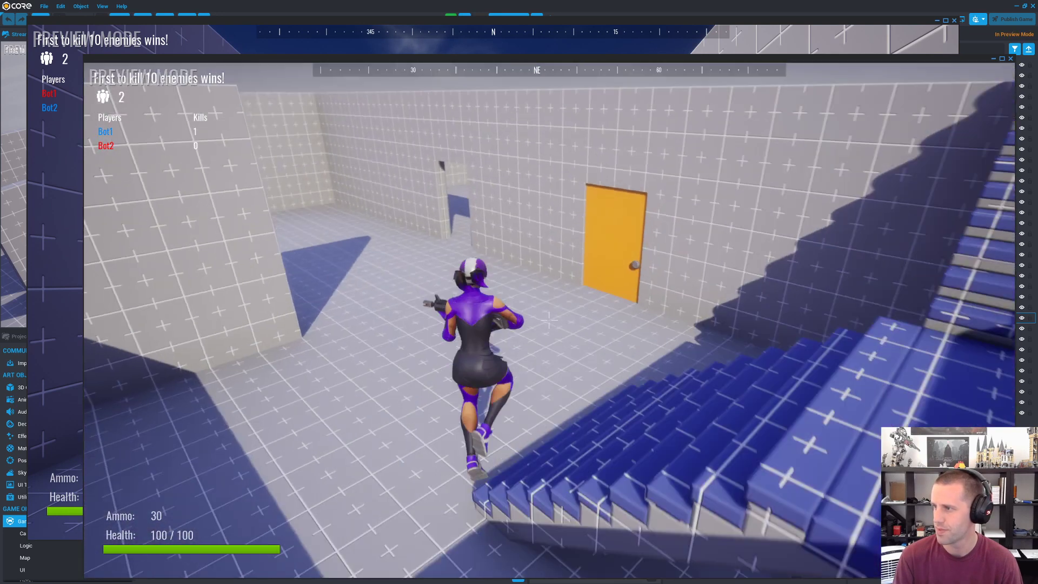
pyautogui.press('space')
pyautogui.press('space')
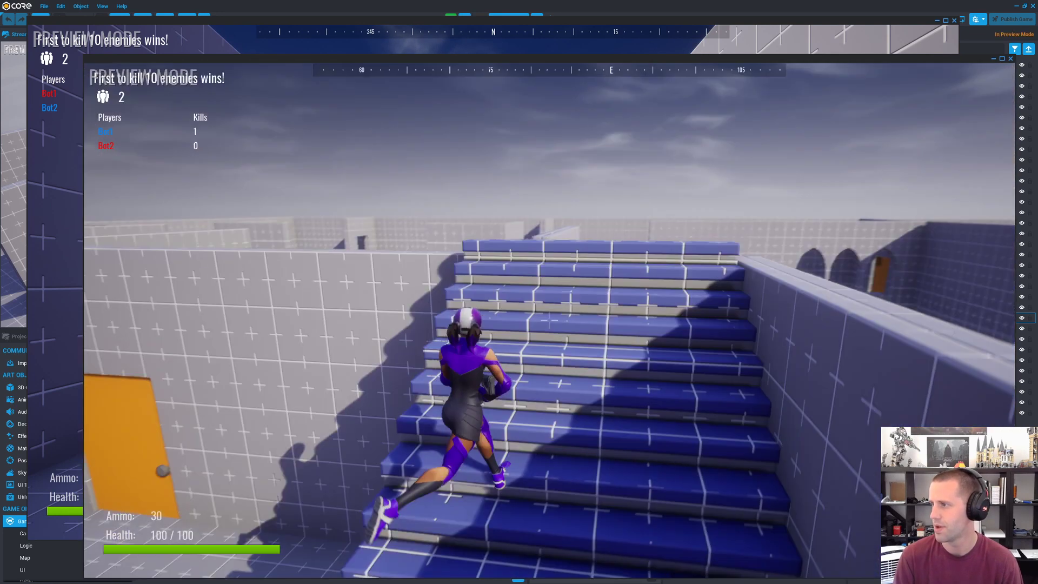
pyautogui.press('w')
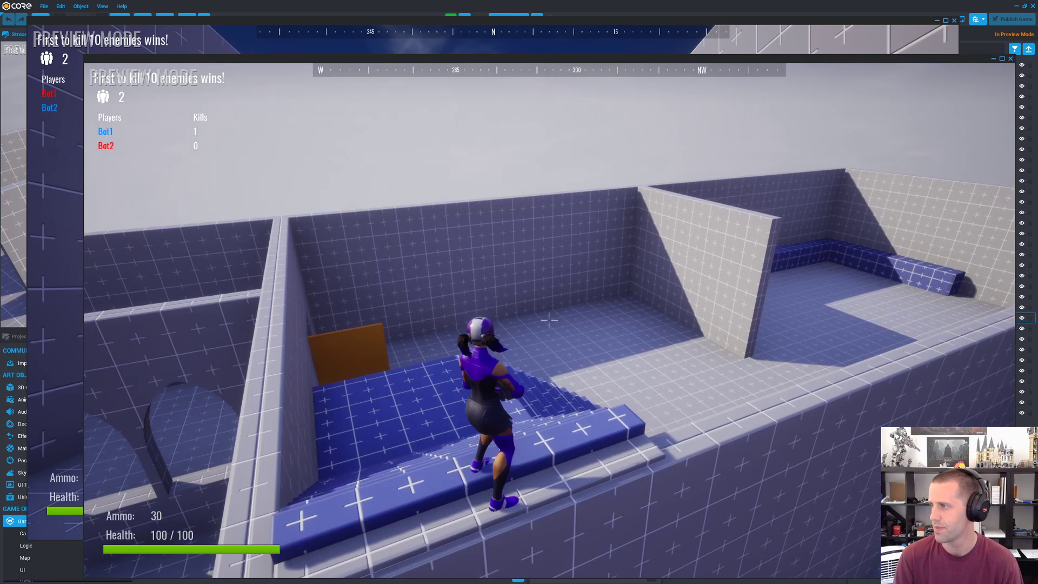
pyautogui.press('Escape')
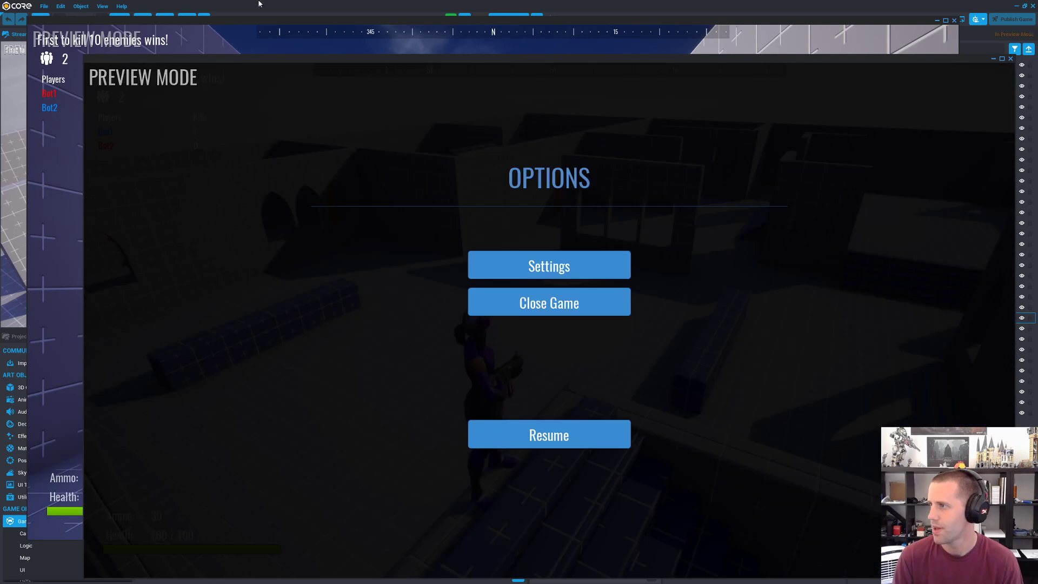
pyautogui.click(479, 16)
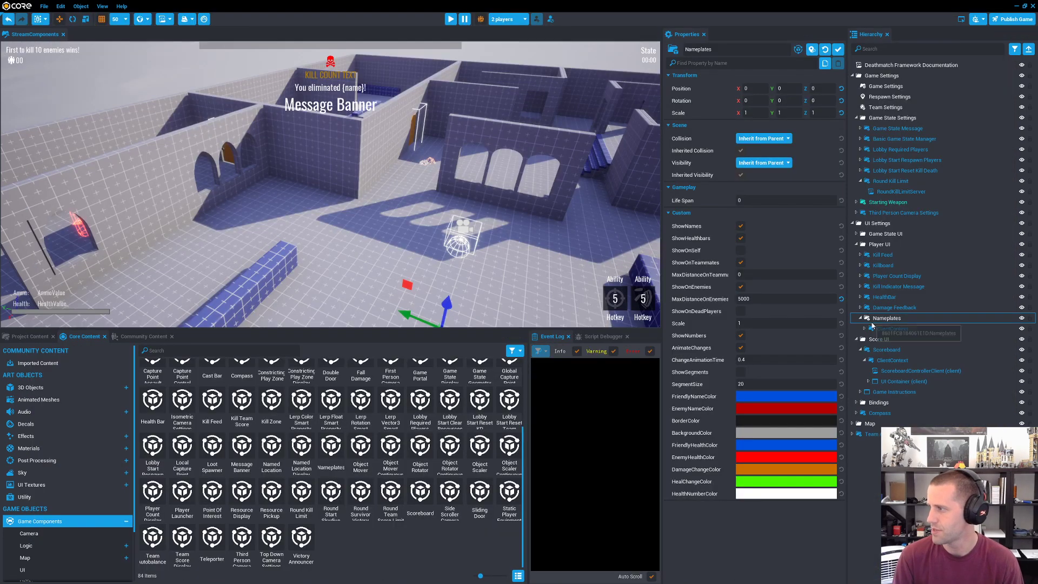
# Step: Expand the ClientContext under Nameplates and select NameplateControllerClient to view its template references
pyautogui.click(871, 320)
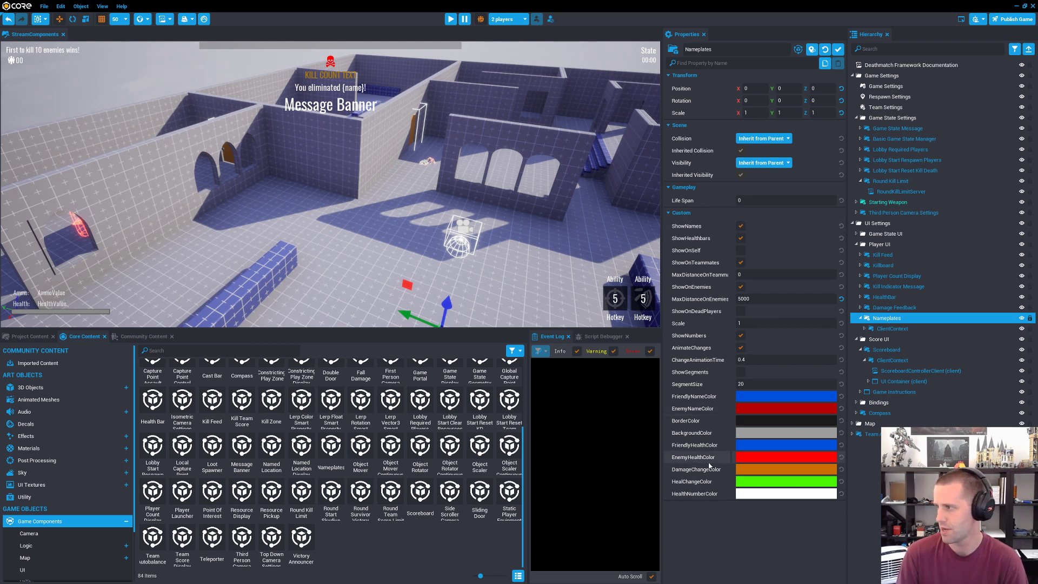
pyautogui.click(886, 328)
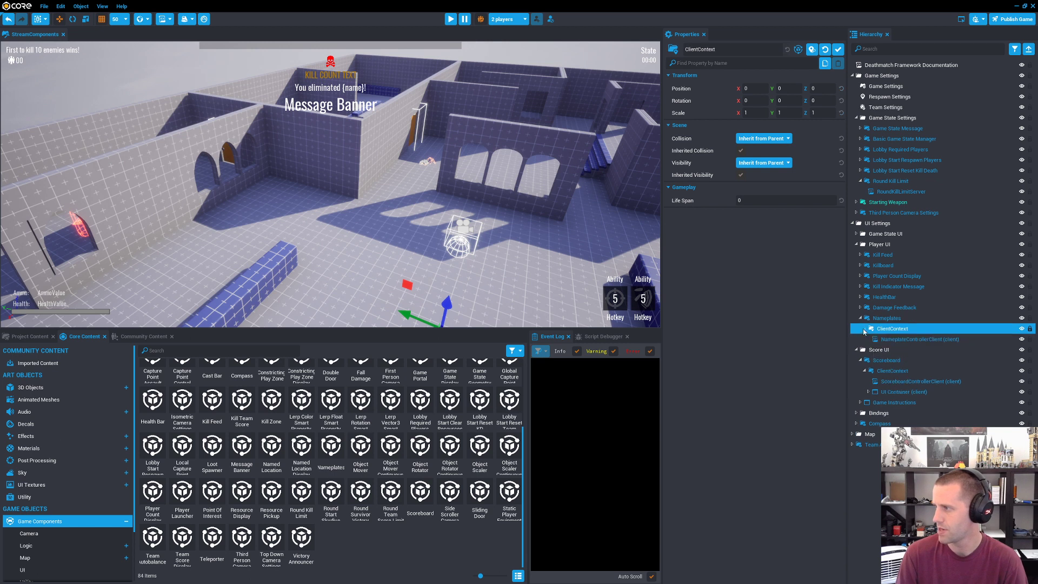
pyautogui.click(864, 329)
pyautogui.click(919, 339)
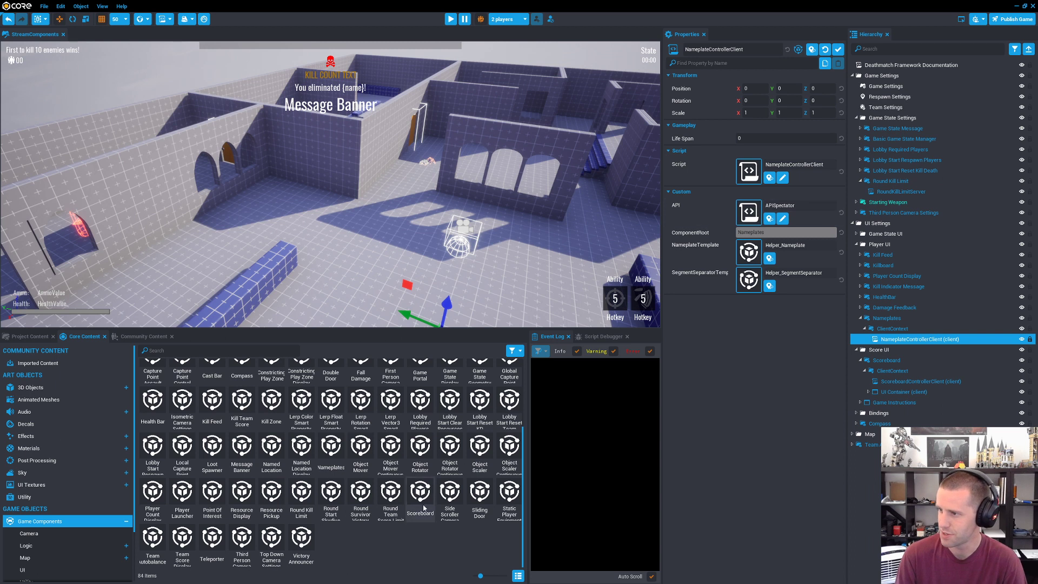
# Step: Add the Helper_Nameplate and Helper_SegmentSeparator templates from the project's My Templates to the scene hierarchy
pyautogui.scroll(3, 379, 525)
pyautogui.scroll(-3, 362, 522)
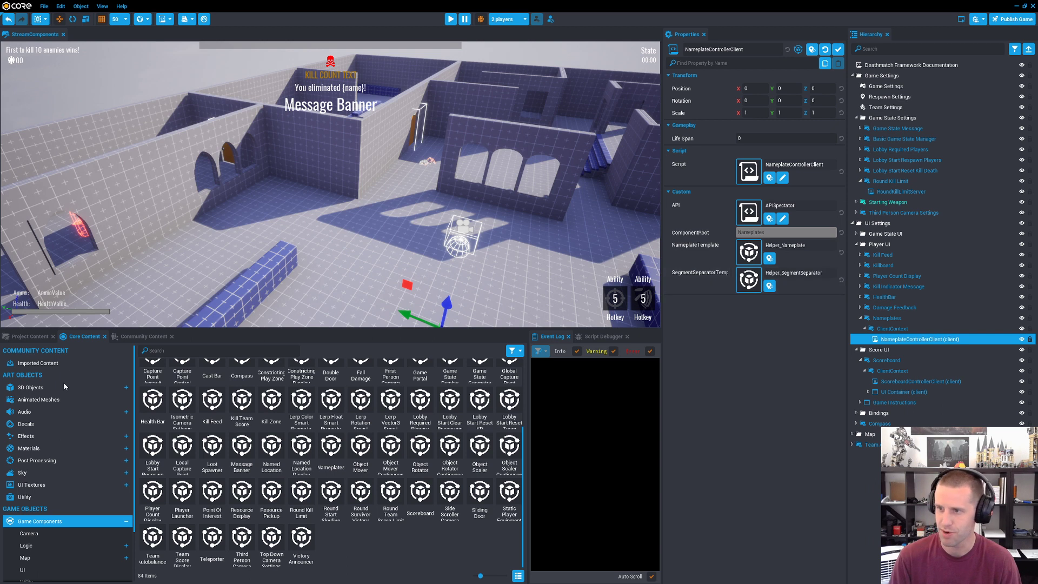
pyautogui.click(89, 362)
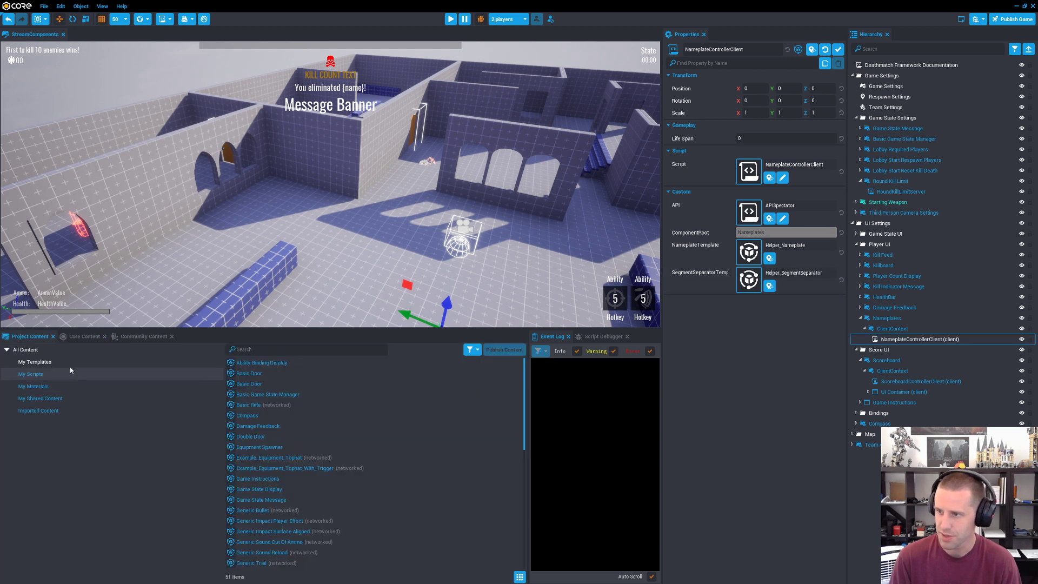
pyautogui.scroll(-6, 319, 425)
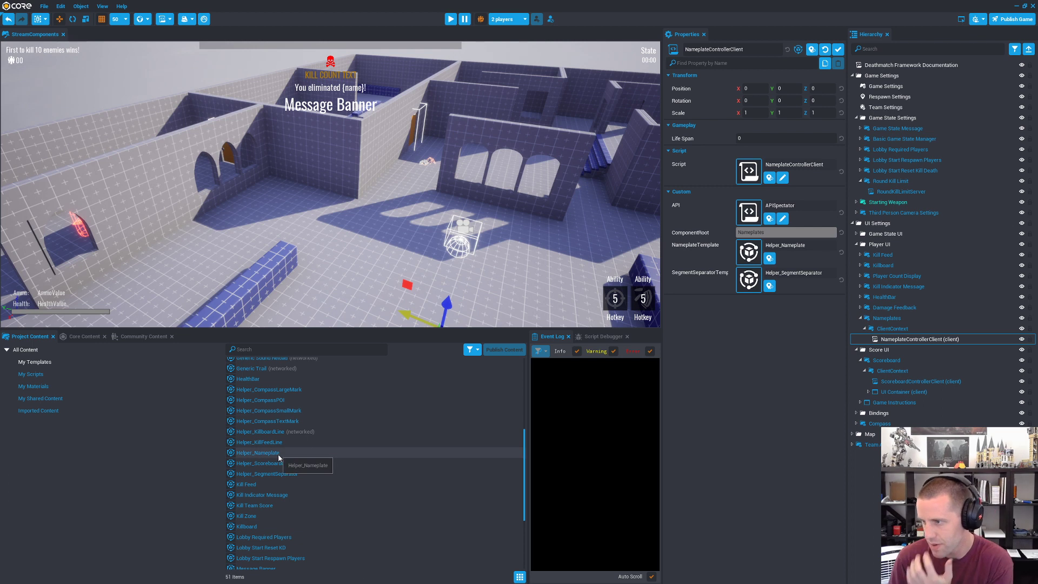
pyautogui.moveTo(278, 454); pyautogui.dragTo(886, 514)
pyautogui.moveTo(280, 475); pyautogui.dragTo(887, 513)
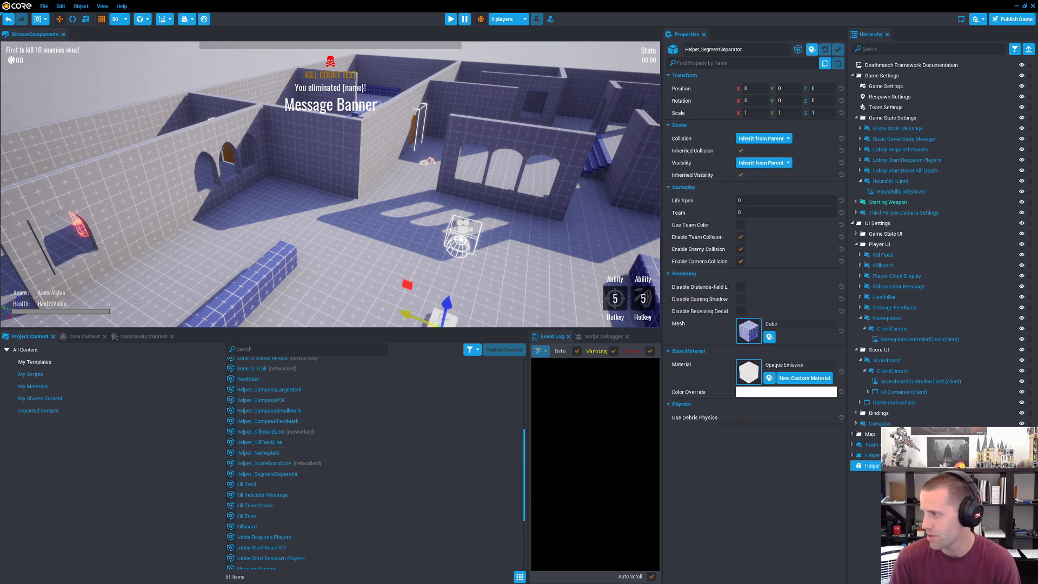
# Step: Raise the Helper_SegmentSeparator cube to a Z position of 300 to examine it, and delete it from the scene
pyautogui.press('f')
pyautogui.moveTo(453, 276); pyautogui.dragTo(443, 249, button='right')
pyautogui.moveTo(350, 220); pyautogui.dragTo(352, 104)
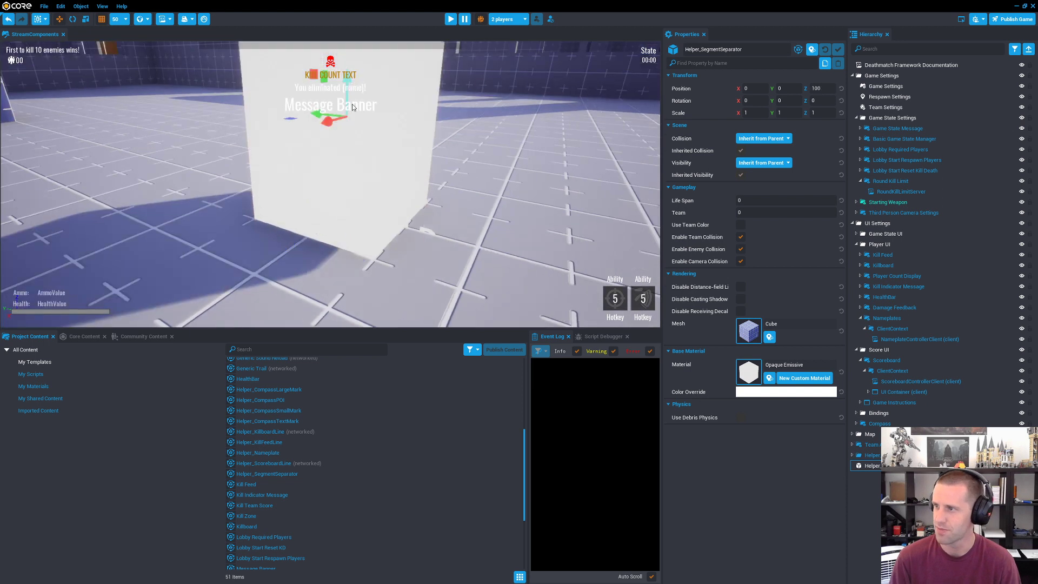
pyautogui.moveTo(474, 157); pyautogui.dragTo(454, 128, button='right')
pyautogui.moveTo(328, 206); pyautogui.dragTo(345, 58)
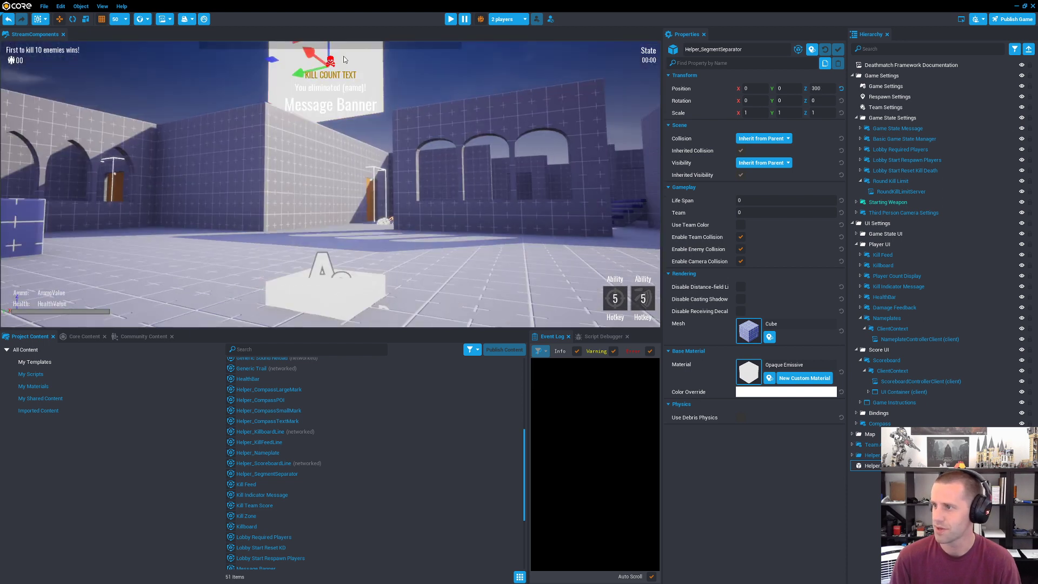
pyautogui.moveTo(397, 183); pyautogui.dragTo(403, 218, button='right')
pyautogui.press('f')
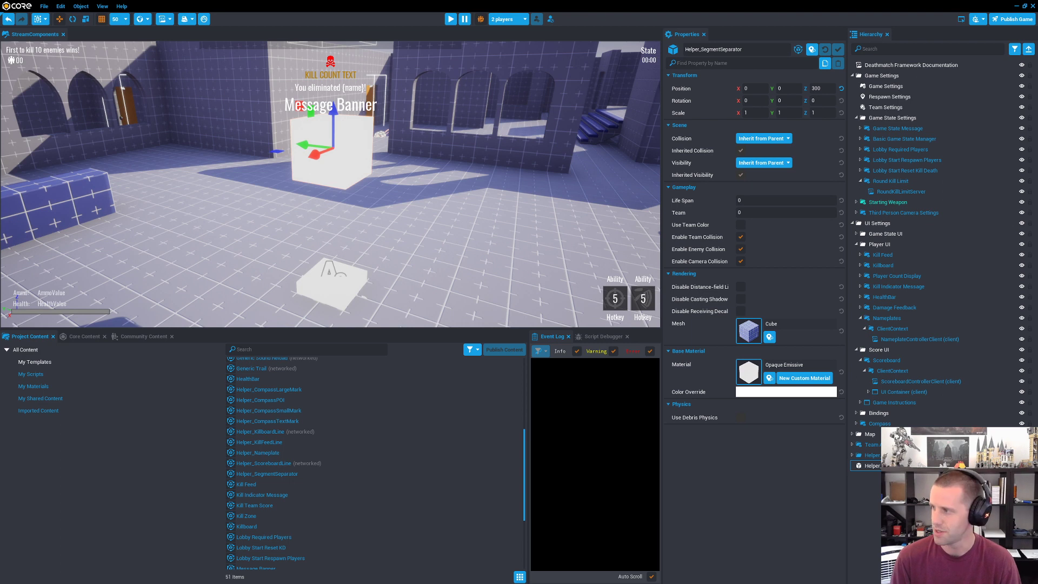
pyautogui.press('Delete')
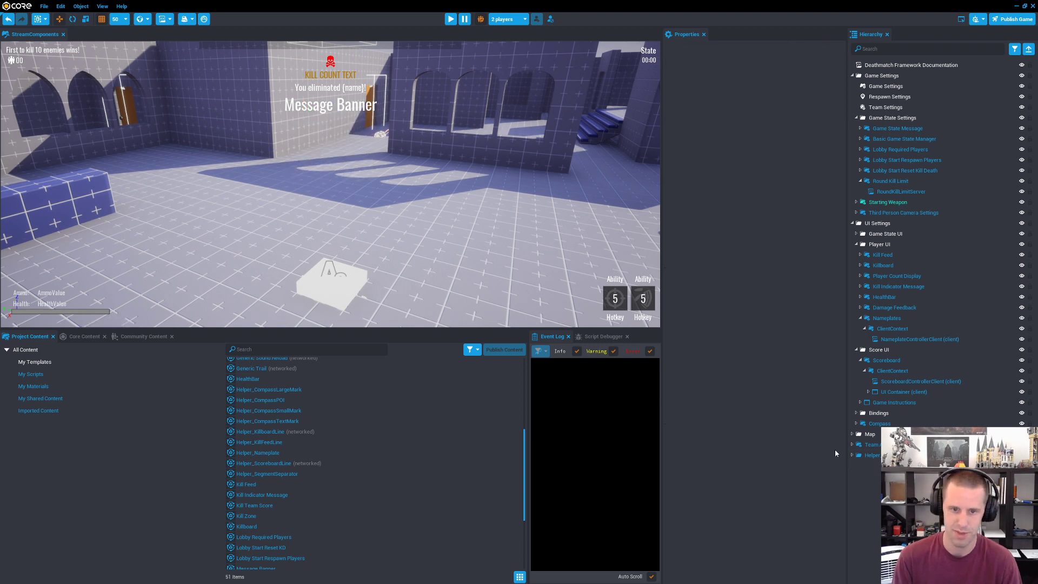
# Step: Raise Helper_Nameplate to a Z position of 250 and inspect the properties of its cube pieces and HealthText
pyautogui.click(868, 454)
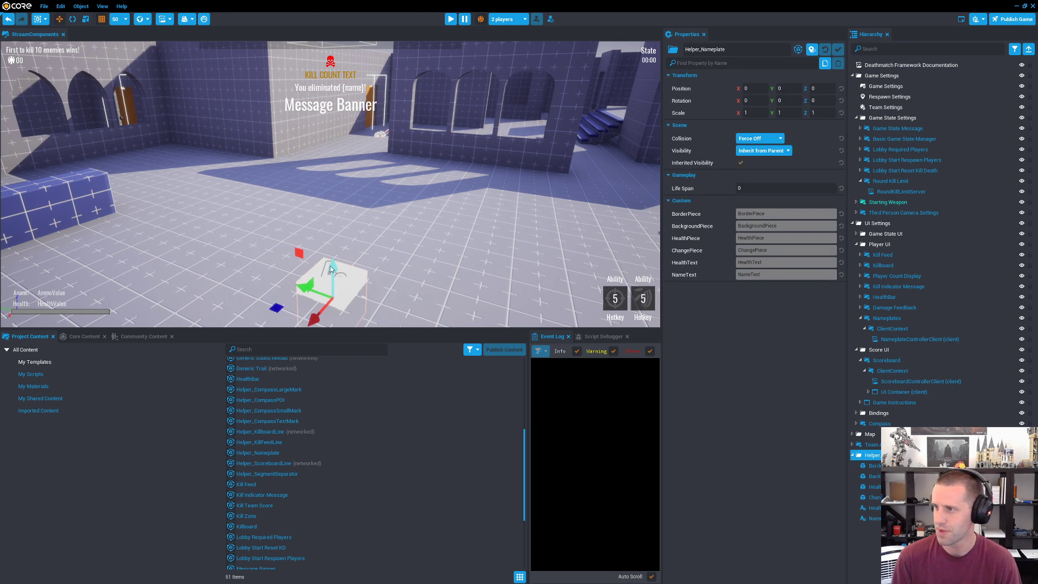
pyautogui.moveTo(331, 268); pyautogui.dragTo(348, 133)
pyautogui.click(885, 465)
pyautogui.keyDown('shift'); pyautogui.click(885, 497); pyautogui.keyUp('shift')
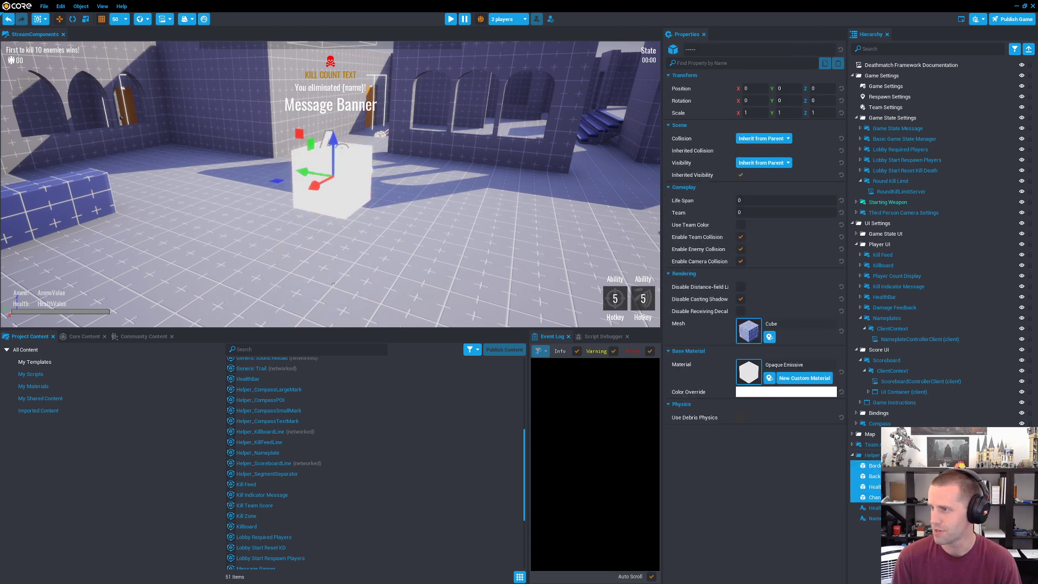
pyautogui.click(871, 508)
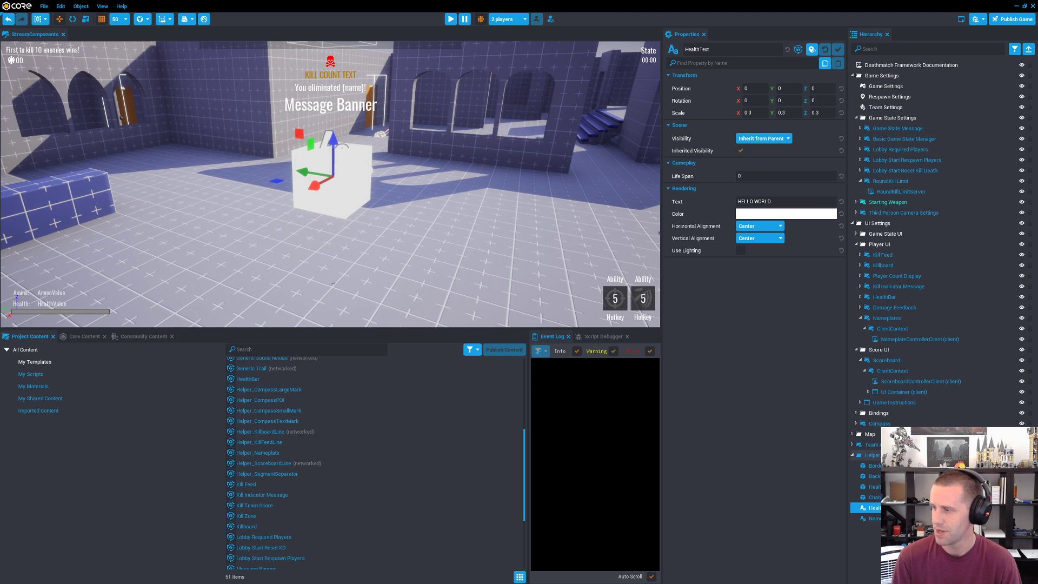
pyautogui.click(871, 455)
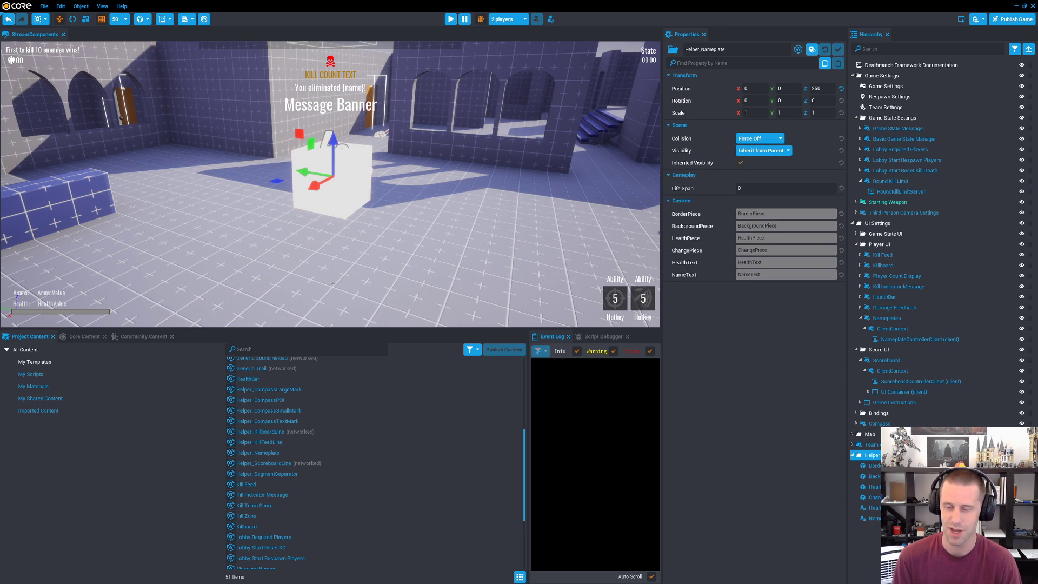
pyautogui.moveTo(431, 292); pyautogui.dragTo(241, 246, button='right')
pyautogui.press('w')
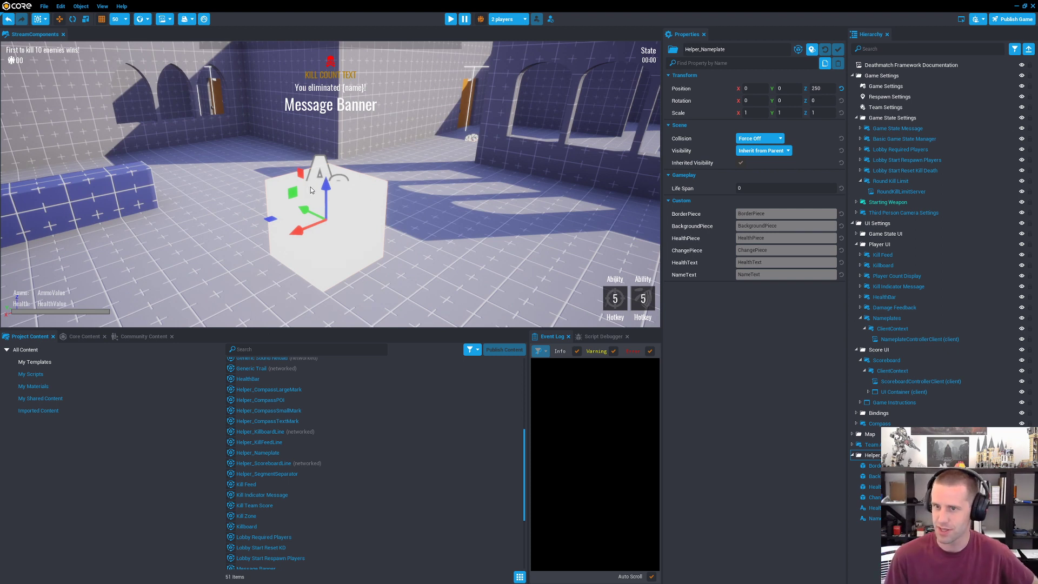
# Step: Start a single-player preview, run the character forward briefly, and stop the preview
pyautogui.click(450, 19)
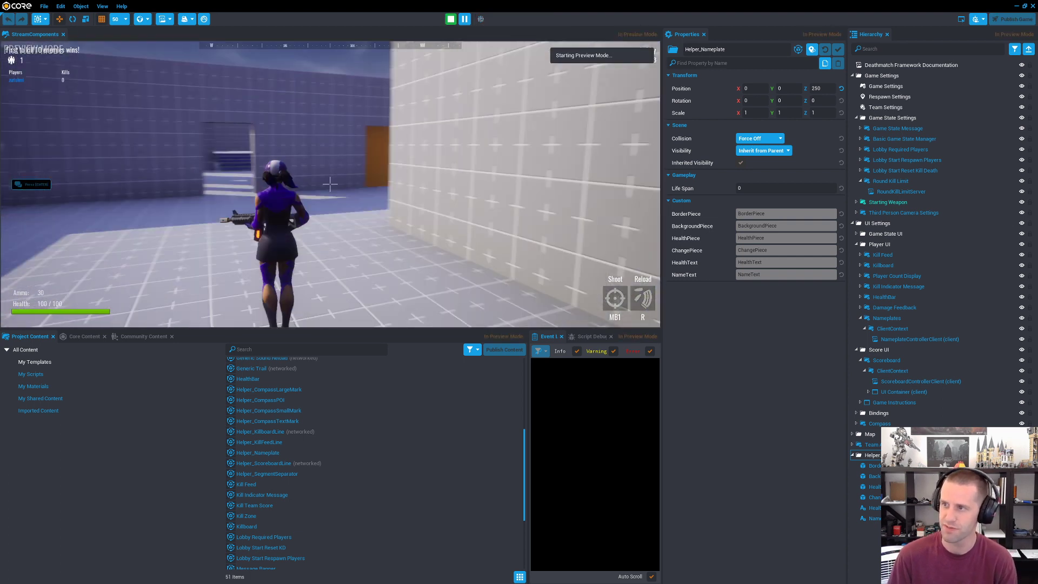
pyautogui.press('w')
pyautogui.press('=')
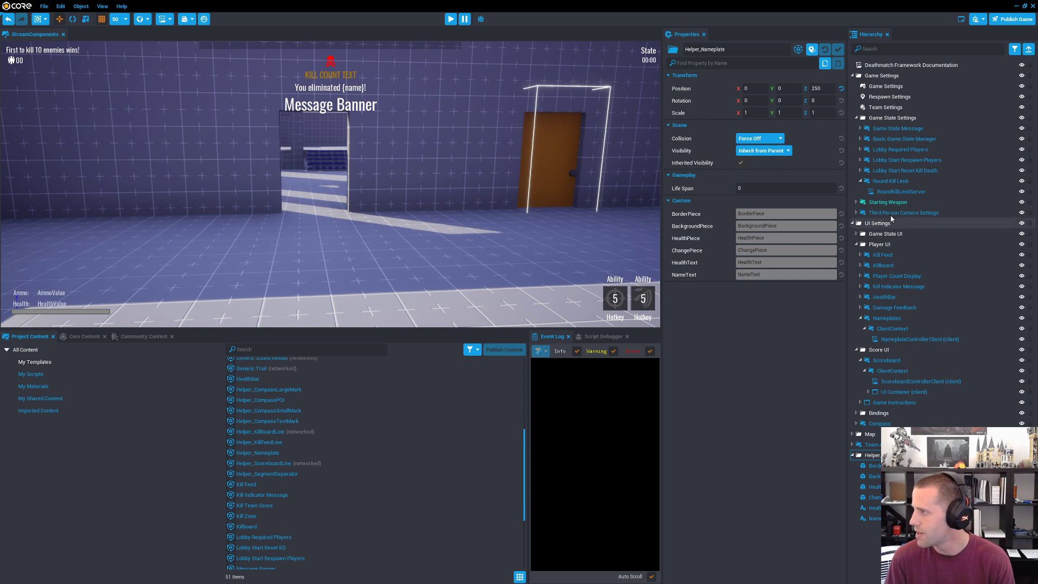
# Step: Enable ShowOnSelf on the Nameplates component and start the single-player preview
pyautogui.click(886, 318)
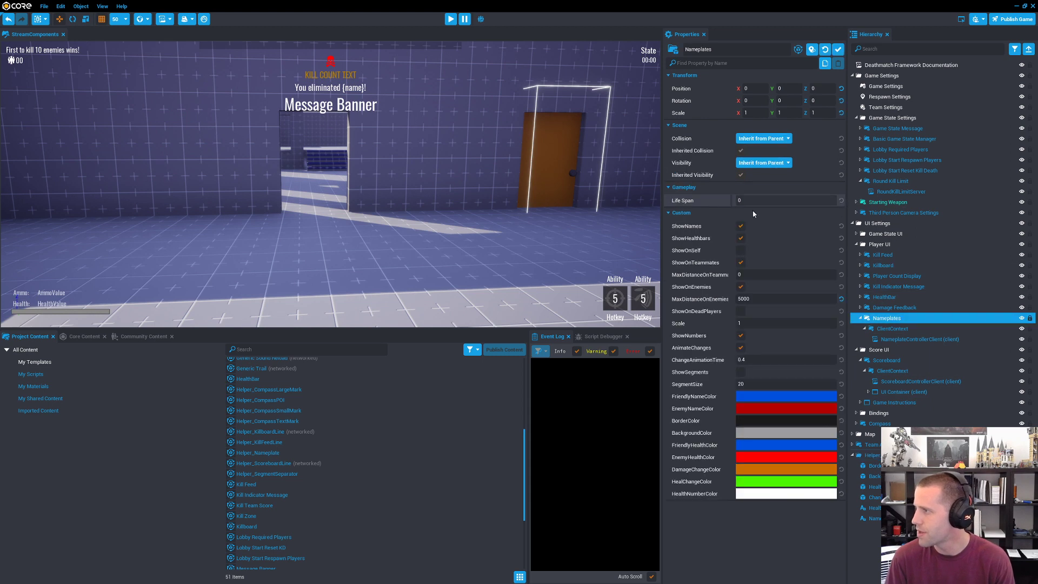
pyautogui.press('=')
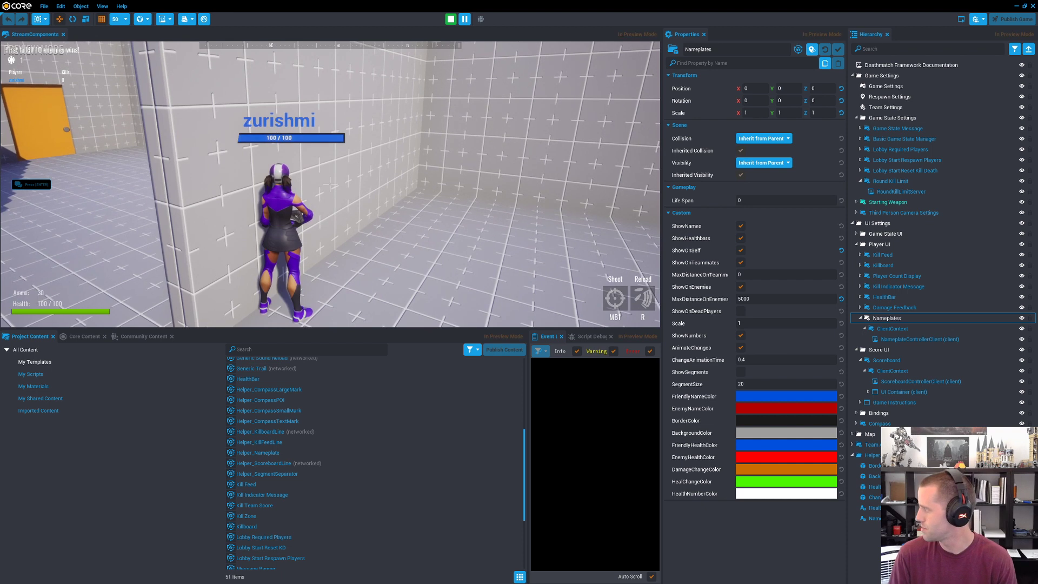
# Step: Run the character along the wall, open the door and go through it with the player's own nameplate in view
pyautogui.press('a')
pyautogui.press('w')
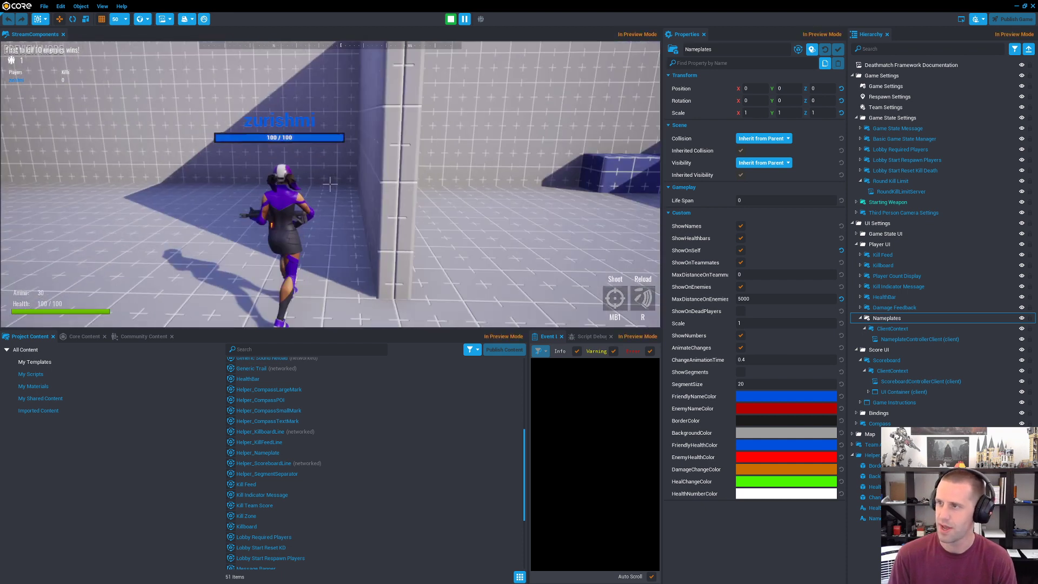
pyautogui.press('w')
pyautogui.press('f')
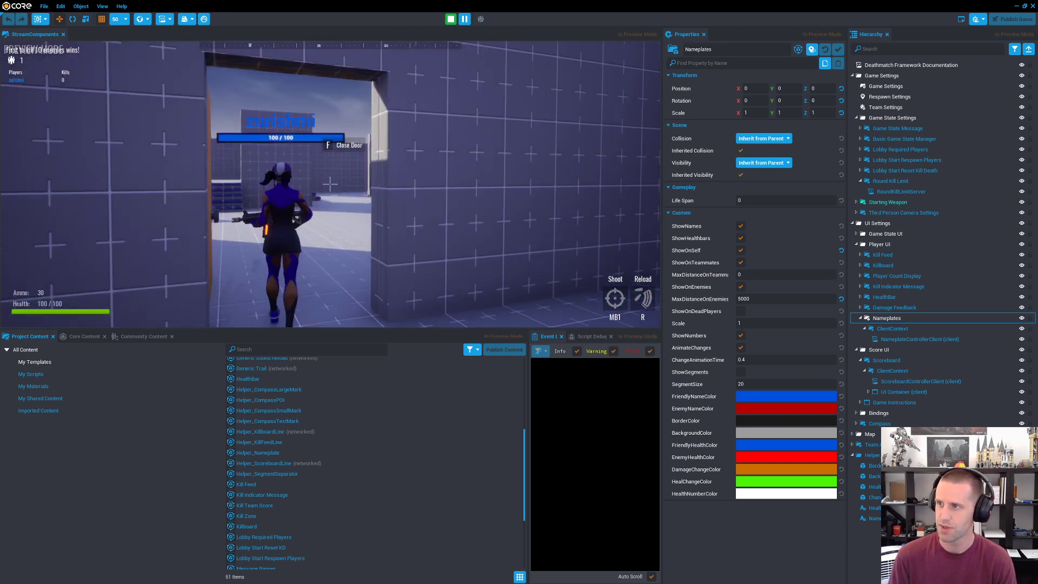
pyautogui.press('w')
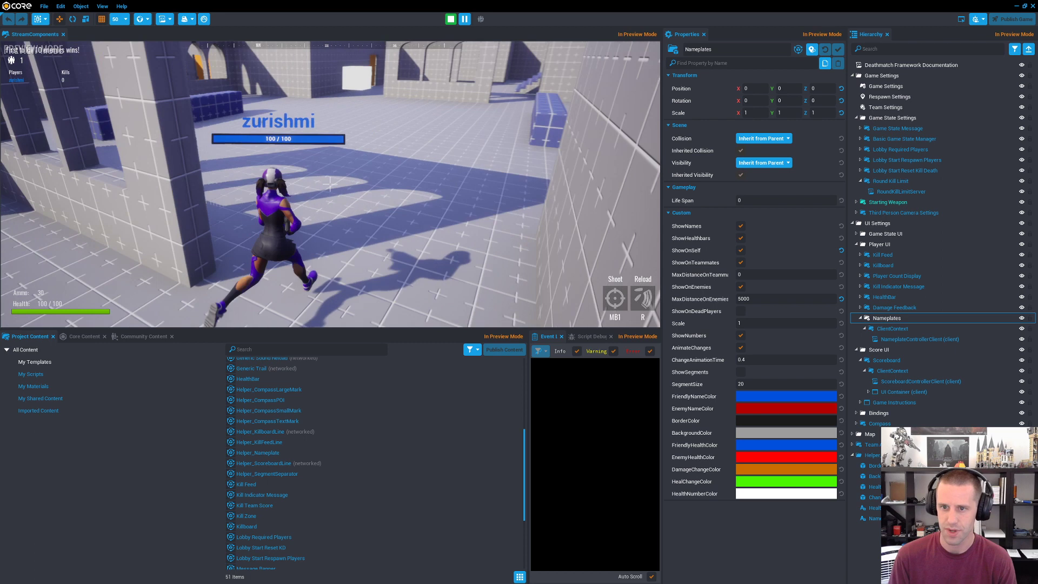
# Step: Run and jump the character around the floating white Helper_Nameplate cube to compare it with the nameplate, and end the preview
pyautogui.press('w')
pyautogui.press('space')
pyautogui.press('space')
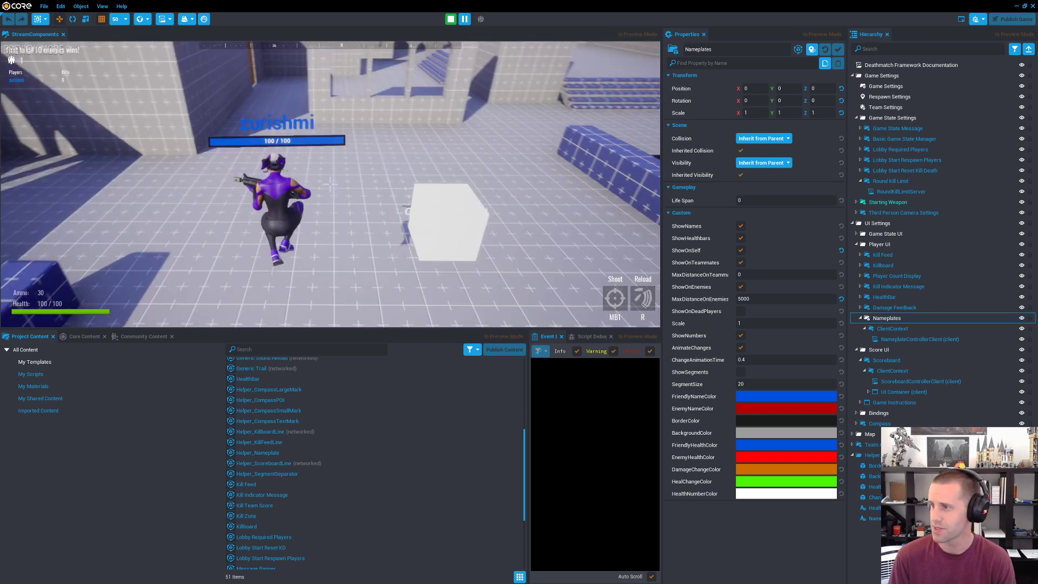
pyautogui.press('w')
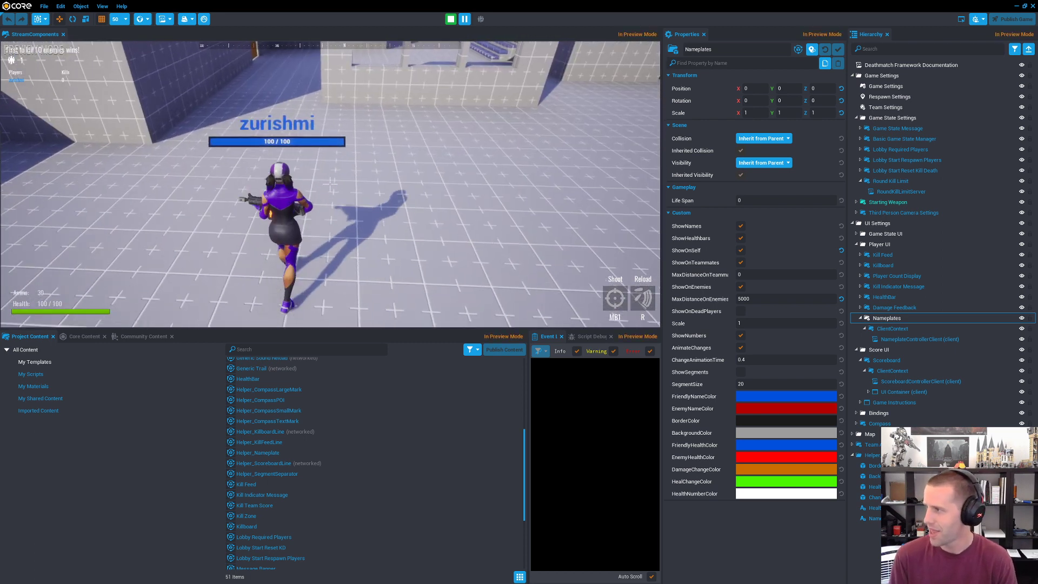
pyautogui.press('w')
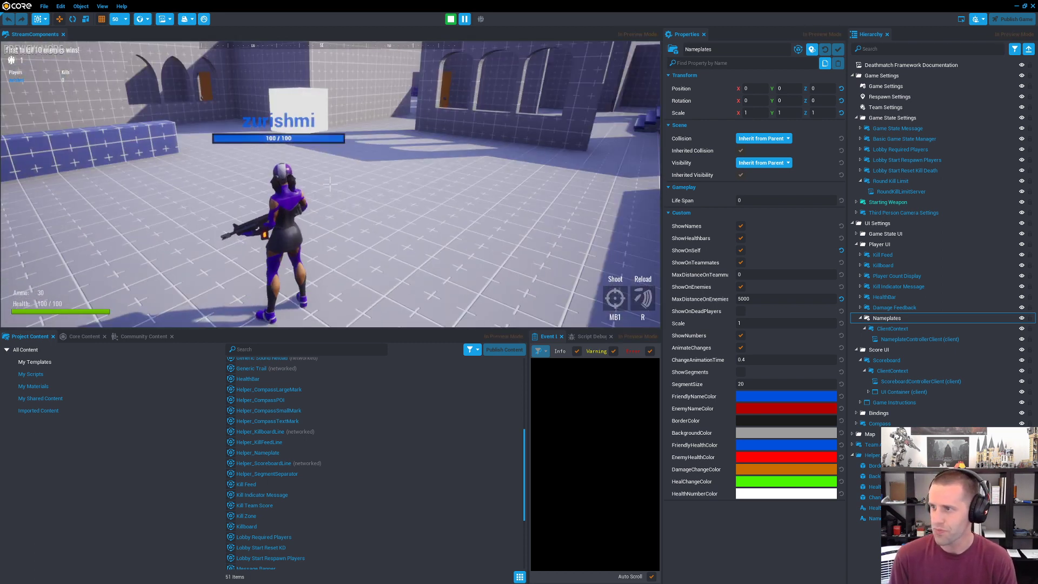
pyautogui.press('w')
pyautogui.press('Escape')
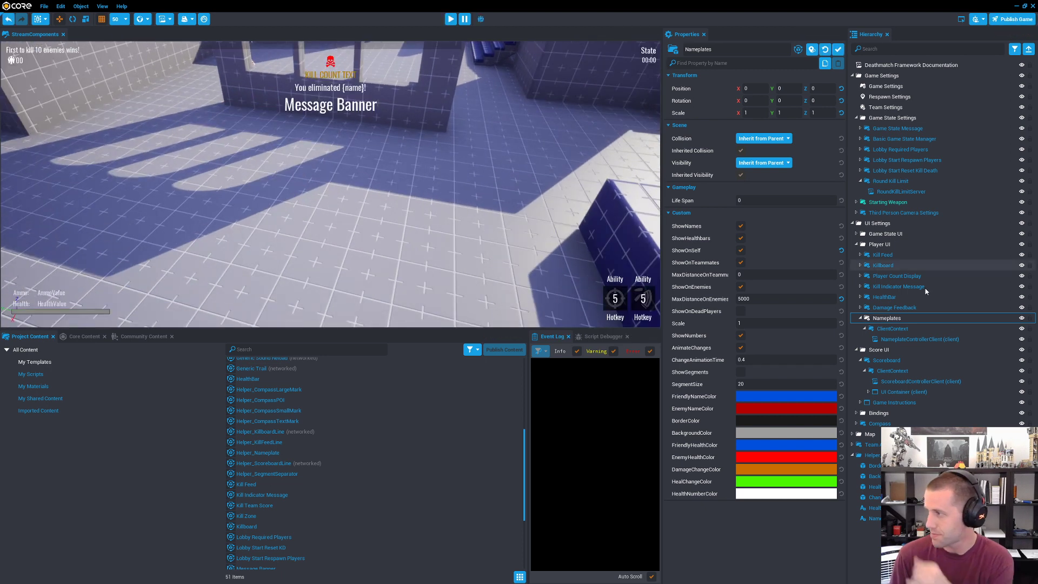
# Step: Look through the pieces of the Helper_Nameplate instance in the scene, such as HealthText and ChangePiece, and delete that instance
pyautogui.click(918, 339)
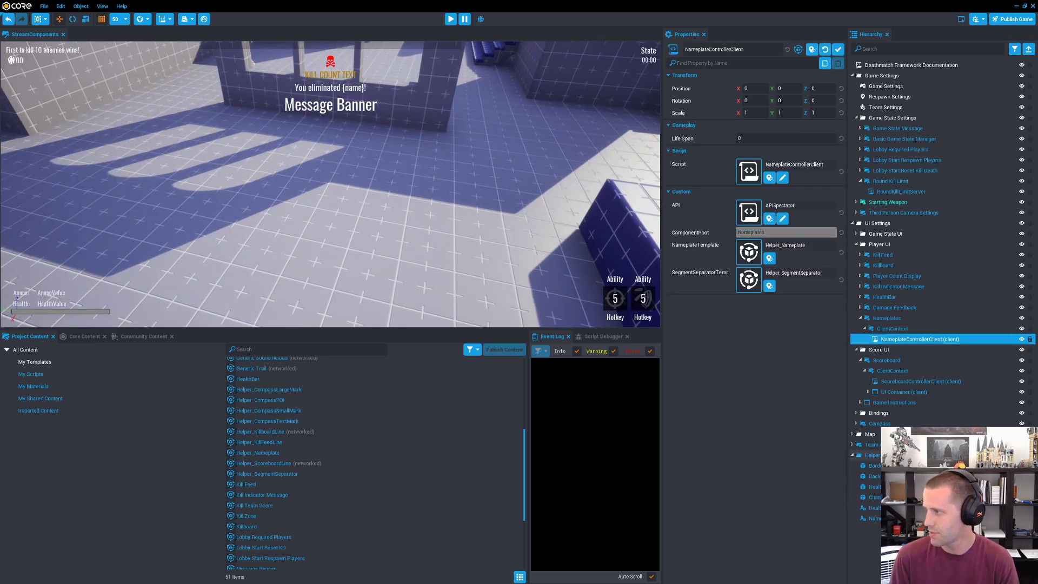
pyautogui.click(894, 455)
pyautogui.click(894, 466)
pyautogui.click(895, 476)
pyautogui.click(894, 507)
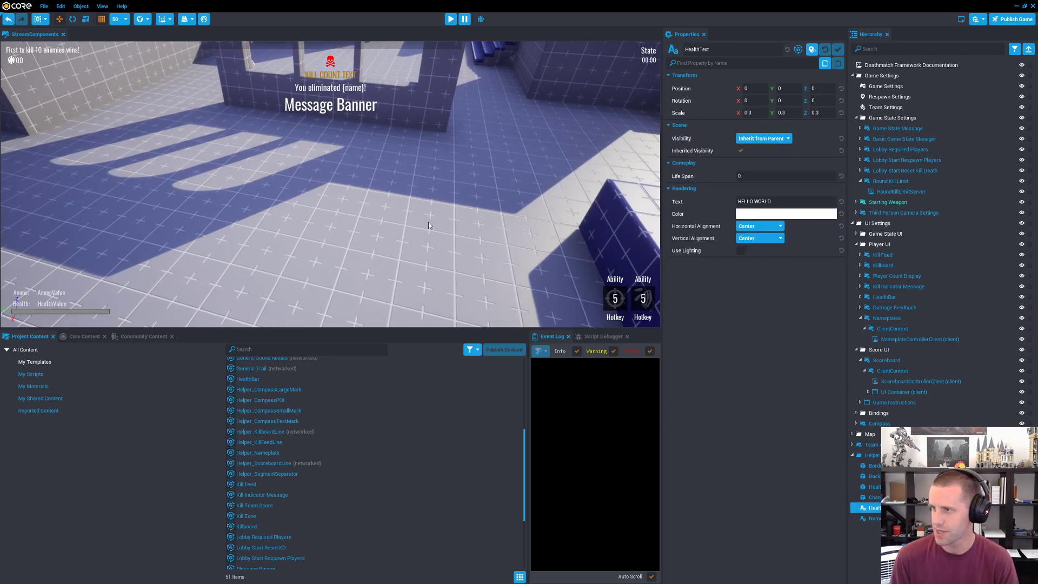
pyautogui.press('f')
pyautogui.click(867, 497)
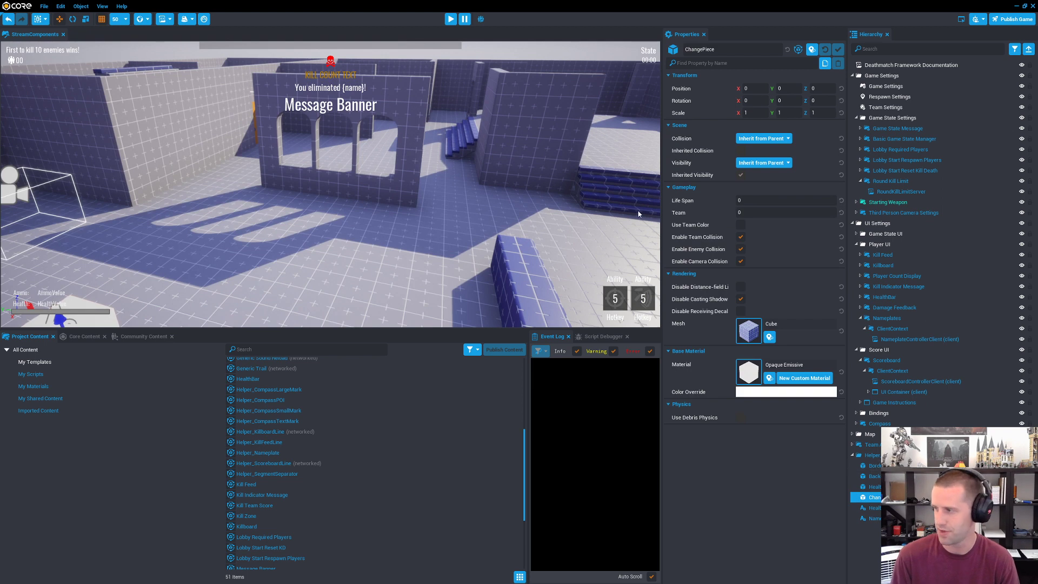
pyautogui.click(891, 455)
pyautogui.press('Delete')
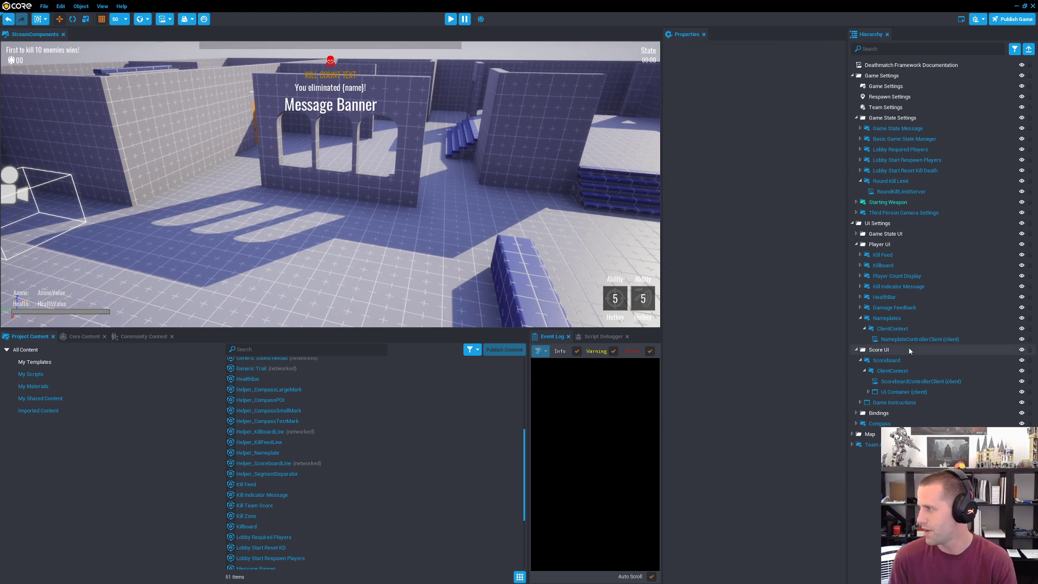
# Step: Open the NameplateControllerClient script in the code editor and read its custom properties and property checks down to OnPlayerJoined
pyautogui.doubleClick(915, 338)
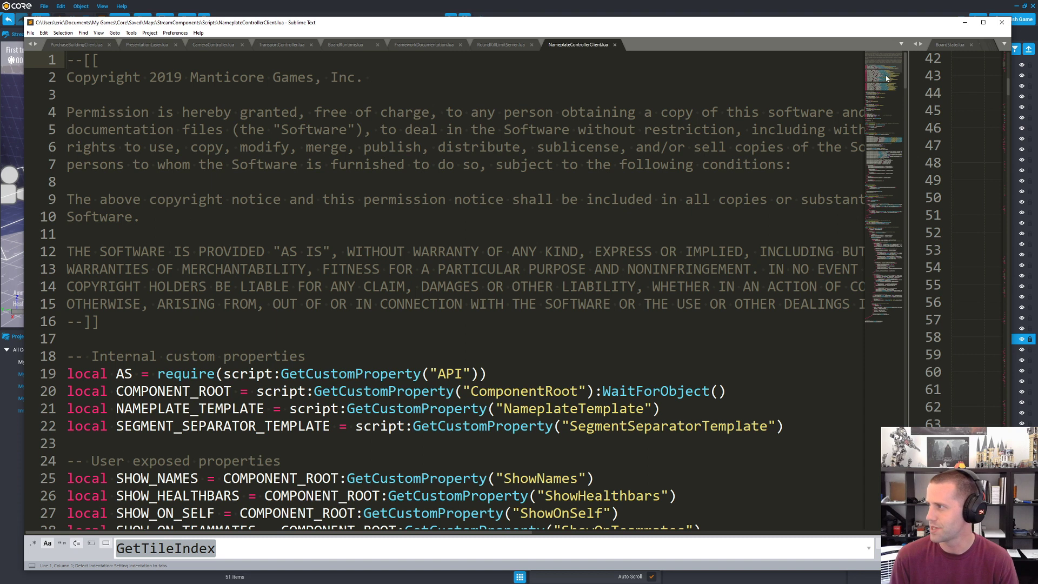
pyautogui.moveTo(887, 78)
pyautogui.mouseDown()
pyautogui.moveTo(897, 351)
pyautogui.moveTo(883, 80)
pyautogui.mouseUp()
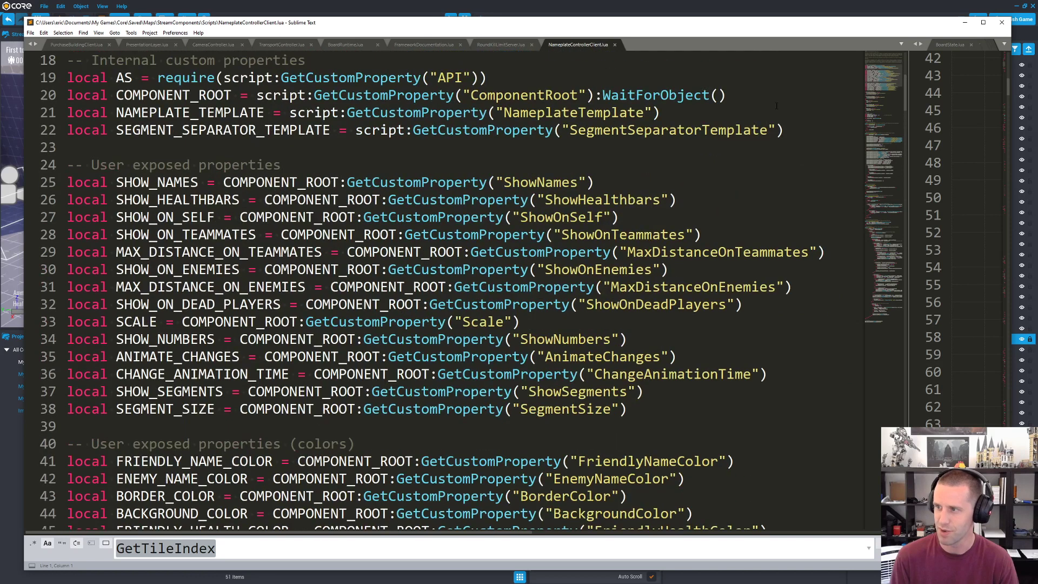
pyautogui.scroll(-20, 205, 178)
pyautogui.scroll(10, 204, 178)
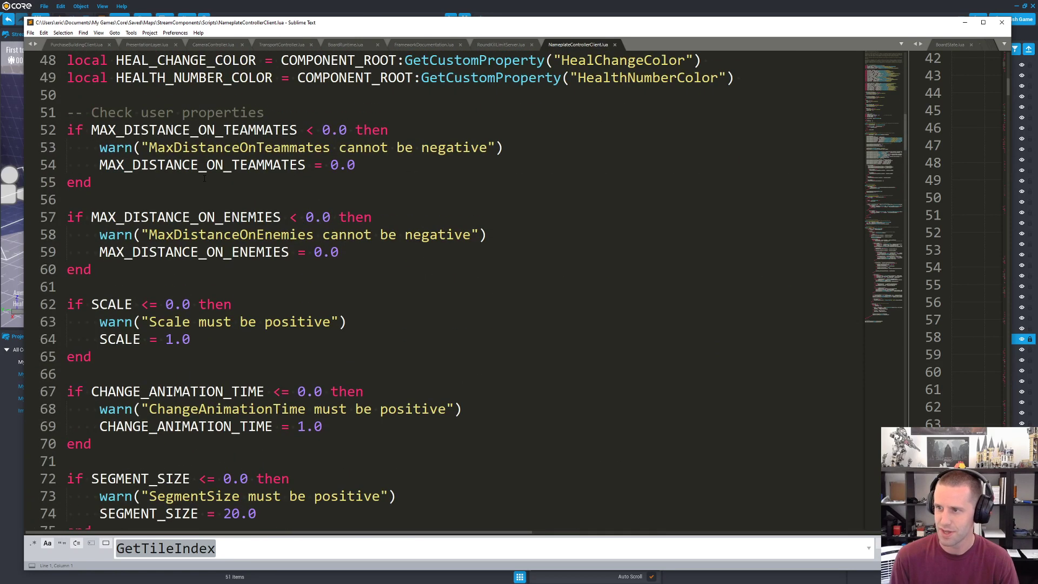
pyautogui.scroll(-20, 204, 178)
pyautogui.scroll(6, 317, 224)
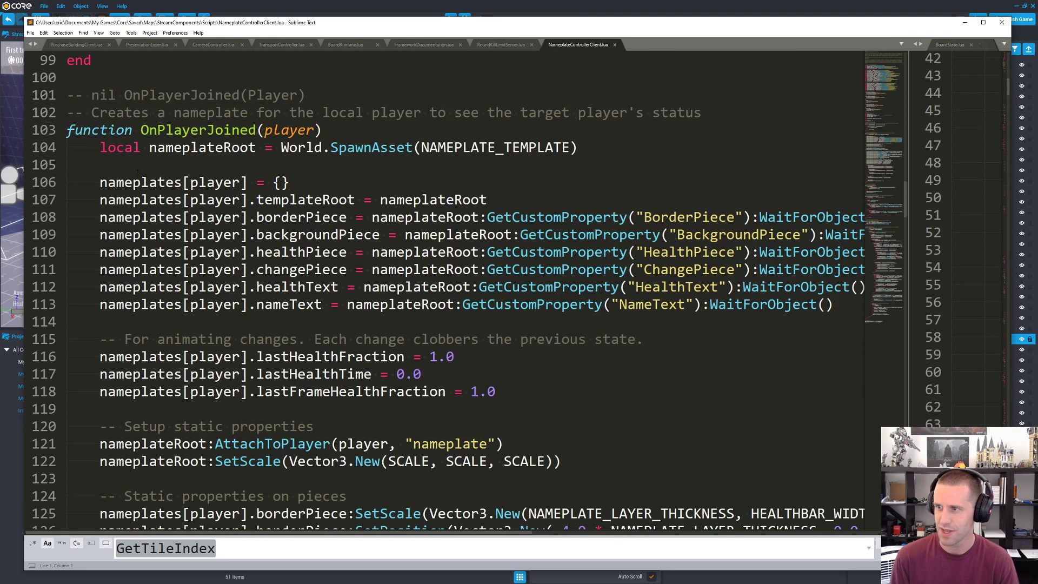
# Step: Examine how OnPlayerJoined spawns NAMEPLATE_TEMPLATE with World.SpawnAsset and sets up the nameplate pieces
pyautogui.doubleClick(503, 148)
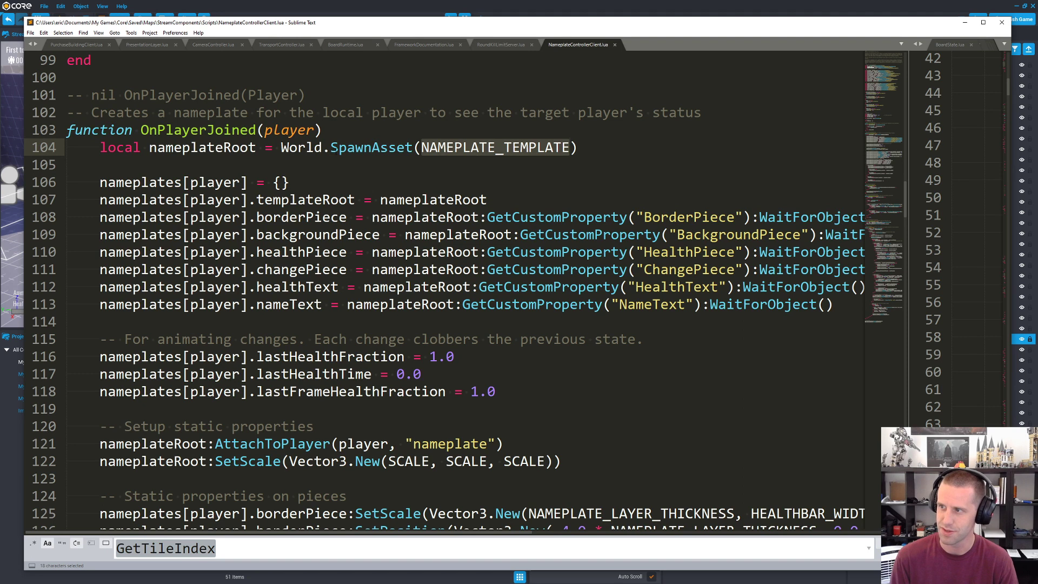
pyautogui.moveTo(281, 147); pyautogui.dragTo(412, 147)
pyautogui.scroll(-4, 252, 156)
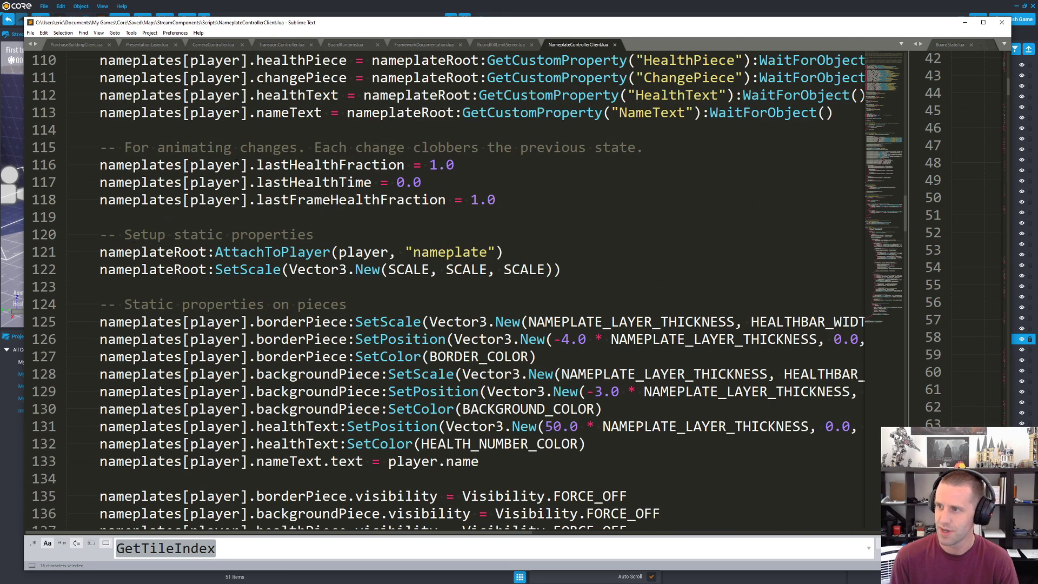
pyautogui.scroll(4, 251, 156)
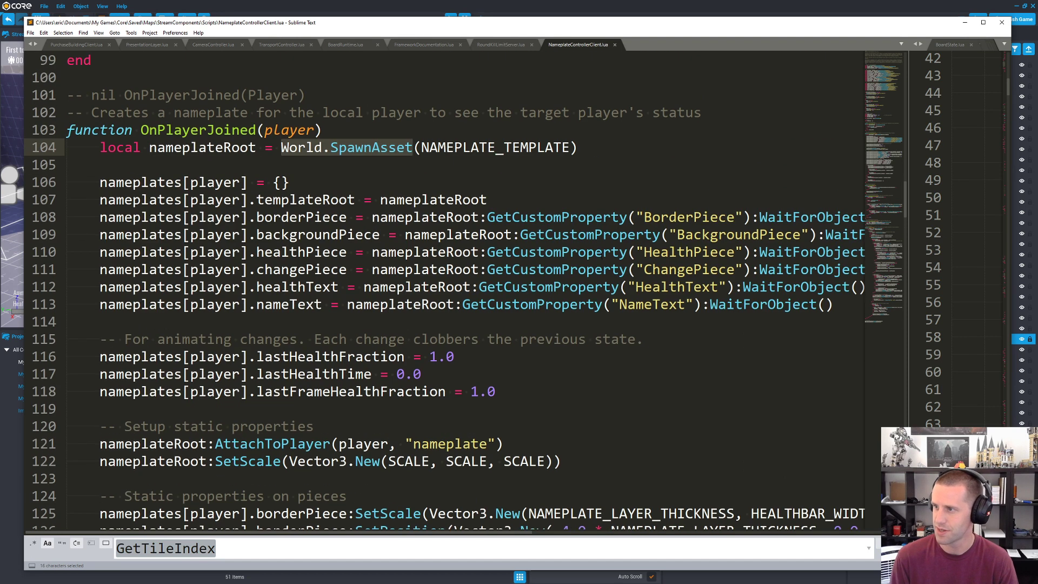
pyautogui.click(323, 187)
pyautogui.scroll(-12, 323, 187)
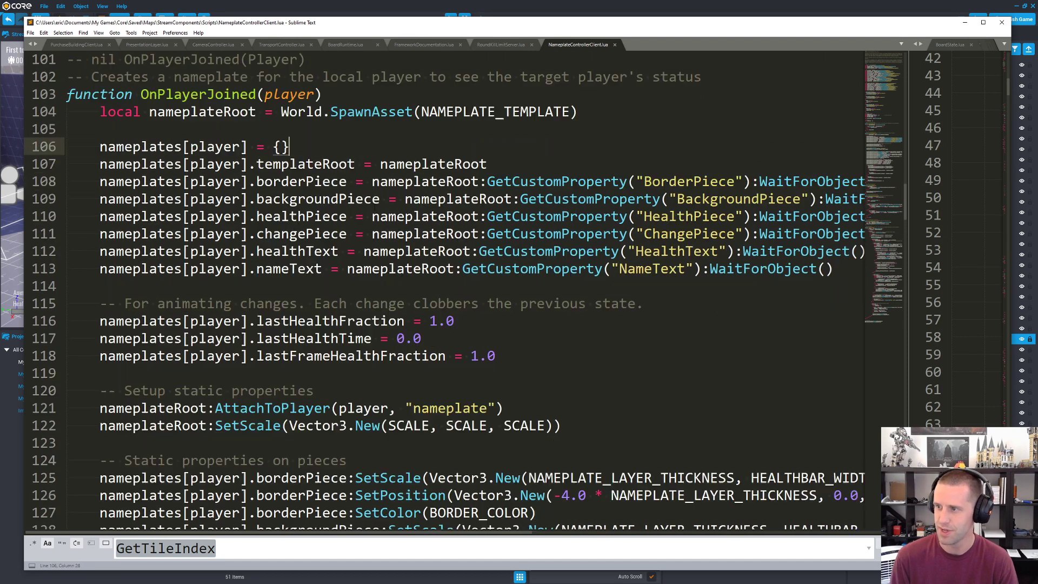
# Step: Read the rest of the nameplate script, from OnPlayerLeft and IsNameplateVisible to Tick and the event connections, and return to the Core editor
pyautogui.scroll(-15, 419, 193)
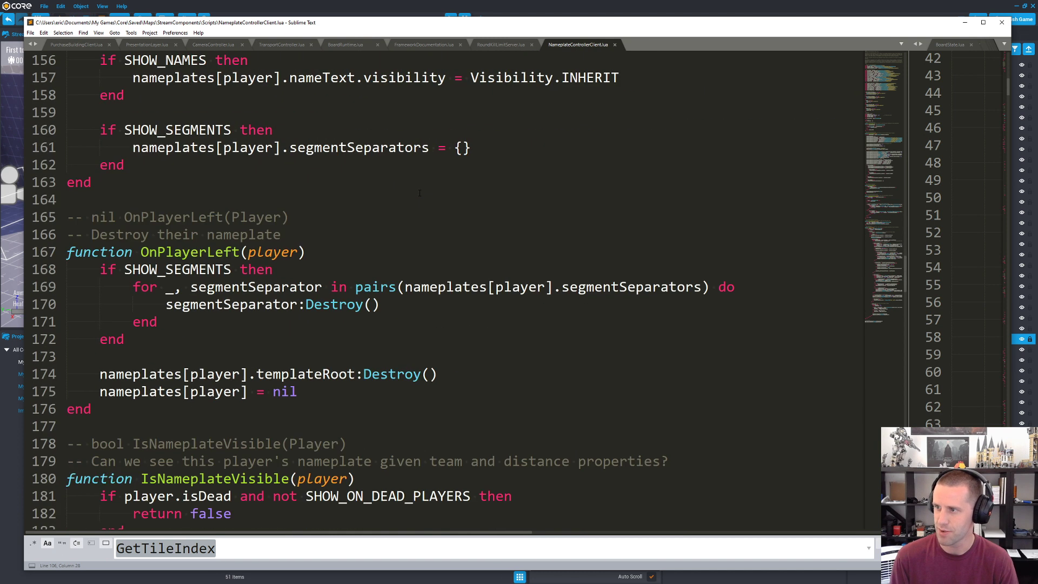
pyautogui.scroll(3, 243, 136)
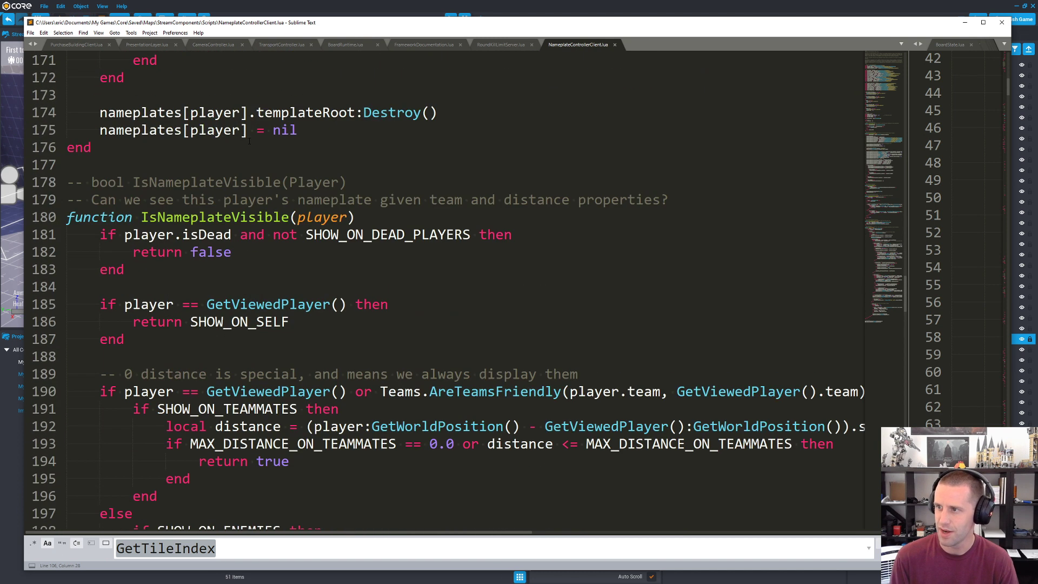
pyautogui.scroll(-20, 249, 141)
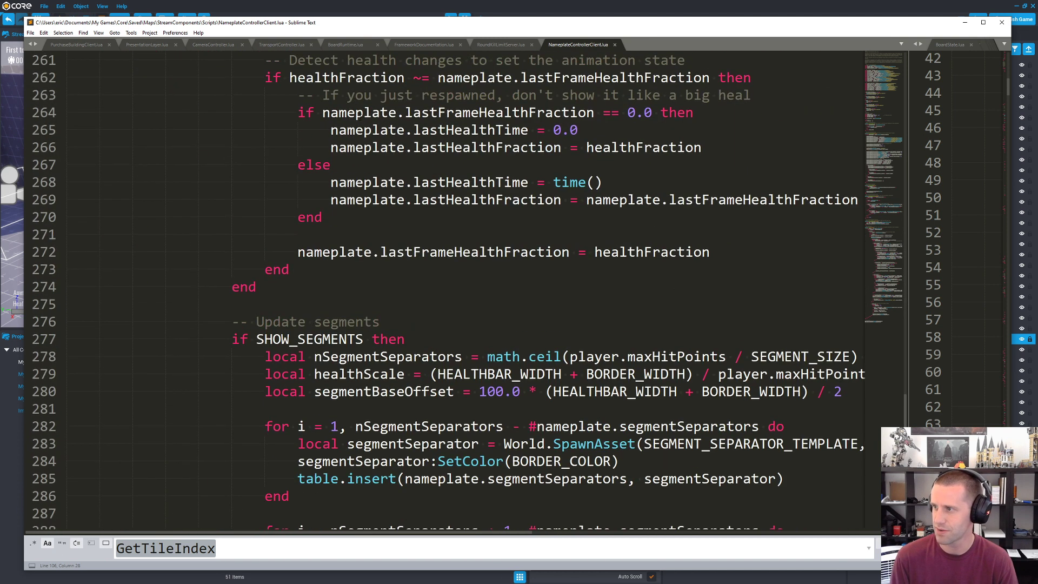
pyautogui.scroll(-11, 437, 292)
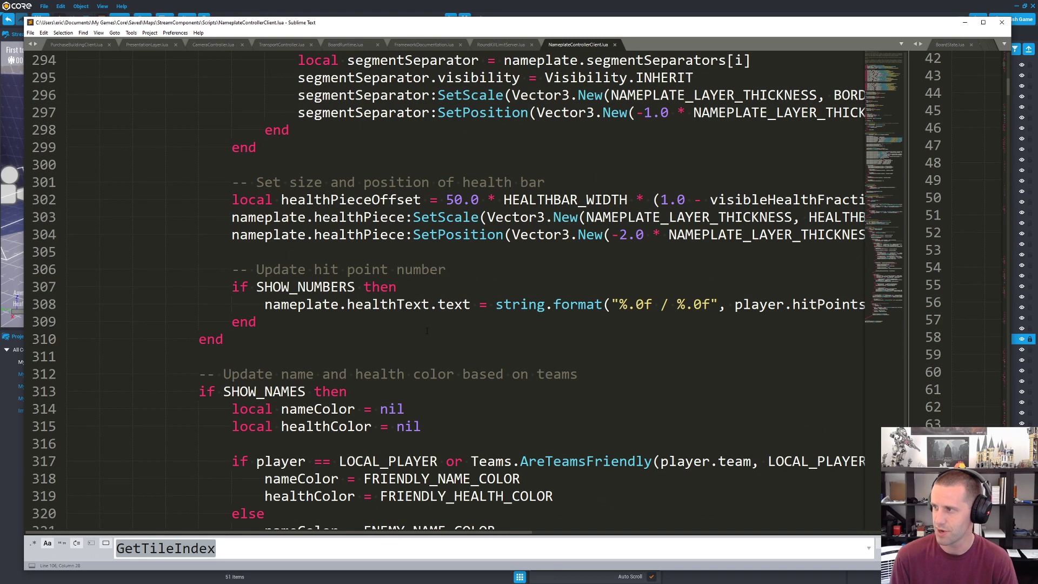
pyautogui.scroll(-7, 499, 337)
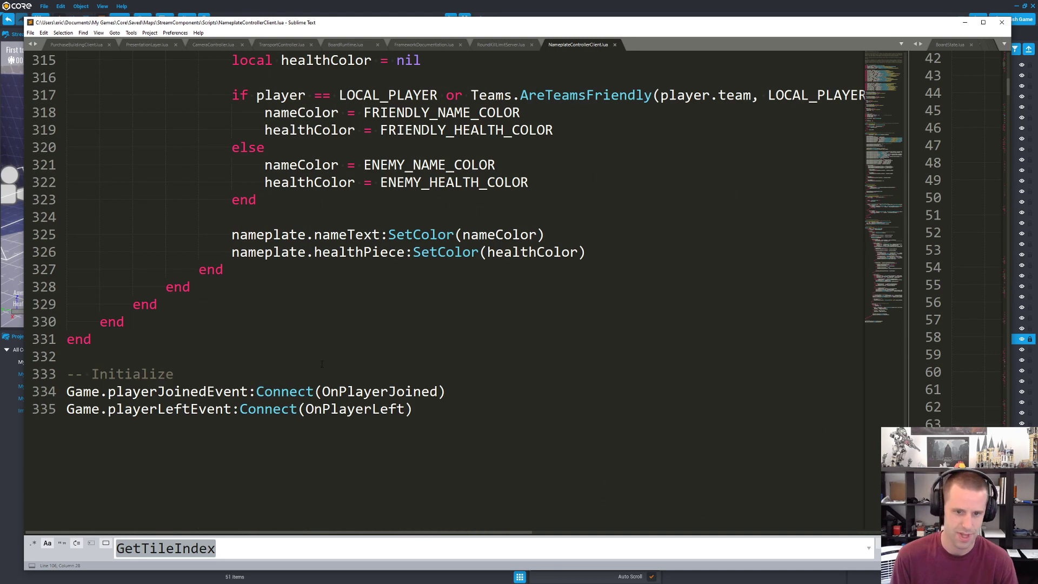
pyautogui.scroll(20, 307, 352)
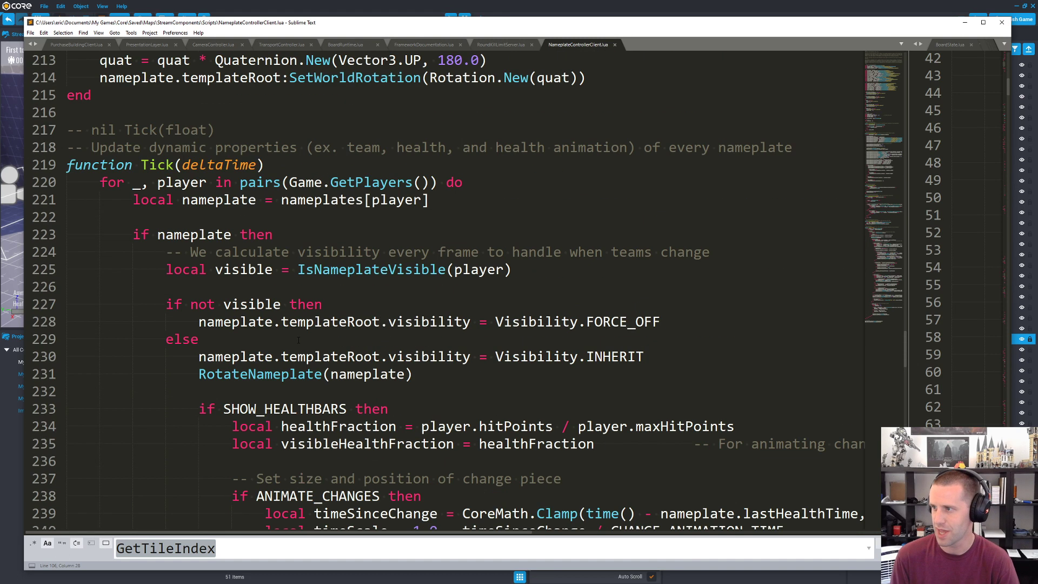
pyautogui.scroll(-5, 298, 339)
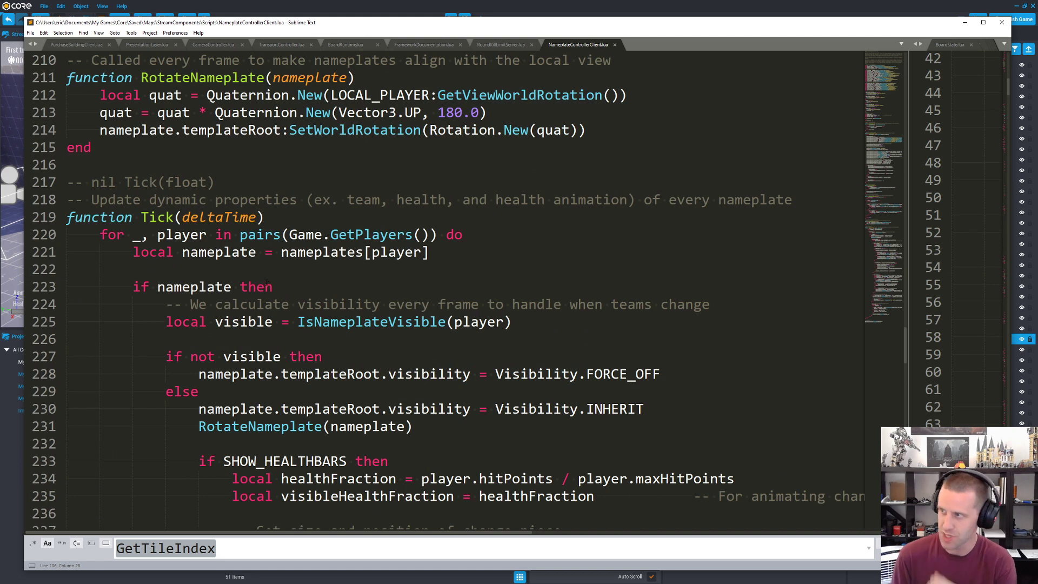
pyautogui.click(639, 4)
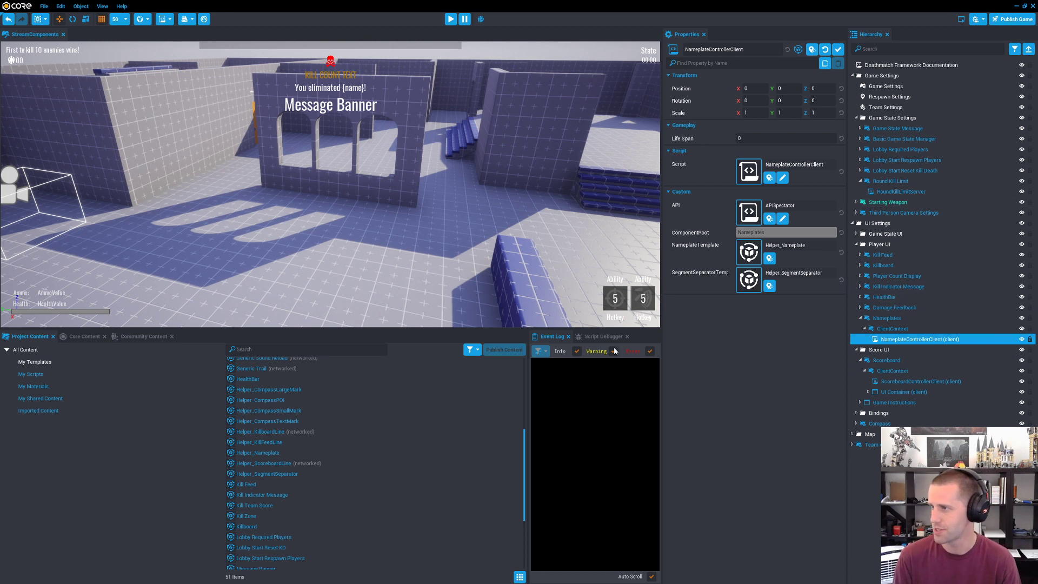
pyautogui.moveTo(514, 309); pyautogui.dragTo(619, 241, button='right')
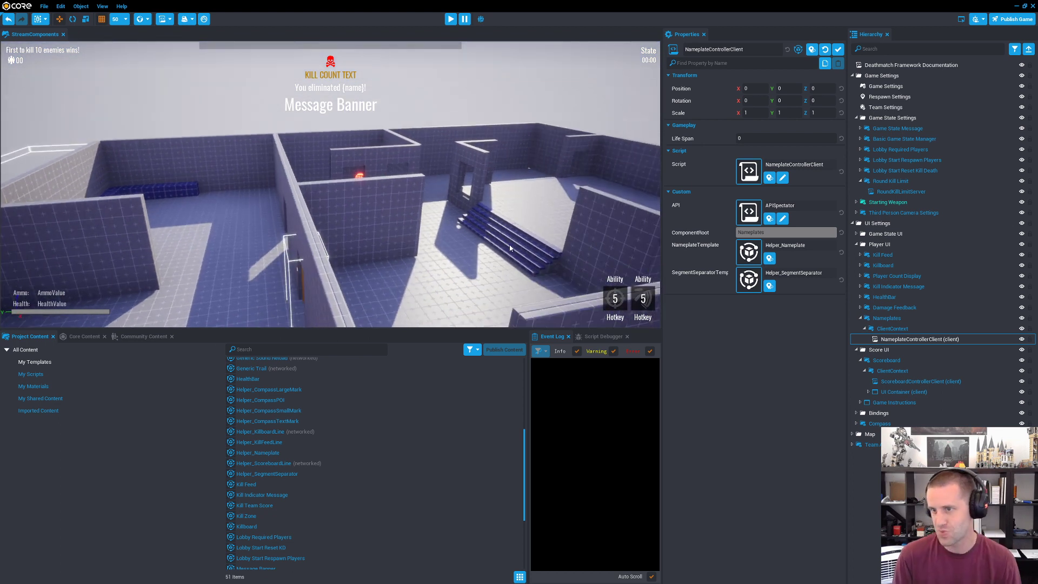
pyautogui.moveTo(510, 249); pyautogui.dragTo(670, 249, button='right')
pyautogui.moveTo(441, 248); pyautogui.dragTo(785, 198, button='right')
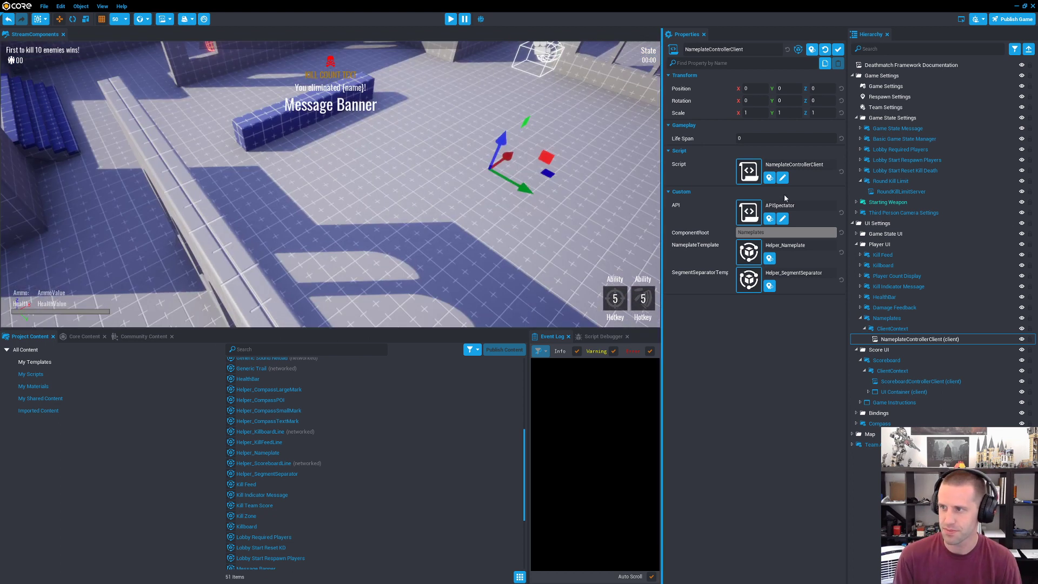
pyautogui.moveTo(451, 196); pyautogui.dragTo(448, 225, button='right')
# Step: Search the community content for "rubik" and import the Rubik's Cube template
pyautogui.click(132, 336)
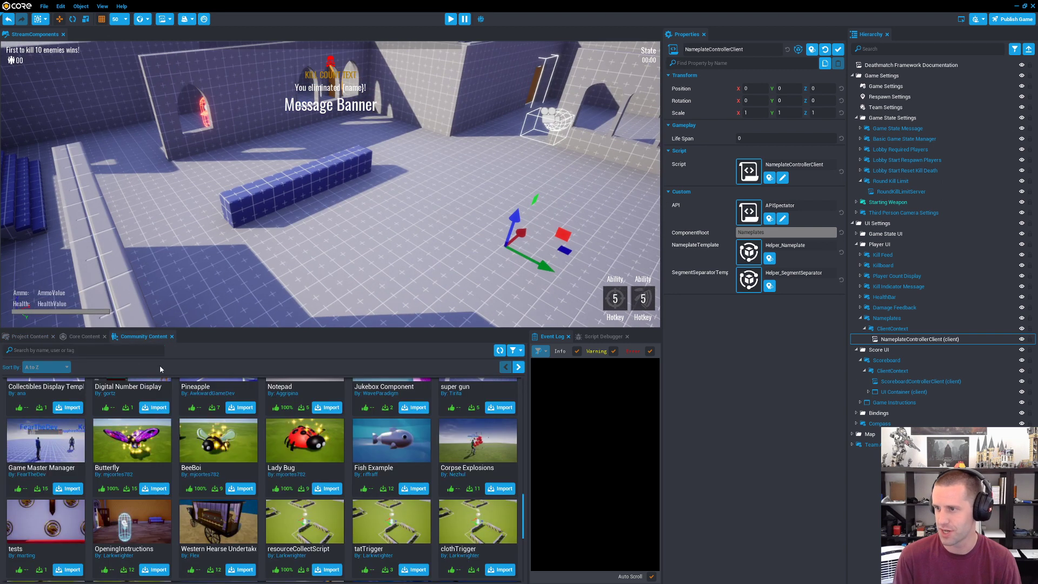
pyautogui.click(137, 354)
pyautogui.write('rubik')
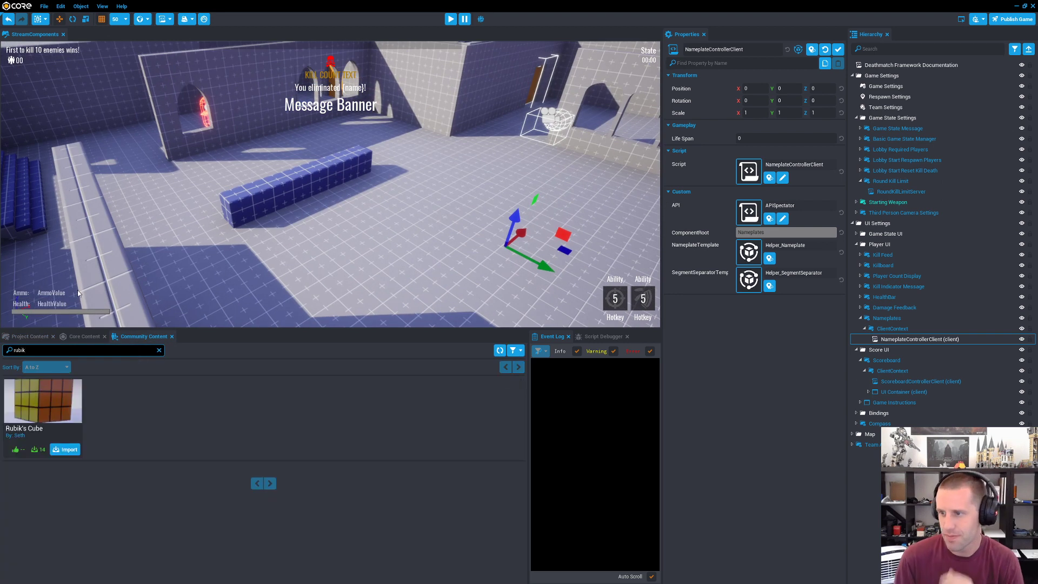
pyautogui.click(68, 450)
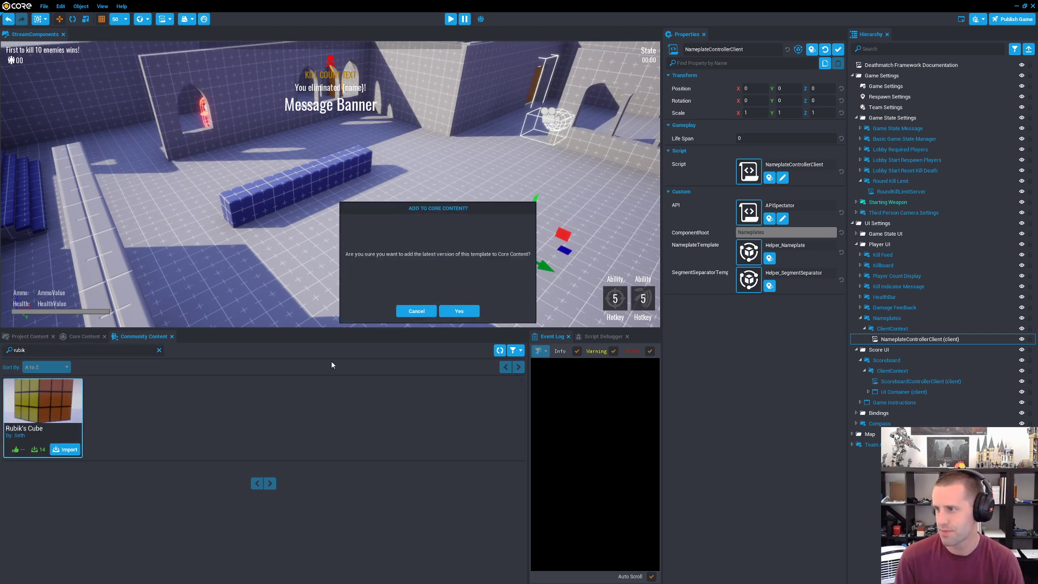
pyautogui.click(460, 311)
pyautogui.click(464, 308)
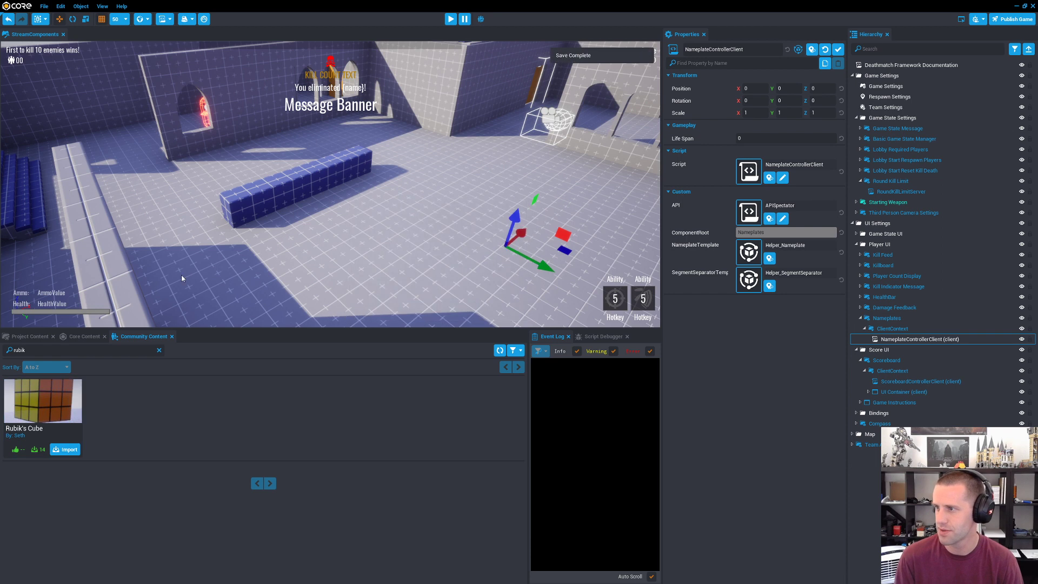
# Step: Place the imported Rubik's Cube template from the imported community content into the scene
pyautogui.click(67, 335)
pyautogui.click(39, 375)
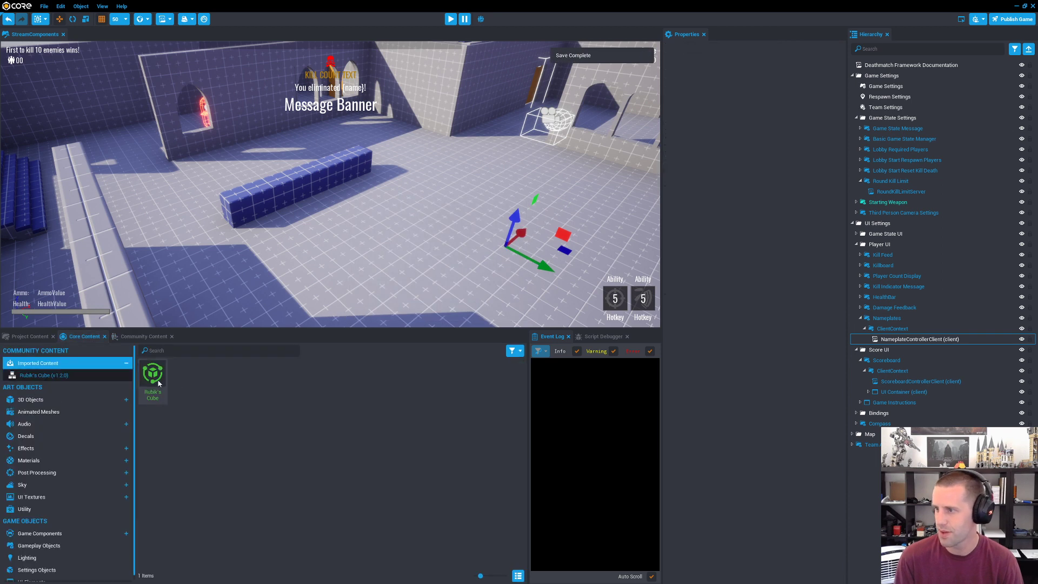
pyautogui.moveTo(152, 374); pyautogui.dragTo(348, 131)
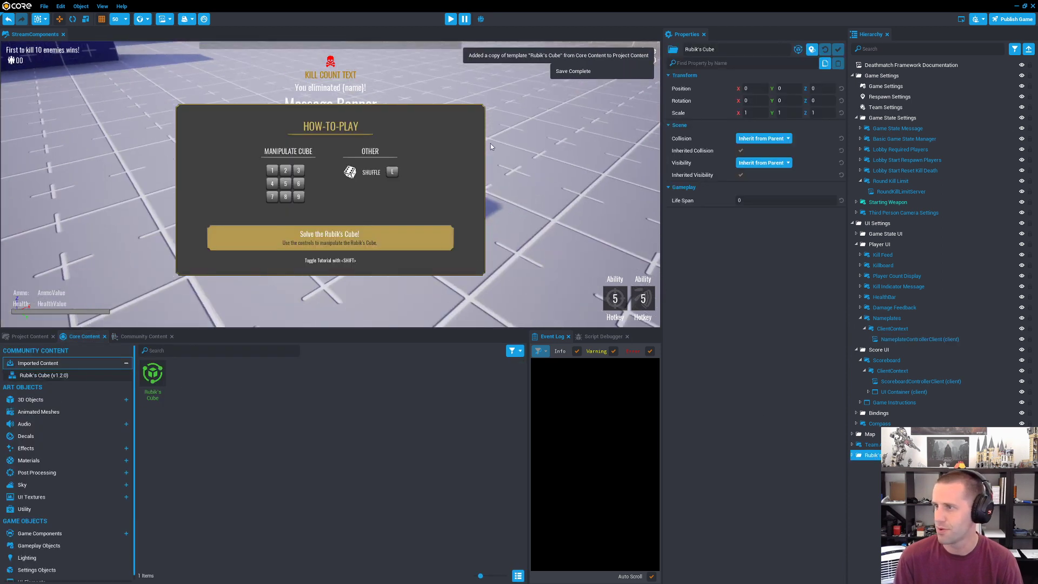
# Step: Raise the Rubik's Cube above the floor to Z 150 and start the preview
pyautogui.moveTo(490, 147); pyautogui.dragTo(532, 212, button='right')
pyautogui.moveTo(534, 226); pyautogui.dragTo(548, 121)
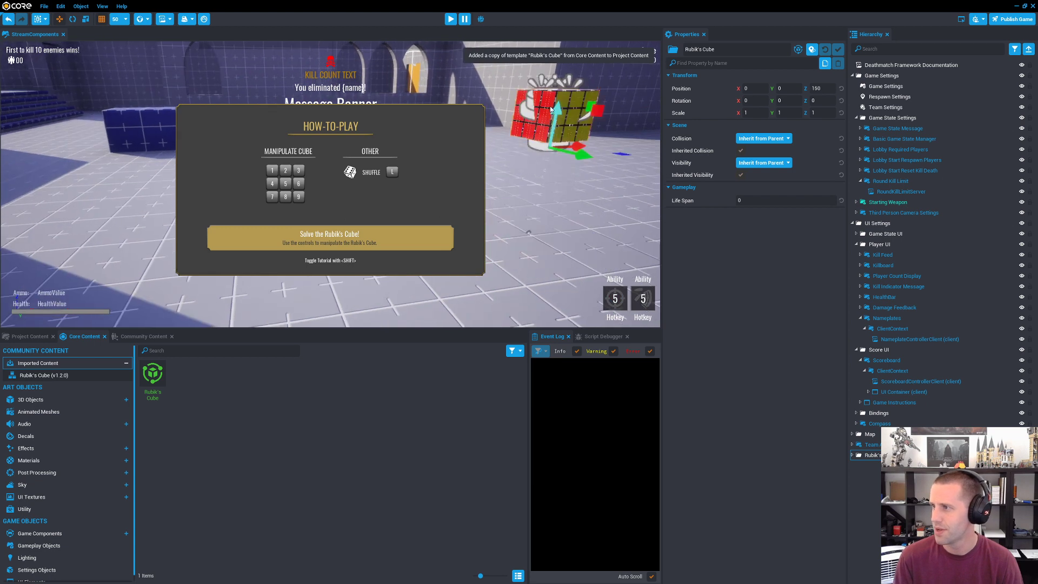
pyautogui.moveTo(546, 130); pyautogui.dragTo(536, 230, button='right')
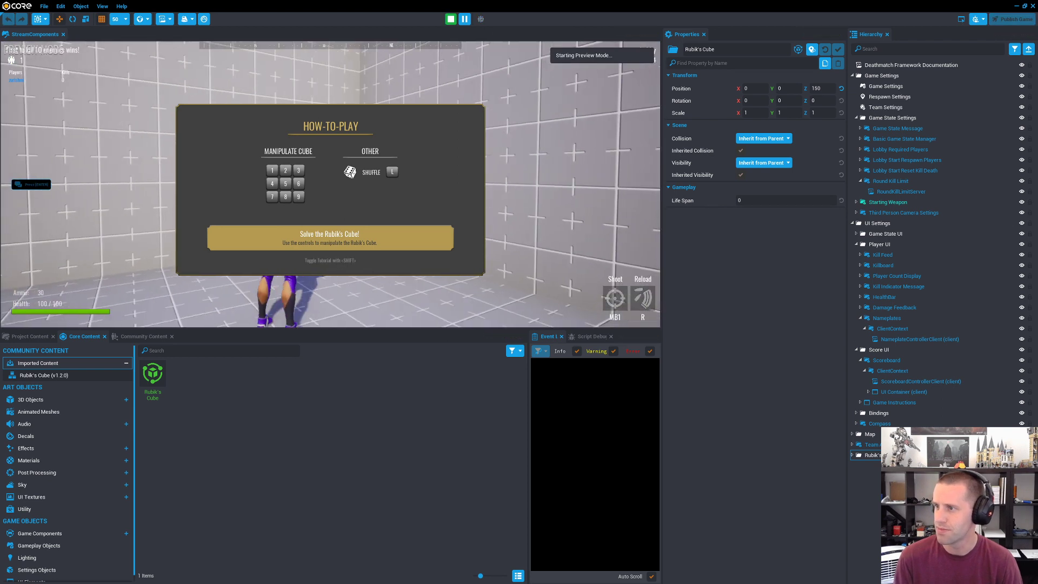
# Step: Hide the How-To-Play overlay and run the character through the map to the floating Rubik's Cube
pyautogui.press('w')
pyautogui.press('shift')
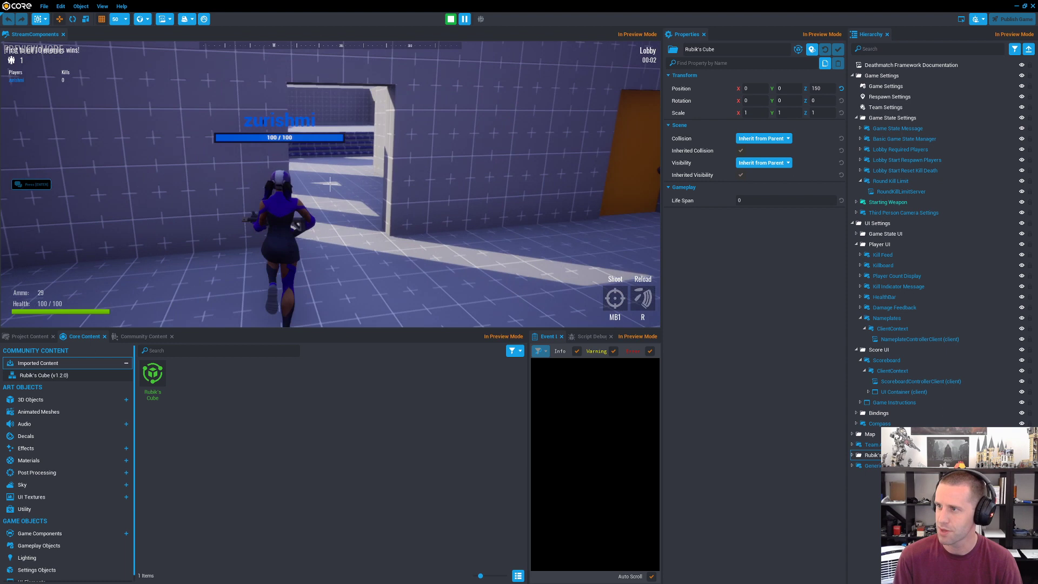
pyautogui.press('shift')
pyautogui.press('shift')
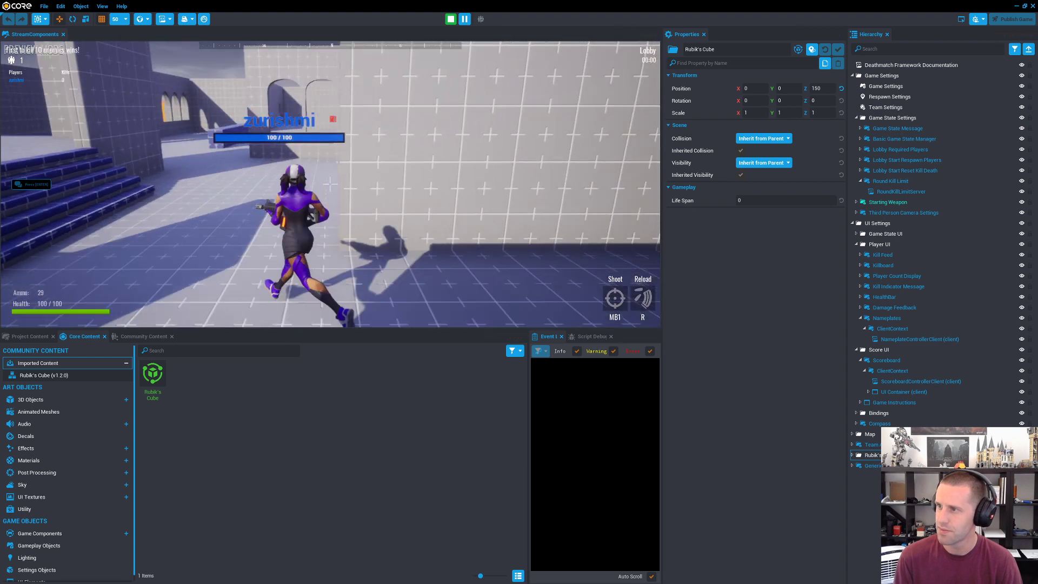
pyautogui.press('space')
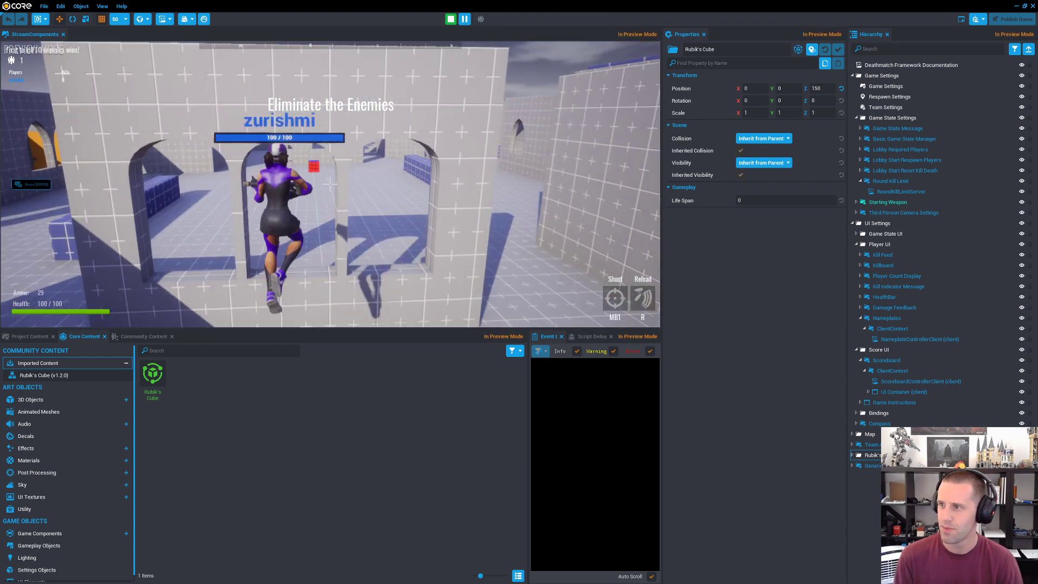
pyautogui.press('w')
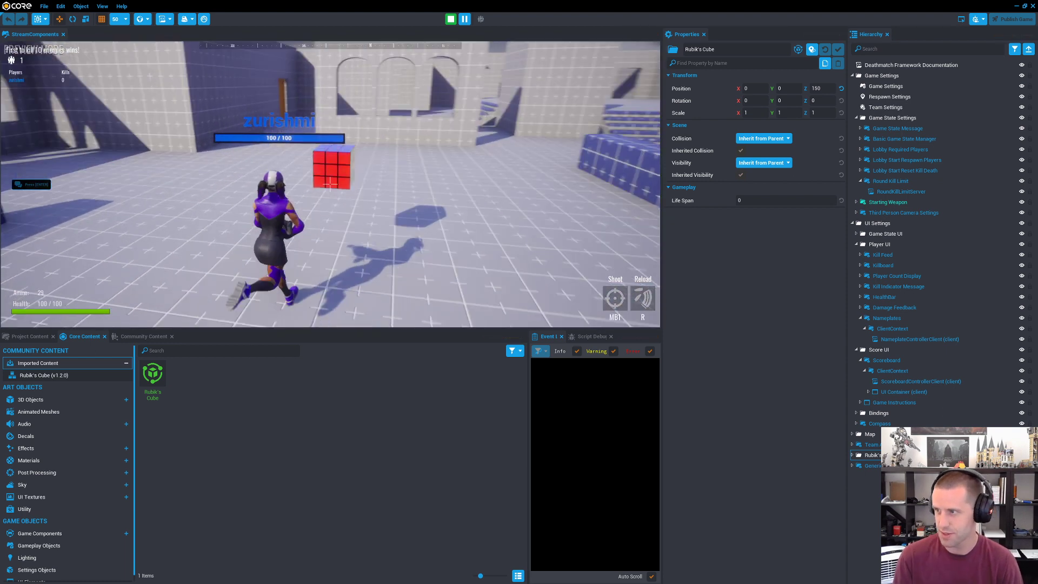
pyautogui.press('s')
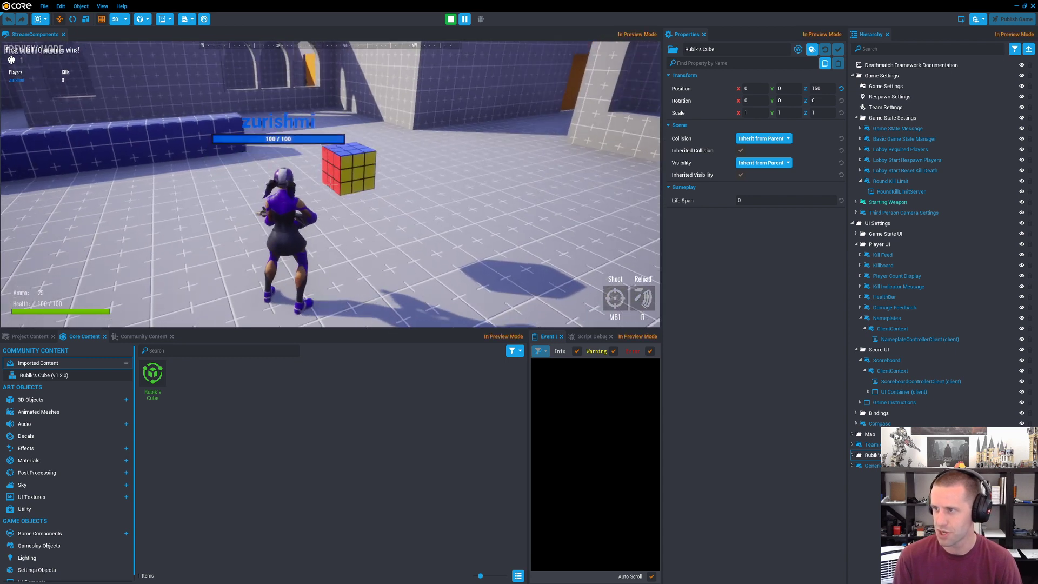
# Step: Scramble the floating Rubik's Cube, walk the character around it and jump on top of it
pyautogui.press('f')
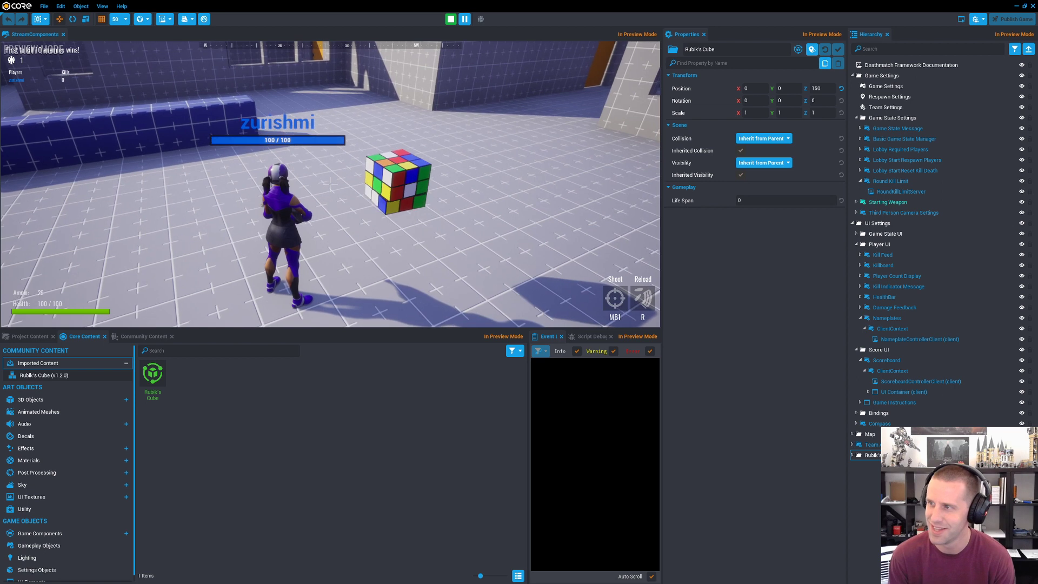
pyautogui.press('a')
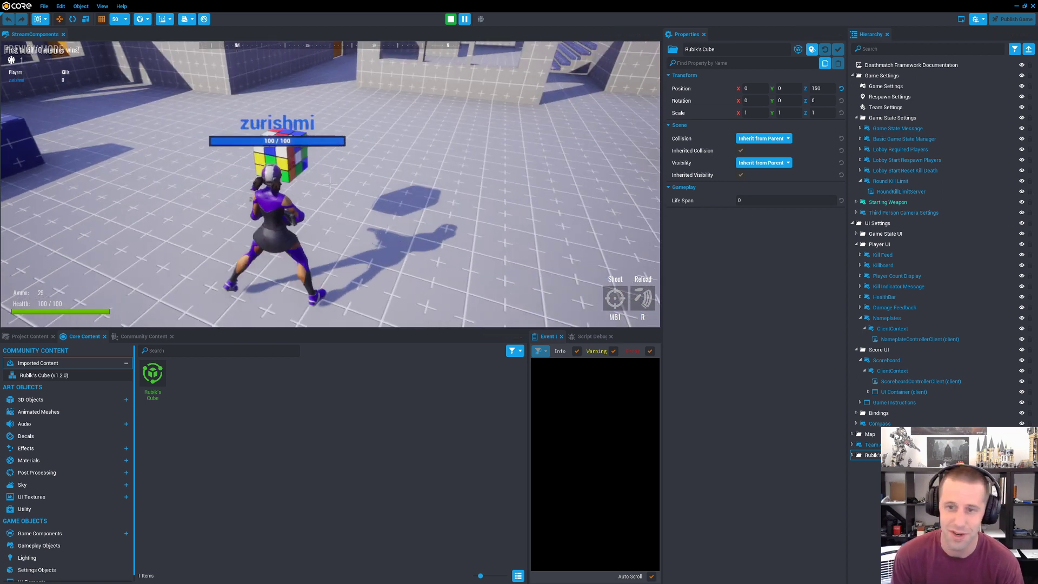
pyautogui.press('w')
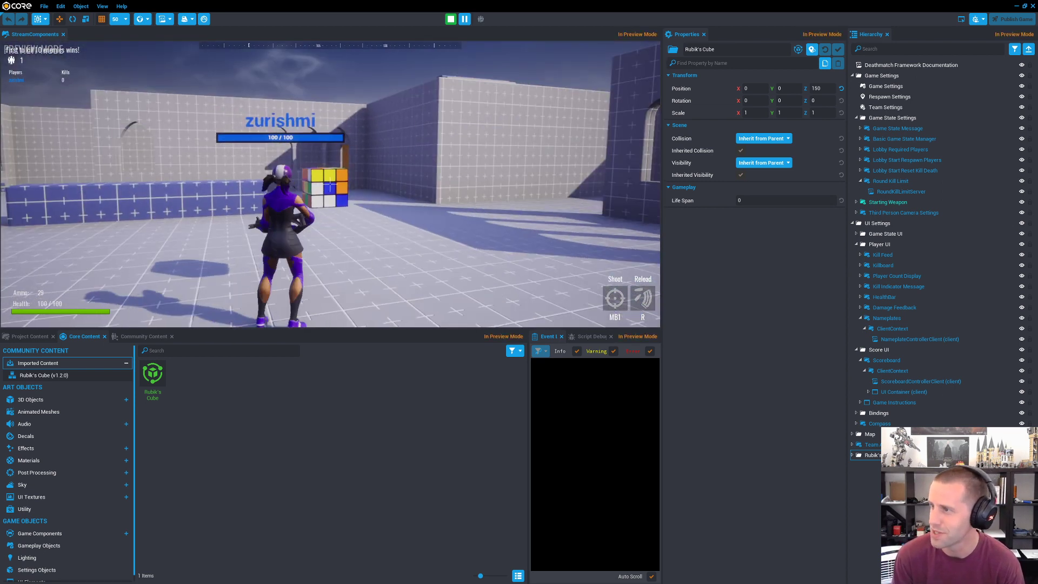
pyautogui.press('w')
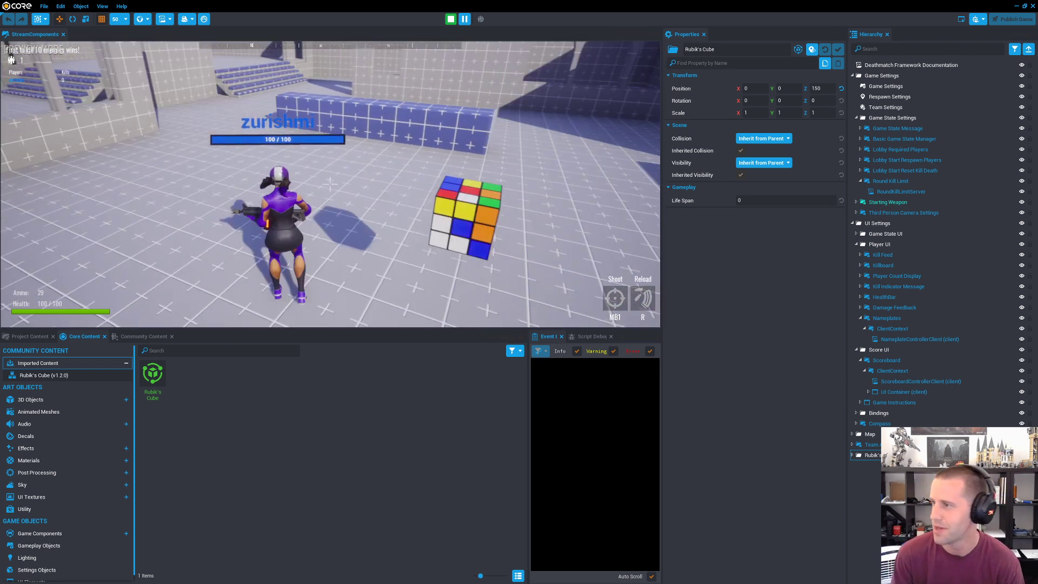
pyautogui.press('w')
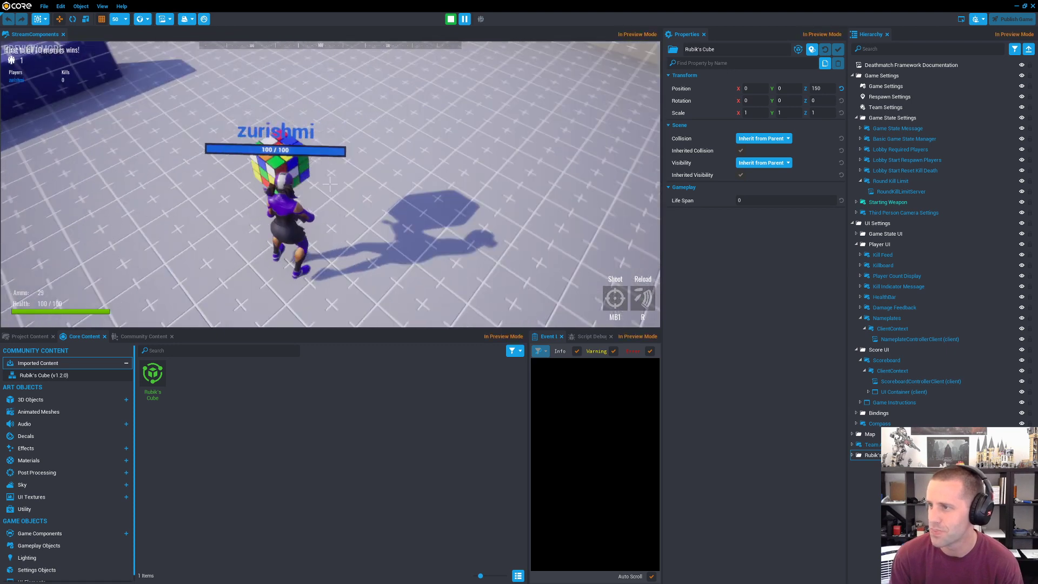
pyautogui.press('space')
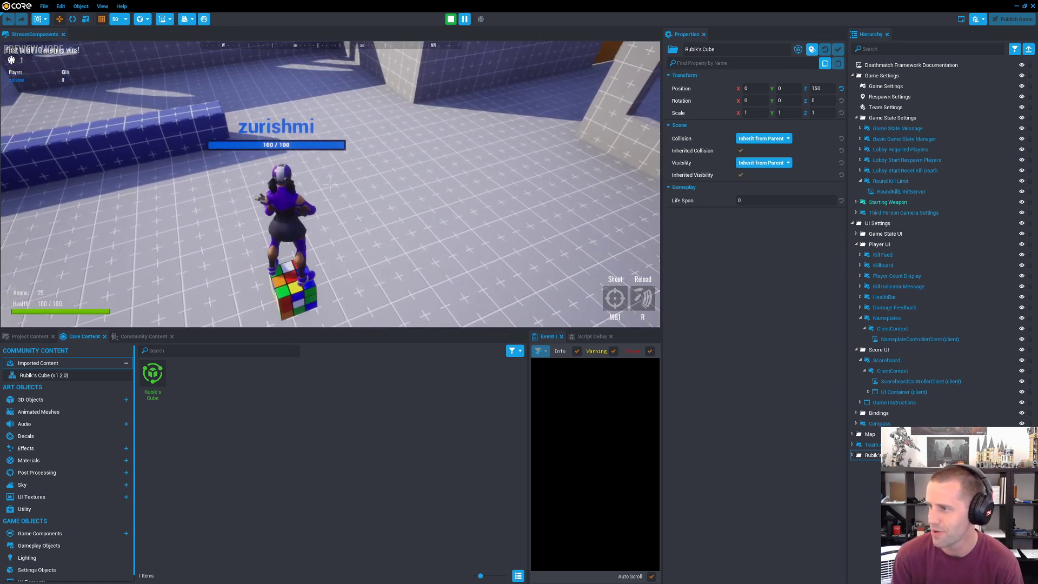
# Step: End the preview and delete the Rubik's Cube from the scene
pyautogui.press('p')
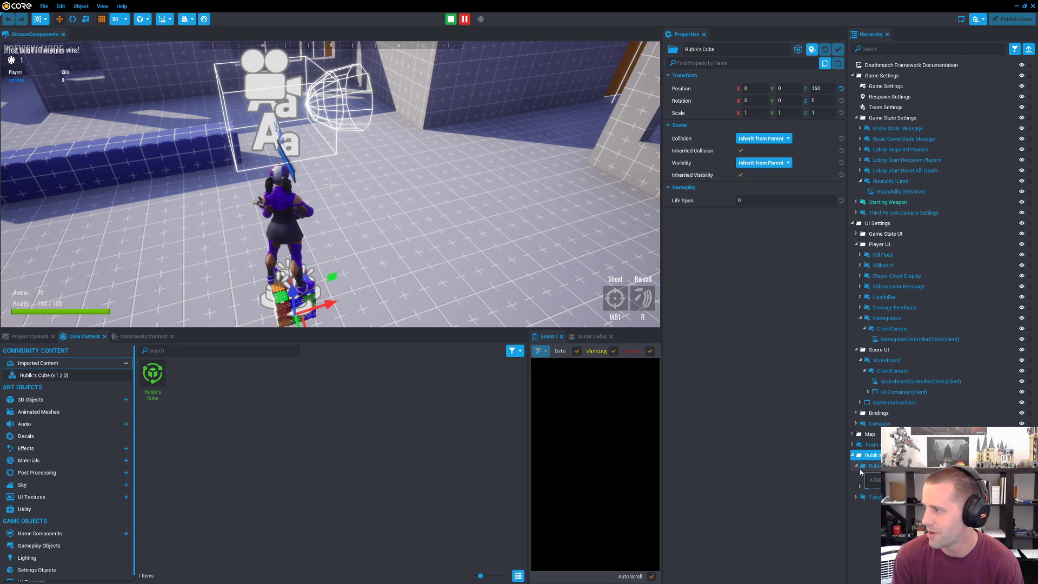
pyautogui.click(852, 455)
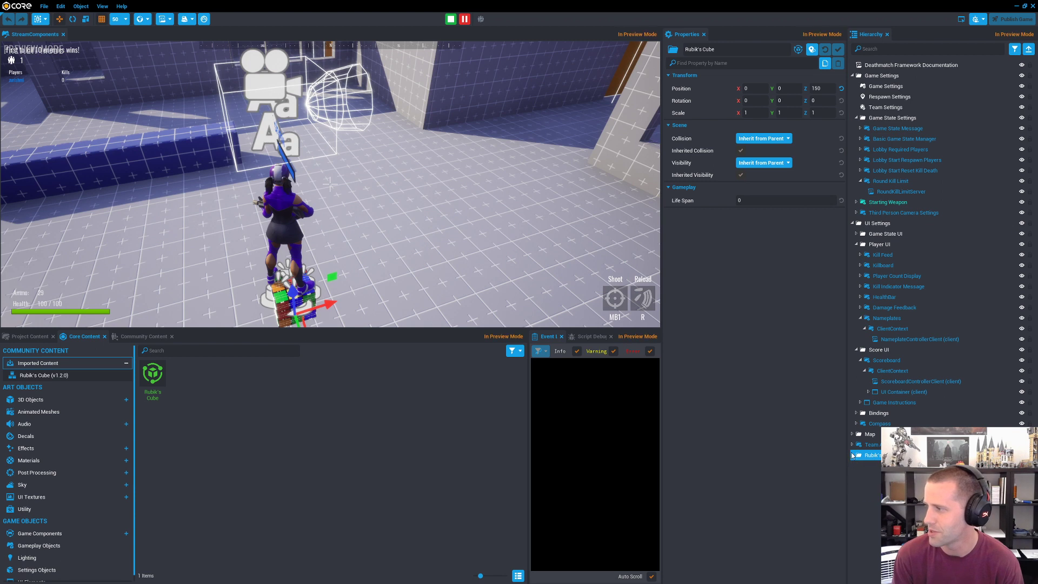
pyautogui.click(450, 19)
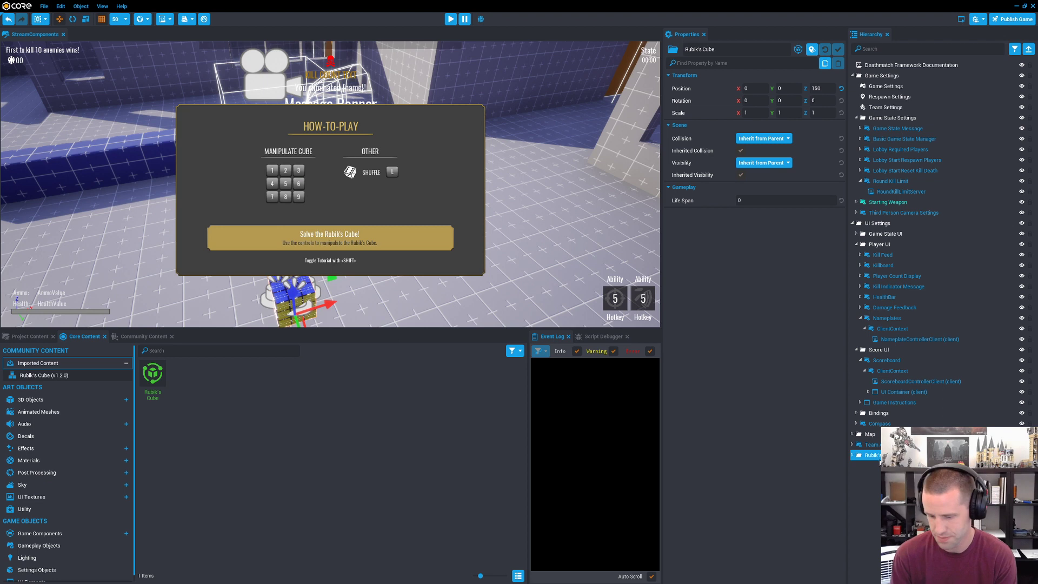
pyautogui.press('Delete')
pyautogui.press('s')
pyautogui.moveTo(396, 208); pyautogui.dragTo(373, 211, button='right')
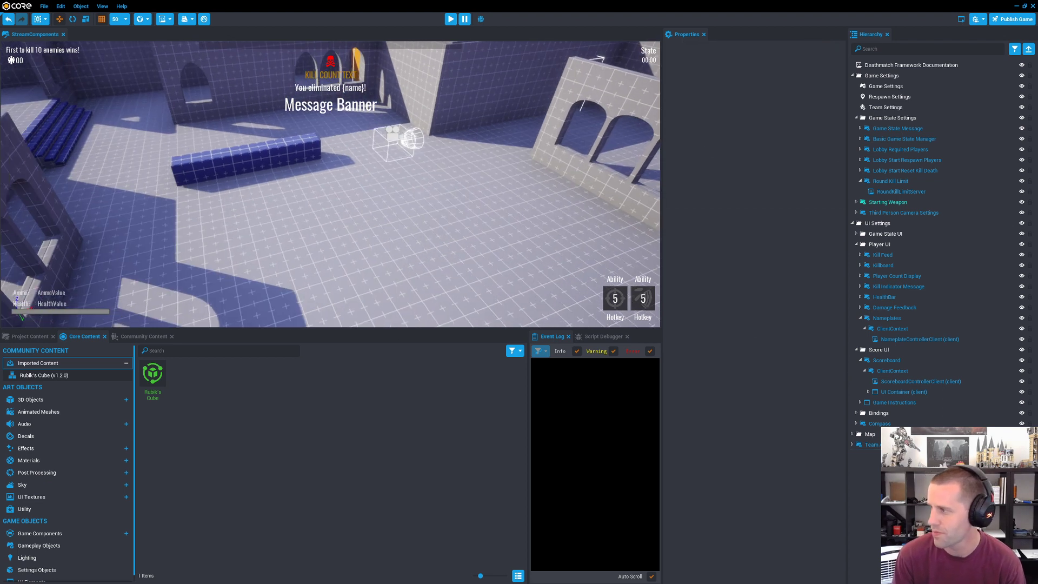
# Step: Look through the full Game Components collection in Core Content
pyautogui.click(888, 444)
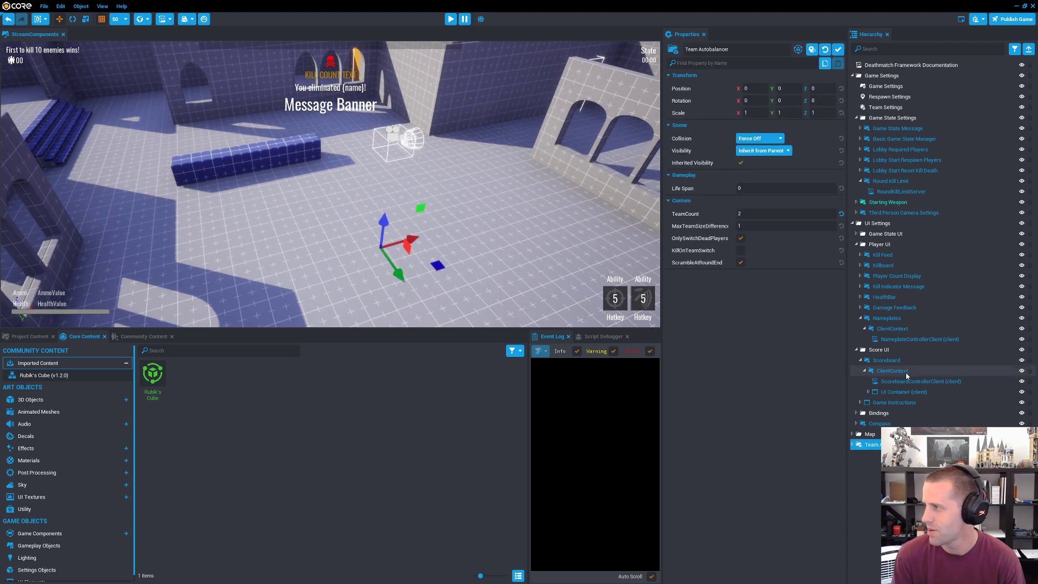
pyautogui.click(901, 337)
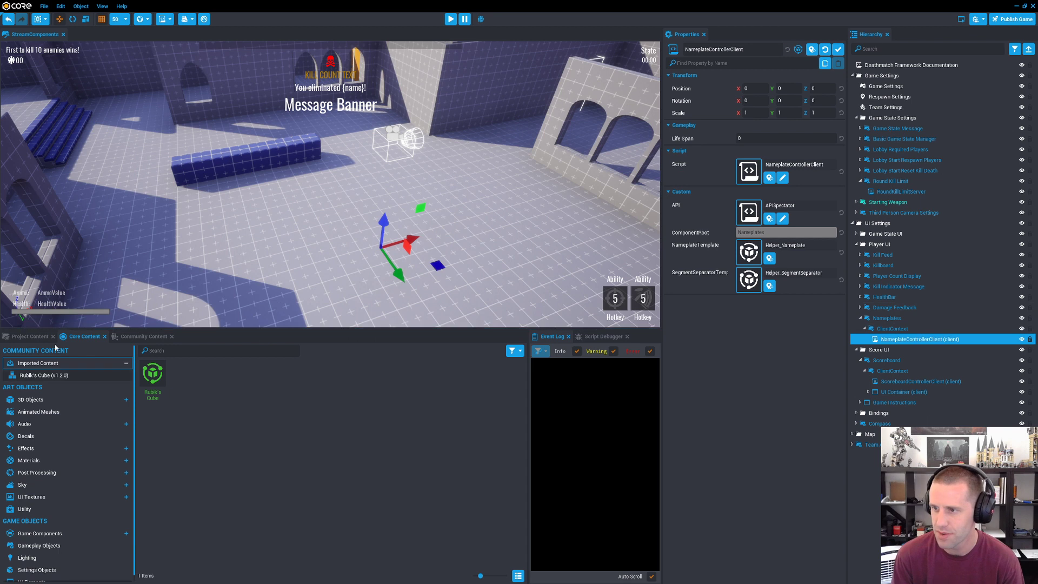
pyautogui.scroll(-1, 54, 459)
pyautogui.click(40, 527)
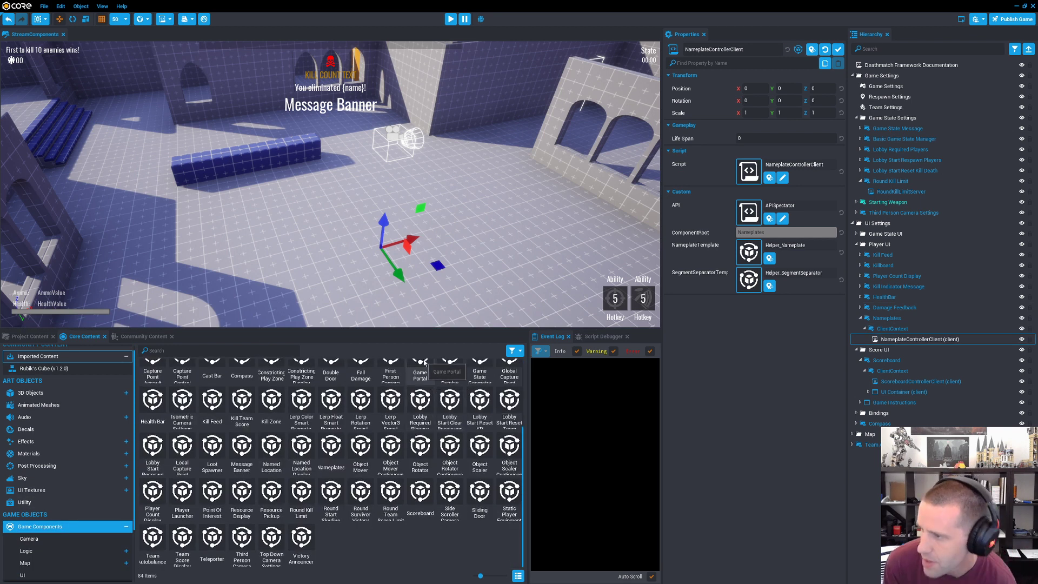
pyautogui.scroll(3, 424, 367)
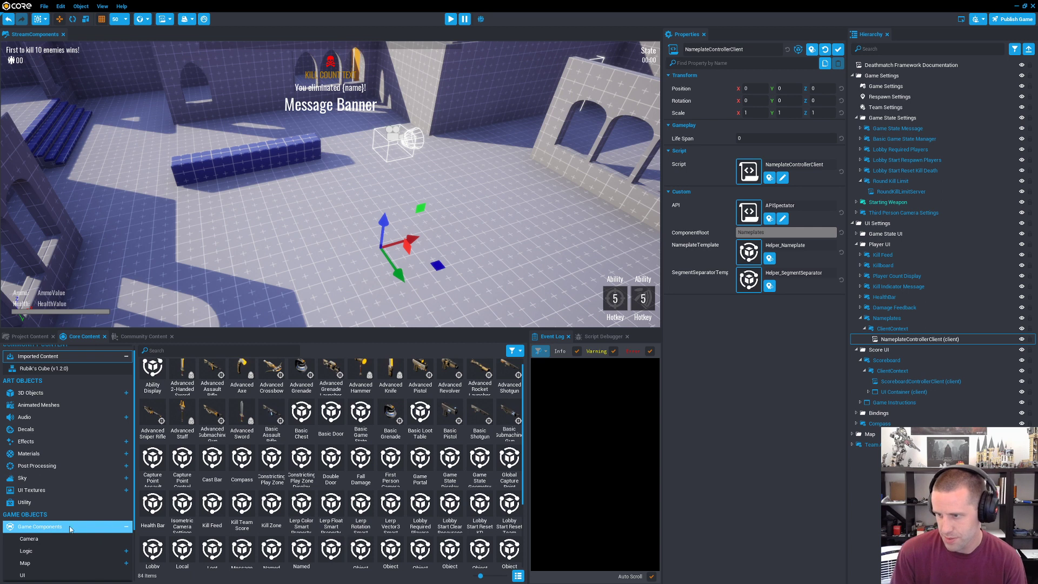
pyautogui.scroll(-3, 47, 528)
pyautogui.click(46, 475)
pyautogui.click(55, 463)
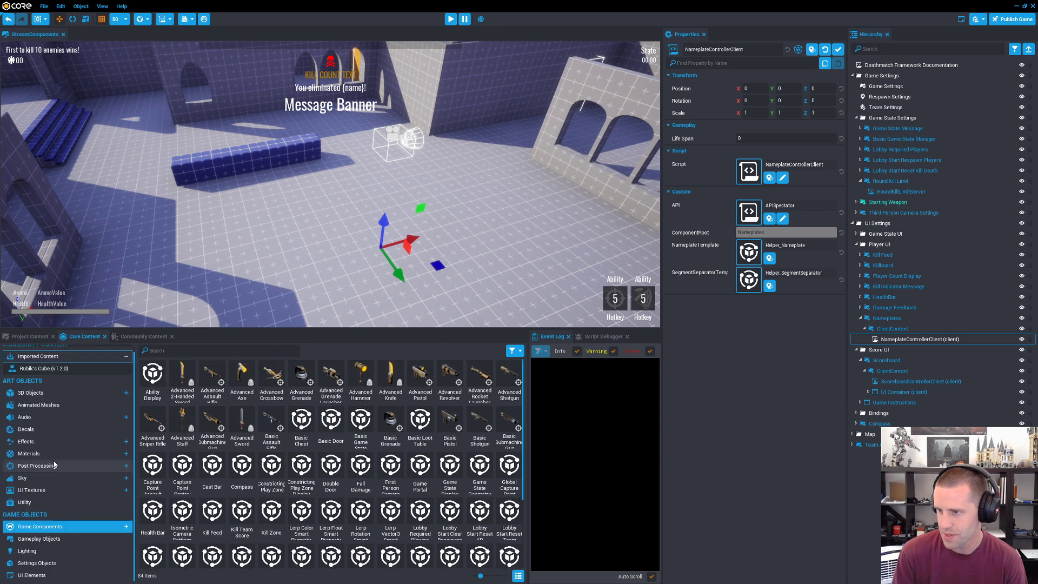
# Step: Expand the Game Components categories in Core Content and show the Camera components
pyautogui.click(38, 528)
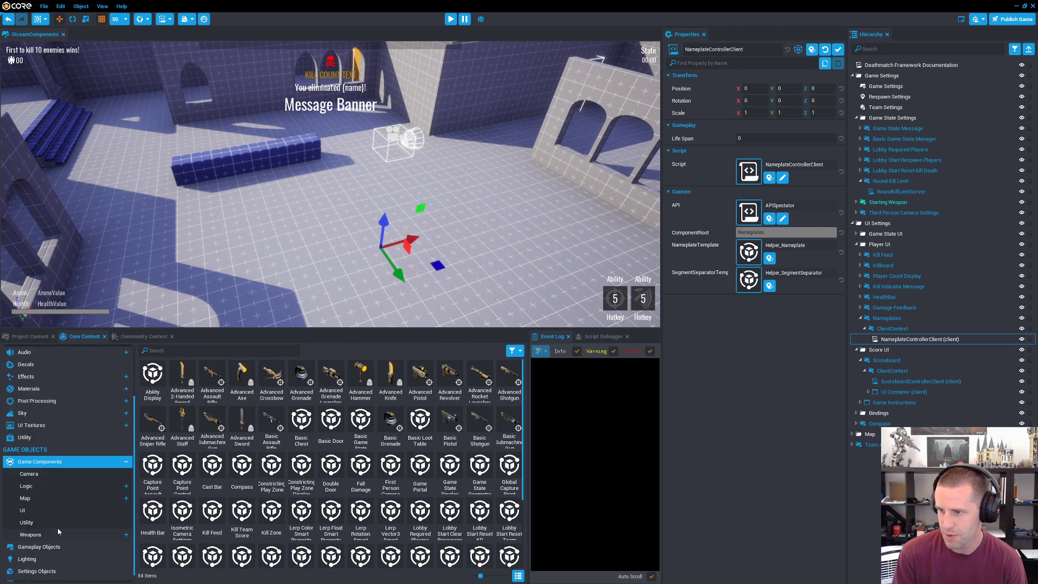
pyautogui.click(46, 483)
pyautogui.click(45, 474)
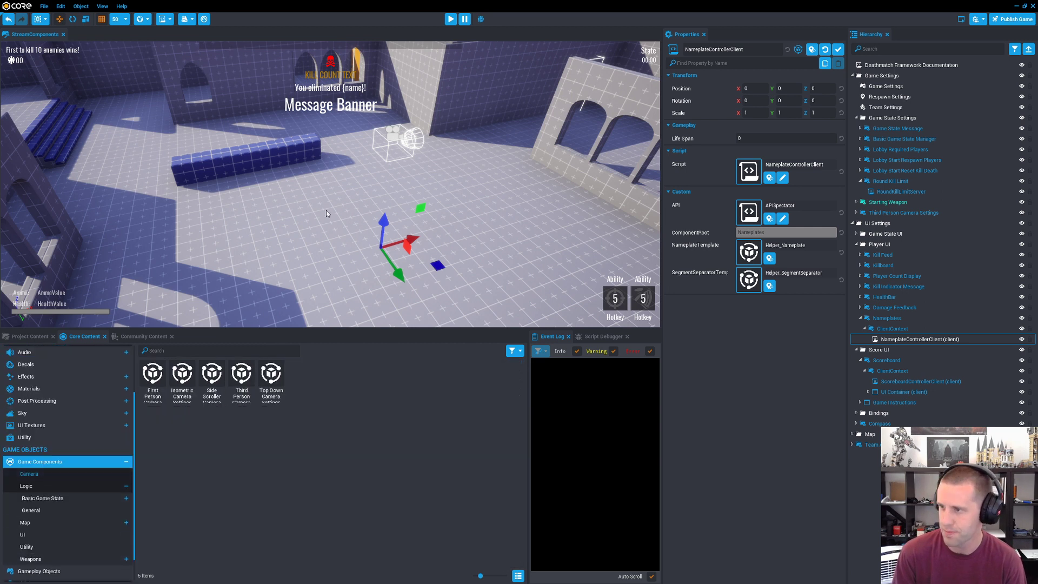
pyautogui.moveTo(326, 211); pyautogui.dragTo(500, 232, button='right')
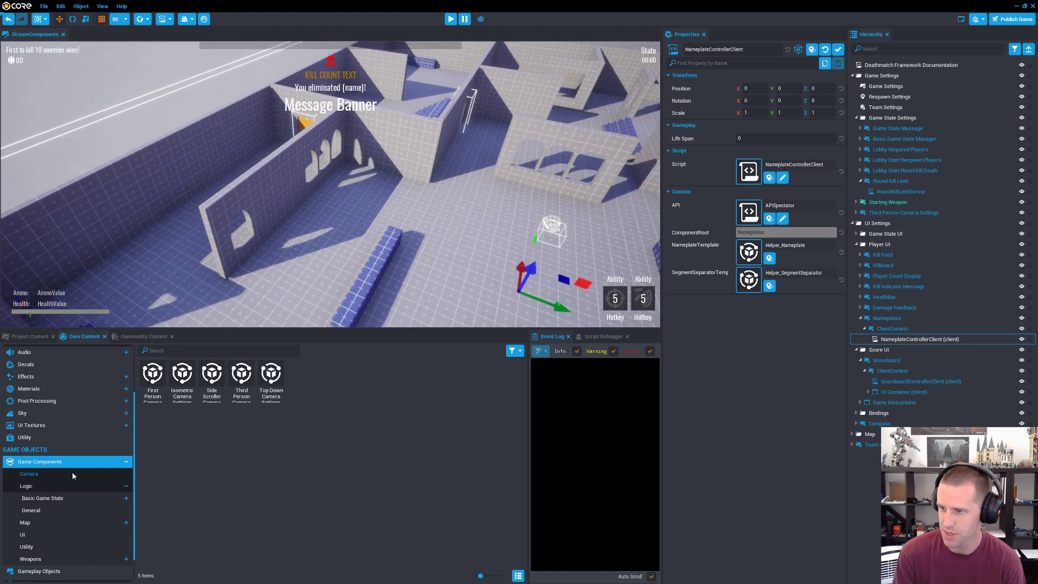
pyautogui.click(48, 485)
pyautogui.click(50, 476)
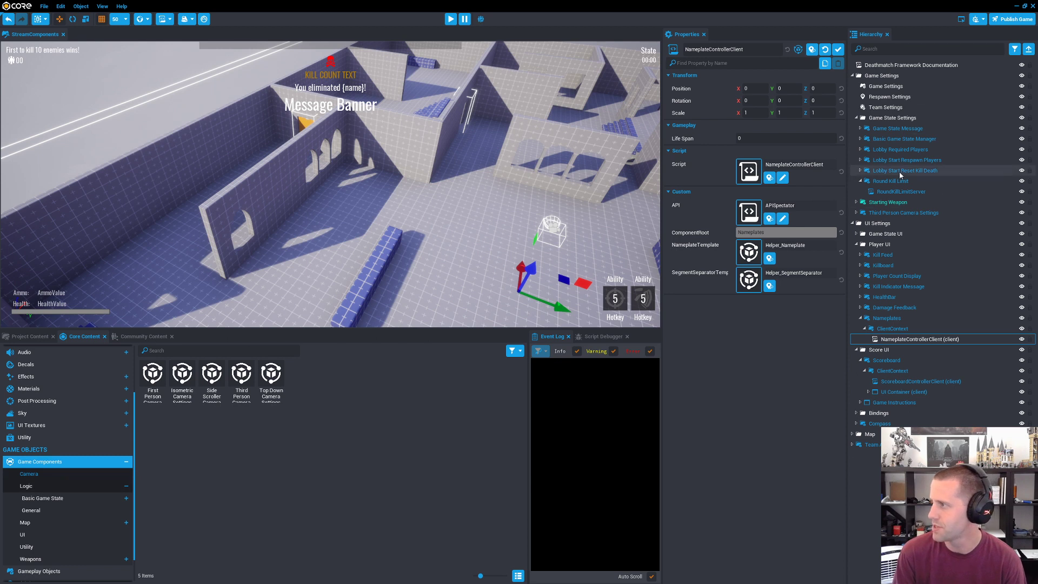
# Step: Examine the Third Person Camera Settings component, including its Player Settings, Client Context and Third Person Camera
pyautogui.click(902, 213)
pyautogui.click(856, 212)
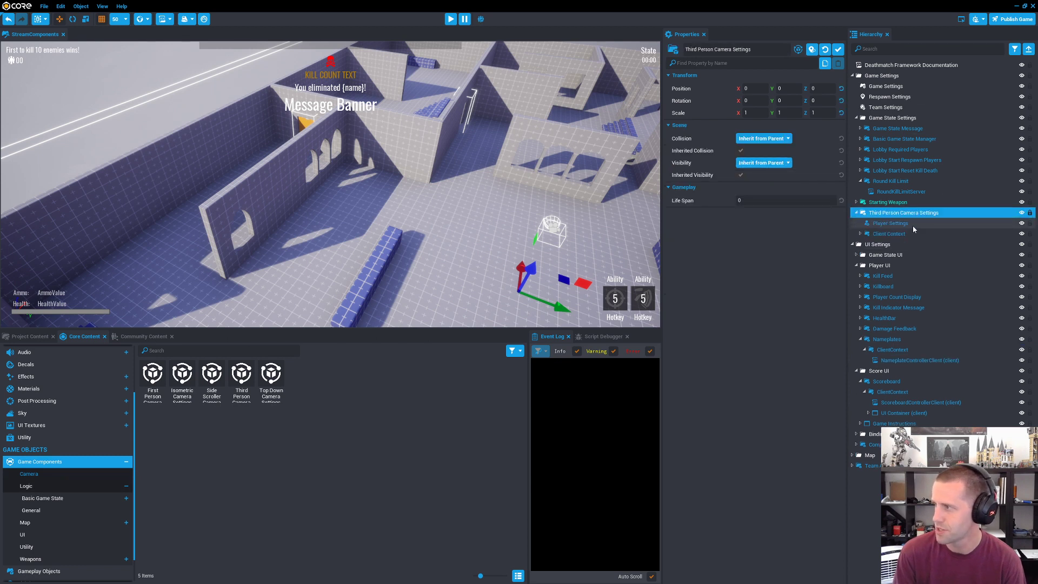
pyautogui.click(859, 234)
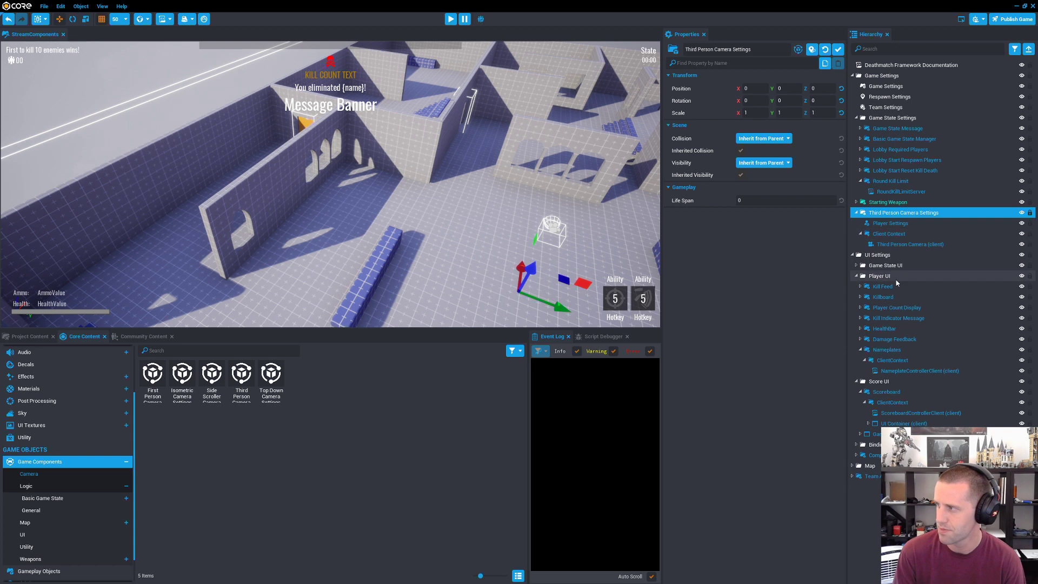
pyautogui.click(898, 225)
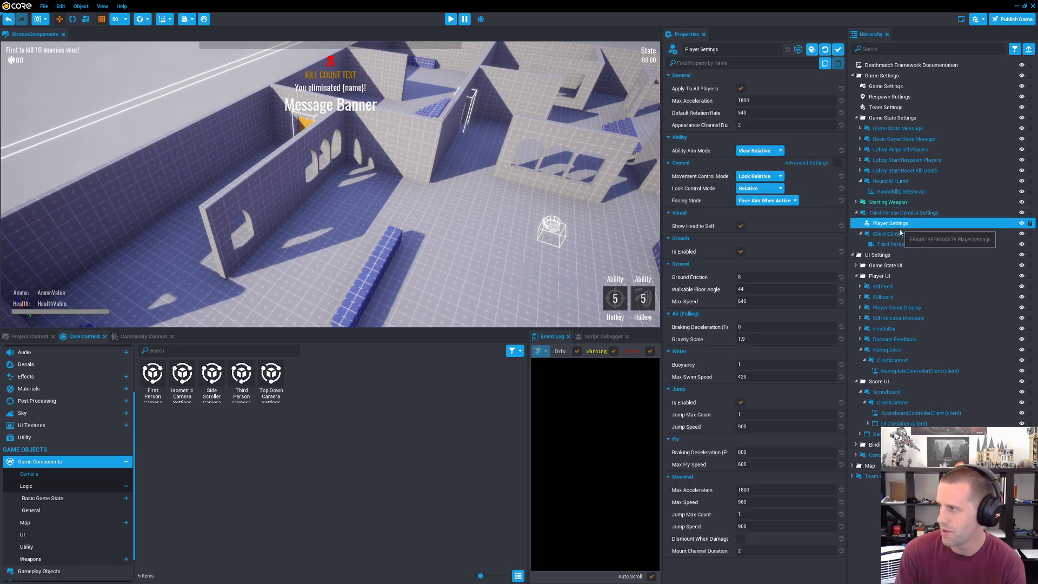
pyautogui.click(894, 234)
pyautogui.click(892, 245)
pyautogui.click(904, 215)
pyautogui.click(904, 224)
pyautogui.click(903, 234)
pyautogui.click(903, 244)
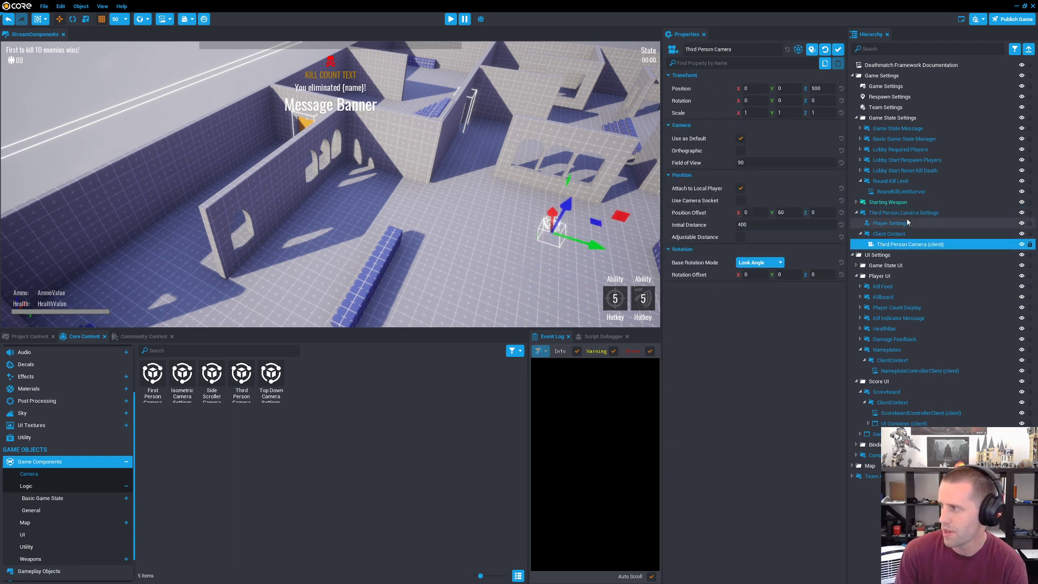
# Step: Replace the Third Person Camera Settings in the hierarchy with the Top Down Camera Settings component
pyautogui.click(907, 216)
pyautogui.press('Delete')
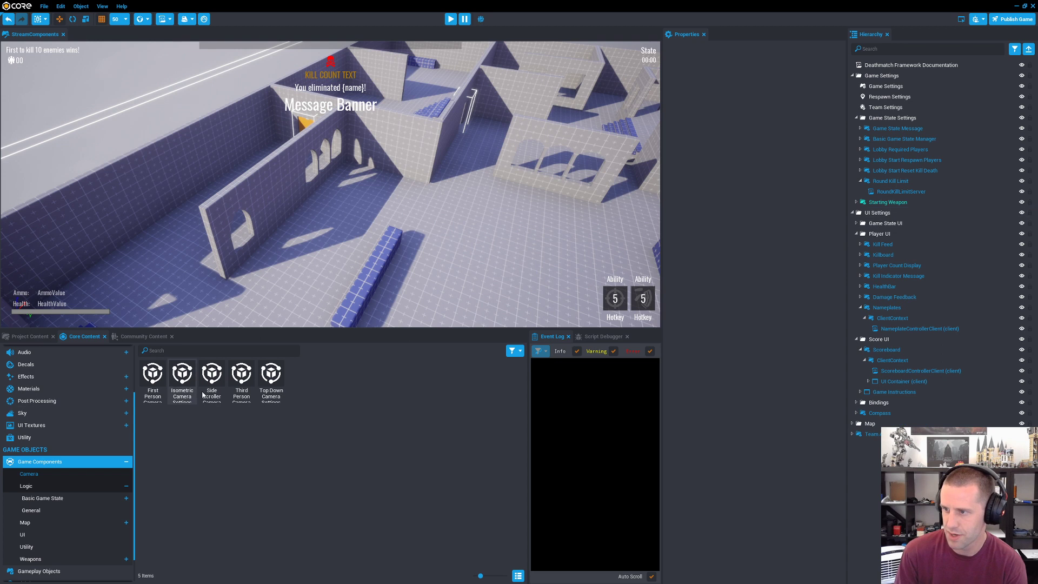
pyautogui.click(241, 378)
pyautogui.moveTo(270, 379); pyautogui.dragTo(868, 441)
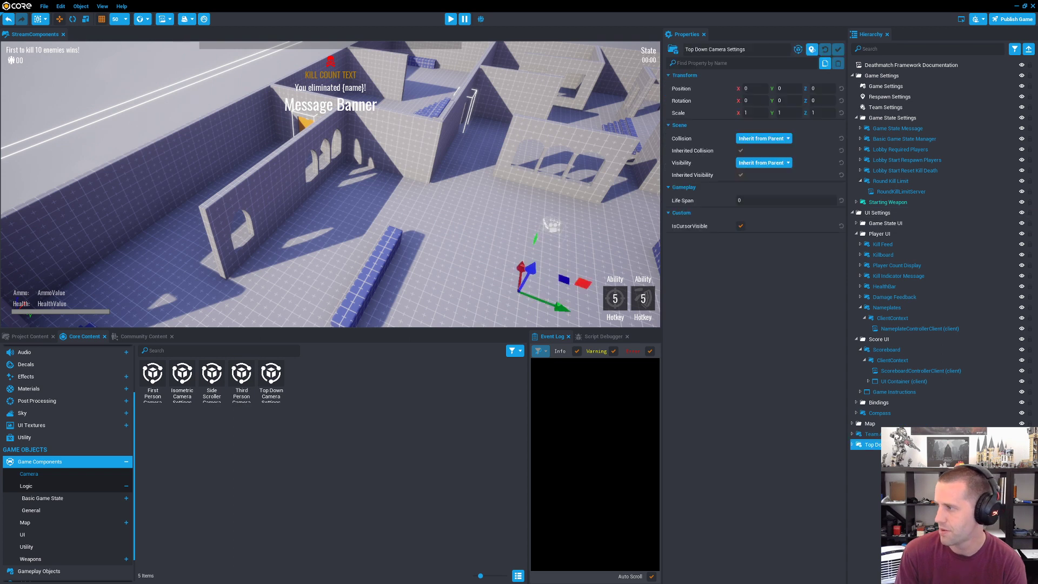
# Step: Start the preview and run the character out of the spawn area to try the top-down camera
pyautogui.click(448, 20)
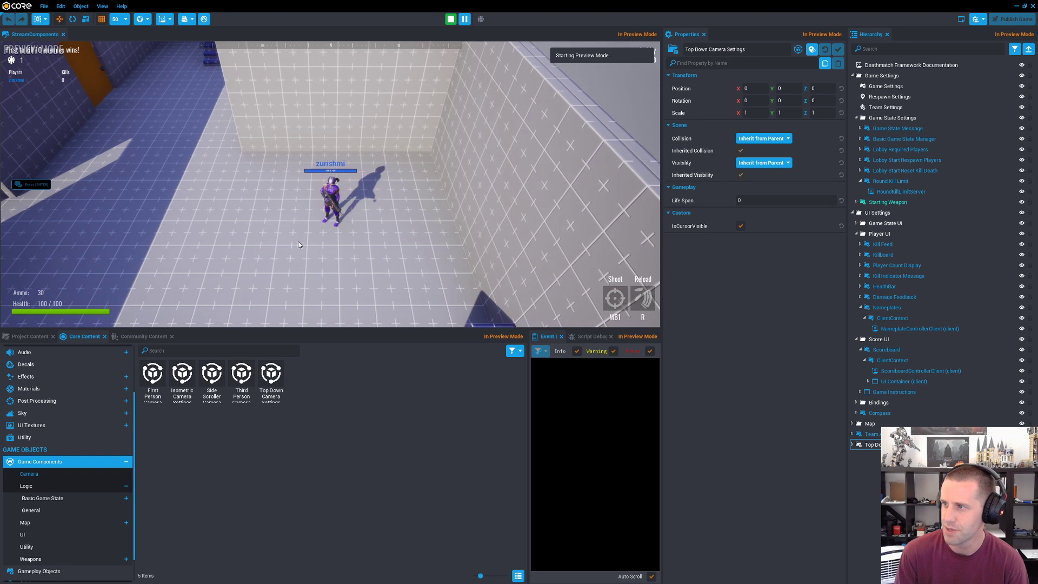
pyautogui.press('s')
pyautogui.press('a')
pyautogui.press('w')
pyautogui.press('d')
pyautogui.press('a')
pyautogui.press('s')
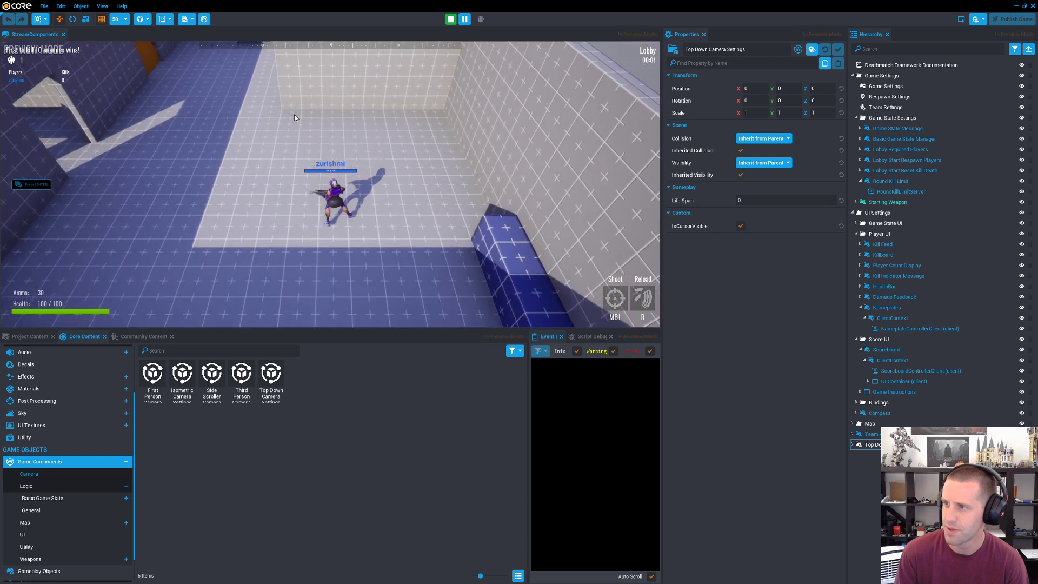
pyautogui.press('a')
pyautogui.press('w')
pyautogui.press('a')
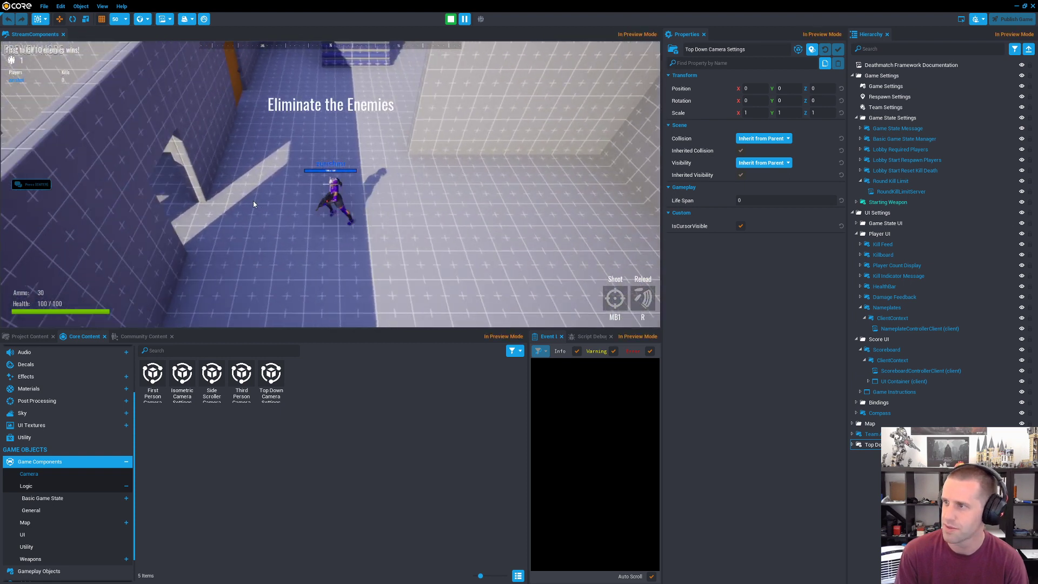
pyautogui.press('a')
pyautogui.press('w')
# Step: Run the character across the map while aiming and firing the weapon in several directions under the top-down camera
pyautogui.moveTo(200, 149); pyautogui.dragTo(243, 102)
pyautogui.press('a')
pyautogui.press('w')
pyautogui.press('a')
pyautogui.press('w')
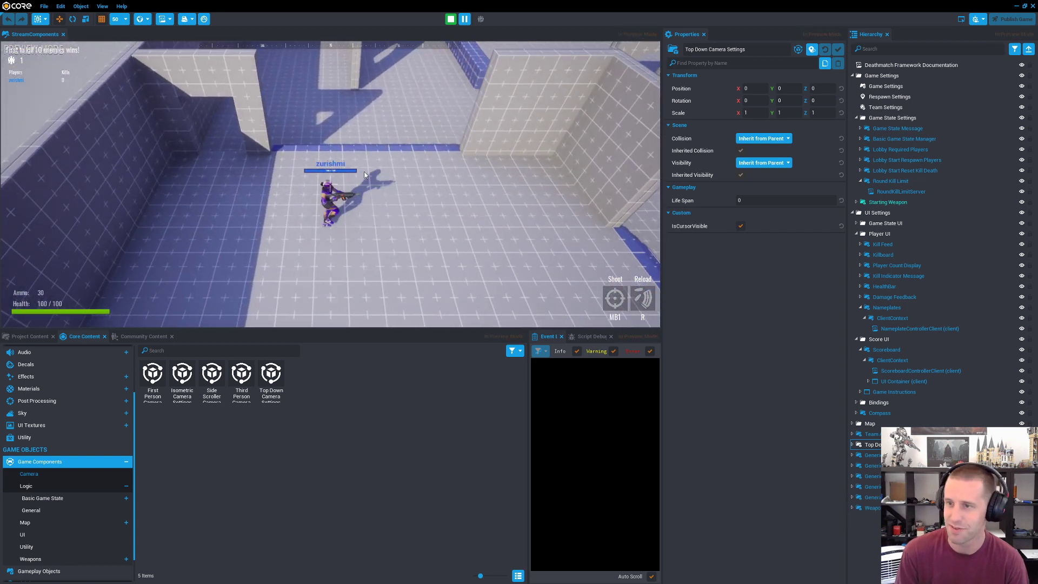
pyautogui.press('w')
pyautogui.moveTo(275, 60); pyautogui.dragTo(368, 245)
pyautogui.press('d')
pyautogui.press('w')
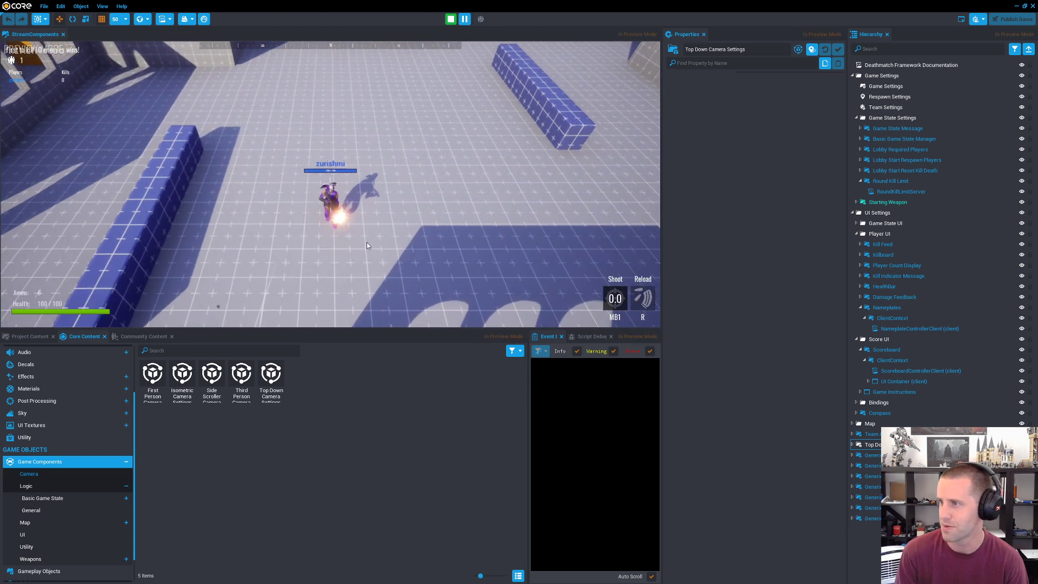
pyautogui.press('w')
pyautogui.press('d')
pyautogui.press('s')
pyautogui.press('w')
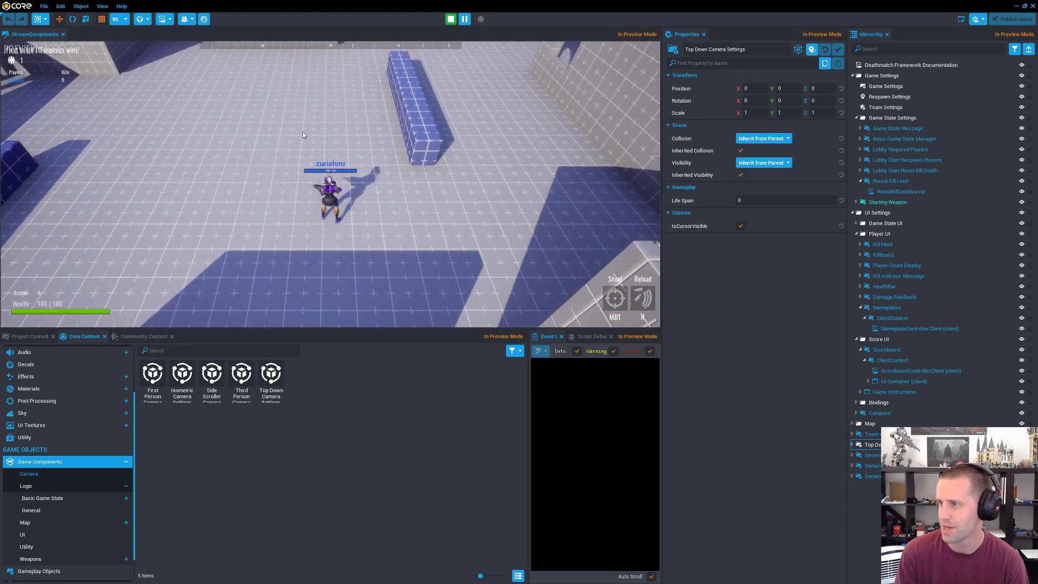
pyautogui.press('a')
pyautogui.moveTo(303, 135); pyautogui.dragTo(426, 261)
pyautogui.press('w')
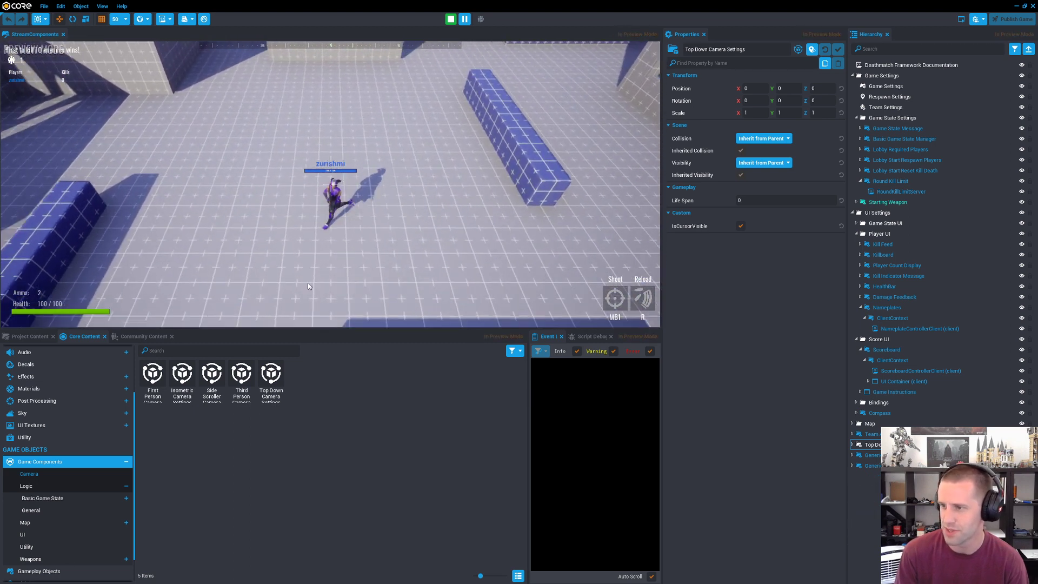
pyautogui.press('s')
pyautogui.press('w')
pyautogui.press('a')
pyautogui.press('s')
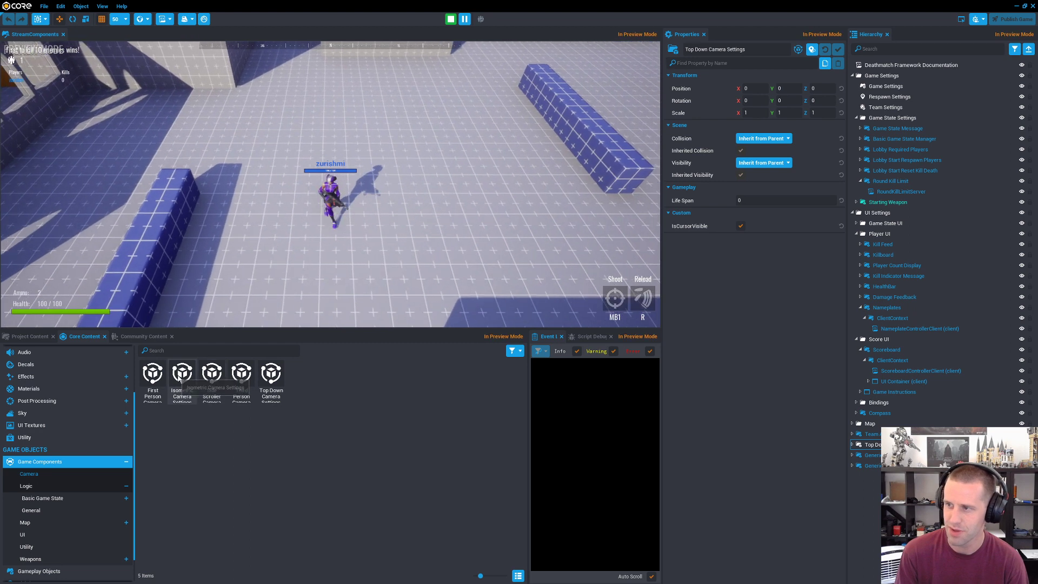
pyautogui.press('d')
pyautogui.press('w')
pyautogui.click(390, 255)
pyautogui.press('d')
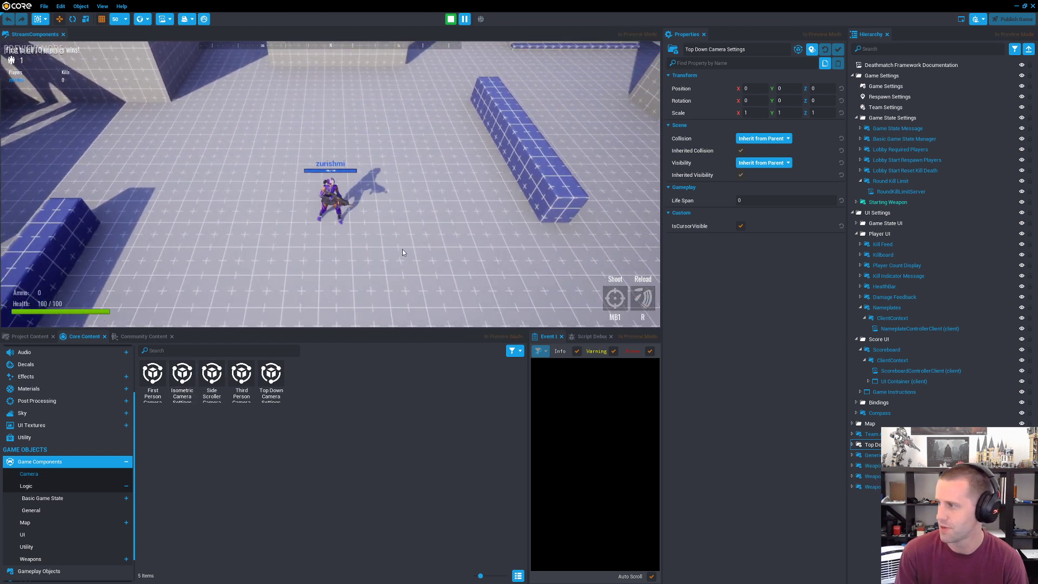
pyautogui.press('w')
pyautogui.press('d')
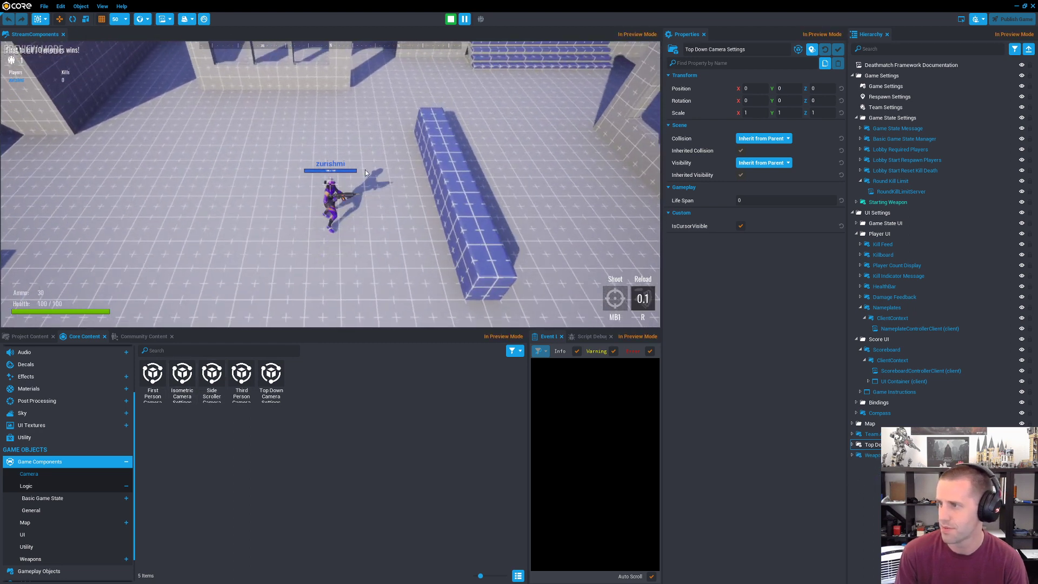
# Step: Run the character a little further under the top-down camera and end the preview
pyautogui.press('a')
pyautogui.press('w')
pyautogui.press('Escape')
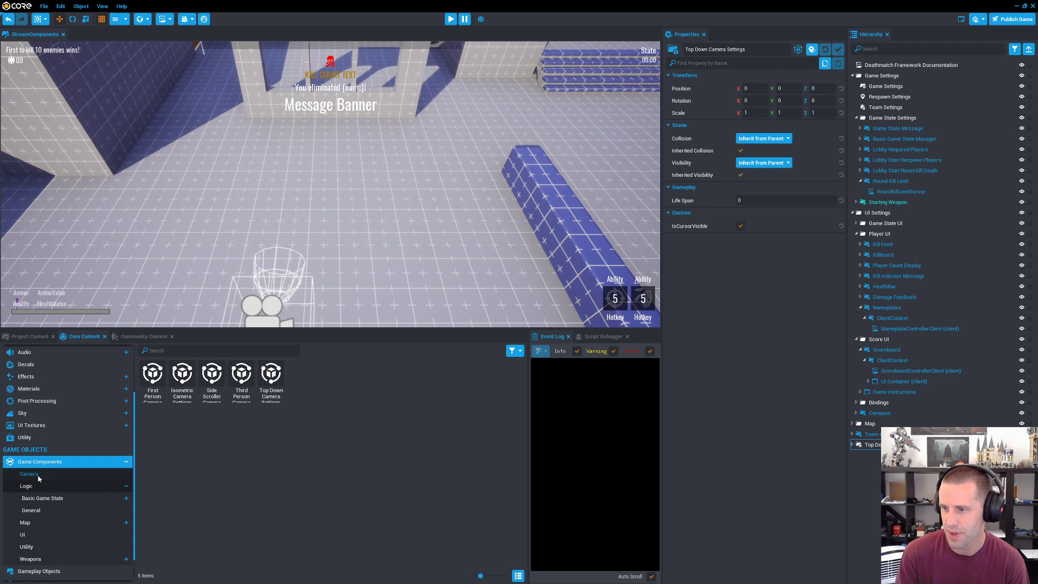
# Step: Look through the Basic Game State components in the Logic category of Game Components
pyautogui.click(52, 486)
pyautogui.click(73, 498)
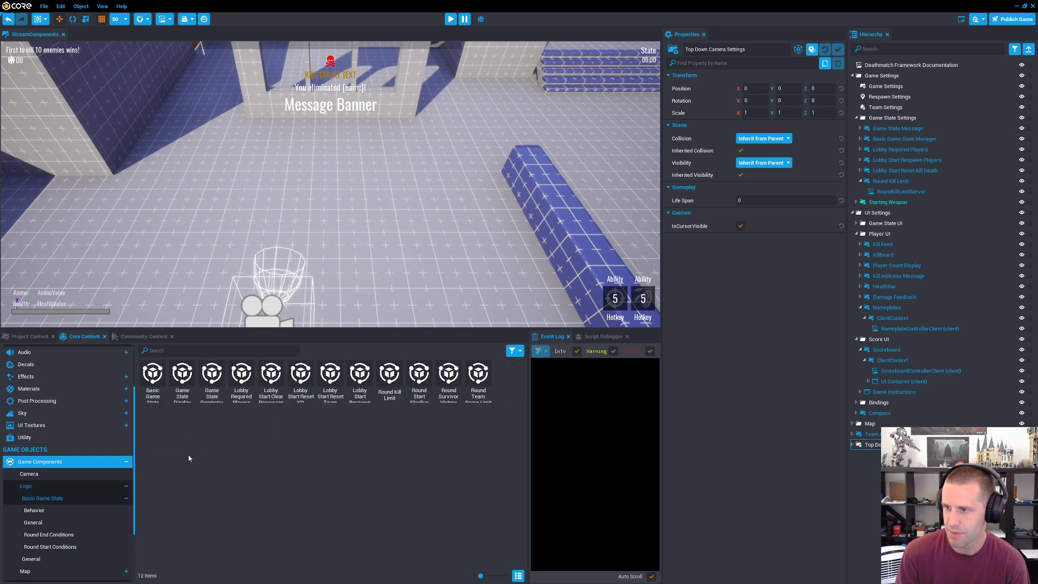
pyautogui.scroll(-3, 72, 480)
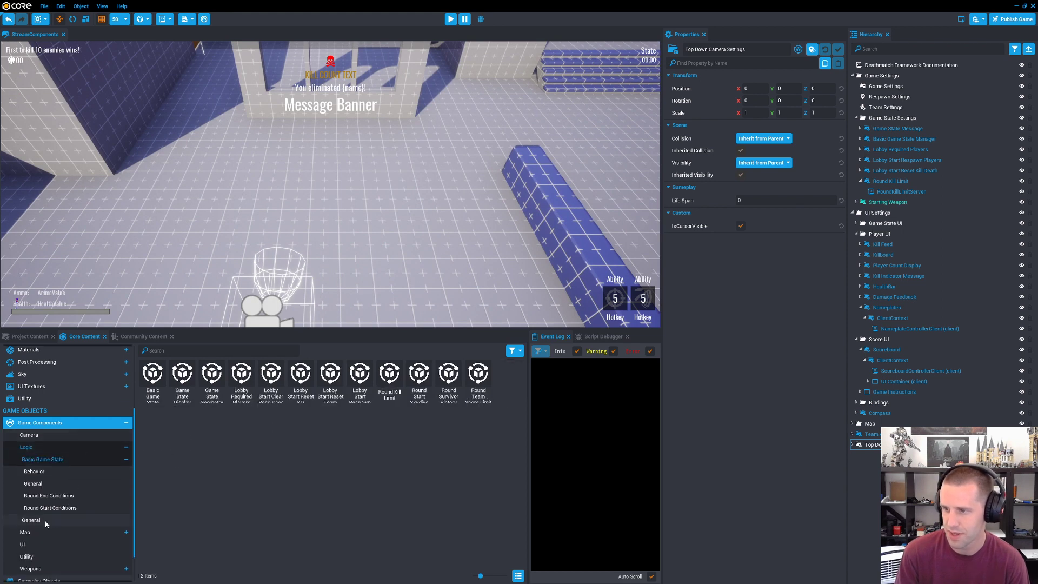
# Step: Add the Fall Damage component from the general Logic components to the hierarchy
pyautogui.click(49, 520)
pyautogui.scroll(-6, 391, 238)
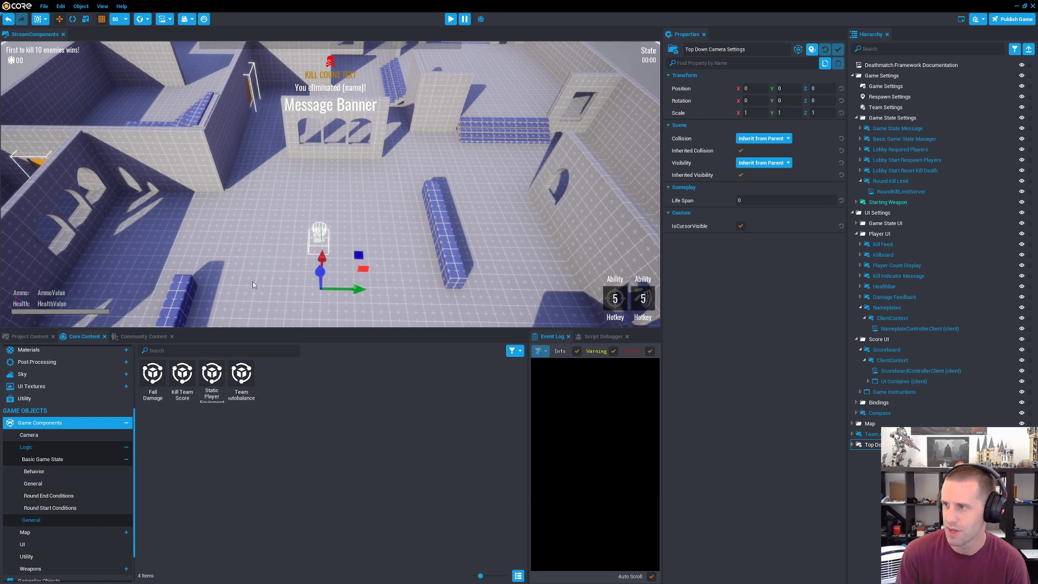
pyautogui.press('a')
pyautogui.moveTo(253, 281); pyautogui.dragTo(344, 295, button='right')
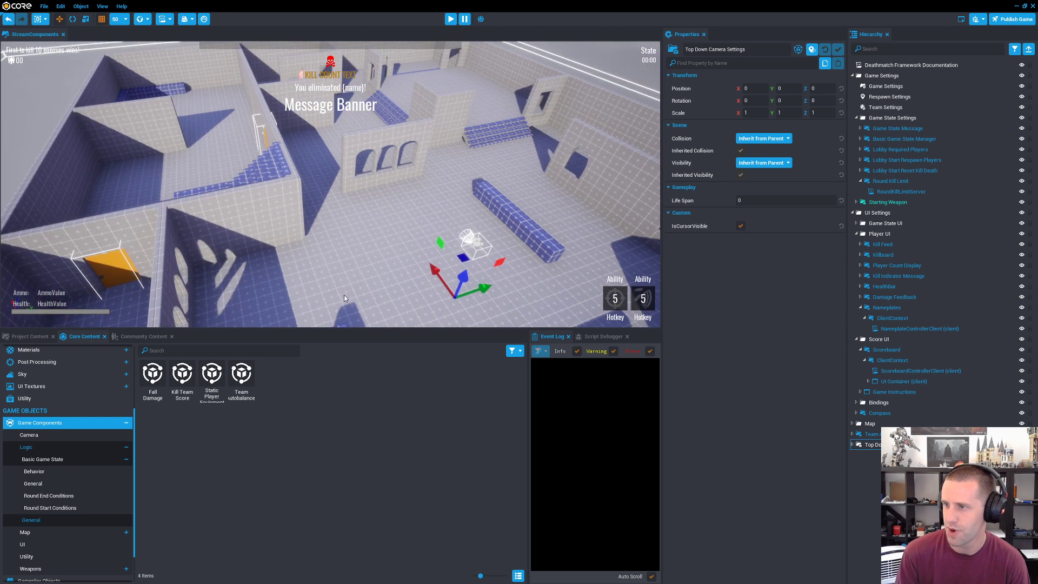
pyautogui.click(153, 374)
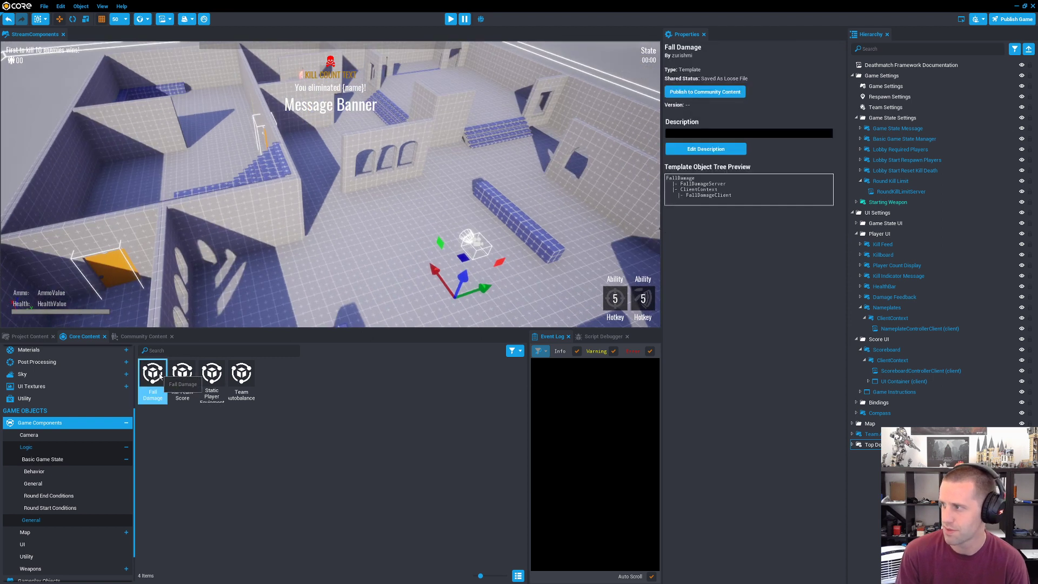
pyautogui.moveTo(161, 377); pyautogui.dragTo(892, 459)
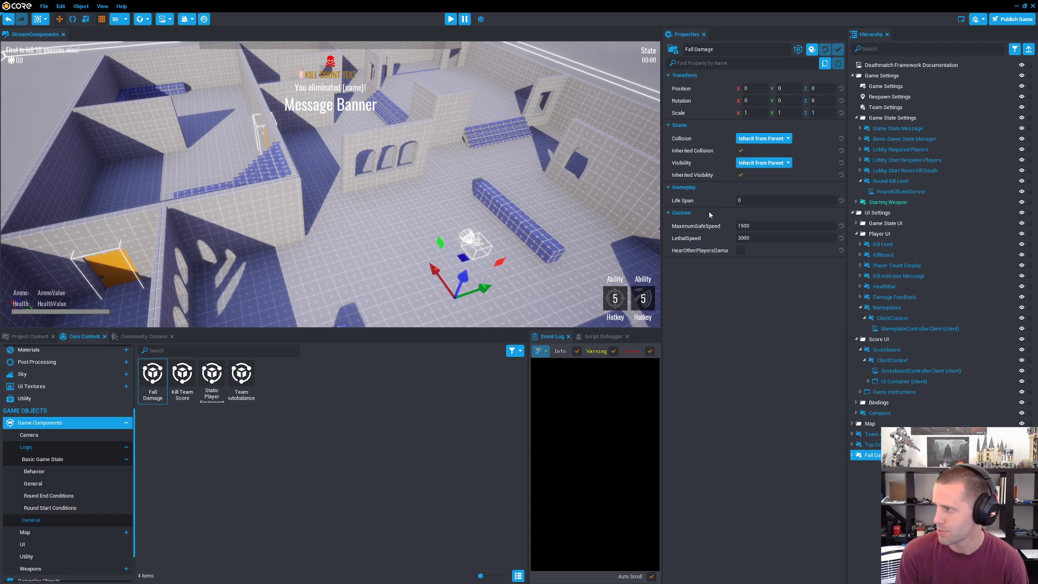
# Step: Browse the Map game components and inspect the Basic Loot Table, Basic Chest and Loot Spawner templates
pyautogui.scroll(-2, 66, 503)
pyautogui.click(40, 489)
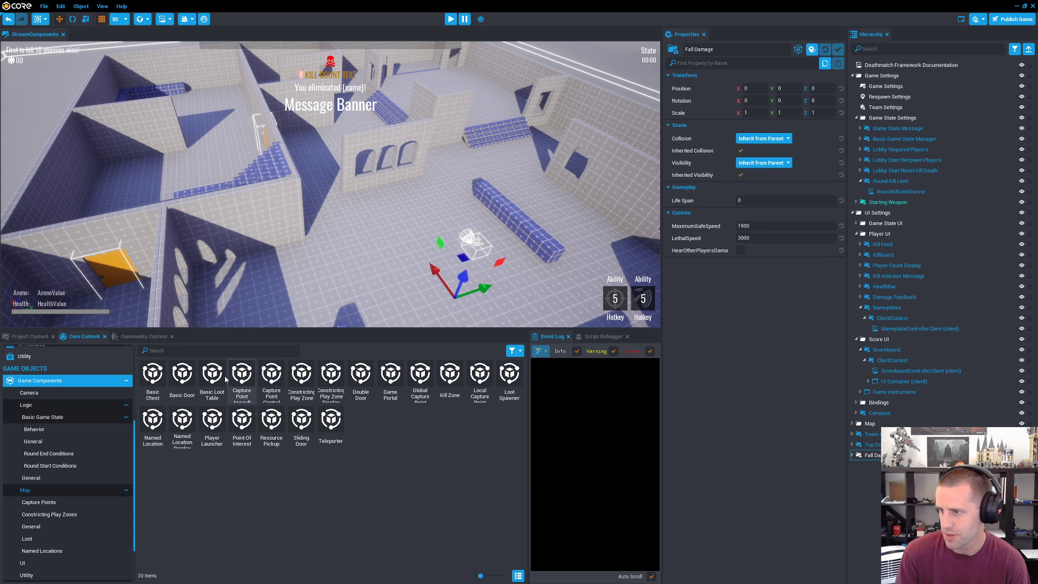
pyautogui.moveTo(309, 259); pyautogui.dragTo(250, 265, button='right')
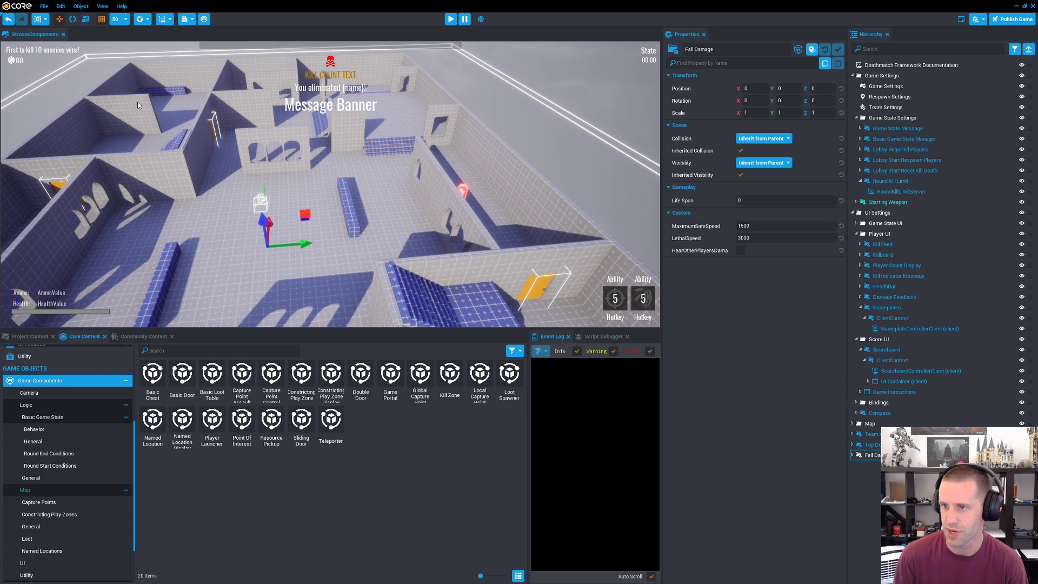
pyautogui.click(213, 379)
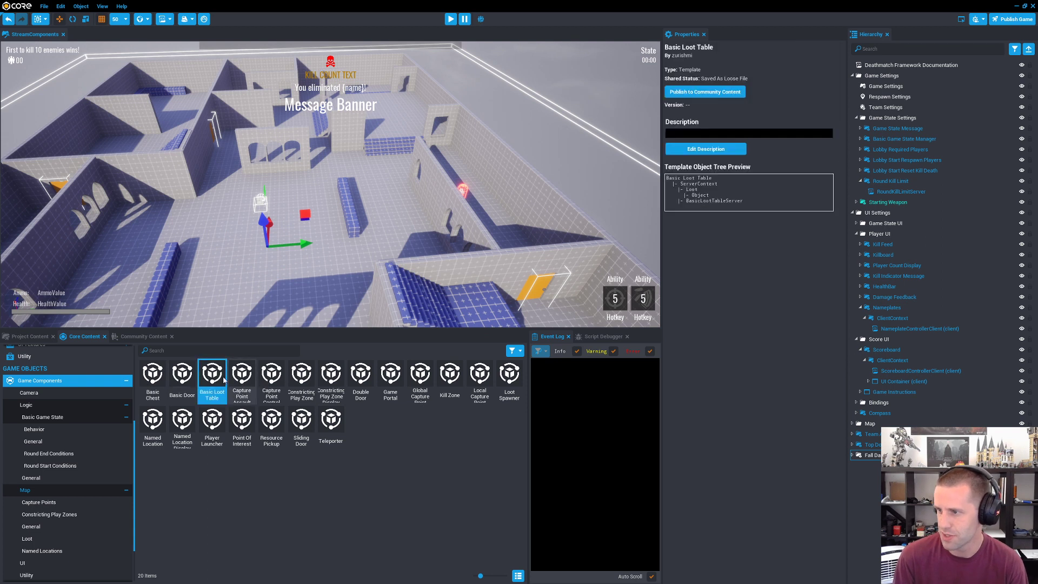
pyautogui.click(153, 377)
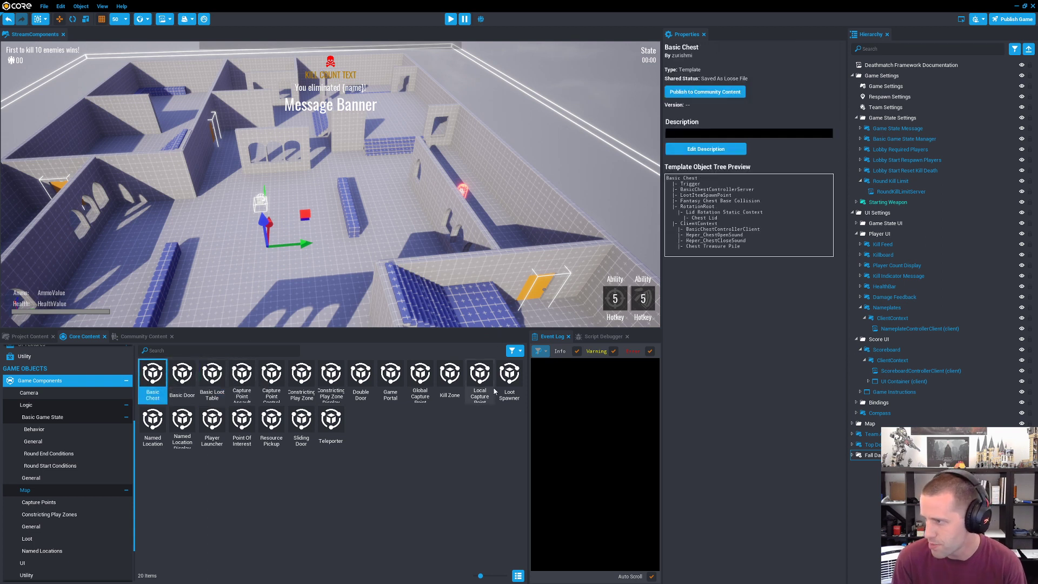
pyautogui.click(508, 378)
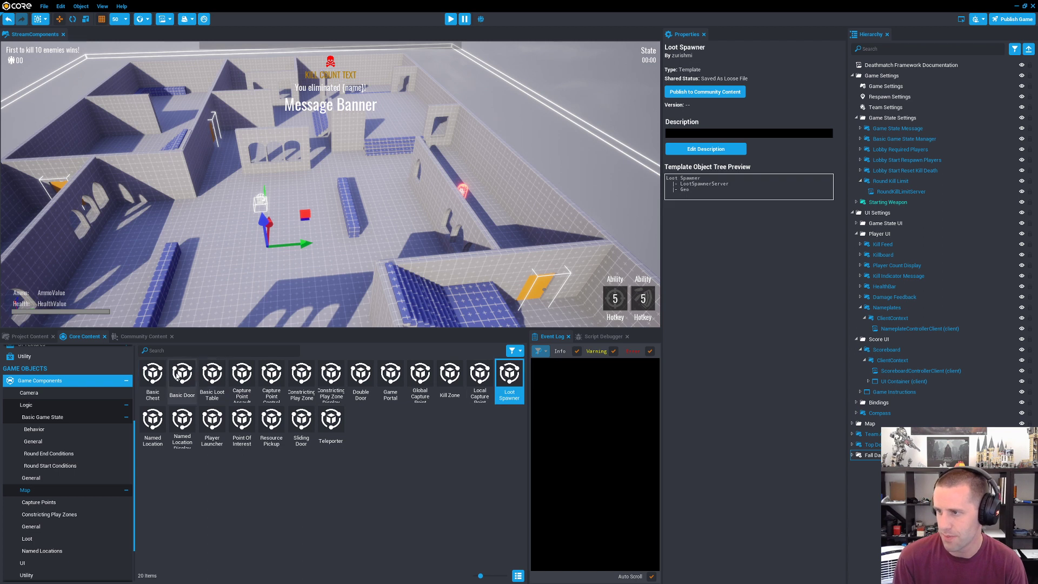
# Step: Place a Capture Point Assault component on the floor of the central open area at position 250, 50, 50
pyautogui.moveTo(326, 269); pyautogui.dragTo(382, 273, button='right')
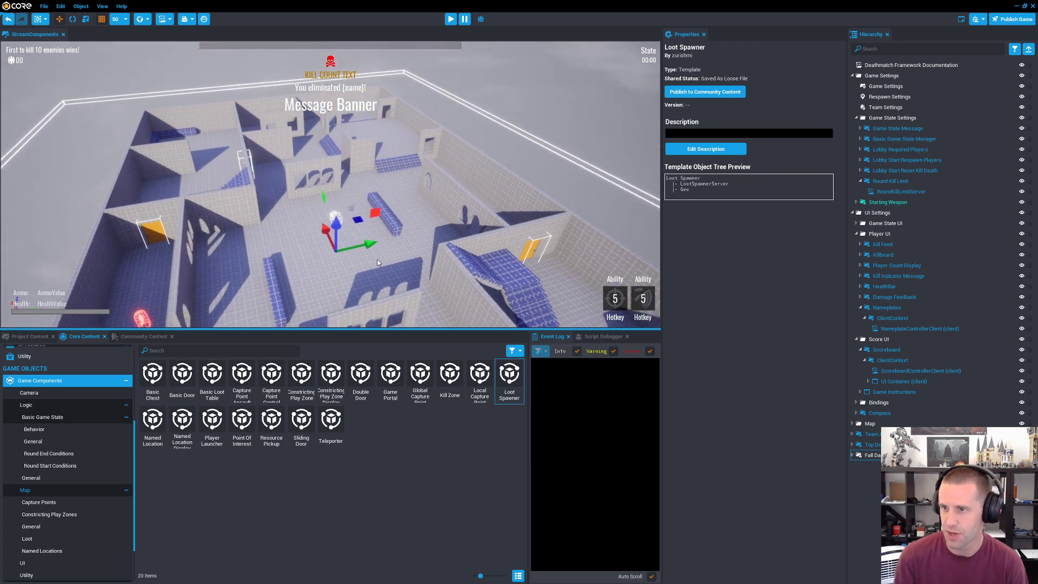
pyautogui.moveTo(375, 269); pyautogui.dragTo(478, 276, button='right')
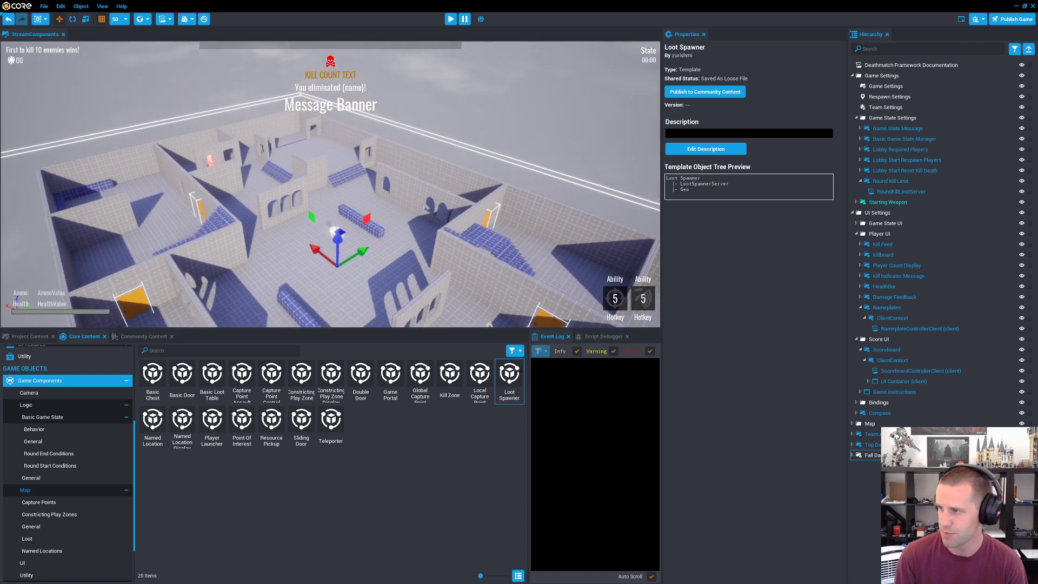
pyautogui.moveTo(240, 244); pyautogui.dragTo(243, 281, button='right')
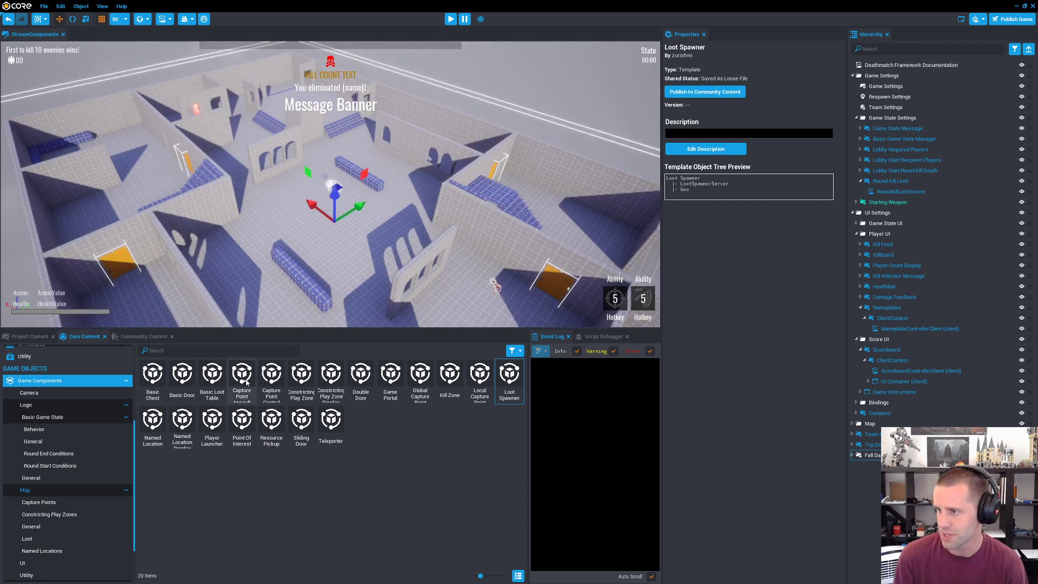
pyautogui.moveTo(313, 251); pyautogui.dragTo(335, 168, button='right')
pyautogui.moveTo(249, 386); pyautogui.dragTo(273, 187)
pyautogui.press('f')
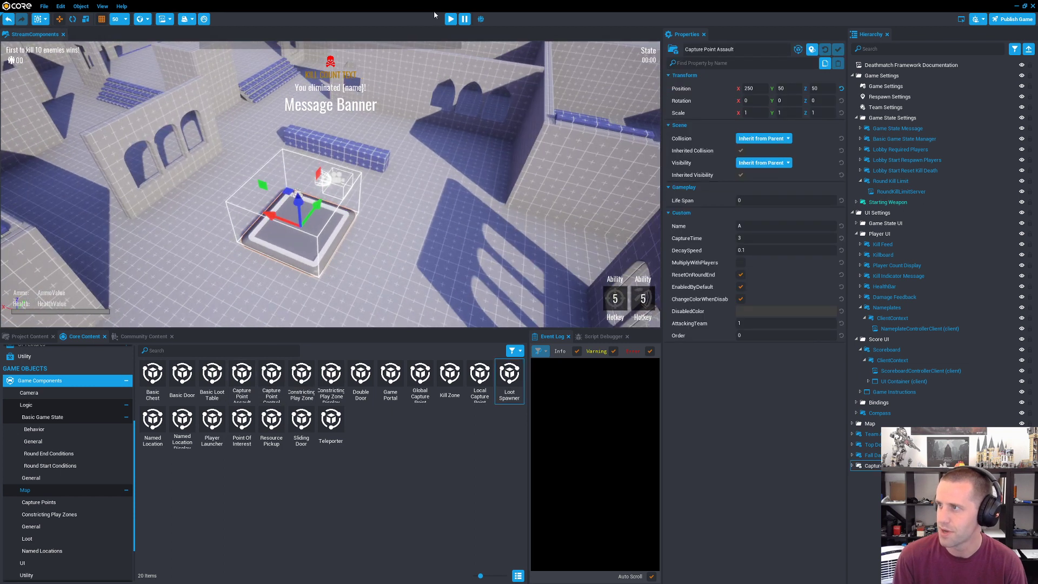
# Step: Start the preview and run the character from the spawn area to the capture point in the central area
pyautogui.click(451, 19)
pyautogui.press('a')
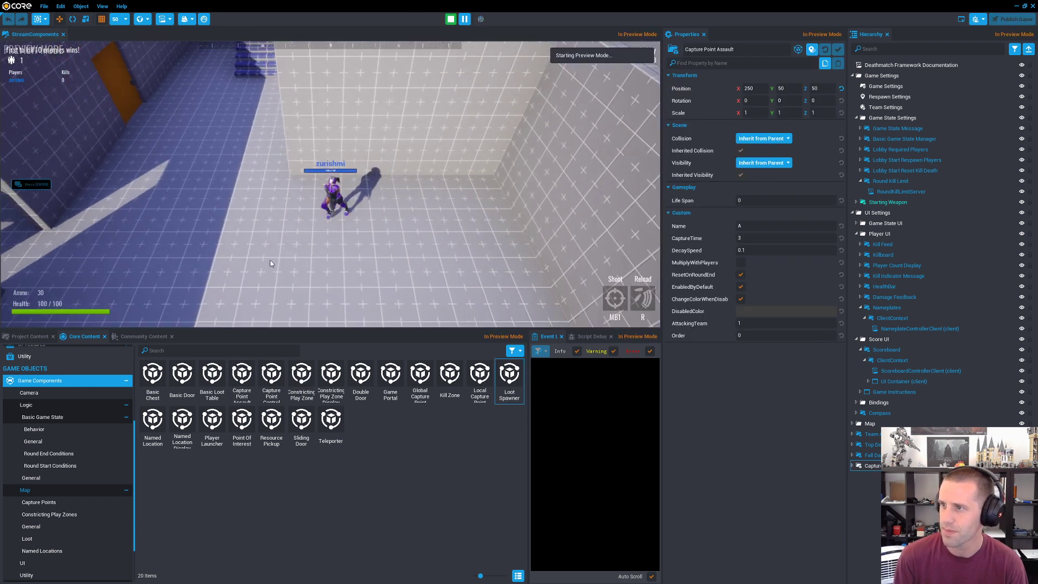
pyautogui.press('a')
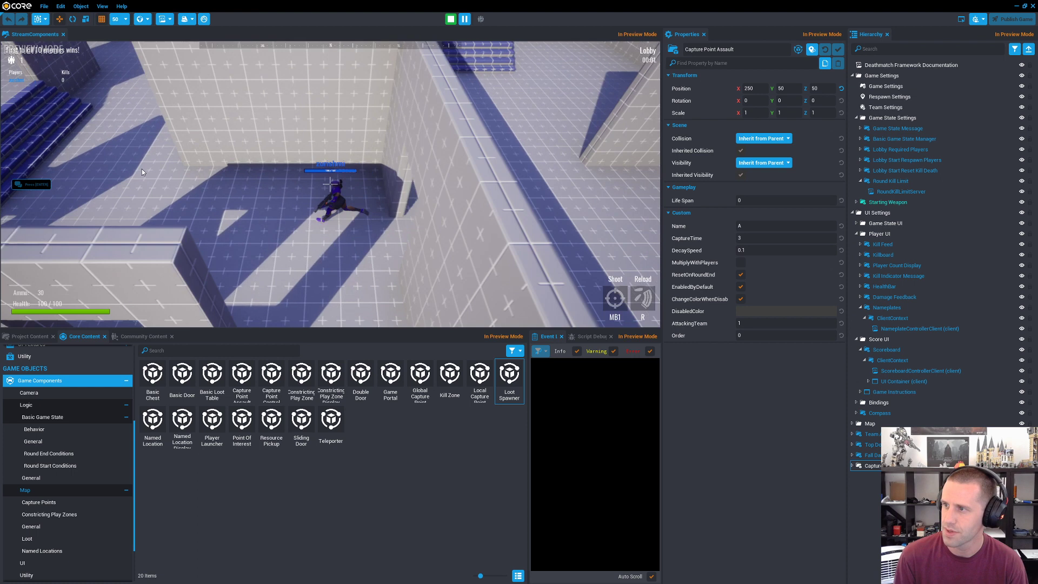
pyautogui.press('w')
pyautogui.press('w')
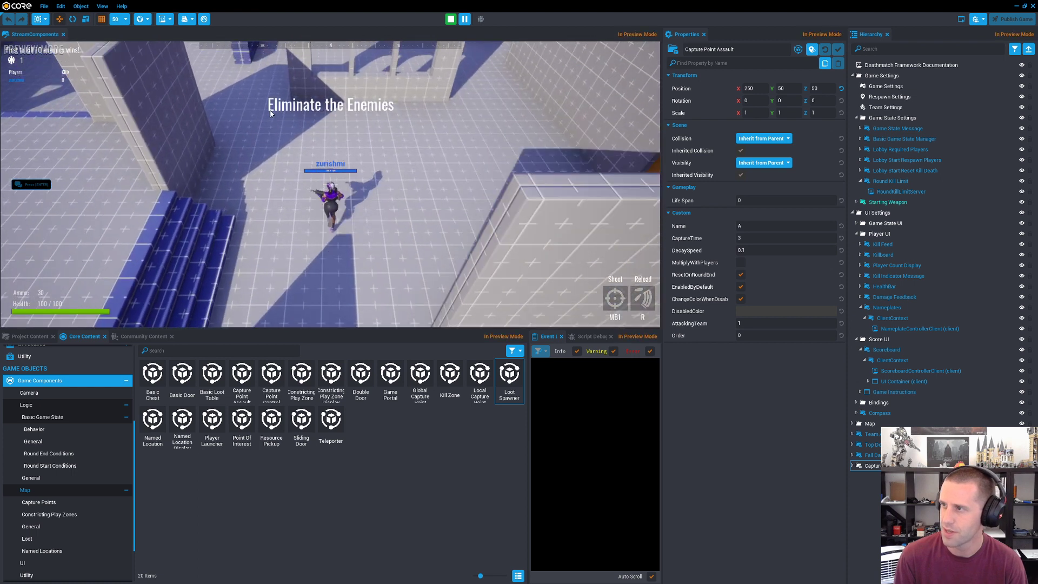
pyautogui.press('w')
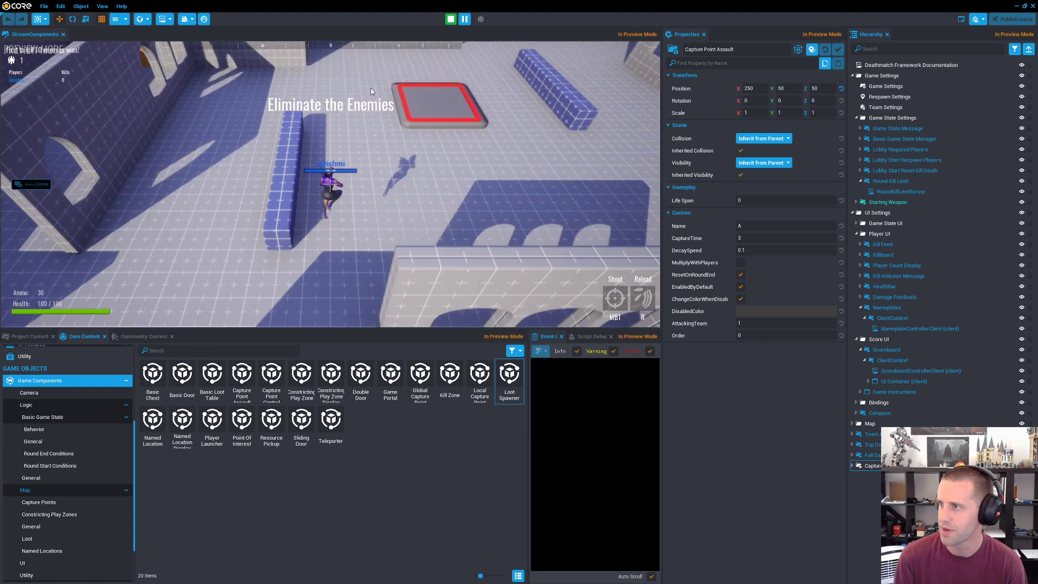
pyautogui.press('d')
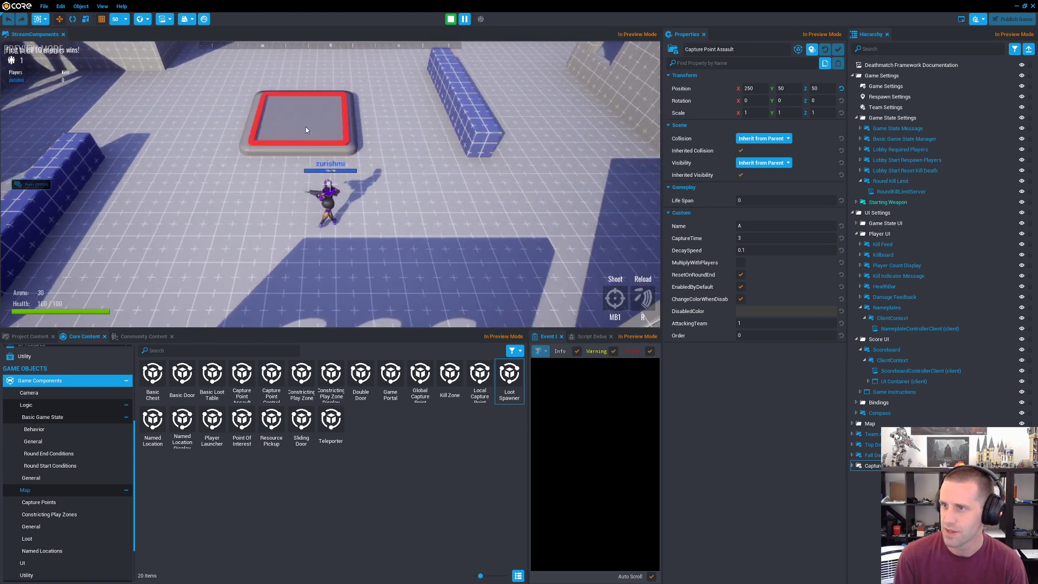
# Step: Move the character back and forth in front of the capture point, then step onto its platform
pyautogui.press('a')
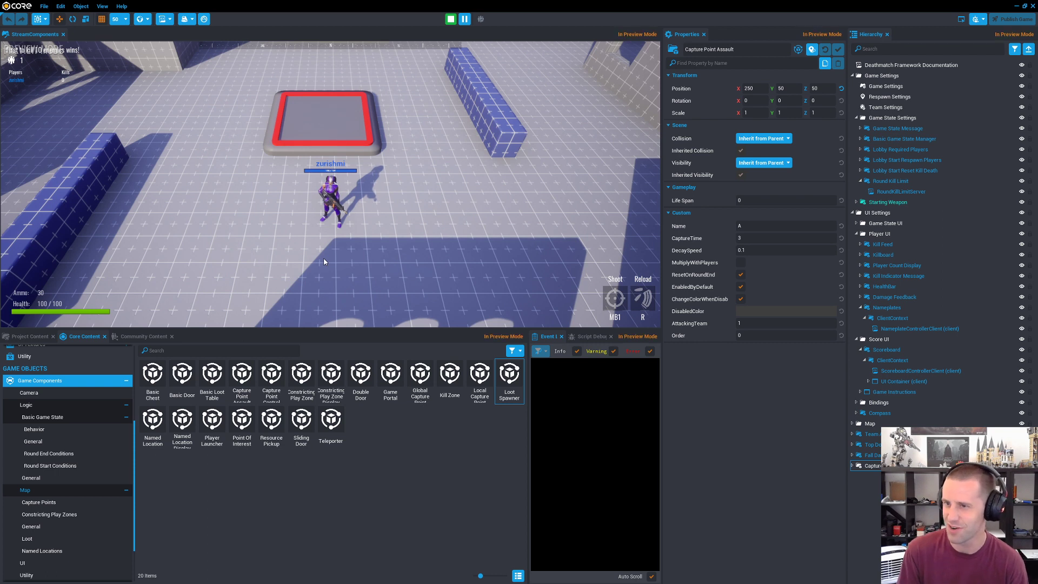
pyautogui.press('d')
pyautogui.press('w')
pyautogui.press('a')
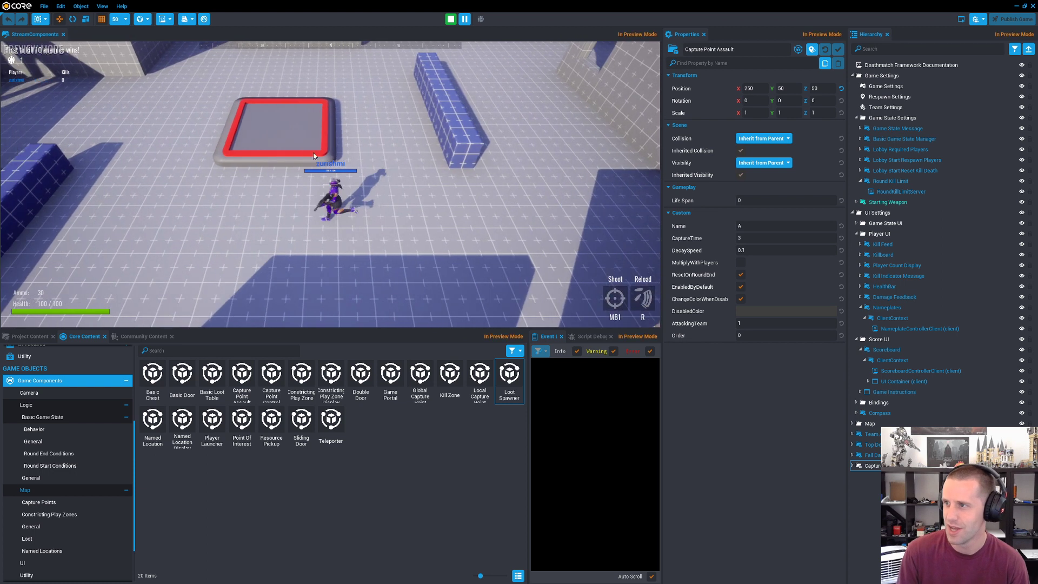
pyautogui.press('d')
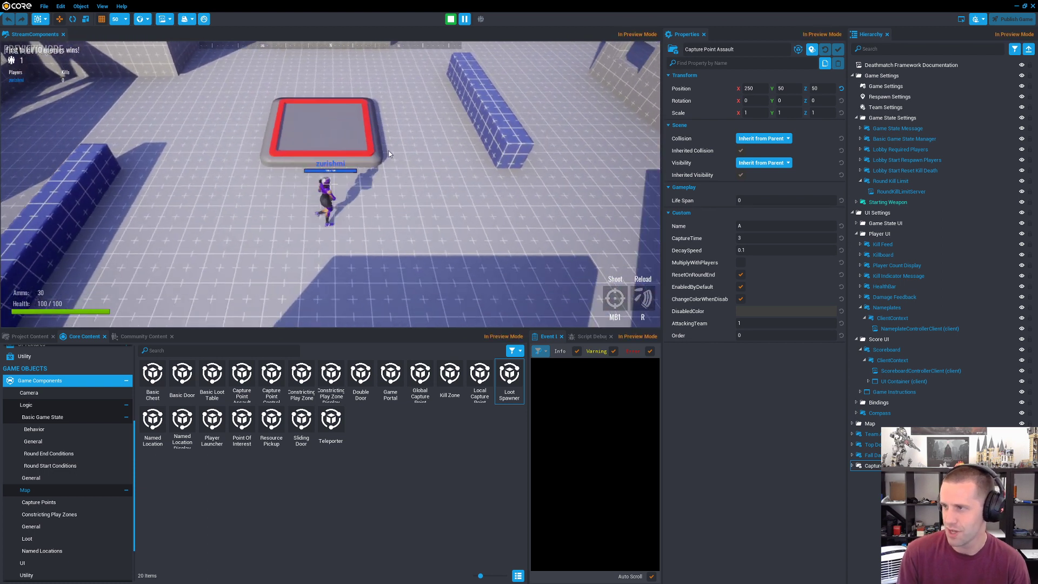
pyautogui.press('s')
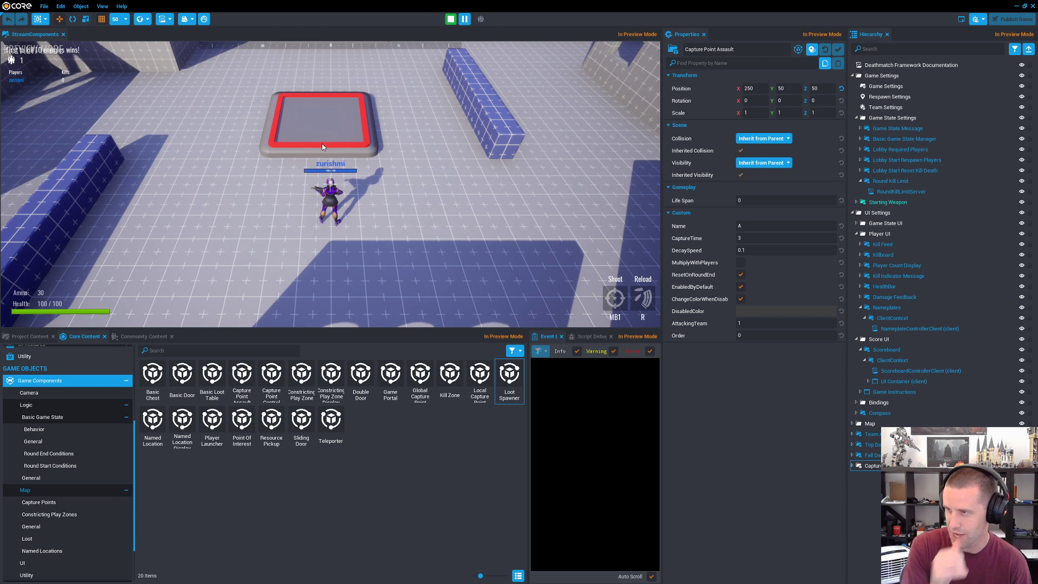
pyautogui.press('d')
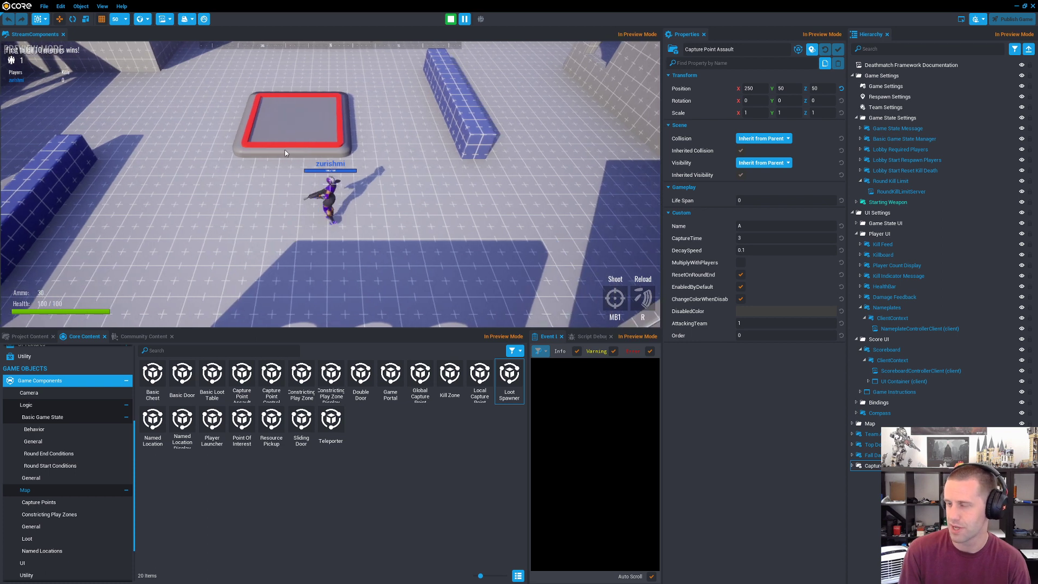
pyautogui.press('a')
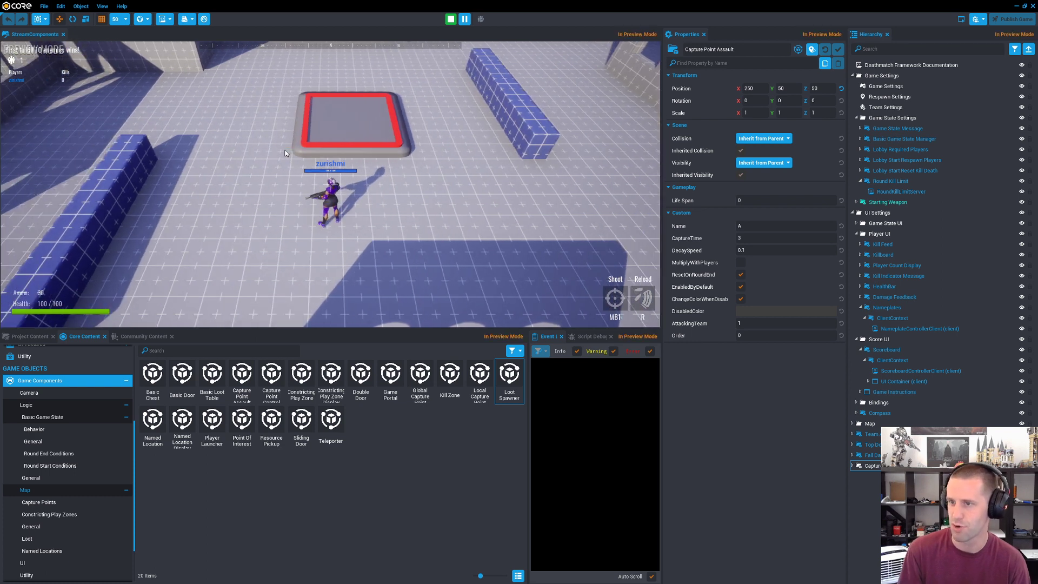
pyautogui.press('w')
pyautogui.press('s')
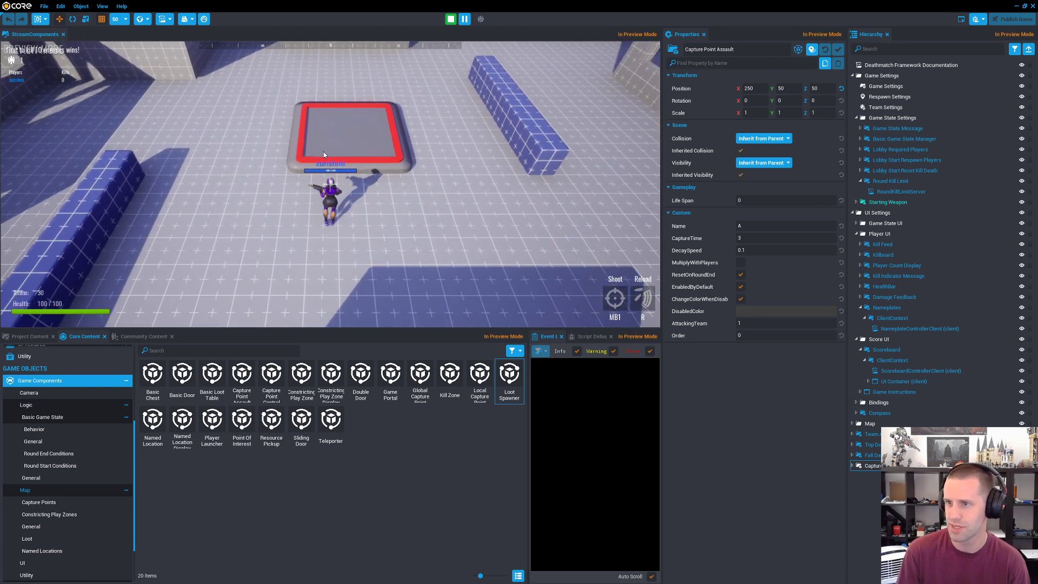
pyautogui.press('d')
pyautogui.press('w')
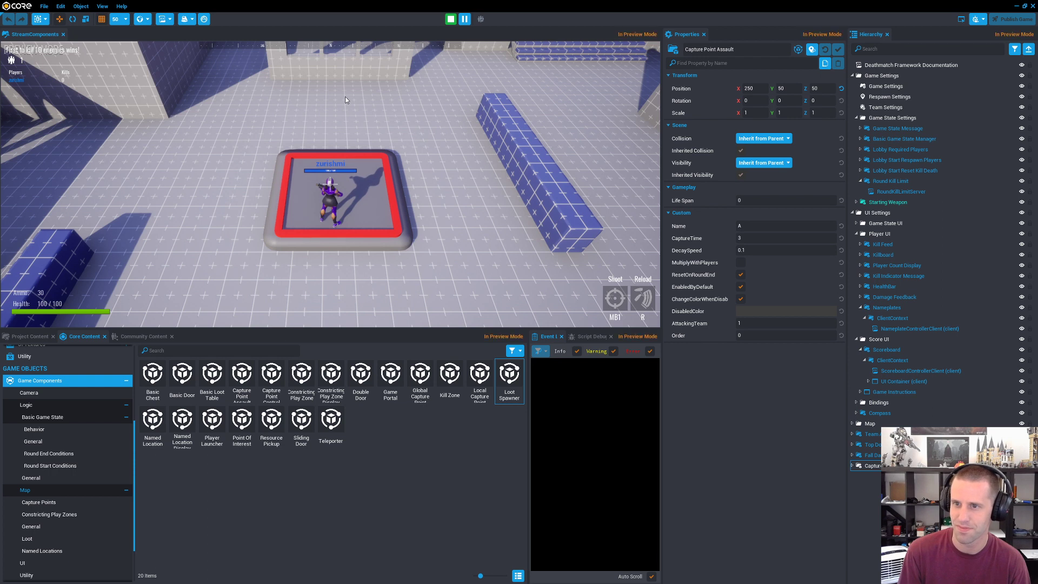
# Step: Run the character around on and off the capture point platform to test it, and stop the preview
pyautogui.press('w')
pyautogui.press('d')
pyautogui.press('s')
pyautogui.press('a')
pyautogui.press('w')
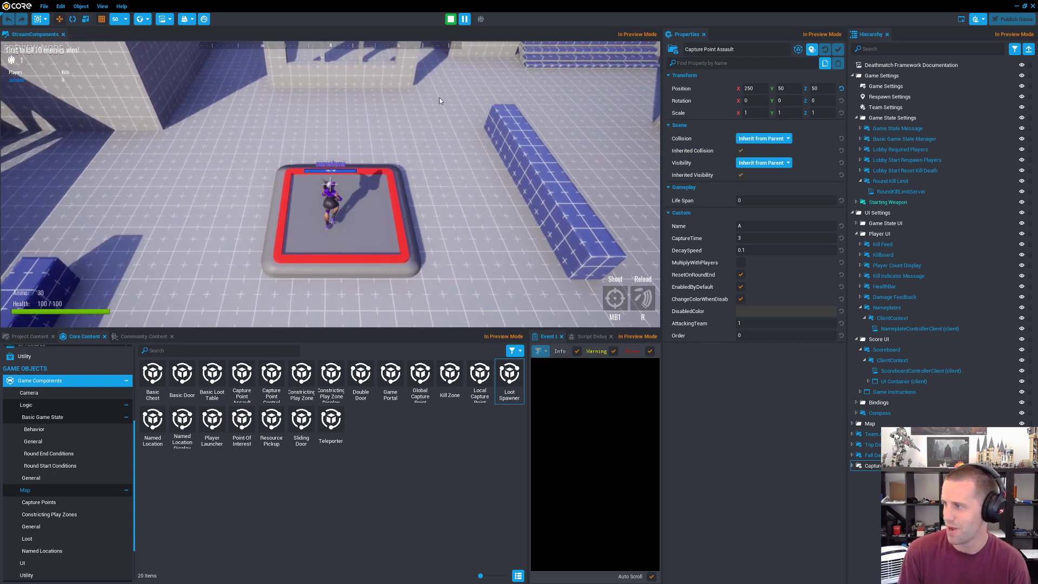
pyautogui.press('a')
pyautogui.press('d')
pyautogui.press('s')
pyautogui.press('w')
pyautogui.press('a')
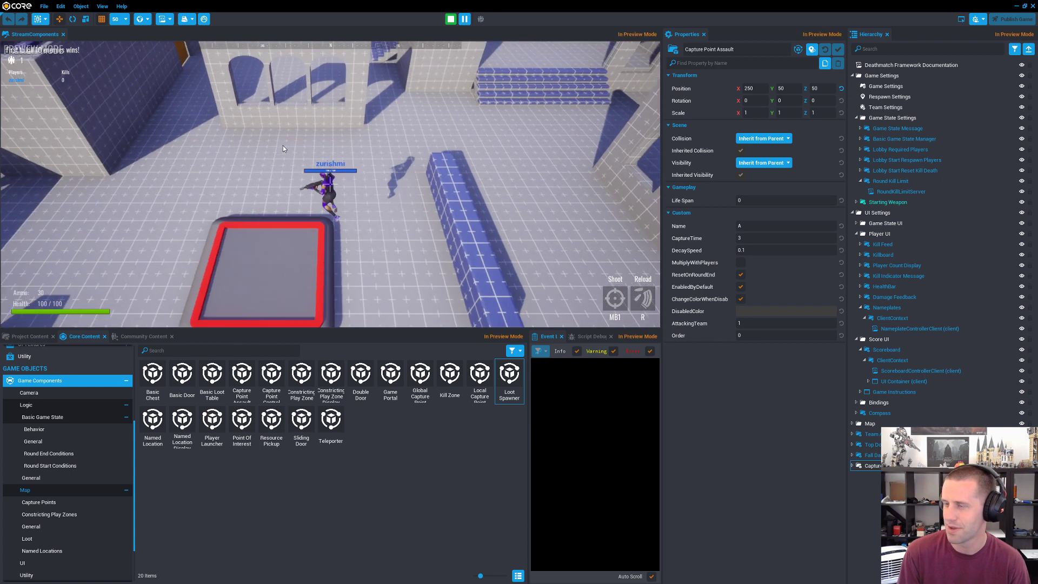
pyautogui.press('s')
pyautogui.press('w')
pyautogui.press('d')
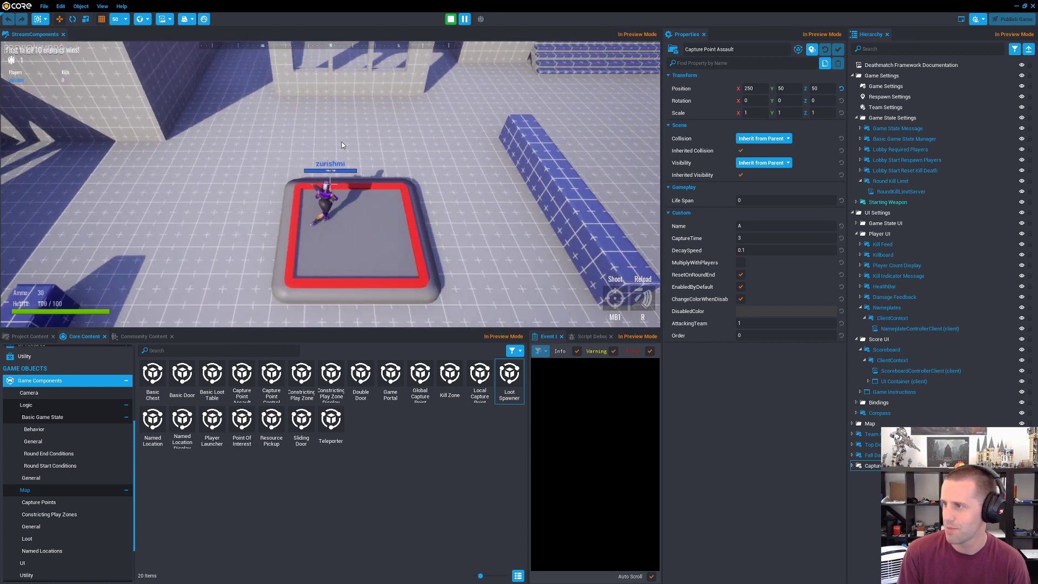
pyautogui.press('s')
pyautogui.press('a')
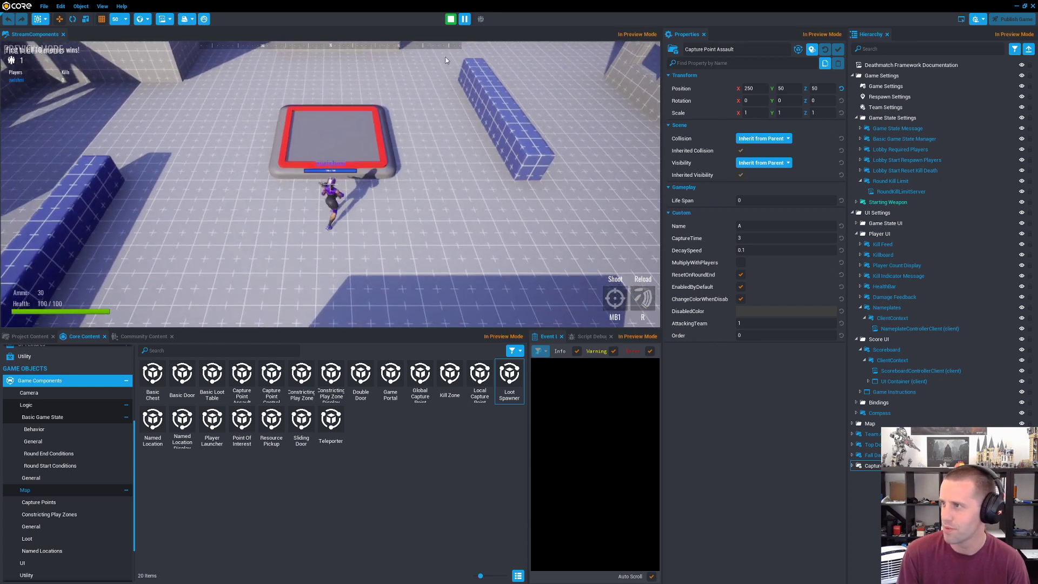
pyautogui.click(451, 19)
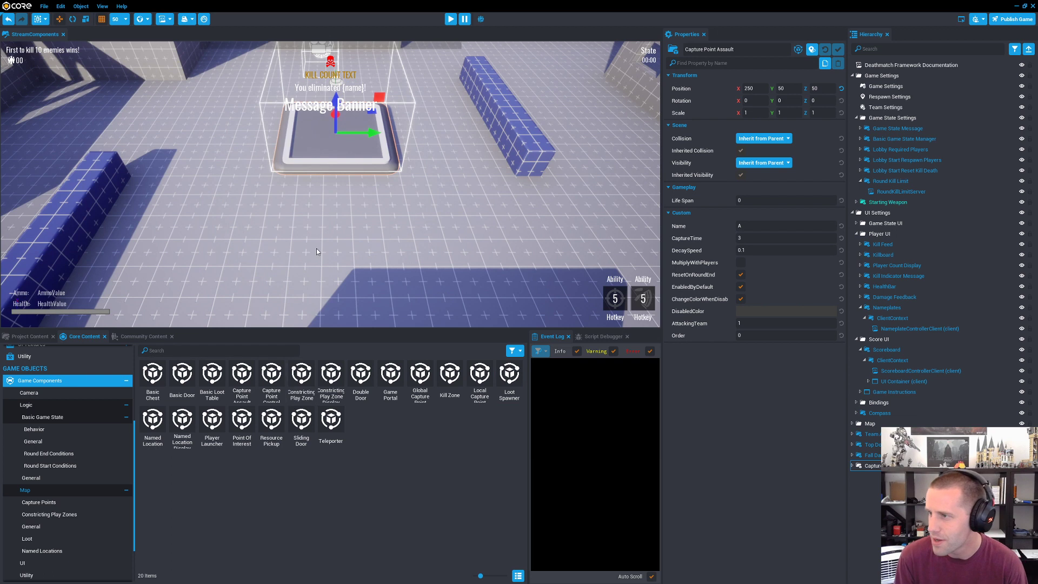
# Step: Inspect the Capture Point Control component's template object tree
pyautogui.scroll(-5, 316, 249)
pyautogui.click(276, 380)
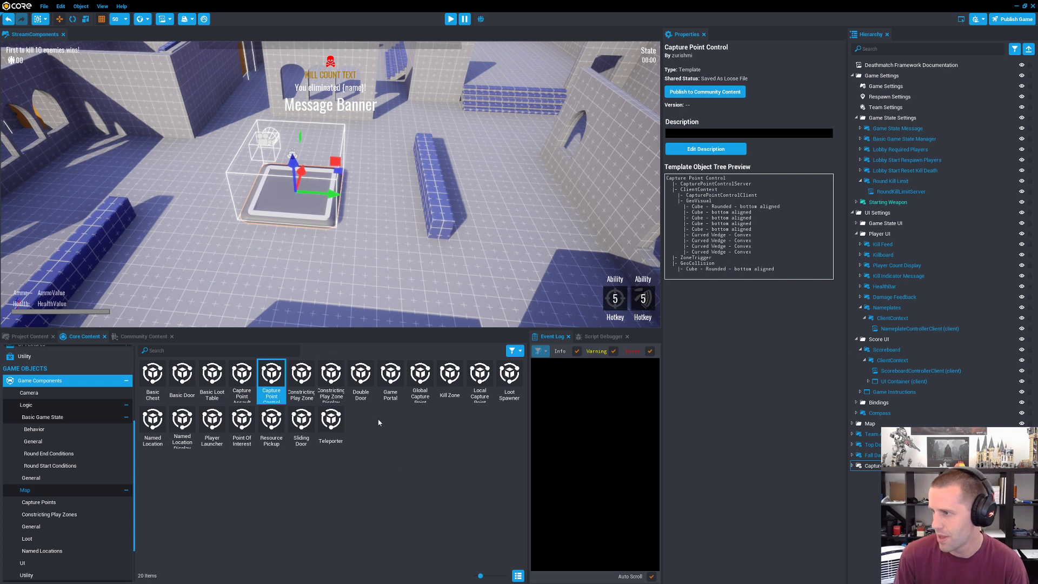
# Step: Inspect the template object trees of the Game Portal and Teleporter components
pyautogui.click(390, 392)
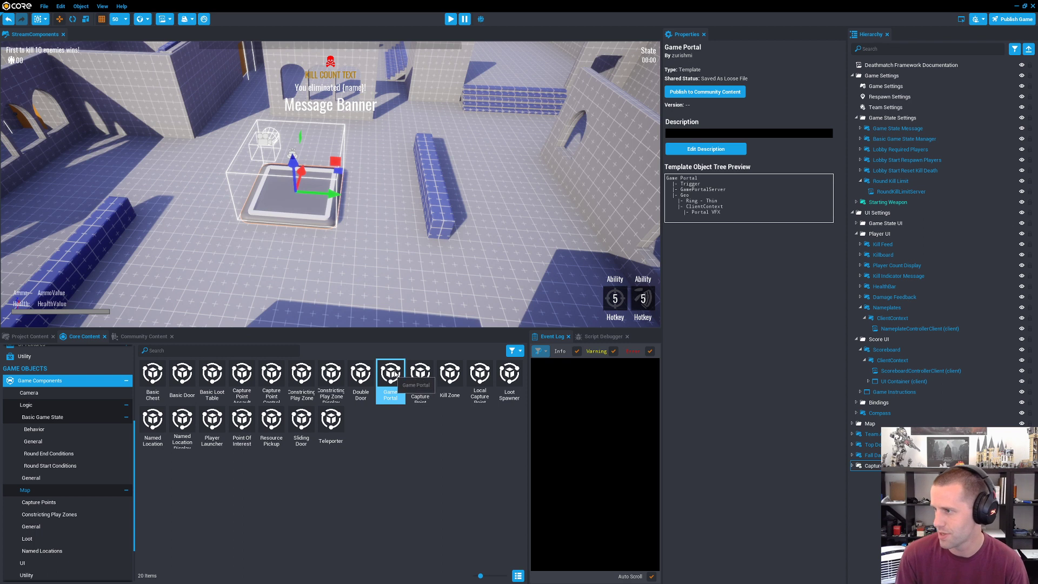
pyautogui.click(334, 424)
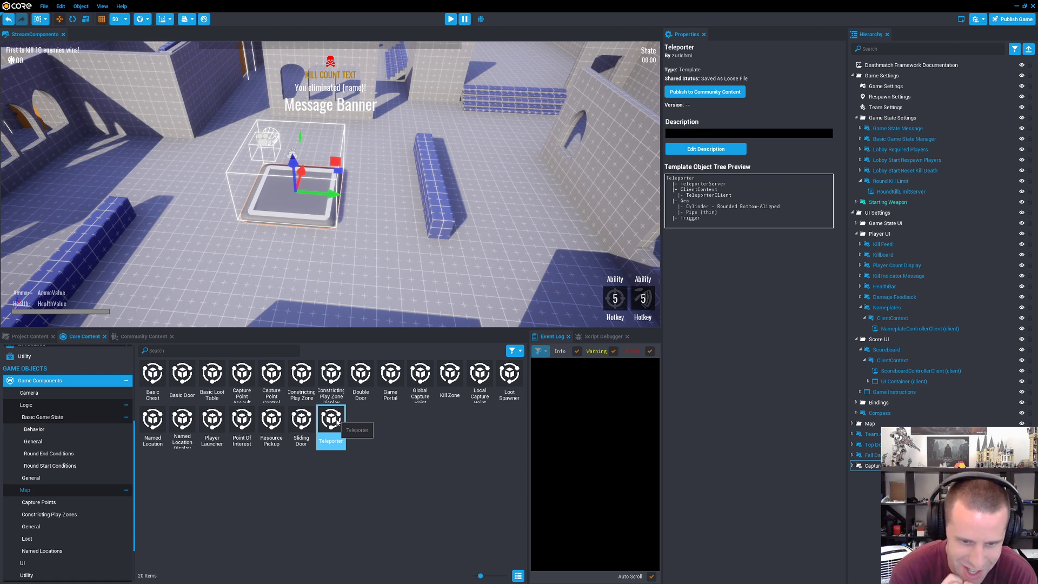
pyautogui.moveTo(475, 268); pyautogui.dragTo(476, 268, button='right')
pyautogui.press('w')
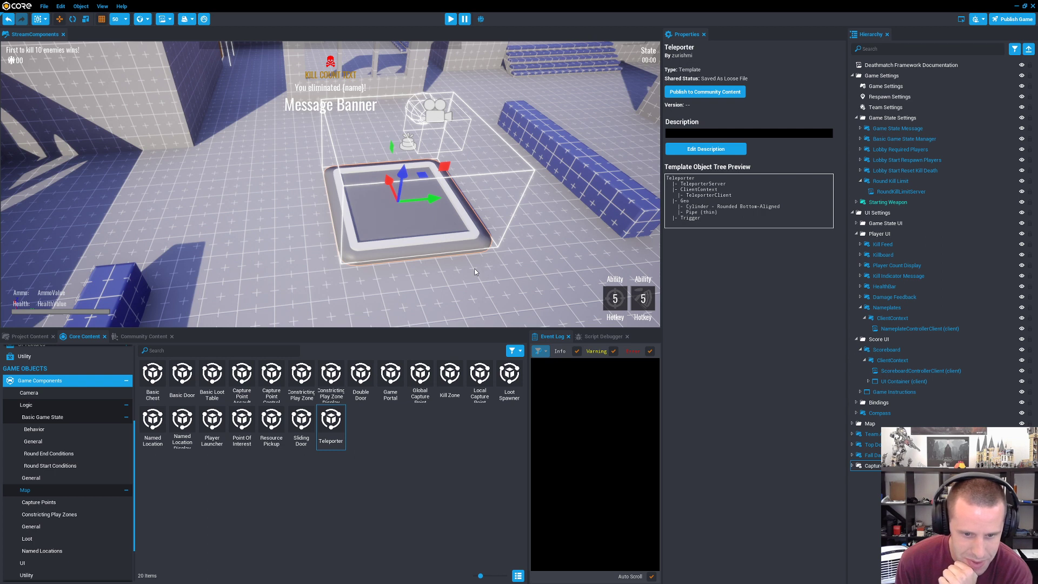
pyautogui.press('s')
pyautogui.moveTo(441, 272); pyautogui.dragTo(540, 293, button='right')
pyautogui.press('s')
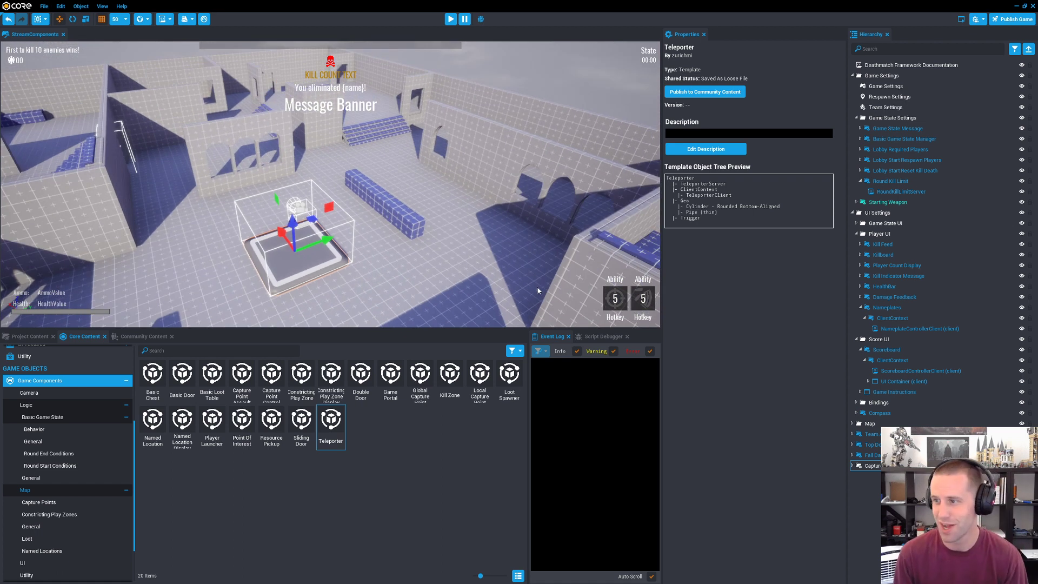
pyautogui.moveTo(486, 276); pyautogui.dragTo(313, 228, button='right')
pyautogui.press('d')
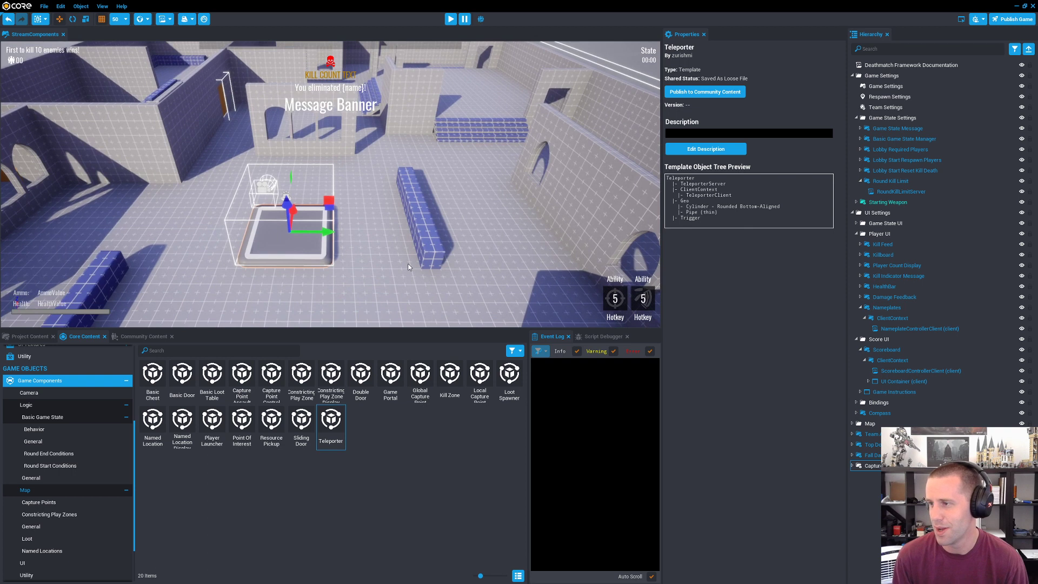
pyautogui.press('w')
pyautogui.moveTo(407, 264); pyautogui.dragTo(497, 262, button='right')
pyautogui.press('a')
pyautogui.press('w')
pyautogui.press('s')
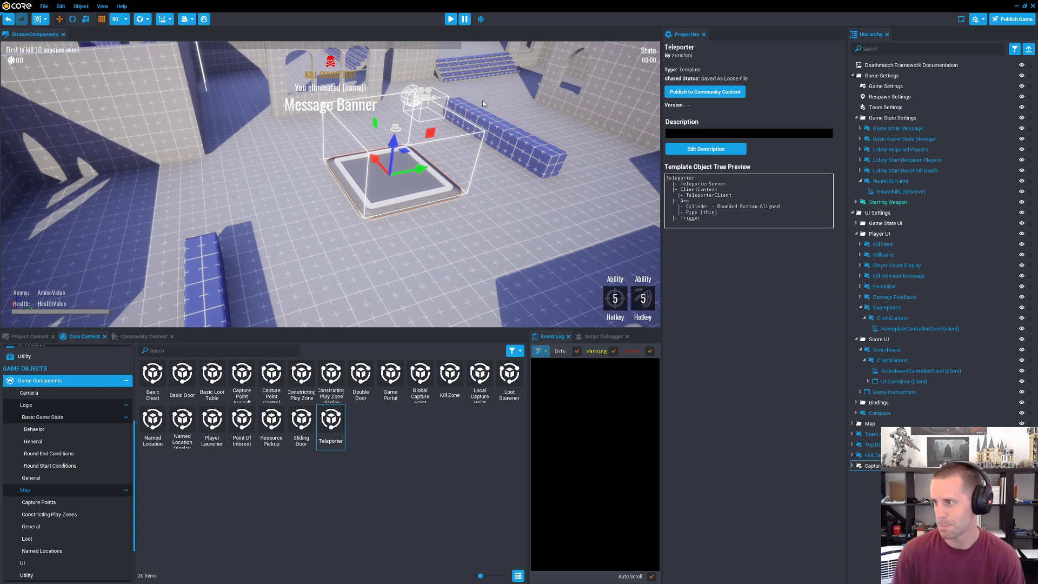
pyautogui.moveTo(509, 210); pyautogui.dragTo(426, 195, button='right')
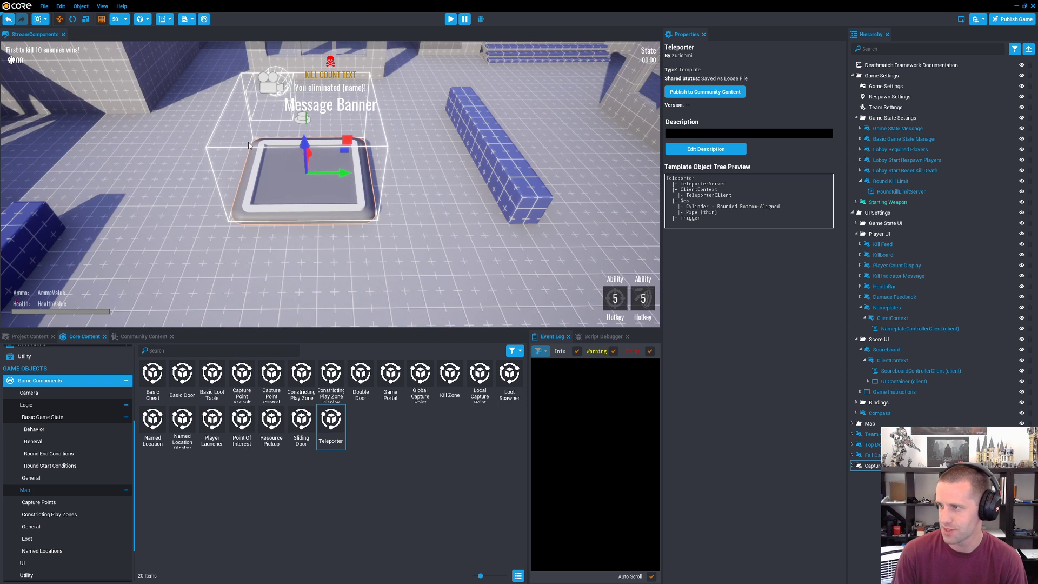
pyautogui.moveTo(513, 242); pyautogui.dragTo(523, 246, button='right')
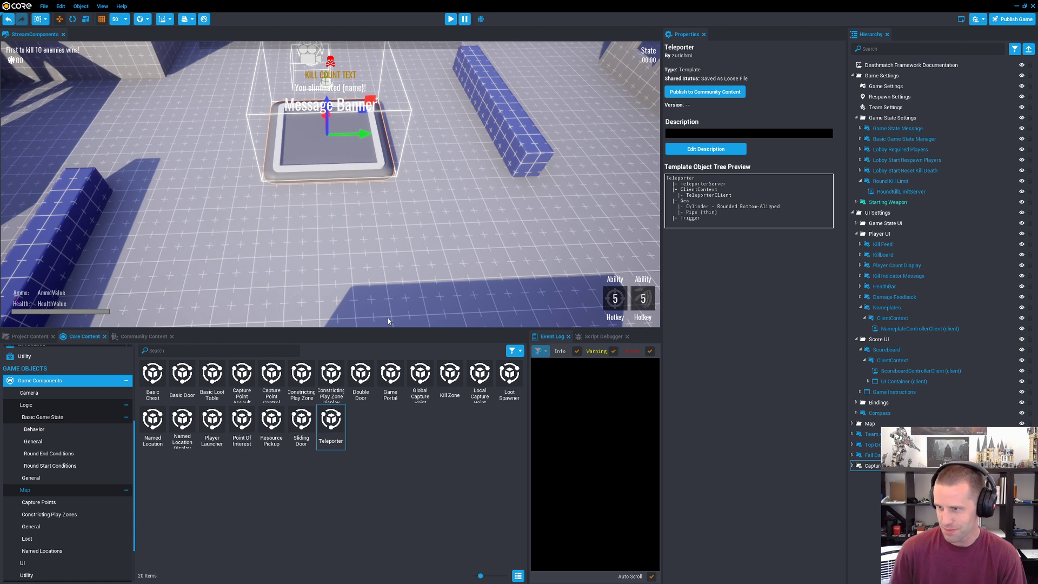
pyautogui.moveTo(486, 265); pyautogui.dragTo(496, 271, button='right')
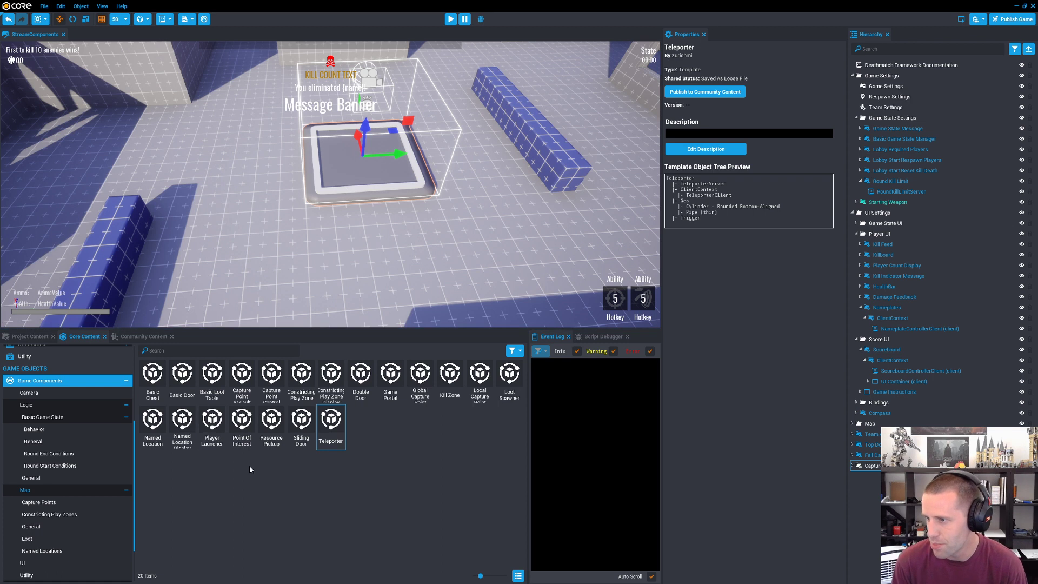
# Step: Inspect the Player Launcher component's template object tree, and list the available UI game components
pyautogui.click(226, 438)
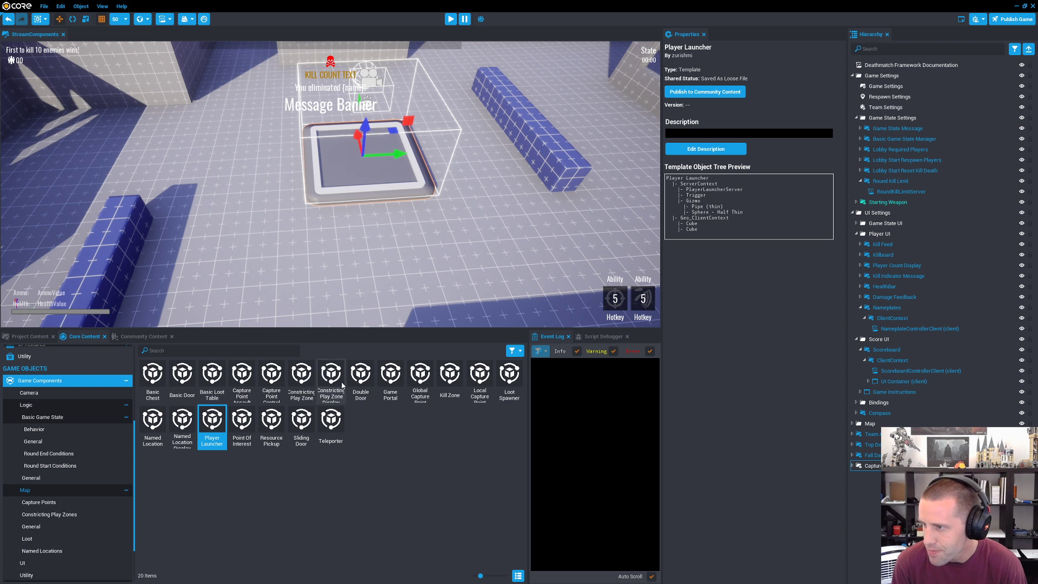
pyautogui.click(33, 563)
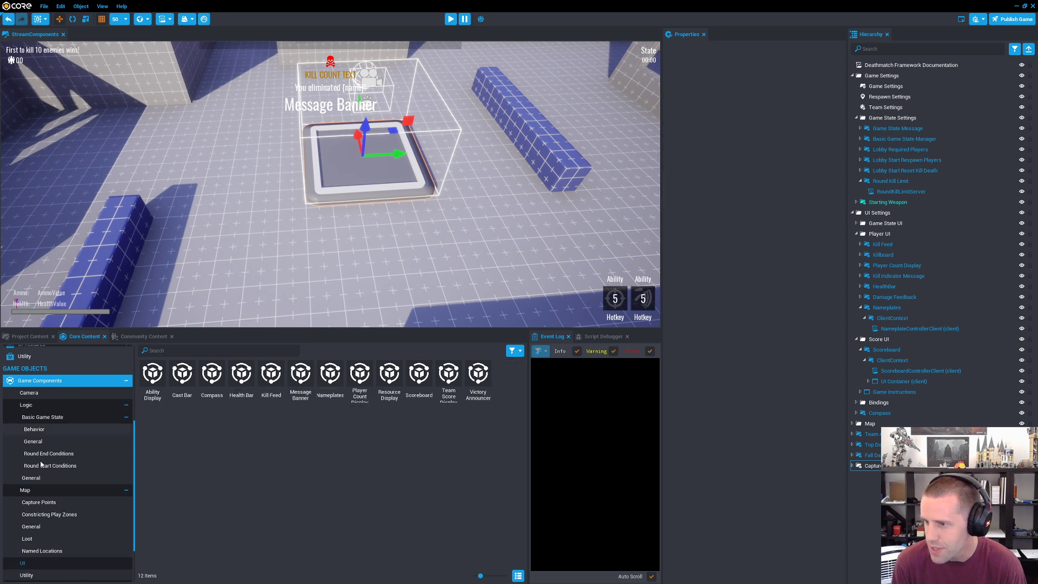
# Step: Add the Global Capture Point Display and Local Capture Point Display components to the scene hierarchy
pyautogui.click(36, 502)
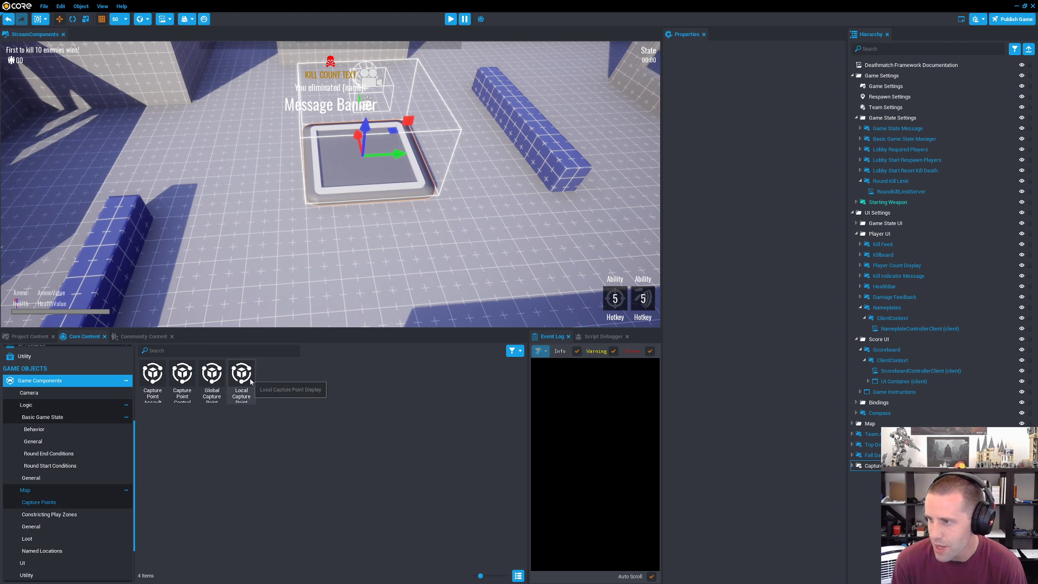
pyautogui.moveTo(220, 384); pyautogui.dragTo(908, 518)
# Step: Start the preview and run the character from the spawn area onto the capture point platform to test the added displays
pyautogui.click(450, 19)
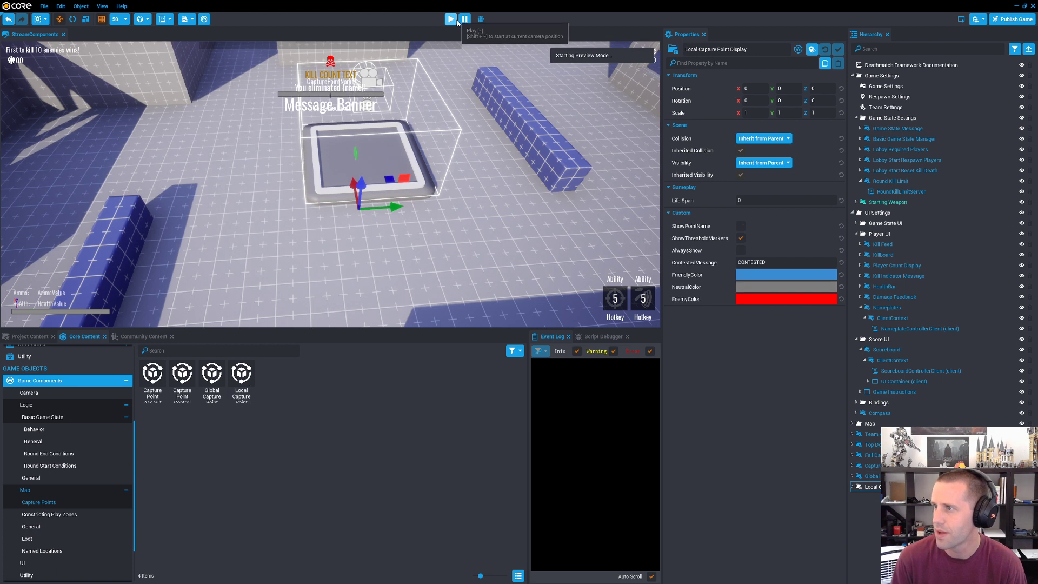
pyautogui.click(265, 191)
pyautogui.press('a')
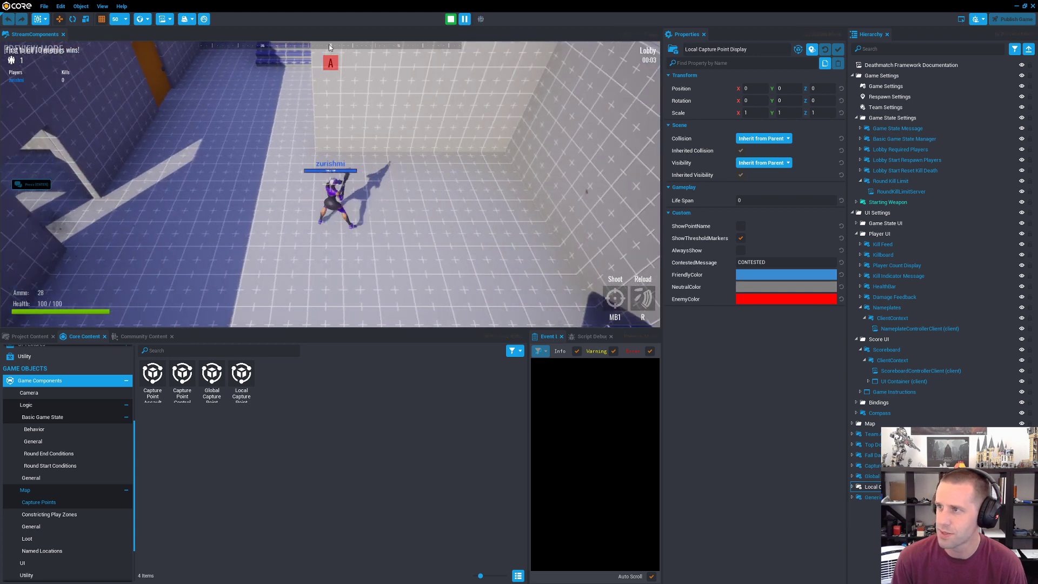
pyautogui.press('w')
pyautogui.press('w')
pyautogui.press('r')
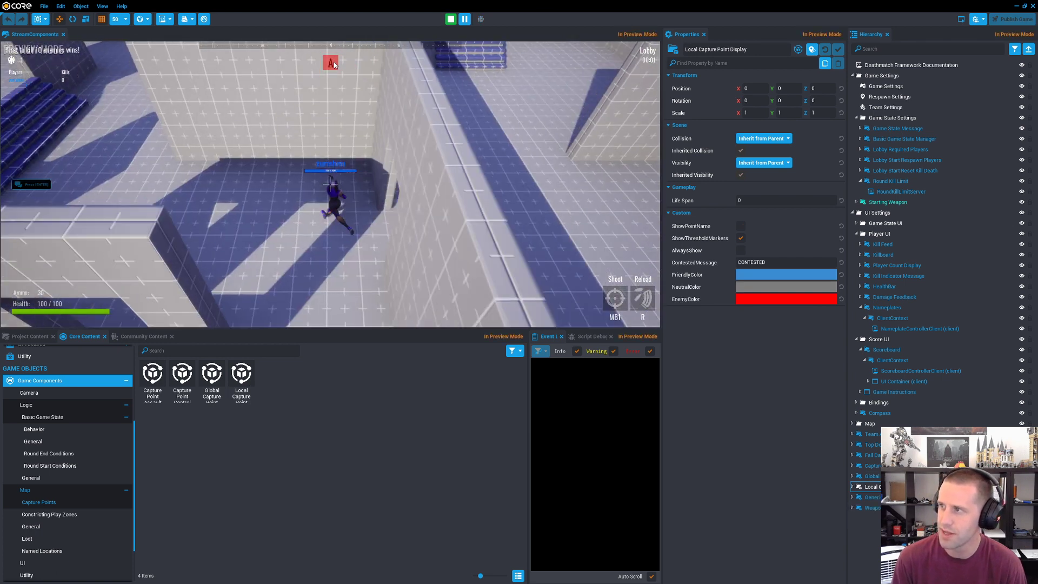
pyautogui.press('a')
pyautogui.press('w')
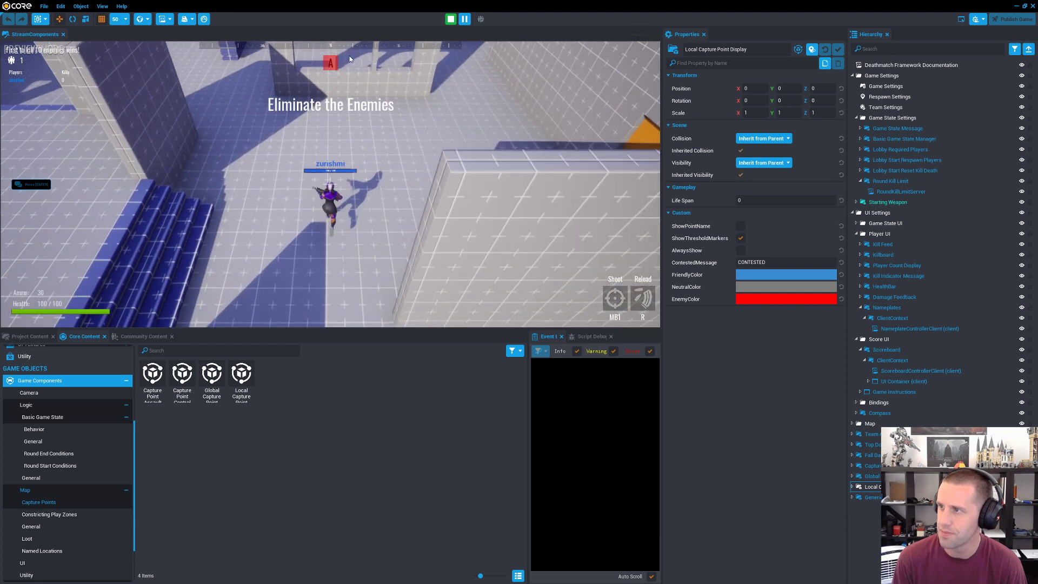
pyautogui.press('d')
pyautogui.press('w')
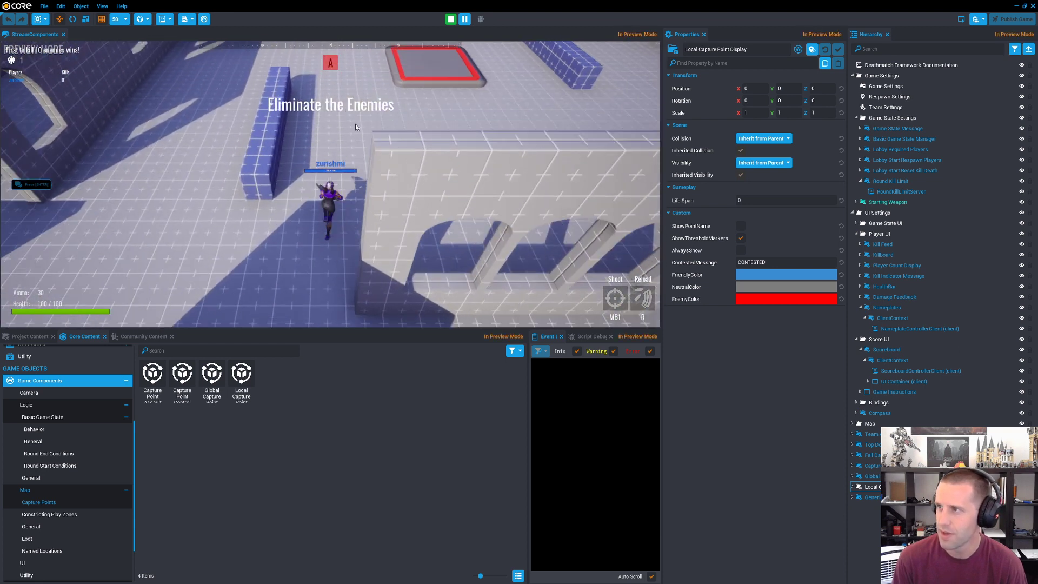
pyautogui.press('w')
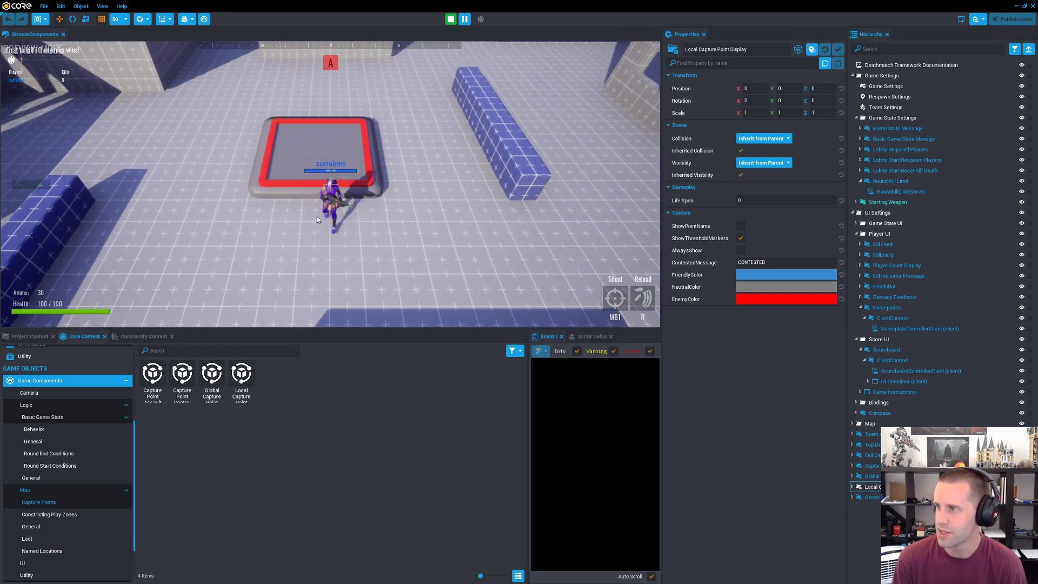
pyautogui.press('w')
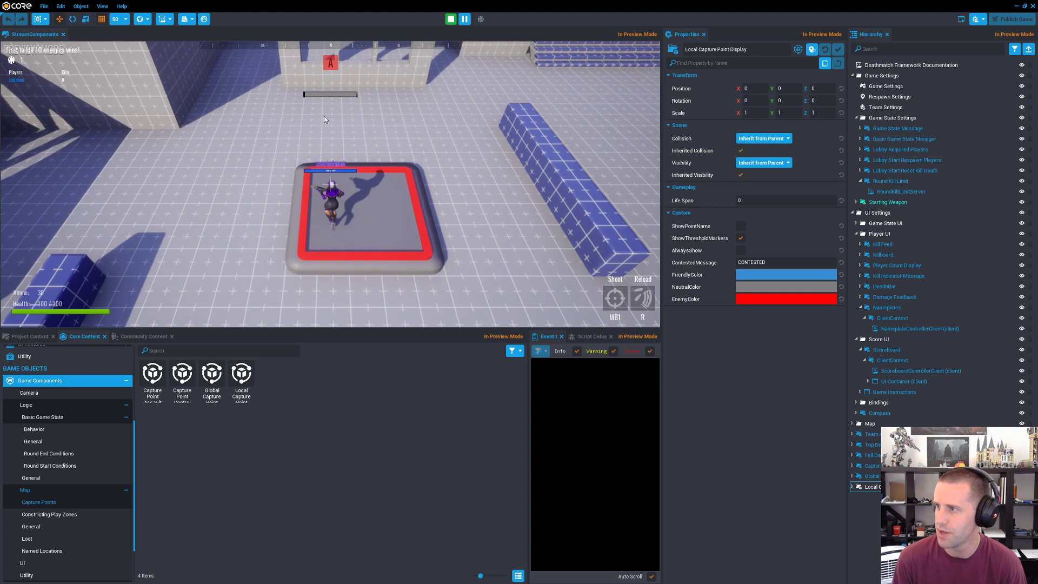
# Step: Move the character around on the capture point platform, firing and reloading the weapon, and stop the preview
pyautogui.press('s')
pyautogui.press('d')
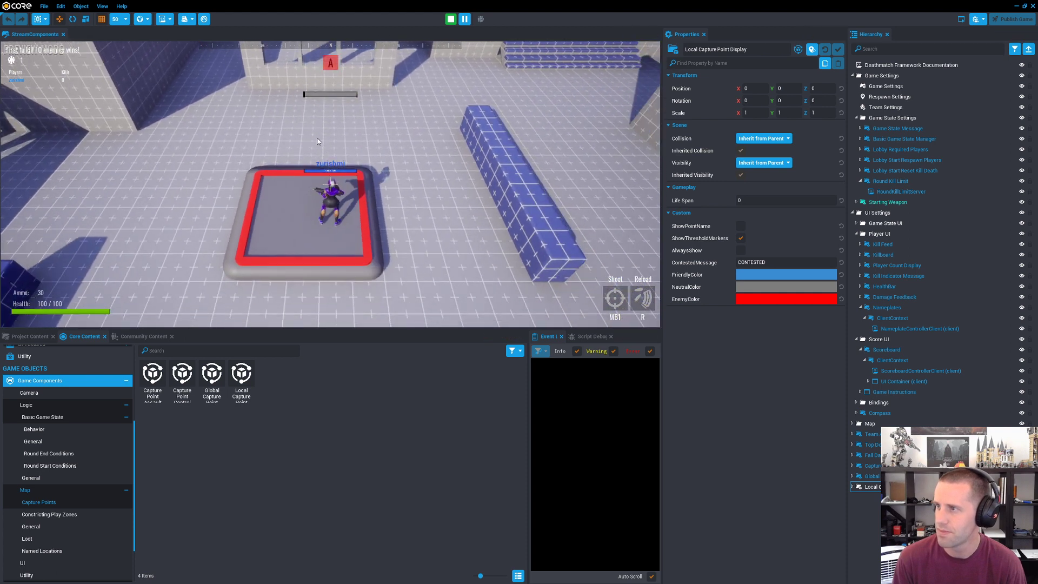
pyautogui.press('a')
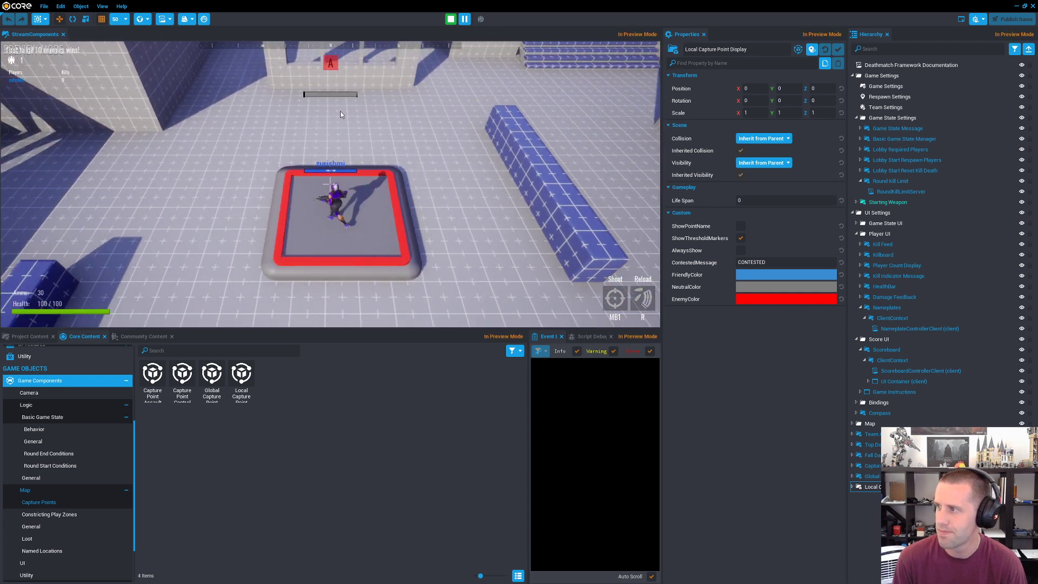
pyautogui.click(449, 101)
pyautogui.click(449, 101)
pyautogui.press('d')
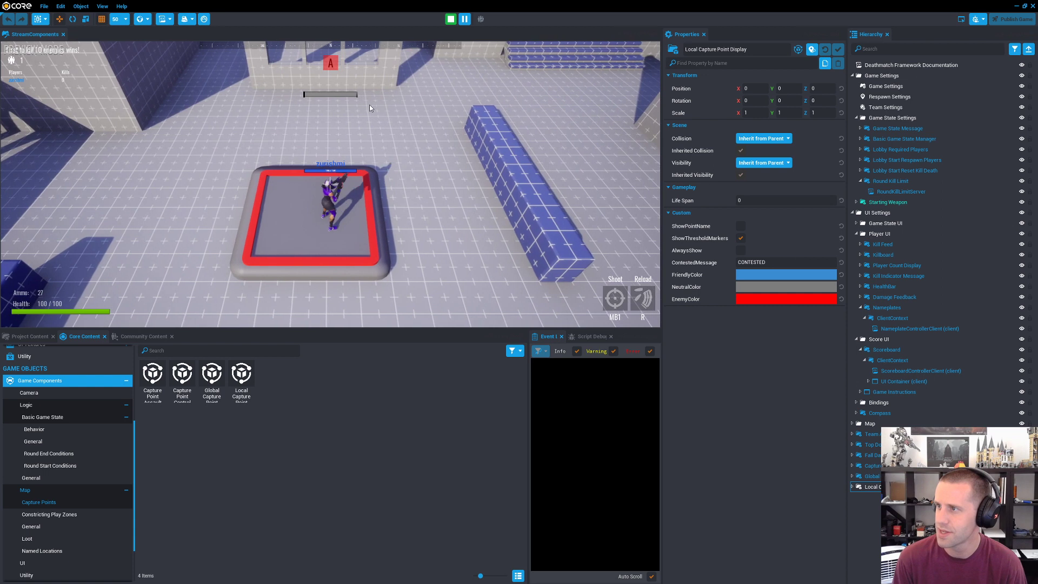
pyautogui.press('a')
pyautogui.press('d')
pyautogui.press('r')
pyautogui.press('a')
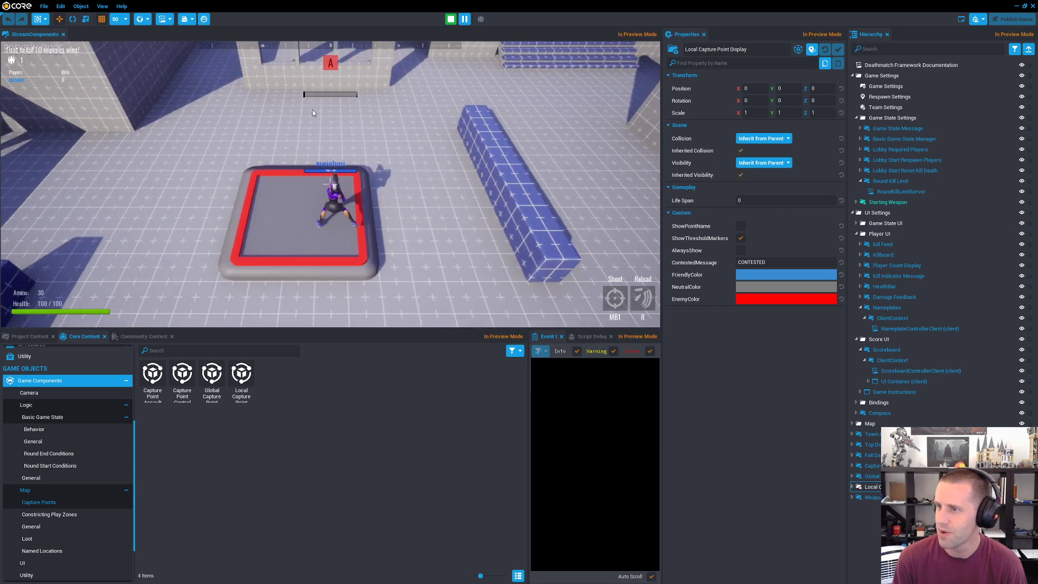
pyautogui.press('=')
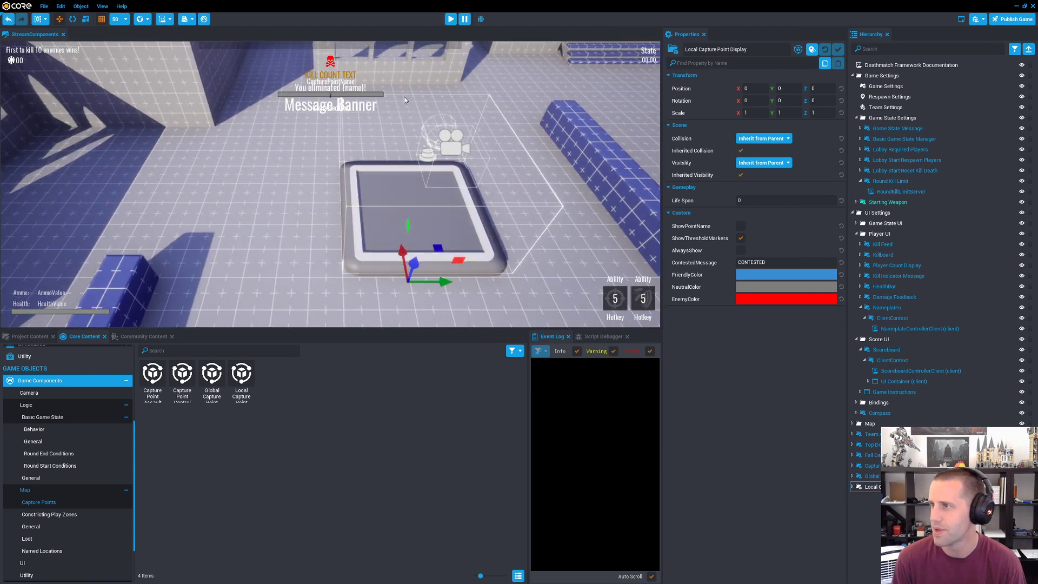
# Step: Run a multiplayer preview with 2 players, check the players' team colours in a bot's game window, and stop the preview
pyautogui.press('=')
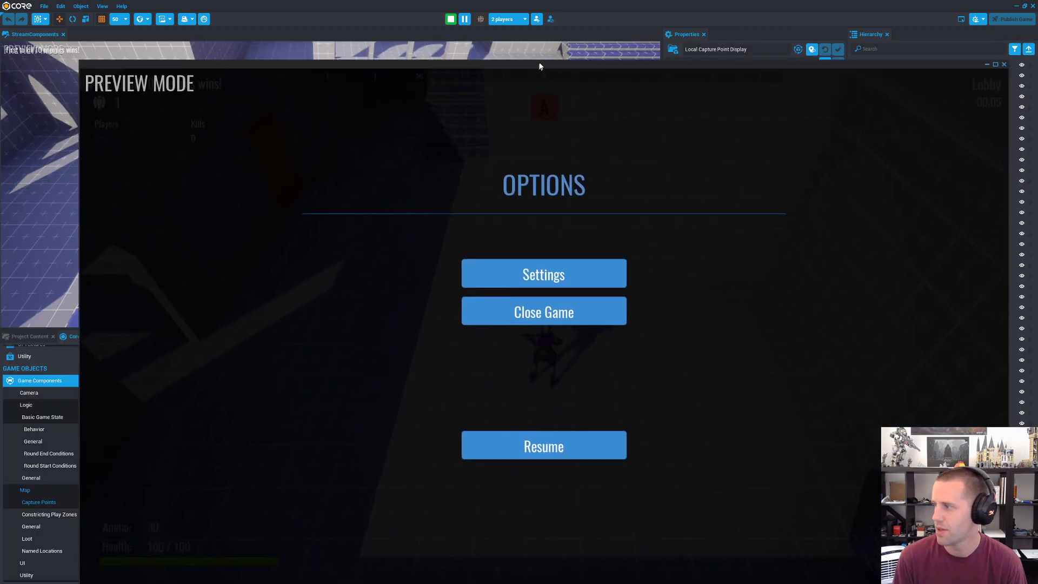
pyautogui.moveTo(539, 67); pyautogui.dragTo(554, 49)
pyautogui.press('Escape')
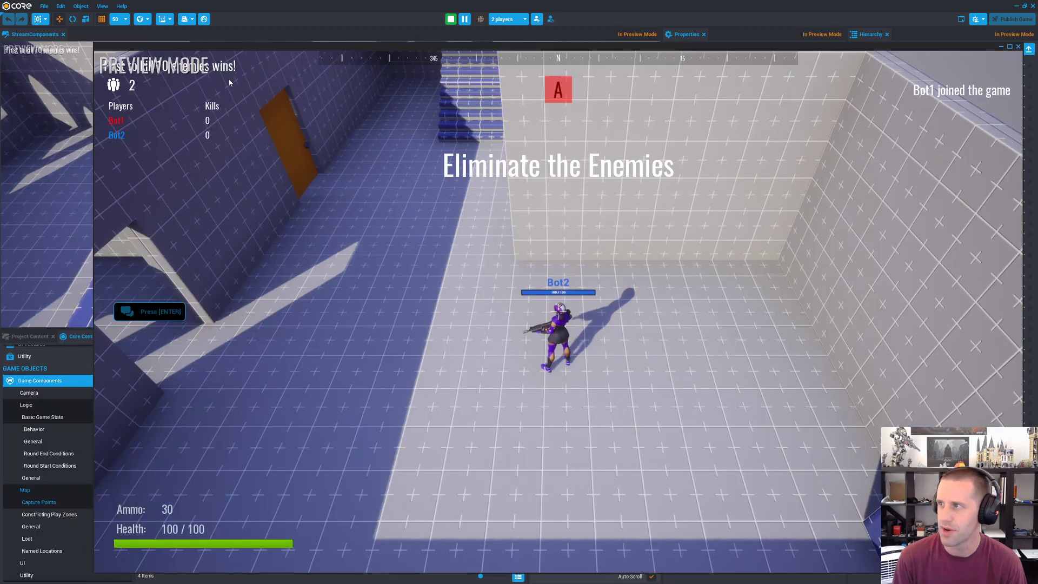
pyautogui.press('Escape')
pyautogui.click(450, 19)
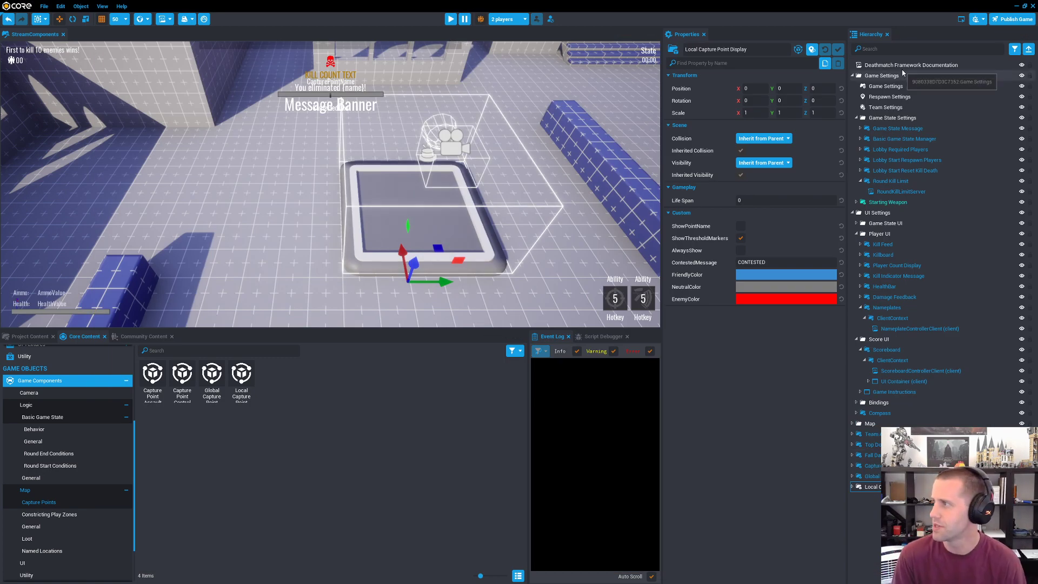
# Step: Set the Team Mode in Team Settings to Teams Versus
pyautogui.scroll(-5, 546, 151)
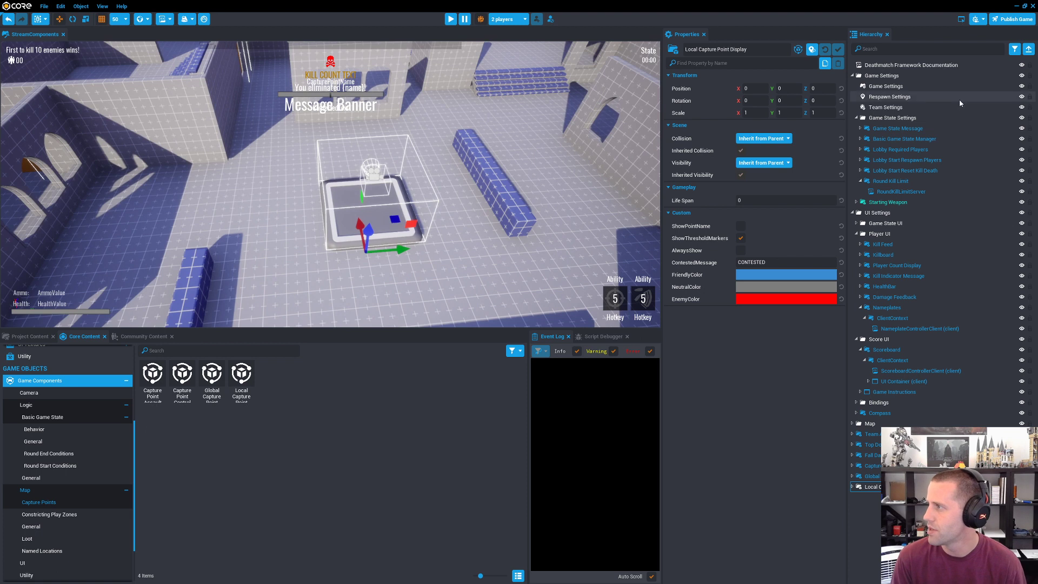
pyautogui.click(907, 107)
pyautogui.click(757, 89)
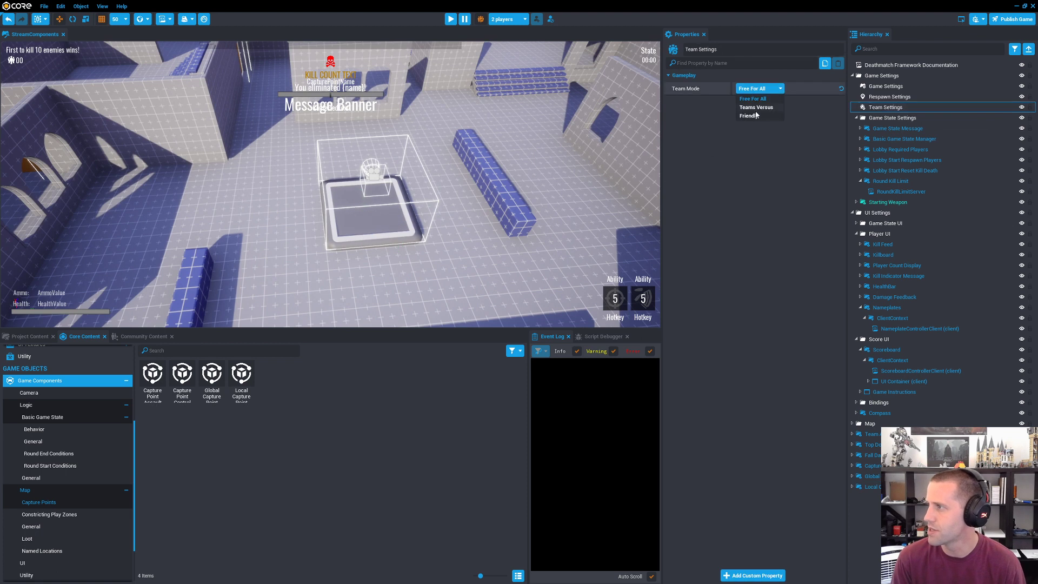
pyautogui.click(756, 107)
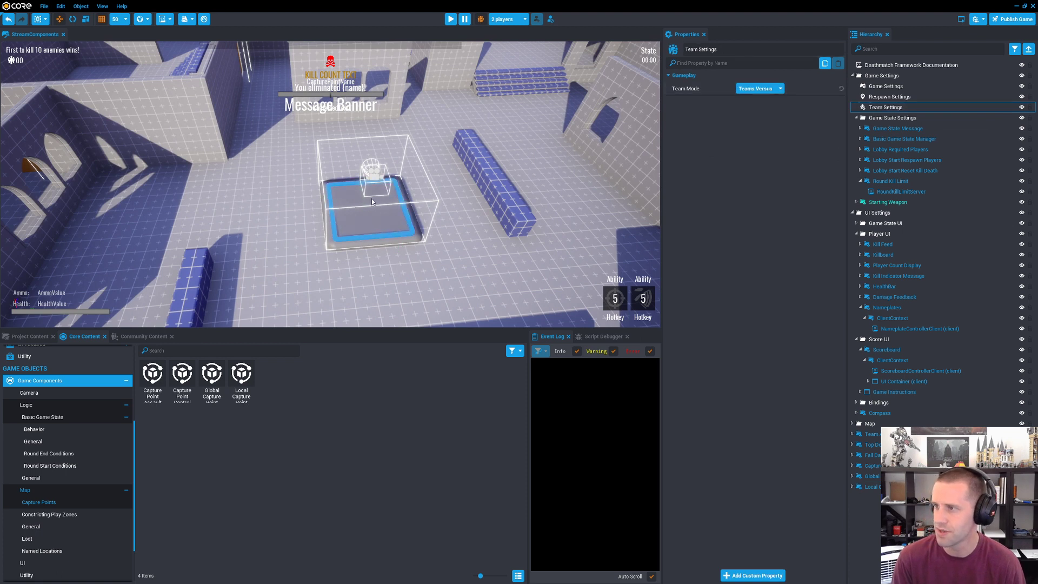
# Step: Run the 2-player preview with the new team mode, check the players' team assignment, and stop the preview
pyautogui.click(451, 20)
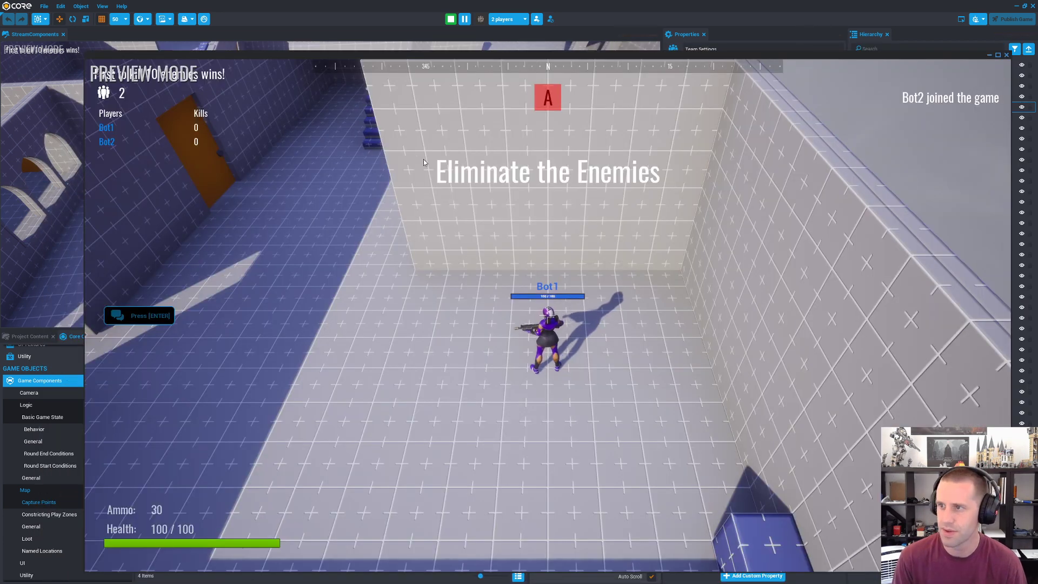
pyautogui.press('Escape')
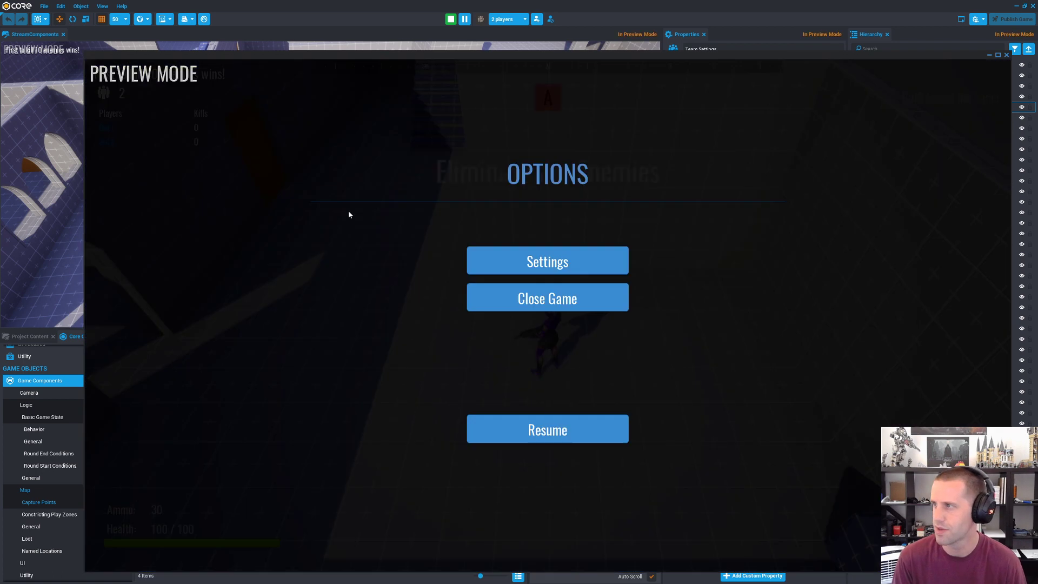
pyautogui.click(452, 18)
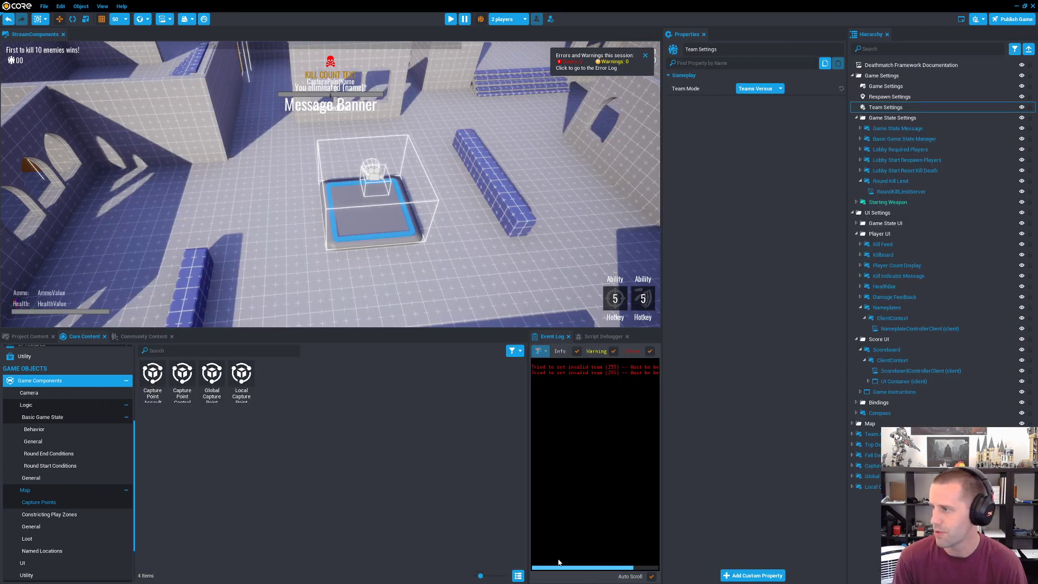
# Step: Search the hierarchy for "spawn" and set the Team of Base 2's three spawn points to 2
pyautogui.click(919, 49)
pyautogui.write('spawn')
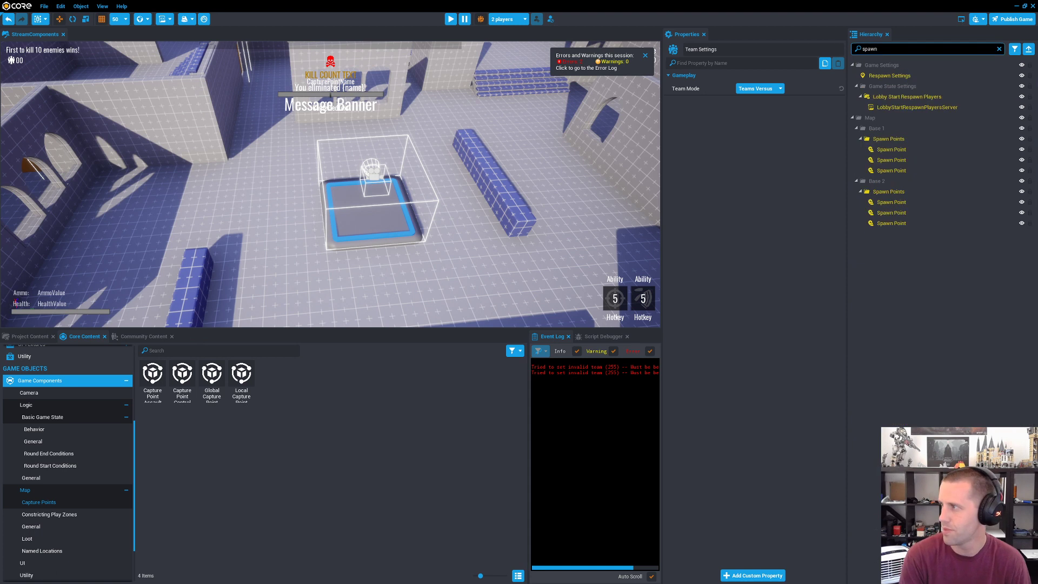
pyautogui.click(890, 149)
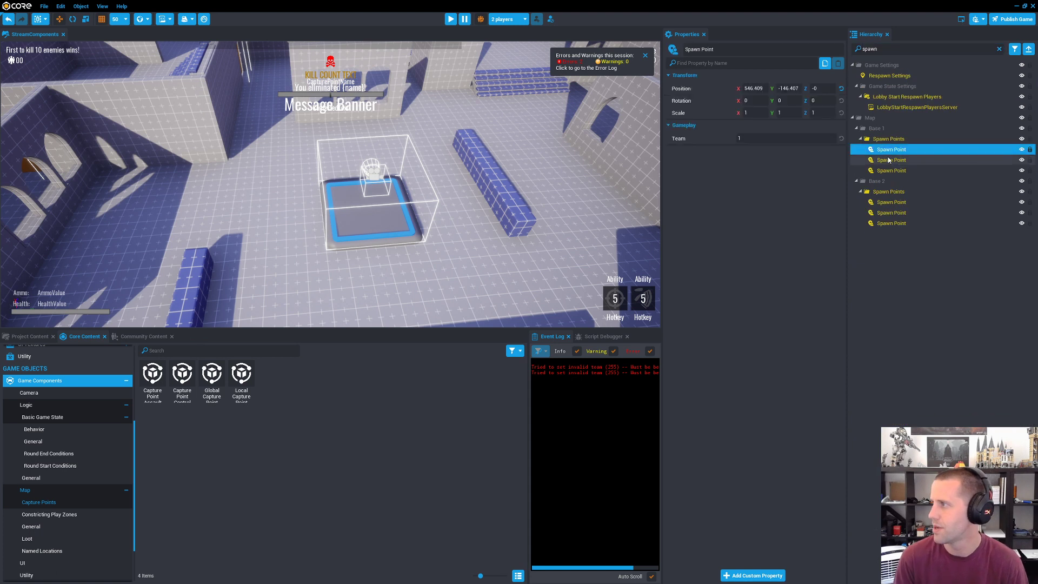
pyautogui.keyDown('shift'); pyautogui.click(892, 170); pyautogui.keyUp('shift')
pyautogui.click(891, 202)
pyautogui.keyDown('shift'); pyautogui.click(891, 223); pyautogui.keyUp('shift')
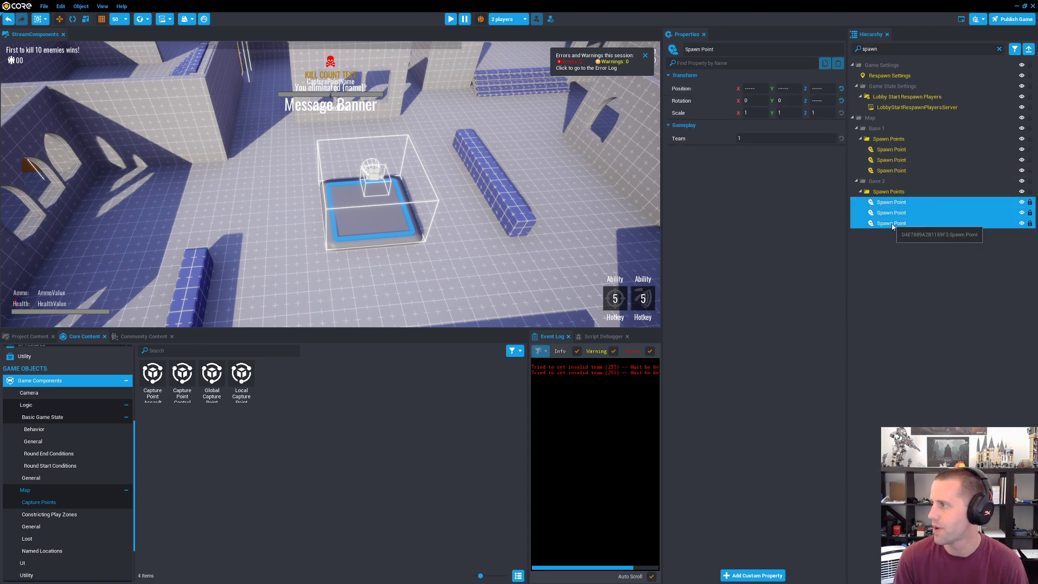
pyautogui.click(778, 139)
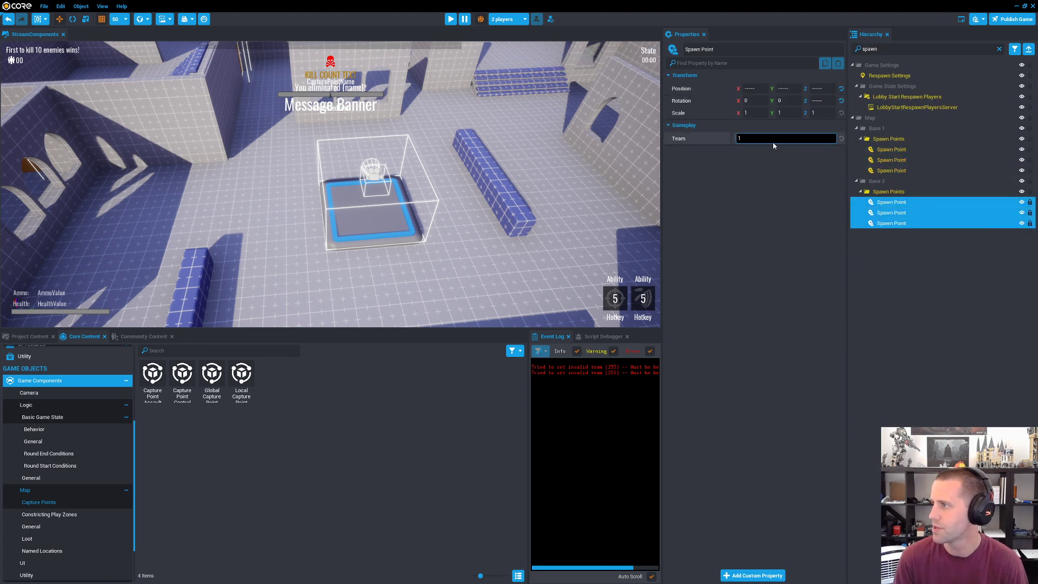
pyautogui.click(891, 276)
# Step: Turn off multiplayer preview, run the game in single-player to check the character's spawn location, and stop the preview
pyautogui.click(480, 20)
pyautogui.click(452, 19)
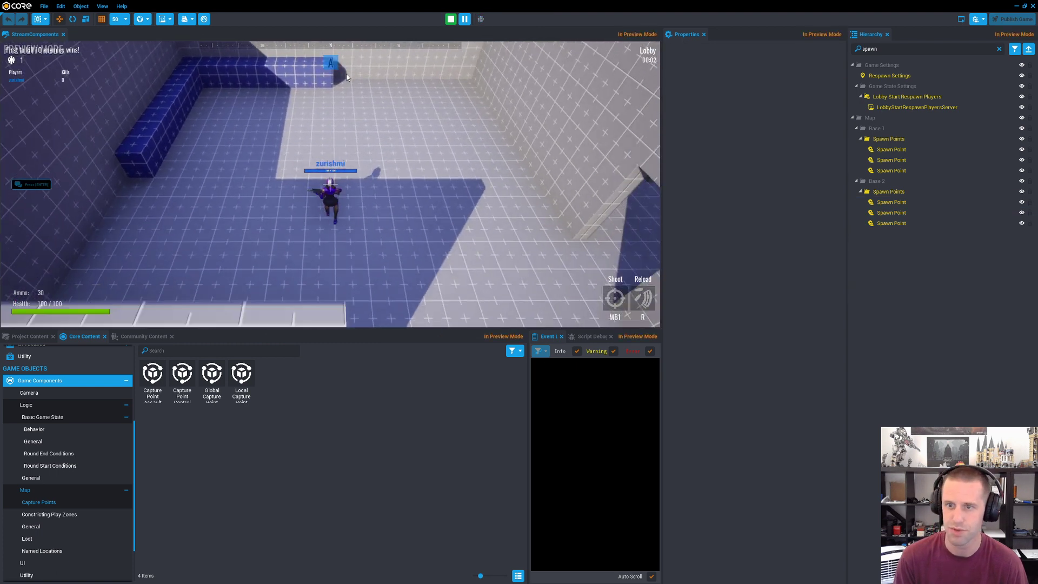
pyautogui.press('s')
pyautogui.press('d')
pyautogui.press('=')
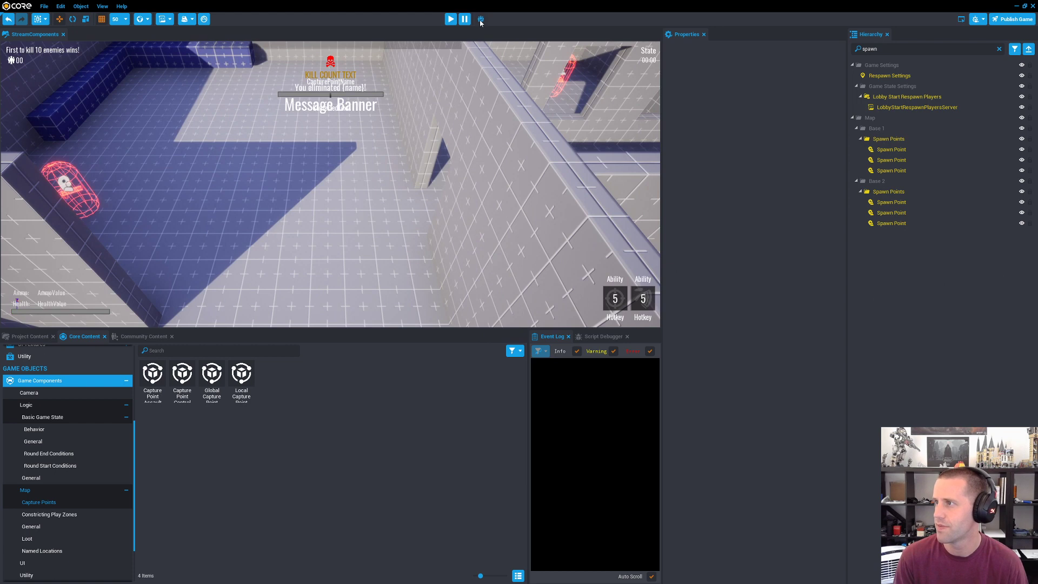
# Step: Turn multiplayer preview back on, run it with 2 players, and walk Bot2 from its spawn onto the capture point platform
pyautogui.click(480, 19)
pyautogui.press('=')
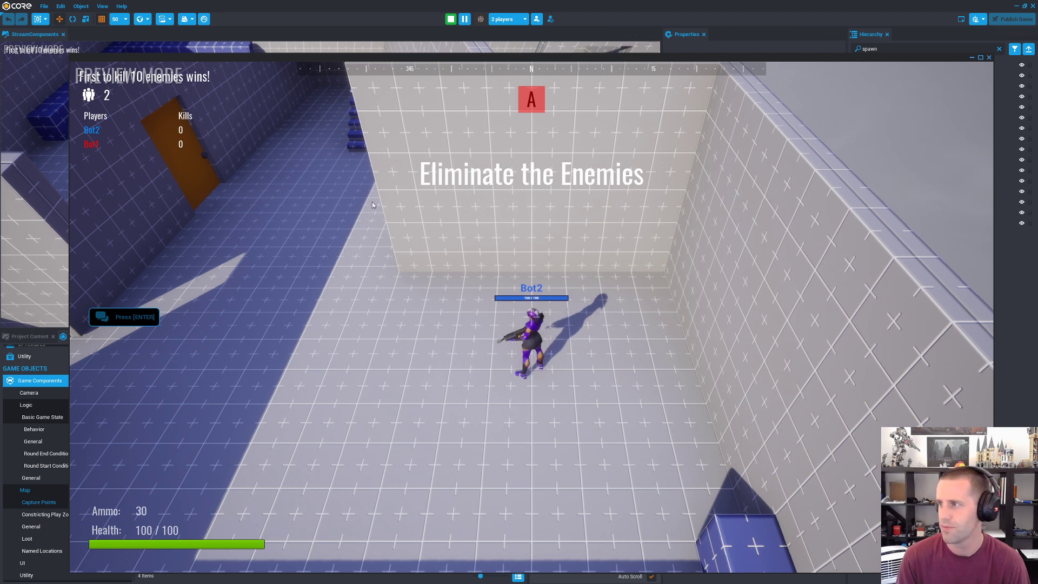
pyautogui.press('a')
pyautogui.press('a')
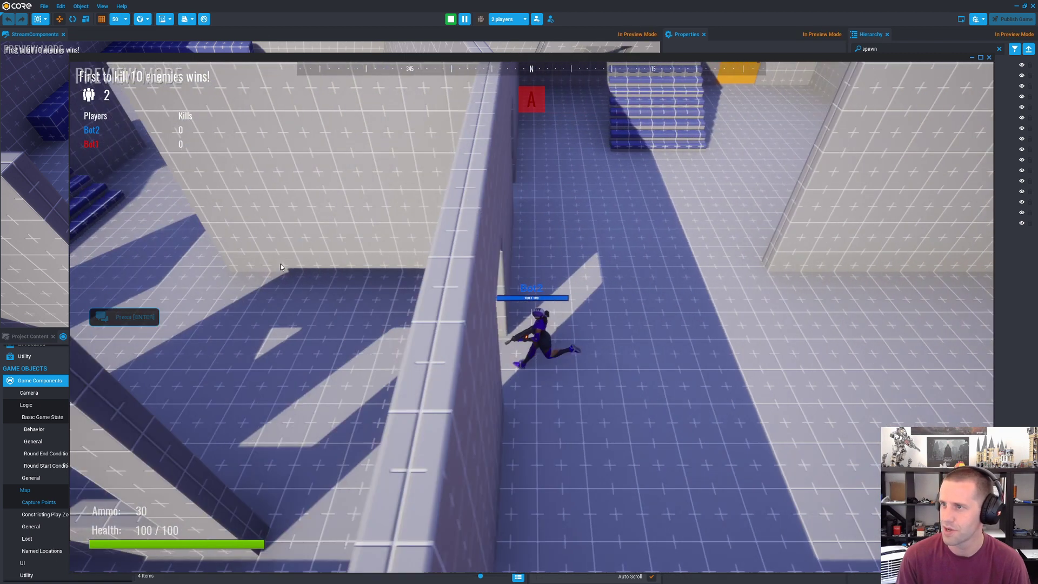
pyautogui.press('w')
pyautogui.press('a')
pyautogui.press('w')
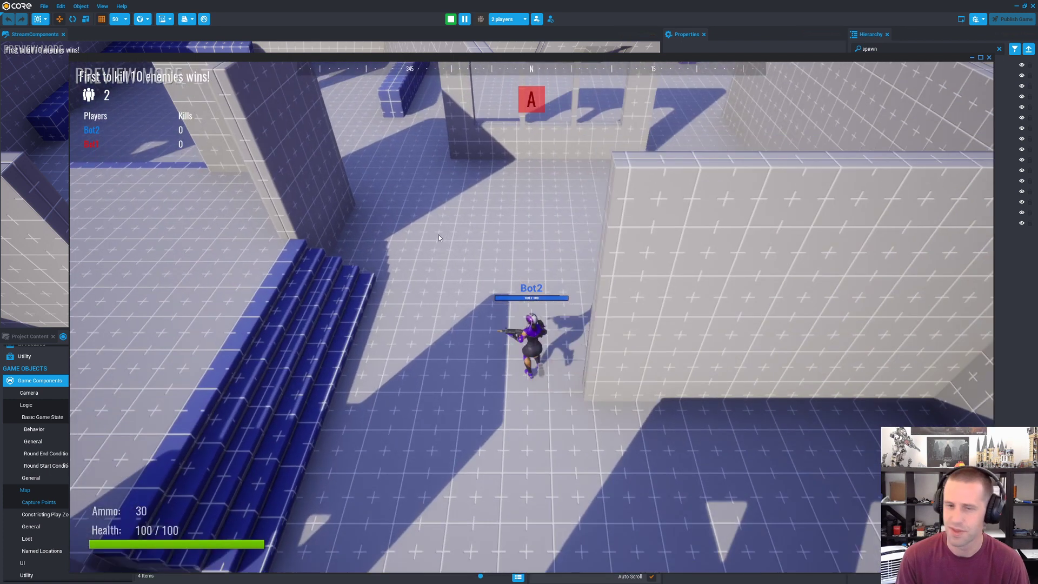
pyautogui.press('w')
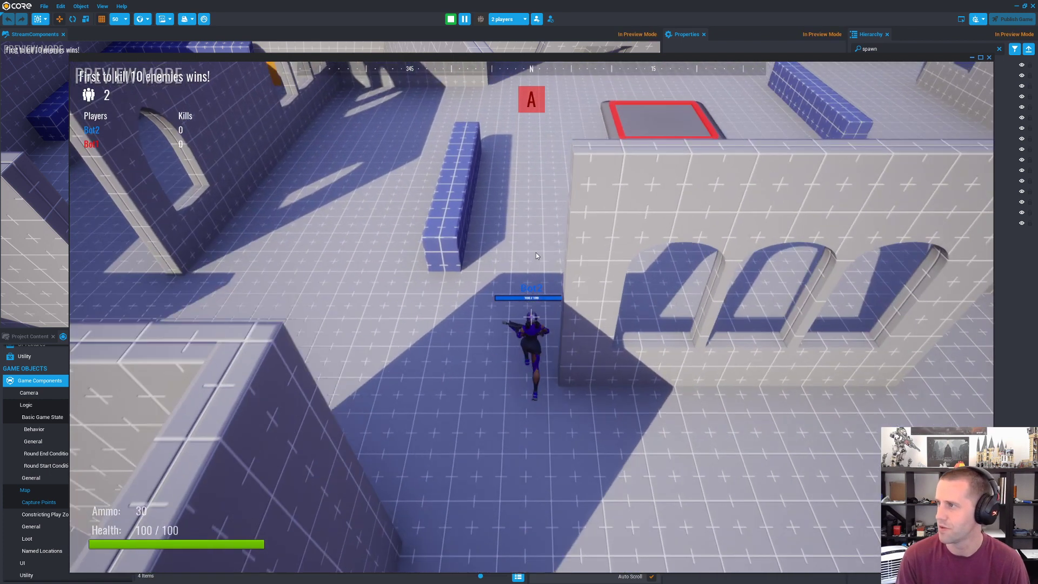
pyautogui.press('d')
pyautogui.press('w')
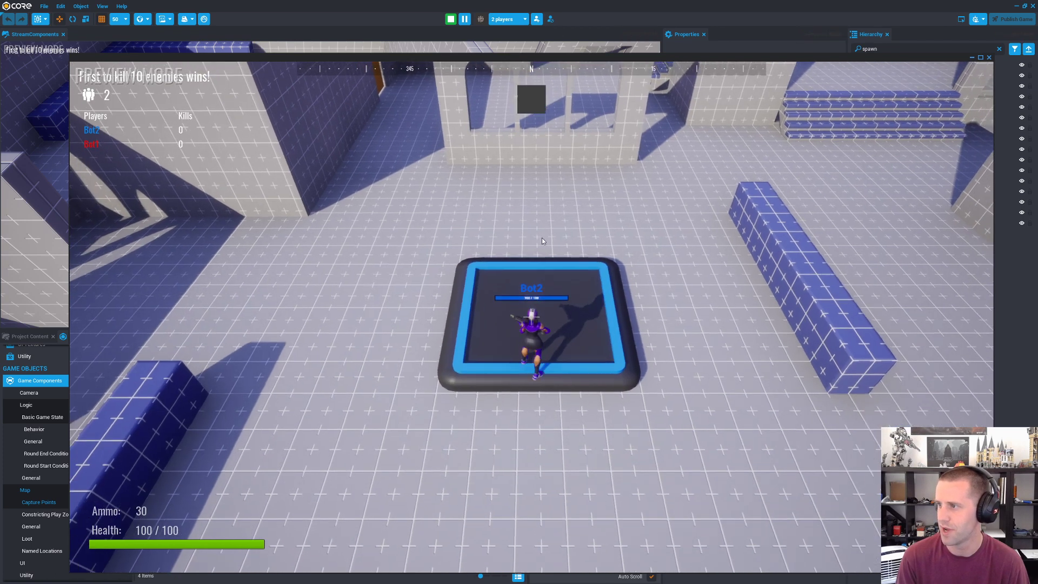
# Step: Test the capture point by moving Bot2 on and off the platform and around it, and stop the preview
pyautogui.press('d')
pyautogui.press('a')
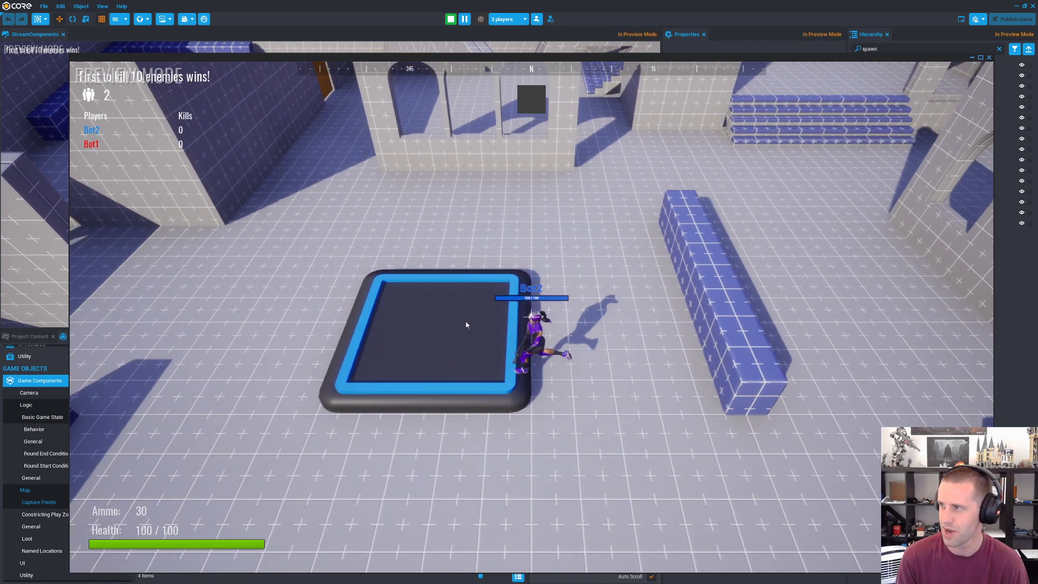
pyautogui.press('d')
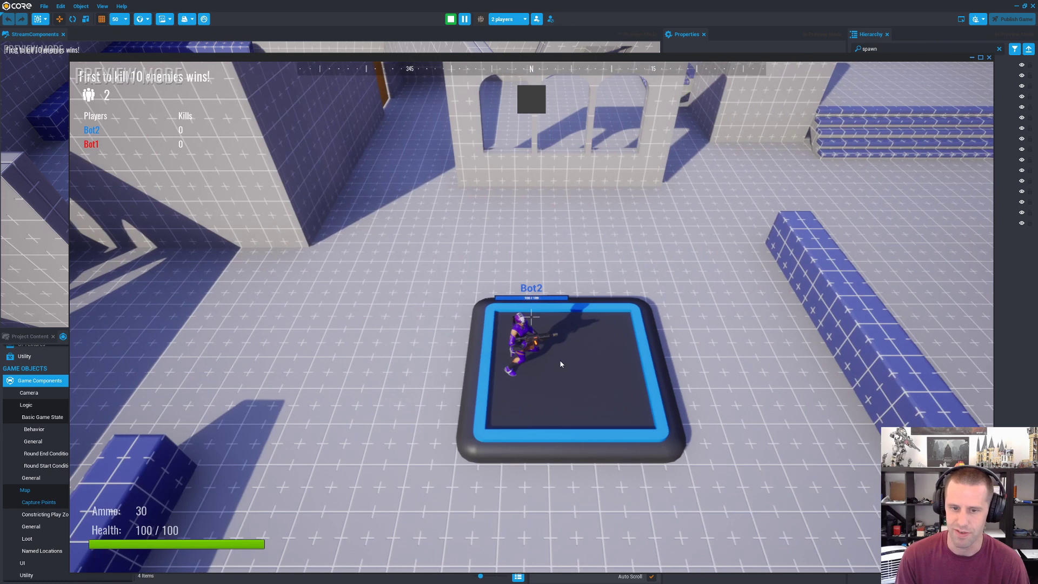
pyautogui.press('d')
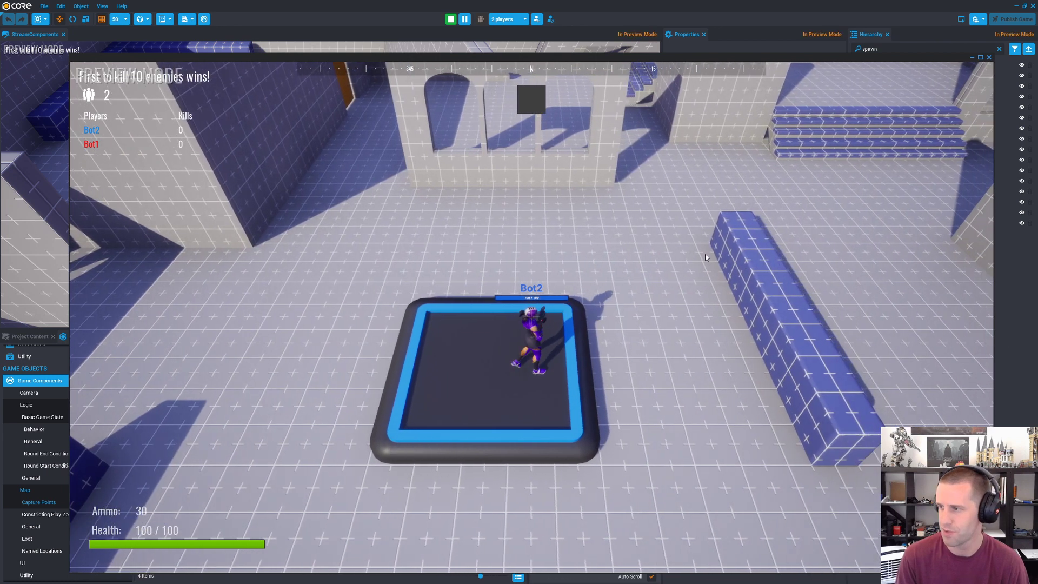
pyautogui.press('a')
pyautogui.press('a')
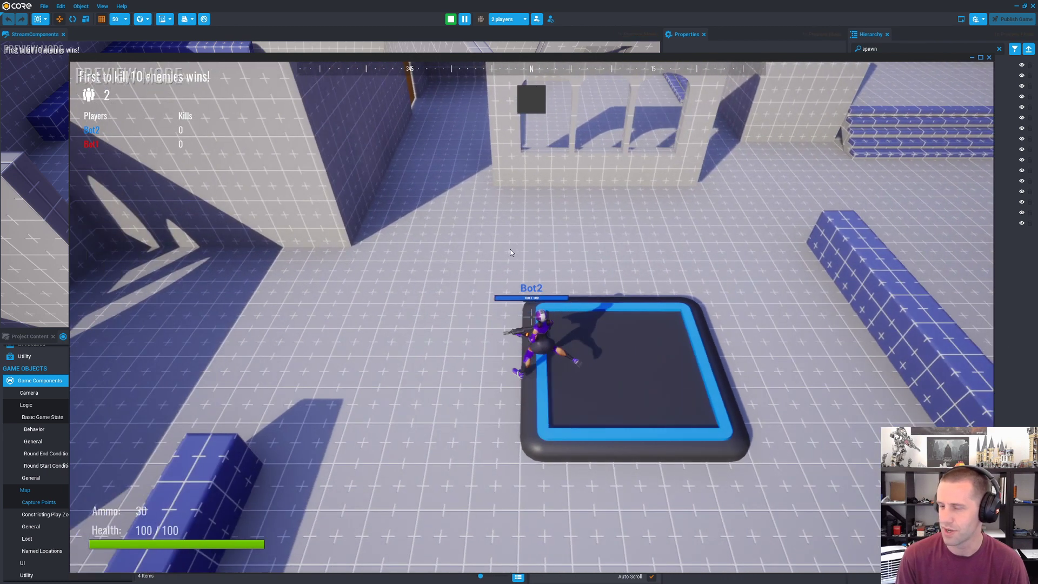
pyautogui.press('w')
pyautogui.press('d')
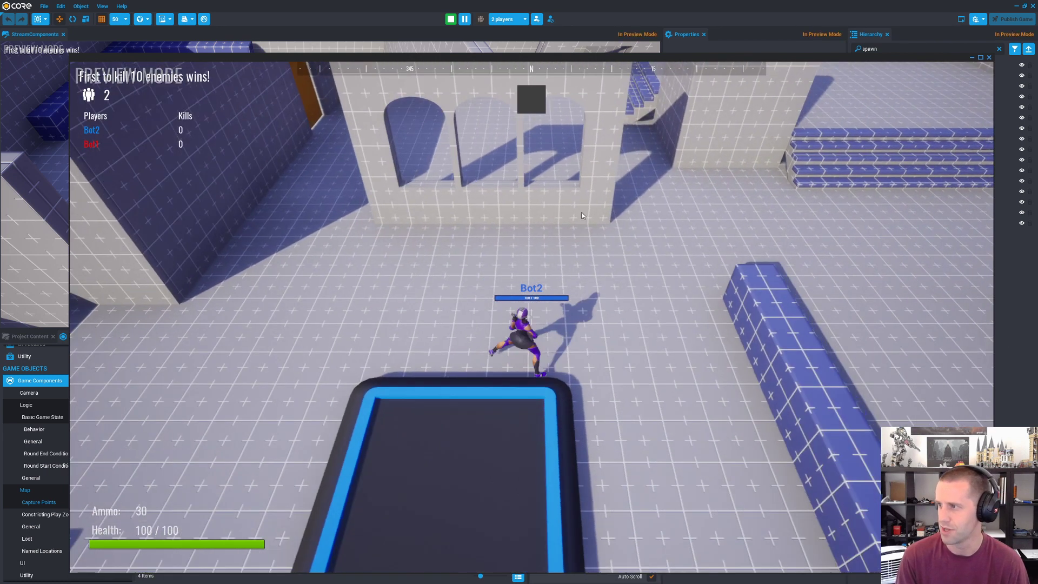
pyautogui.press('s')
pyautogui.press('a')
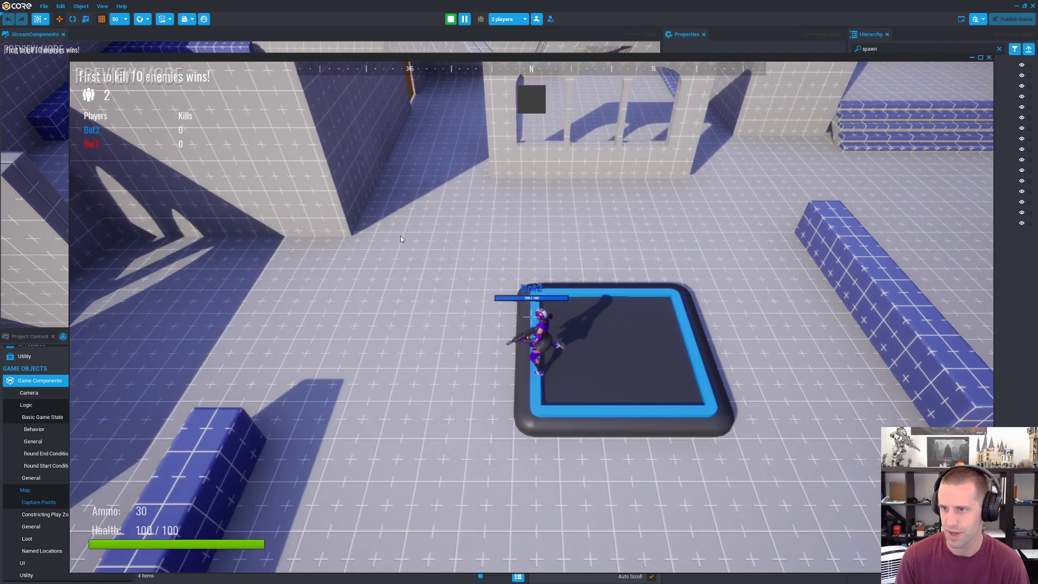
pyautogui.press('s')
pyautogui.press('w')
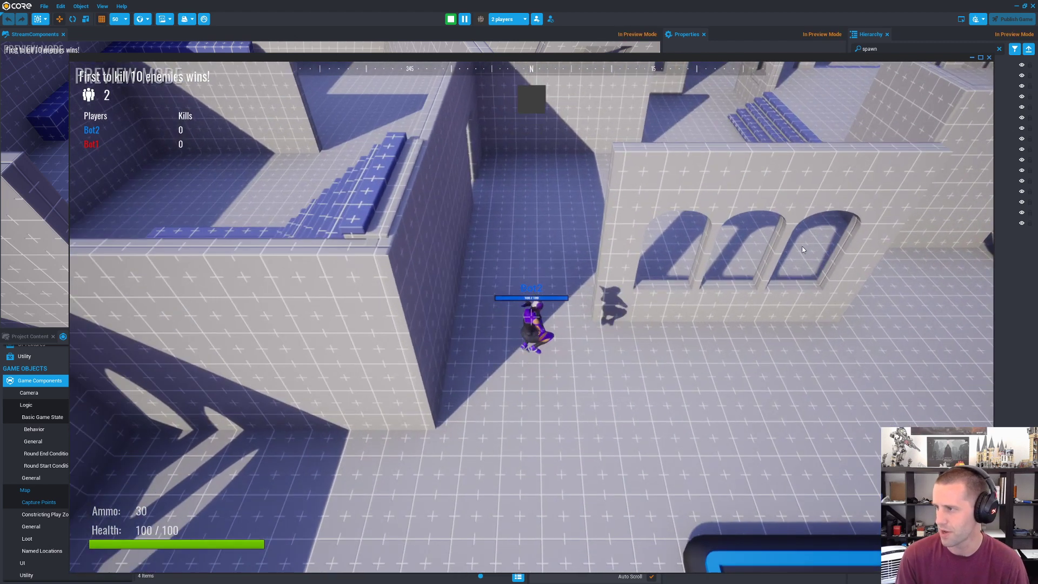
pyautogui.press('Escape')
pyautogui.click(451, 20)
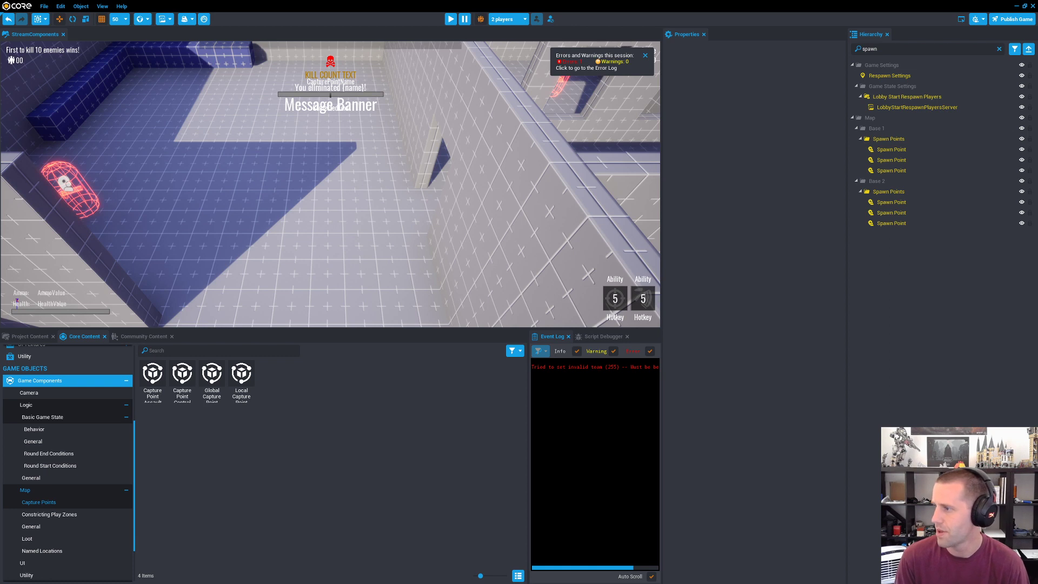
# Step: Browse the Game Components categories from Constricting Play Zones through the Basic Game State groups to Utility
pyautogui.moveTo(593, 367); pyautogui.dragTo(505, 368)
pyautogui.moveTo(528, 221); pyautogui.dragTo(581, 180, button='right')
pyautogui.press('w')
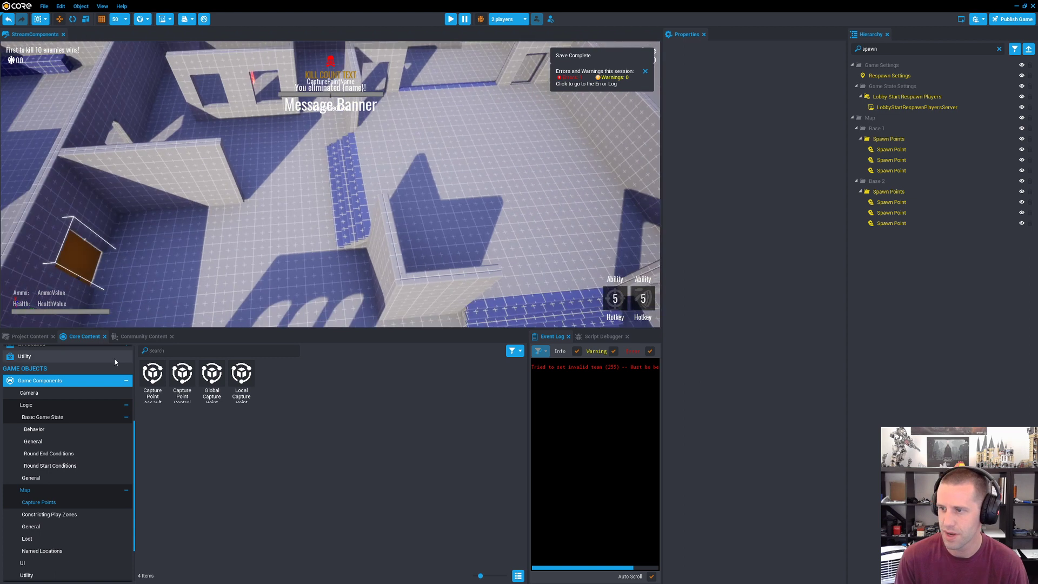
pyautogui.click(50, 514)
pyautogui.click(55, 467)
pyautogui.click(54, 454)
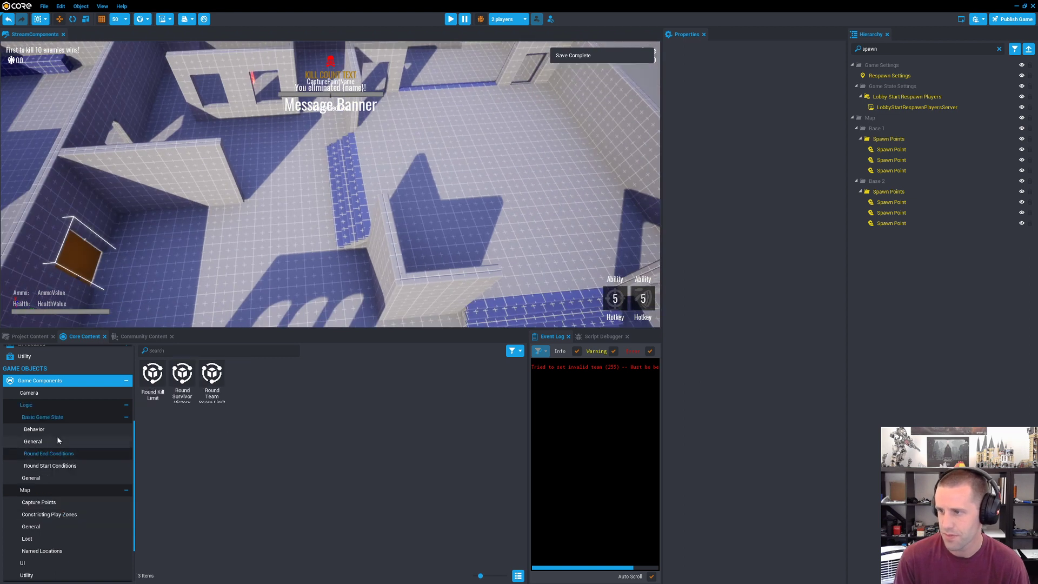
pyautogui.click(53, 441)
pyautogui.click(51, 432)
pyautogui.click(48, 442)
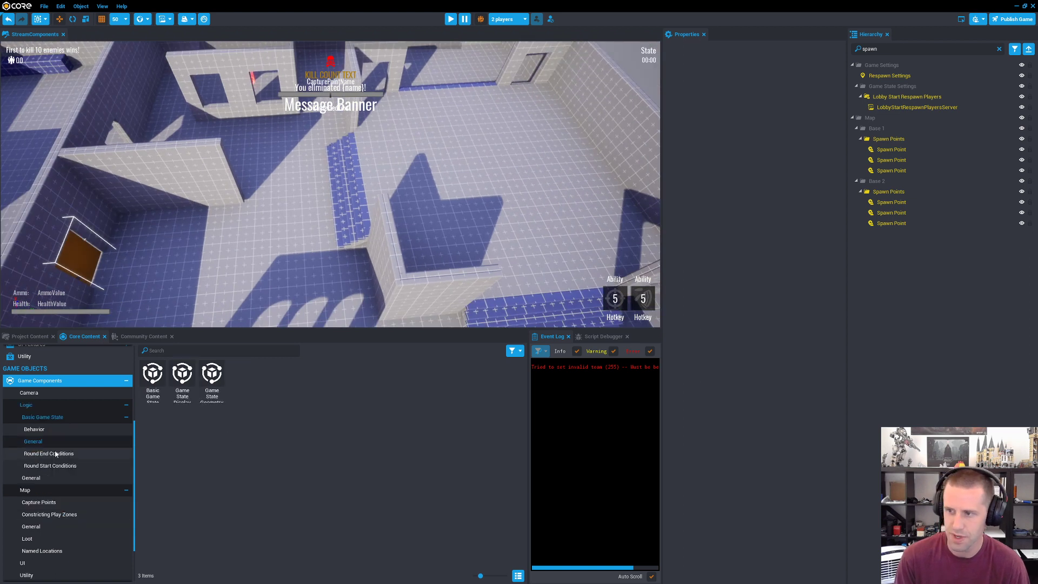
pyautogui.click(62, 466)
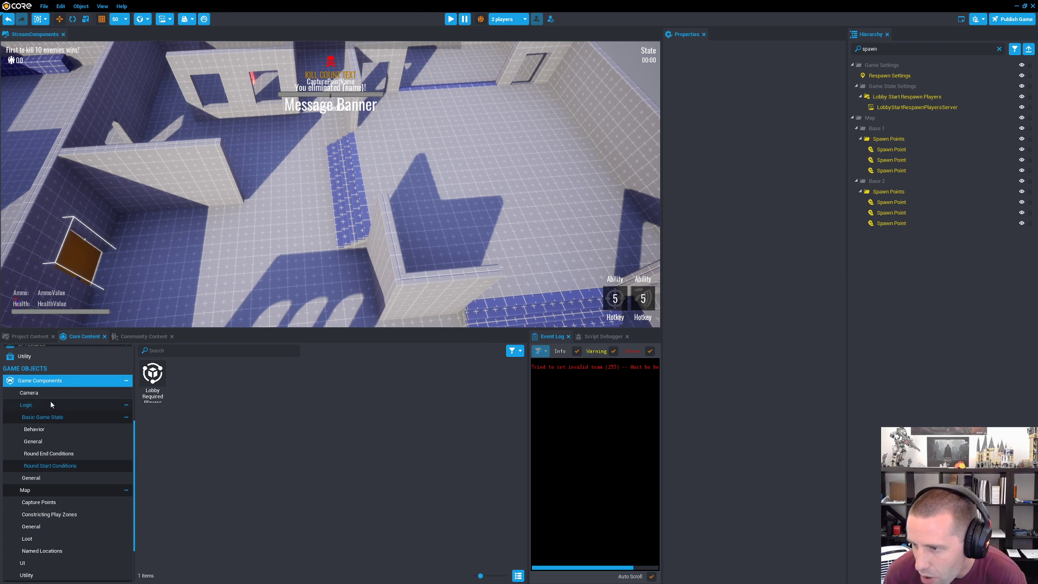
pyautogui.scroll(-2, 53, 402)
pyautogui.click(27, 514)
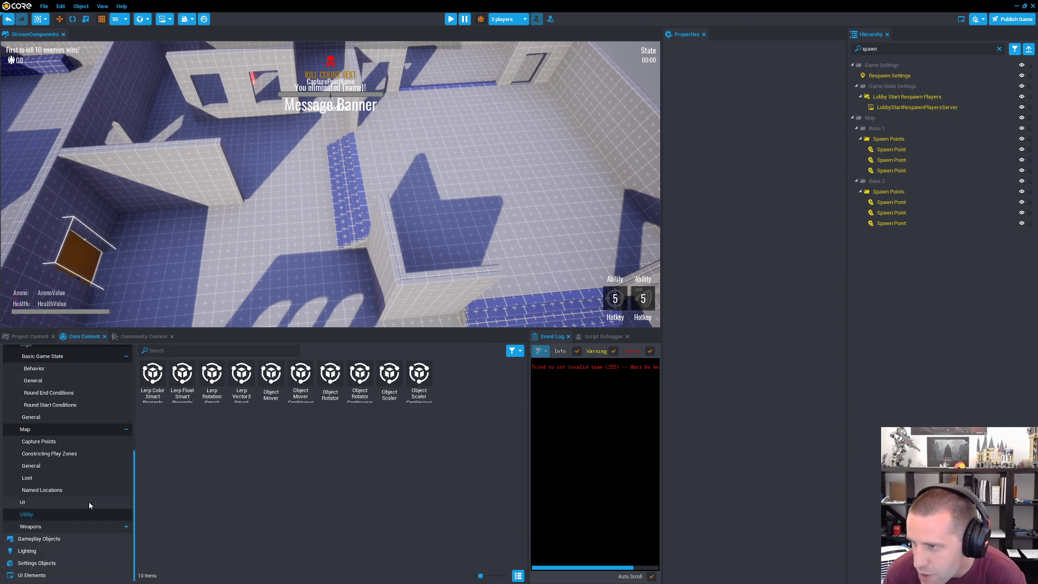
# Step: Look over the map's walls, doors and capture point area from several angles
pyautogui.moveTo(441, 268); pyautogui.dragTo(149, 250, button='right')
pyautogui.press('w')
pyautogui.press('w')
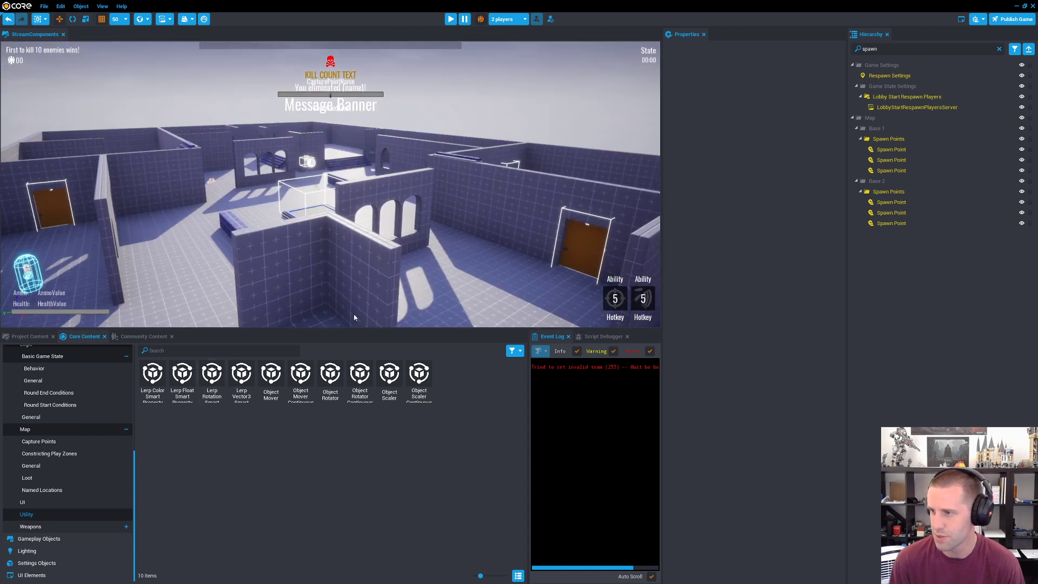
pyautogui.moveTo(300, 255); pyautogui.dragTo(357, 258, button='right')
pyautogui.press('a')
pyautogui.press('w')
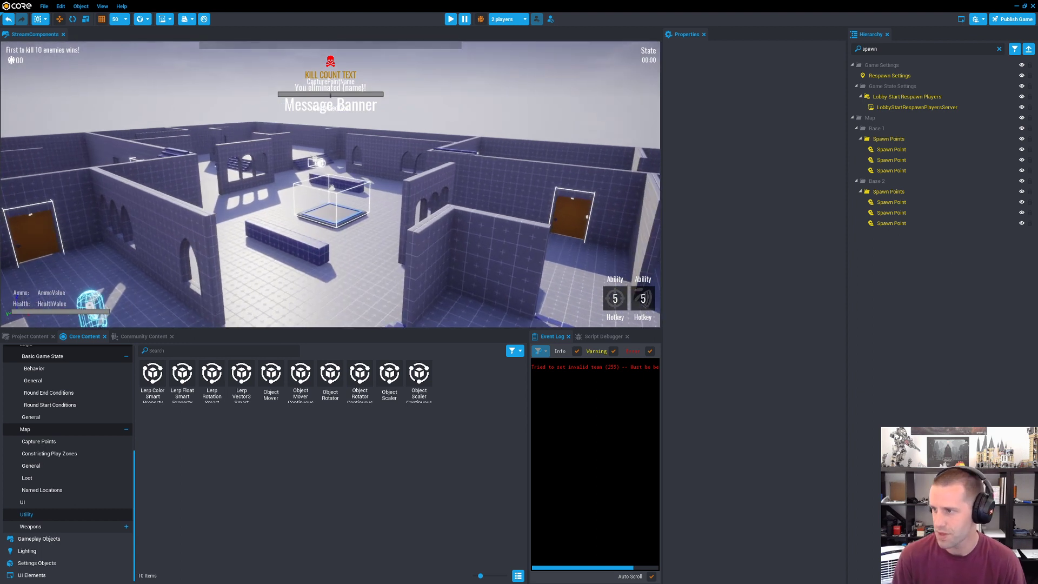
pyautogui.press('s')
pyautogui.moveTo(371, 296); pyautogui.dragTo(375, 267, button='right')
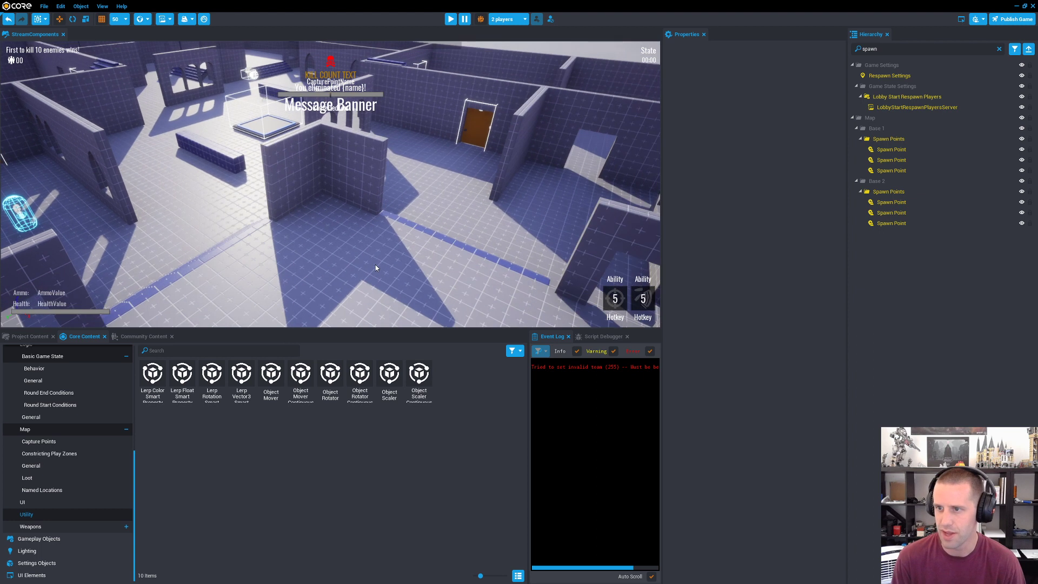
pyautogui.press('s')
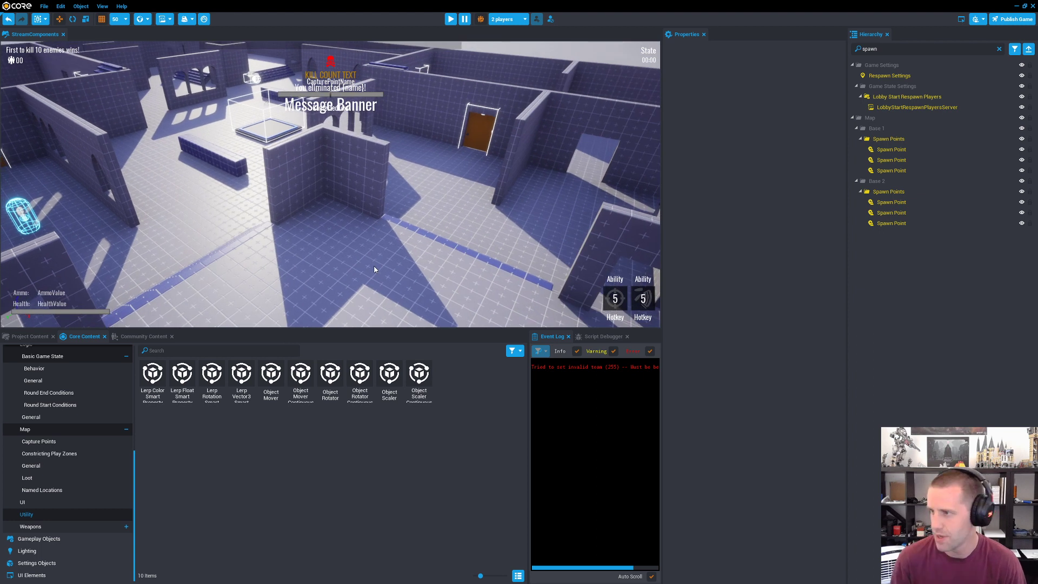
pyautogui.moveTo(395, 271); pyautogui.dragTo(394, 259, button='right')
pyautogui.press('a')
pyautogui.press('w')
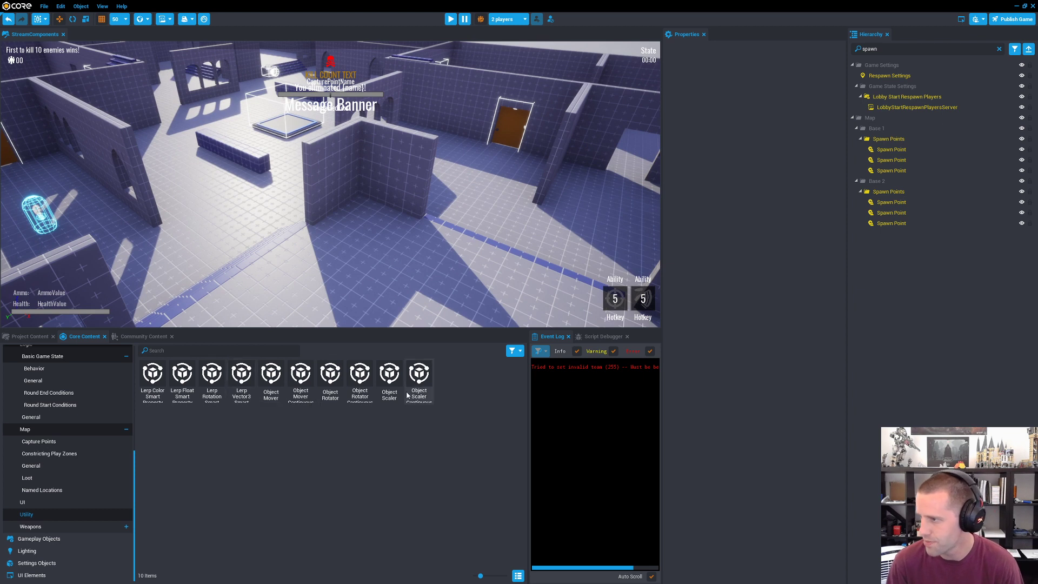
# Step: Enlarge the content thumbnails, place a Lerp Color Smart Property on the open floor of the map, and clear the hierarchy search
pyautogui.moveTo(480, 575); pyautogui.dragTo(489, 575)
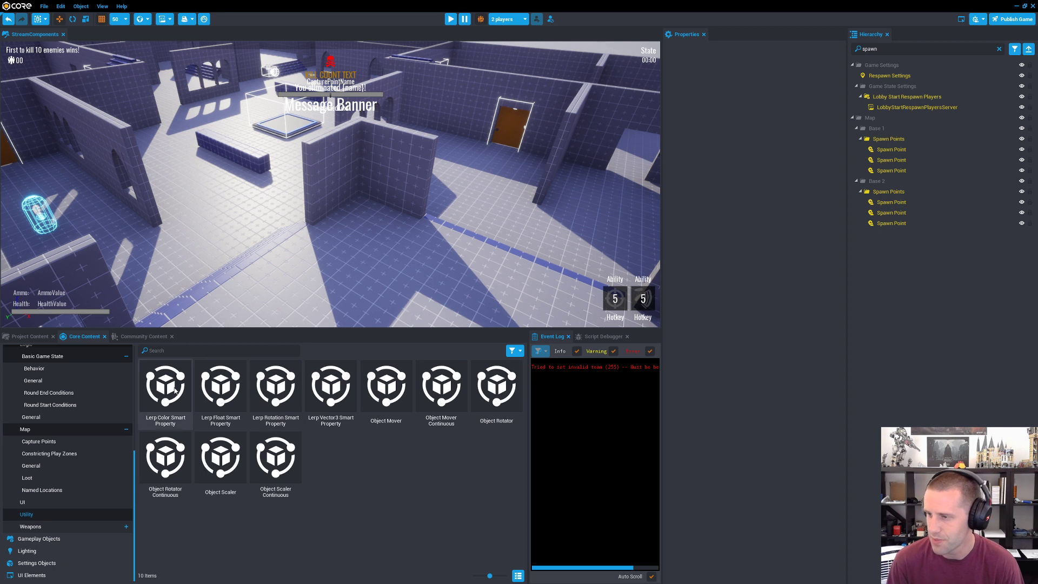
pyautogui.click(176, 406)
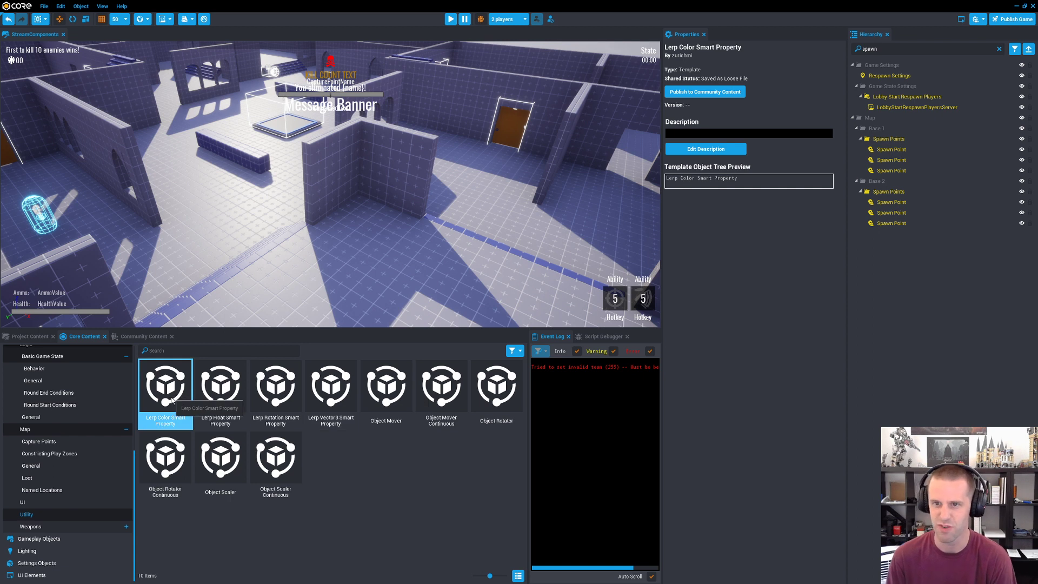
pyautogui.moveTo(172, 400); pyautogui.dragTo(345, 265)
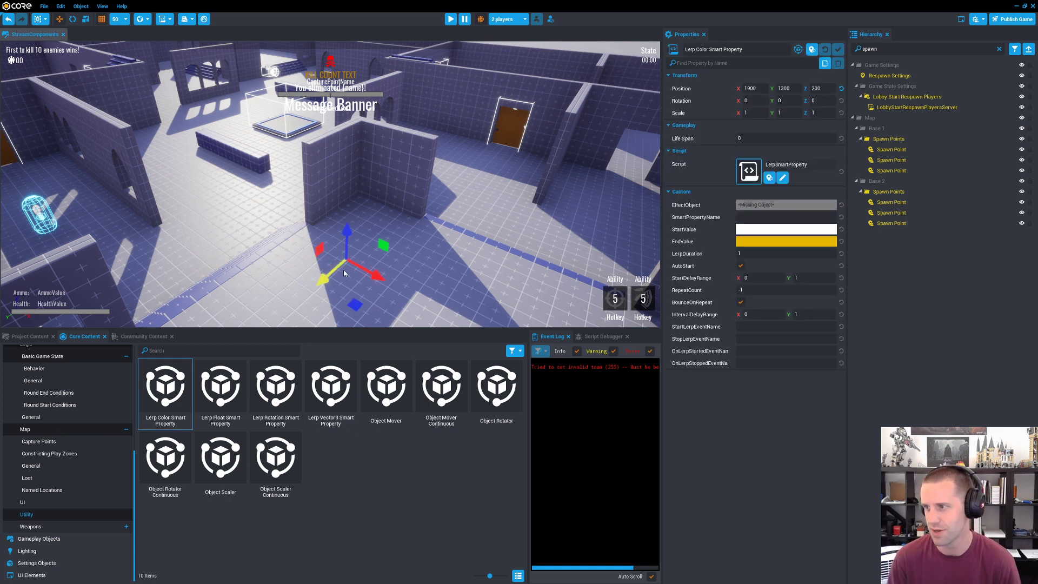
pyautogui.click(999, 48)
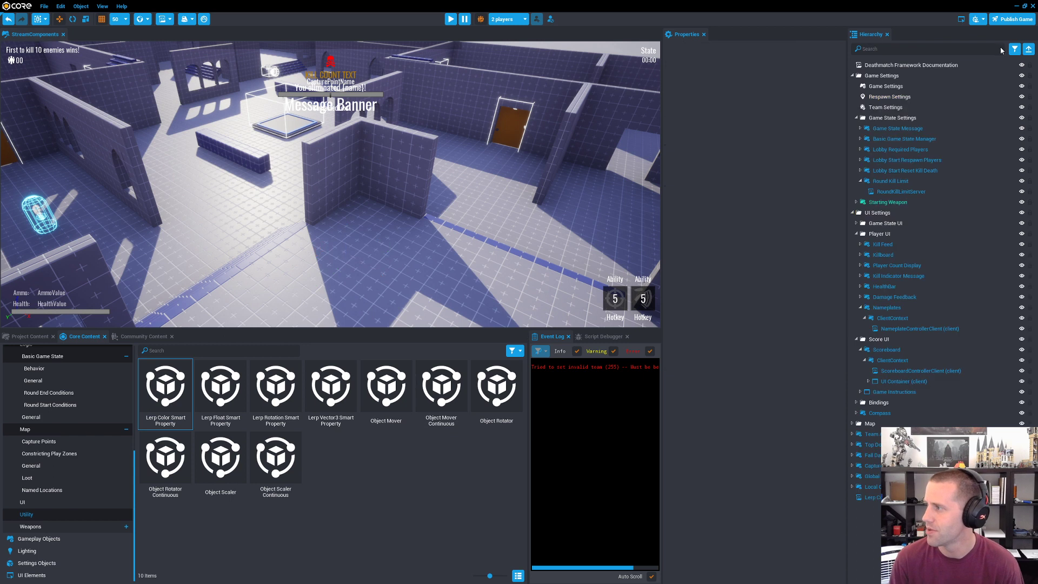
# Step: Search the Core Content library for "flame"
pyautogui.click(45, 340)
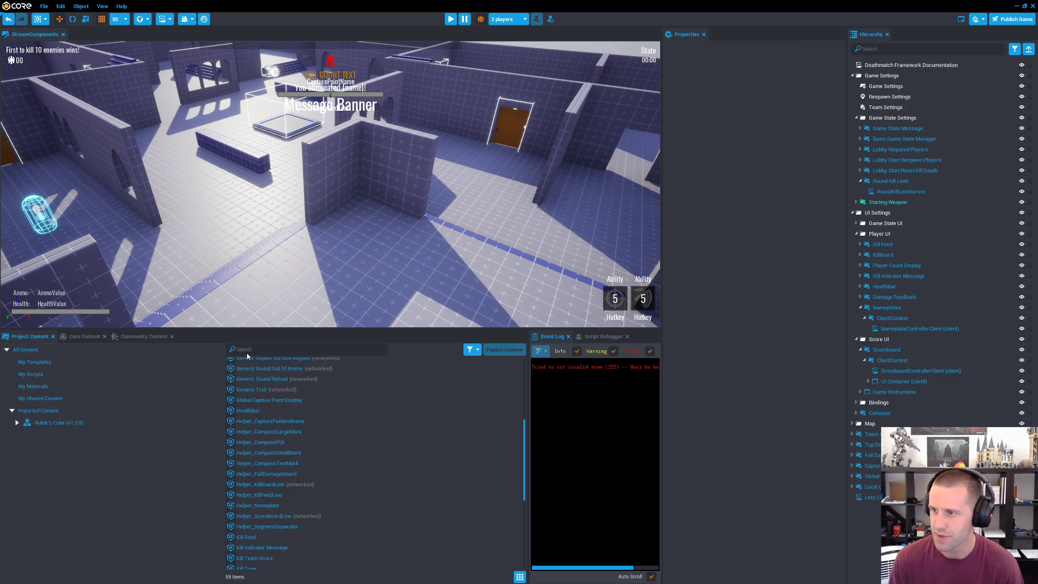
pyautogui.click(81, 334)
pyautogui.click(232, 350)
pyautogui.write('flame')
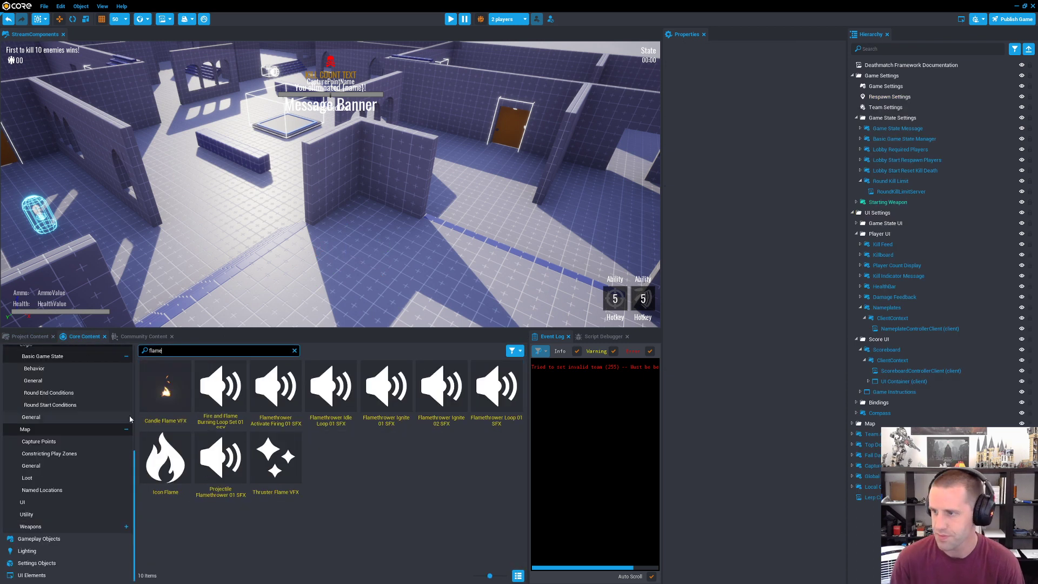
# Step: Place a Candle Flame VFX at the capture point and raise it to Z 100
pyautogui.click(176, 404)
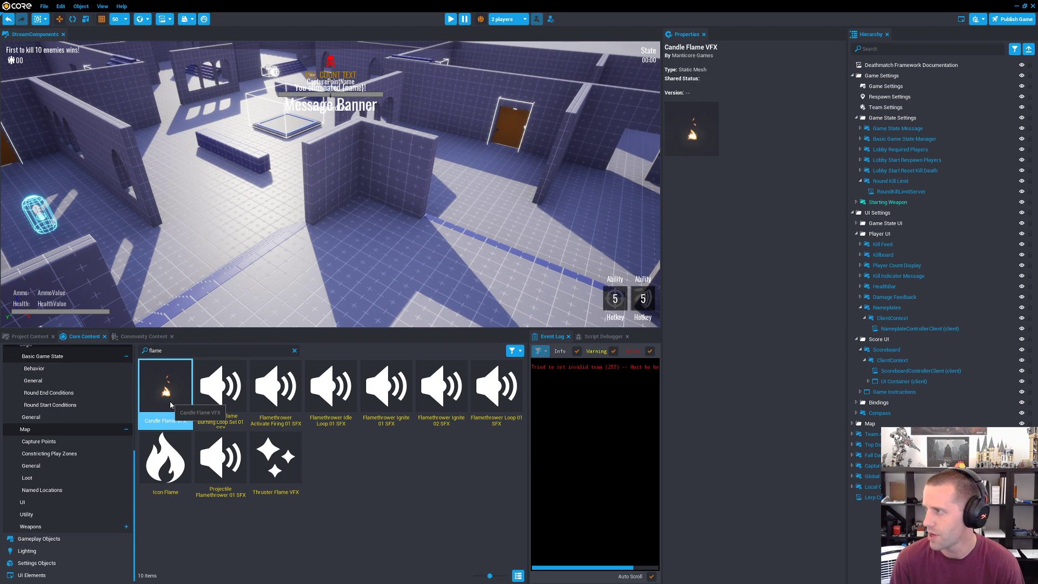
pyautogui.moveTo(170, 404); pyautogui.dragTo(243, 140)
pyautogui.press('f')
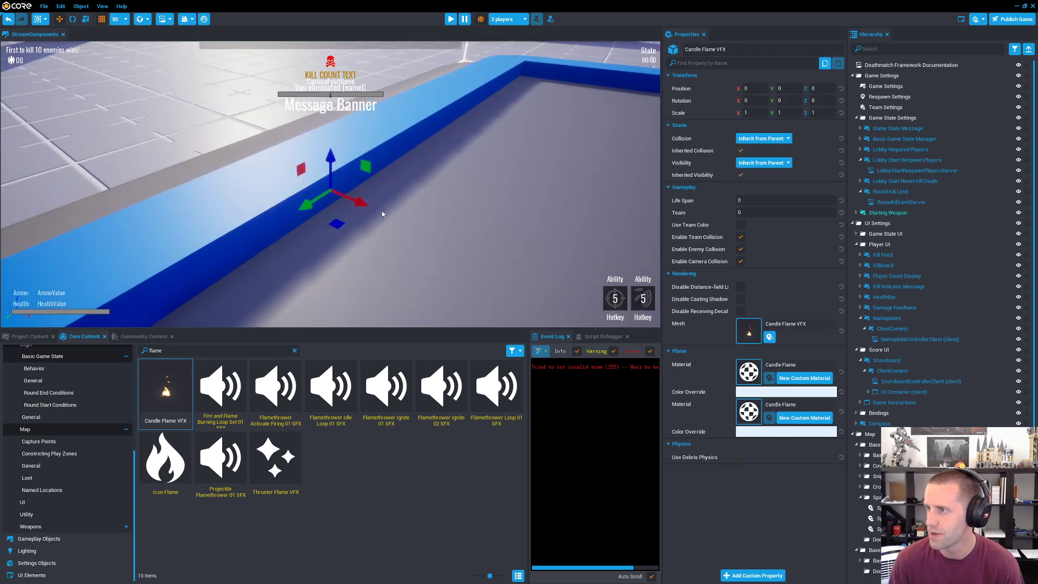
pyautogui.moveTo(331, 163); pyautogui.dragTo(329, 37)
pyautogui.moveTo(329, 38); pyautogui.dragTo(711, 169, button='right')
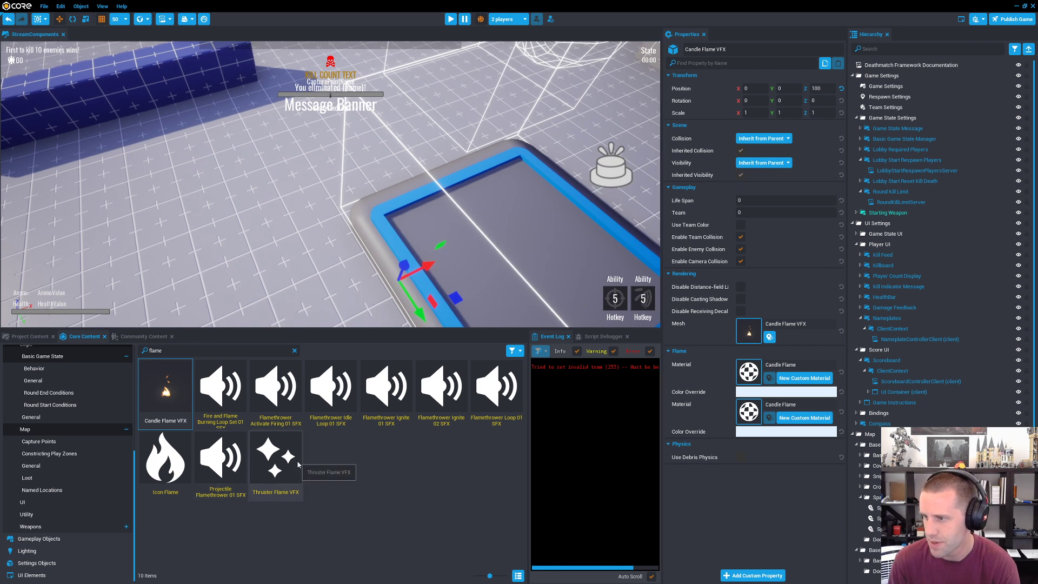
# Step: Place a Thruster Flame VFX on the floor beside the capture point and delete the Candle Flame VFX
pyautogui.moveTo(289, 465); pyautogui.dragTo(306, 190)
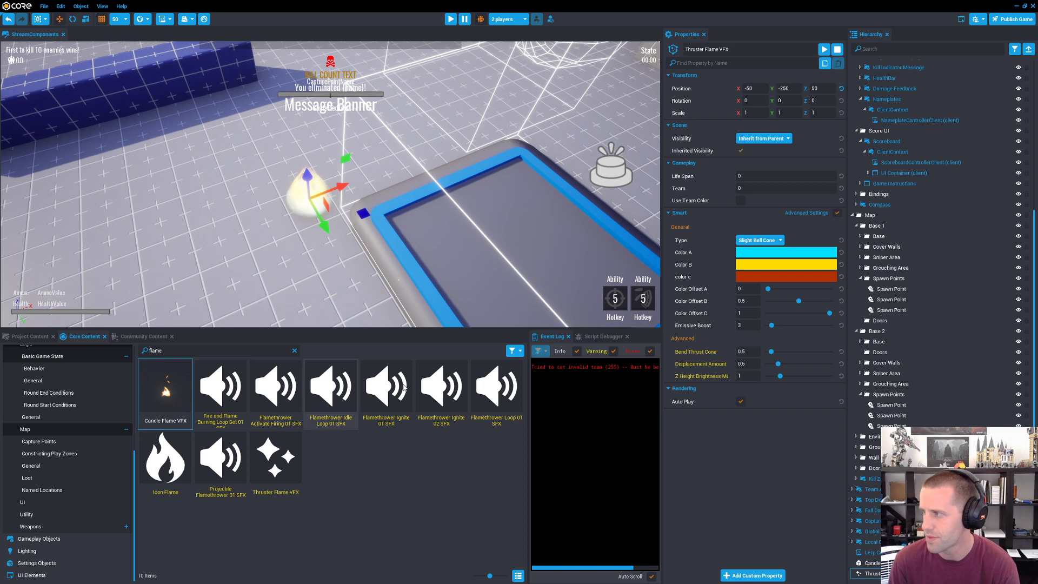
pyautogui.click(869, 563)
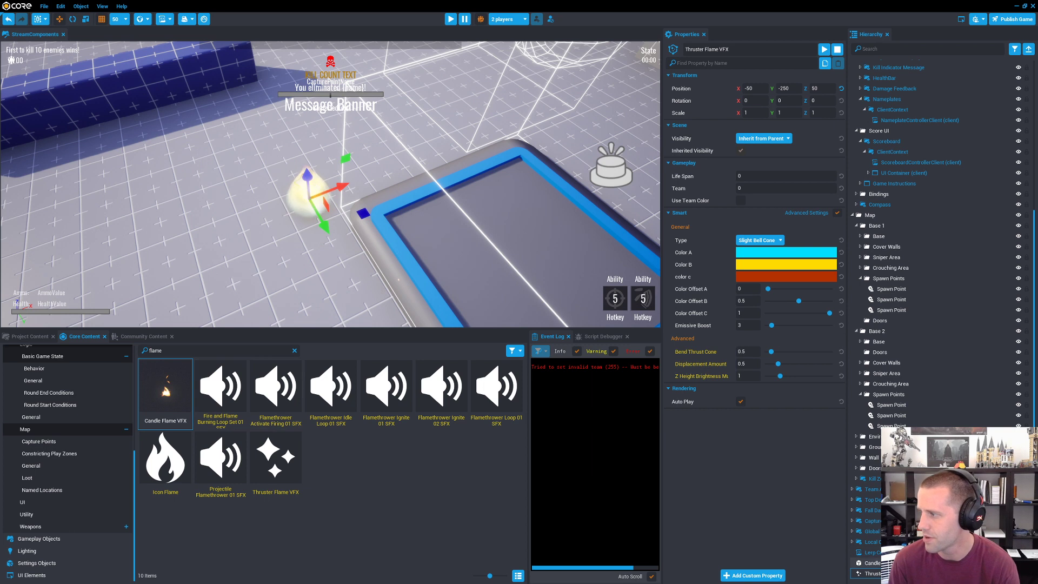
pyautogui.click(869, 573)
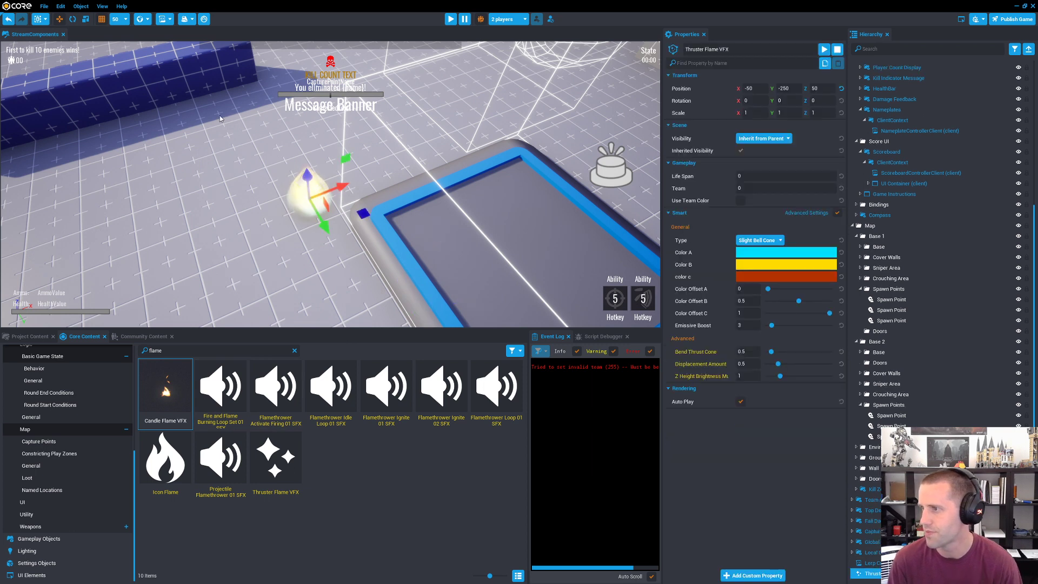
# Step: Scale the Thruster Flame VFX uniformly to 7.3
pyautogui.moveTo(220, 119)
pyautogui.mouseDown(button='right')
pyautogui.moveTo(229, 113)
pyautogui.moveTo(238, 206)
pyautogui.moveTo(222, 117)
pyautogui.mouseUp(button='right')
pyautogui.press('r')
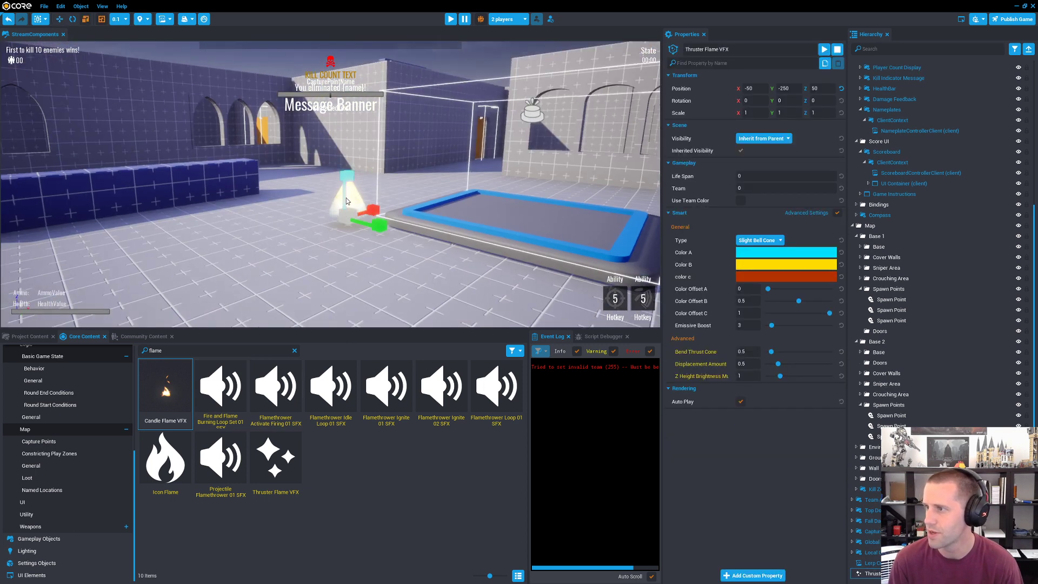
pyautogui.moveTo(421, 175); pyautogui.dragTo(532, 134)
pyautogui.moveTo(344, 220); pyautogui.dragTo(456, 162)
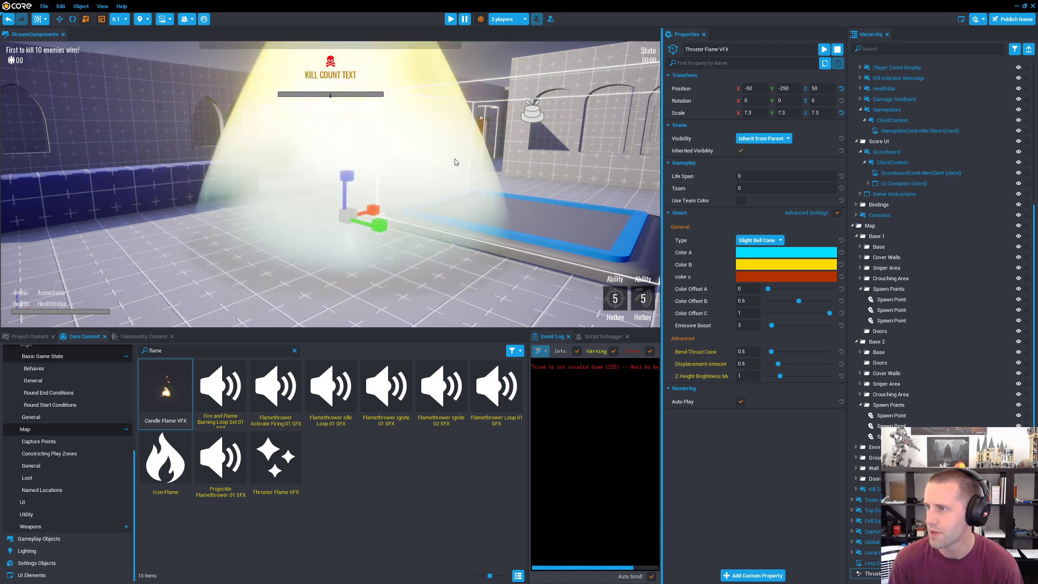
pyautogui.press('w')
pyautogui.moveTo(454, 173); pyautogui.dragTo(446, 197, button='right')
pyautogui.press('s')
# Step: Assign the Thruster Flame VFX as the Lerp Color Smart Property's EffectObject and set its SmartPropertyName to Color A
pyautogui.click(869, 563)
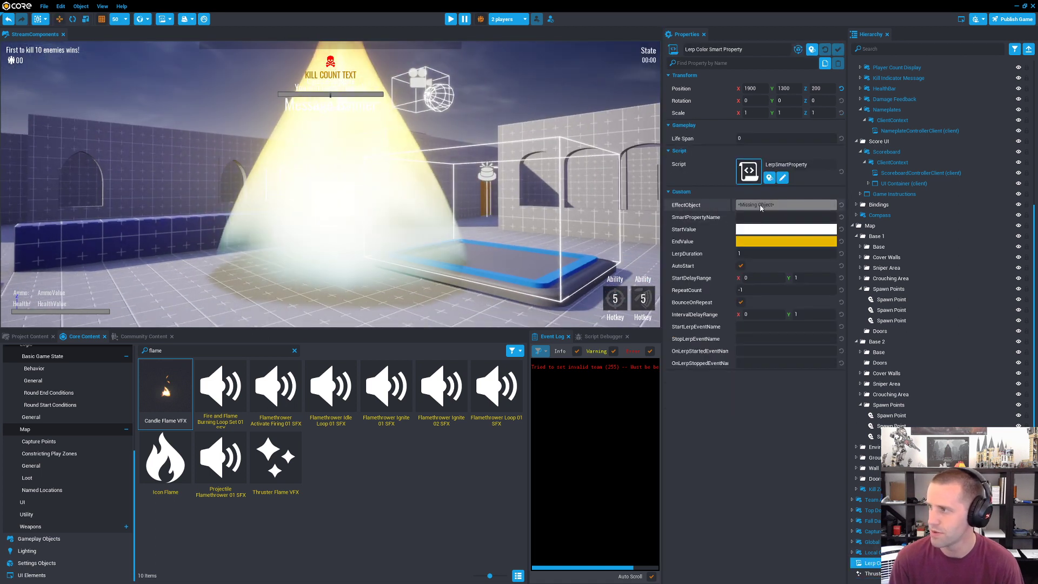
pyautogui.moveTo(869, 573); pyautogui.dragTo(785, 207)
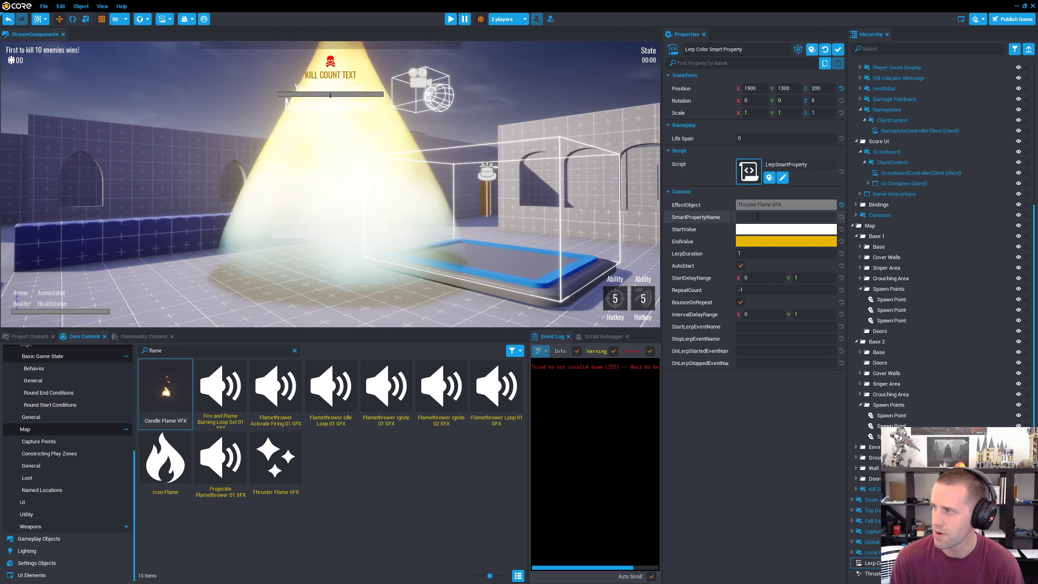
pyautogui.click(759, 217)
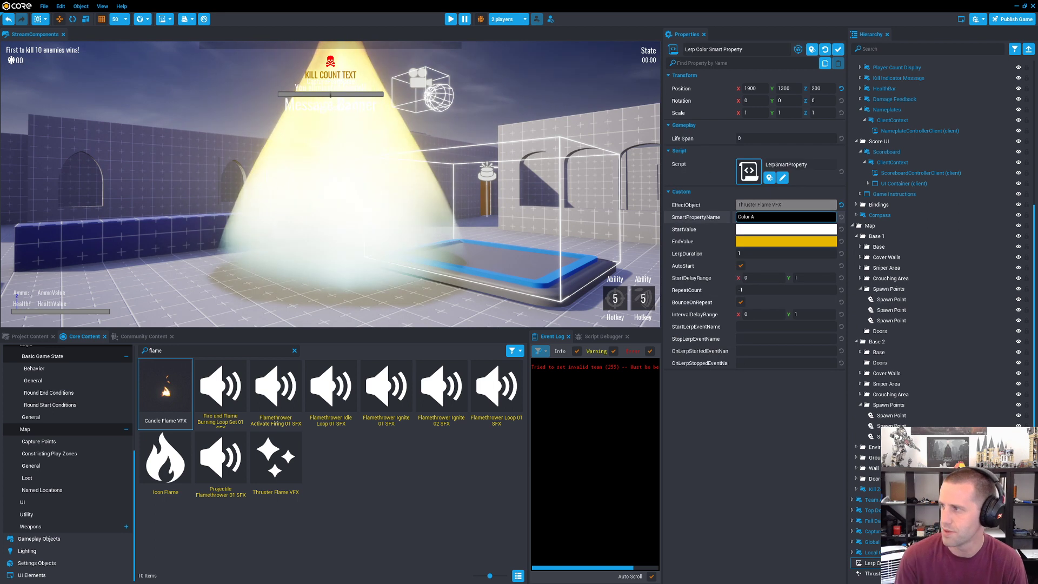
# Step: Try out other colors for Color A and Color B on the Thruster Flame VFX, discarding each change
pyautogui.click(871, 573)
pyautogui.click(776, 254)
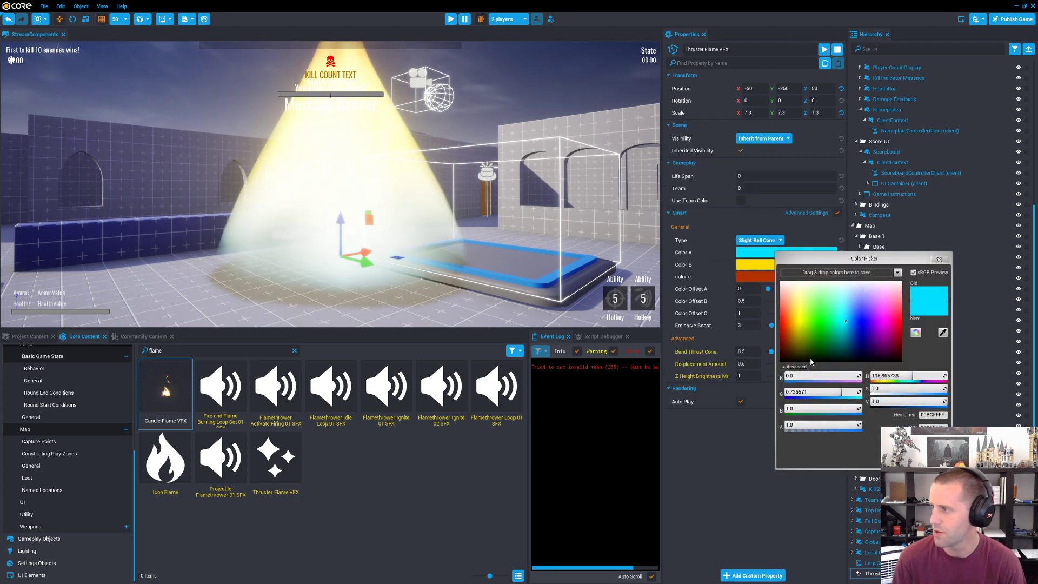
pyautogui.click(864, 280)
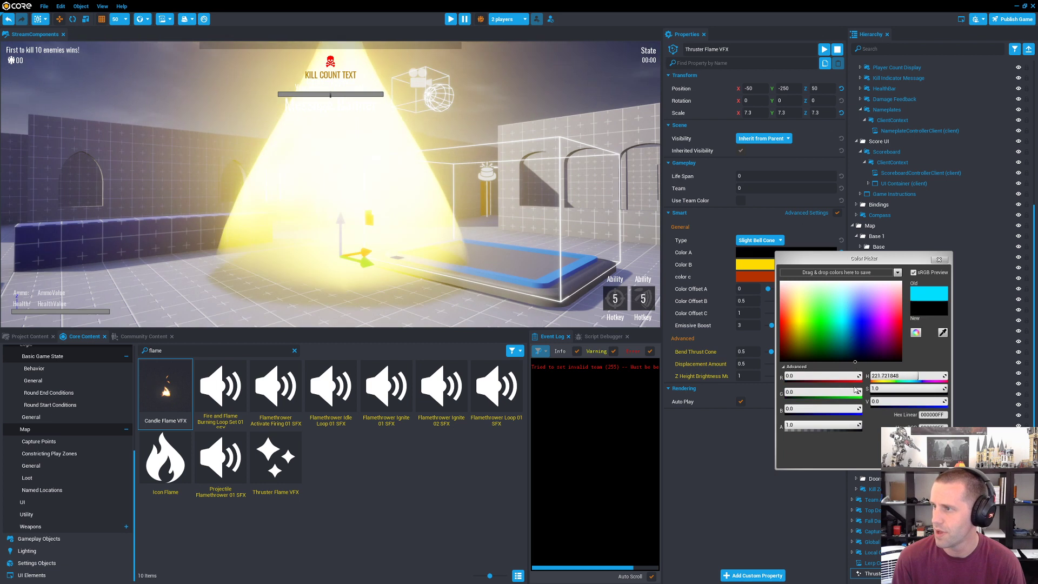
pyautogui.click(927, 458)
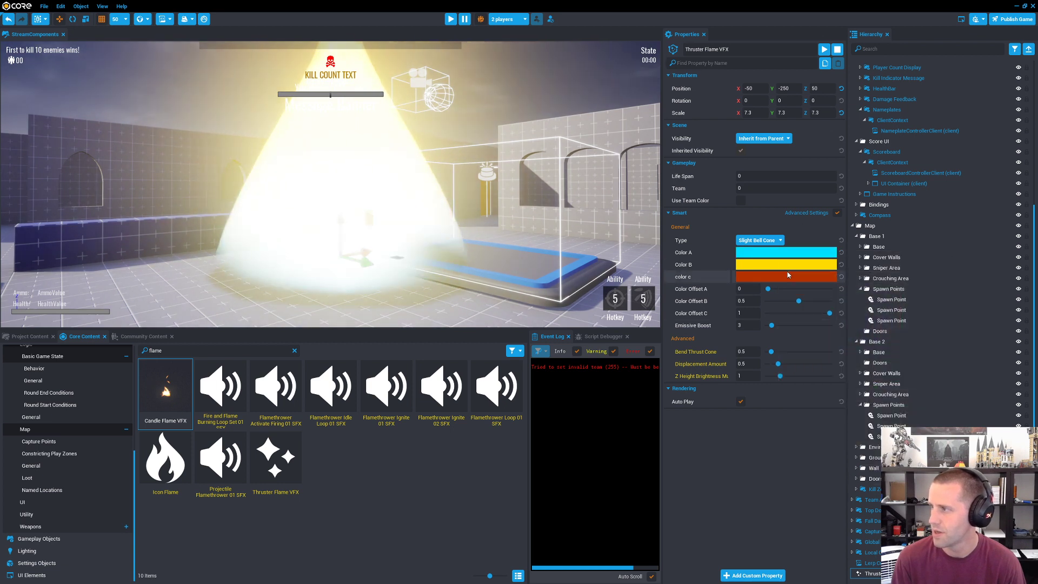
pyautogui.click(780, 268)
pyautogui.moveTo(815, 321); pyautogui.dragTo(875, 344)
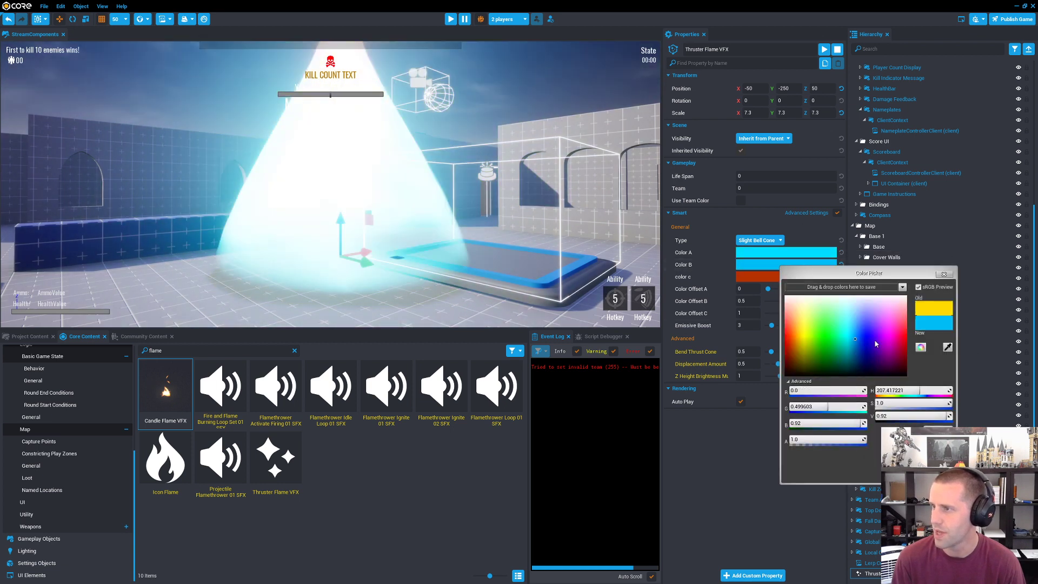
# Step: Set the Lerp Color Smart Property's SmartPropertyName to Color B and its StartValue to red
pyautogui.click(870, 563)
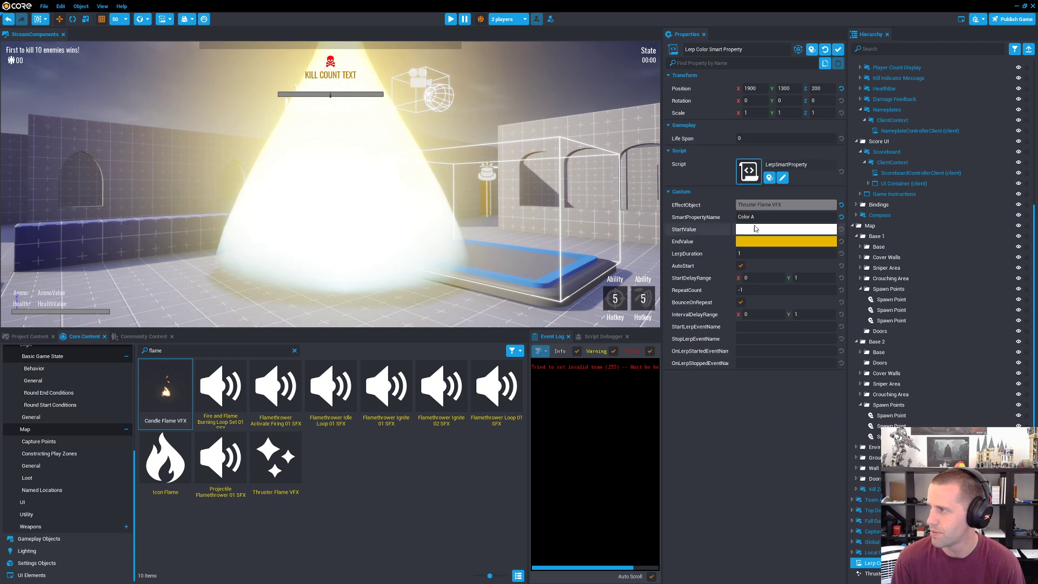
pyautogui.click(750, 234)
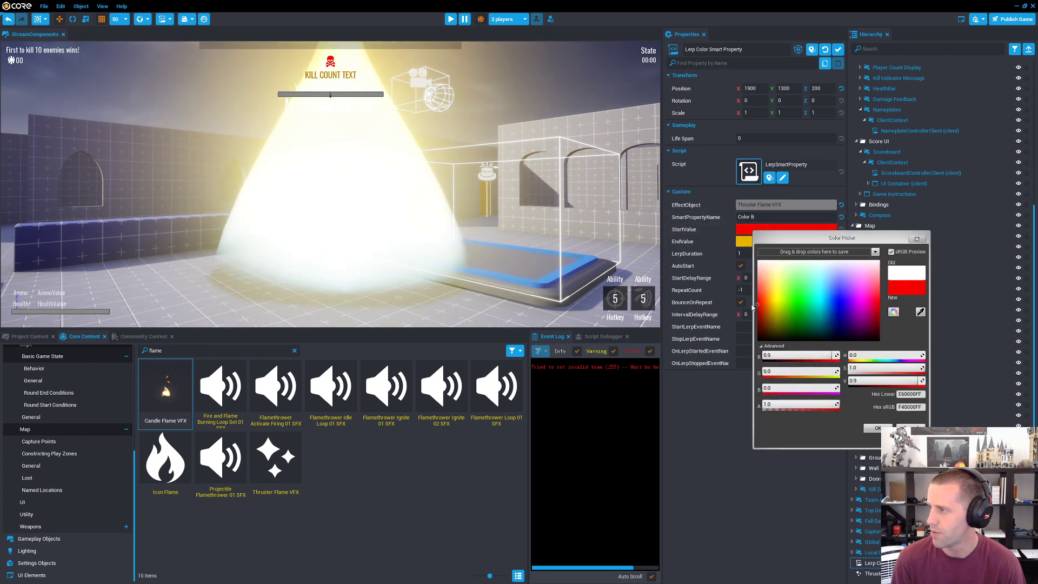
pyautogui.click(876, 427)
# Step: Set the Lerp Color Smart Property's EndValue to blue
pyautogui.click(786, 241)
pyautogui.click(906, 316)
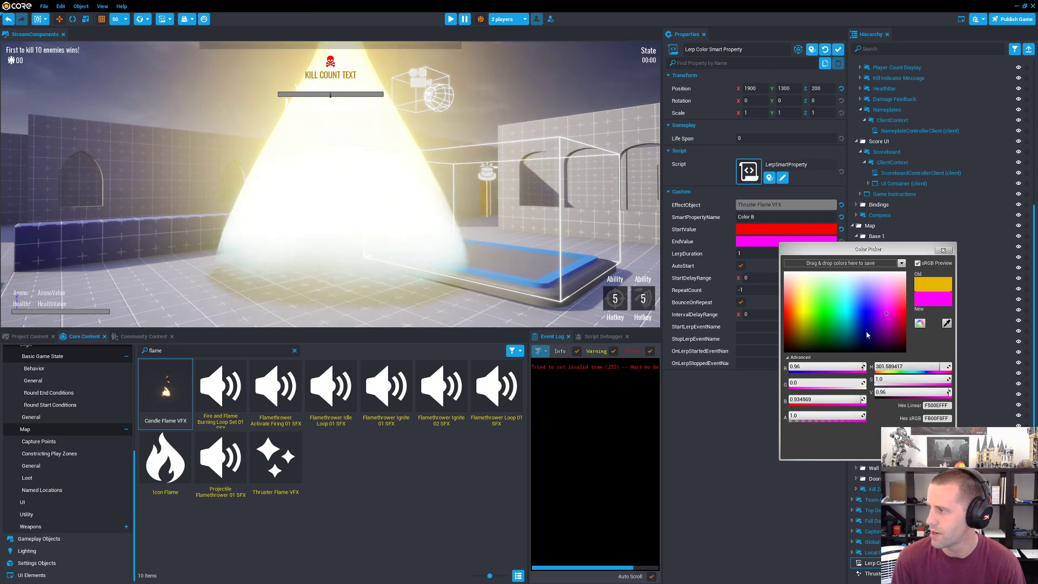
pyautogui.moveTo(865, 314); pyautogui.dragTo(865, 313)
pyautogui.click(897, 446)
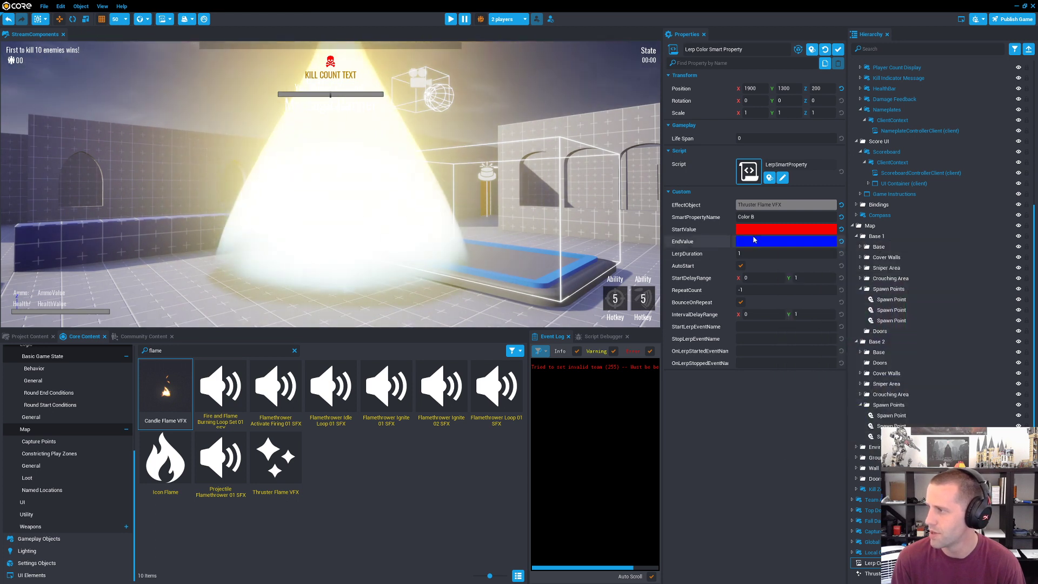
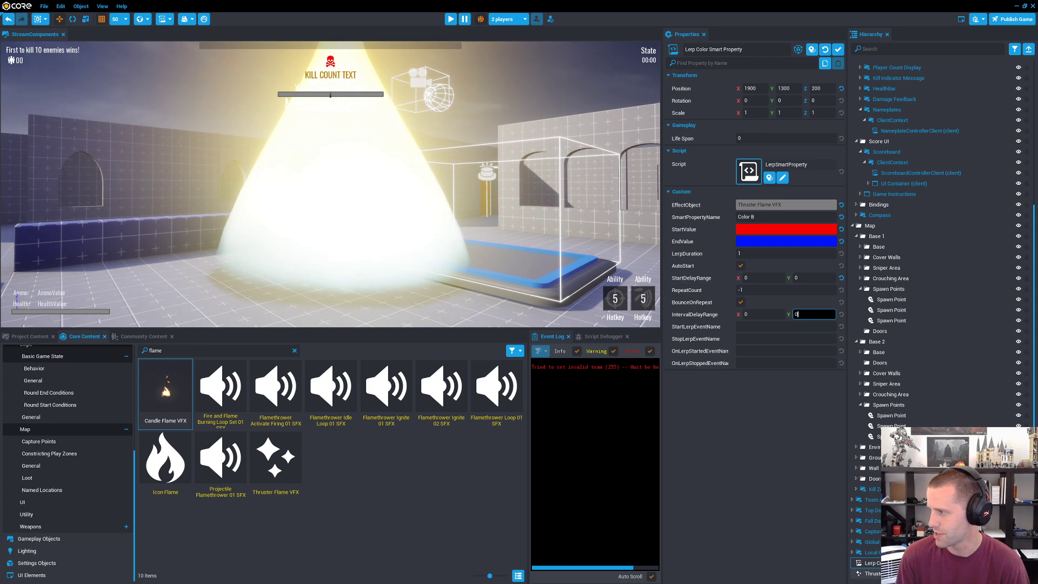
# Step: Put the Lerp Color Smart Property and the Thruster Flame VFX together into a new client context
pyautogui.click(887, 573)
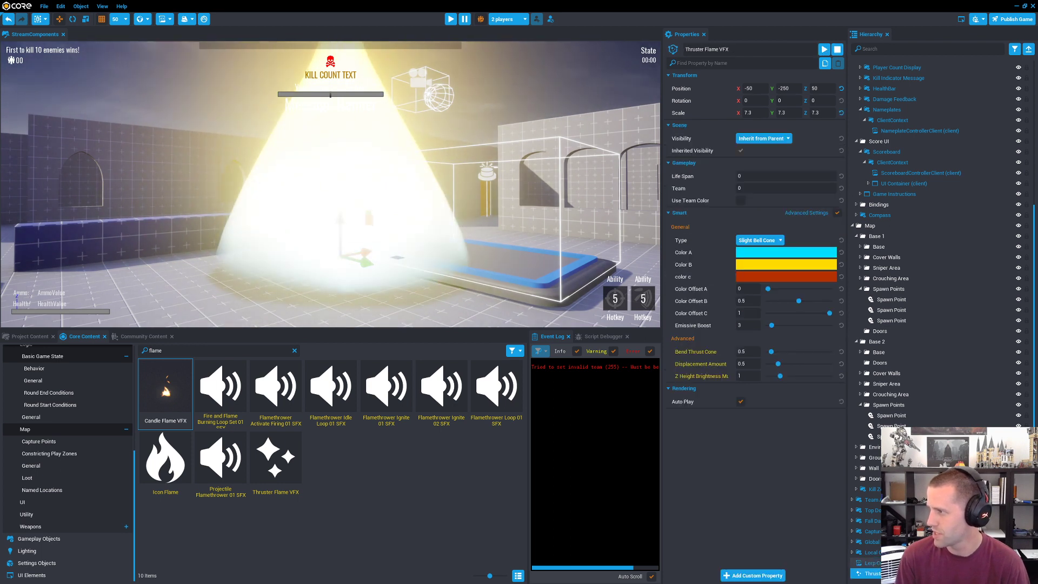
pyautogui.rightClick(908, 573)
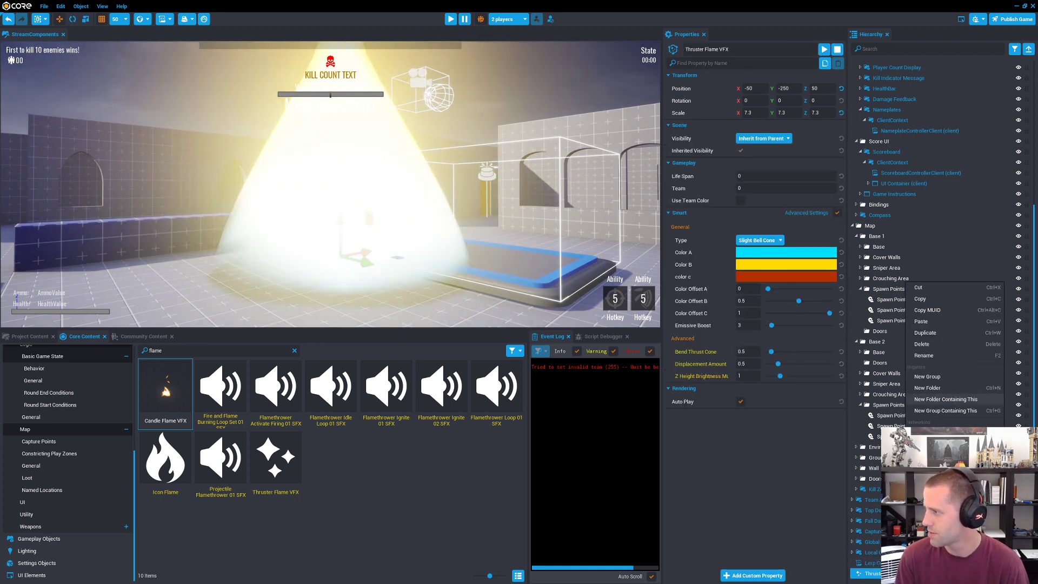
pyautogui.keyDown('ctrl'); pyautogui.click(889, 563); pyautogui.keyUp('ctrl')
pyautogui.rightClick(900, 565)
pyautogui.moveTo(921, 440)
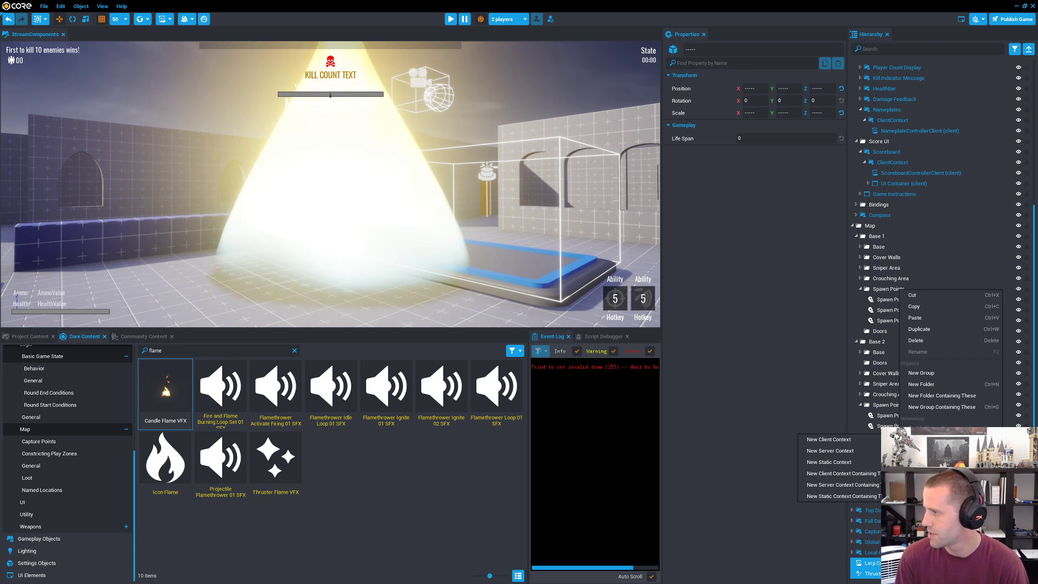
pyautogui.click(862, 476)
pyautogui.click(851, 574)
pyautogui.scroll(-2, 854, 573)
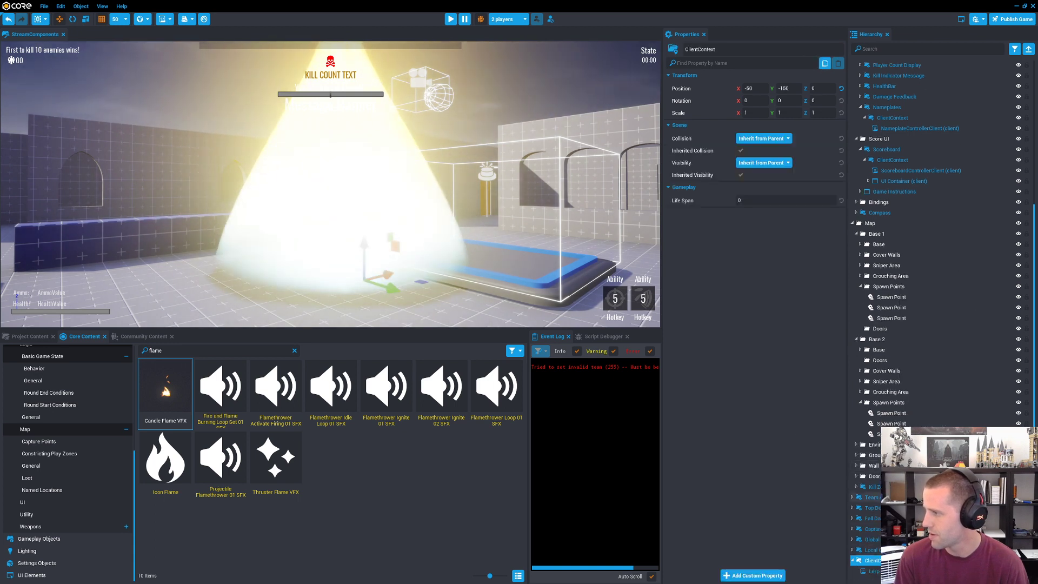
pyautogui.click(873, 563)
# Step: Turn off multiplayer preview, play the map in single-player preview and run the character over to the Thruster Flame VFX
pyautogui.click(481, 20)
pyautogui.click(450, 19)
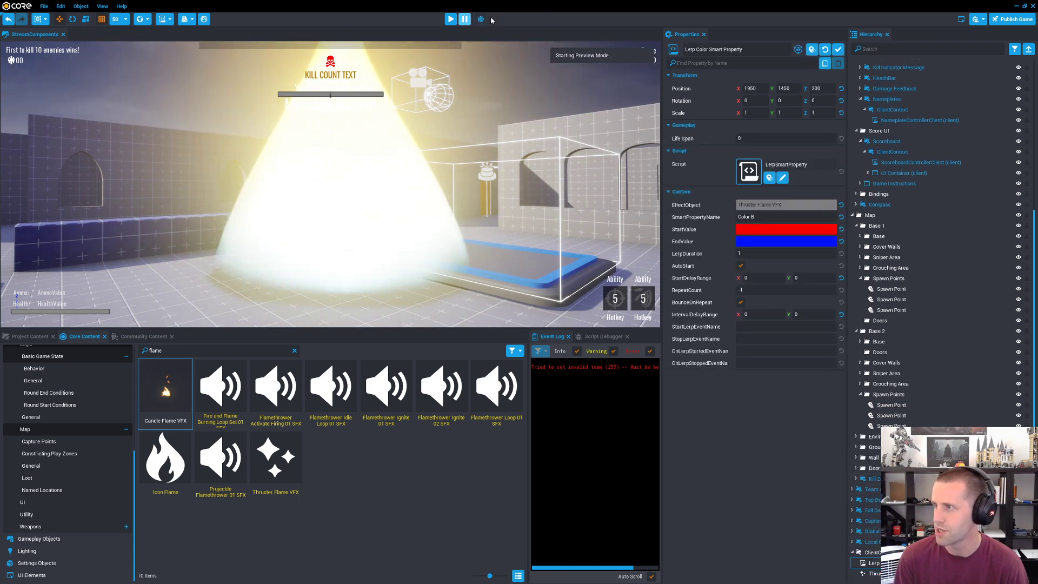
pyautogui.press('d')
pyautogui.press('s')
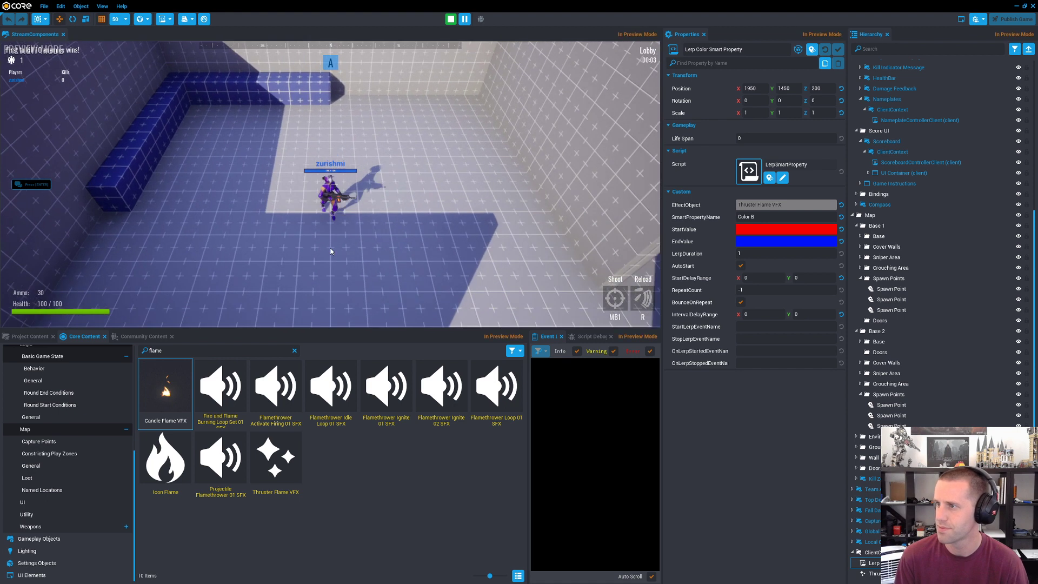
pyautogui.press('w')
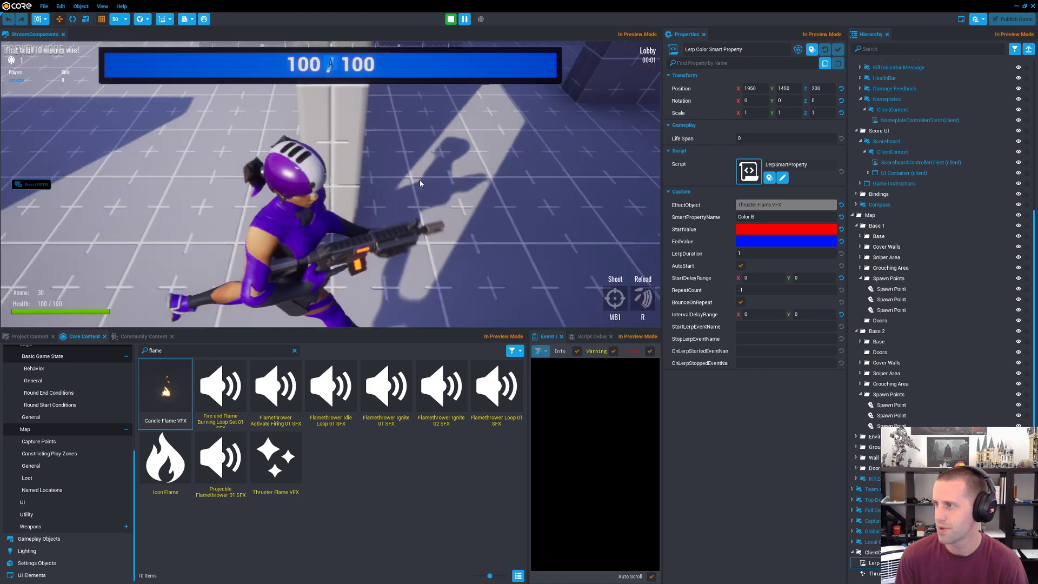
pyautogui.press('d')
pyautogui.press('s')
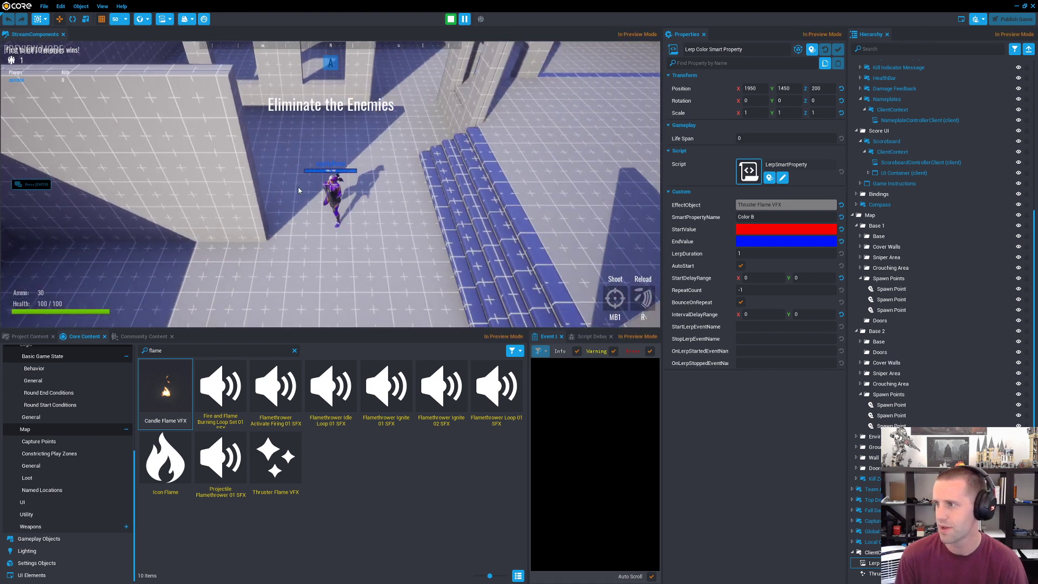
pyautogui.press('s')
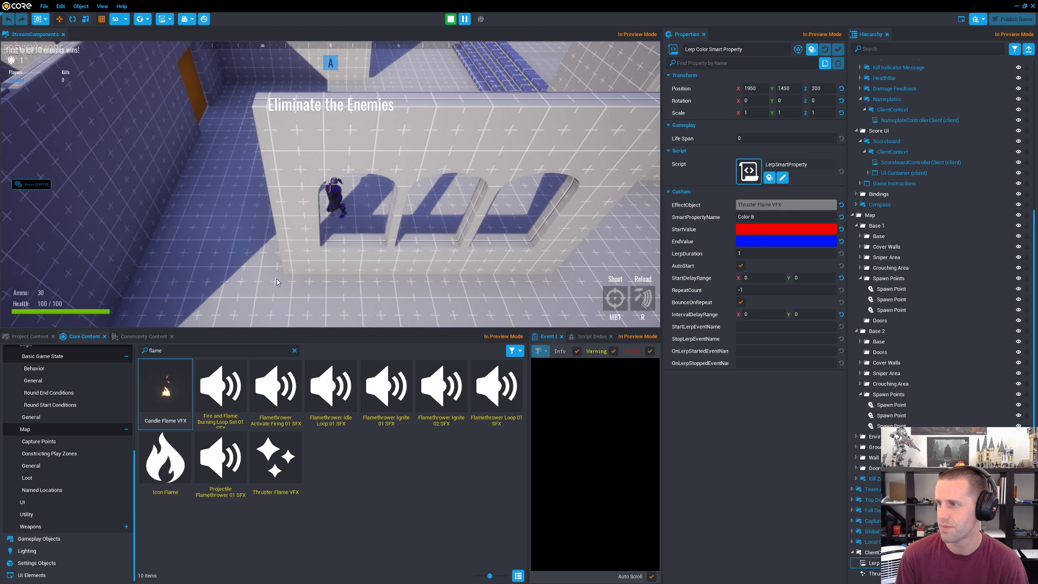
pyautogui.press('a')
pyautogui.press('s')
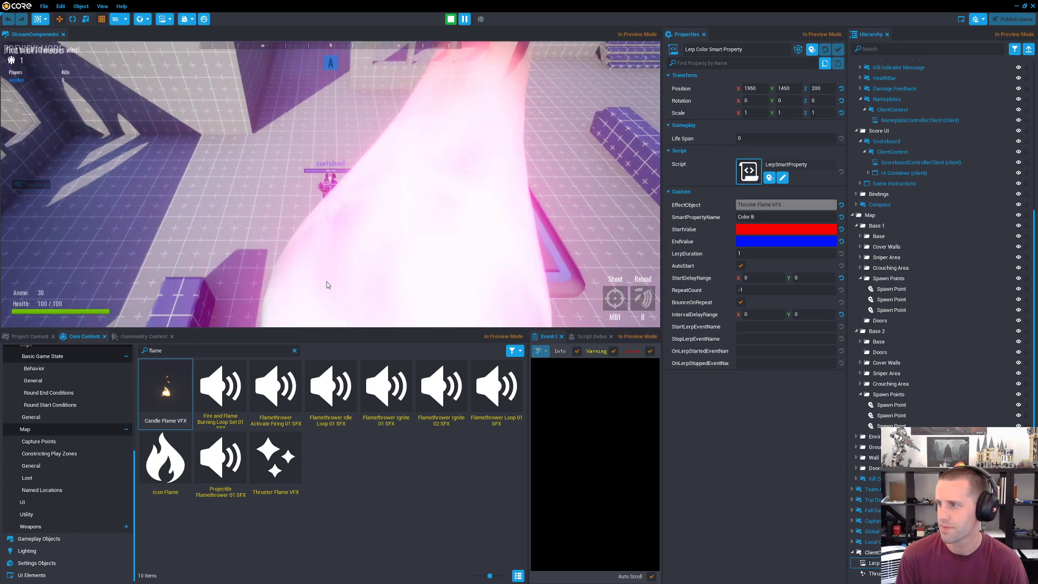
pyautogui.press('s')
pyautogui.press('d')
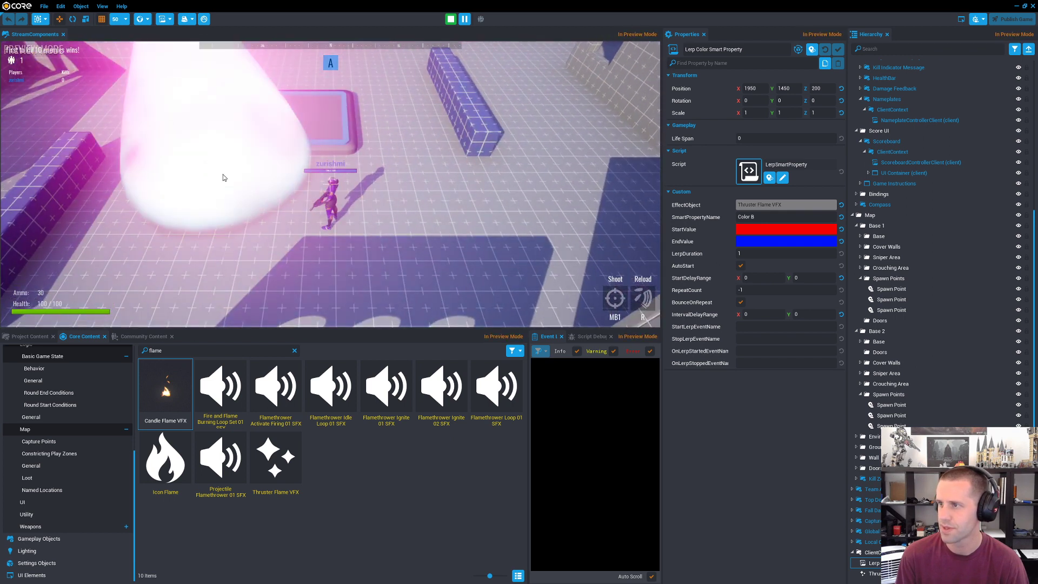
pyautogui.press('w')
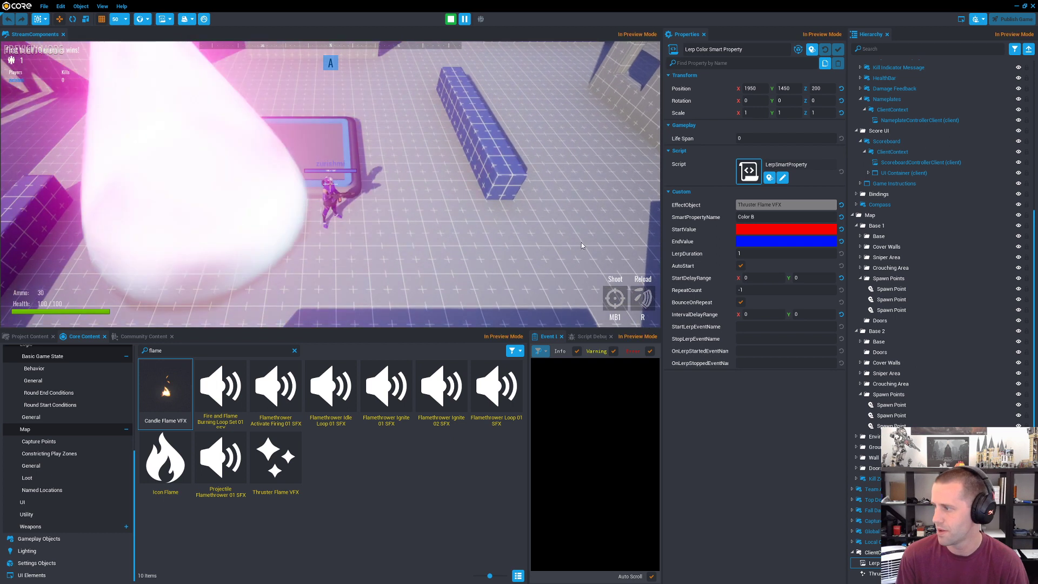
# Step: Inspect the Thruster Flame VFX's Color B in the paused preview, collapsing the hierarchy to reach it, and resume play
pyautogui.click(887, 573)
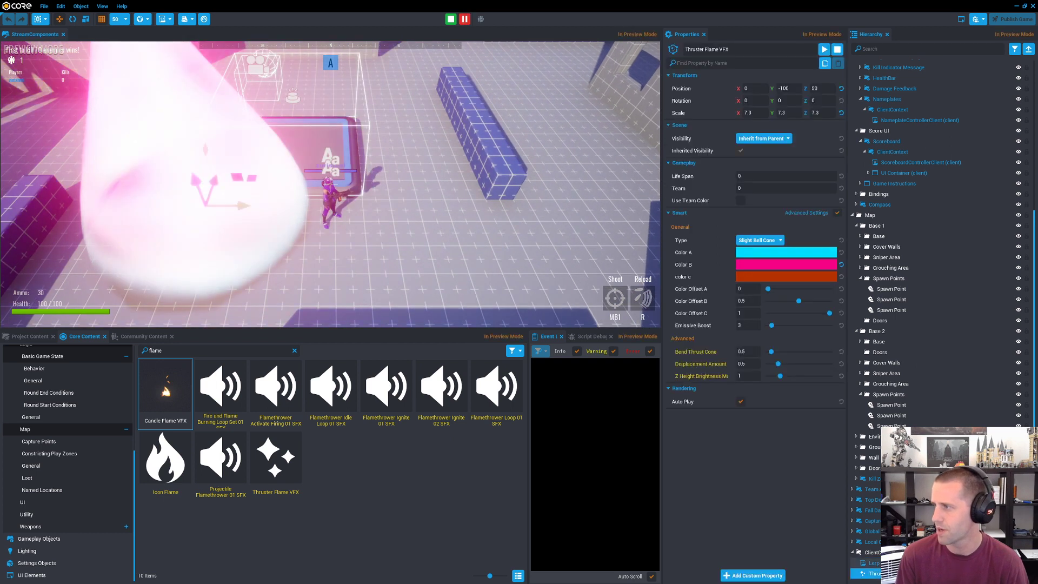
pyautogui.click(888, 563)
pyautogui.click(888, 574)
pyautogui.click(500, 222)
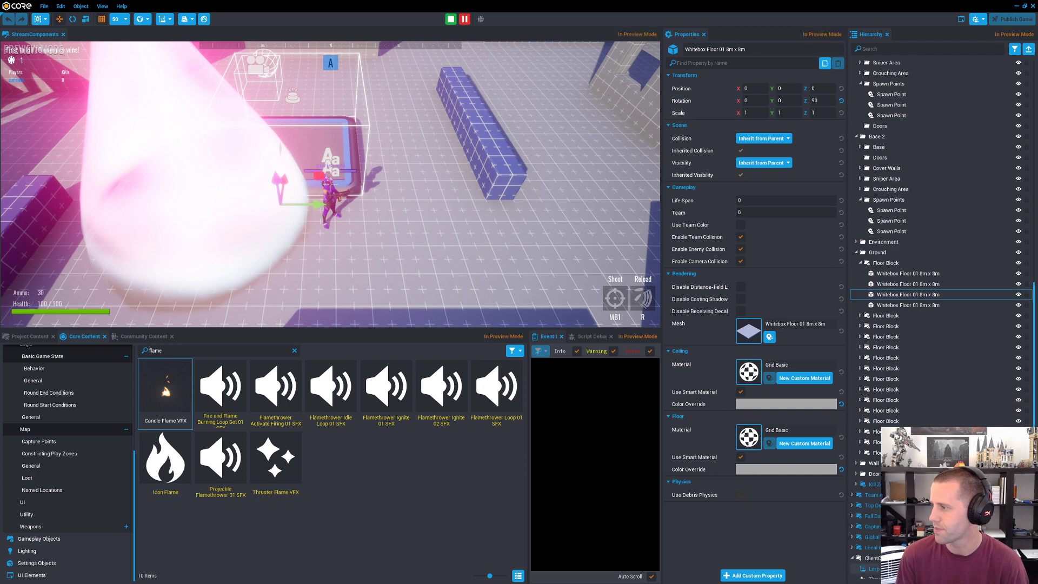
pyautogui.click(1028, 49)
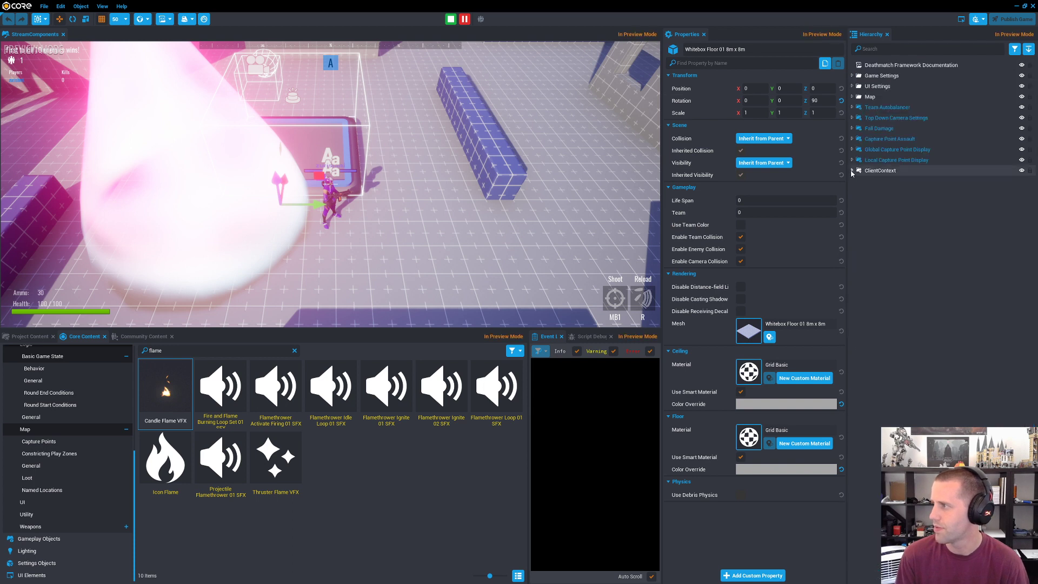
pyautogui.click(879, 191)
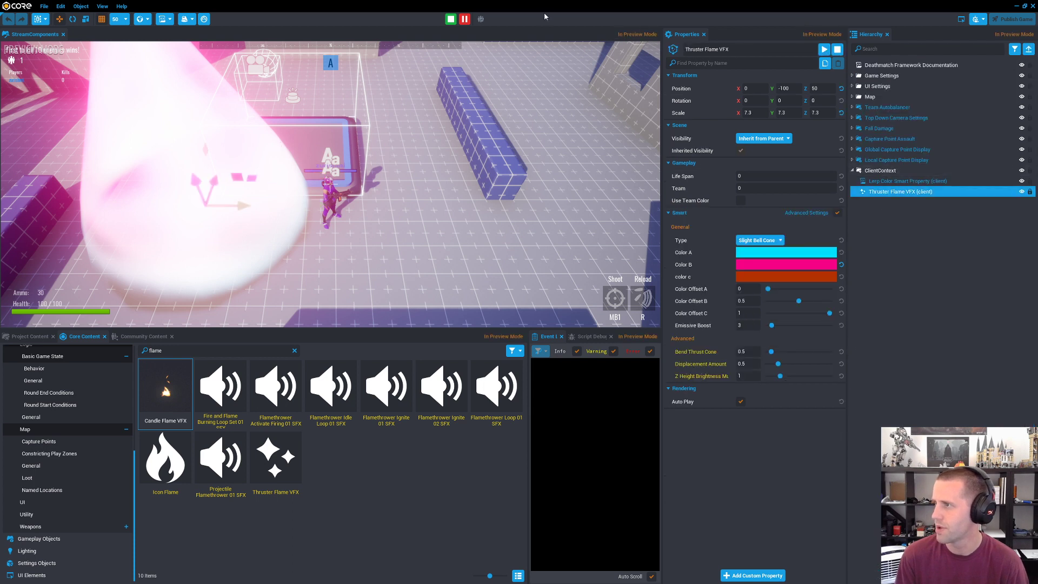
pyautogui.click(468, 23)
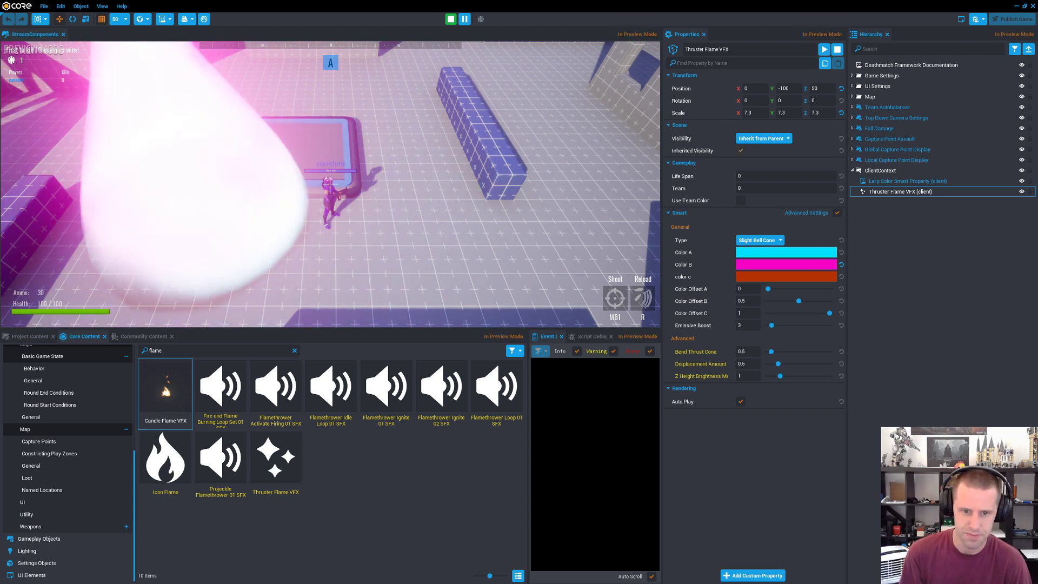
# Step: Move the character around the flame to watch its color animation, and end the preview
pyautogui.press('w')
pyautogui.press('a')
pyautogui.press('a')
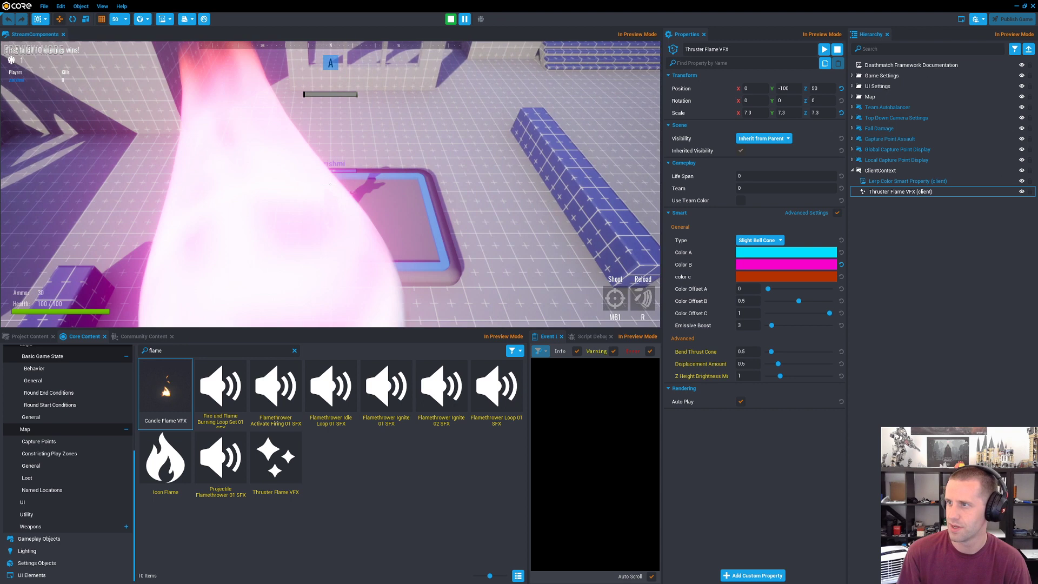
pyautogui.press('s')
pyautogui.press('d')
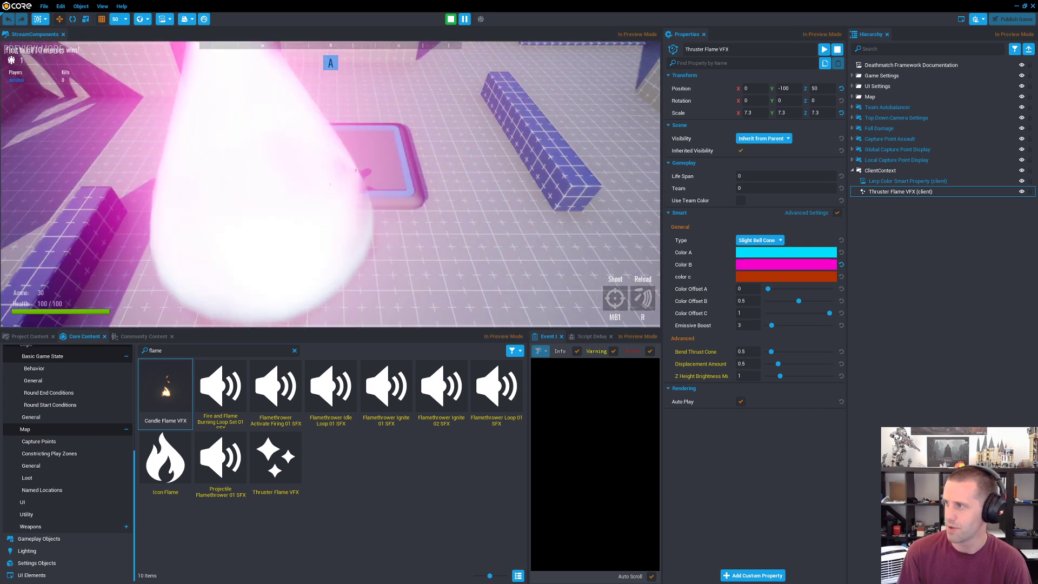
pyautogui.press('w')
pyautogui.press('a')
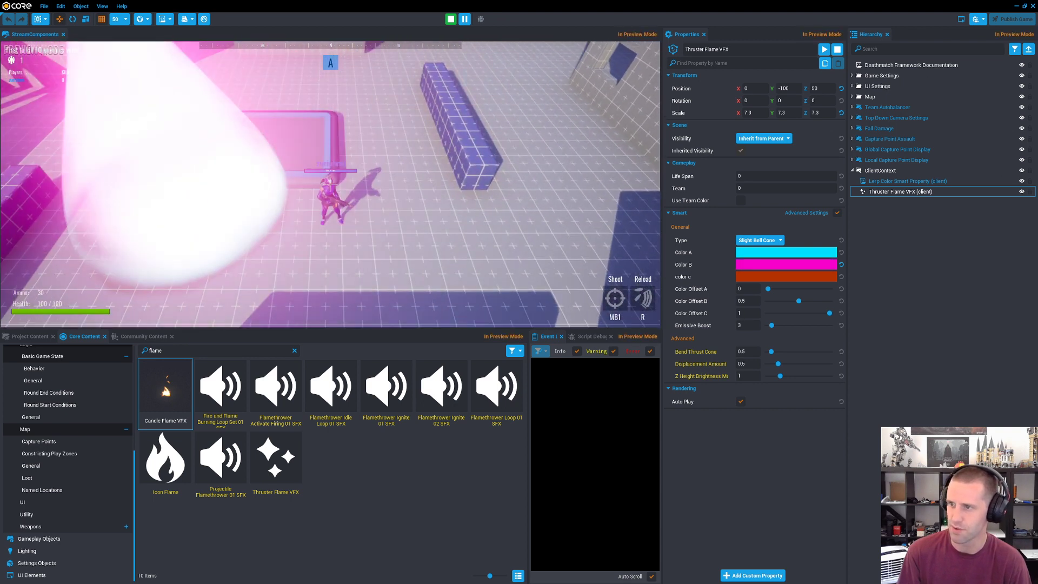
pyautogui.press('=')
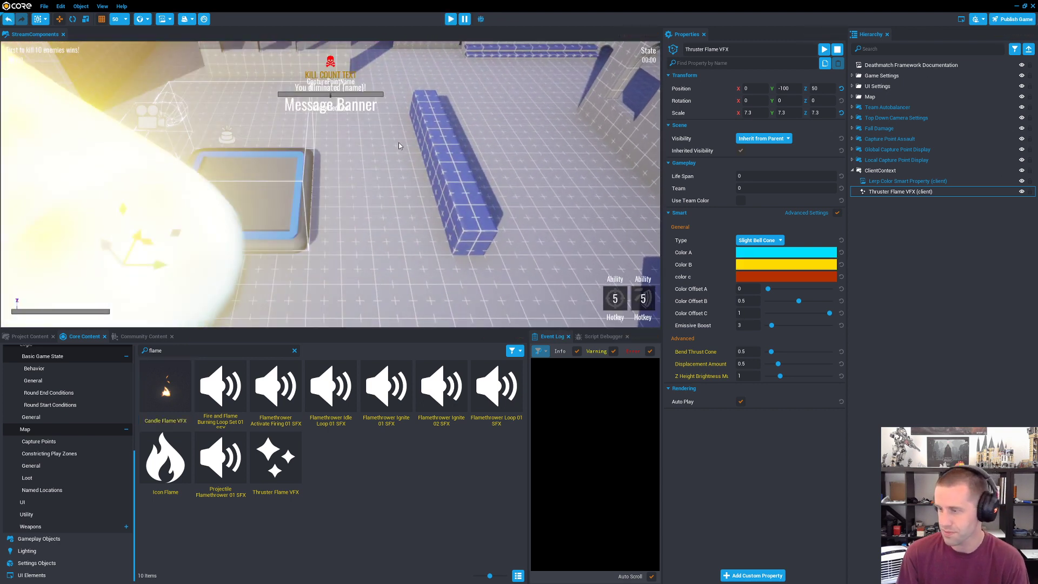
# Step: Add an Object Rotator from the Utility game components to the hierarchy
pyautogui.click(27, 515)
pyautogui.moveTo(377, 270); pyautogui.dragTo(236, 288, button='right')
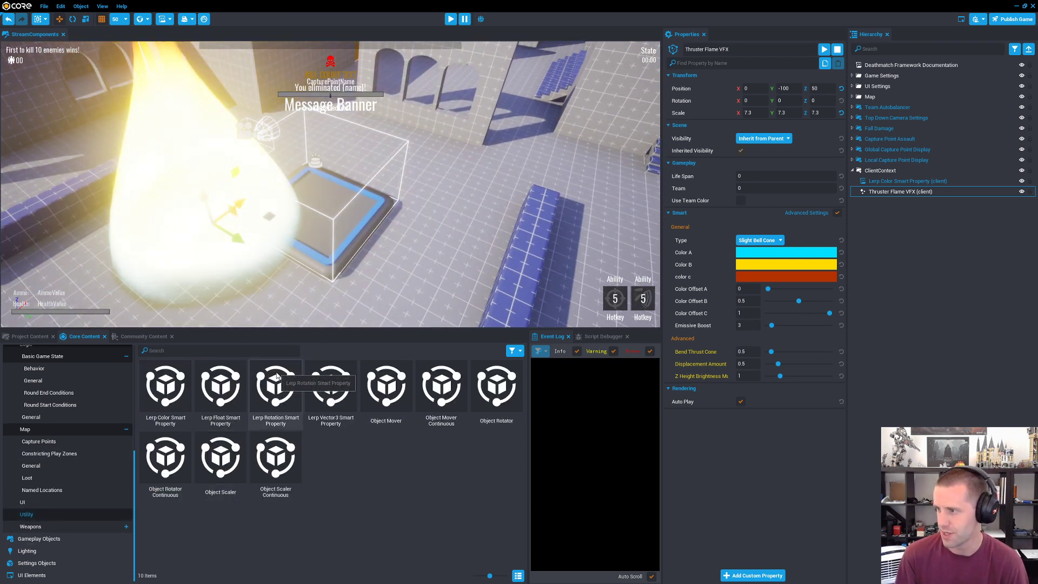
pyautogui.moveTo(496, 385); pyautogui.dragTo(920, 279)
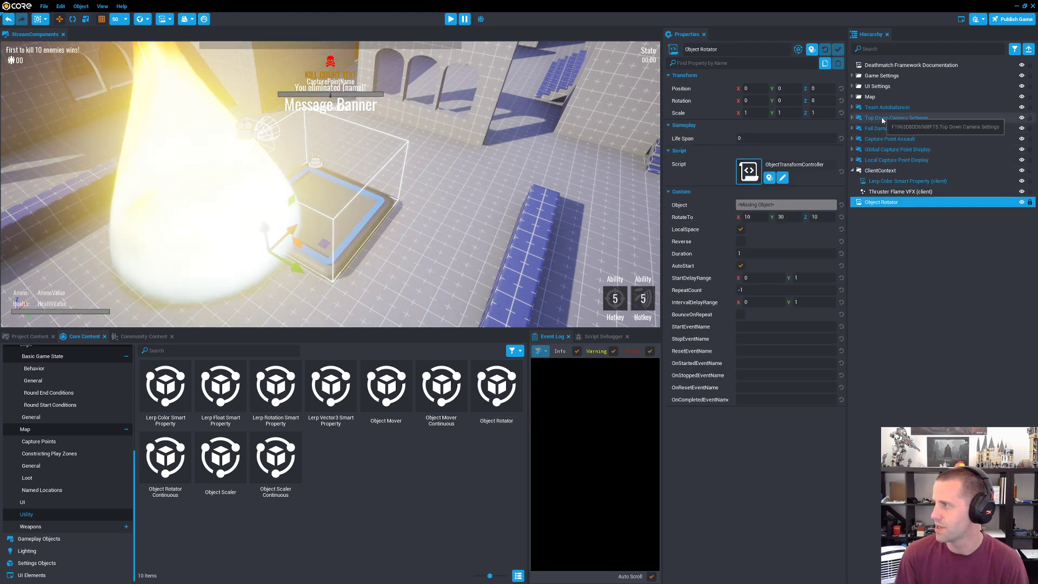
# Step: Deinstance Capture Point Assault and enable networking for it and all its descendants
pyautogui.click(886, 139)
pyautogui.rightClick(889, 140)
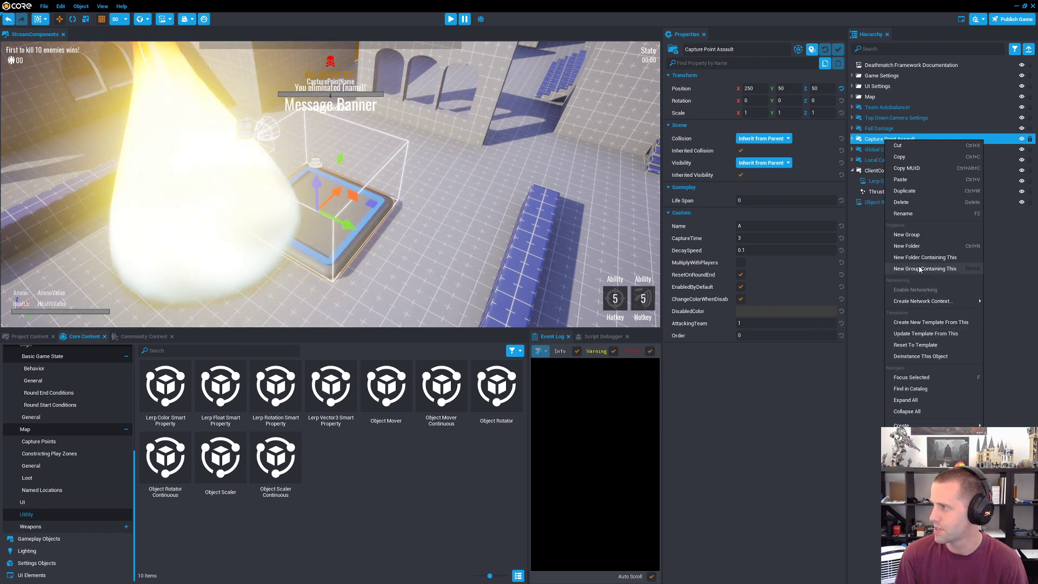
pyautogui.click(916, 357)
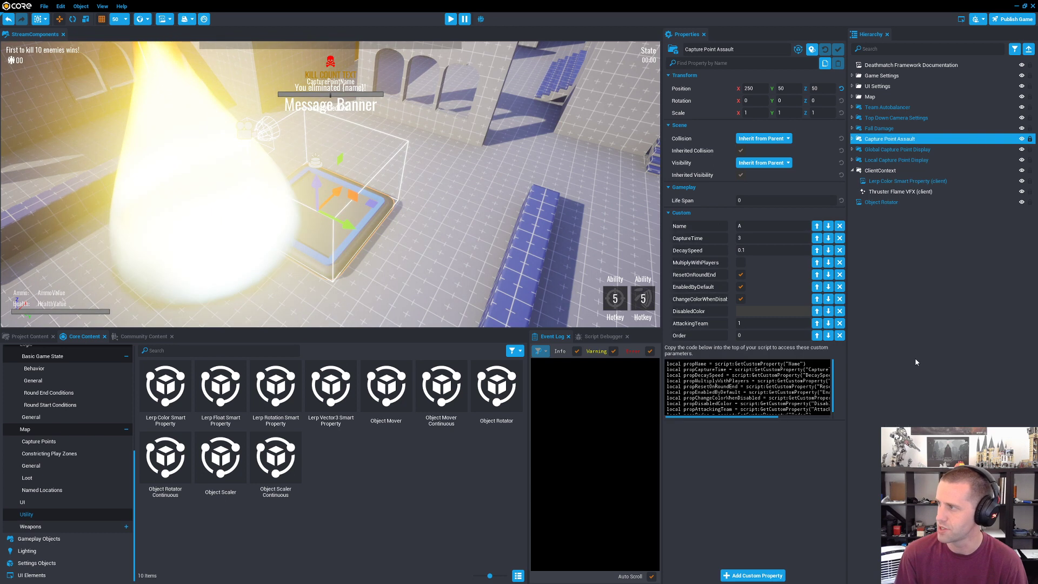
pyautogui.rightClick(889, 138)
pyautogui.click(919, 290)
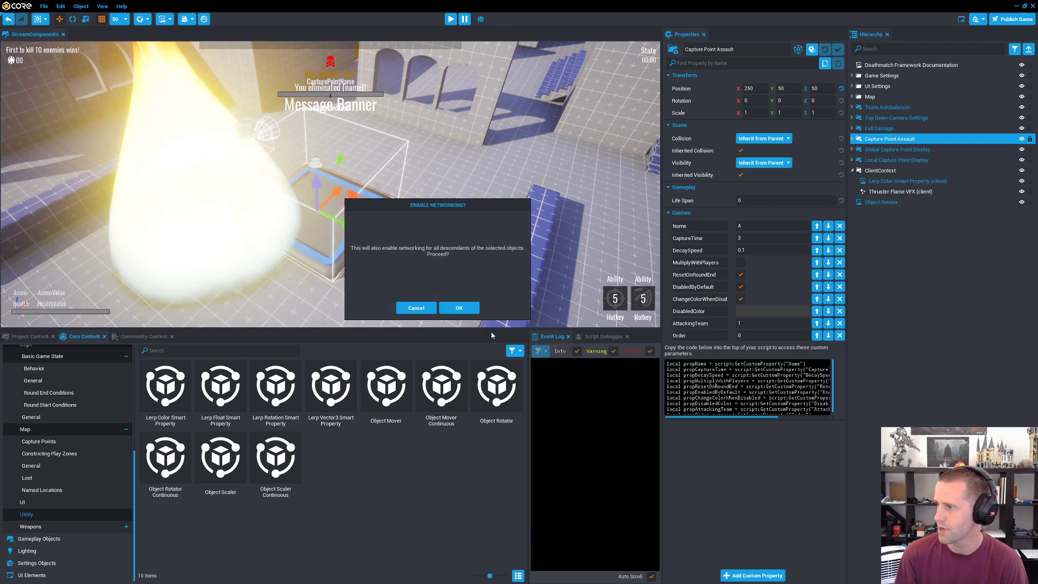
pyautogui.click(458, 307)
# Step: Assign Capture Point Assault as the Object Rotator's Object and move the ClientContext with the flame to X 1100, Y 1000
pyautogui.click(889, 202)
pyautogui.moveTo(897, 139); pyautogui.dragTo(760, 206)
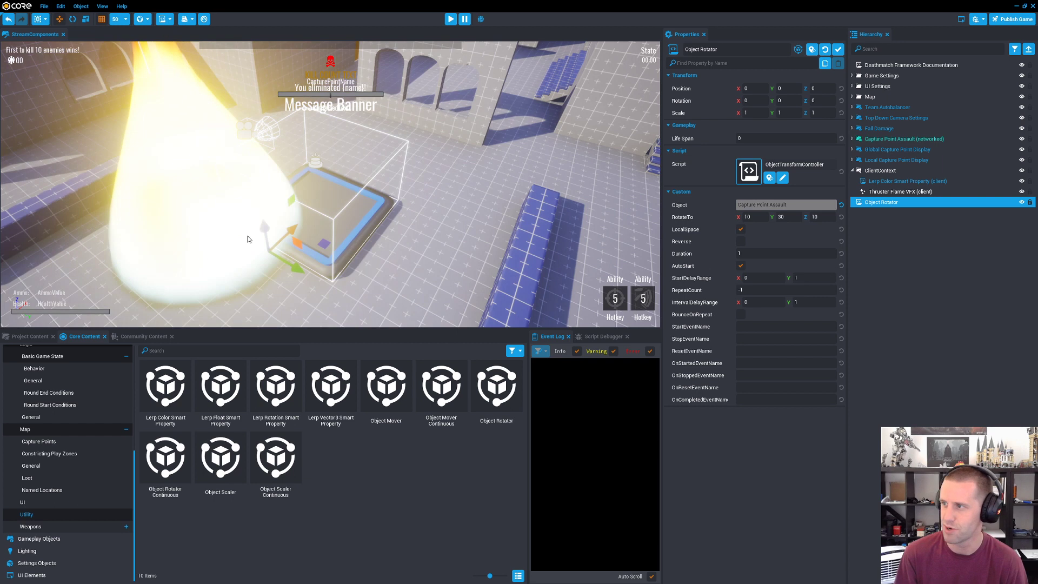
pyautogui.click(913, 170)
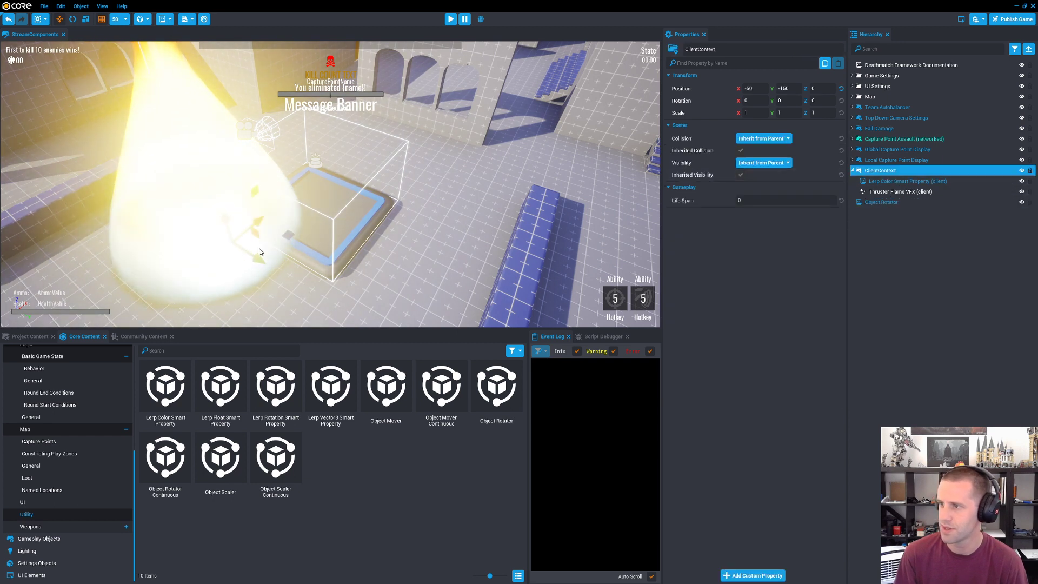
pyautogui.click(886, 202)
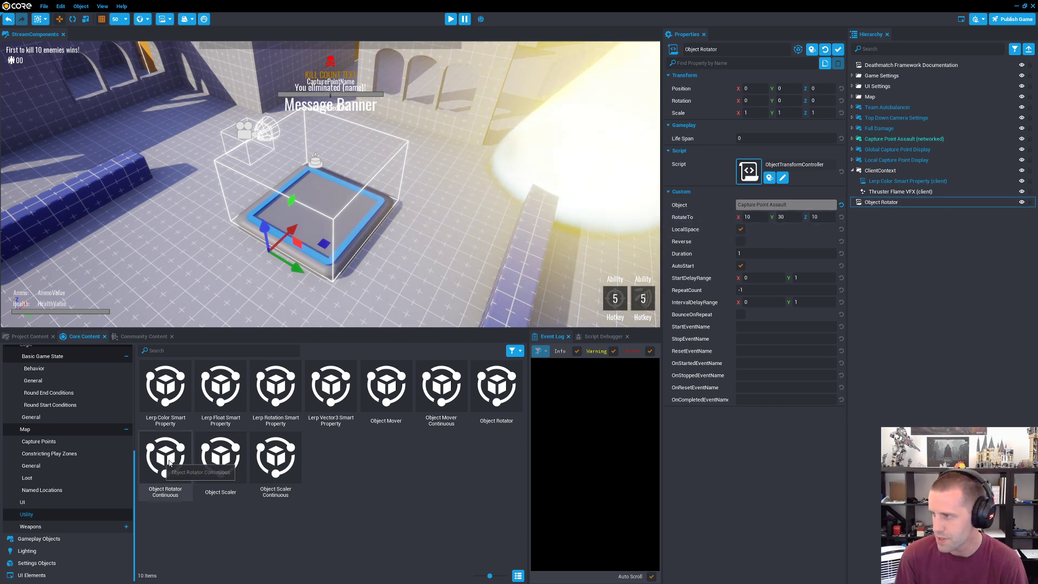
# Step: Replace the Object Rotator with an Object Rotator Continuous and assign Capture Point Assault as its Object
pyautogui.moveTo(168, 462); pyautogui.dragTo(880, 219)
pyautogui.click(880, 203)
pyautogui.press('Delete')
pyautogui.click(891, 202)
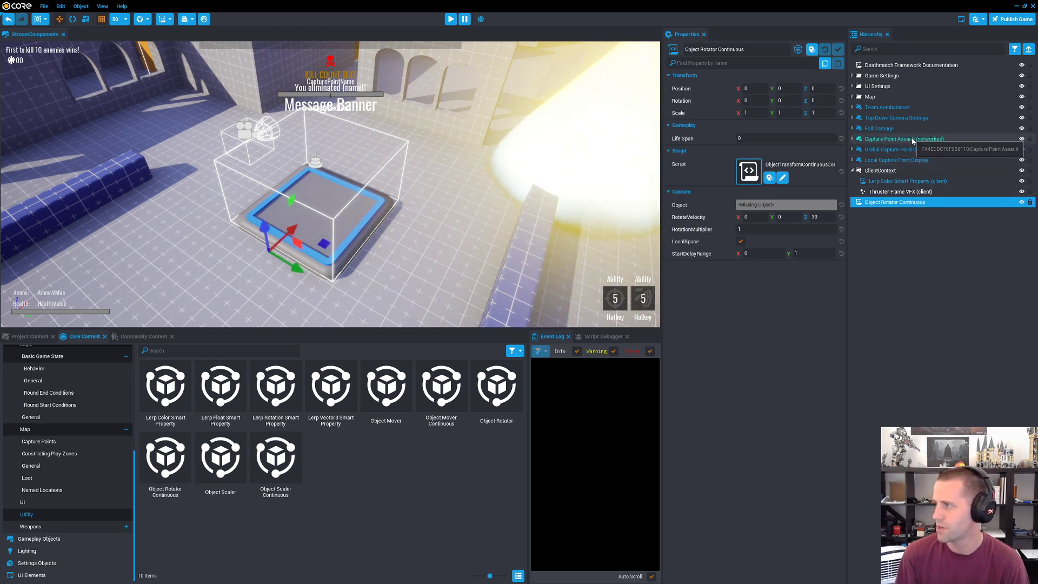
pyautogui.moveTo(913, 139); pyautogui.dragTo(776, 204)
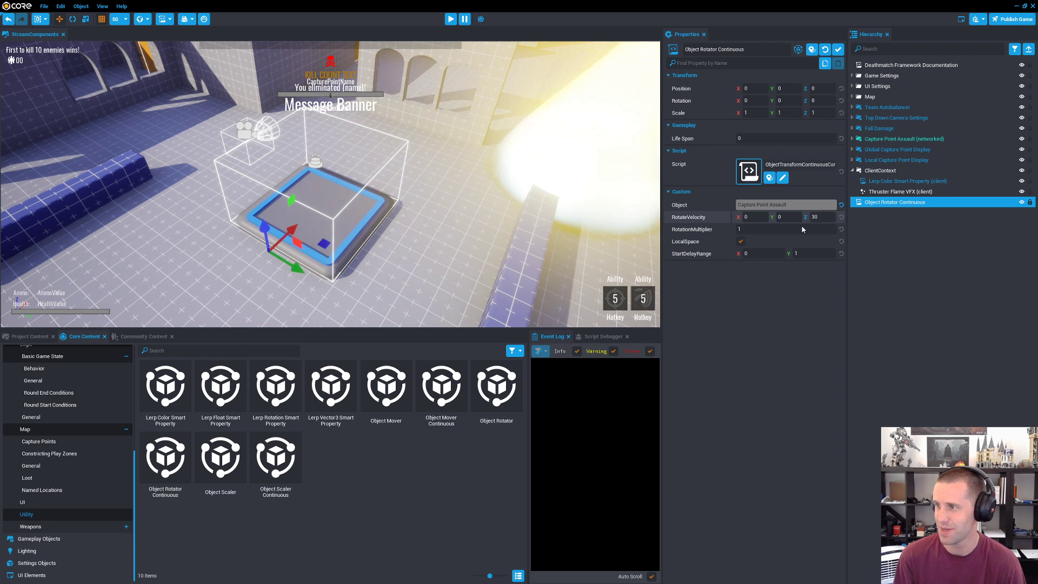
# Step: Set the Object Rotator Continuous's StartDelayRange Y to 0 and start a preview of the map
pyautogui.moveTo(415, 225); pyautogui.dragTo(481, 222, button='right')
pyautogui.click(822, 217)
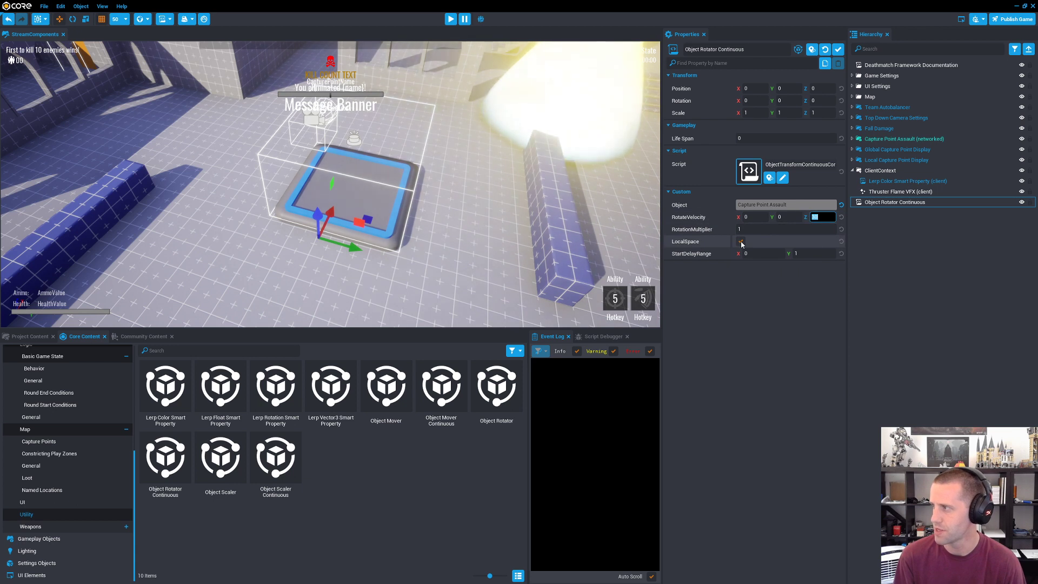
pyautogui.click(808, 253)
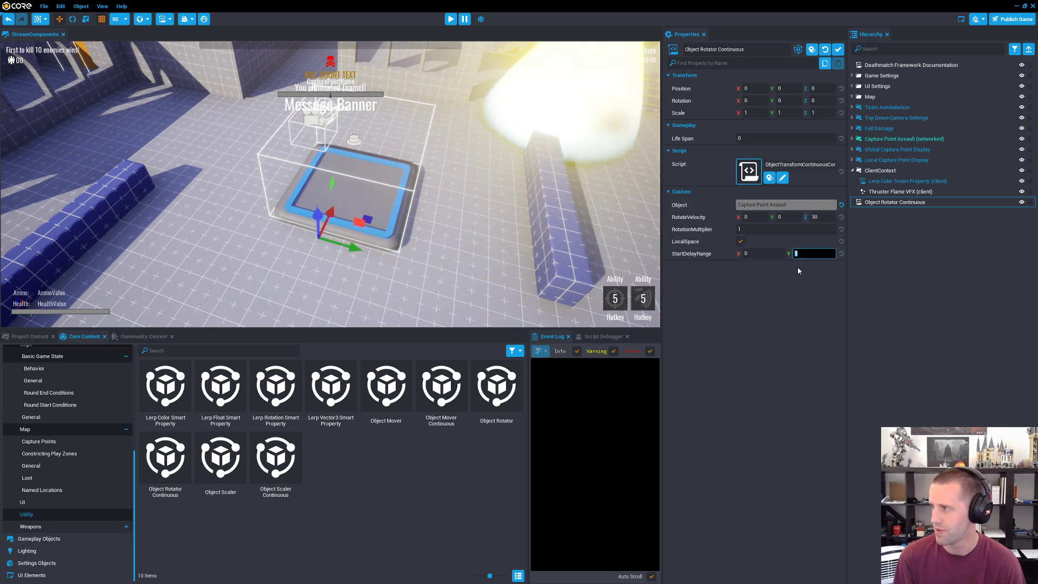
pyautogui.write('0')
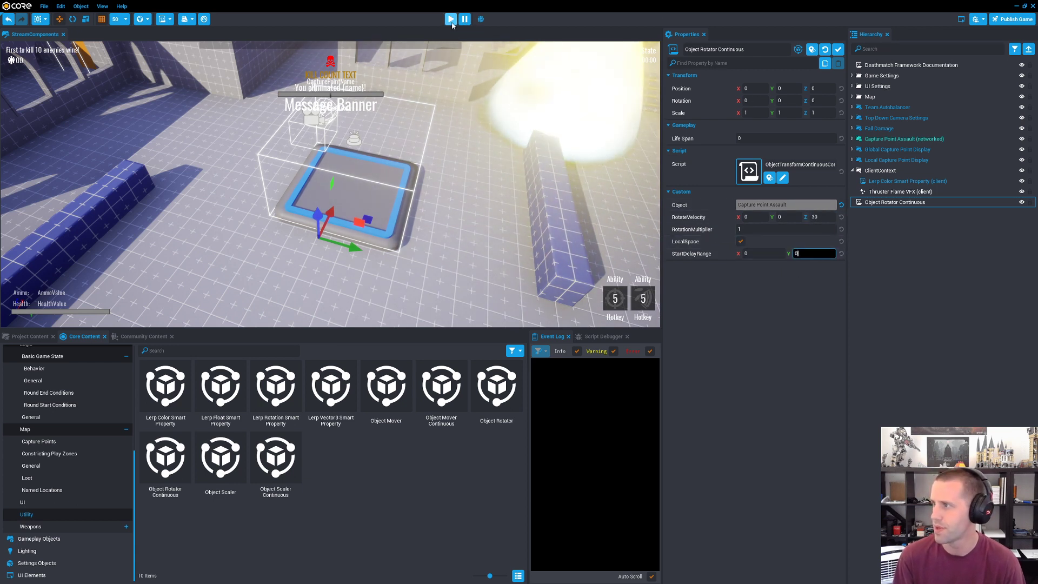
pyautogui.click(451, 22)
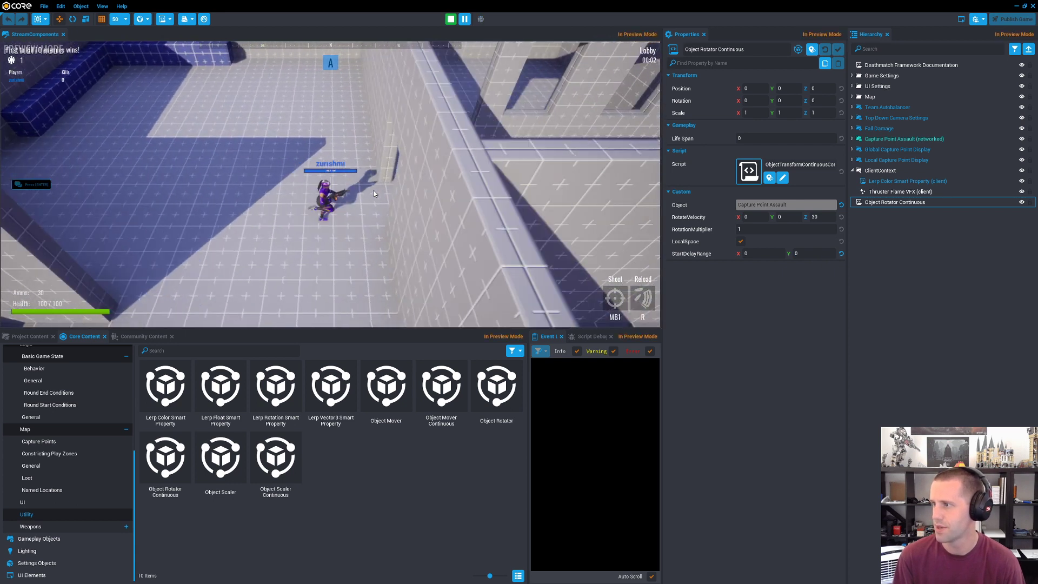
# Step: Walk the player to the rotating capture point, step onto it, and end the preview
pyautogui.press('d')
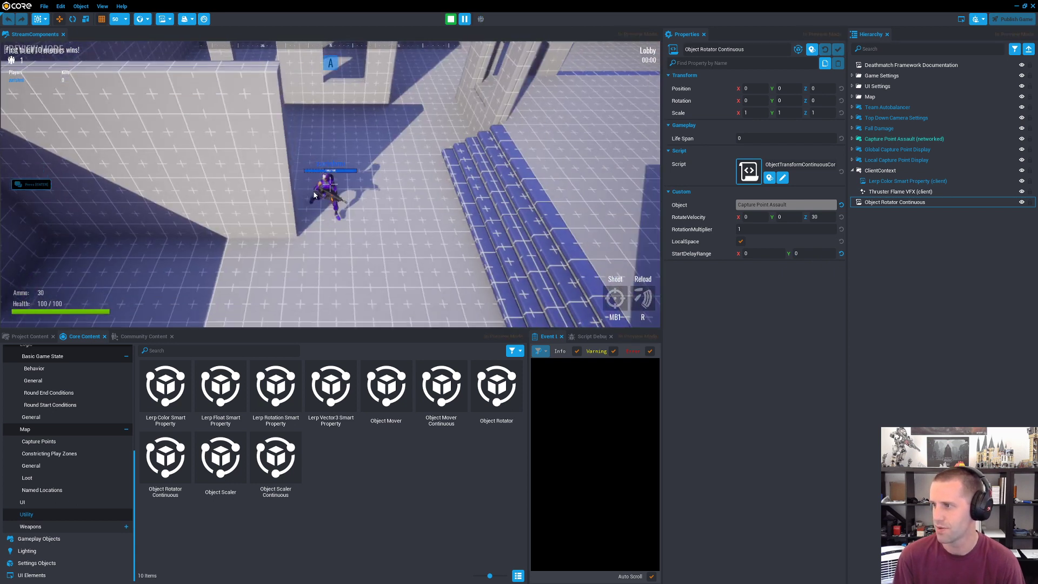
pyautogui.press('s')
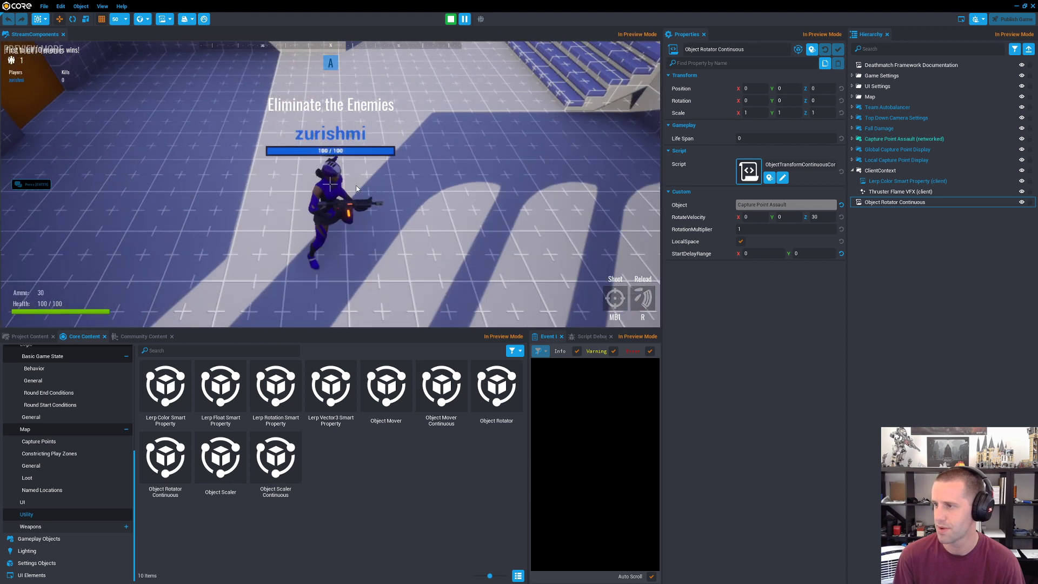
pyautogui.press('s')
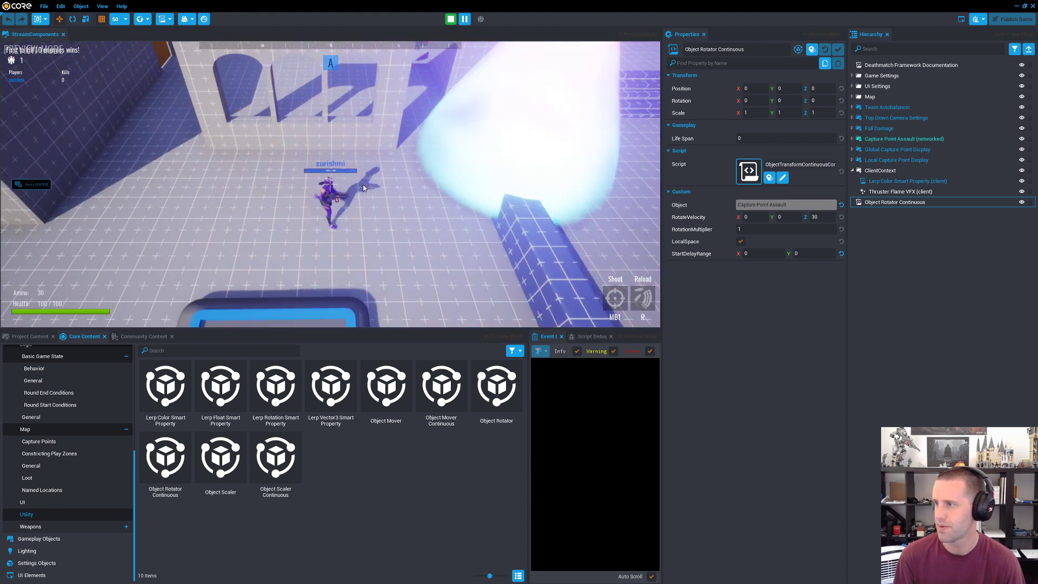
pyautogui.press('s')
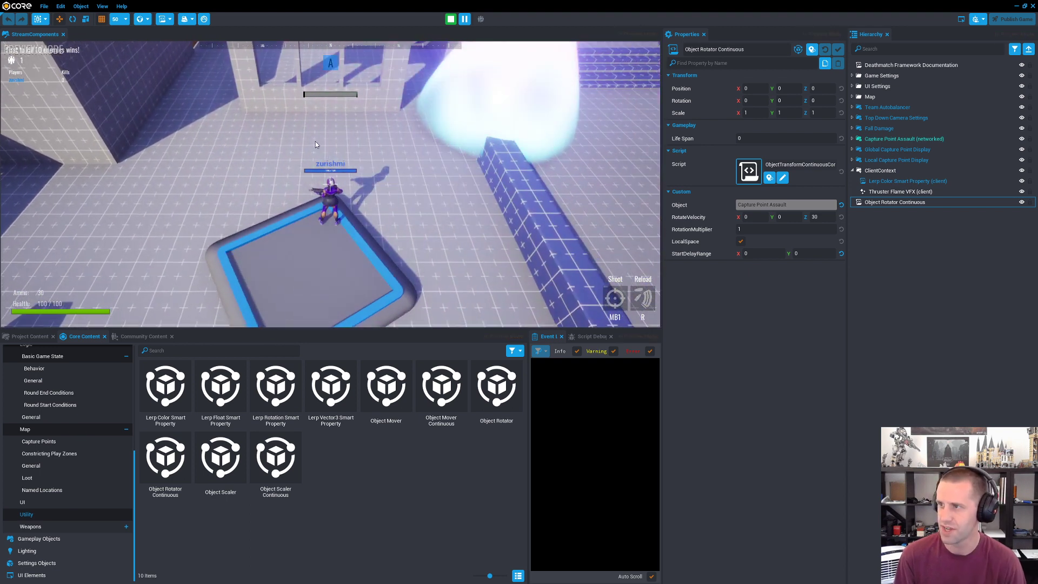
pyautogui.press('=')
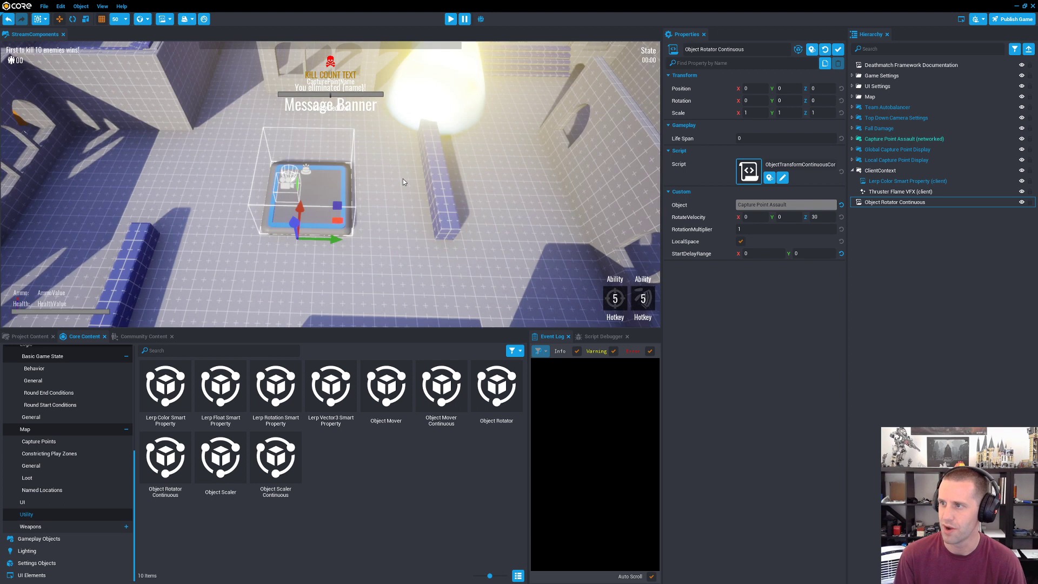
# Step: Group Capture Point Assault and assign the new group as the Object Rotator Continuous's Object
pyautogui.scroll(-3, 403, 181)
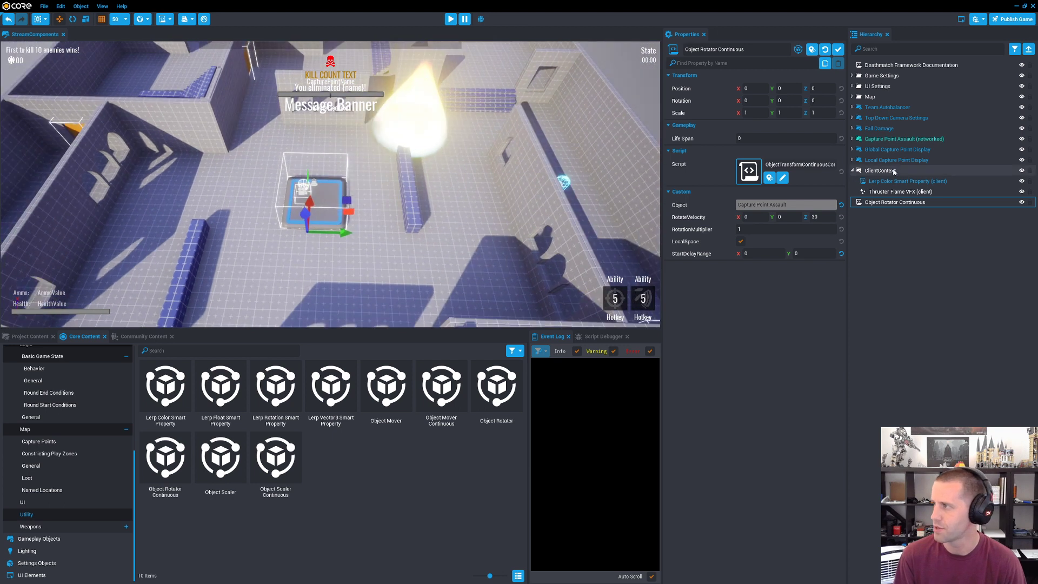
pyautogui.click(900, 140)
pyautogui.click(853, 139)
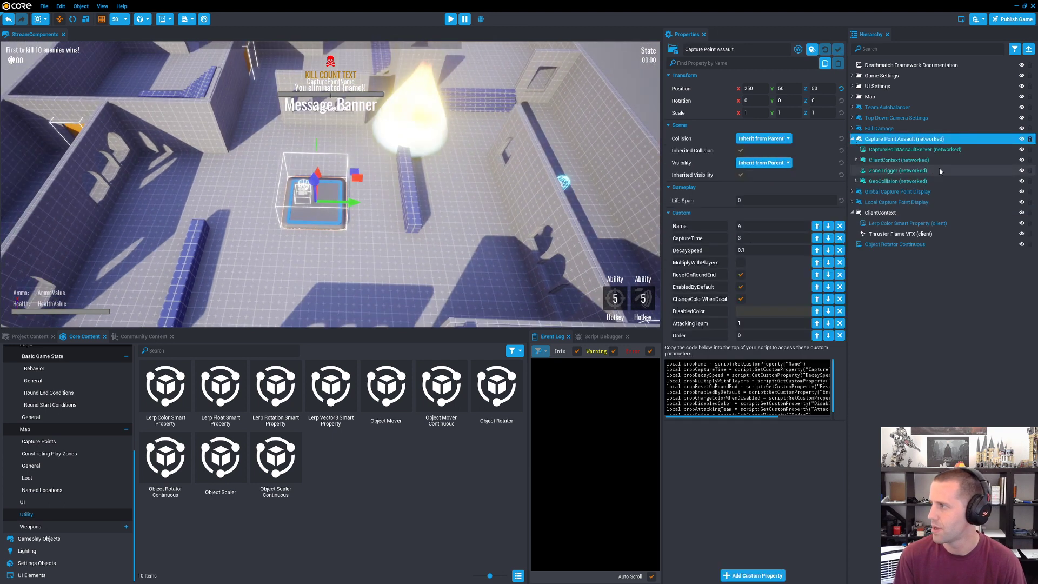
pyautogui.click(897, 181)
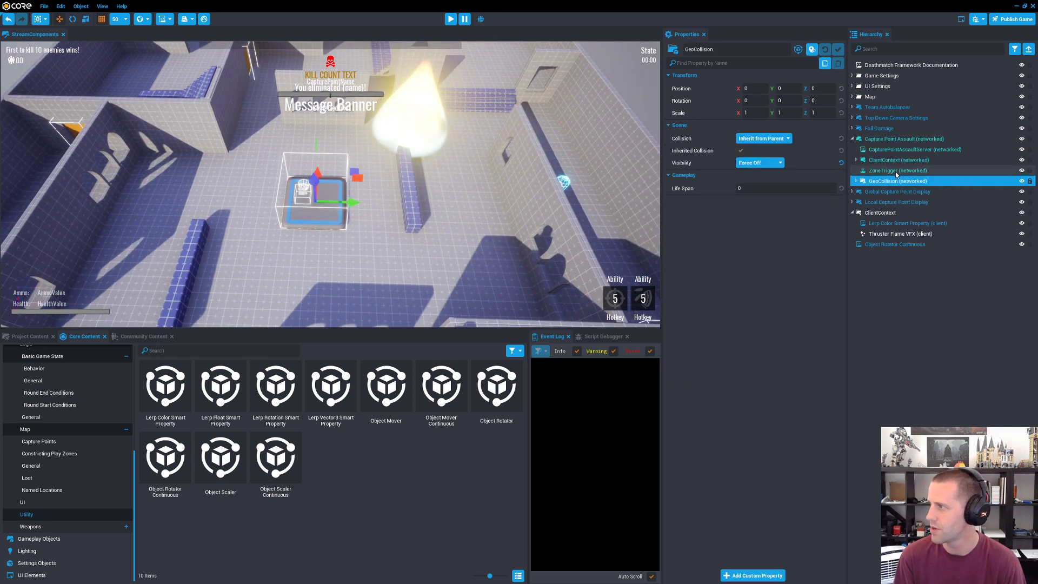
pyautogui.click(880, 140)
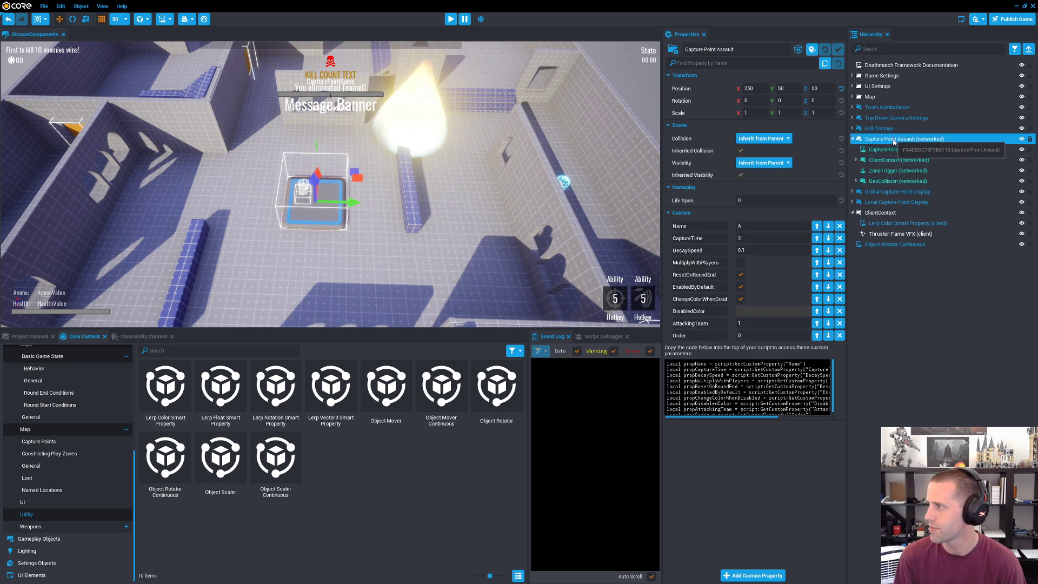
pyautogui.hotkey('ctrl', 'g')
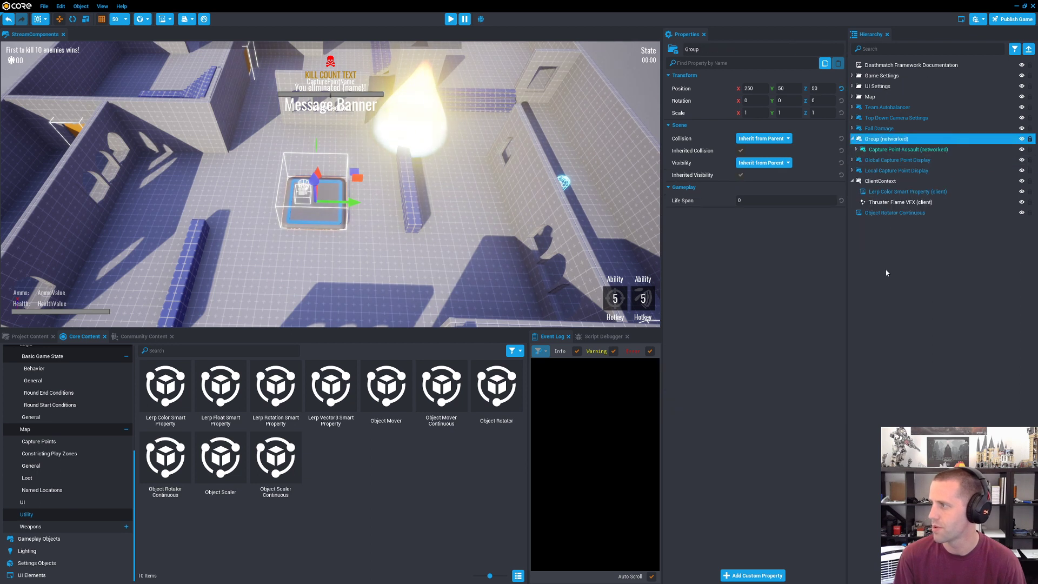
pyautogui.click(894, 212)
pyautogui.moveTo(887, 139); pyautogui.dragTo(836, 206)
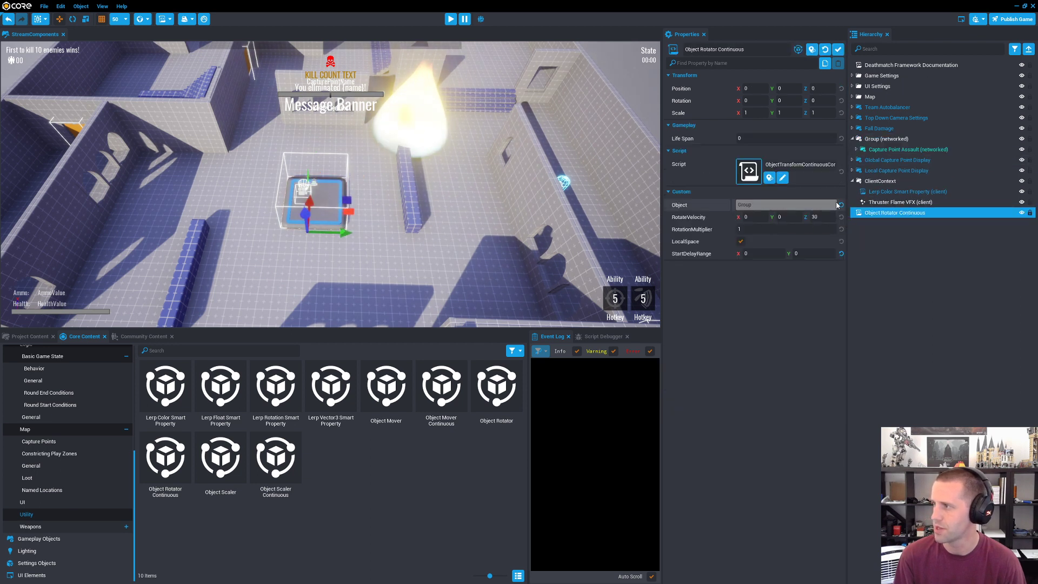
# Step: Offset Capture Point Assault within its group to position X 450, Y 450
pyautogui.click(887, 151)
pyautogui.moveTo(347, 201); pyautogui.dragTo(407, 137)
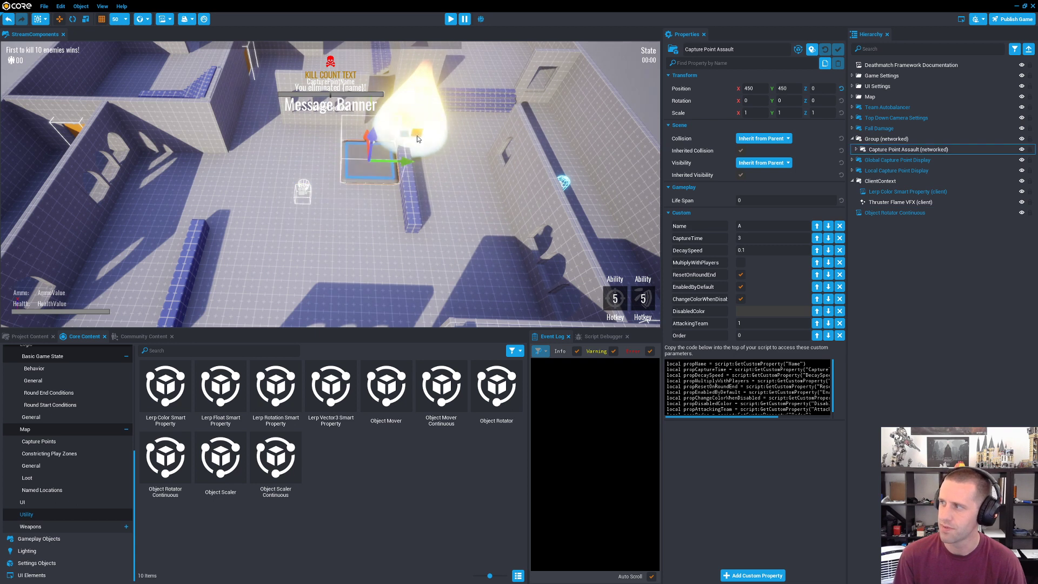
# Step: Try rotating the group 30 degrees about Z, and undo the rotation
pyautogui.click(895, 139)
pyautogui.press('e')
pyautogui.moveTo(348, 201); pyautogui.dragTo(248, 233)
pyautogui.hotkey('ctrl', 'z')
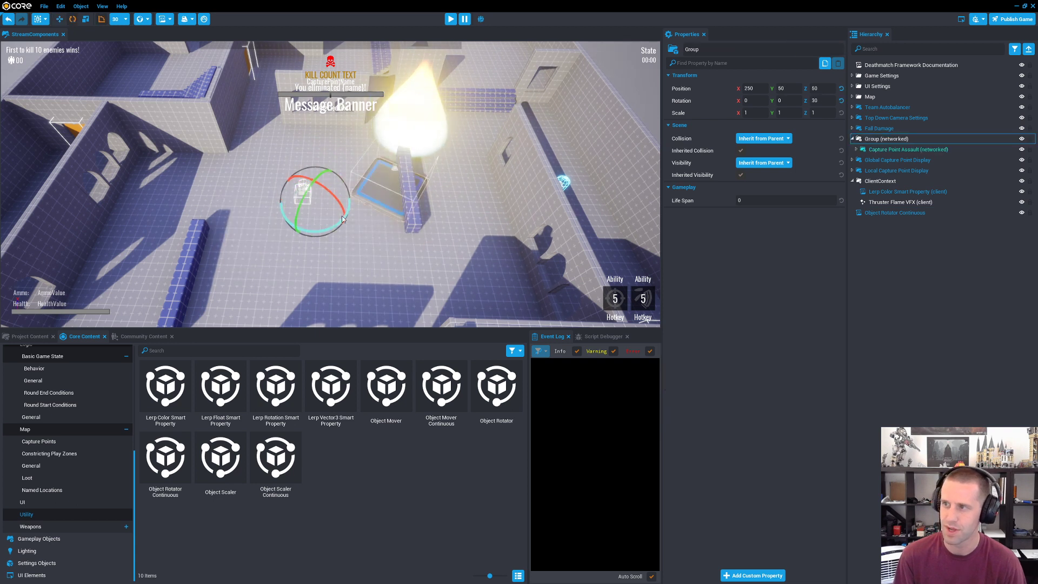
# Step: Preview the map, walk the player through the door to the orbiting capture point, and end the preview
pyautogui.click(453, 22)
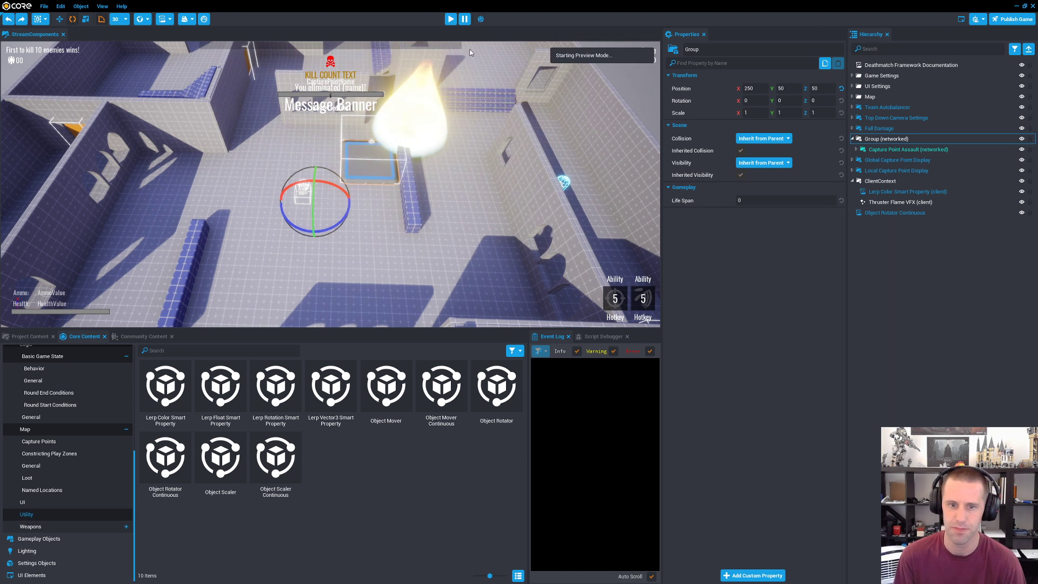
pyautogui.press('s')
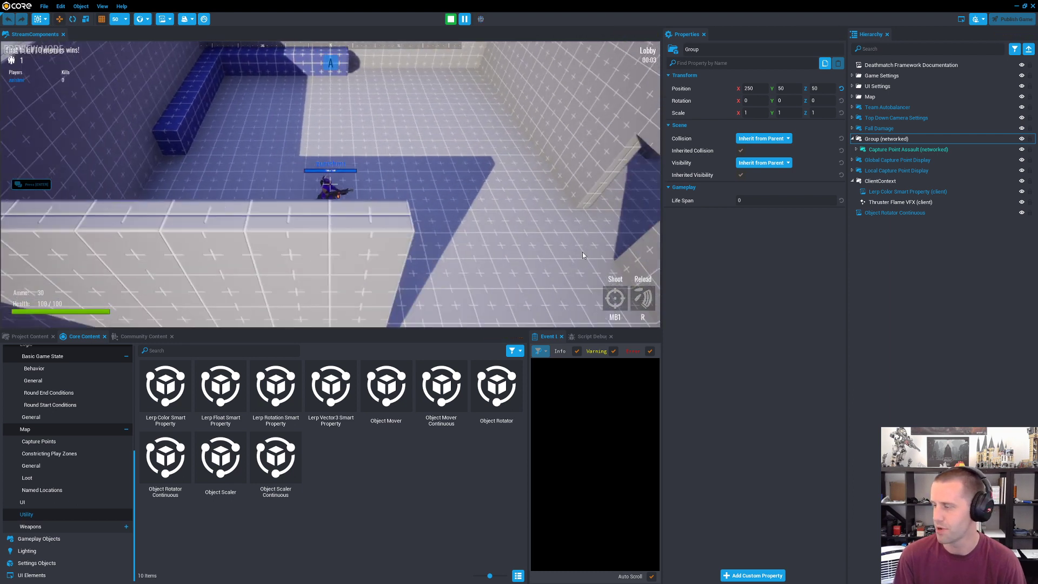
pyautogui.press('d')
pyautogui.press('d')
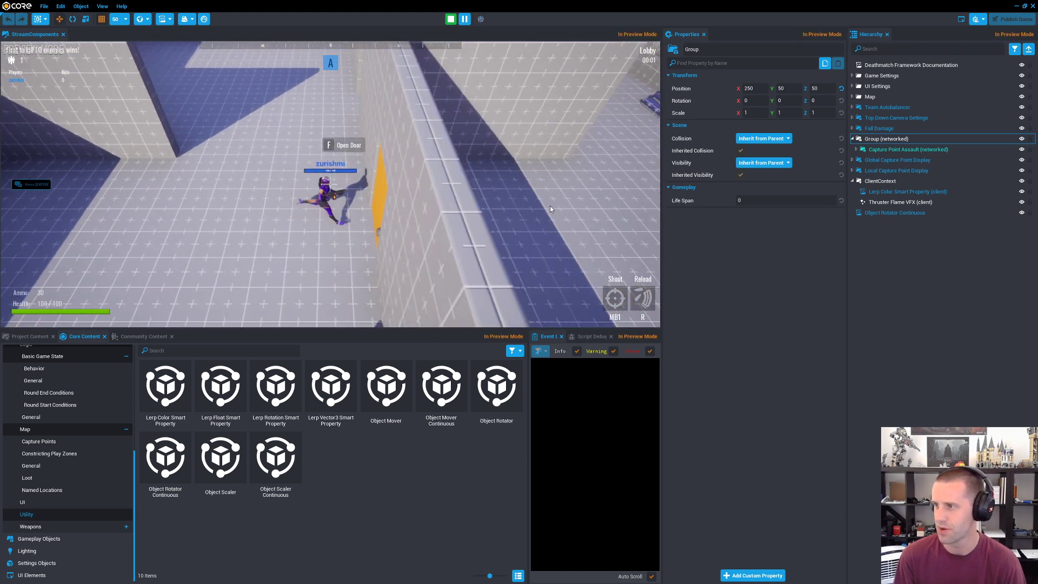
pyautogui.press('f')
pyautogui.press('s')
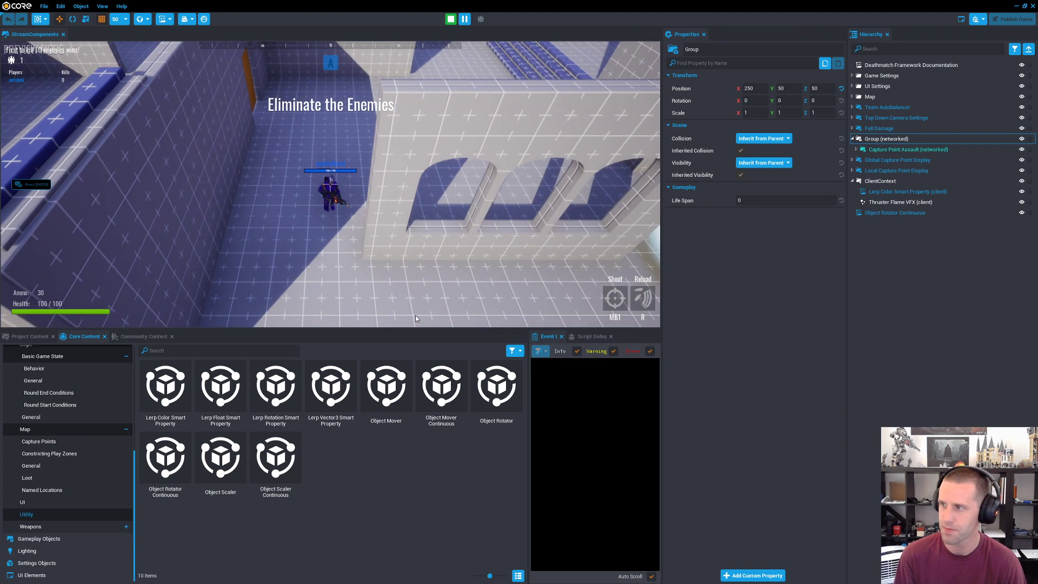
pyautogui.press('d')
pyautogui.press('a')
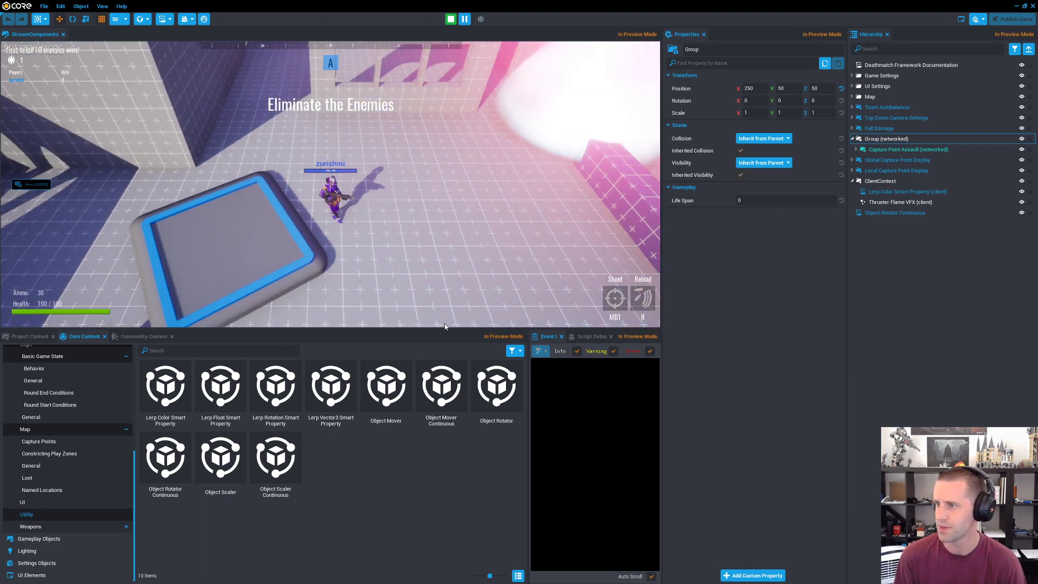
pyautogui.press('w')
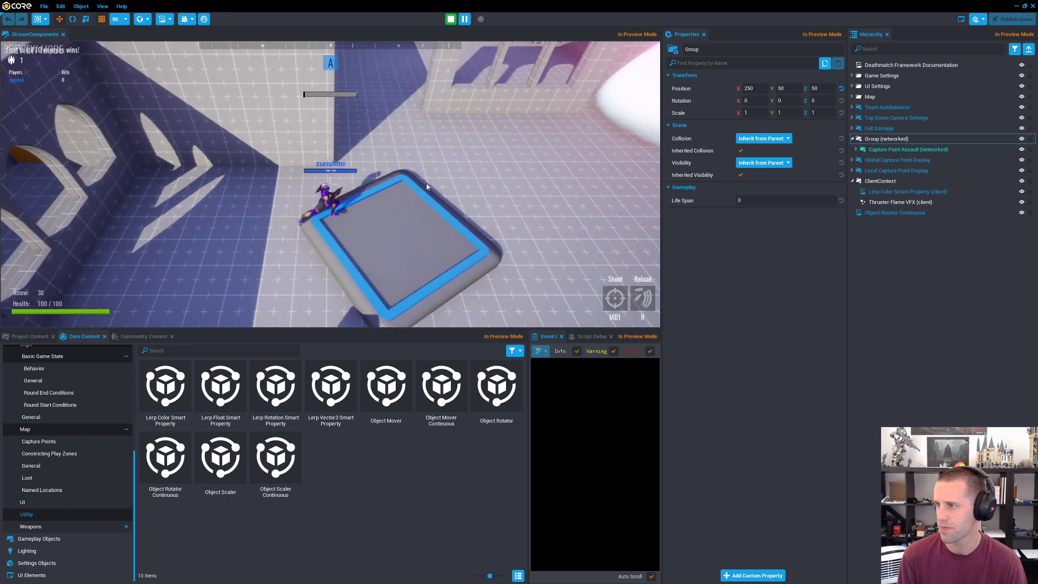
pyautogui.press('=')
# Step: Close the editor without saving the project's changes
pyautogui.moveTo(432, 173); pyautogui.dragTo(345, 184, button='right')
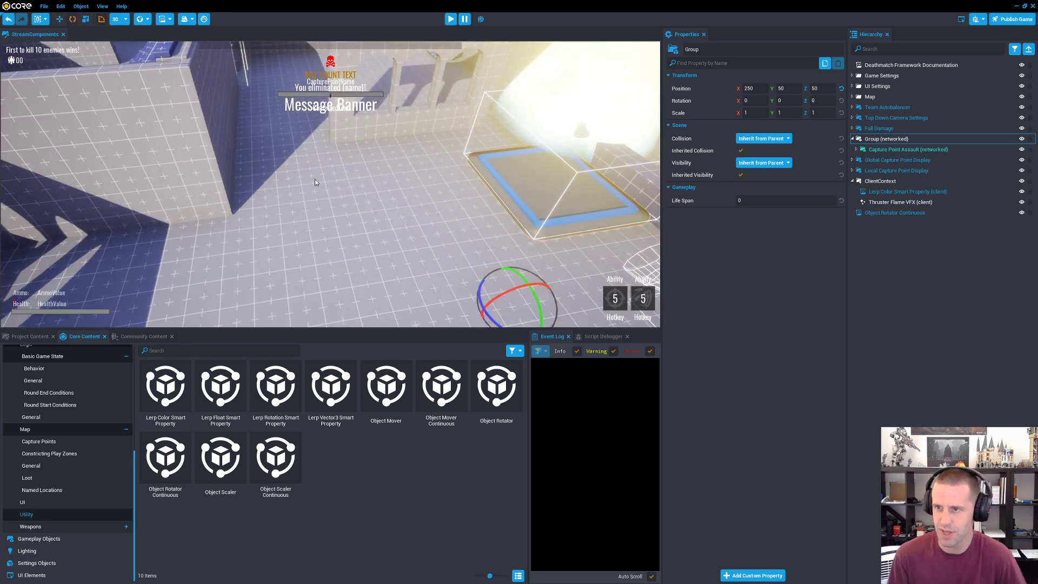
pyautogui.click(349, 209)
pyautogui.press('Escape')
pyautogui.click(340, 176)
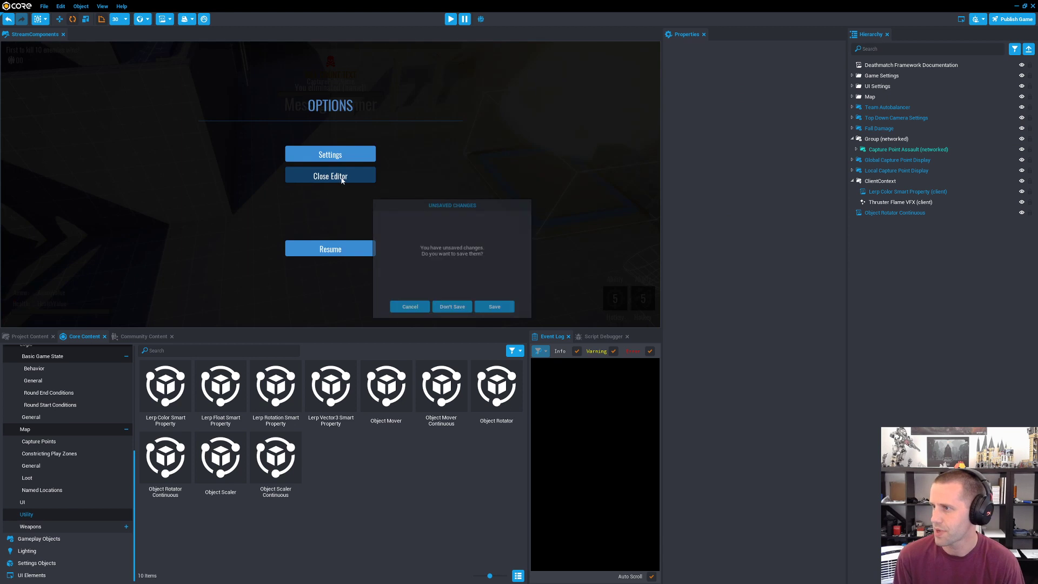
pyautogui.click(467, 310)
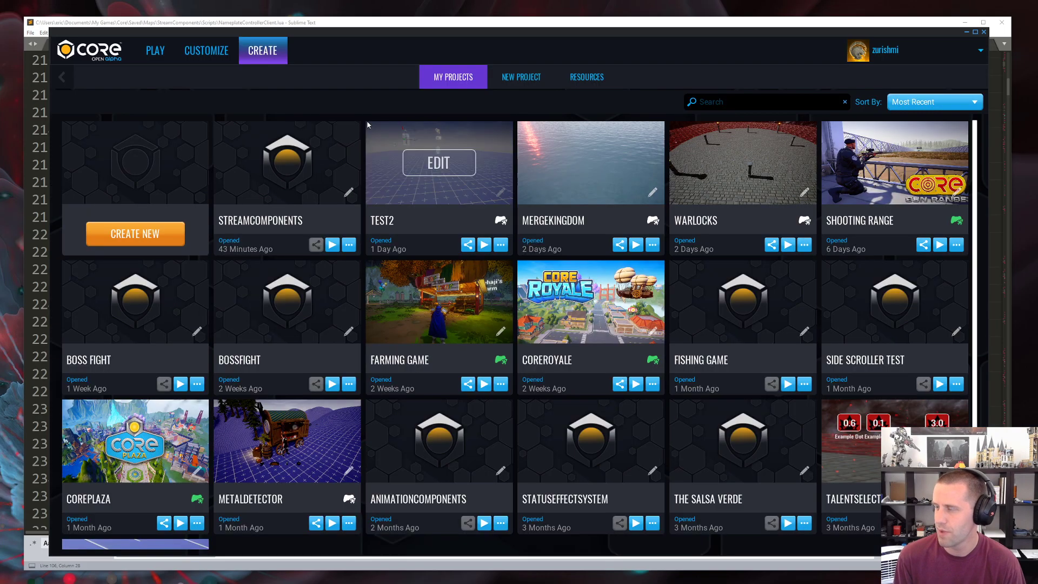
# Step: Browse the playable games from Active Games down to Recently Played and Liked Games
pyautogui.click(159, 55)
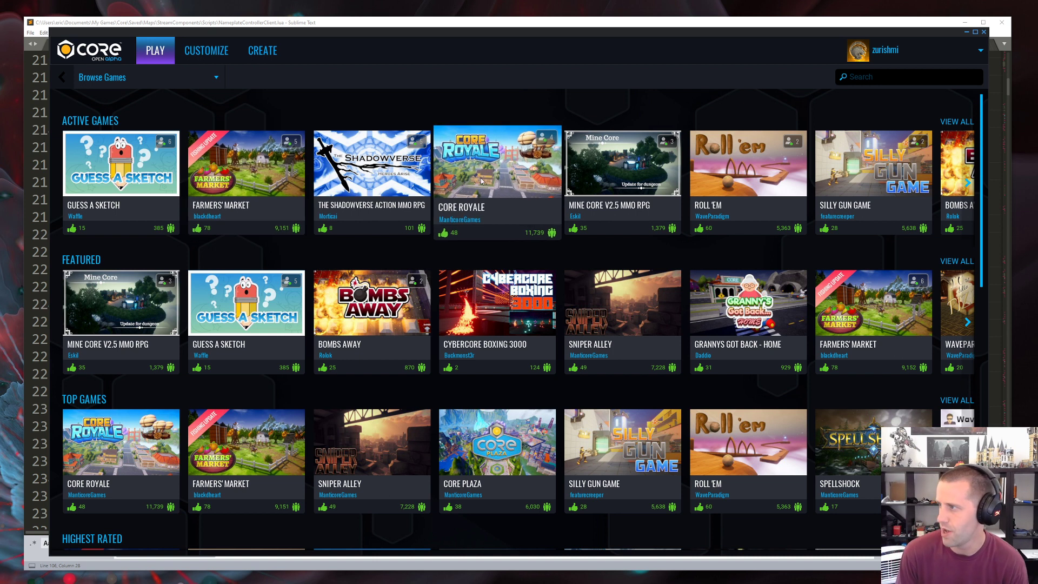
pyautogui.scroll(-1, 660, 225)
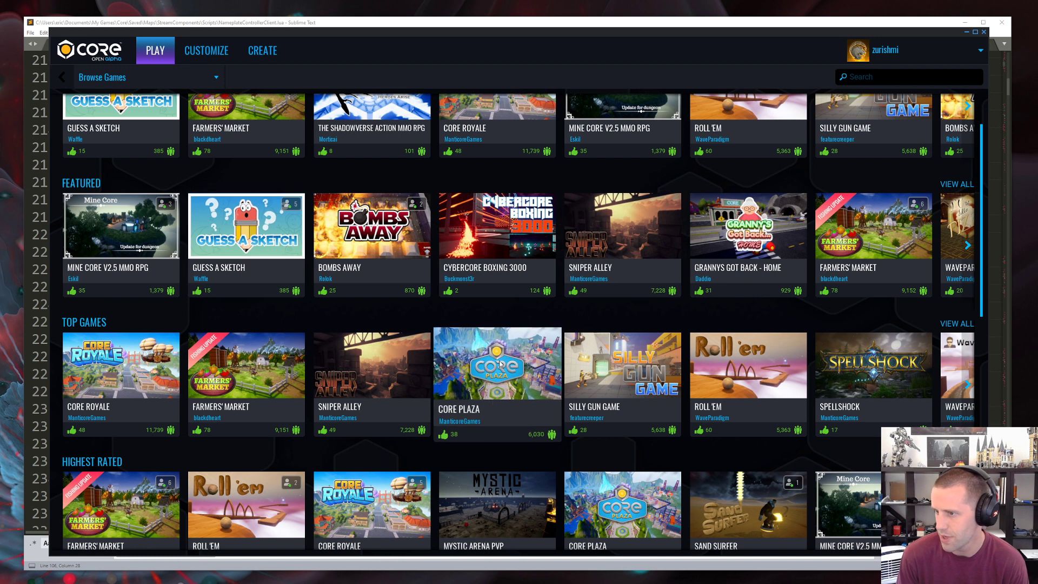
pyautogui.scroll(-4, 500, 363)
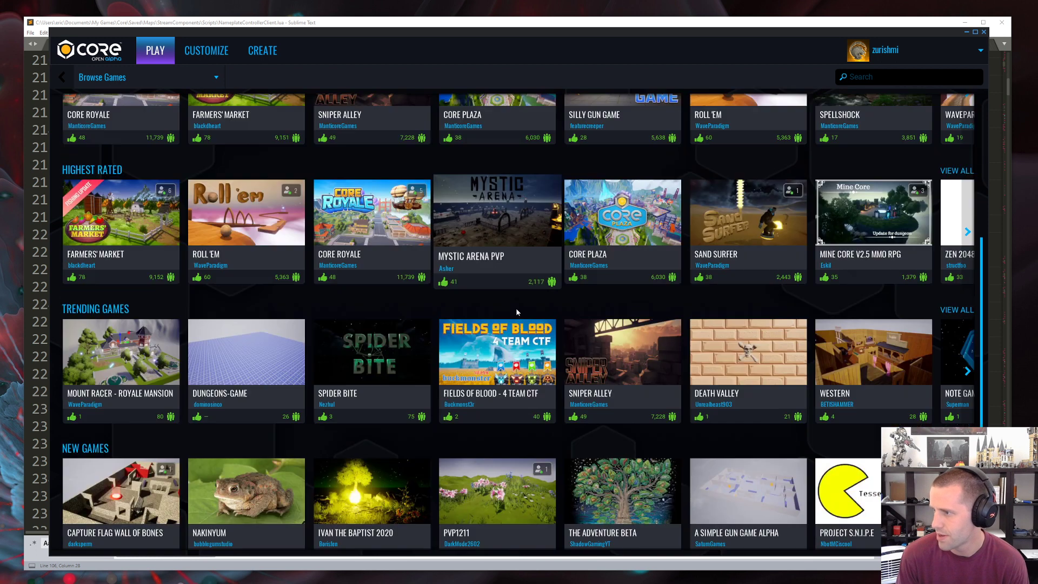
pyautogui.scroll(-4, 517, 312)
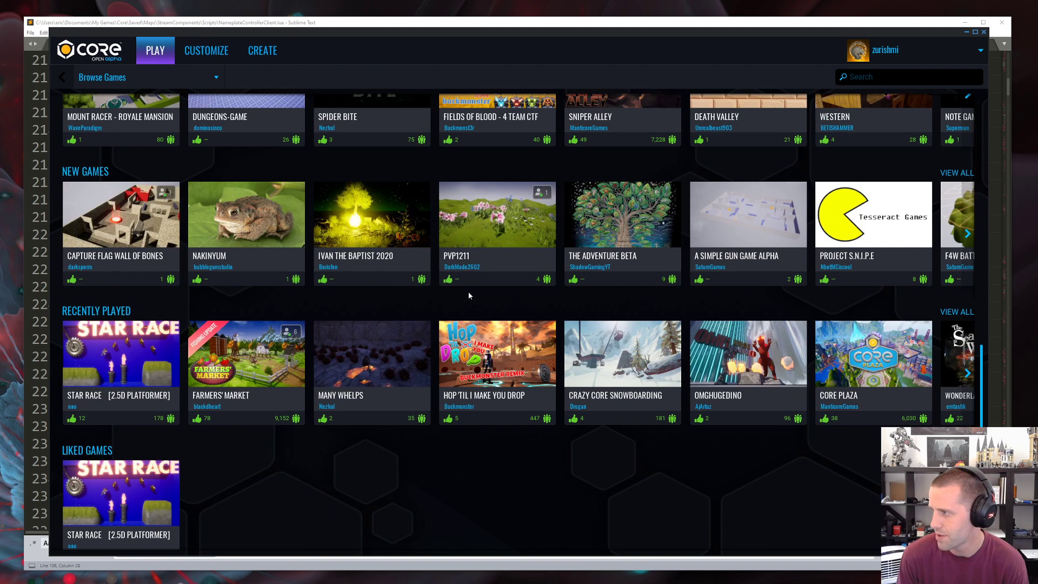
pyautogui.scroll(10, 468, 291)
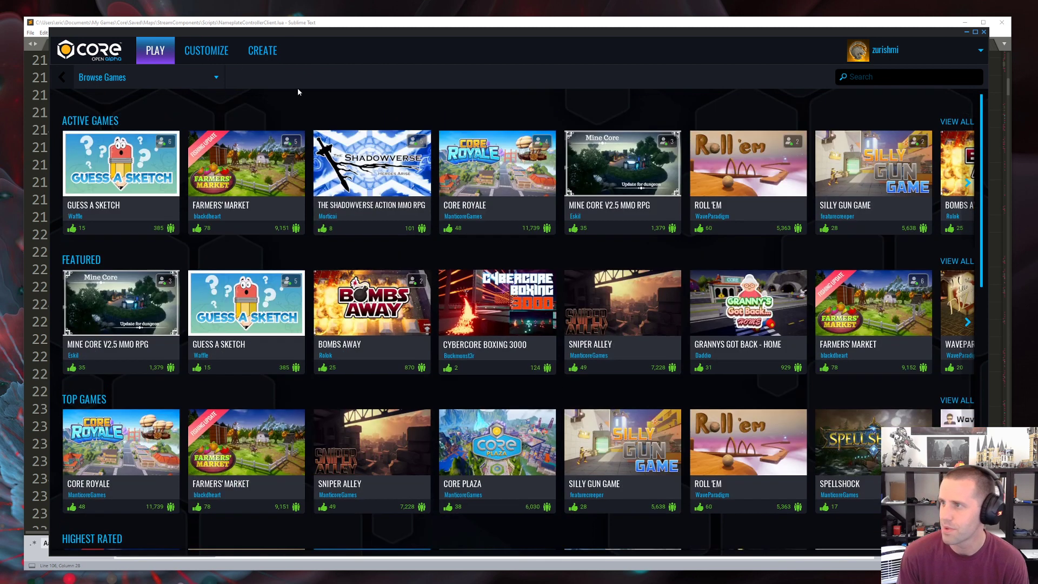
# Step: Search the games for "hop til" and clear the search
pyautogui.click(876, 77)
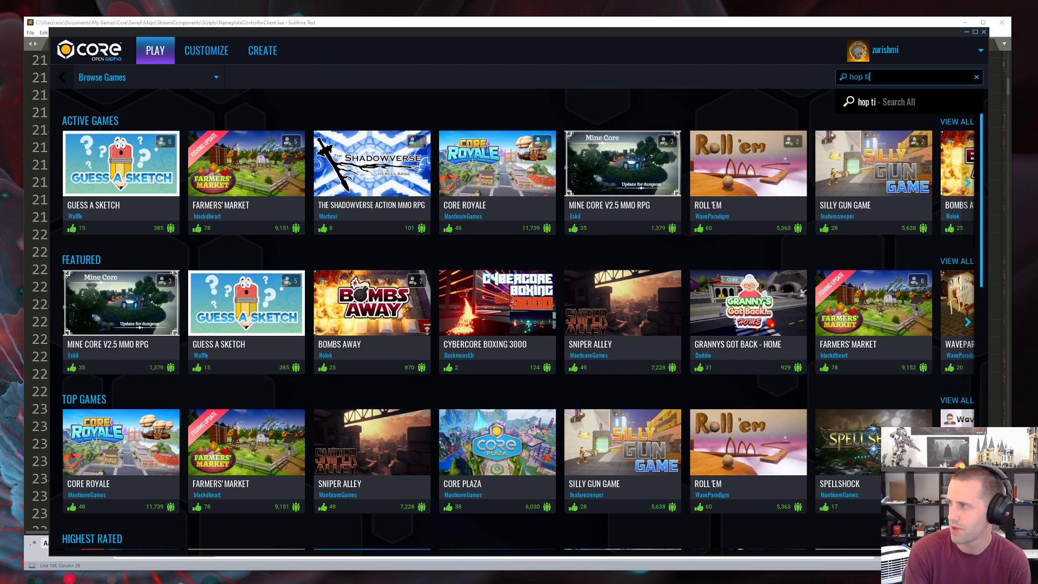
pyautogui.press('Return')
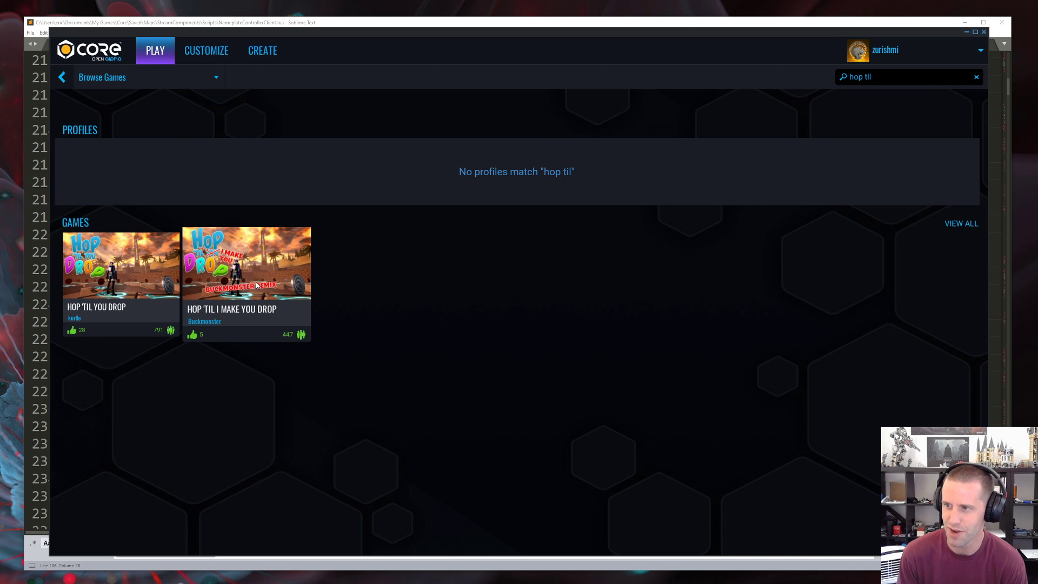
pyautogui.click(976, 78)
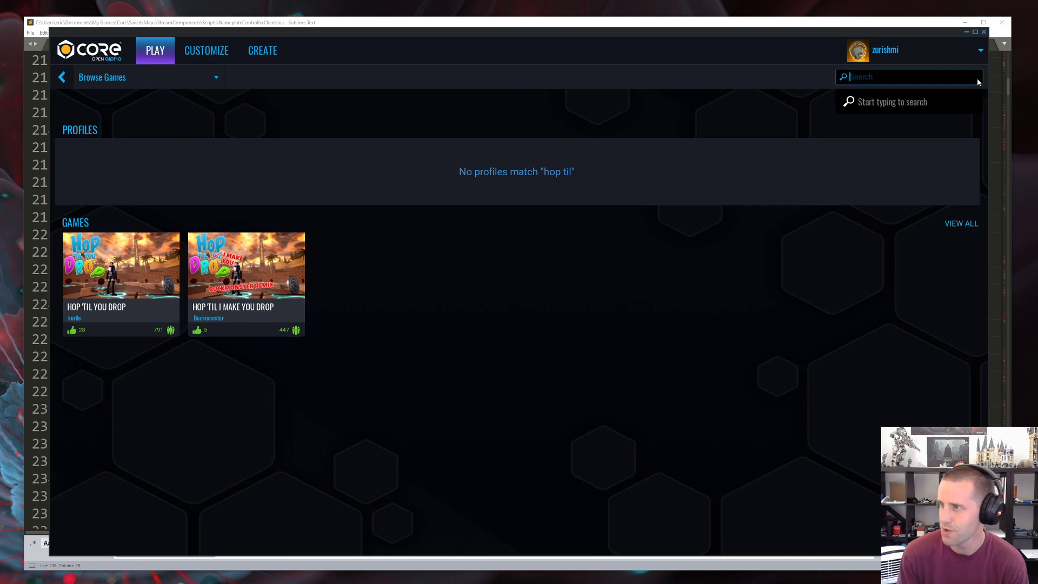
# Step: Start creating a new project and look through the newest shared community projects
pyautogui.click(253, 54)
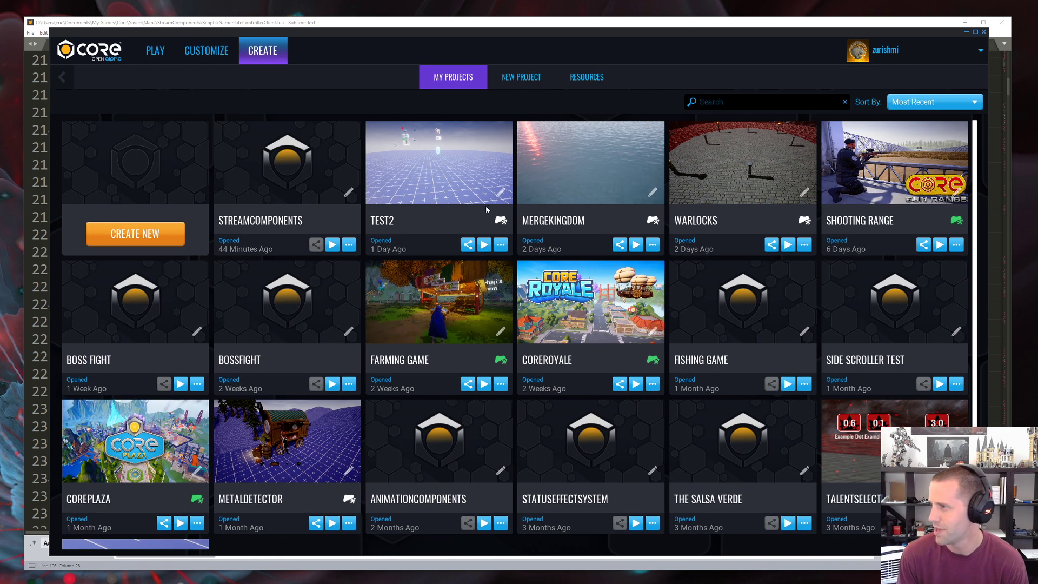
pyautogui.click(131, 233)
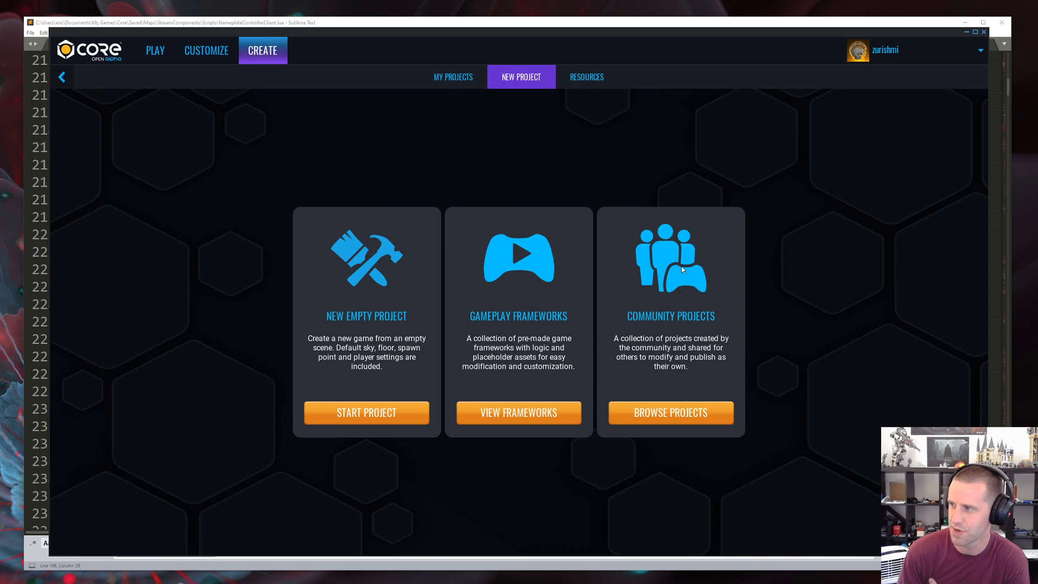
pyautogui.click(677, 407)
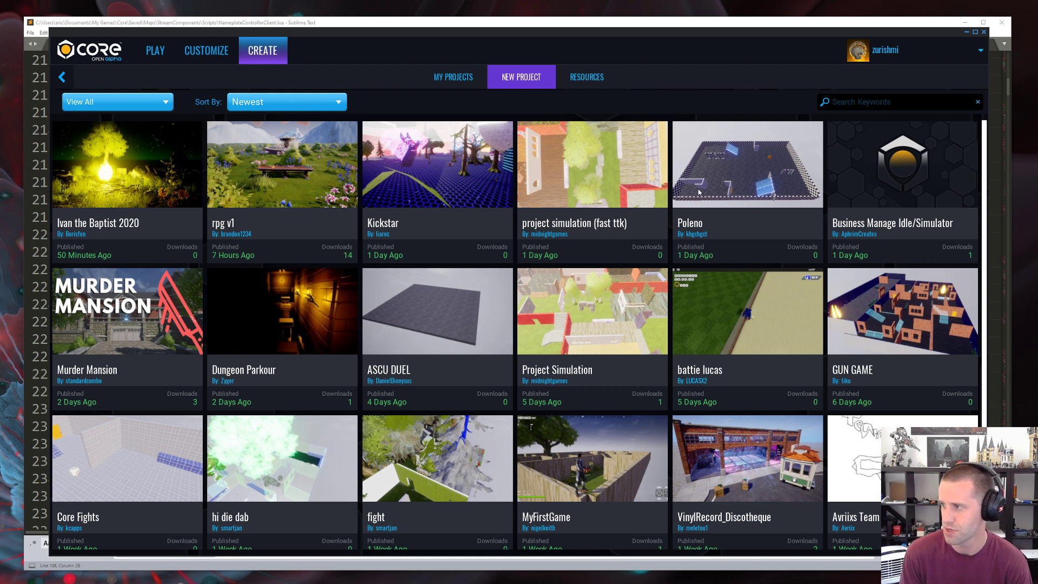
pyautogui.scroll(-3, 604, 307)
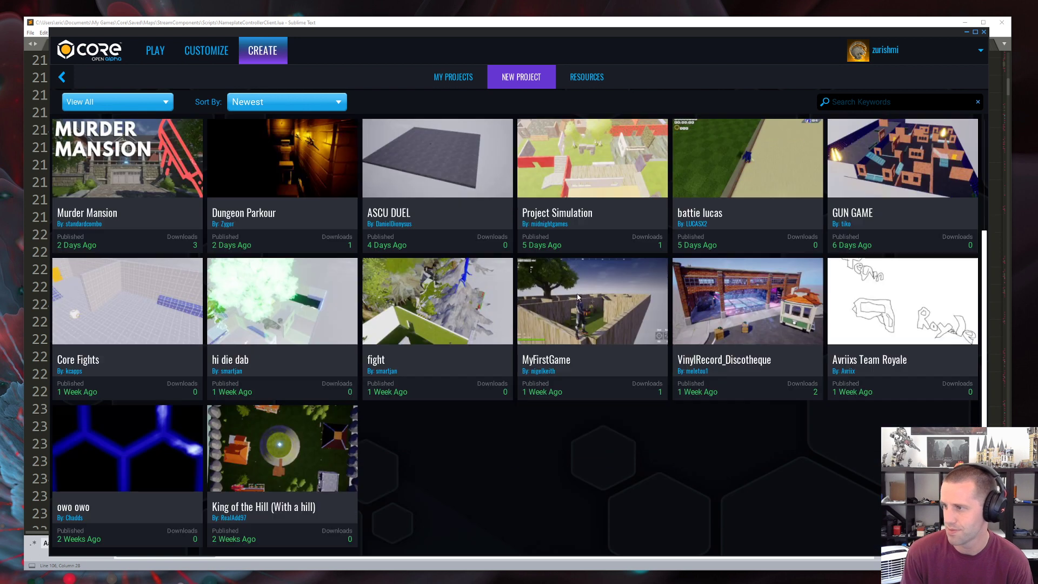
pyautogui.scroll(1, 552, 306)
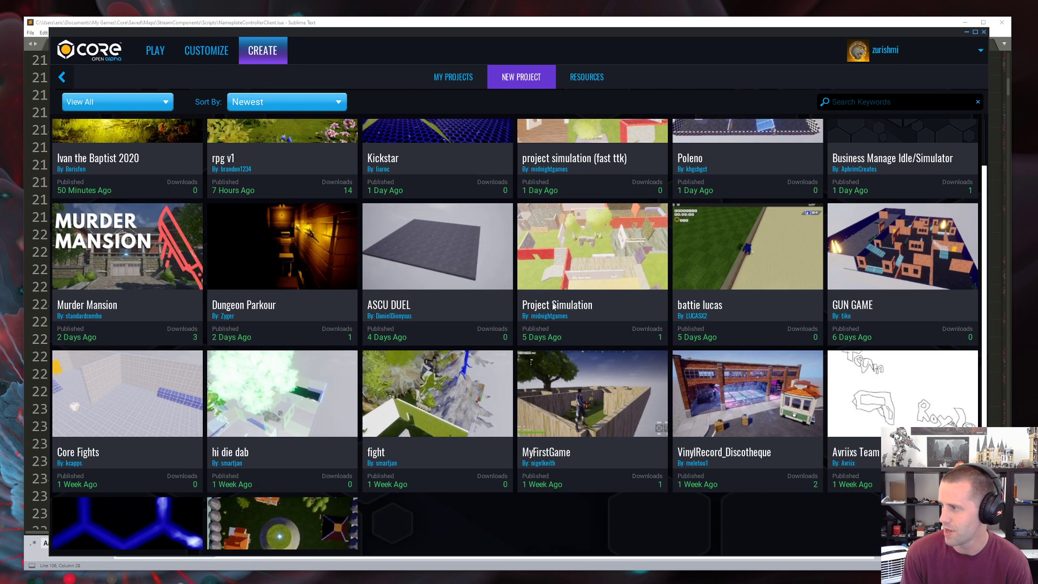
# Step: Look through the rest of the newest community projects and sort the list by Highest Rated
pyautogui.scroll(-1, 540, 305)
pyautogui.scroll(2, 497, 302)
pyautogui.scroll(-2, 458, 296)
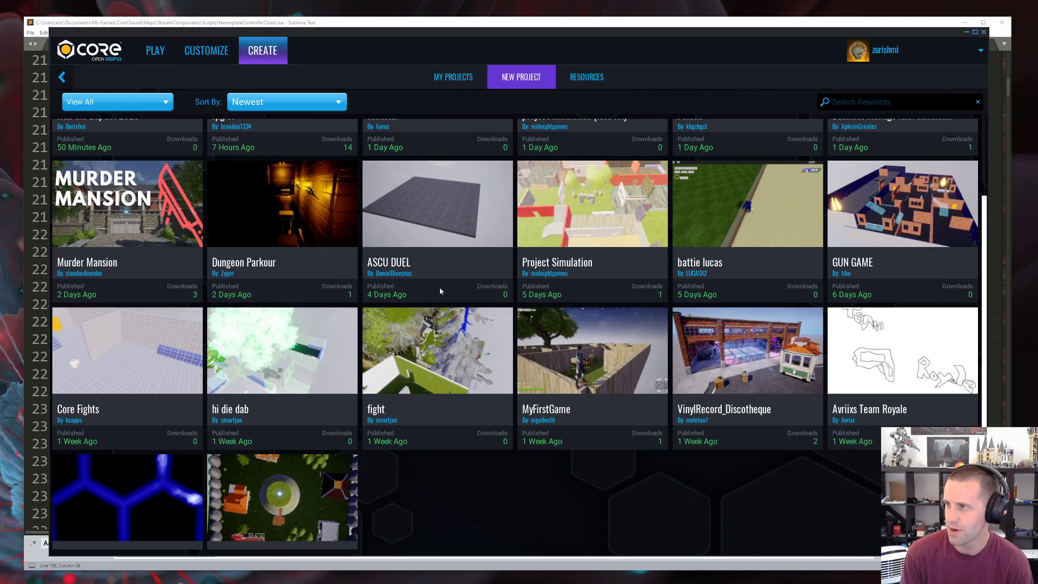
pyautogui.click(287, 101)
pyautogui.click(266, 119)
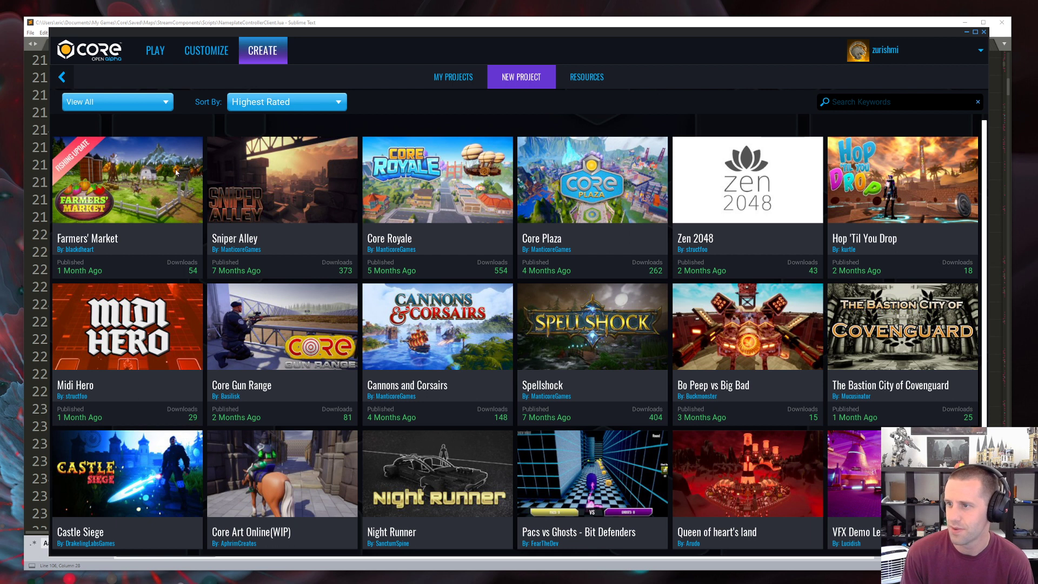
# Step: Download the Core Royale community project as a new project named CoreRoyaleClone
pyautogui.click(433, 179)
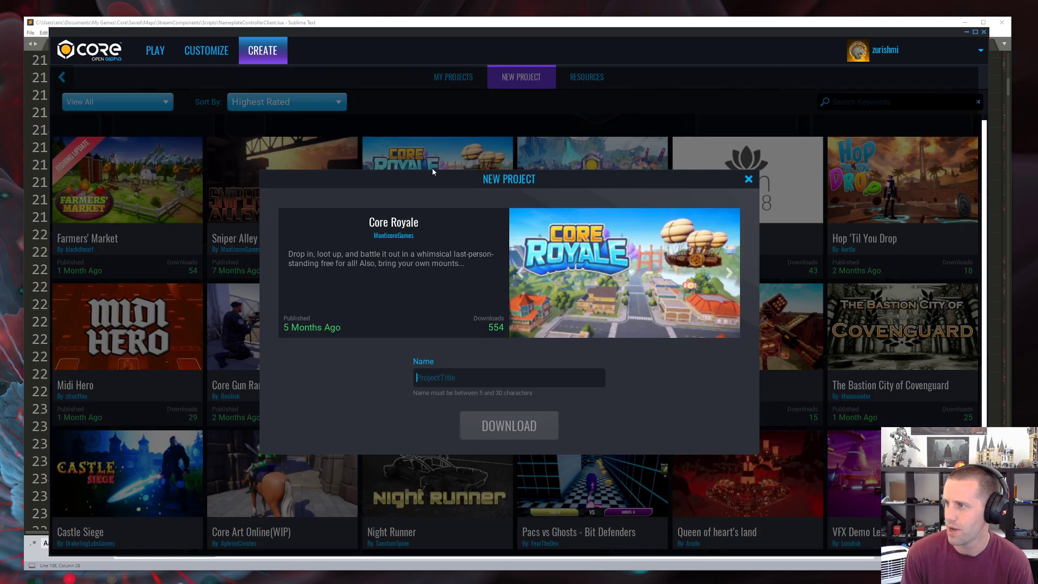
pyautogui.click(475, 377)
pyautogui.write('CoreRoyaleClone')
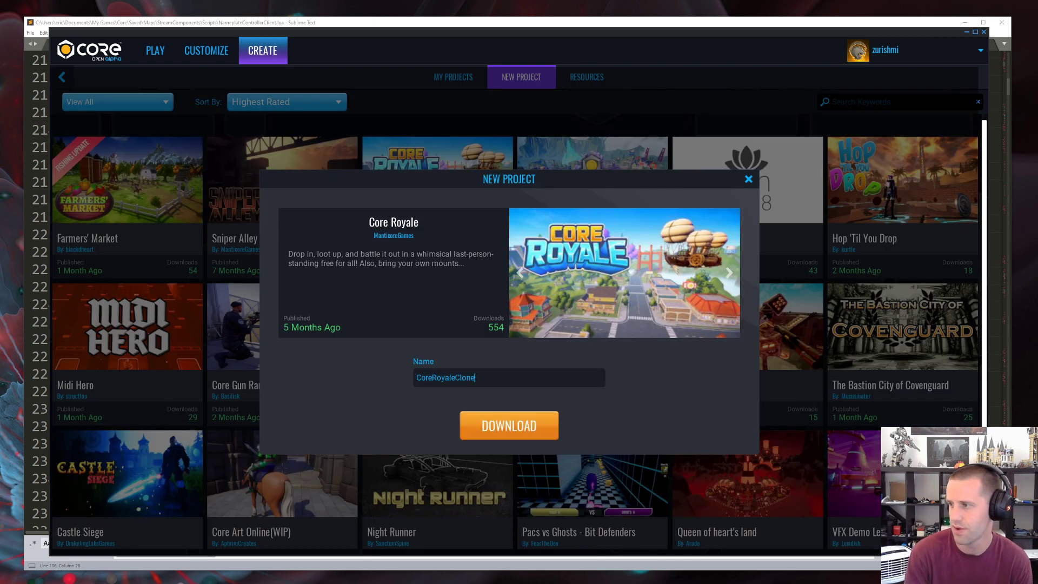
pyautogui.press('Return')
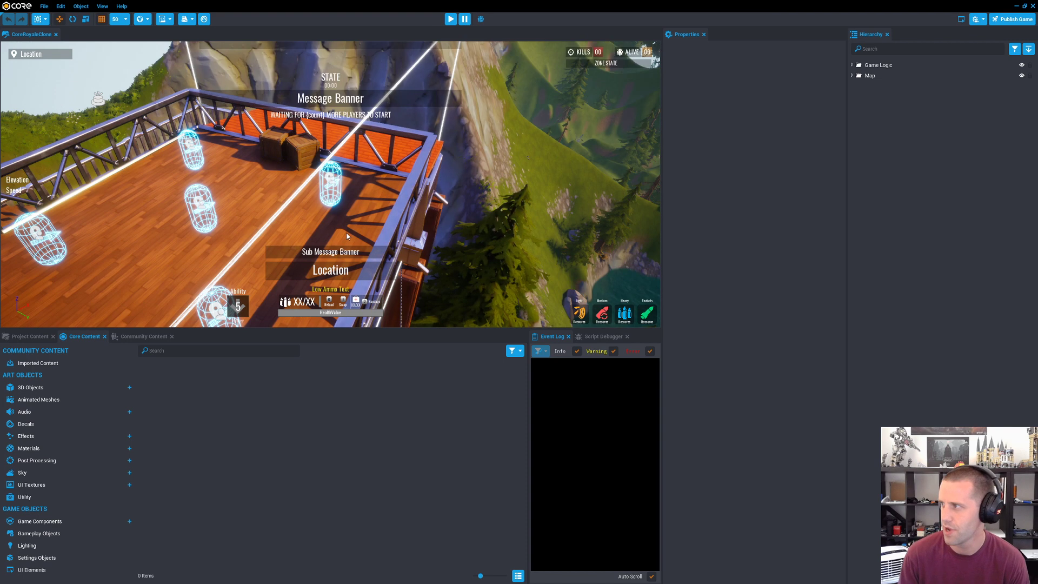
# Step: Look over the battle royale map from the lobby dock, toggling the gizmo visibility off and on
pyautogui.moveTo(346, 236); pyautogui.dragTo(400, 182, button='right')
pyautogui.press('v')
pyautogui.press('v')
pyautogui.press('v')
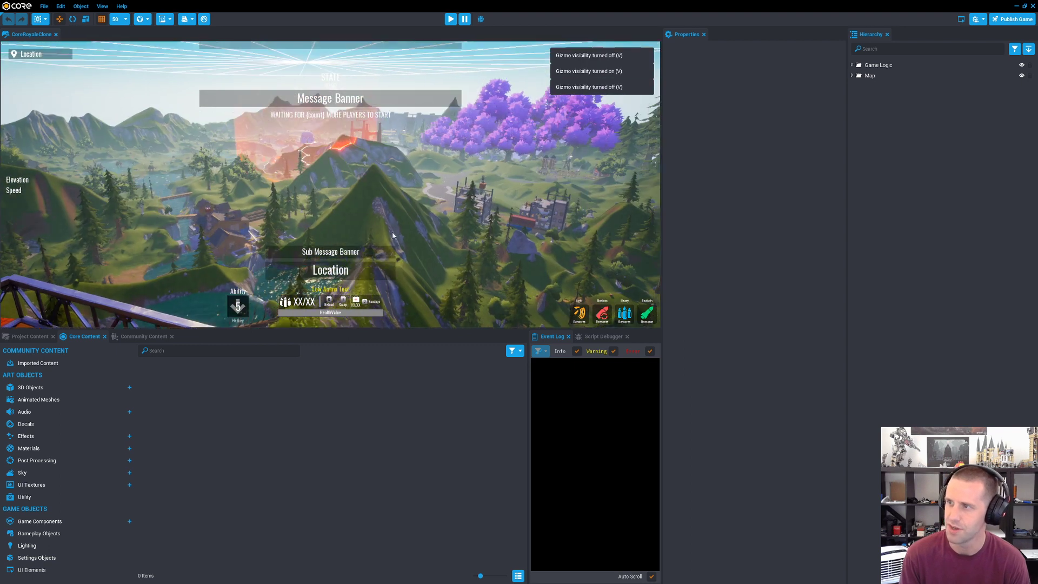
pyautogui.moveTo(393, 235); pyautogui.dragTo(618, 185, button='right')
pyautogui.press('v')
pyautogui.moveTo(378, 125); pyautogui.dragTo(114, 230, button='right')
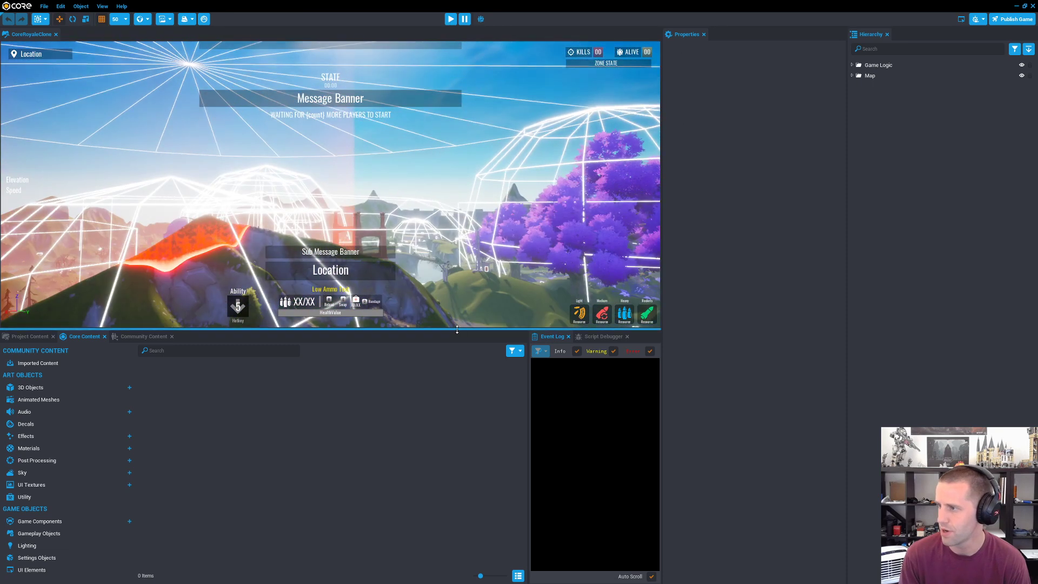
# Step: Enlarge the viewport's height and run a brief preview of the game's lobby
pyautogui.moveTo(457, 330); pyautogui.dragTo(457, 400)
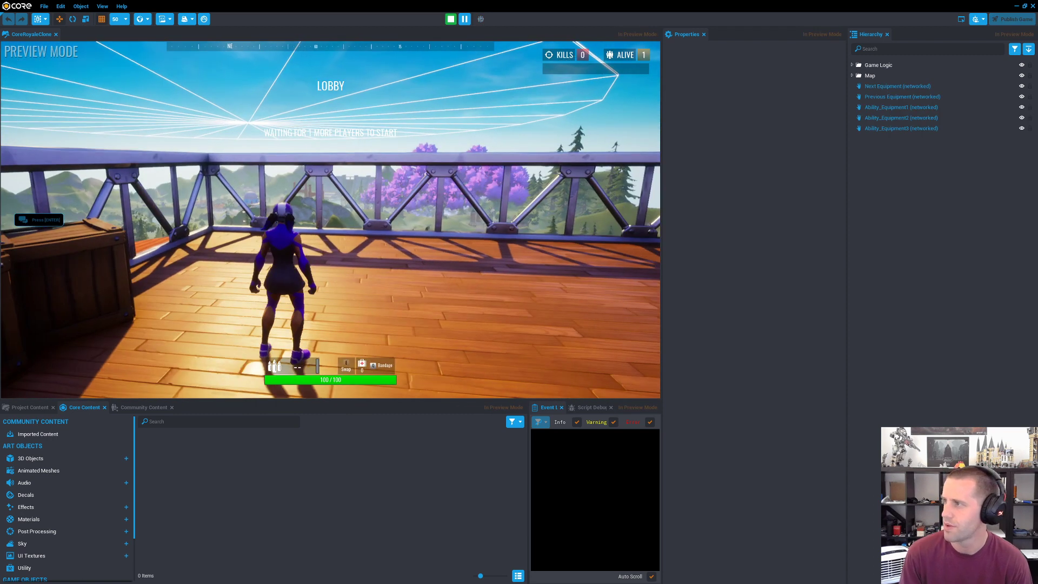
pyautogui.press('=')
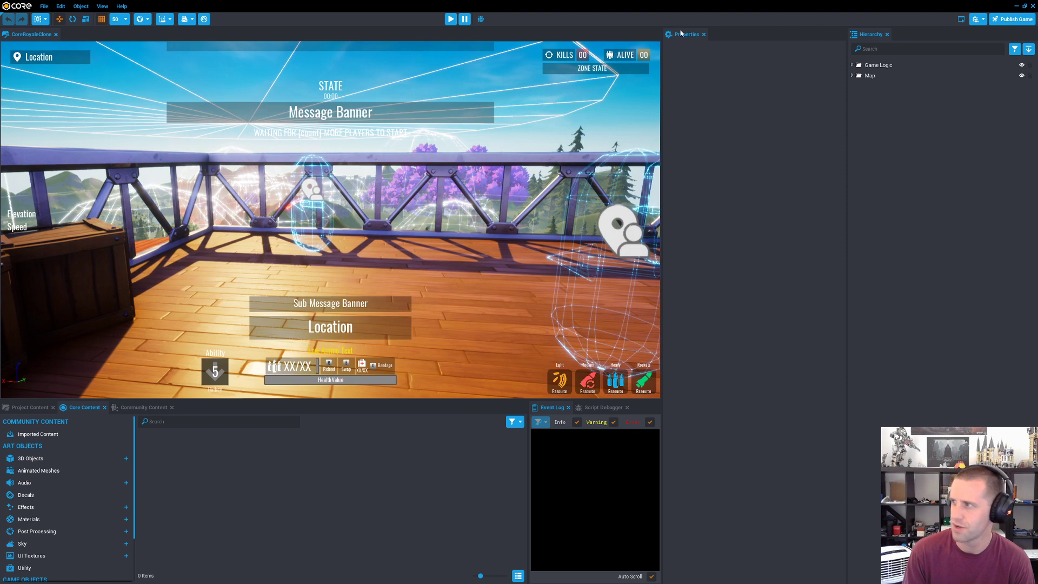
# Step: Find the Lobby Required Players object by searching the hierarchy for "required" and set its RequiredPlayers to 1
pyautogui.click(912, 49)
pyautogui.write('required')
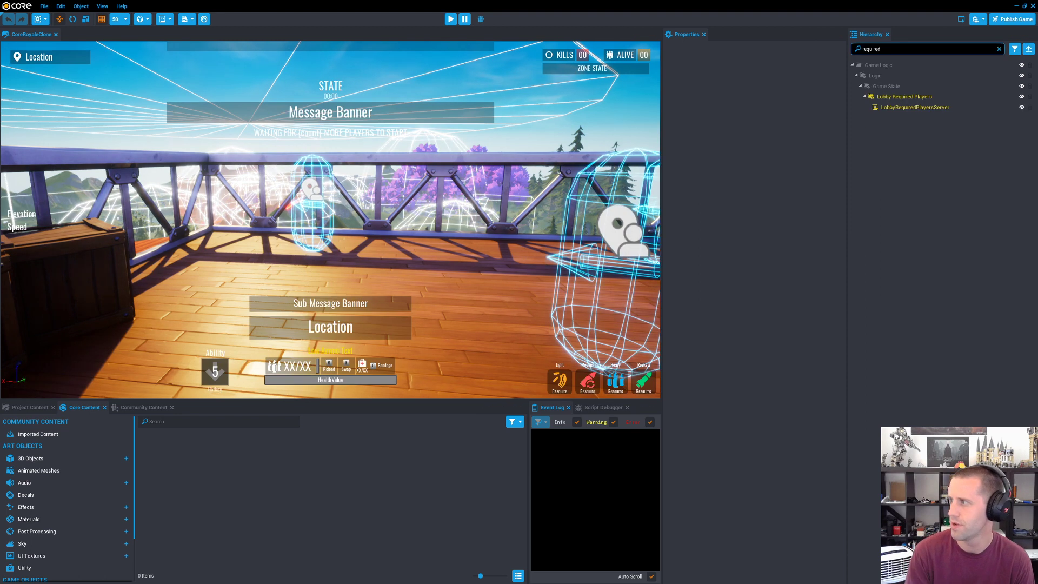
pyautogui.click(898, 96)
pyautogui.click(746, 226)
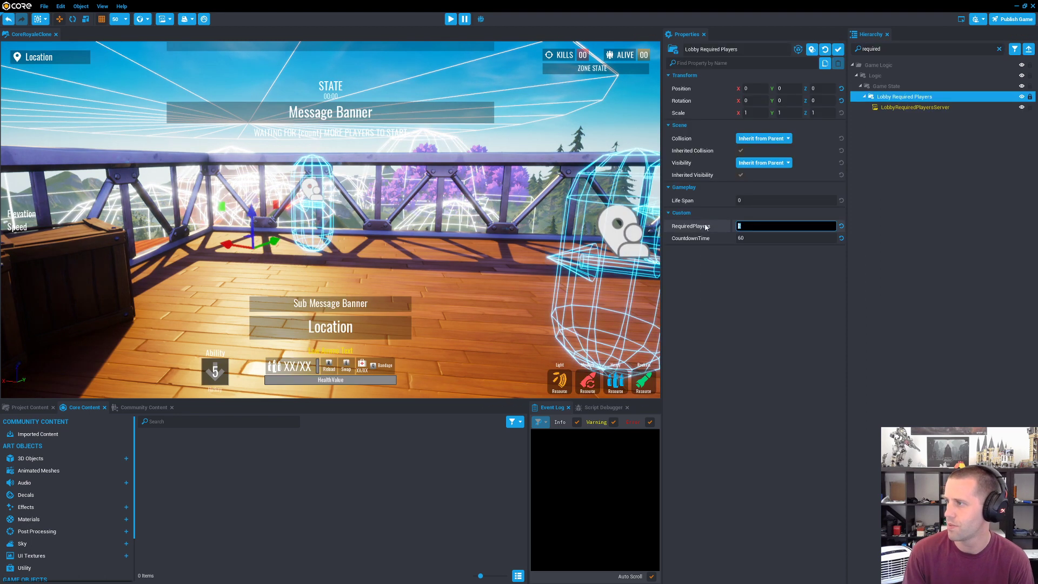
# Step: Preview the game and run and jump around the lobby platform, its crates and railings during the countdown
pyautogui.click(451, 20)
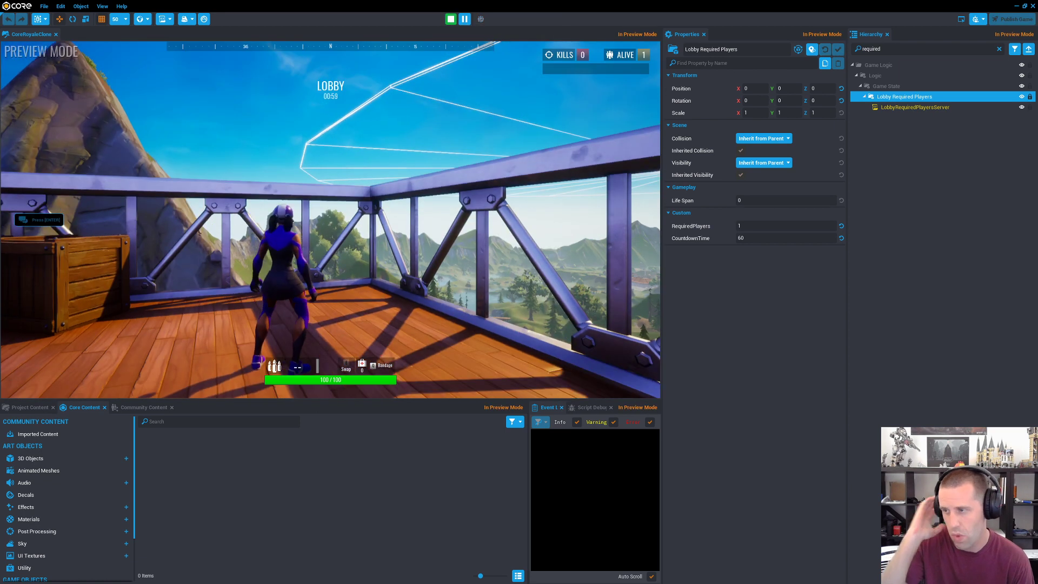
pyautogui.press('w')
pyautogui.press('space')
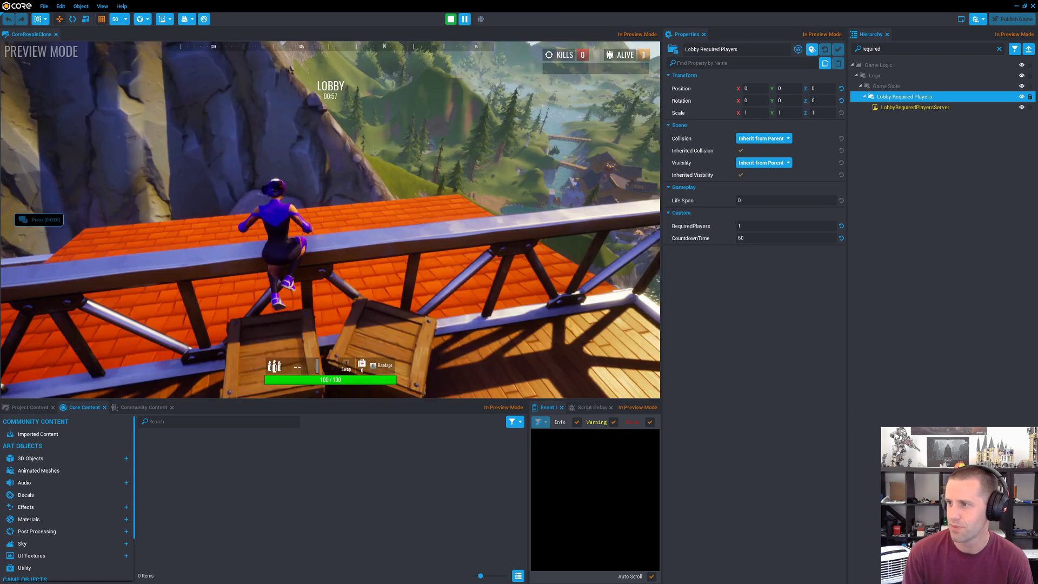
pyautogui.press('w')
pyautogui.press('space')
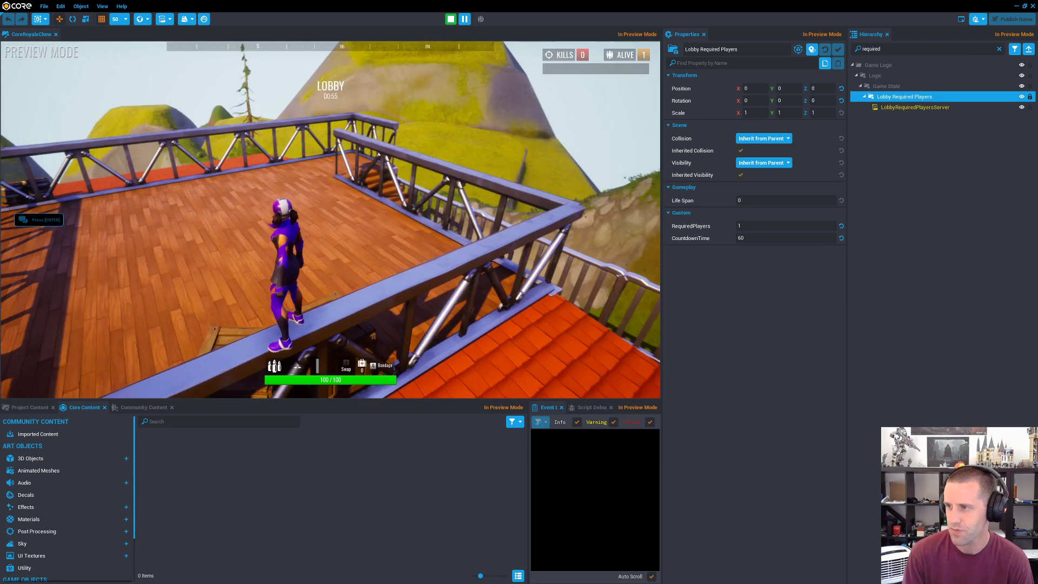
pyautogui.press('w')
pyautogui.press('space')
pyautogui.press('w')
pyautogui.press('space')
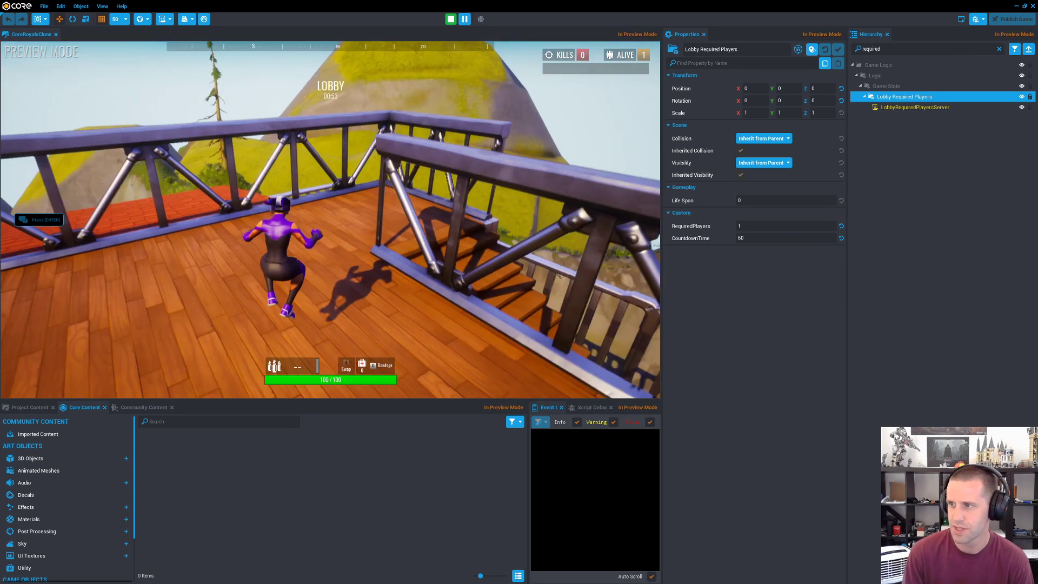
pyautogui.press('w')
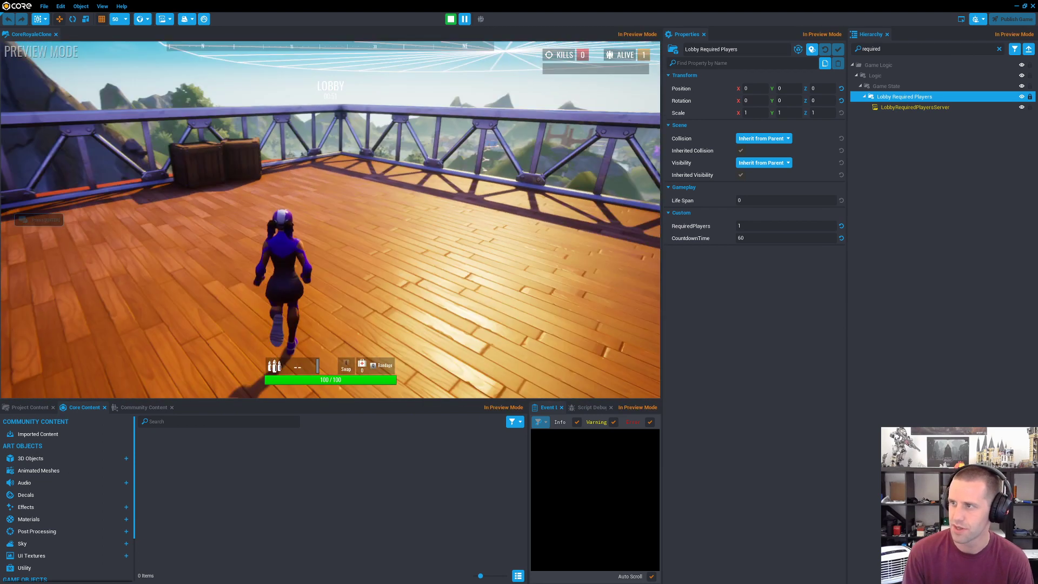
pyautogui.press('w')
pyautogui.press('space')
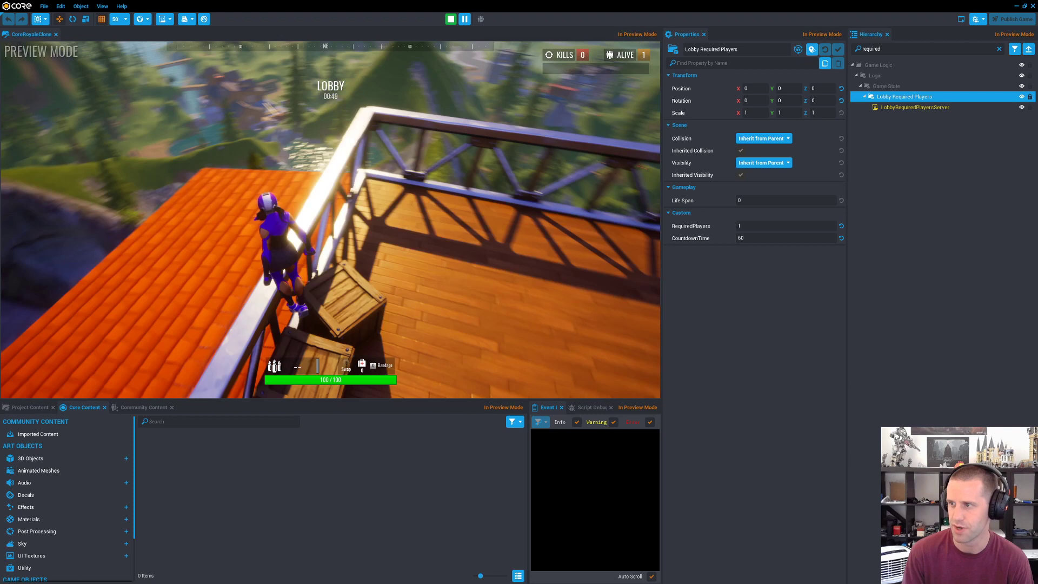
pyautogui.press('space')
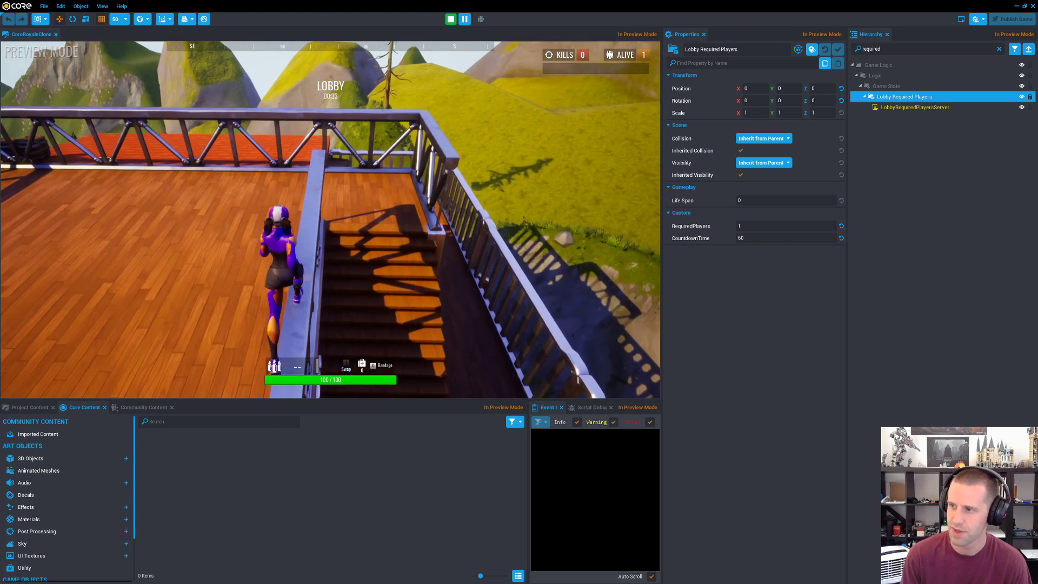
pyautogui.press('w')
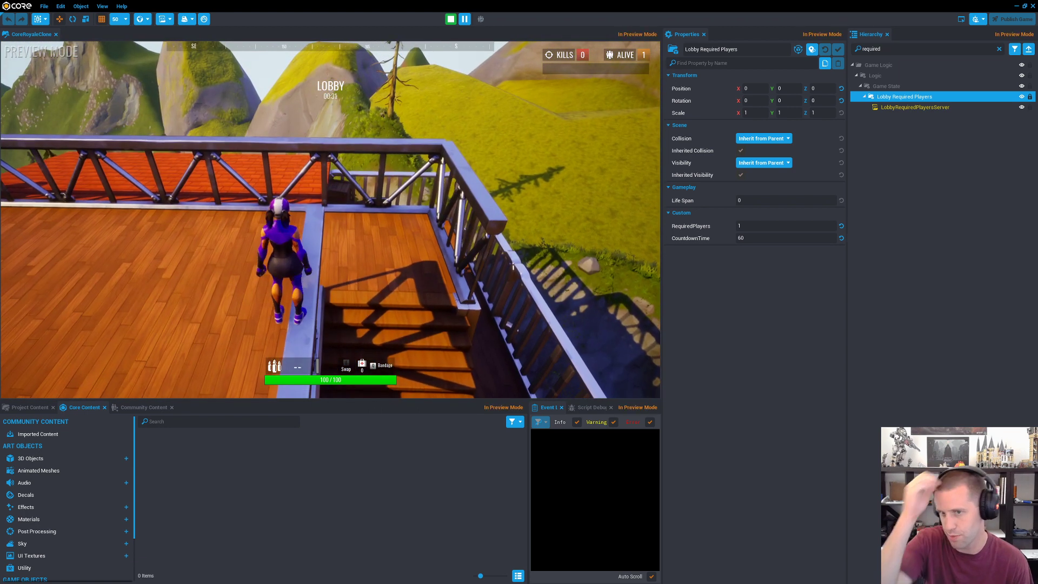
# Step: Glide down to the observatory, loot the Legendary Sniper Rifle and ammo, try the mount, and stop the preview
pyautogui.press('w')
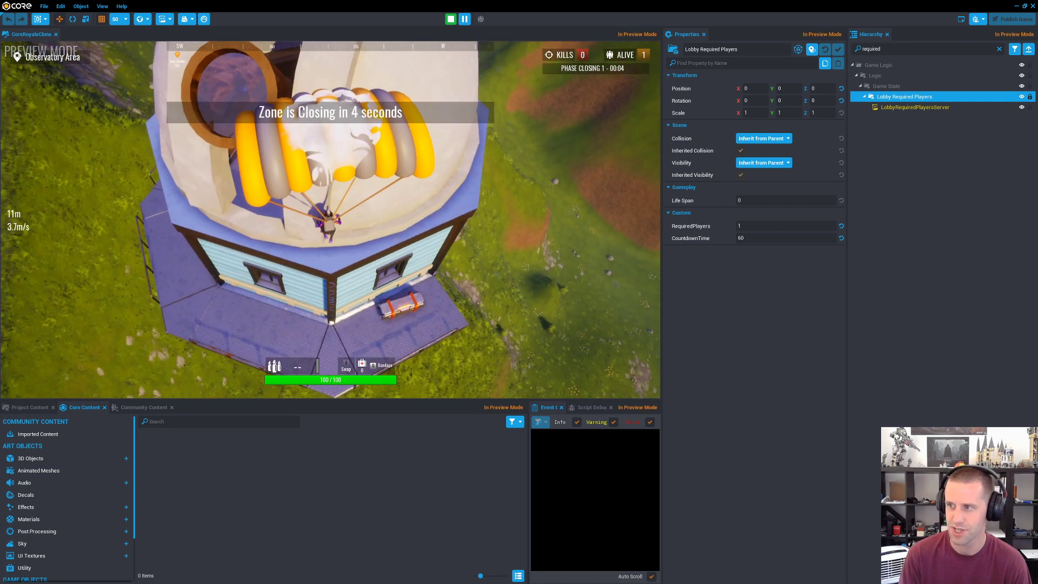
pyautogui.press('d')
pyautogui.press('f')
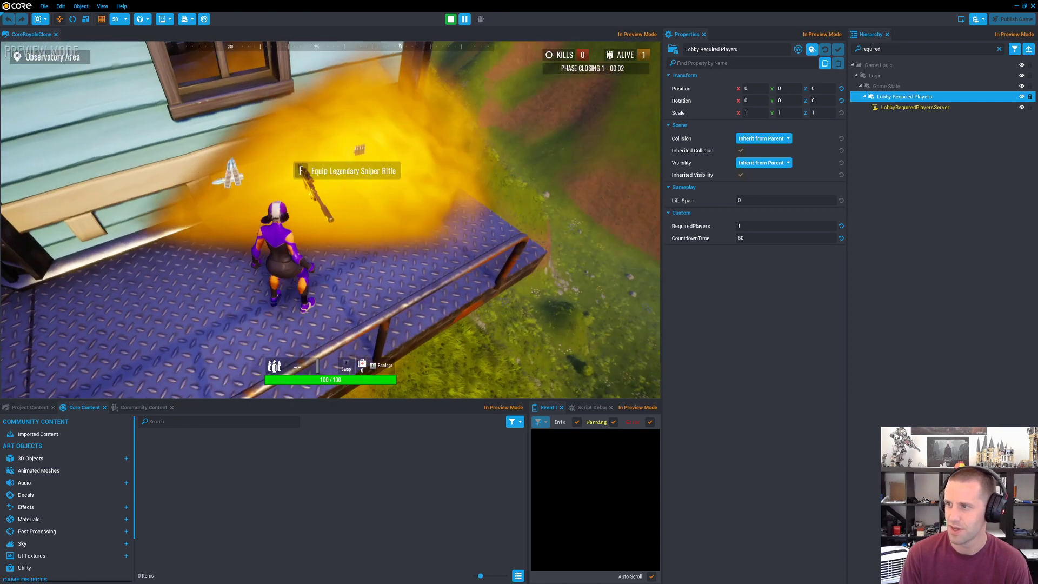
pyautogui.press('w')
pyautogui.press('f')
pyautogui.press('w')
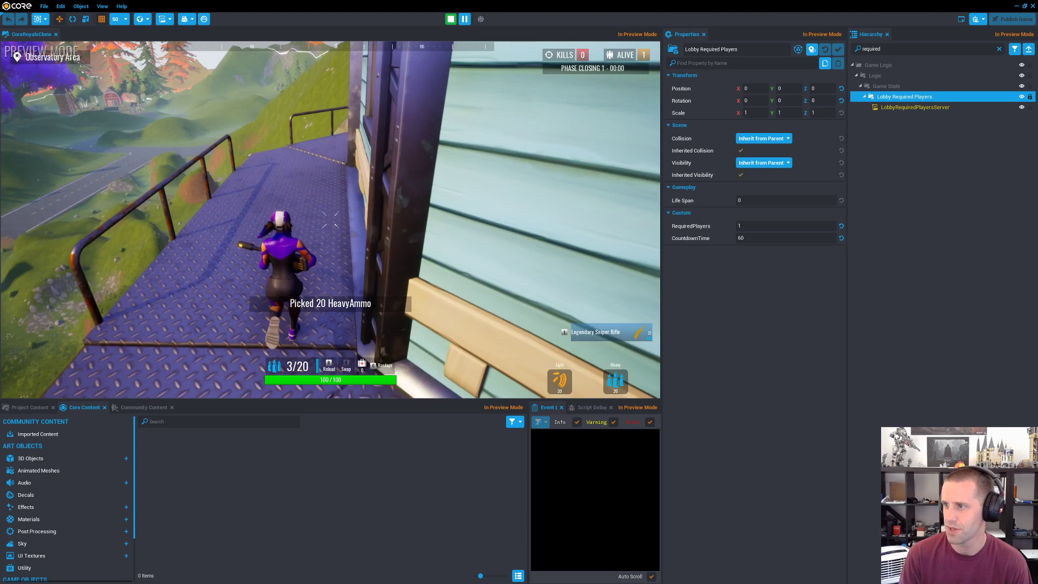
pyautogui.press('g')
pyautogui.press('w')
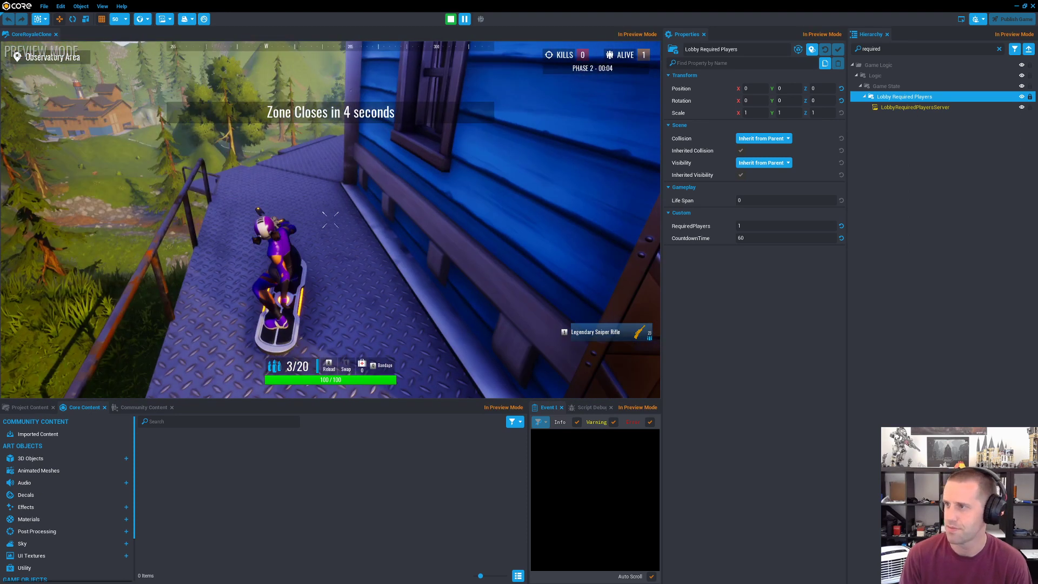
pyautogui.press('=')
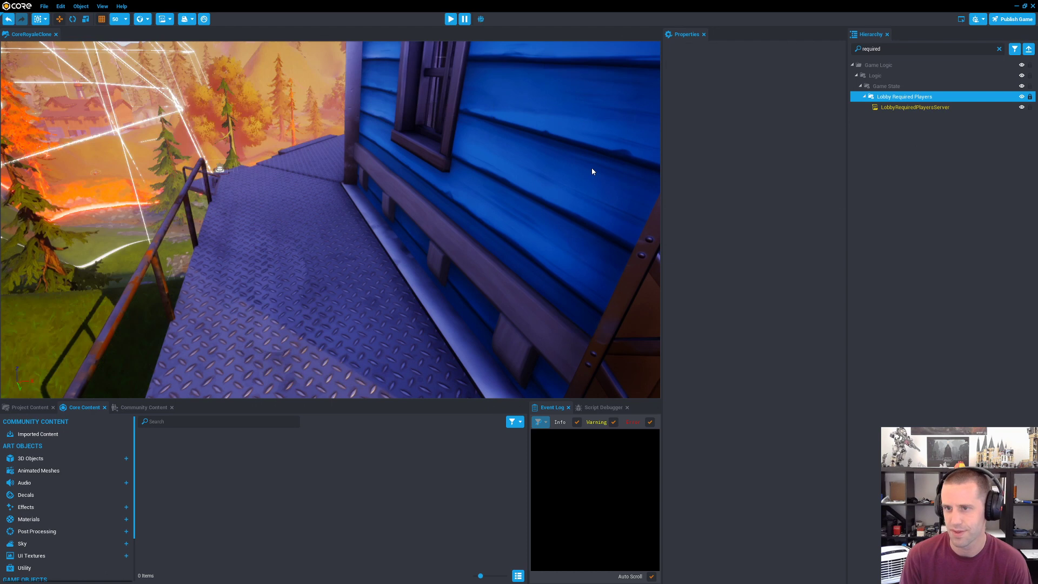
# Step: Clear the hierarchy search, collapse the Observatory group under Map, and select and focus the whole group
pyautogui.press('s')
pyautogui.moveTo(319, 186)
pyautogui.mouseDown(button='right')
pyautogui.moveTo(329, 187)
pyautogui.moveTo(319, 187)
pyautogui.mouseUp(button='right')
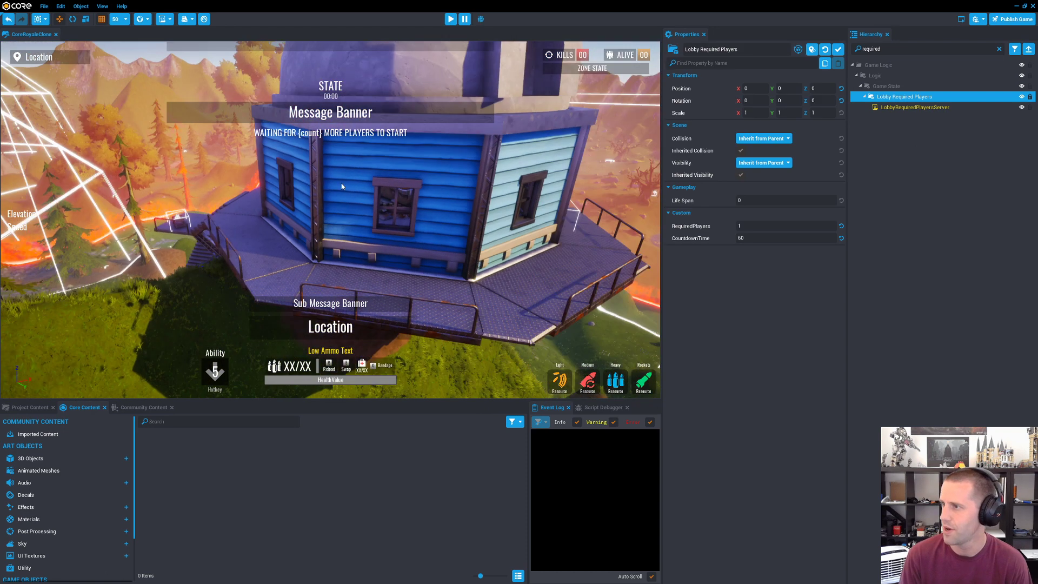
pyautogui.click(319, 187)
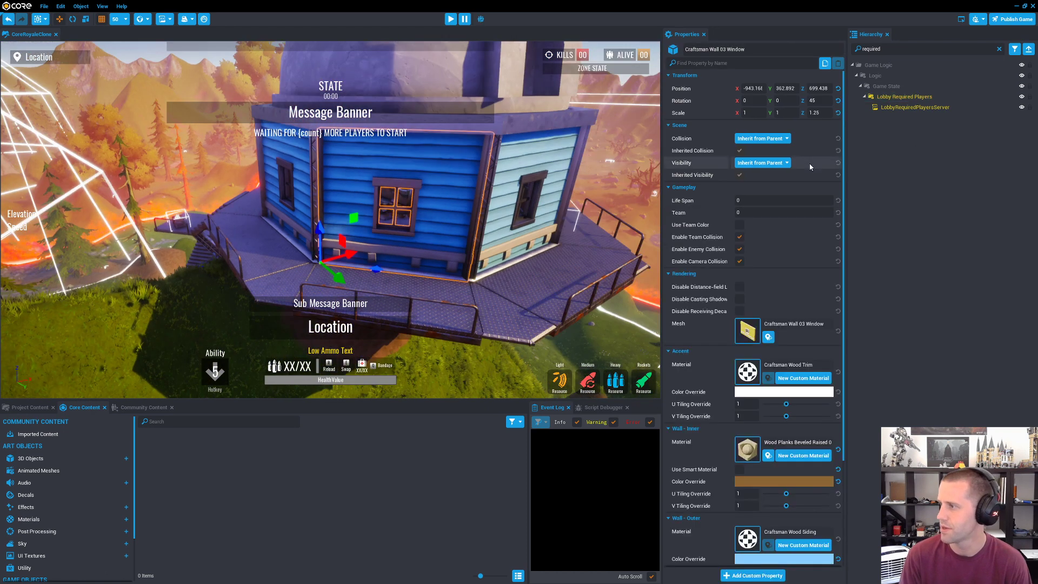
pyautogui.click(998, 49)
pyautogui.click(369, 177)
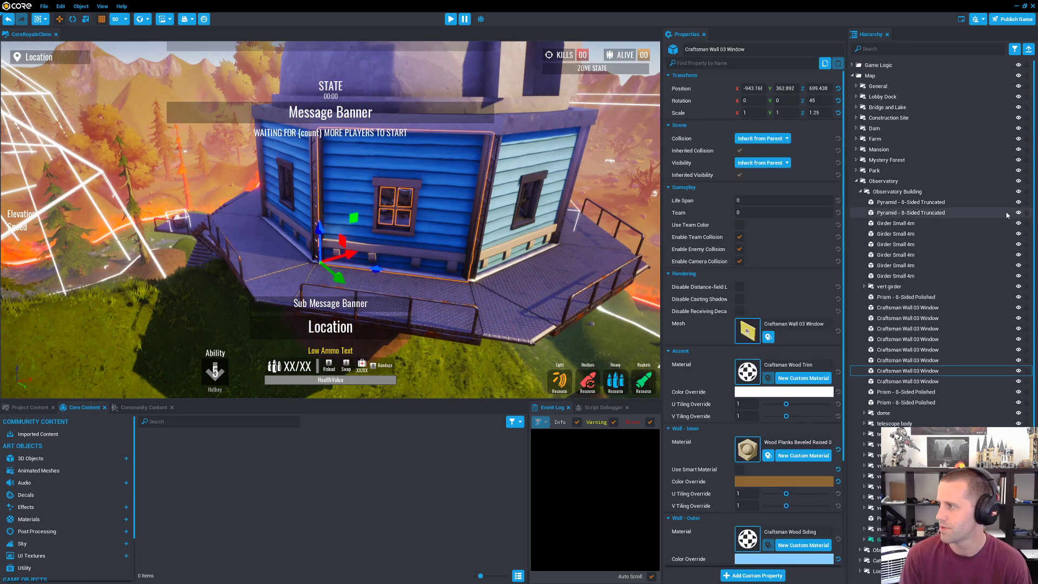
pyautogui.click(857, 184)
pyautogui.click(856, 181)
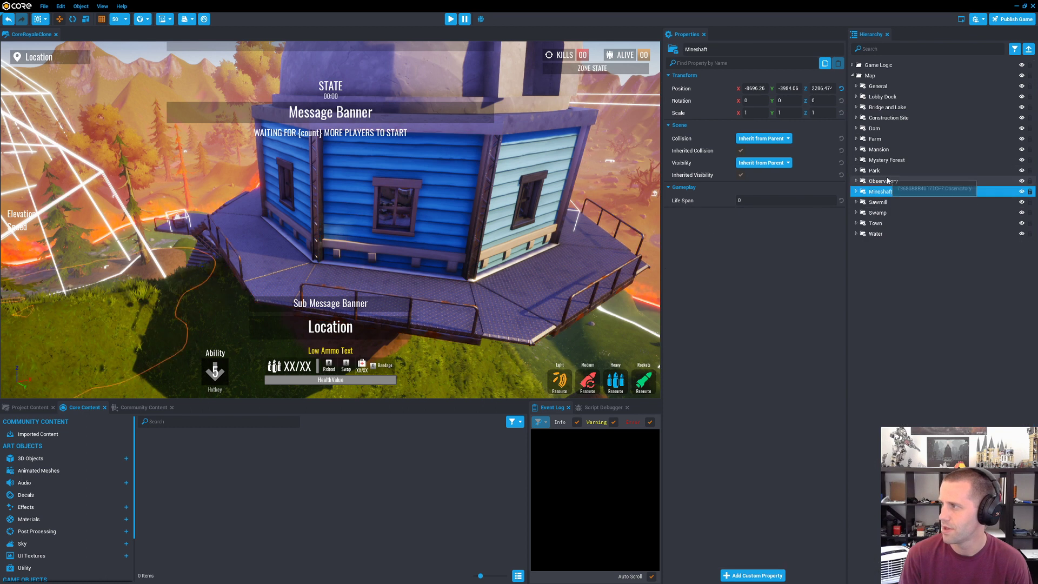
pyautogui.press('f')
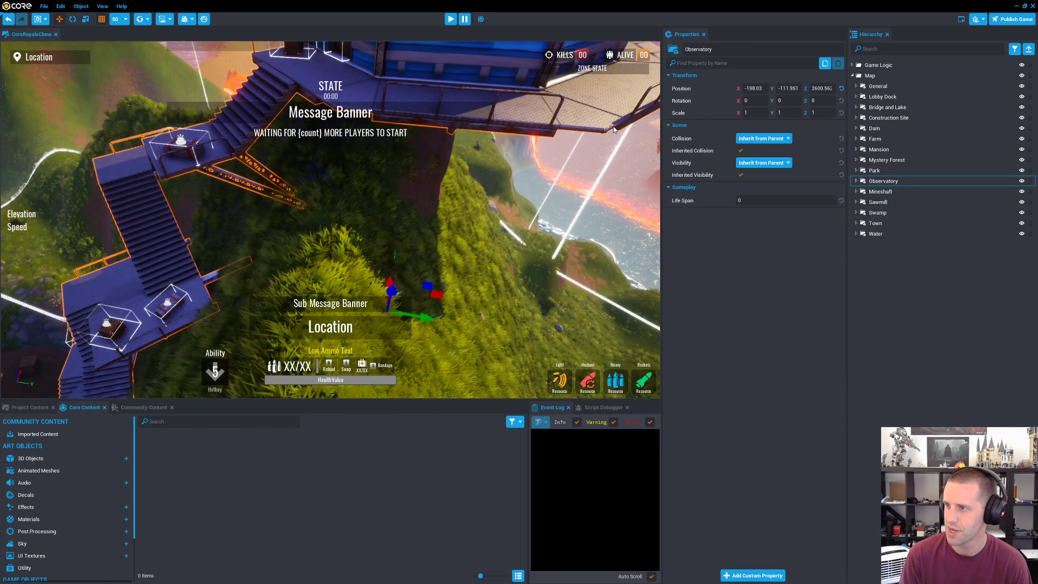
# Step: Copy and paste the Observatory group, move the copy beside the original, and deselect it
pyautogui.keyDown('alt'); pyautogui.moveTo(481, 168); pyautogui.dragTo(519, 141); pyautogui.keyUp('alt')
pyautogui.hotkey('ctrl', 'w')
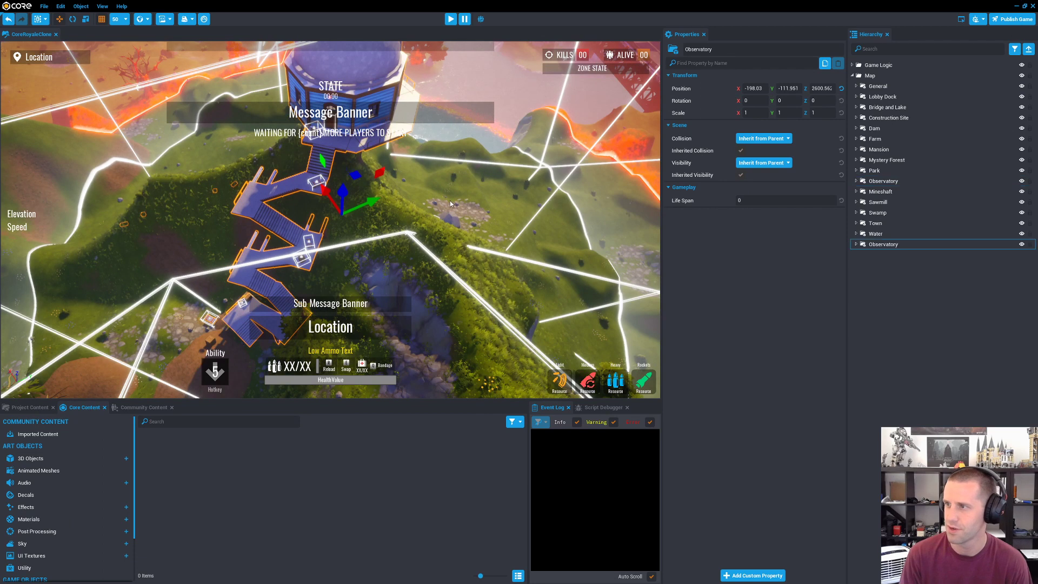
pyautogui.moveTo(362, 204); pyautogui.dragTo(486, 222)
pyautogui.press('Escape')
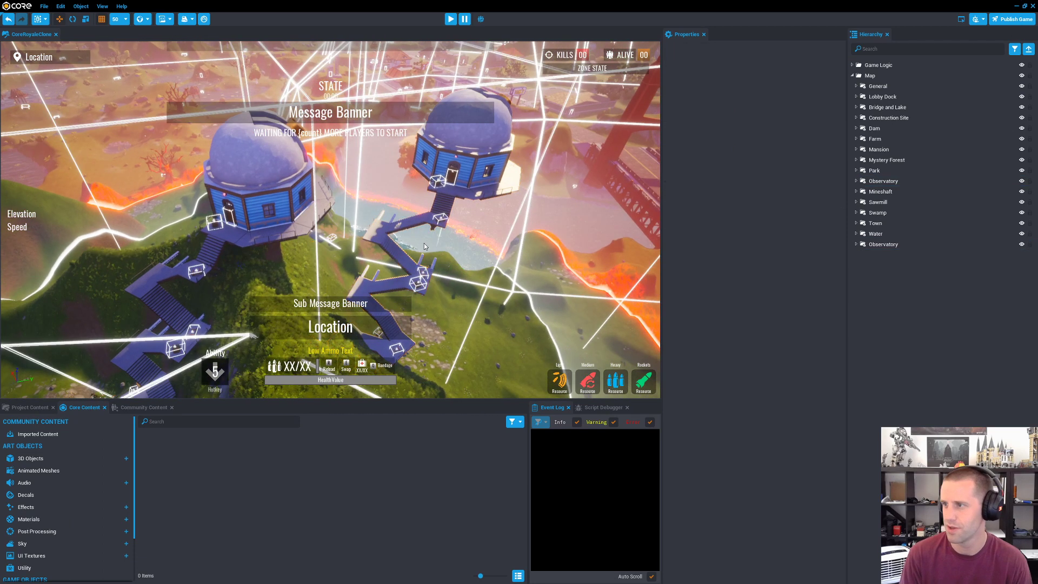
# Step: Exit the CoreRoyaleClone project and open the StreamComponents project for editing
pyautogui.press('Escape')
pyautogui.click(354, 208)
pyautogui.click(444, 306)
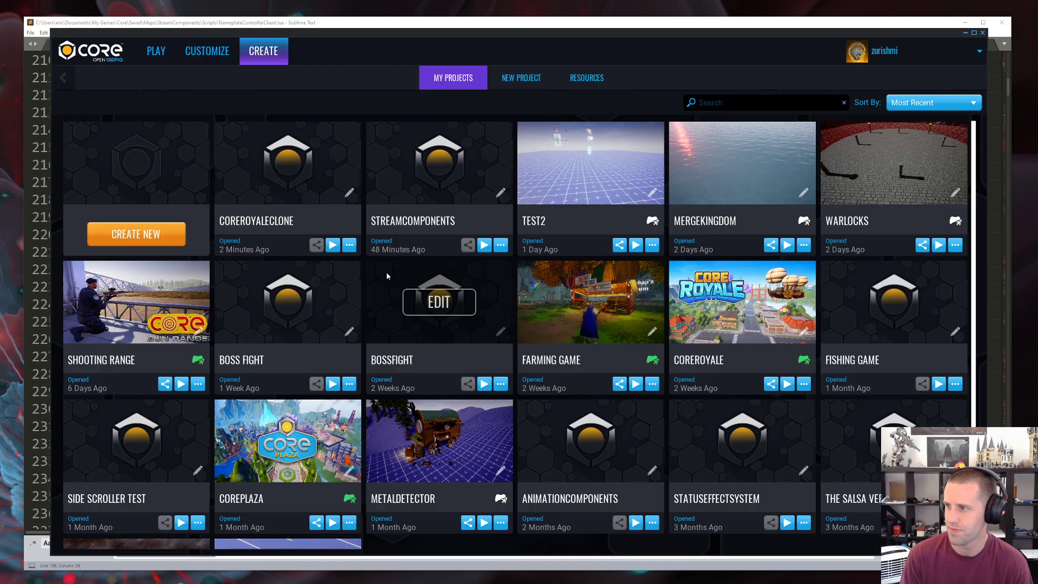
pyautogui.click(432, 173)
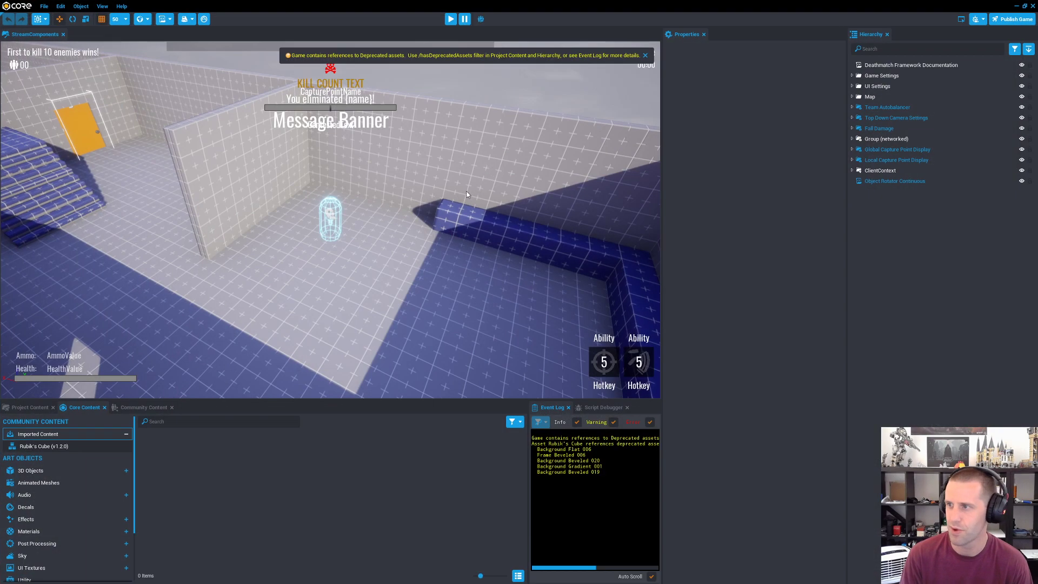
# Step: Paste the copied Observatory group into the deathmatch map and bring it into focus
pyautogui.press('s')
pyautogui.moveTo(468, 194); pyautogui.dragTo(147, 225, button='right')
pyautogui.hotkey('ctrl', 'v')
pyautogui.press('f')
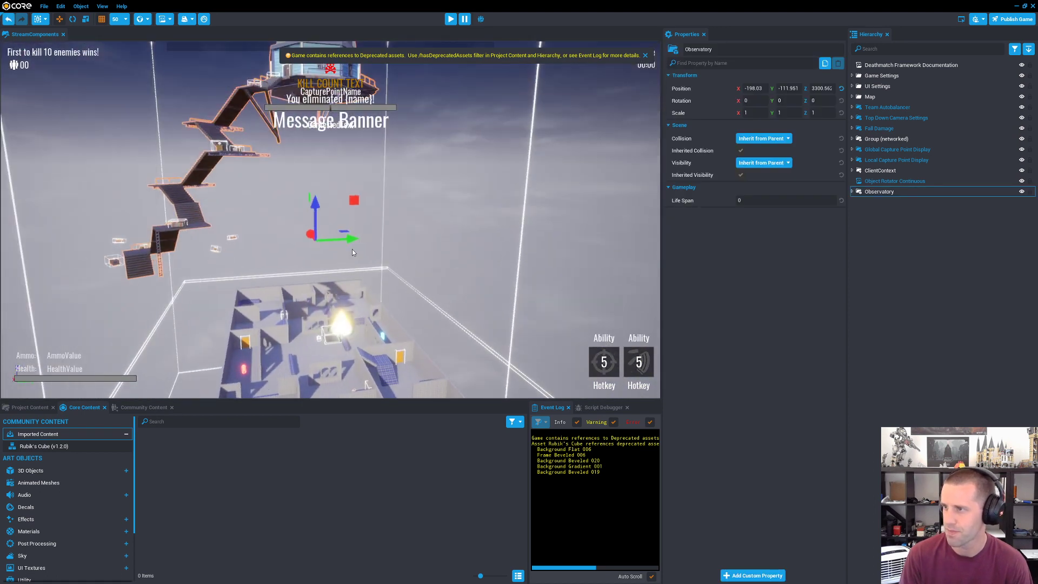
# Step: Move the pasted Observatory onto the deathmatch map at position X 2000, Y 3000, Z 0
pyautogui.moveTo(348, 242); pyautogui.dragTo(472, 240)
pyautogui.moveTo(432, 209); pyautogui.dragTo(442, 316)
pyautogui.moveTo(436, 243); pyautogui.dragTo(445, 257, button='right')
pyautogui.press('w')
pyautogui.moveTo(402, 229); pyautogui.dragTo(386, 193)
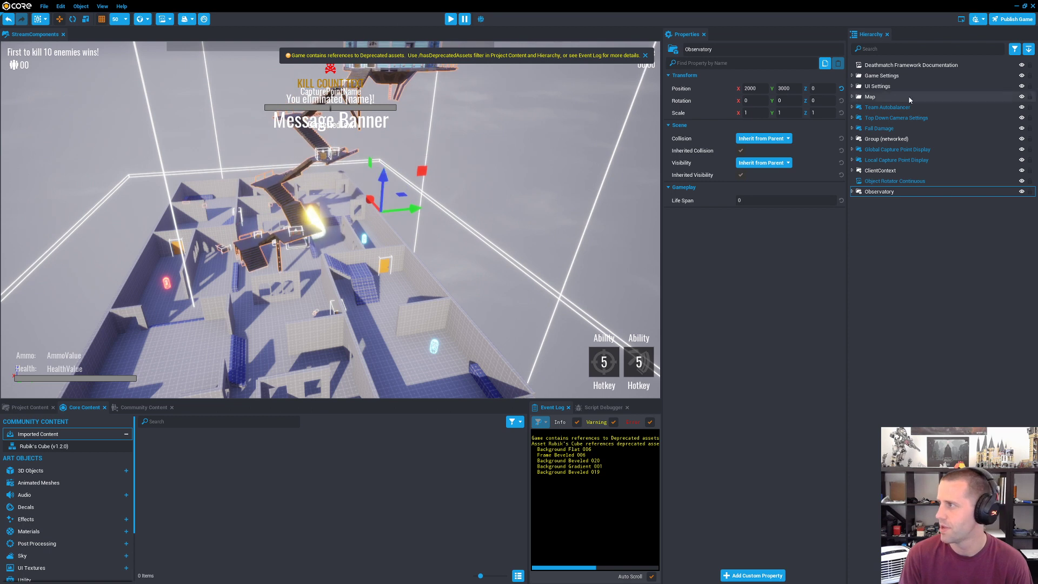
# Step: Delete the Top Down Camera Settings and add First Person Camera Settings from the core content, found by searching for camera
pyautogui.click(196, 421)
pyautogui.write('camear')
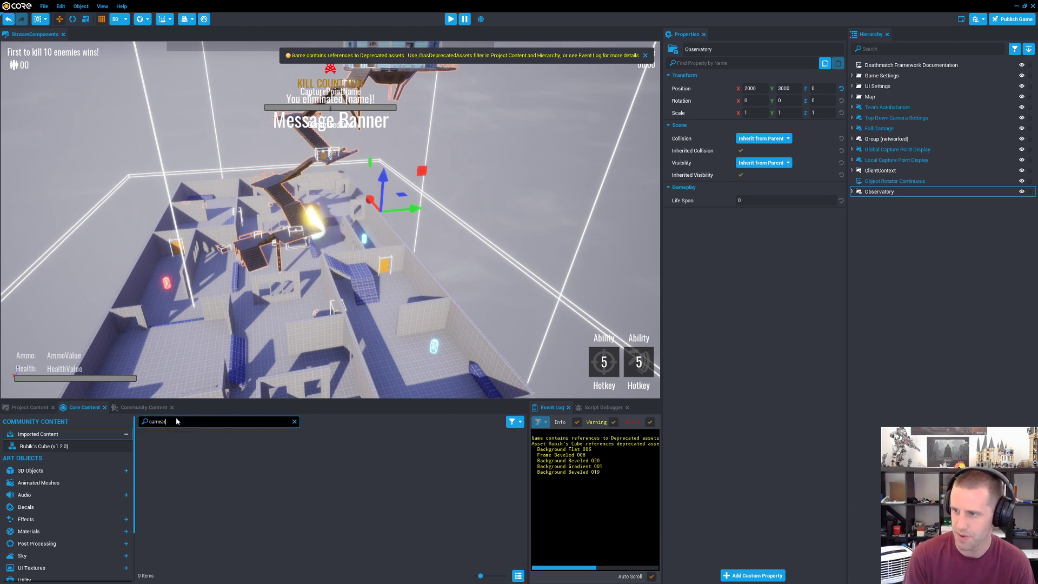
pyautogui.press('BackSpace')
pyautogui.press('BackSpace')
pyautogui.write('ra')
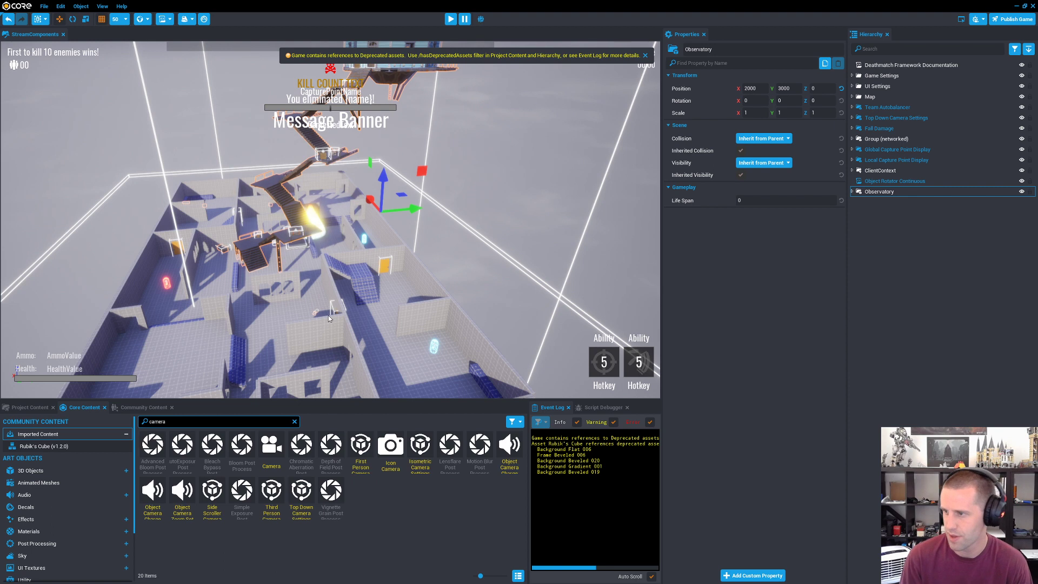
pyautogui.click(853, 75)
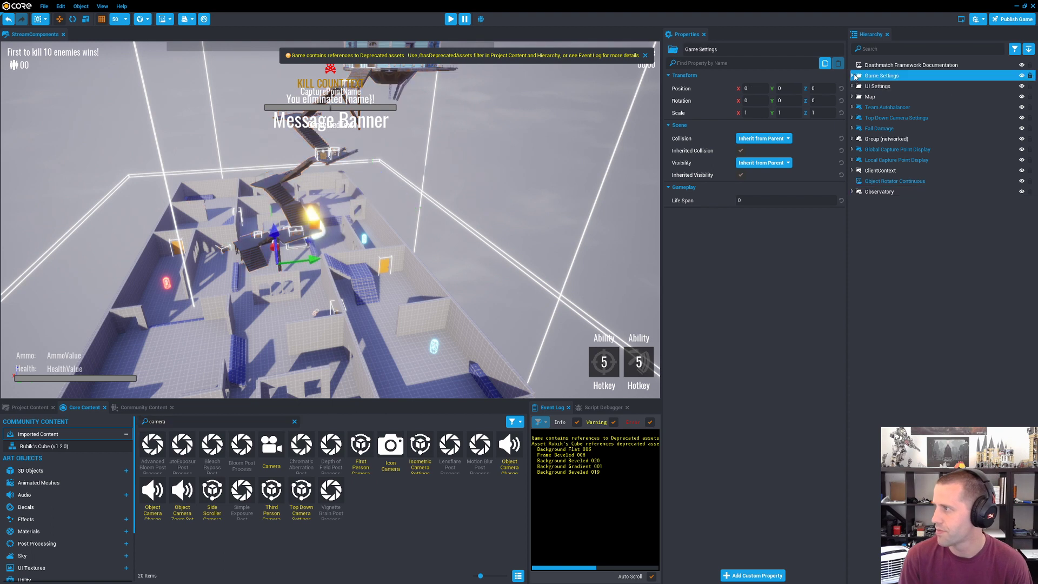
pyautogui.click(887, 128)
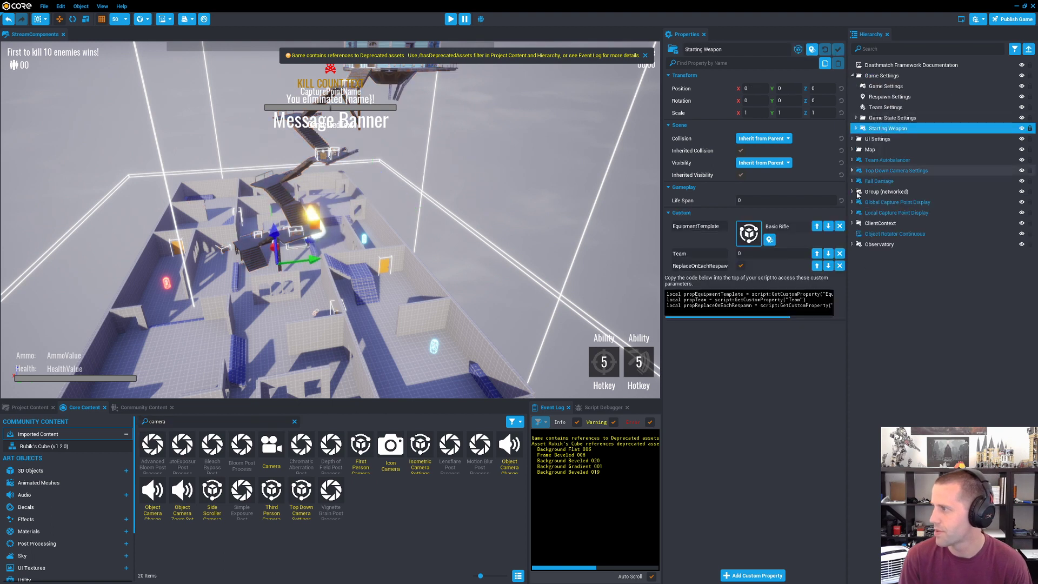
pyautogui.click(905, 171)
pyautogui.press('Delete')
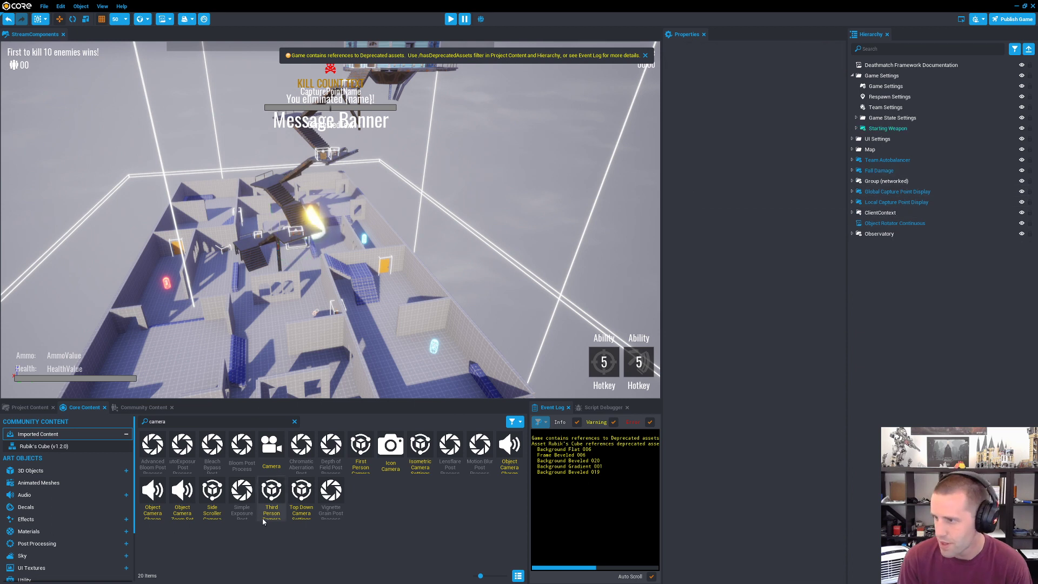
pyautogui.moveTo(361, 451); pyautogui.dragTo(891, 376)
# Step: Preview the game and walk in first person through the deathmatch map and up the Observatory's stairs
pyautogui.click(450, 19)
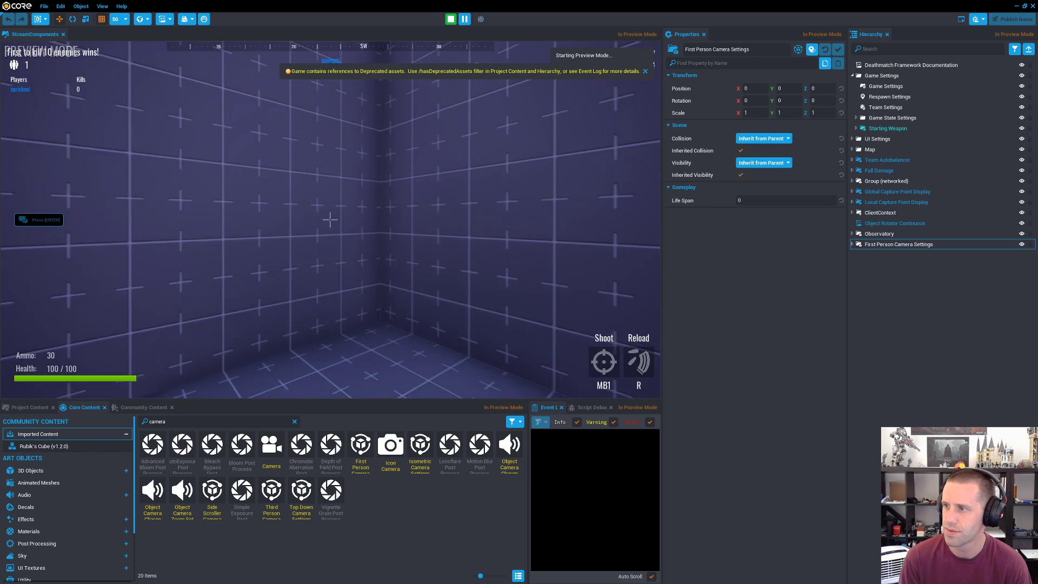
pyautogui.press('w')
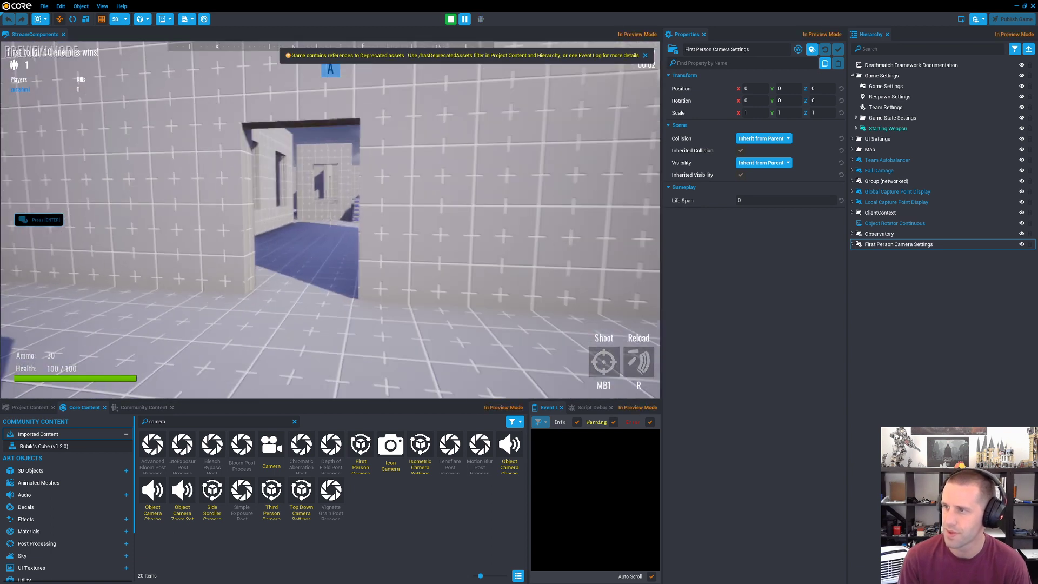
pyautogui.press('w')
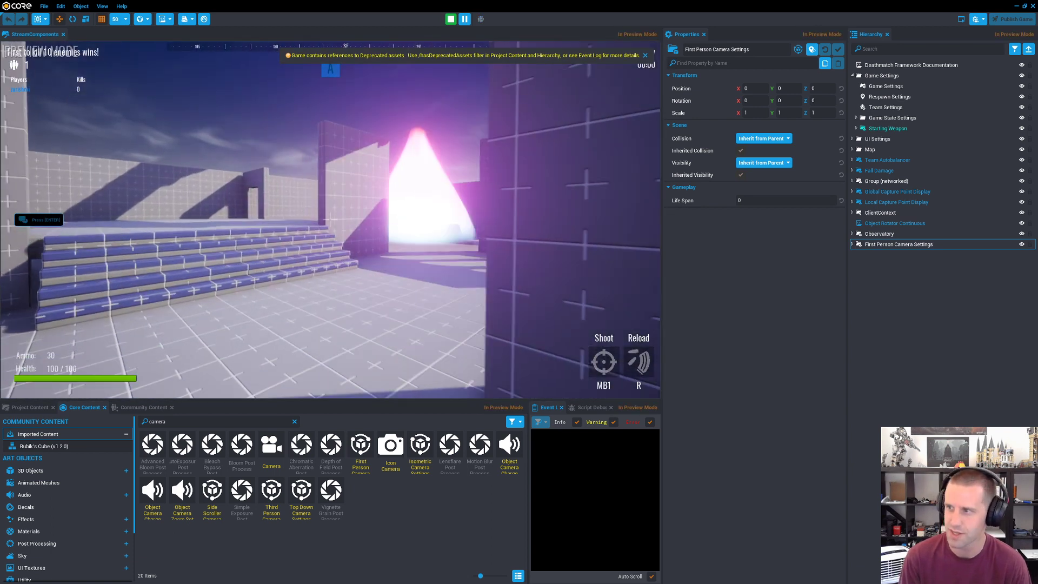
pyautogui.press('w')
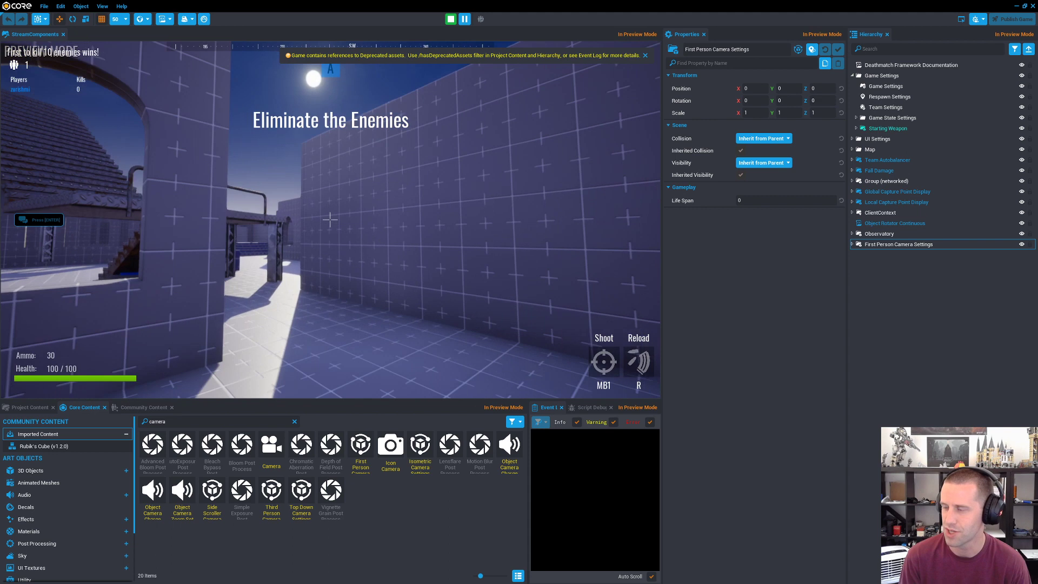
pyautogui.press('w')
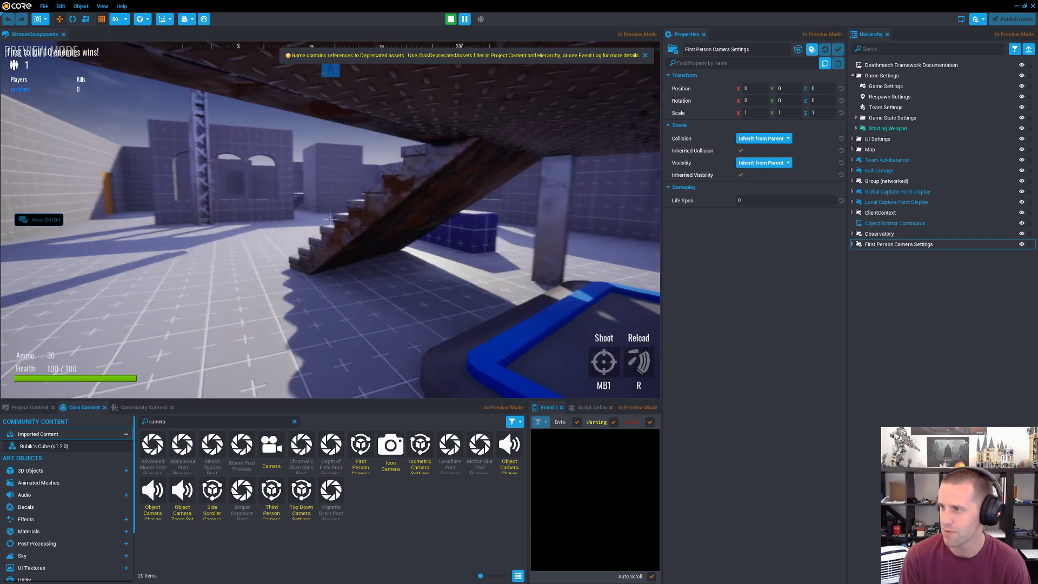
pyautogui.press('w')
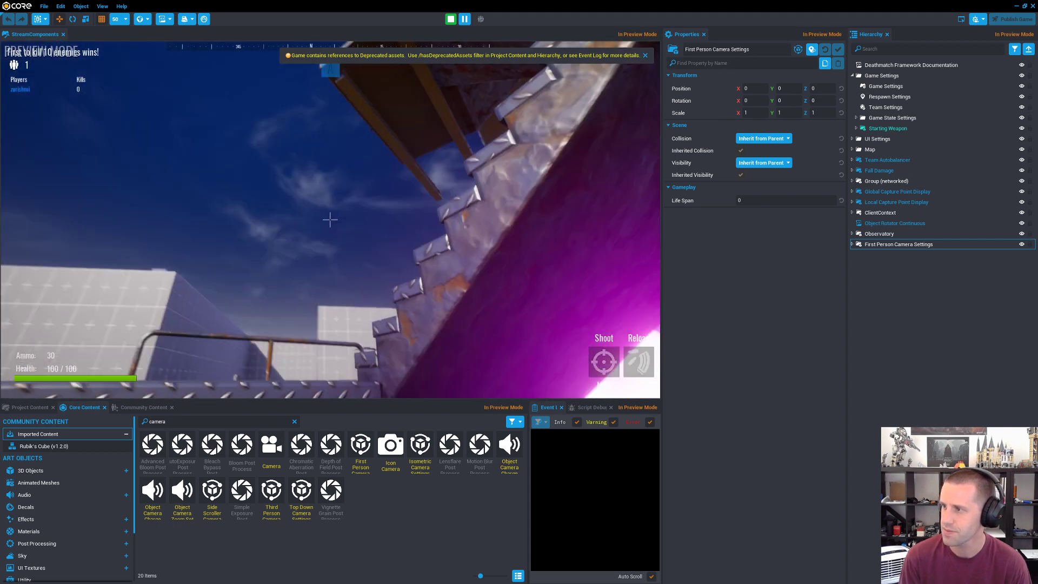
pyautogui.press('w')
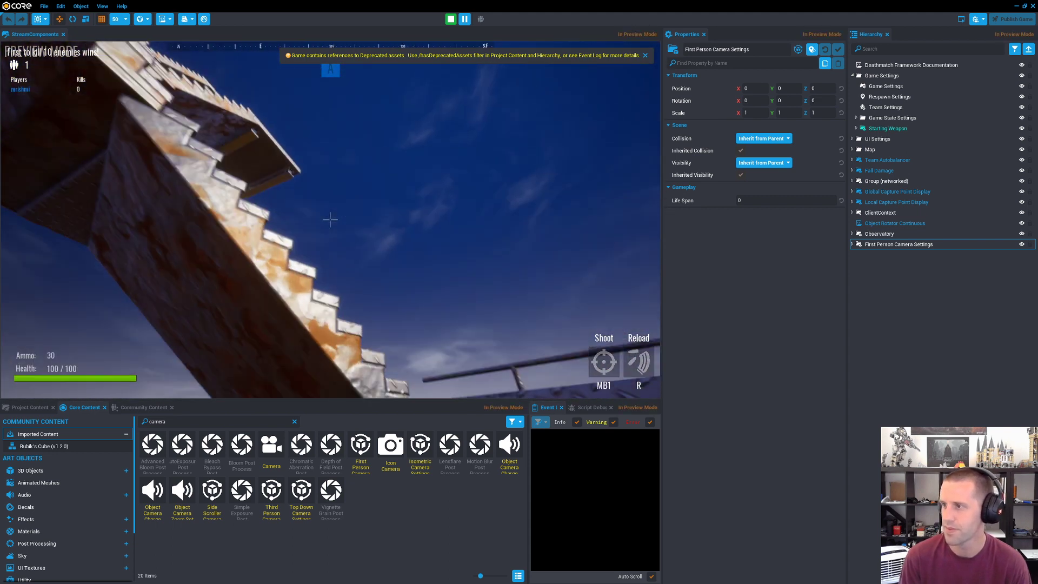
pyautogui.press('w')
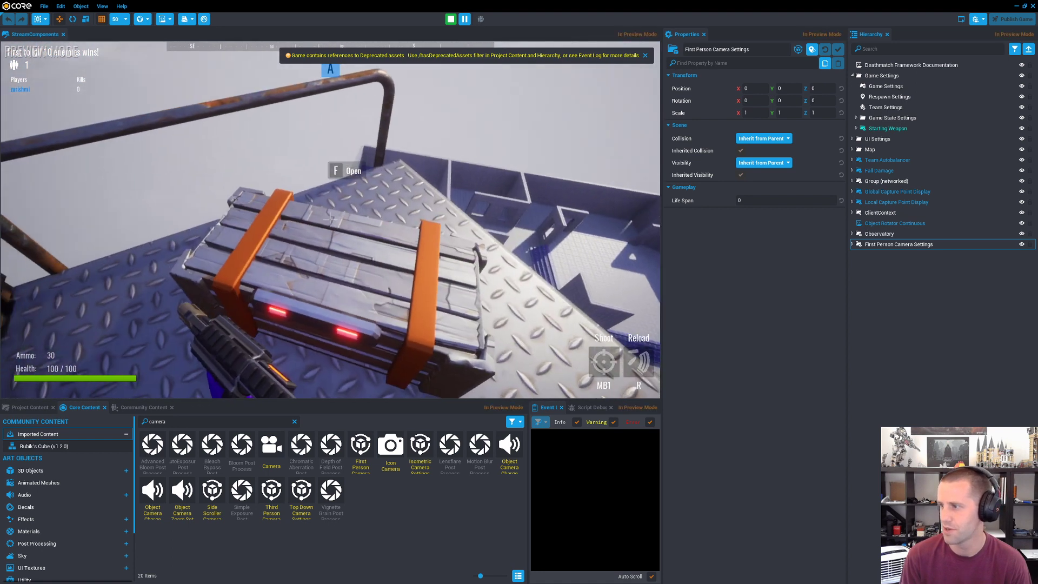
# Step: Explore the crates and building on the Observatory's upper platform, return to the ground and end the preview
pyautogui.press('s')
pyautogui.press('d')
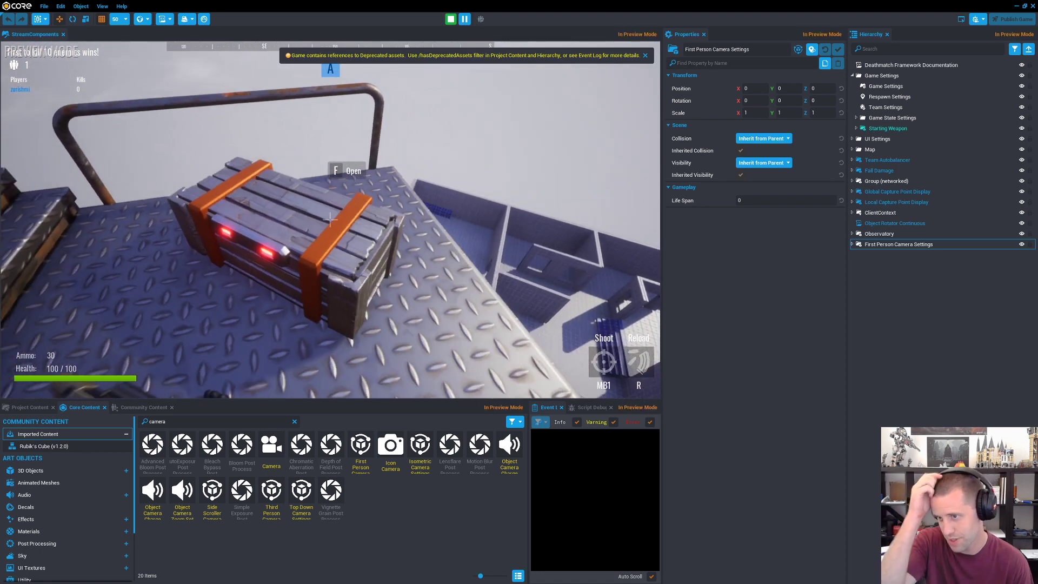
pyautogui.press('w')
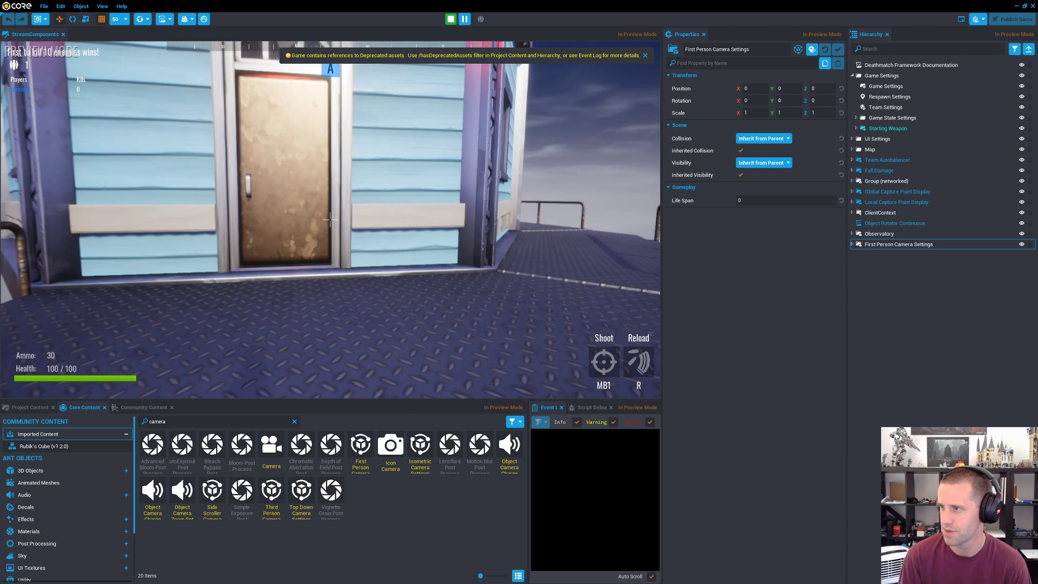
pyautogui.press('f')
pyautogui.press('w')
pyautogui.press('w')
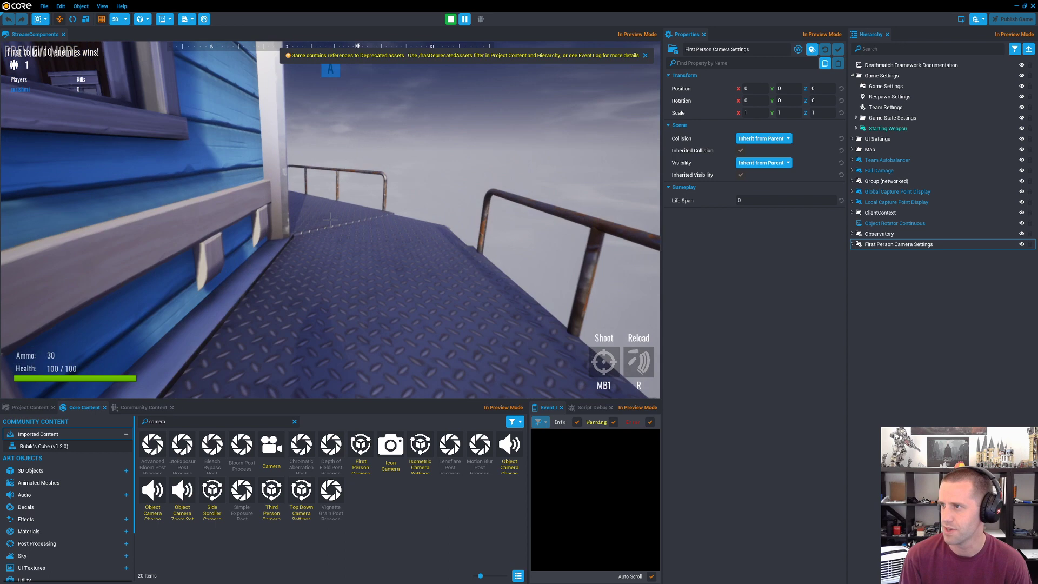
pyautogui.press('w')
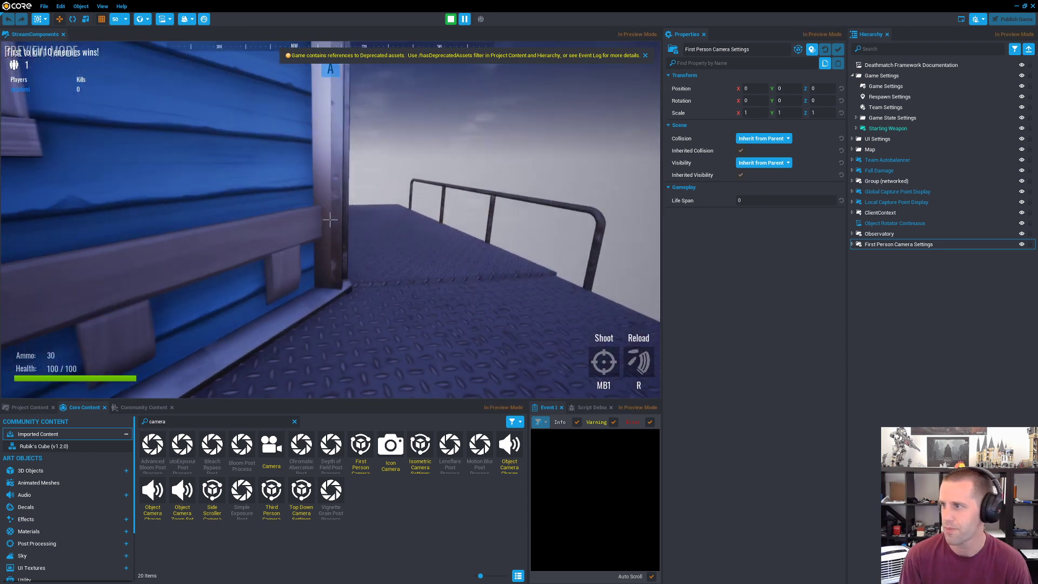
pyautogui.press('w')
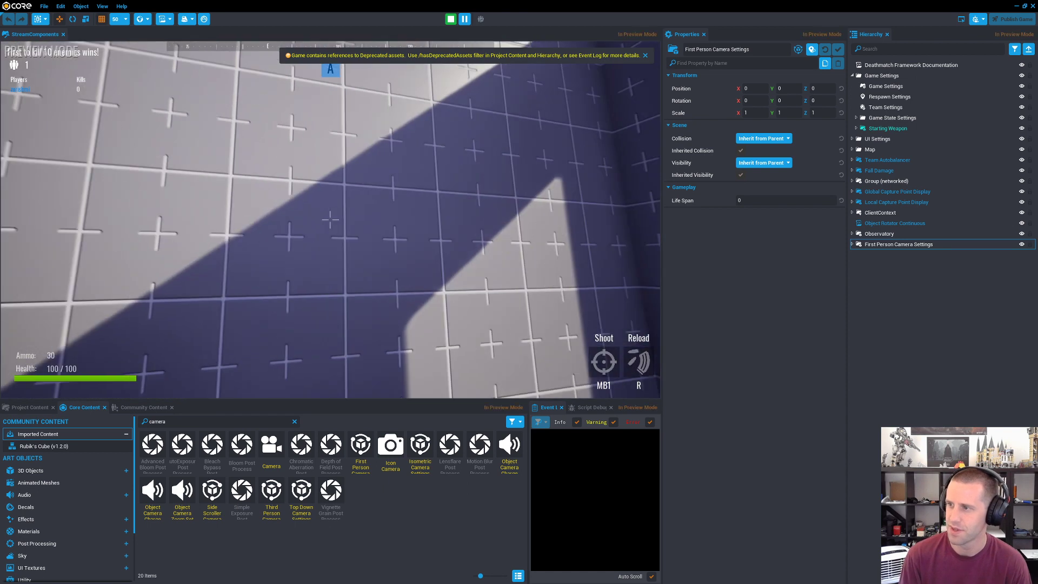
pyautogui.press('w')
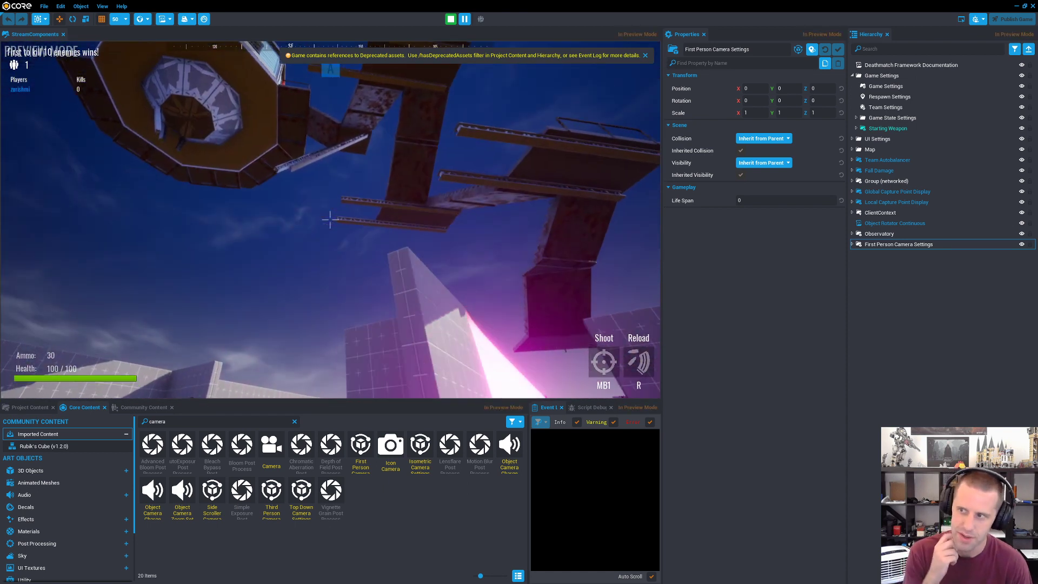
pyautogui.press('=')
pyautogui.press('Escape')
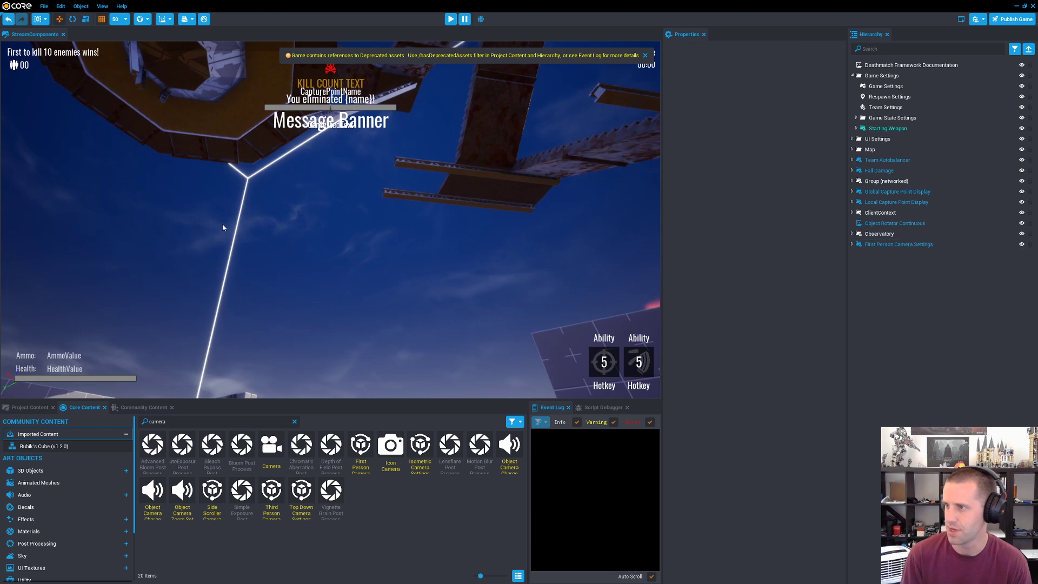
# Step: Exit the StreamComponents project and browse the community projects available for creating a new project
pyautogui.press('Escape')
pyautogui.click(378, 208)
pyautogui.click(452, 308)
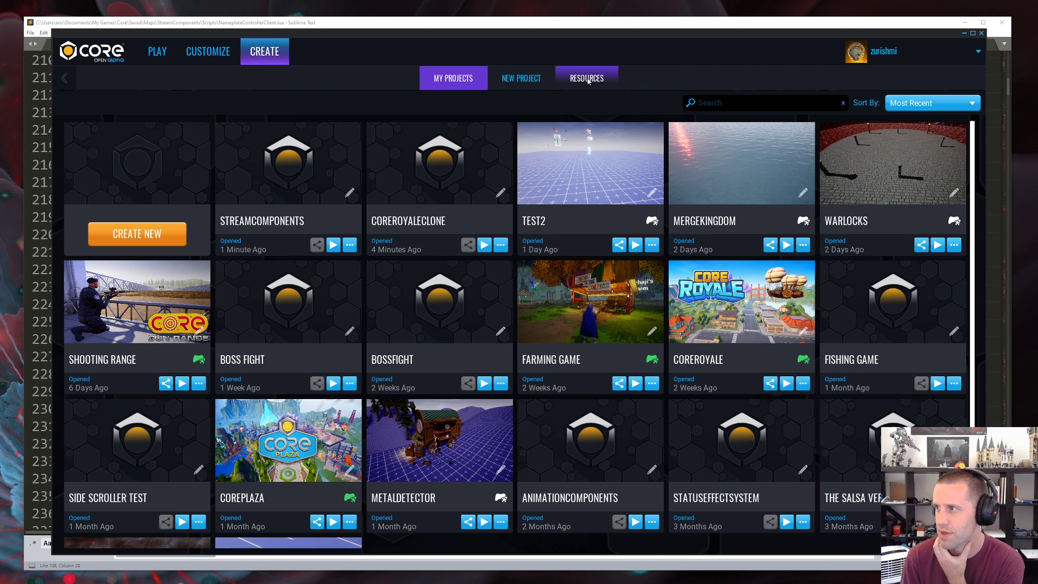
pyautogui.click(140, 238)
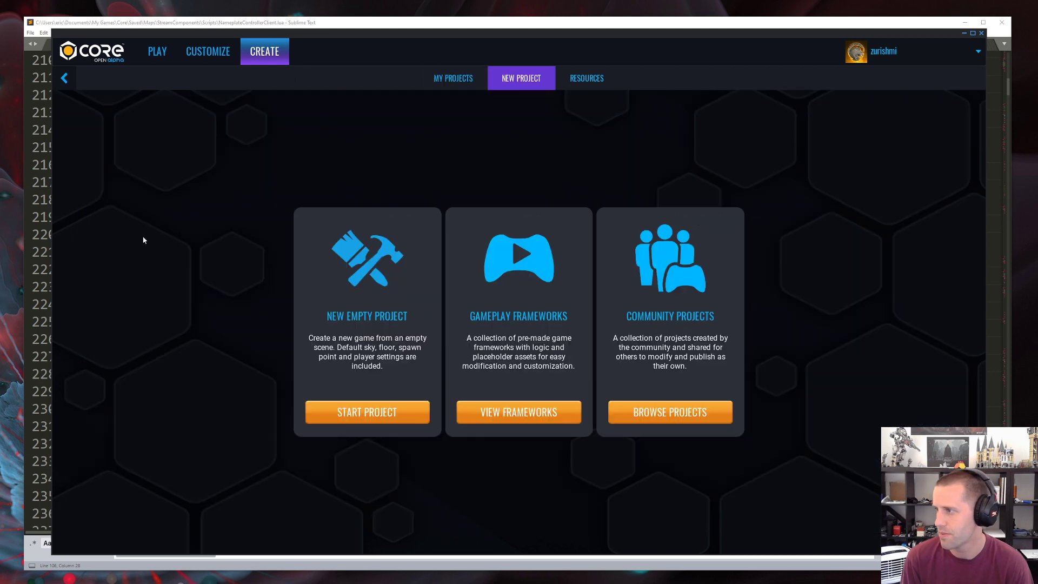
pyautogui.click(689, 421)
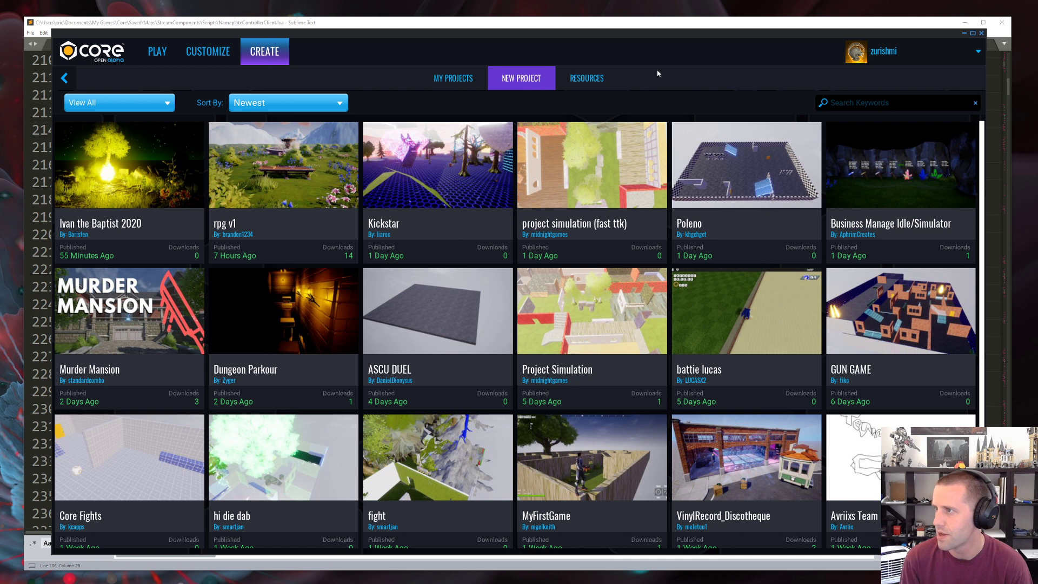
# Step: Sort the community projects by Most Downloaded and look through the list
pyautogui.click(271, 97)
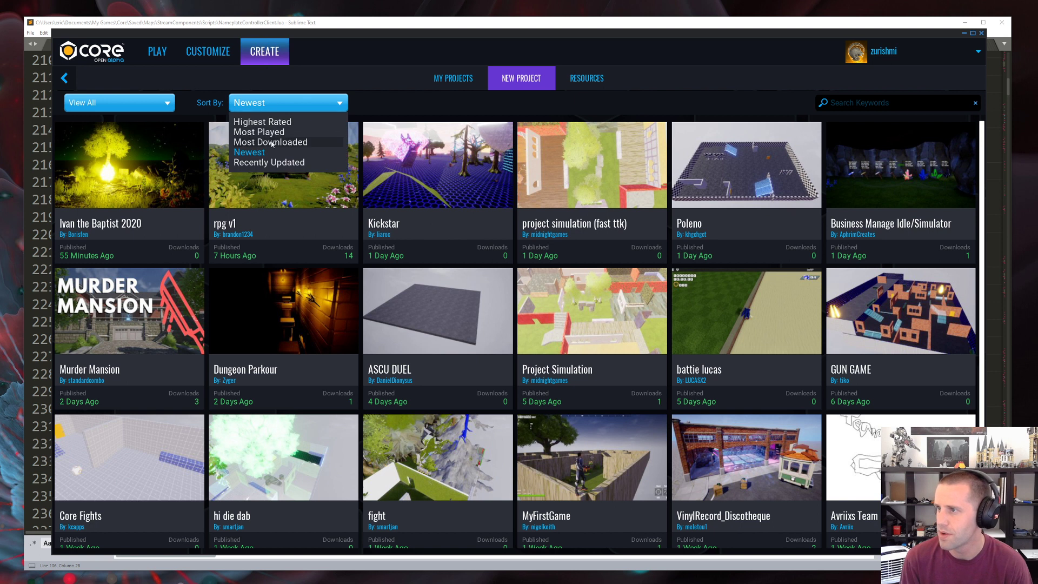
pyautogui.click(280, 143)
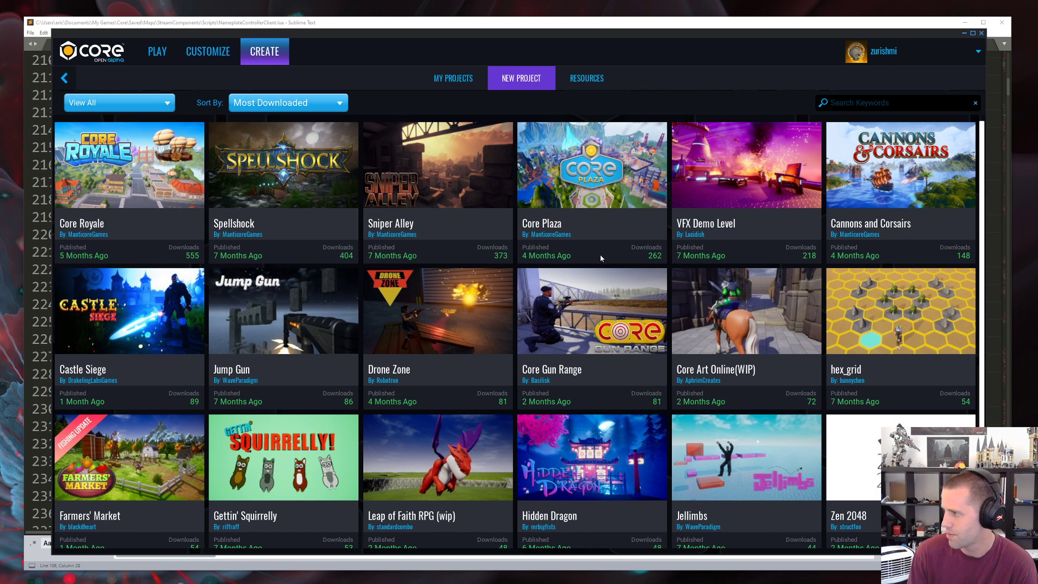
pyautogui.scroll(-2, 601, 258)
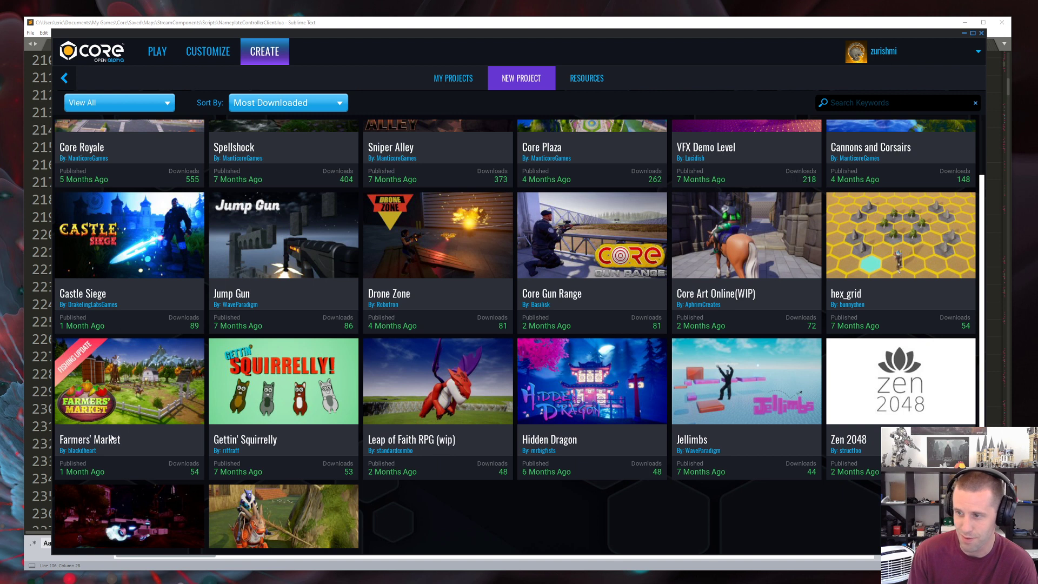
pyautogui.scroll(-2, 128, 372)
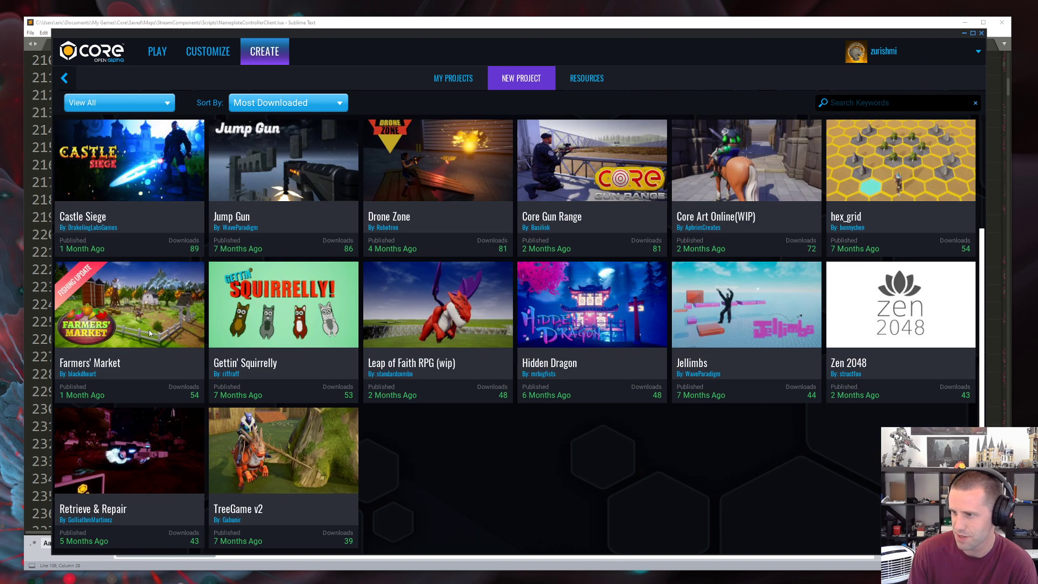
pyautogui.scroll(1, 145, 329)
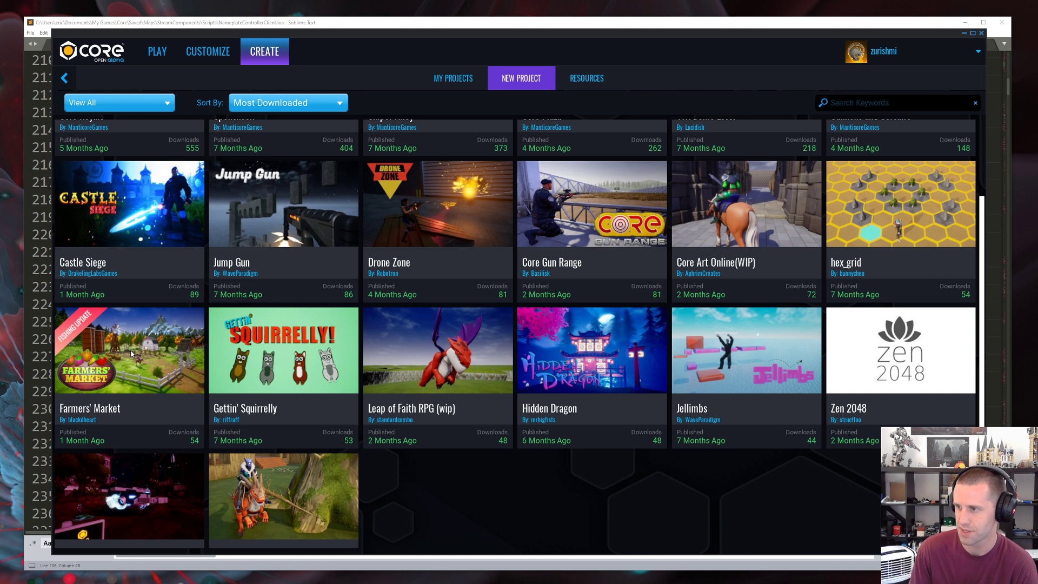
pyautogui.scroll(3, 307, 342)
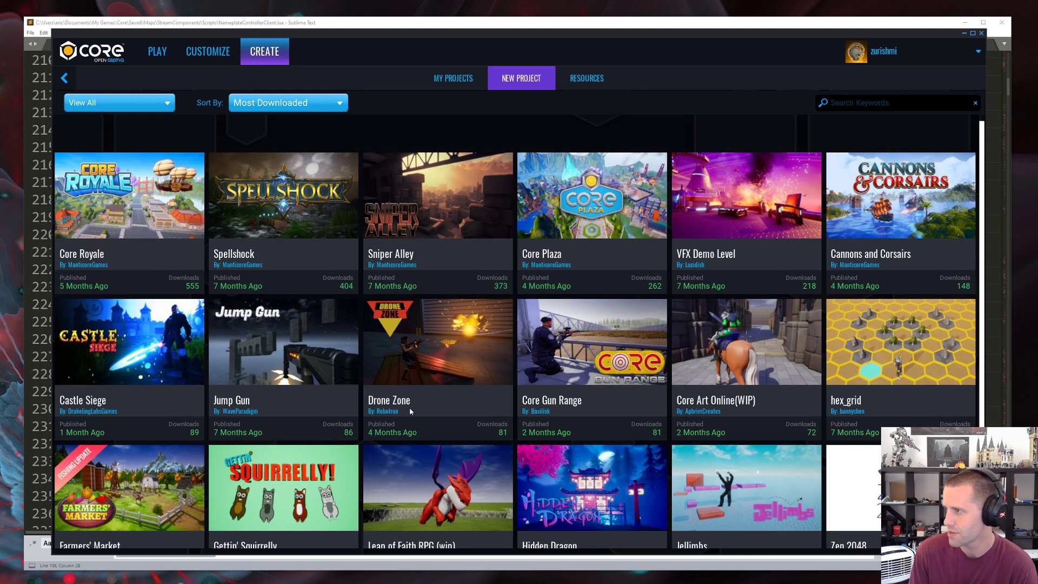
# Step: Dismiss the Core Plaza community download and open the existing CorePlaza project for editing
pyautogui.click(602, 195)
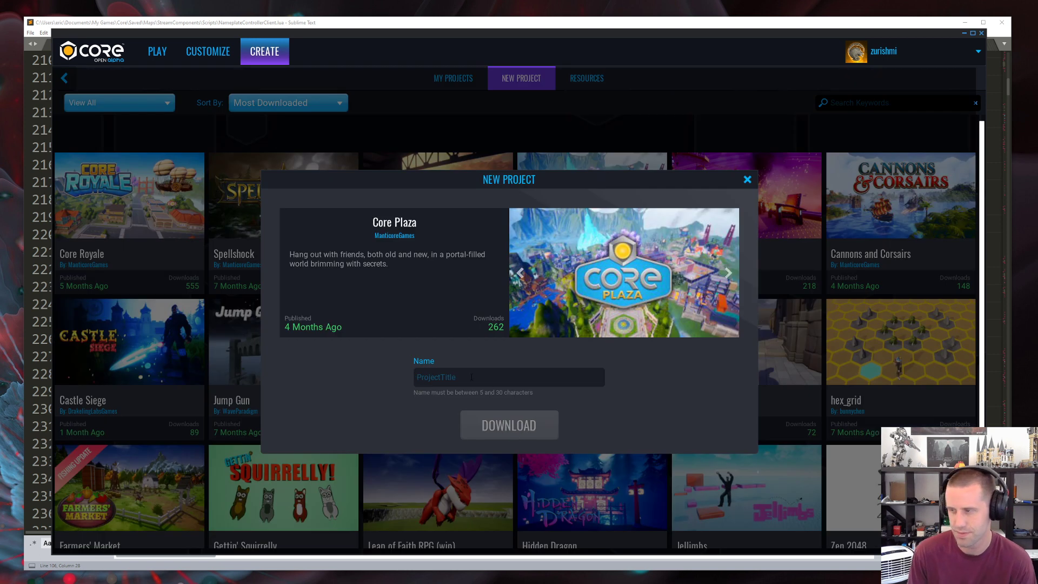
pyautogui.click(747, 179)
pyautogui.click(157, 52)
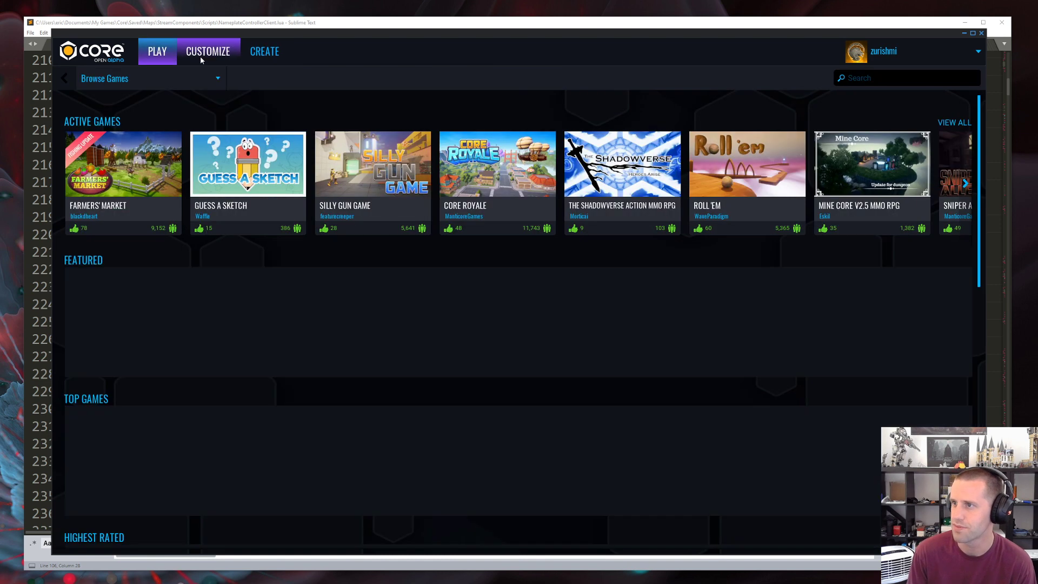
pyautogui.click(265, 51)
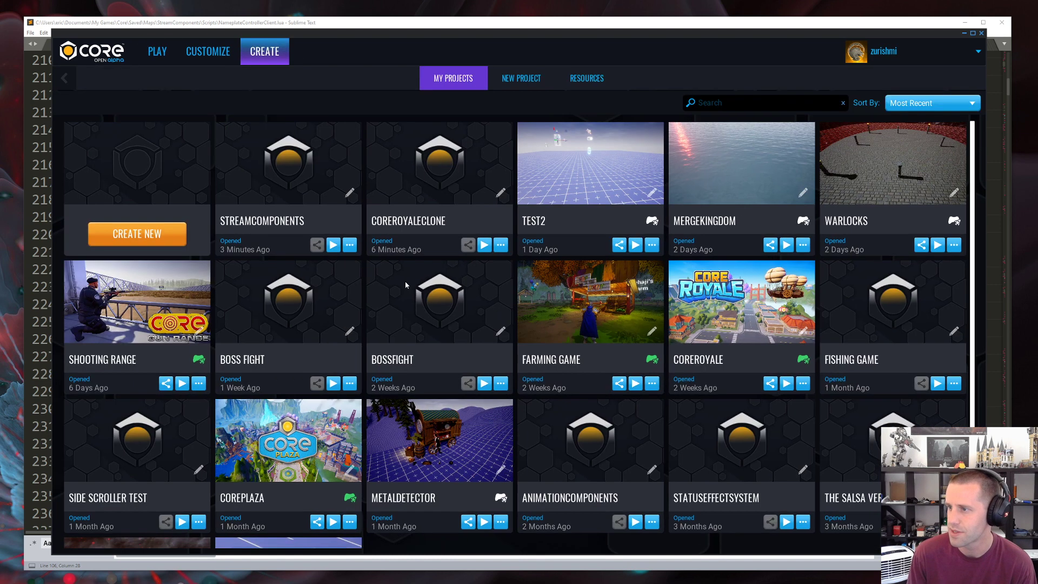
pyautogui.scroll(-2, 782, 339)
pyautogui.click(284, 347)
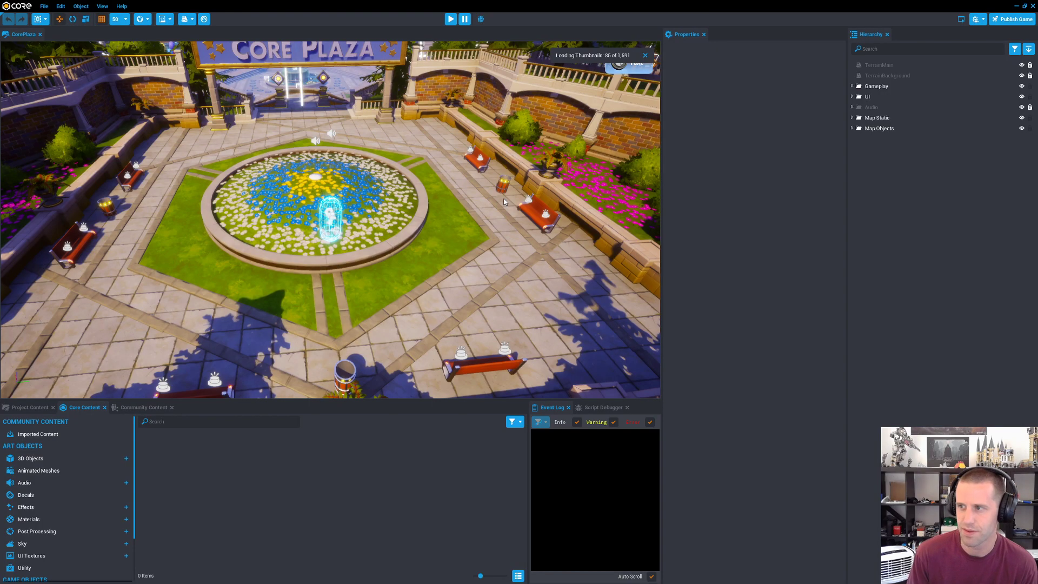
# Step: Look over the plaza and its fountain in the CorePlaza scene and start a game preview
pyautogui.moveTo(385, 303); pyautogui.dragTo(357, 59, button='right')
pyautogui.press('w')
pyautogui.press('w')
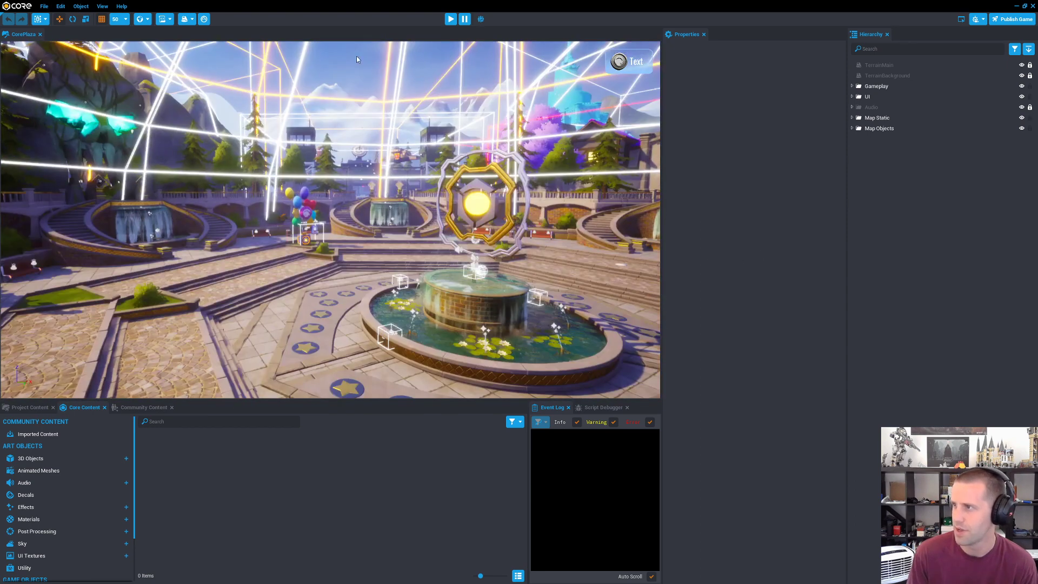
pyautogui.click(450, 19)
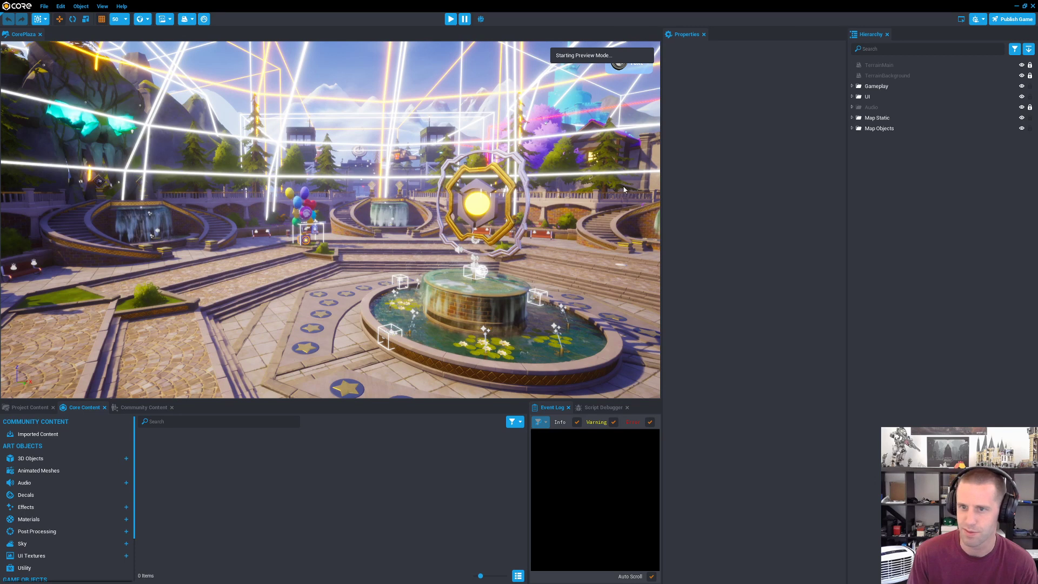
# Step: Mount the hoverboard in the preview and ride under the Core Plaza sign to the overlook above the main fountain
pyautogui.press('w')
pyautogui.press('g')
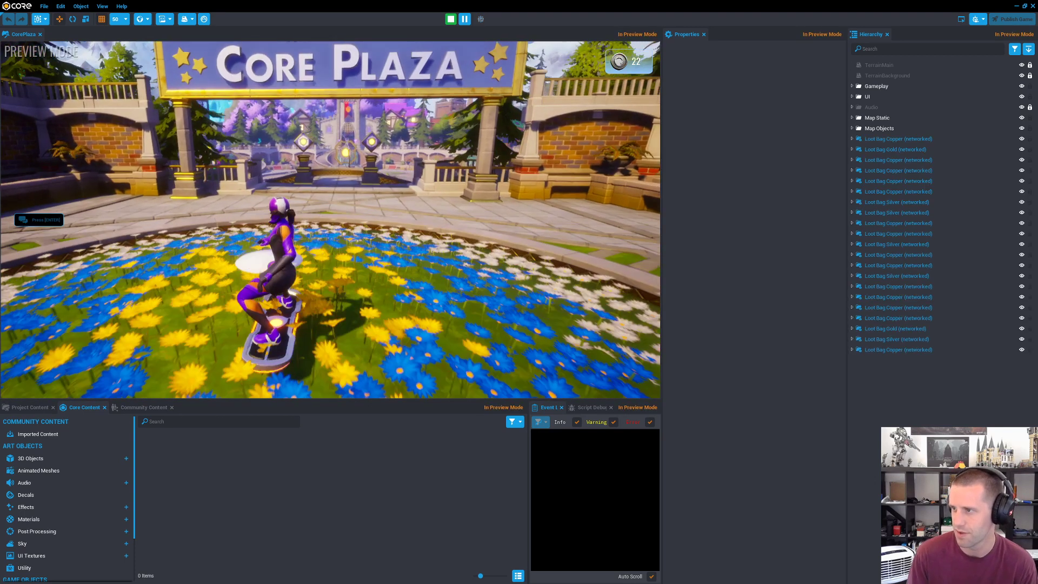
pyautogui.press('w')
pyautogui.press('space')
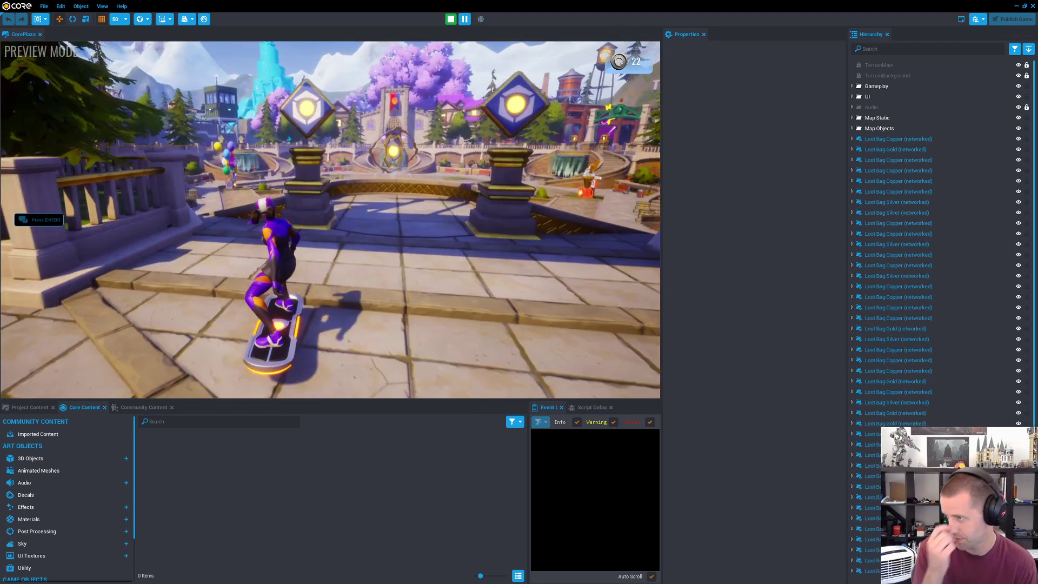
pyautogui.press('w')
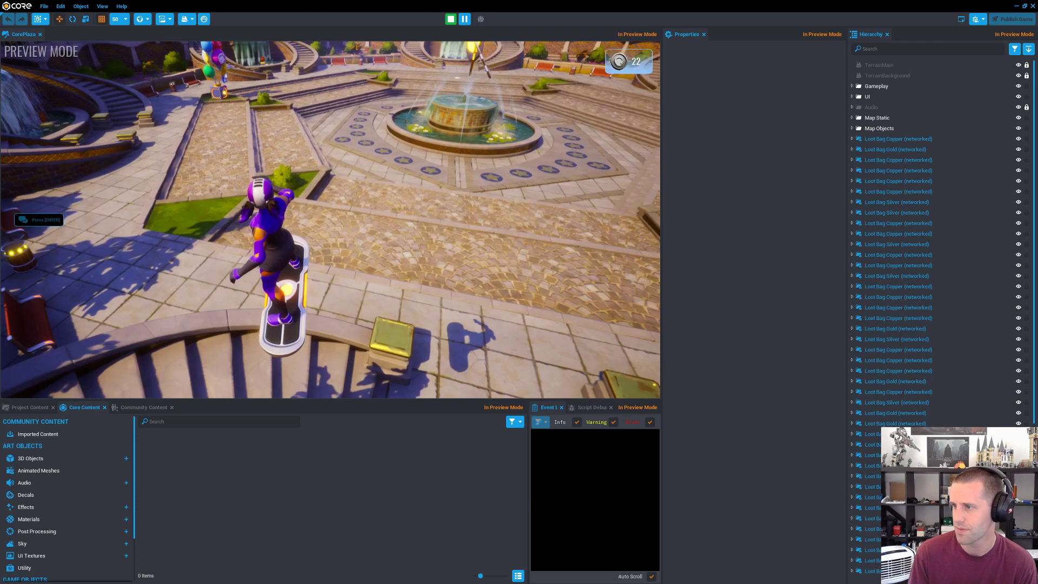
# Step: Jump down into the plaza, ride to the balloon stand and get a balloon
pyautogui.press('w')
pyautogui.press('space')
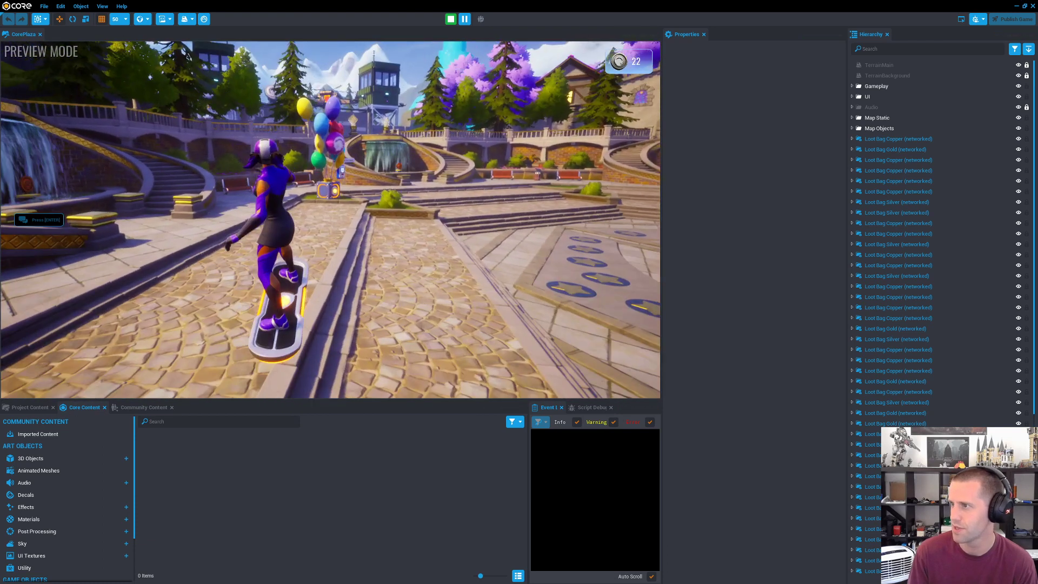
pyautogui.press('w')
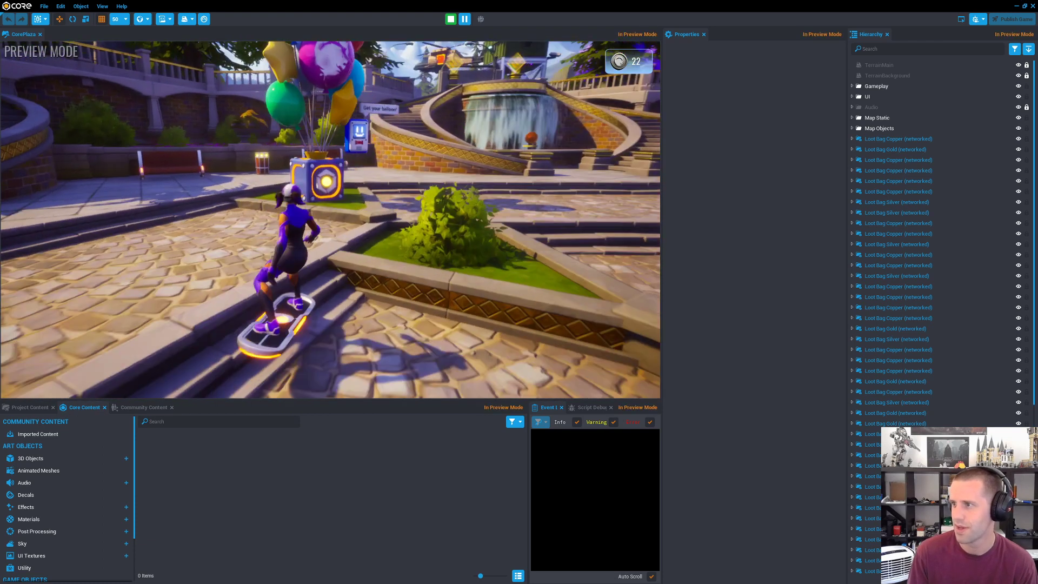
pyautogui.press('w')
pyautogui.press('f')
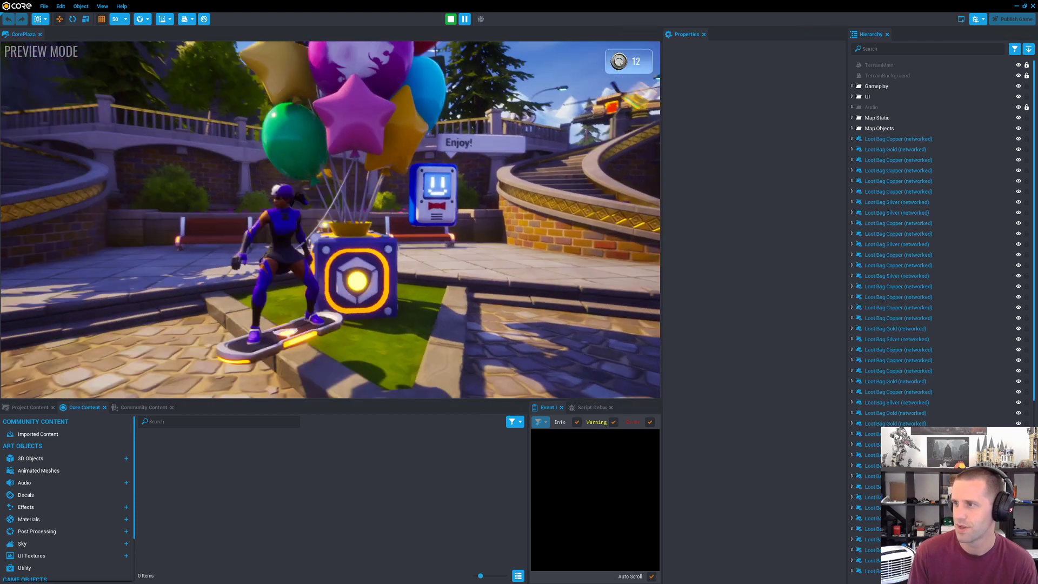
pyautogui.press('s')
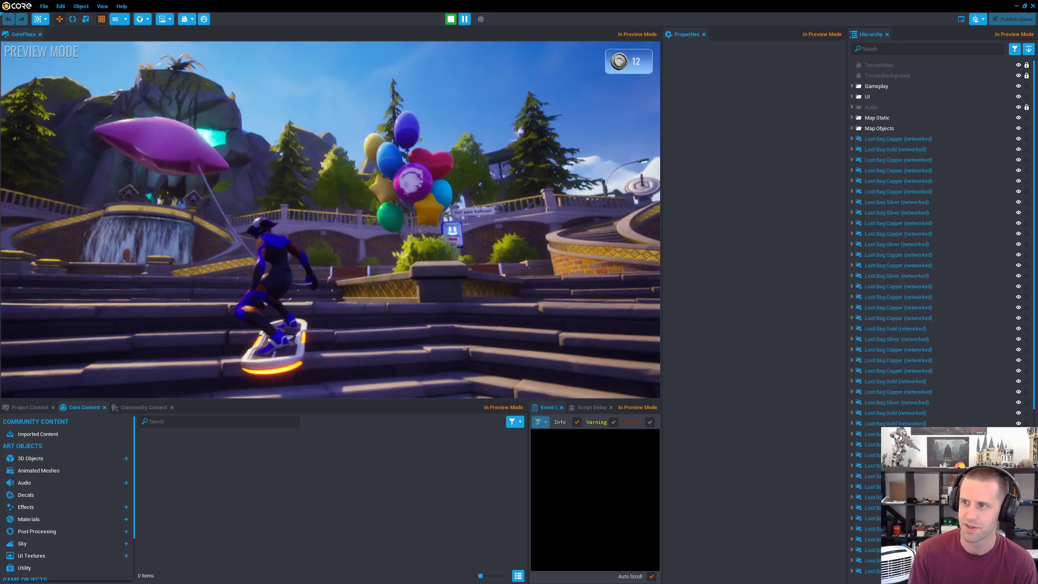
# Step: Ride with the balloon up the curved stairs beside the waterfall and onto the wooden docks of the pirate area
pyautogui.press('w')
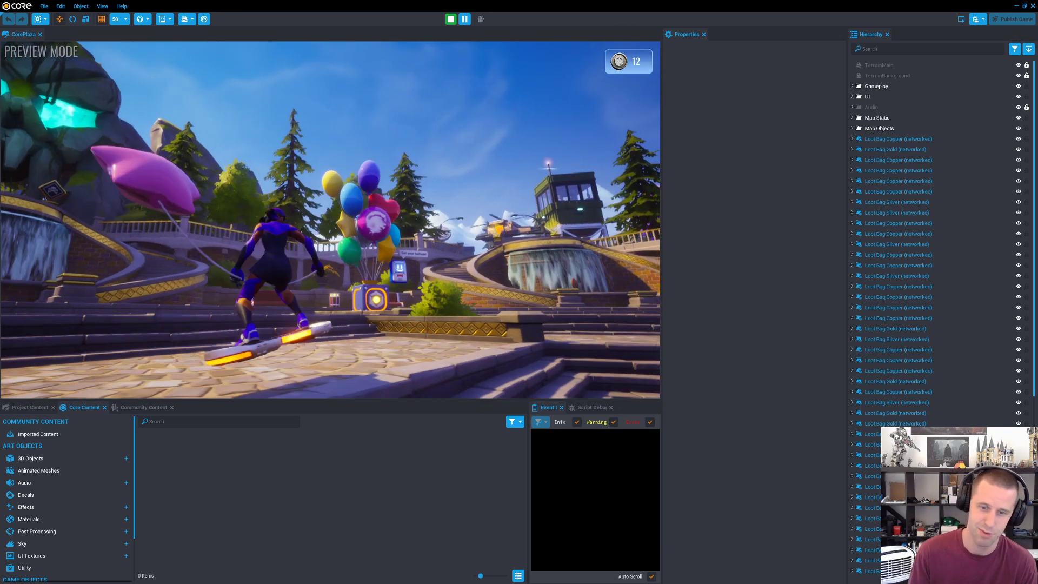
pyautogui.press('w')
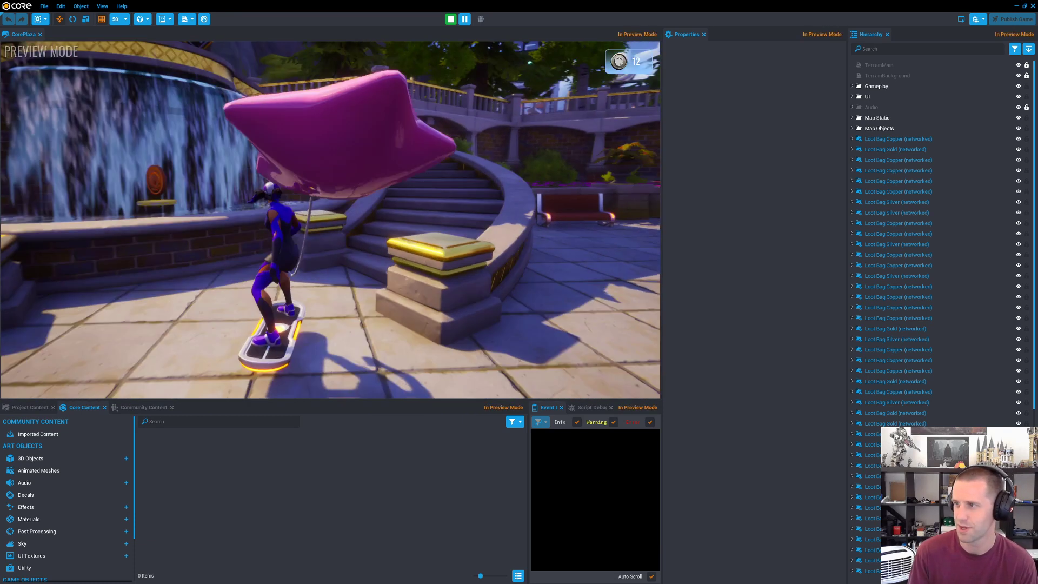
pyautogui.press('w')
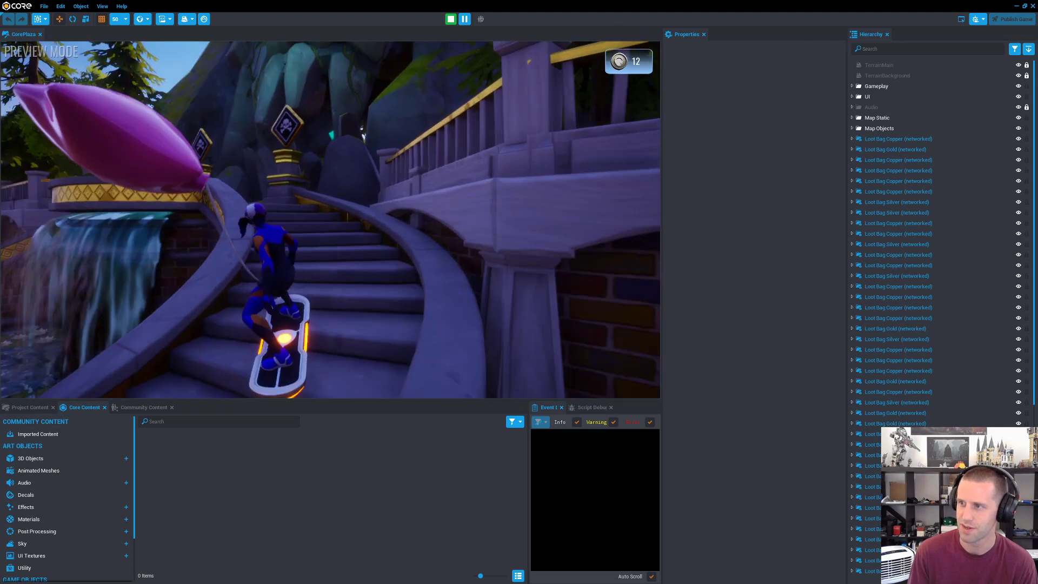
pyautogui.press('w')
pyautogui.press('w')
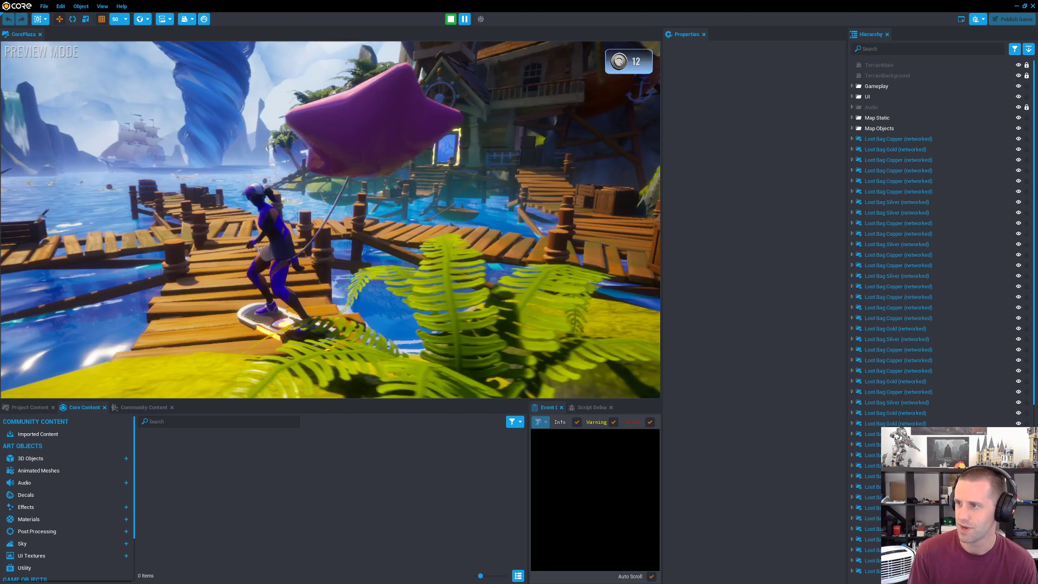
# Step: Explore the pirate docks, passing the barrels with the Rockin' Pirates pickup
pyautogui.press('w')
pyautogui.press('w')
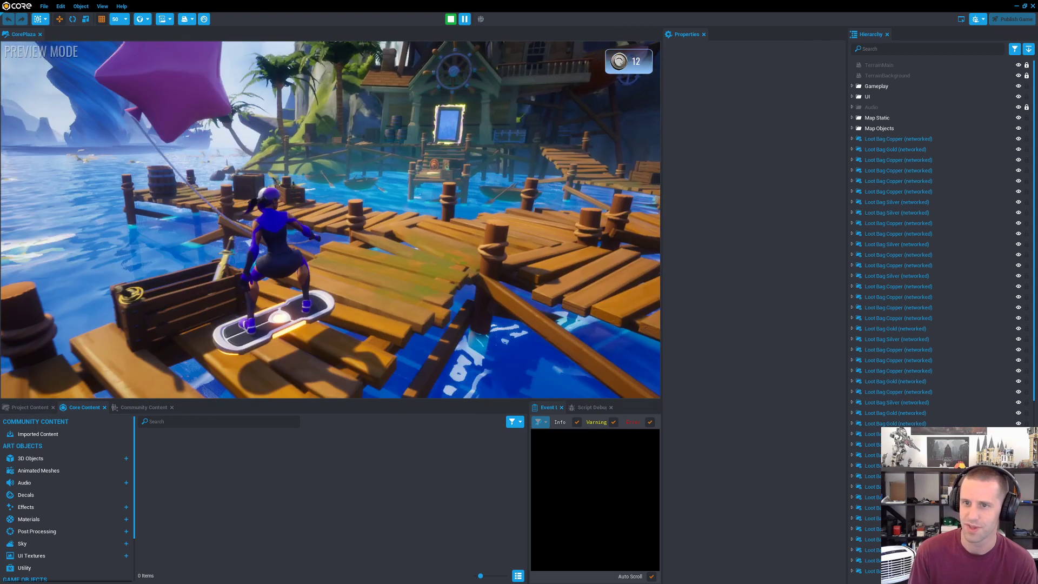
pyautogui.press('w')
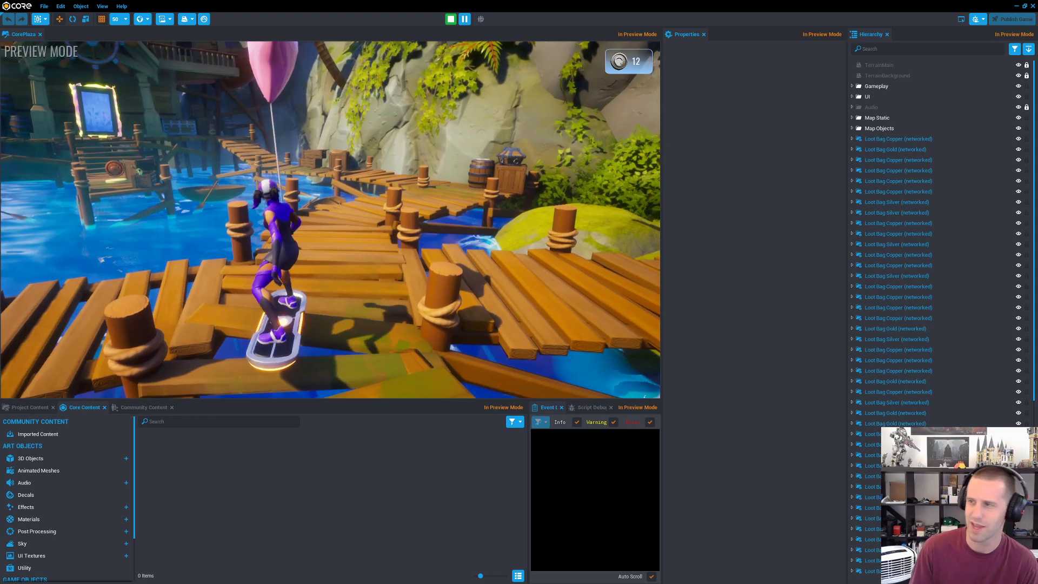
pyautogui.press('w')
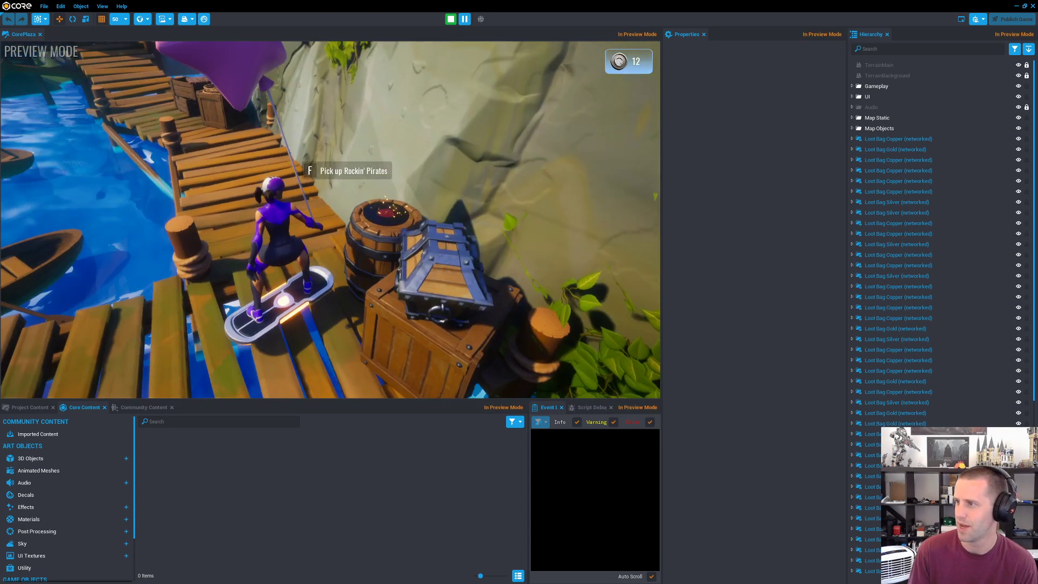
pyautogui.press('w')
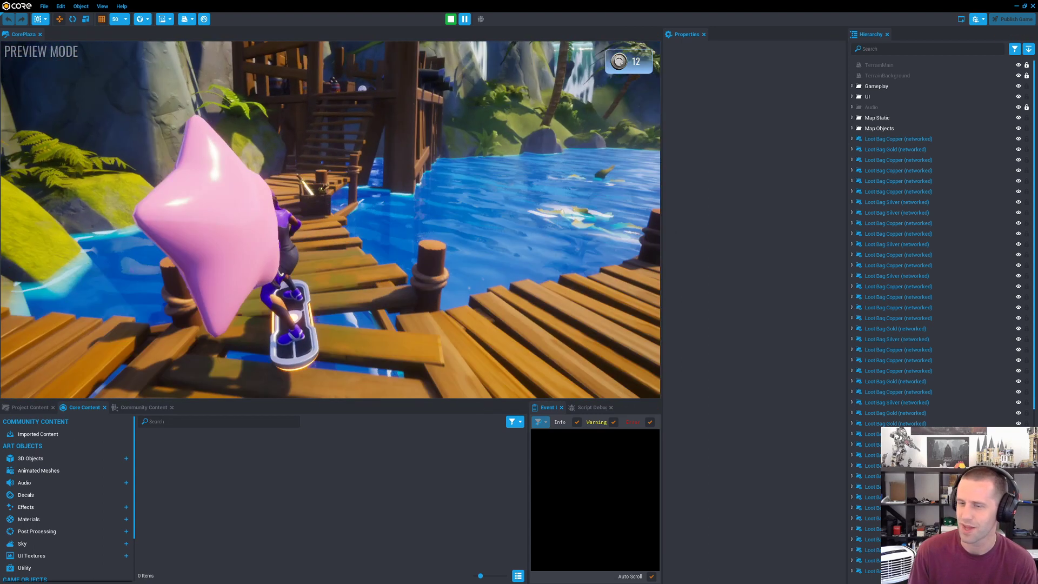
# Step: Climb onto the wooden cannon deck and fire one of its cannons
pyautogui.press('w')
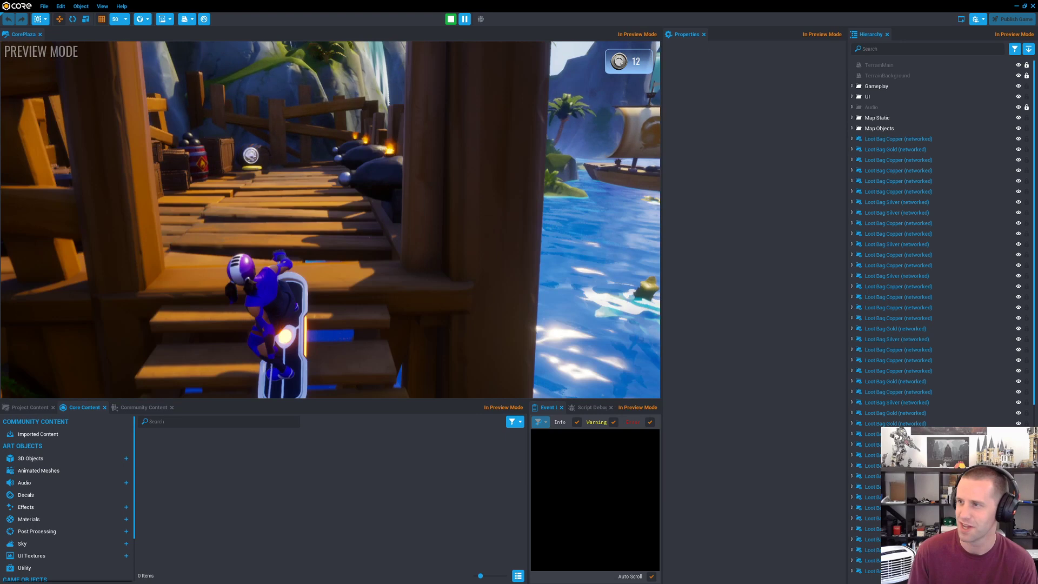
pyautogui.press('w')
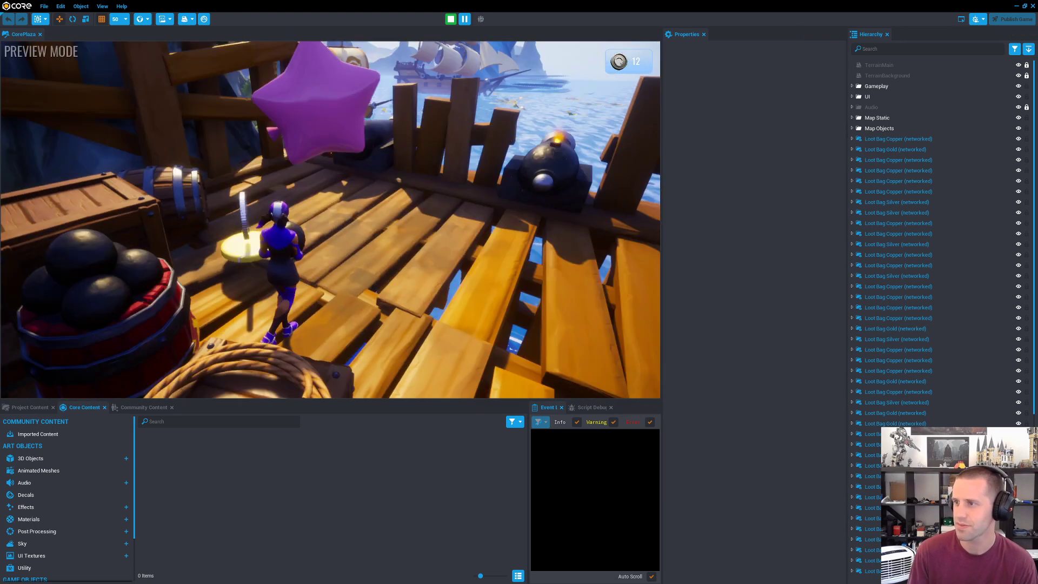
pyautogui.press('w')
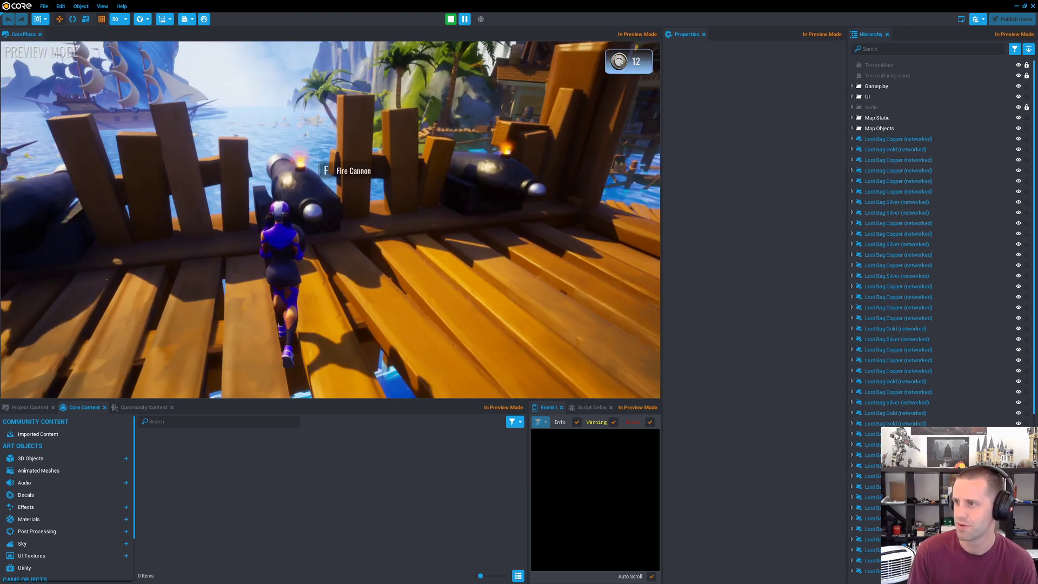
pyautogui.press('f')
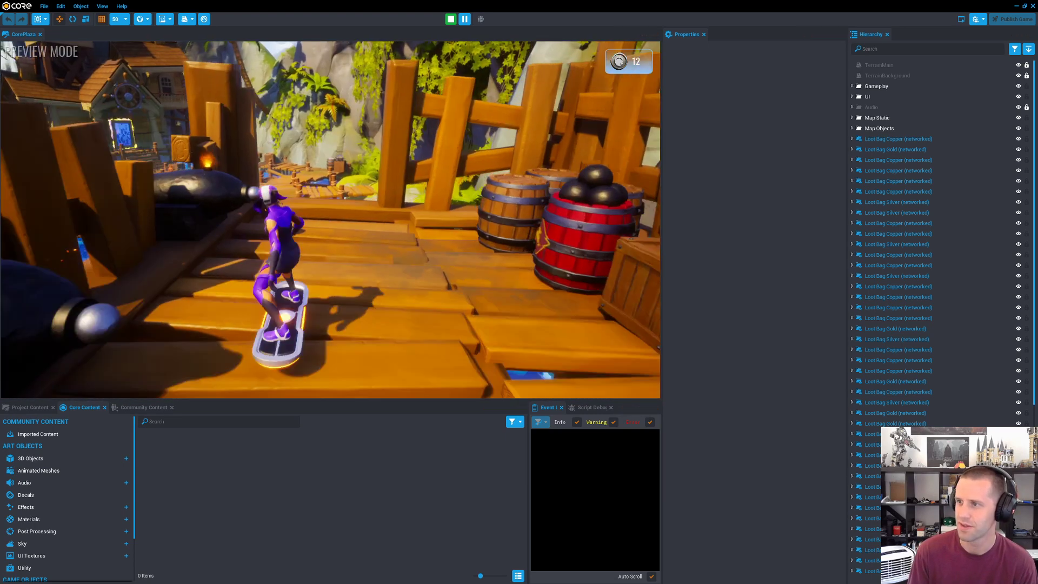
# Step: Leave the pirate docks past the saber crate and ride by way of the plaza to the military base entrance
pyautogui.press('w')
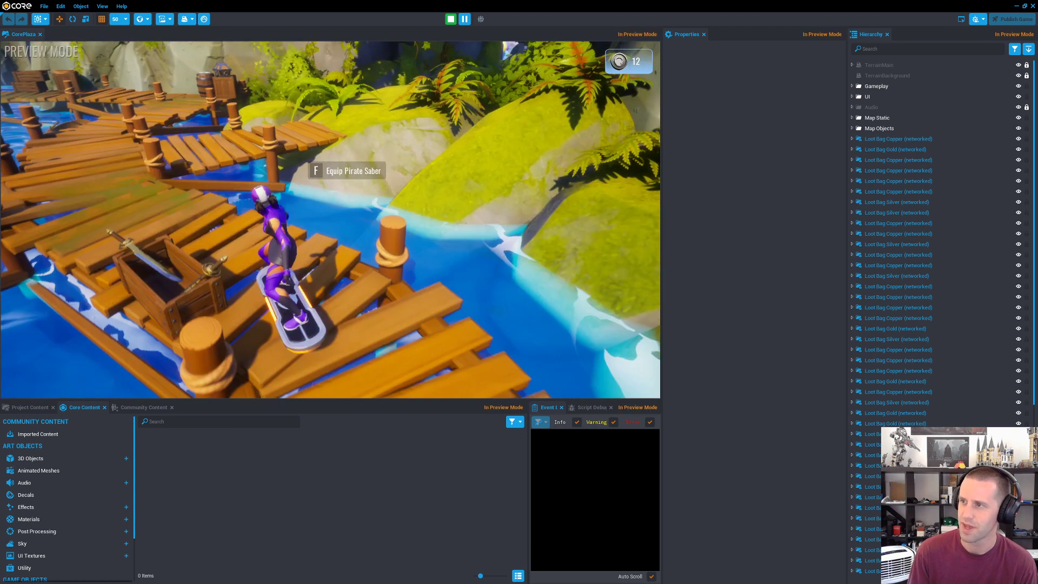
pyautogui.press('w')
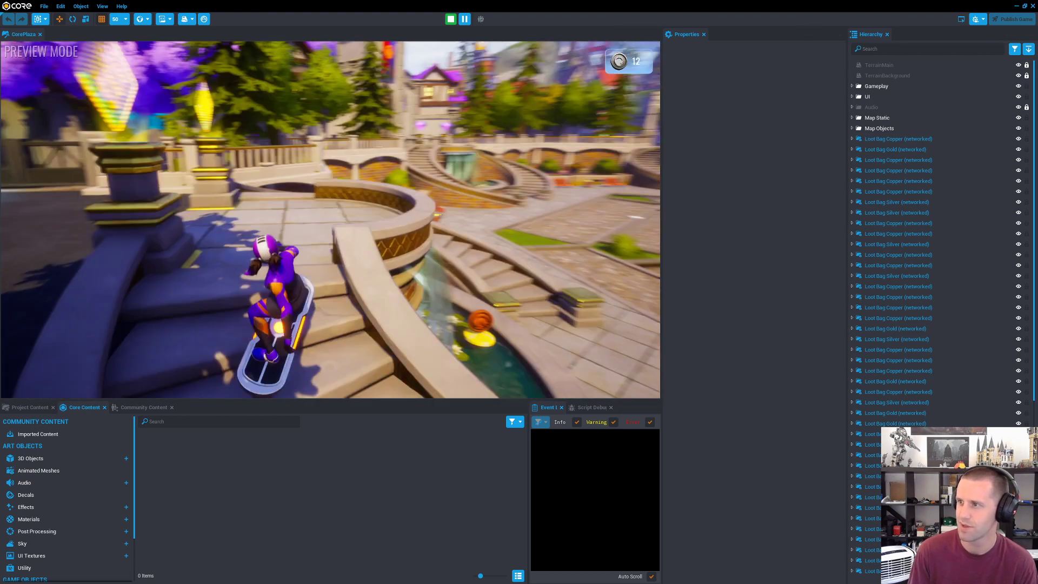
pyautogui.press('w')
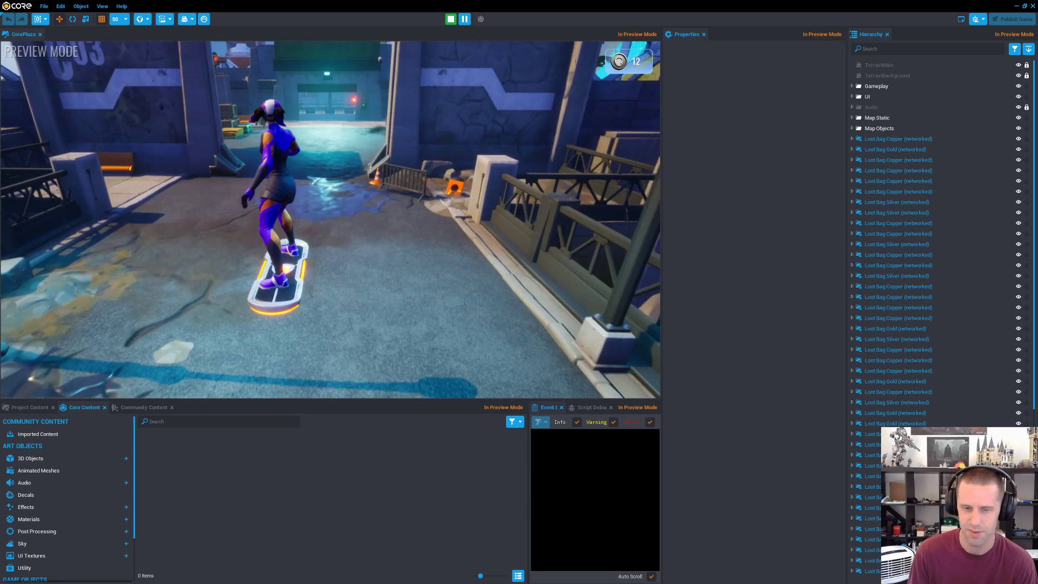
# Step: Ride through the military base and its control room, and fire the mounted turret at the hovering helicopter
pyautogui.press('w')
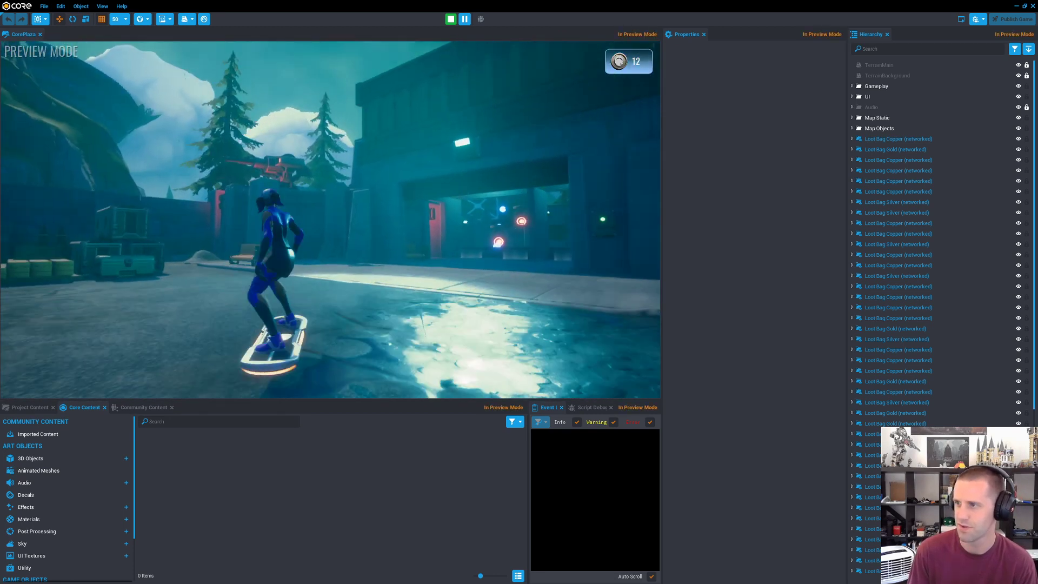
pyautogui.press('w')
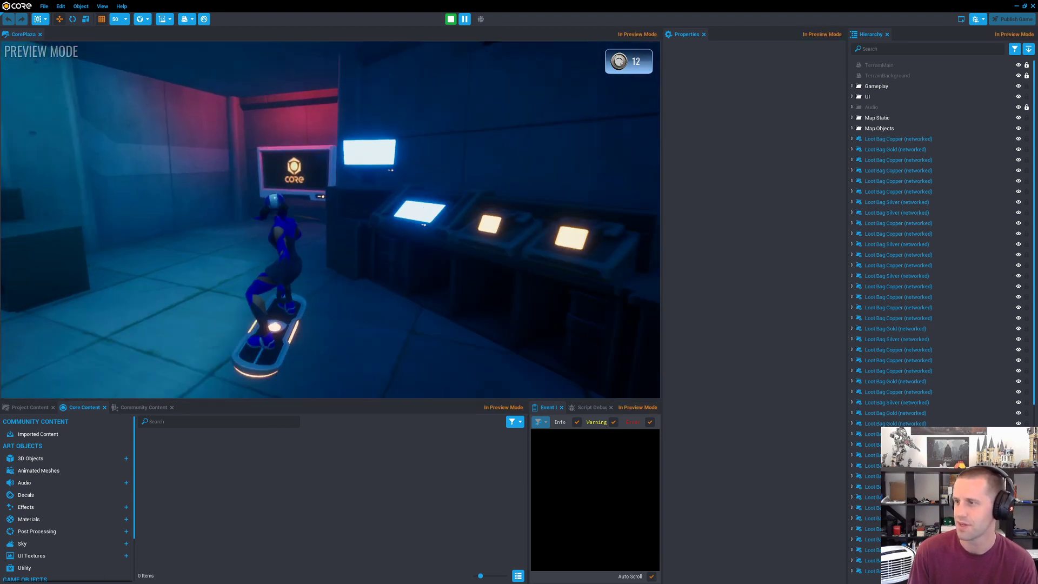
pyautogui.press('w')
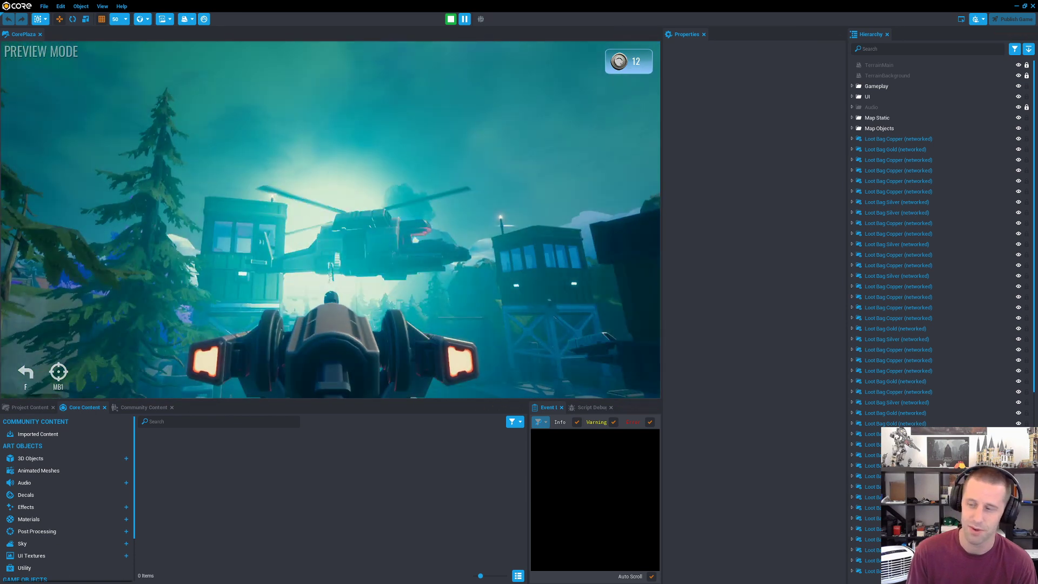
pyautogui.click(330, 219)
pyautogui.click(330, 220)
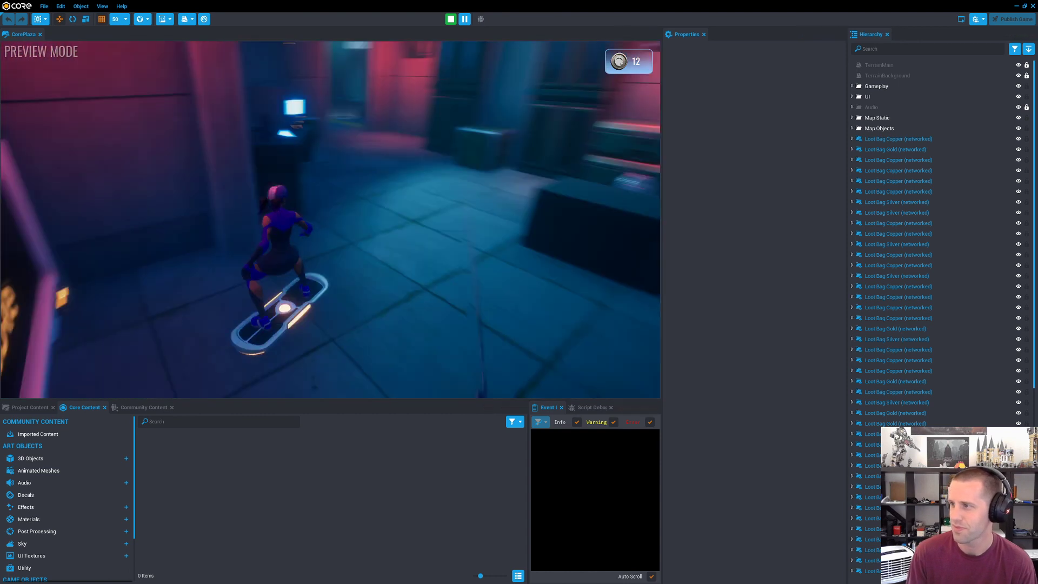
# Step: Ride out of the military base through its gate and back down to the plaza
pyautogui.press('w')
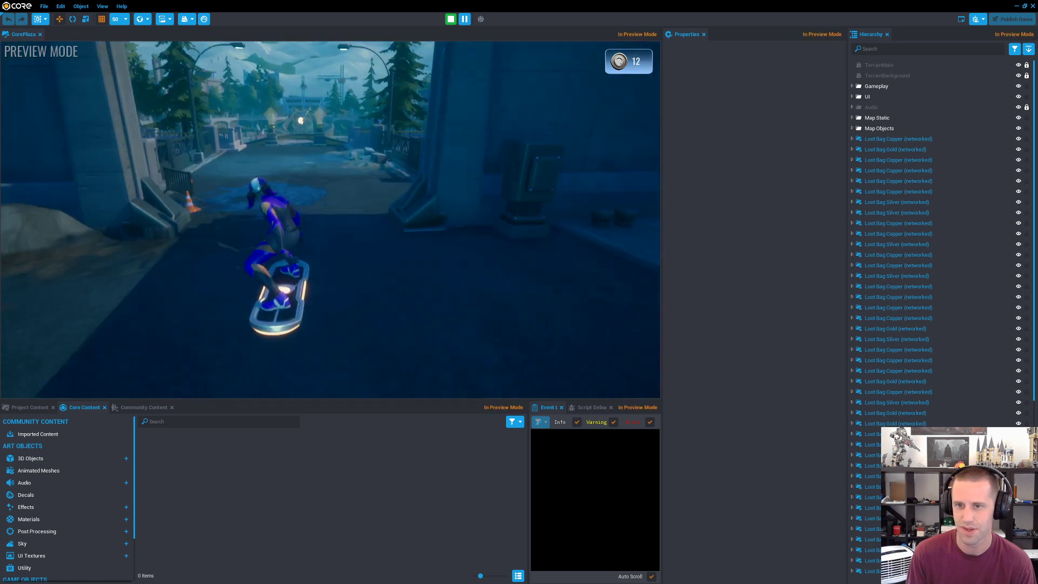
pyautogui.press('w')
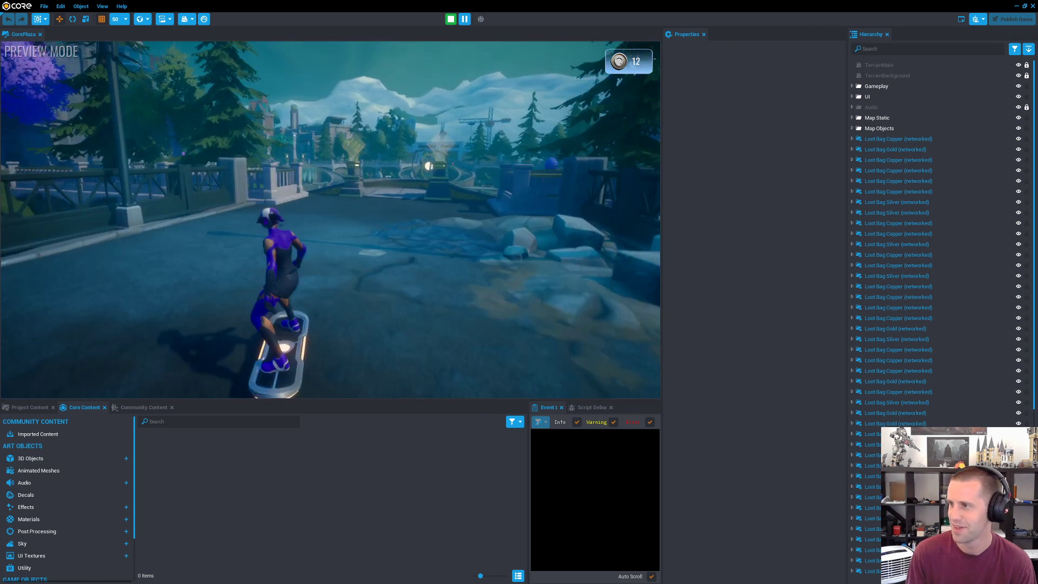
pyautogui.press('w')
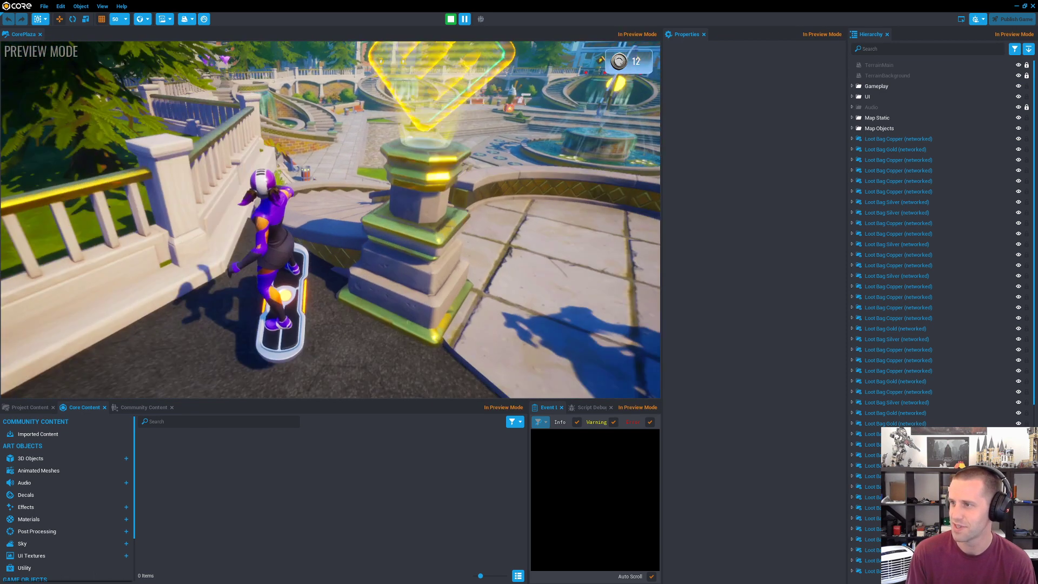
pyautogui.press('w')
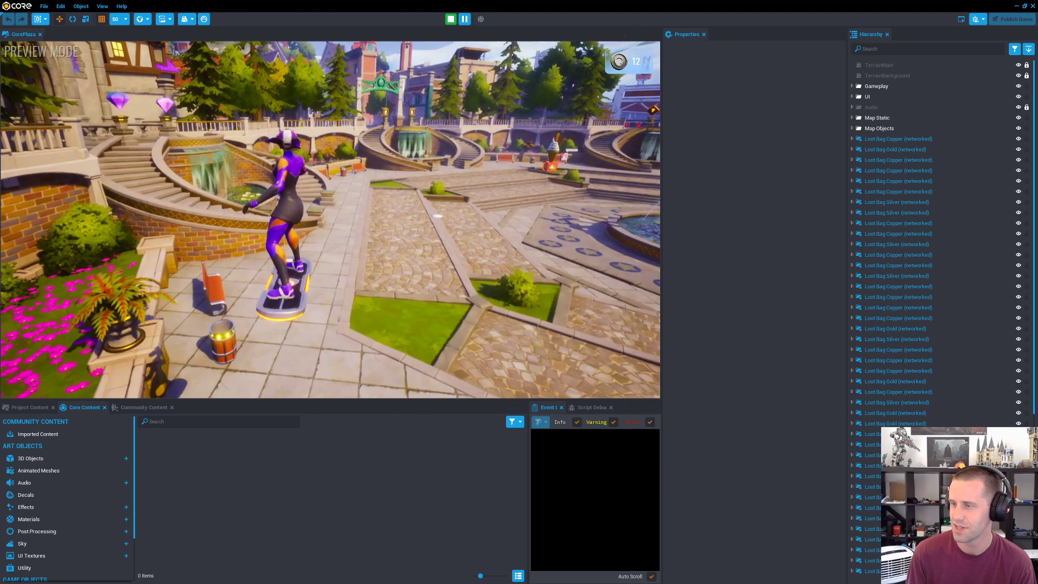
# Step: Ride across the plaza and up the waterfall stairs past the pedestrian signals to explore the city street area
pyautogui.press('w')
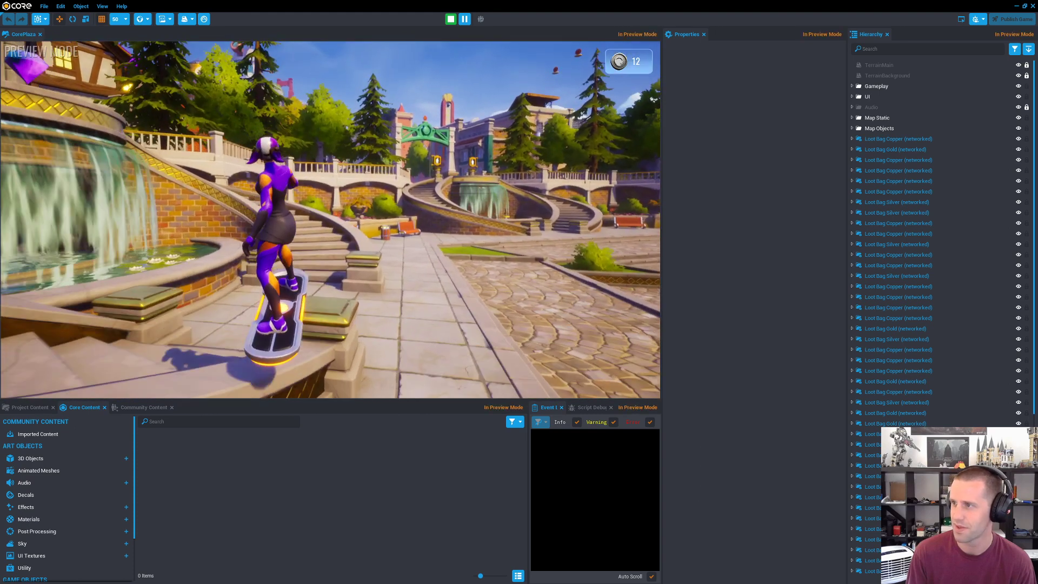
pyautogui.press('w')
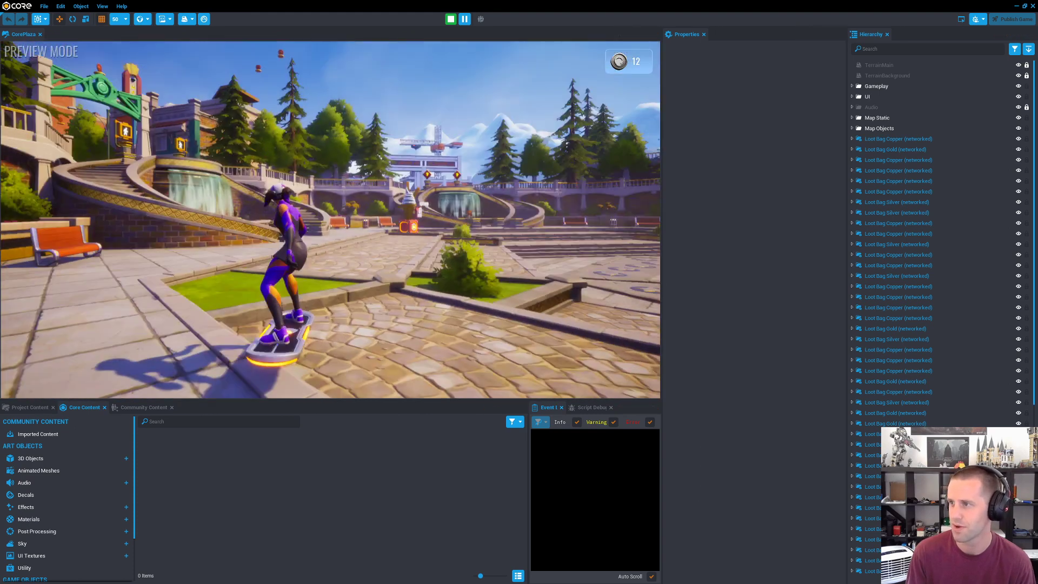
pyautogui.press('w')
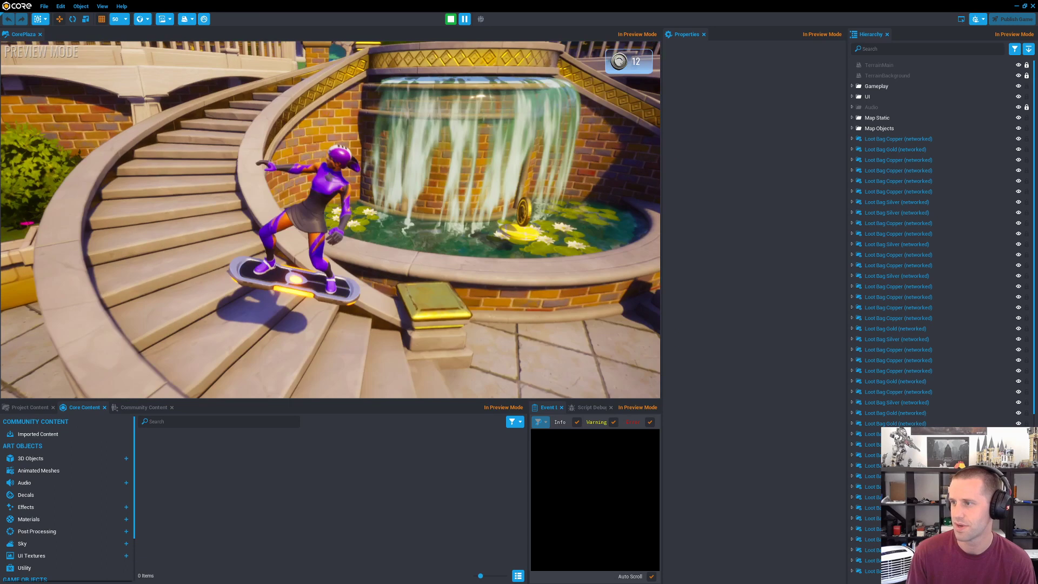
pyautogui.press('w')
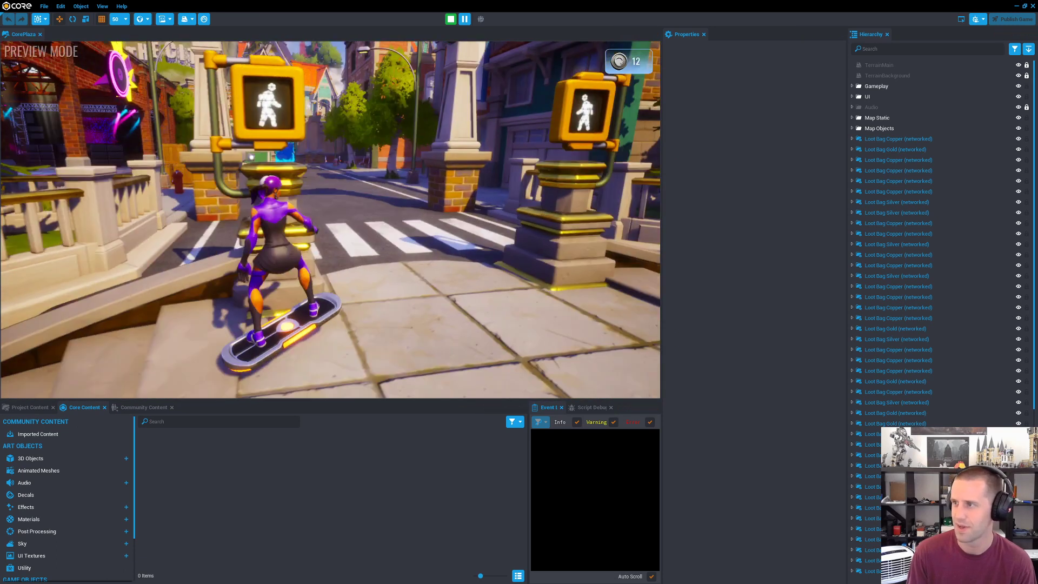
pyautogui.press('w')
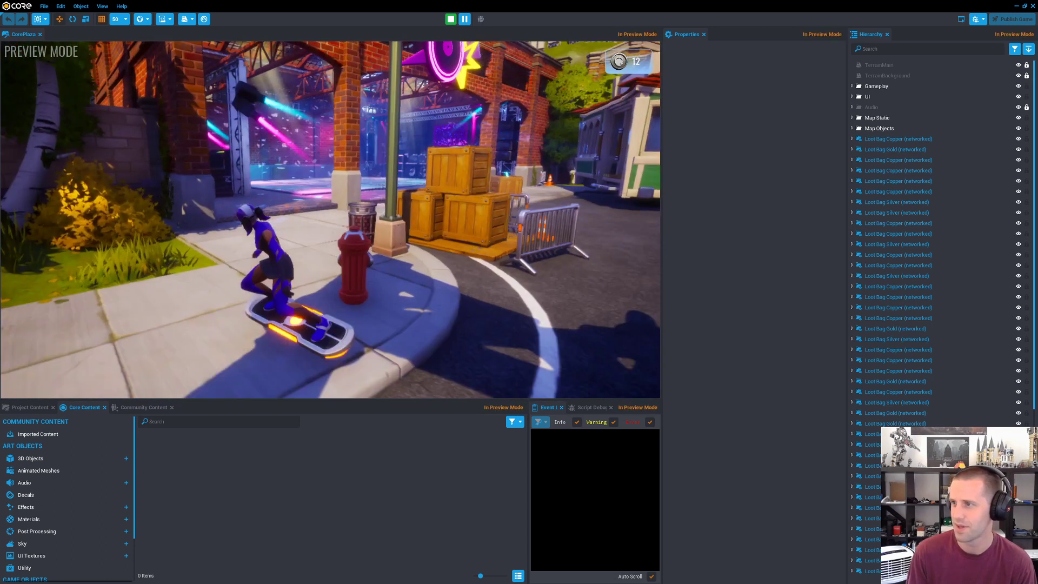
# Step: Ride from the city street into the nightclub and look over its dance floor, ceiling lights and speaker stacks
pyautogui.press('w')
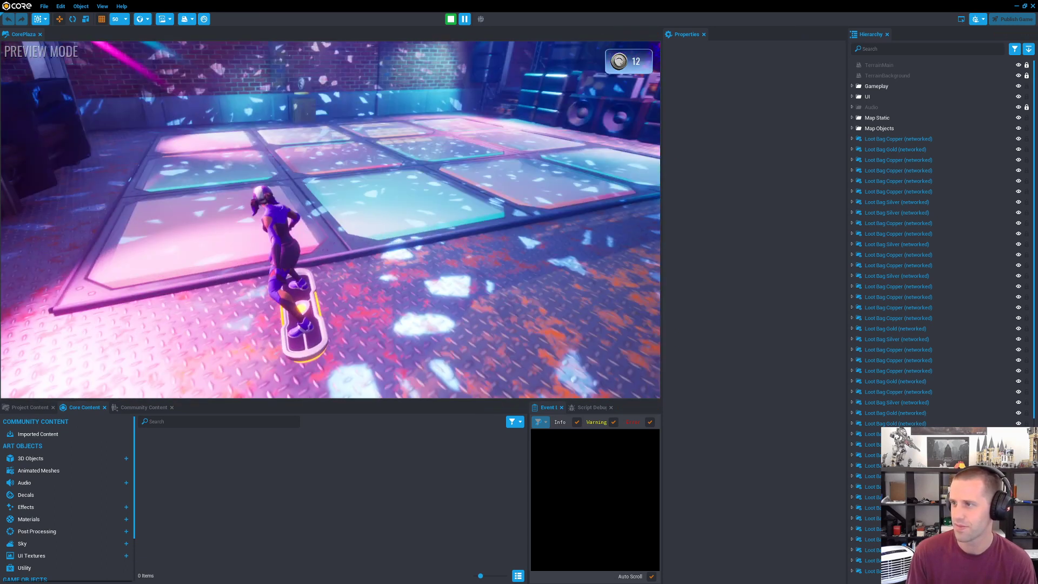
pyautogui.press('w')
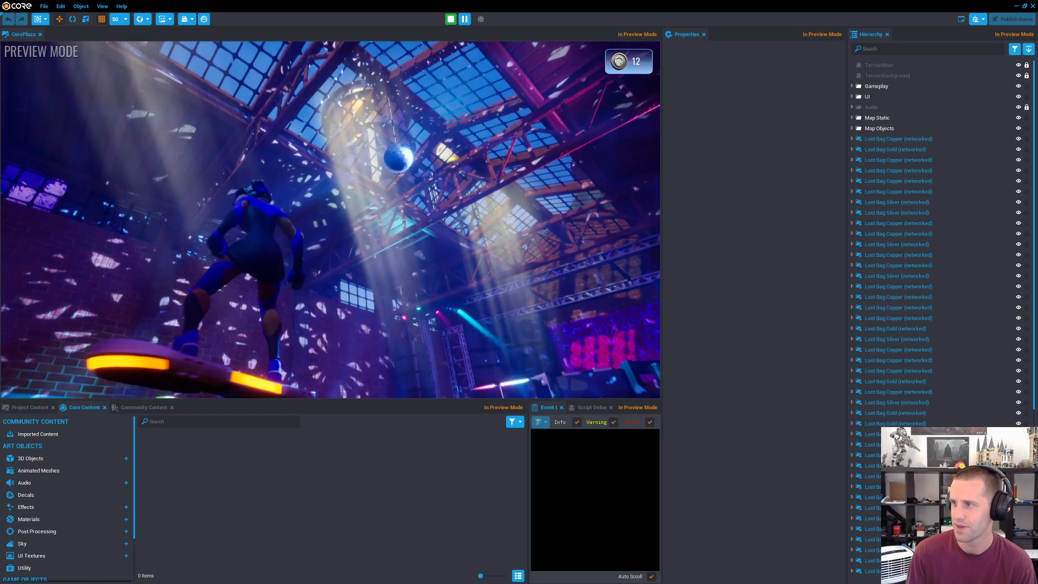
pyautogui.press('w')
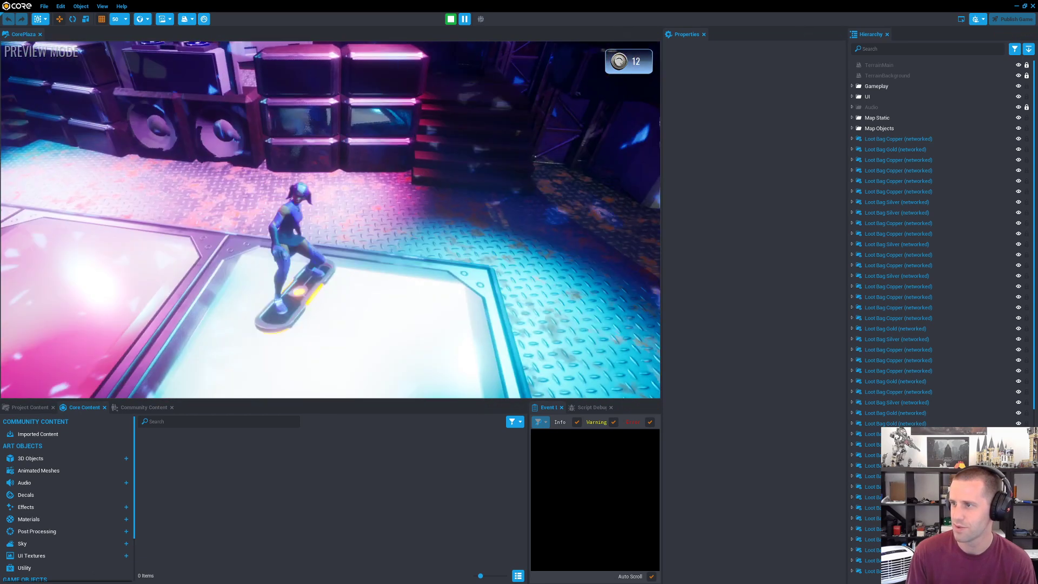
pyautogui.press('w')
# Step: Stop the preview and raise the Music volume from zero in the audio settings
pyautogui.press('Tab')
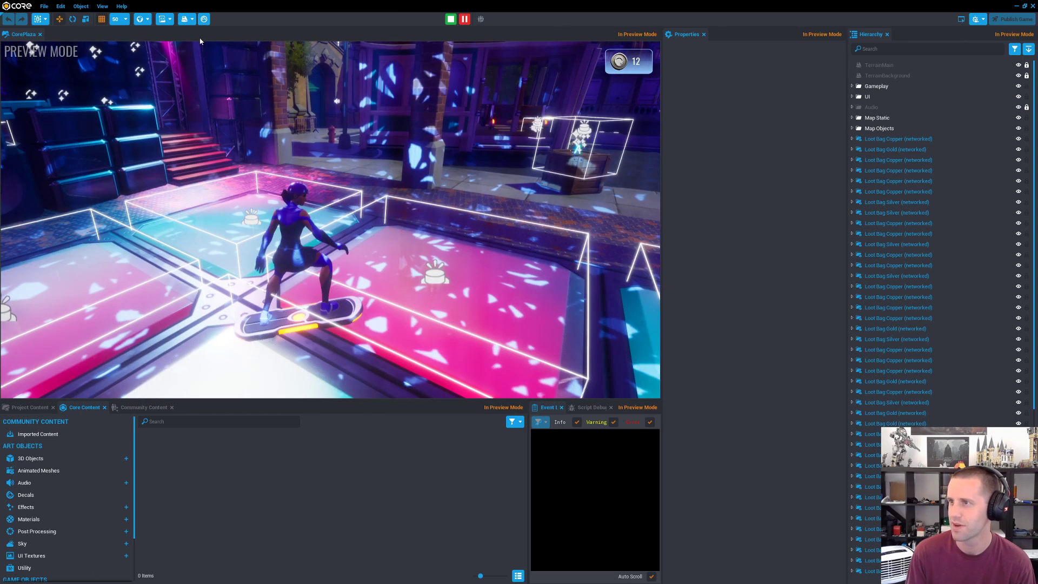
pyautogui.click(40, 6)
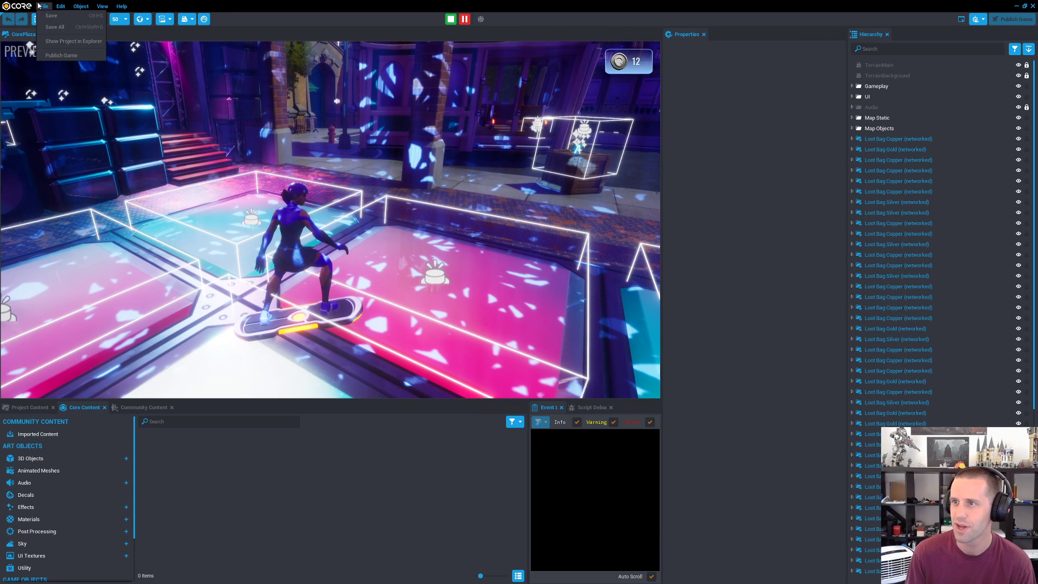
pyautogui.click(44, 6)
pyautogui.click(60, 6)
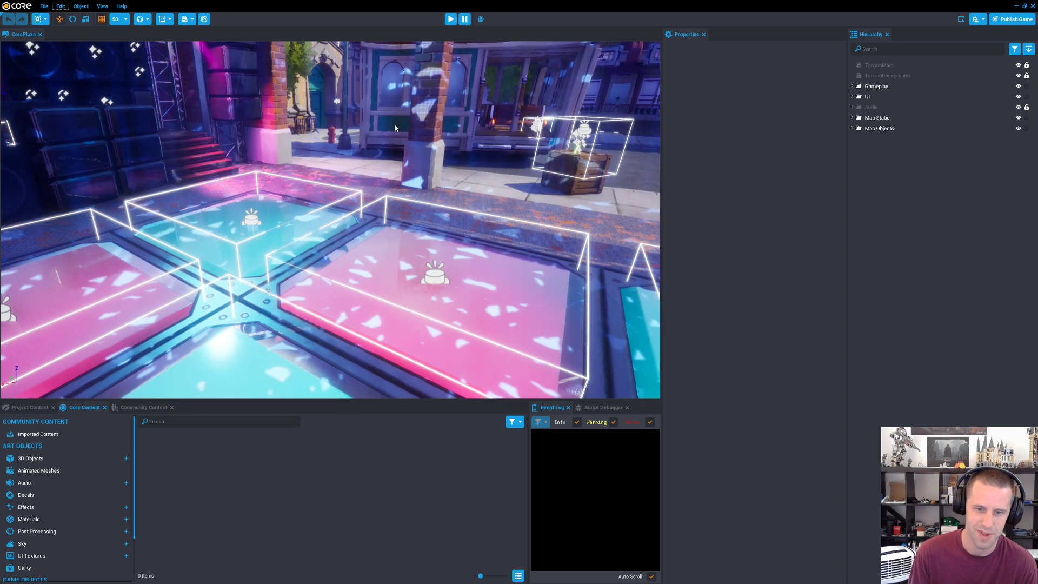
pyautogui.press('Escape')
pyautogui.click(341, 186)
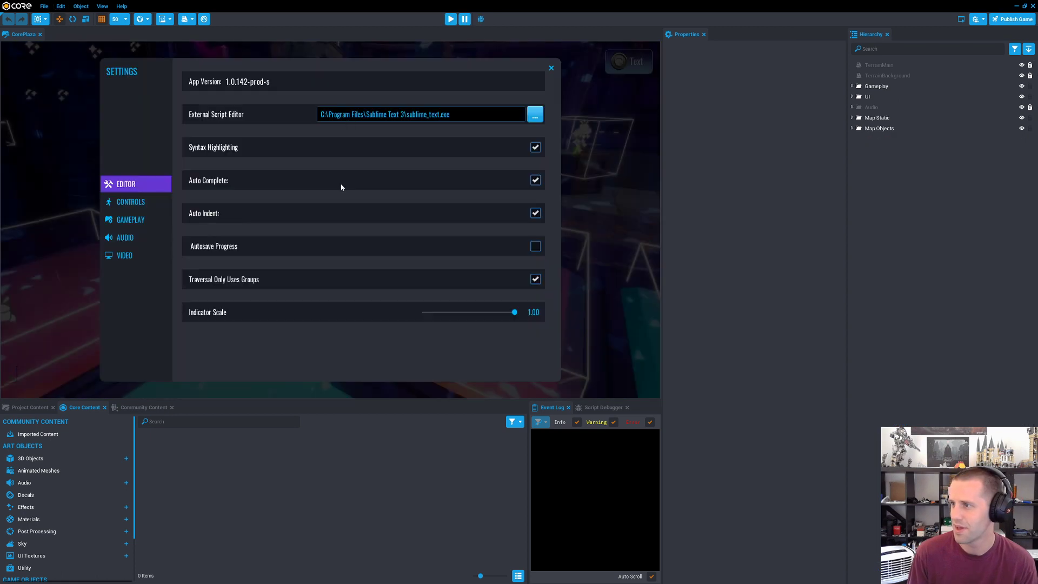
pyautogui.click(132, 240)
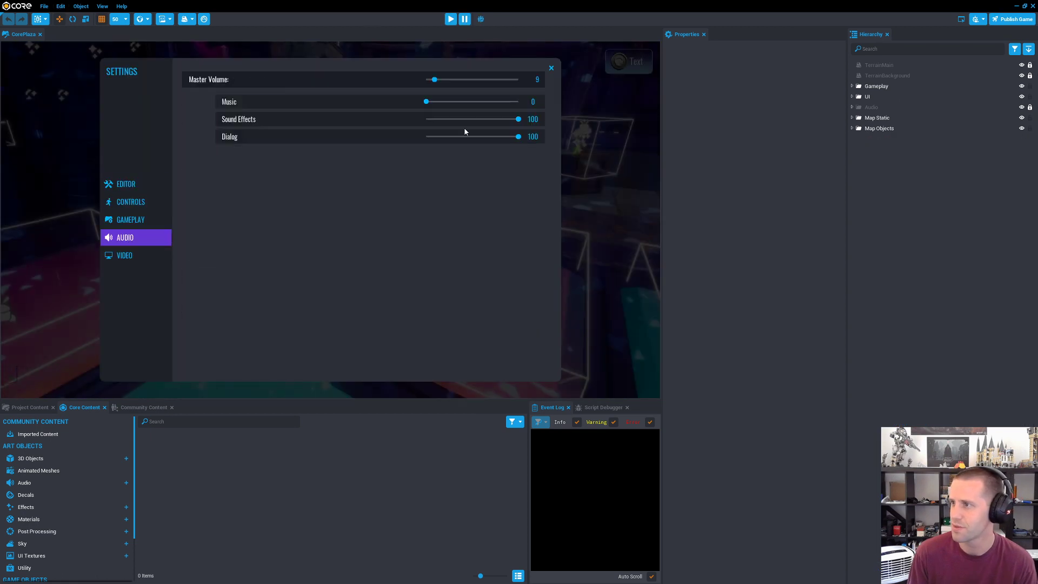
pyautogui.click(489, 102)
pyautogui.press('Escape')
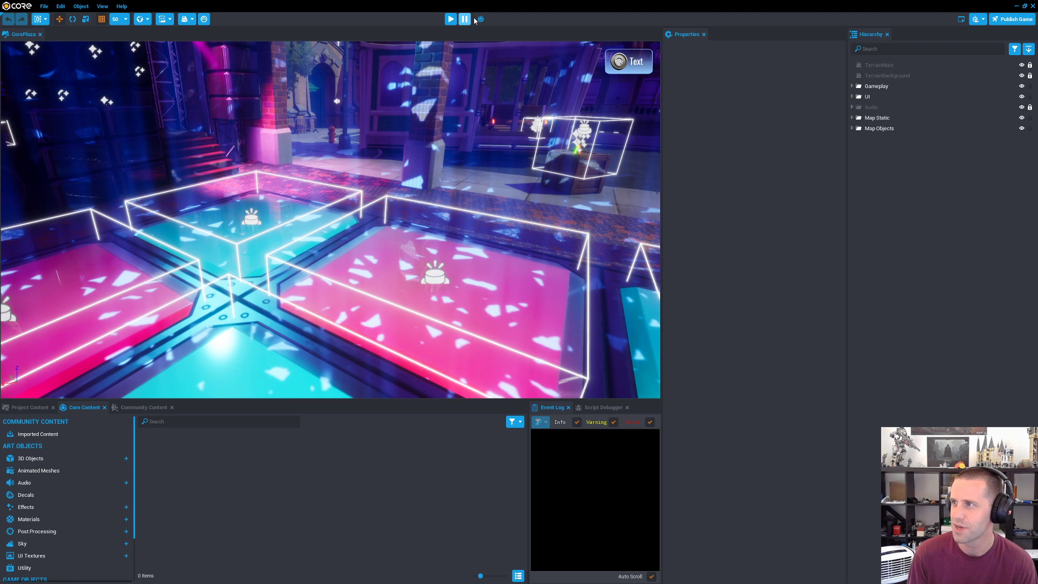
# Step: Restart the Core Plaza preview and ride from the welcome sign down the stairs toward the ice cream stand
pyautogui.click(450, 20)
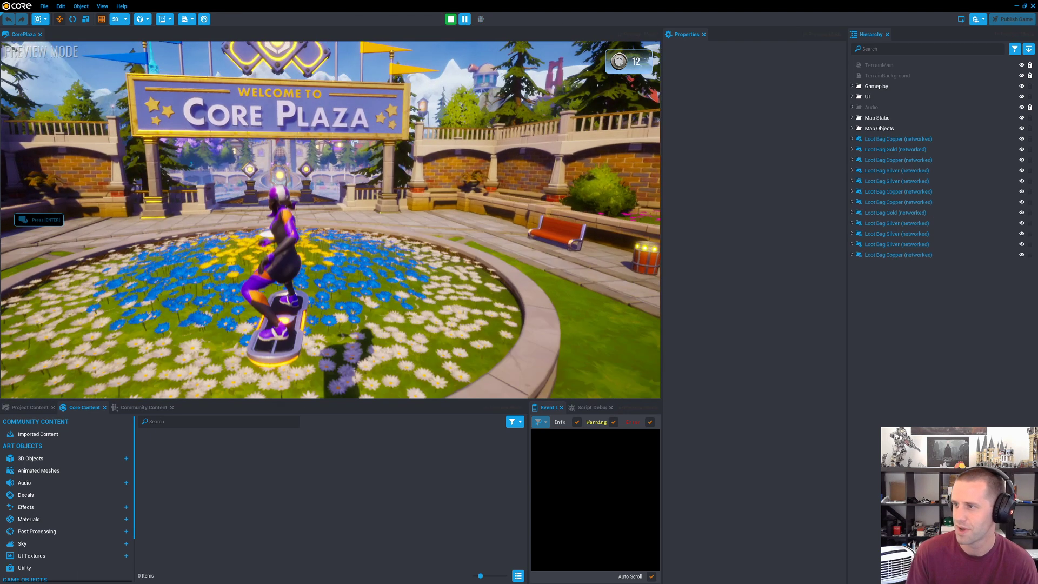
pyautogui.press('w')
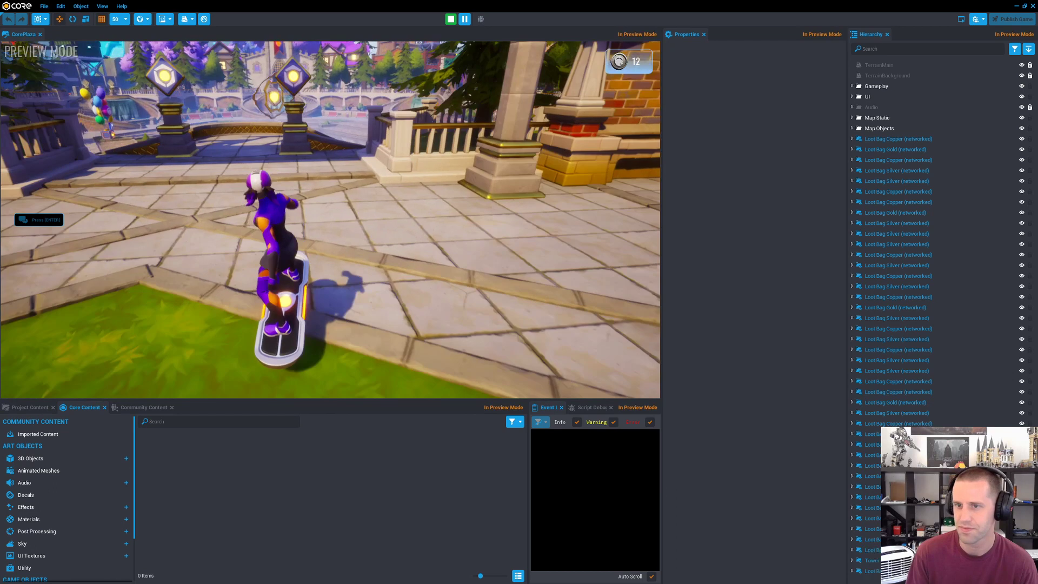
pyautogui.press('w')
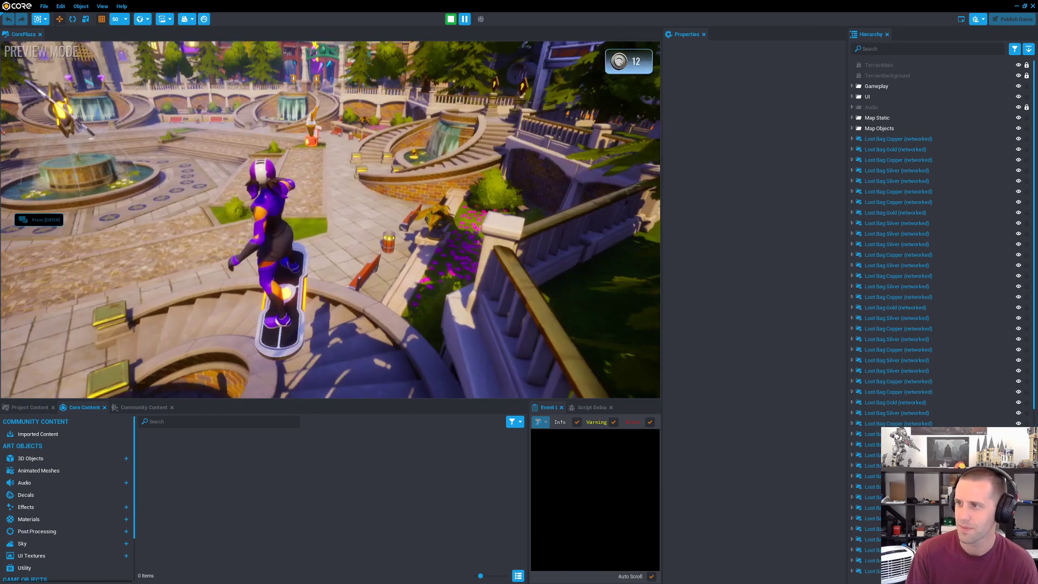
pyautogui.press('w')
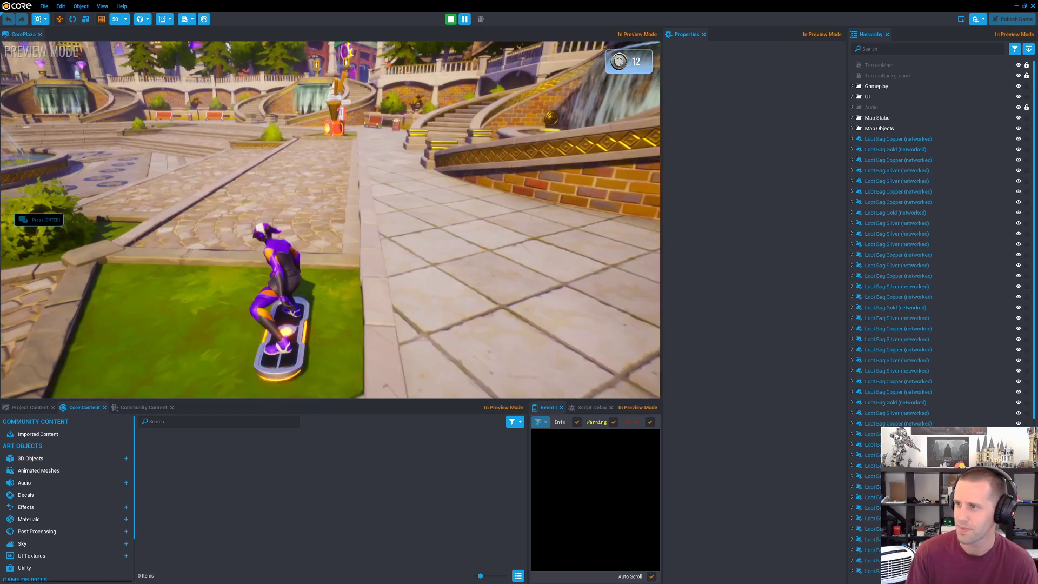
pyautogui.press('w')
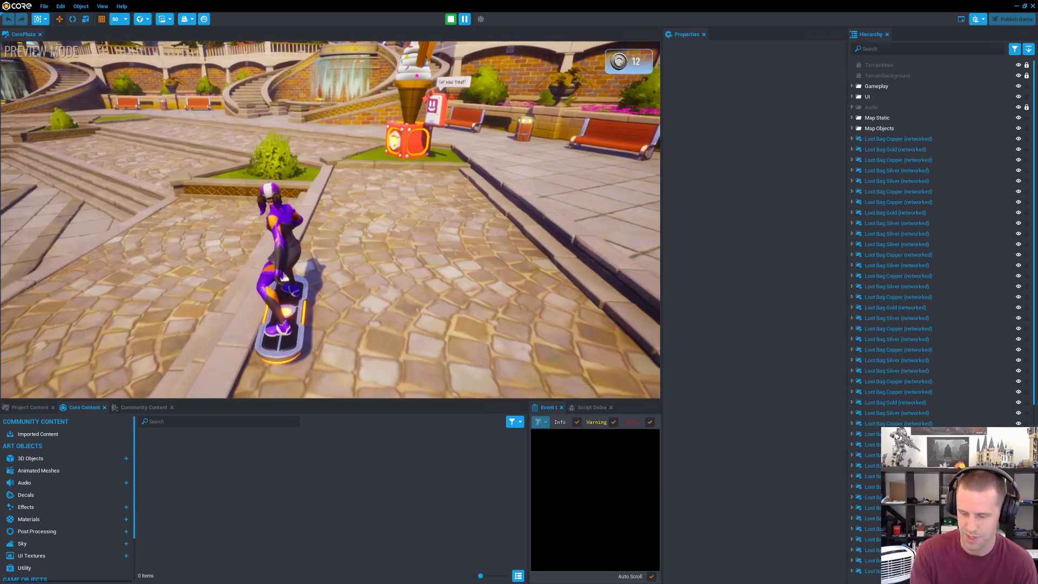
# Step: Show the preview in full screen and buy a treat at the giant ice cream cone stand
pyautogui.press('F11')
pyautogui.press('w')
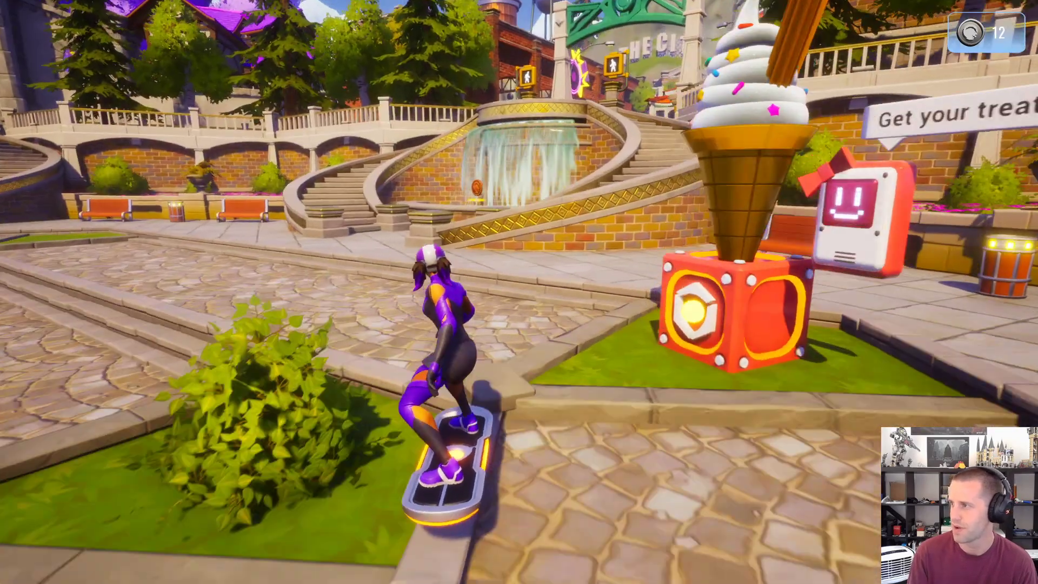
pyautogui.press('w')
pyautogui.press('f')
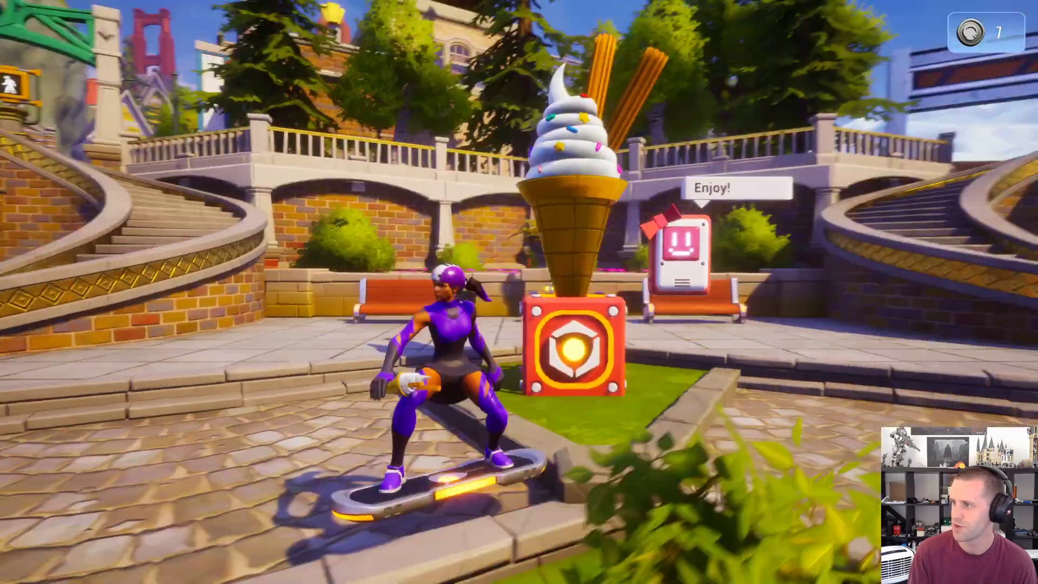
# Step: Ride up the waterfall stairs past the pedestrian signals and along the city street to the nightclub
pyautogui.press('w')
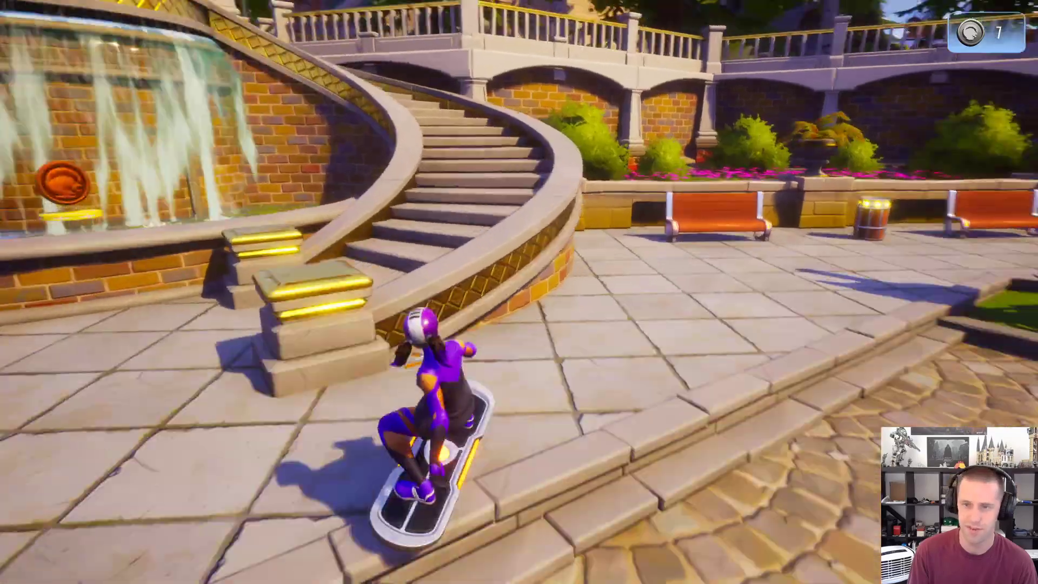
pyautogui.press('w')
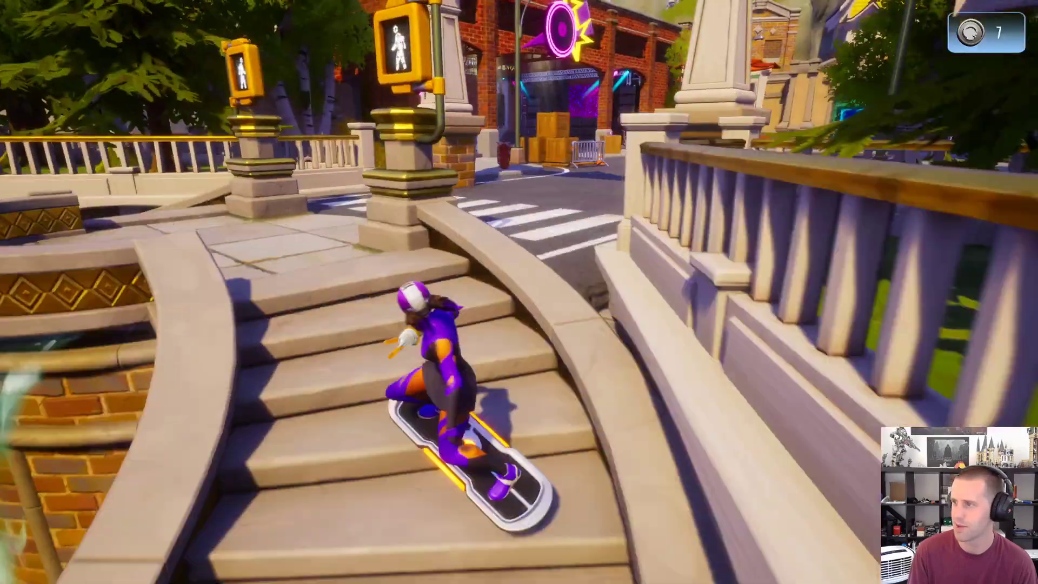
pyautogui.press('w')
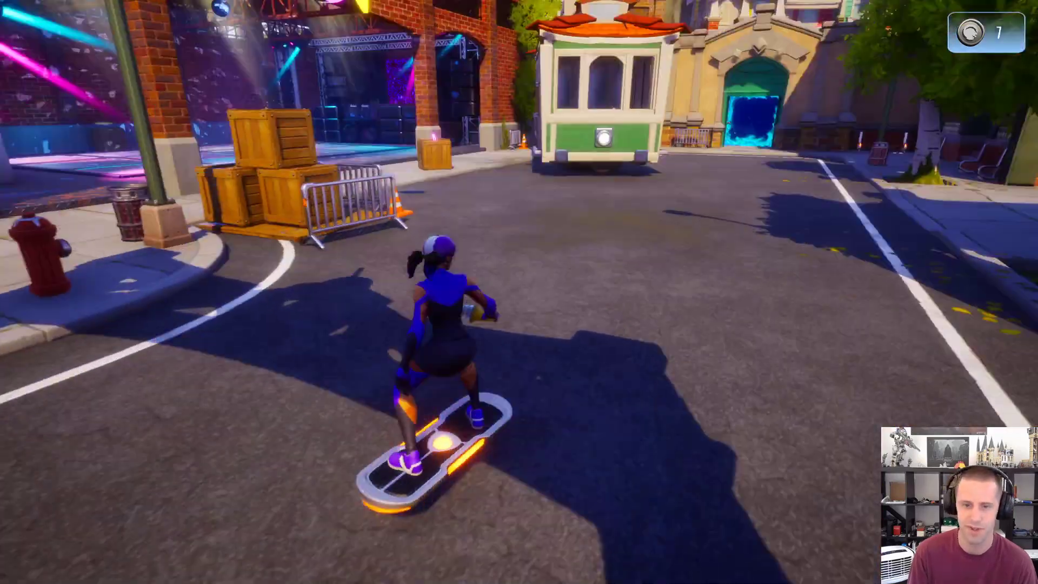
pyautogui.press('w')
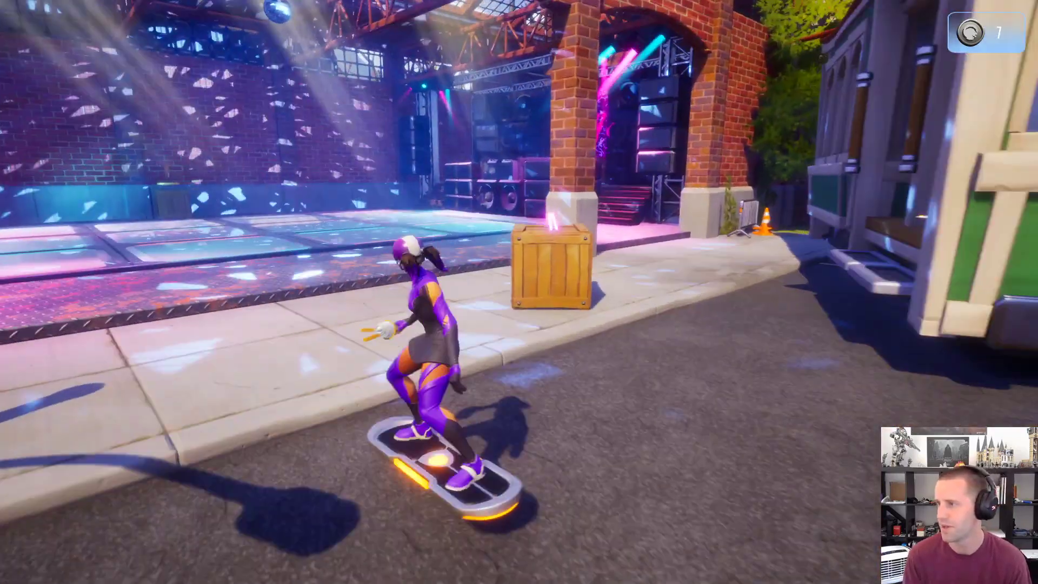
# Step: Cross the nightclub's dance floor onto the stage and pick up the green glow stick
pyautogui.press('w')
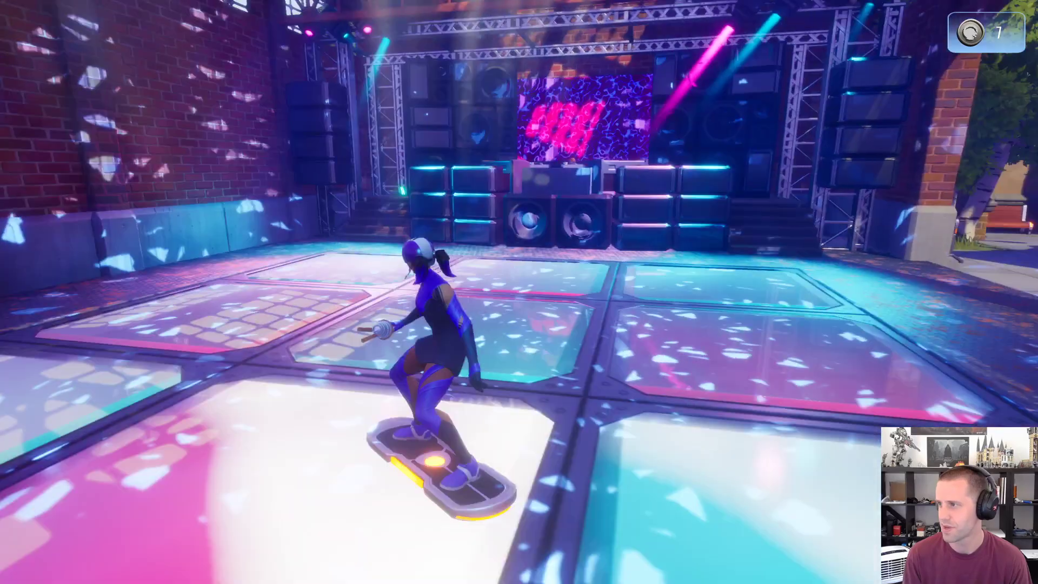
pyautogui.press('w')
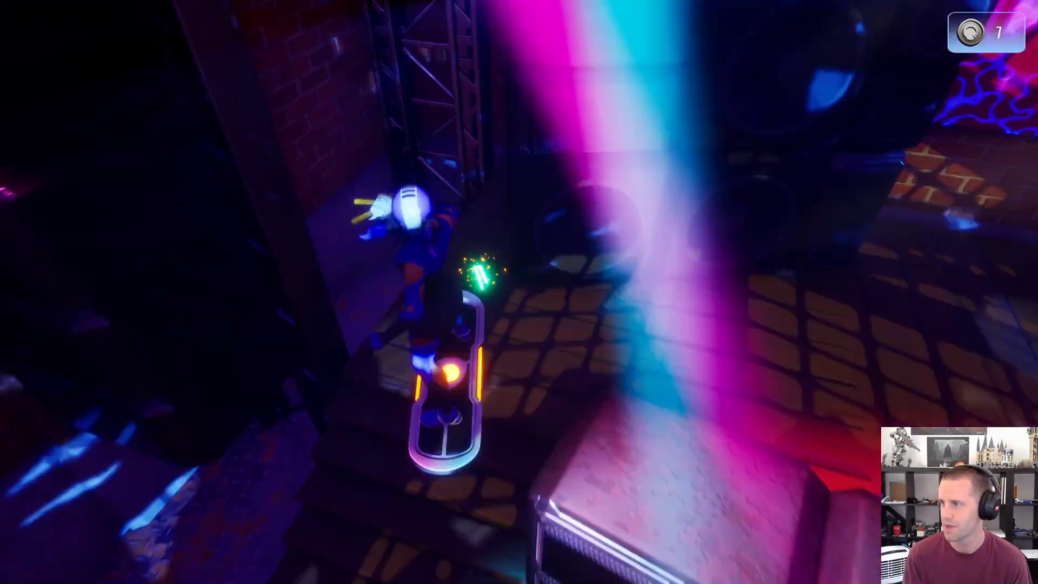
pyautogui.press('w')
pyautogui.press('f')
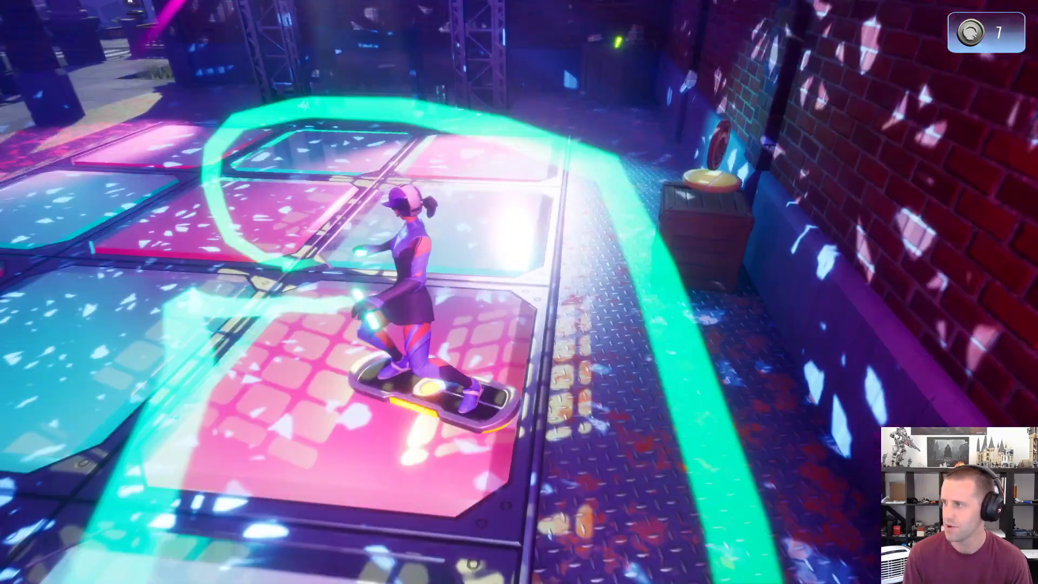
# Step: Ride back down to the plaza in front of the waterfall stairs and return the preview to the editor window
pyautogui.press('w')
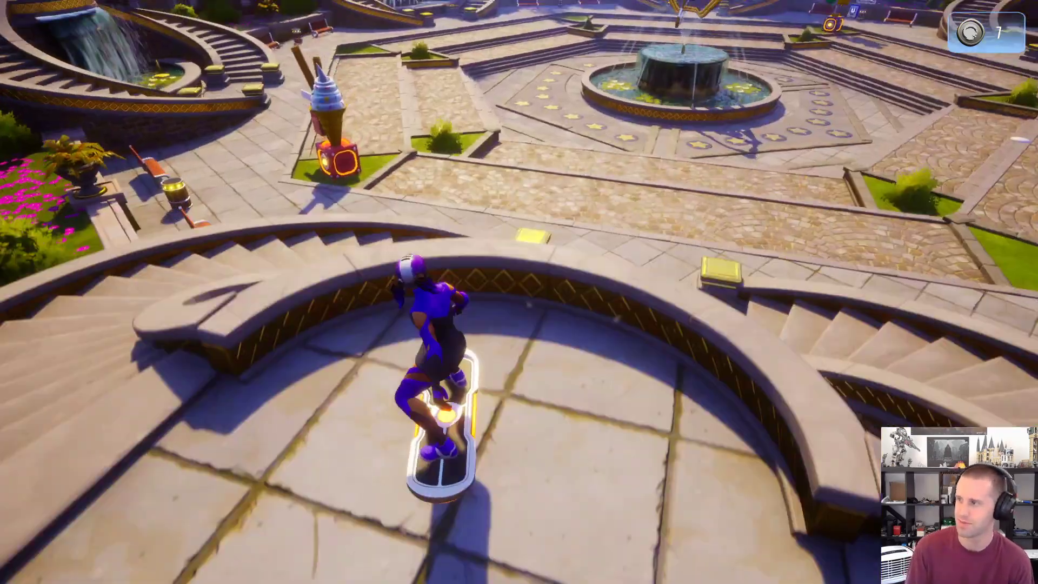
pyautogui.press('space')
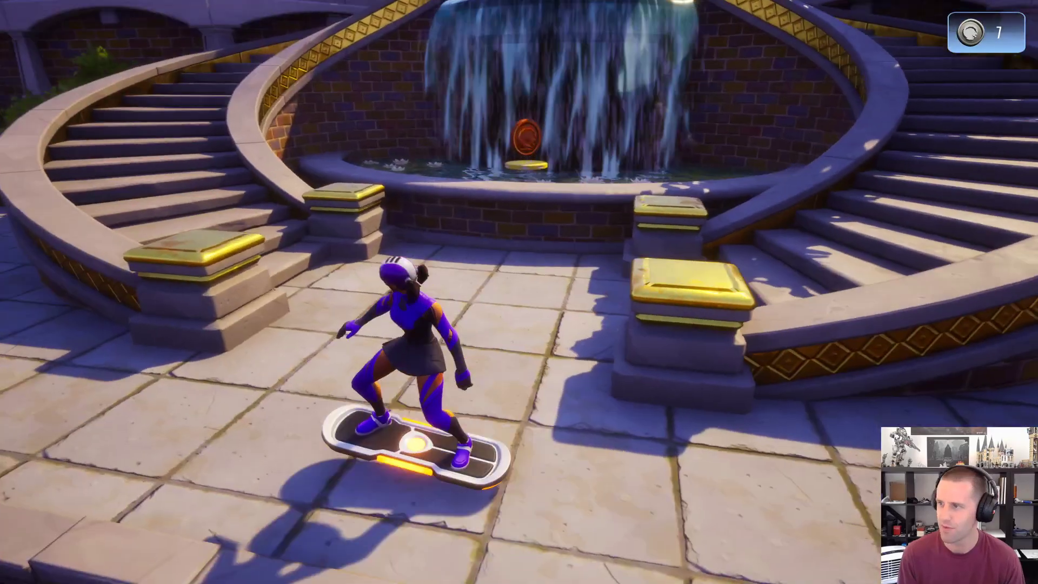
pyautogui.hotkey('alt', 'Tab')
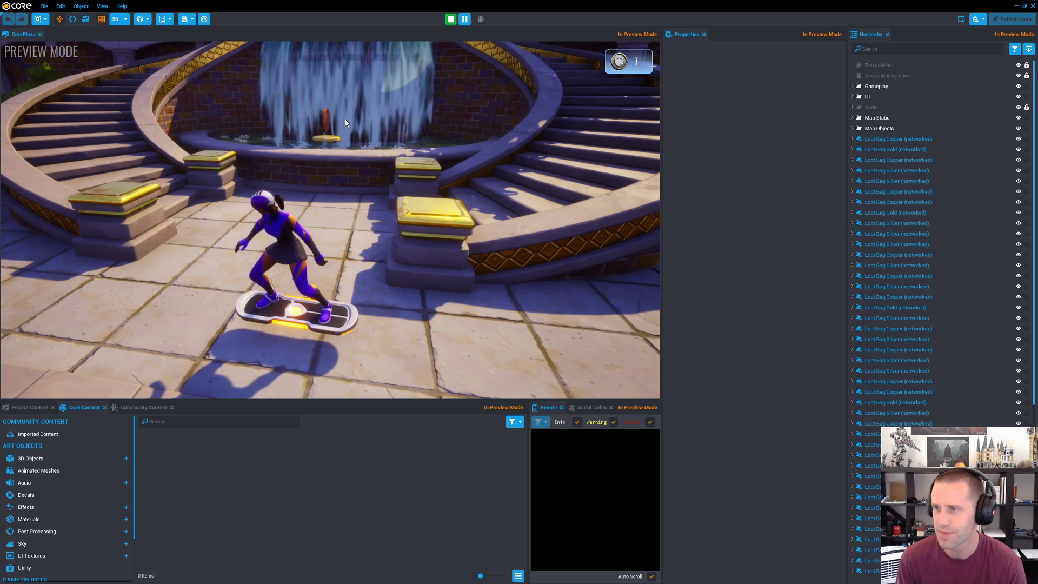
# Step: Bring the Sublime Text window with NameplateControllerClient.lua to the front and stop the Core Plaza preview
pyautogui.hotkey('alt', 'Tab')
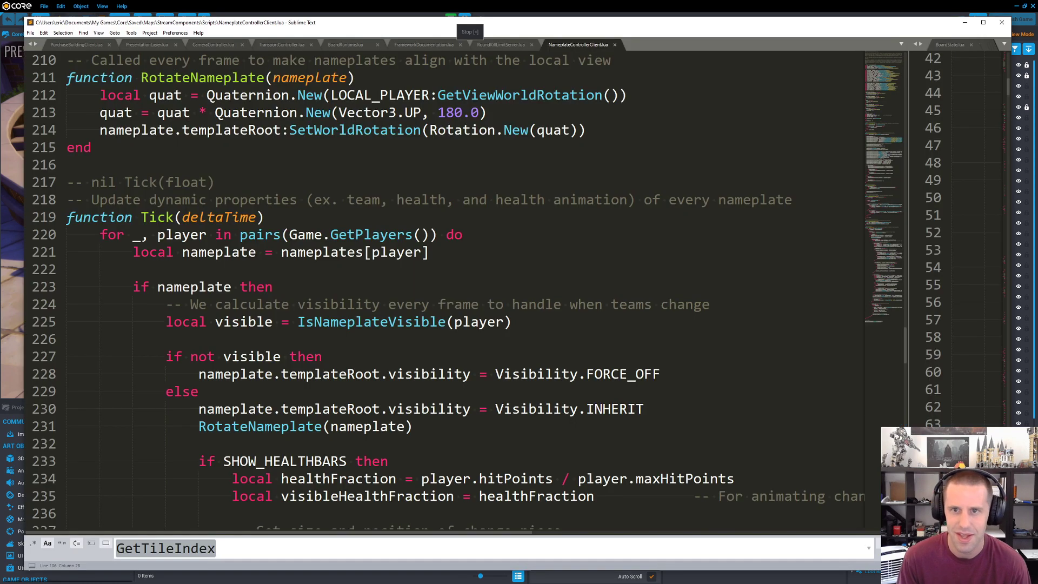
pyautogui.hotkey('alt', 'Tab')
pyautogui.press('=')
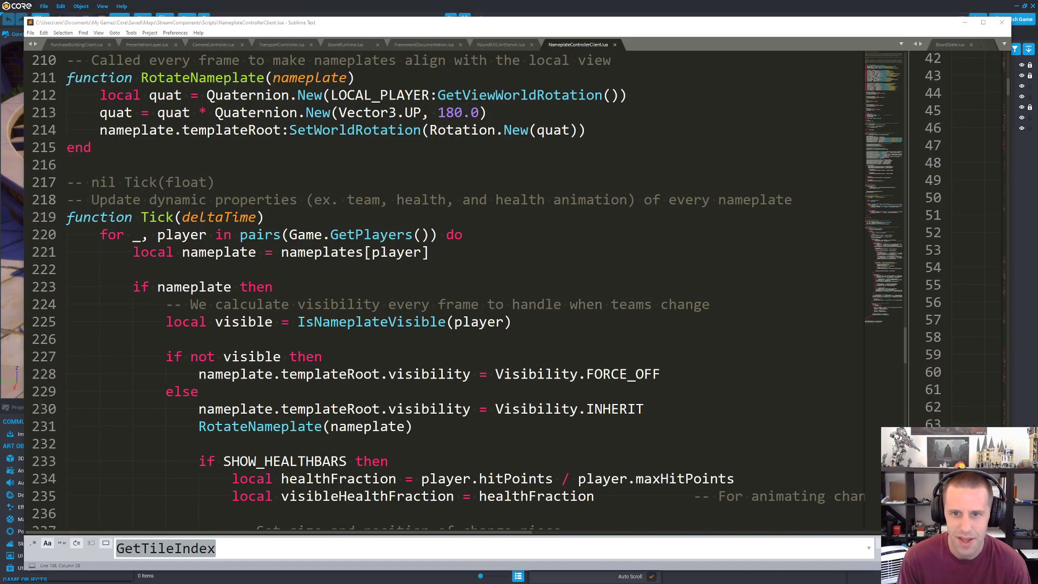